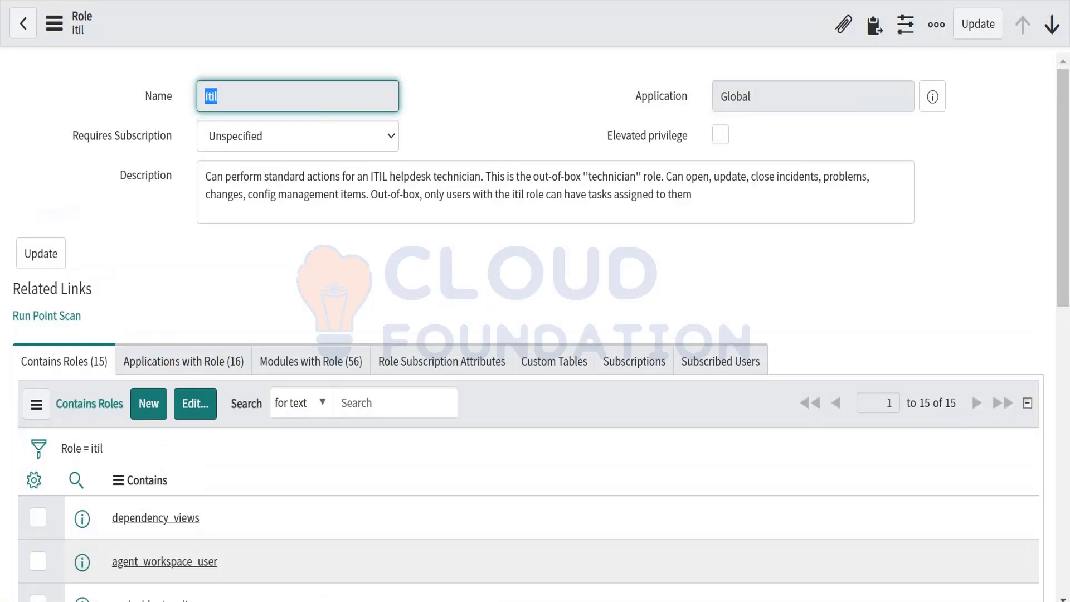
View the Subscribed Users related list of the itil role
{"action": "left_click", "coordinate": [640, 354]}
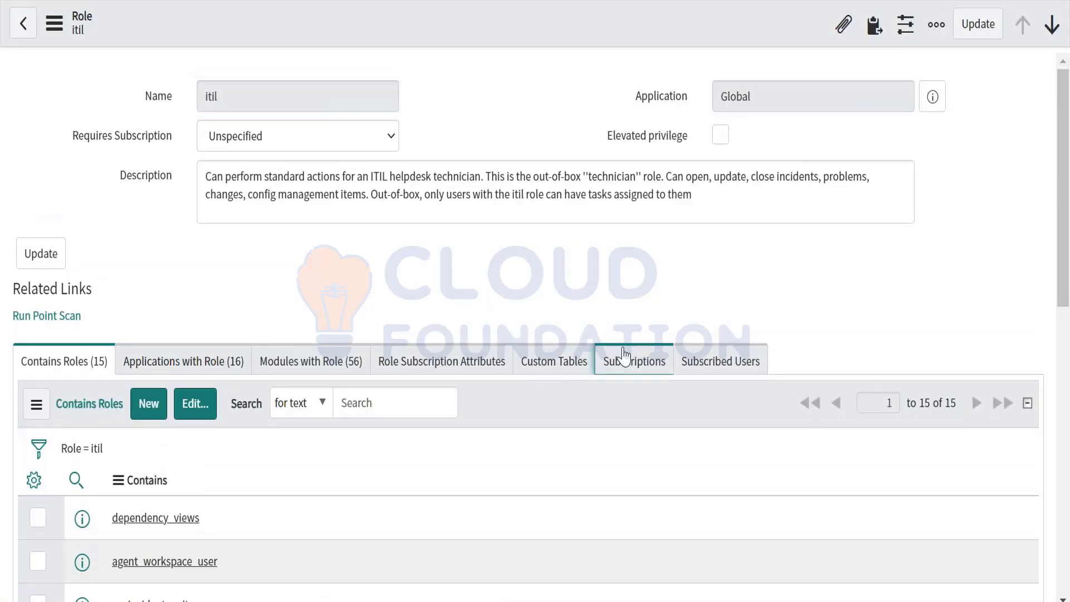
{"action": "left_click", "coordinate": [690, 362]}
{"action": "scroll", "coordinate": [691, 356], "scroll_direction": "down", "scroll_amount": 1}
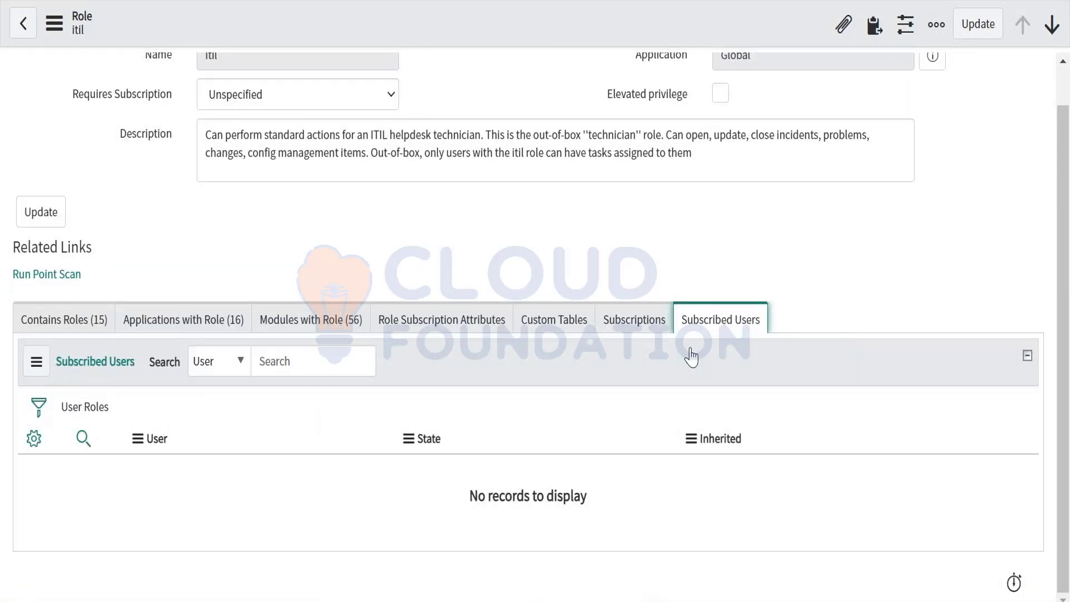
{"action": "scroll", "coordinate": [691, 357], "scroll_direction": "up", "scroll_amount": 1}
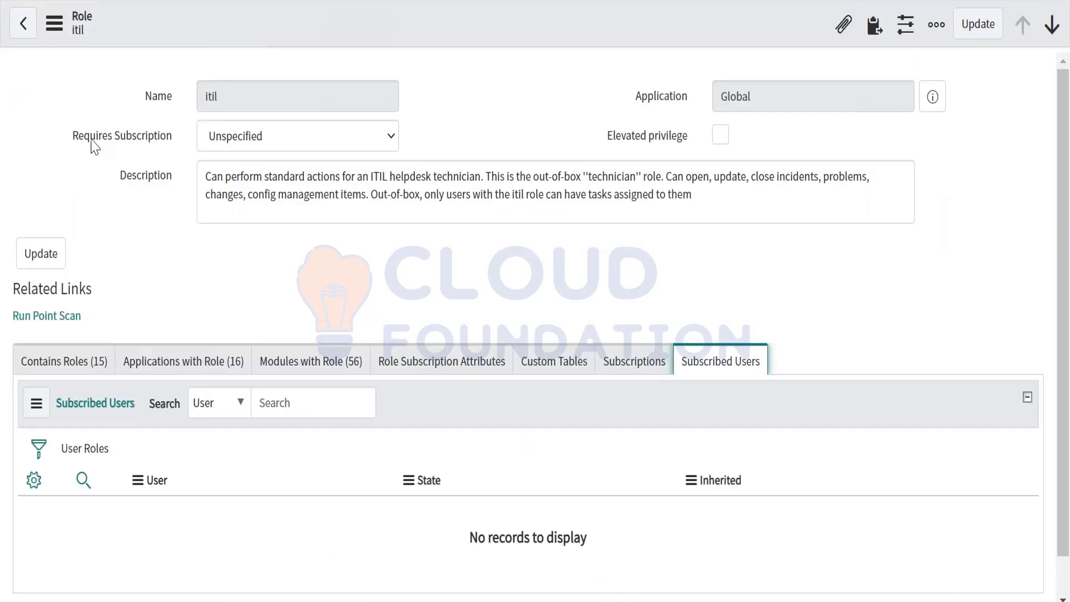
{"action": "left_click", "coordinate": [54, 24]}
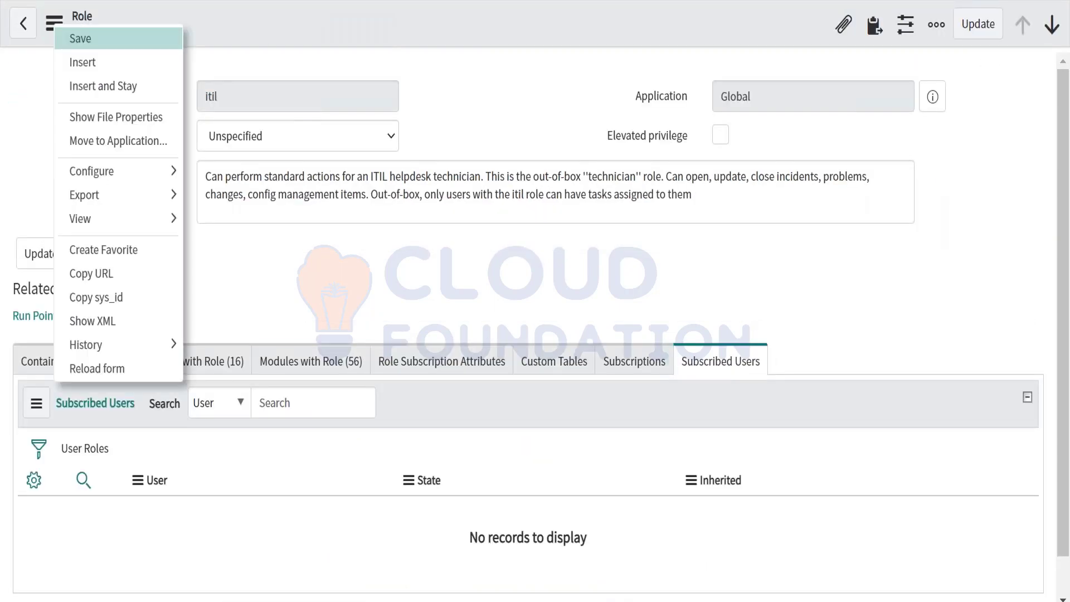
{"action": "mouse_move", "coordinate": [111, 218]}
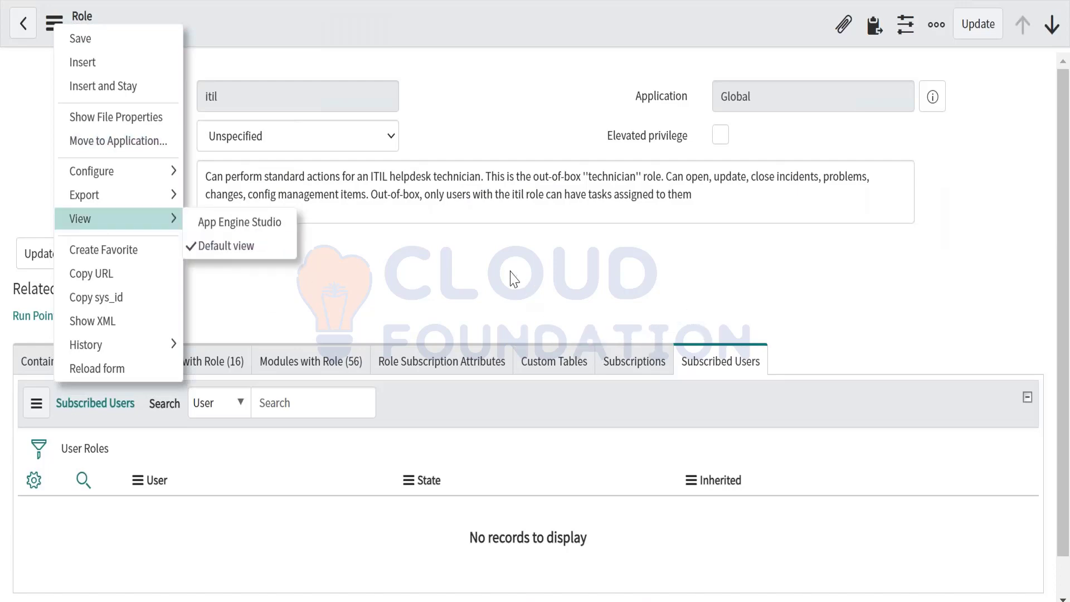
{"action": "key", "text": "Escape"}
{"action": "scroll", "coordinate": [264, 309], "scroll_direction": "down", "scroll_amount": 1}
{"action": "scroll", "coordinate": [264, 310], "scroll_direction": "up", "scroll_amount": 1}
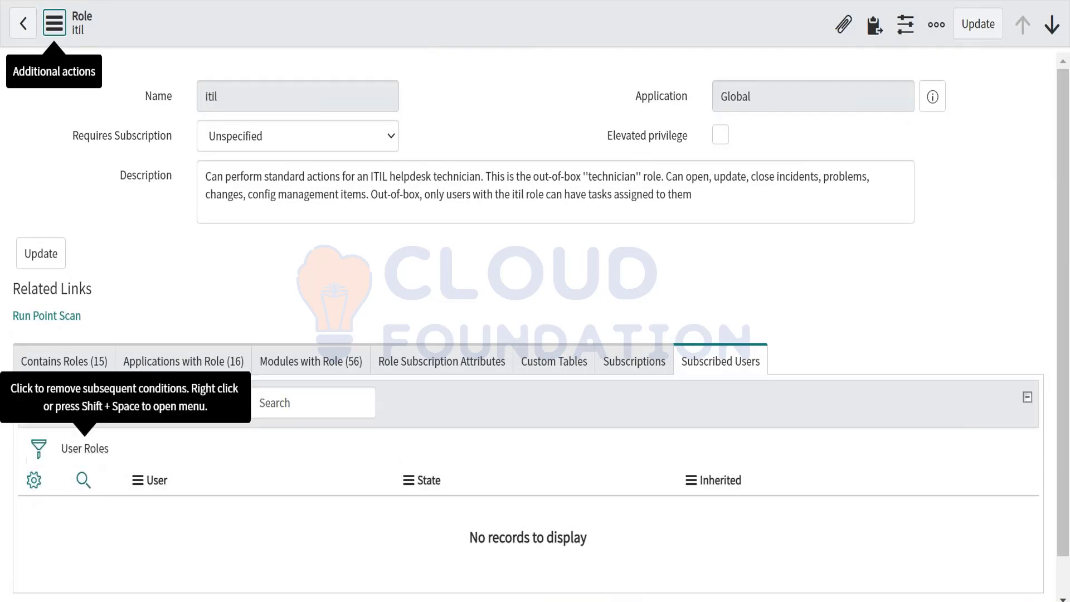
Open the related lists configuration for the Role form
{"action": "left_click", "coordinate": [49, 32]}
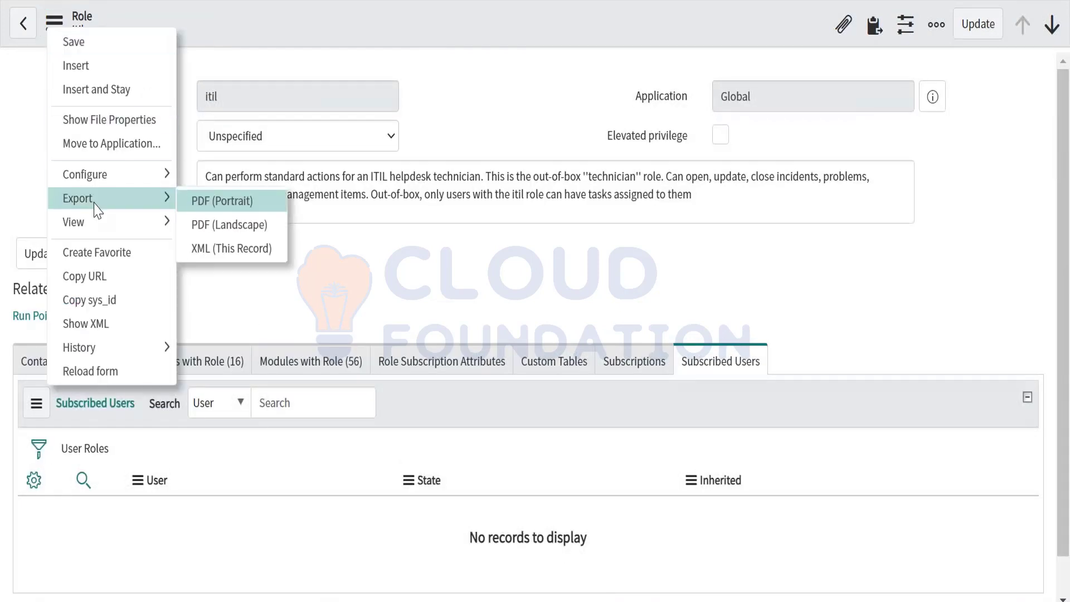
{"action": "mouse_move", "coordinate": [146, 175]}
{"action": "left_click", "coordinate": [222, 233]}
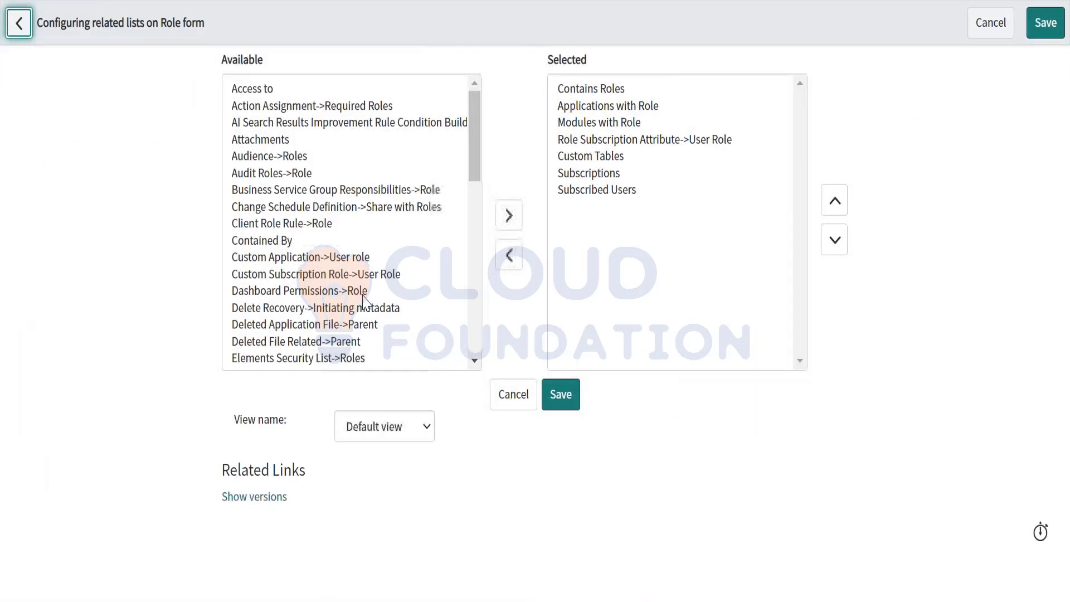
Add Users from the available related lists to the selected ones for the Default view
{"action": "left_click", "coordinate": [336, 246]}
{"action": "type", "text": "us"}
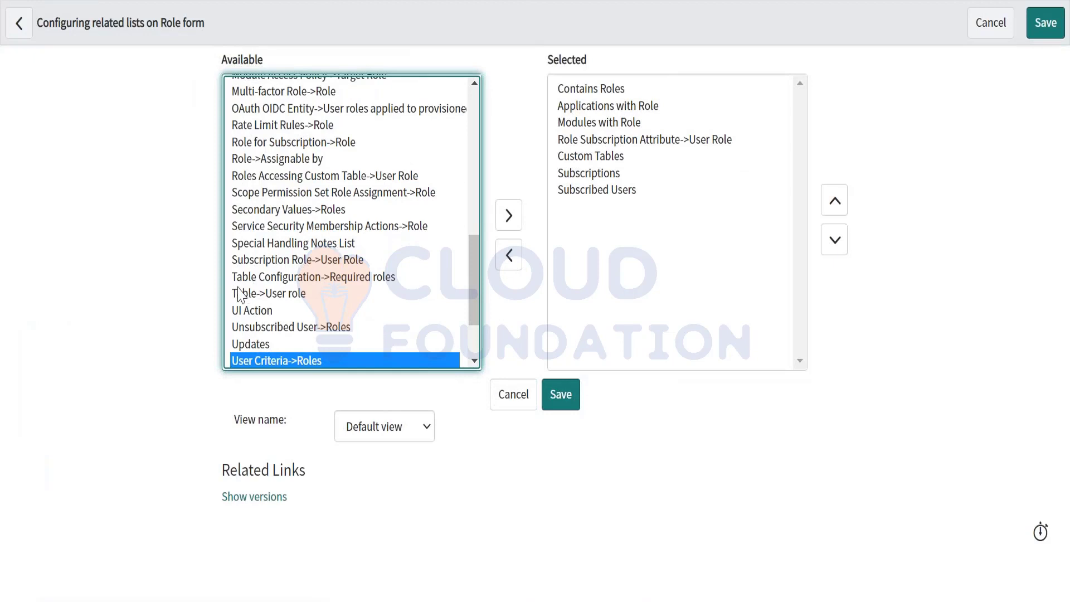
{"action": "scroll", "coordinate": [287, 317], "scroll_direction": "down", "scroll_amount": 2}
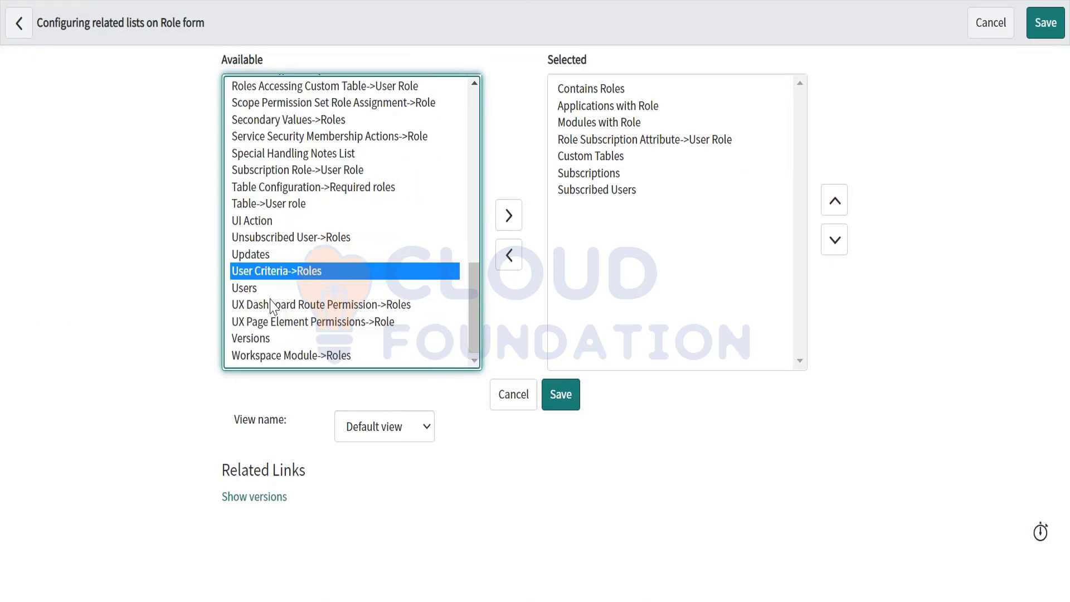
{"action": "left_click", "coordinate": [262, 295]}
{"action": "left_click", "coordinate": [508, 215]}
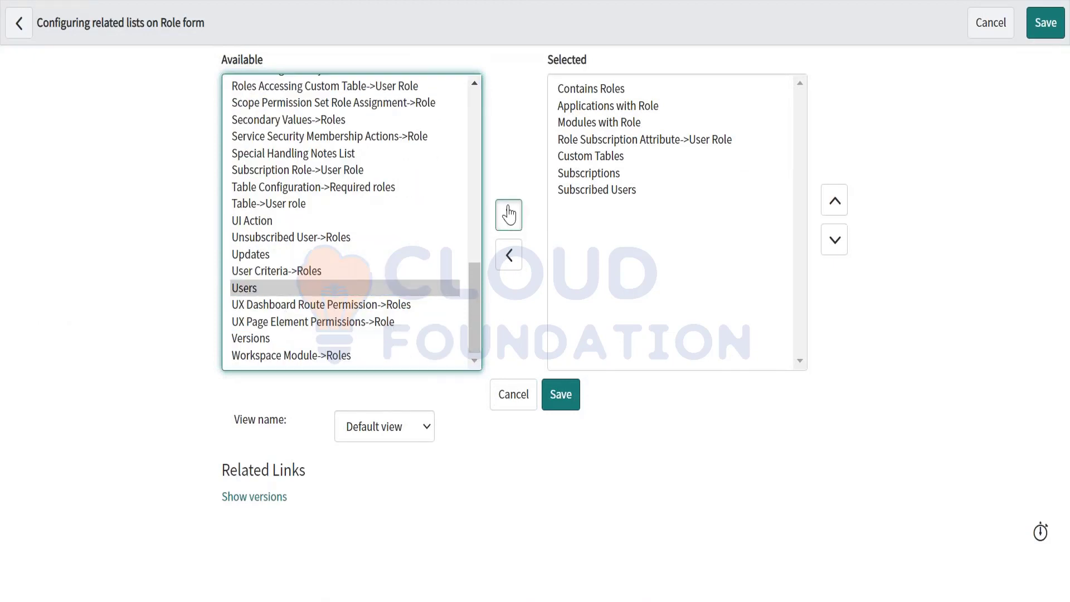
Move Users to the first place in the selected related lists, above Contains Roles, and save the configuration
{"action": "left_click", "coordinate": [833, 213]}
{"action": "left_click", "coordinate": [833, 212]}
{"action": "left_click", "coordinate": [833, 213]}
{"action": "left_click", "coordinate": [833, 212]}
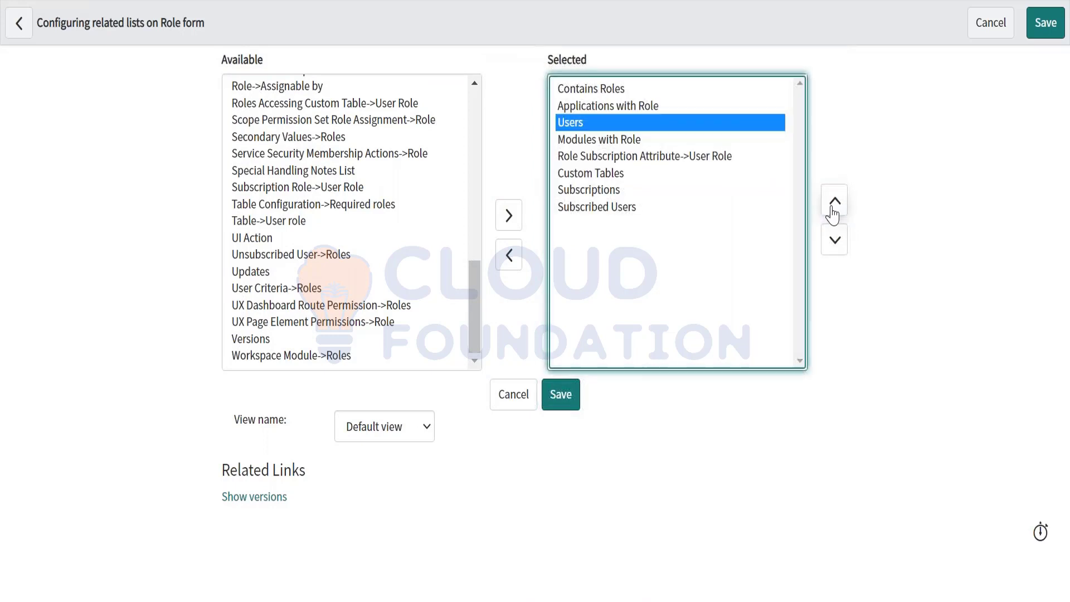
{"action": "left_click", "coordinate": [833, 212]}
{"action": "left_click", "coordinate": [833, 213]}
{"action": "left_click", "coordinate": [572, 406]}
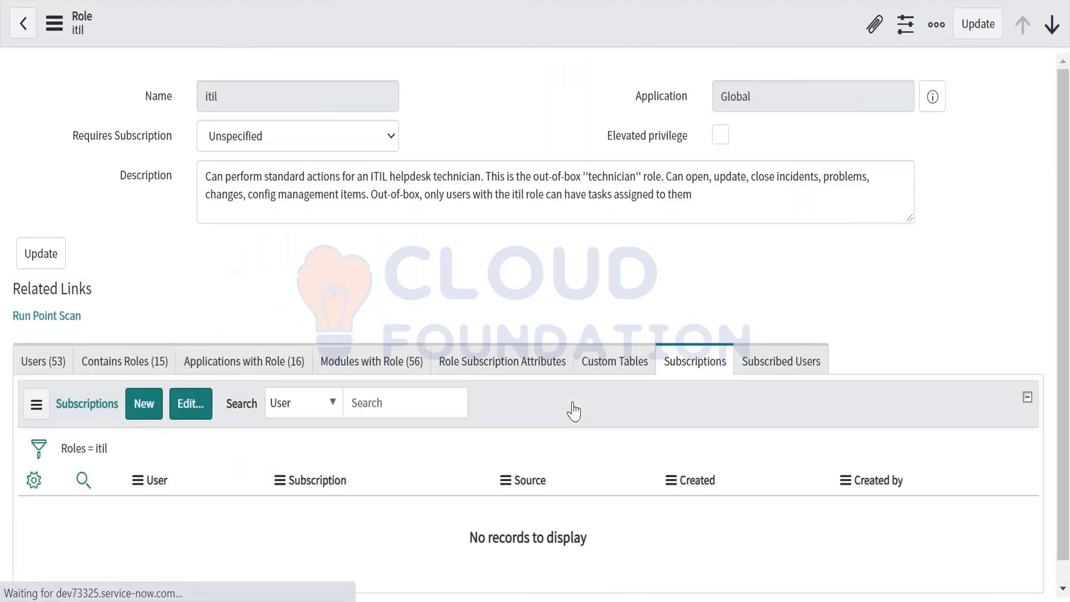
Examine the itil role's Users related list, checking which users hold the role and whether it is inherited
{"action": "left_click", "coordinate": [39, 361]}
{"action": "scroll", "coordinate": [528, 334], "scroll_direction": "down", "scroll_amount": 3}
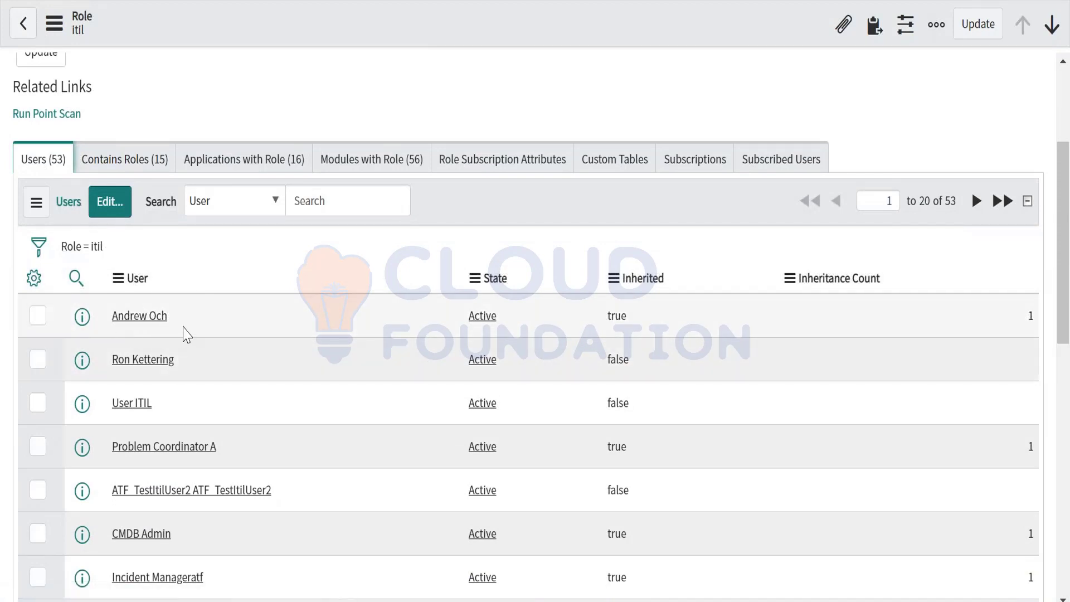
{"action": "double_click", "coordinate": [128, 324]}
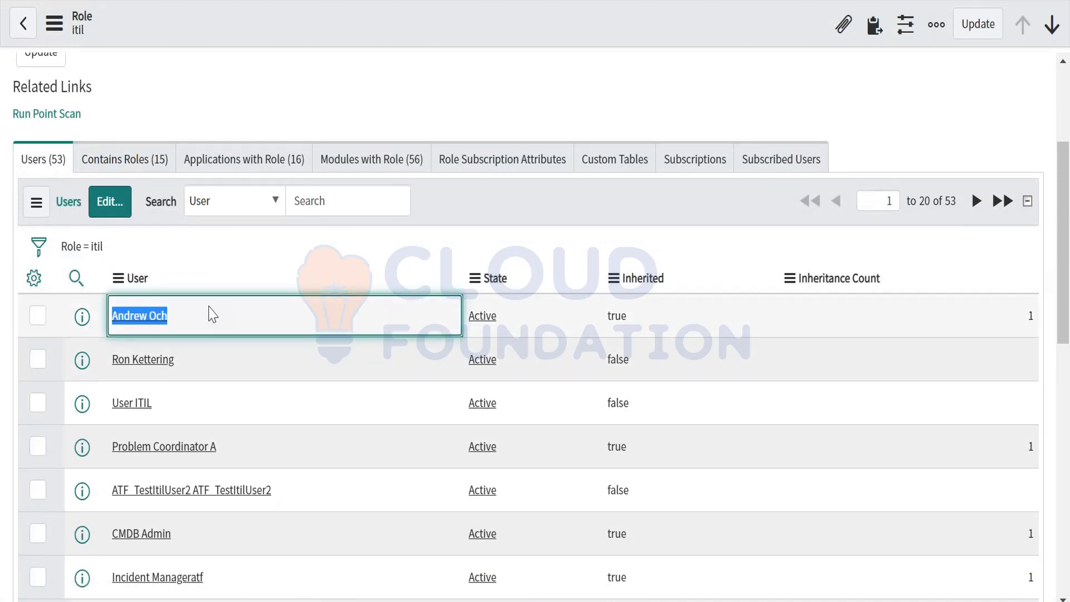
{"action": "scroll", "coordinate": [193, 264], "scroll_direction": "up", "scroll_amount": 4}
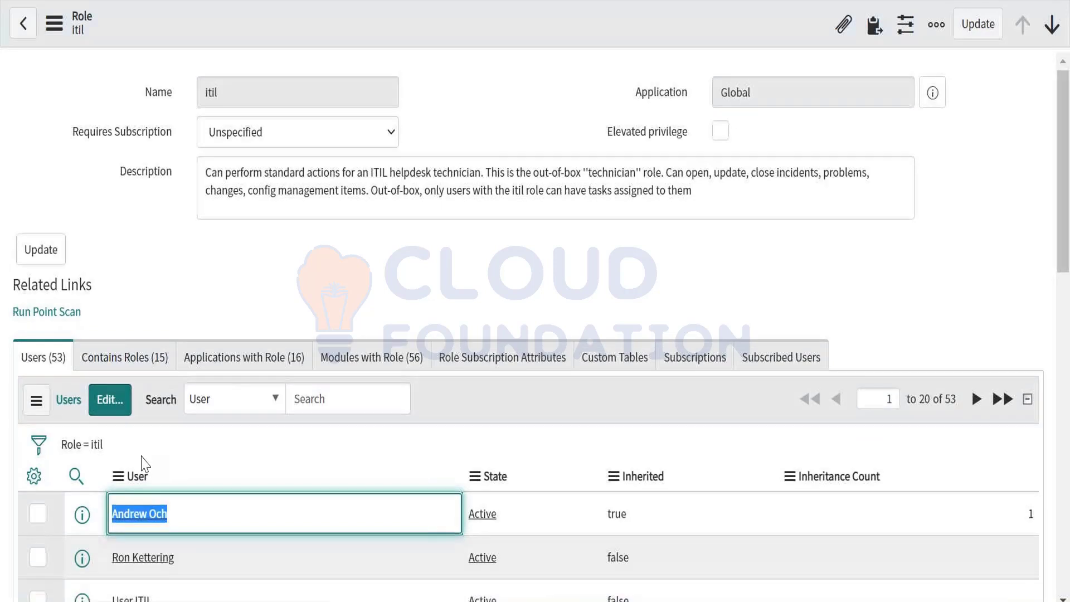
{"action": "scroll", "coordinate": [145, 465], "scroll_direction": "down", "scroll_amount": 1}
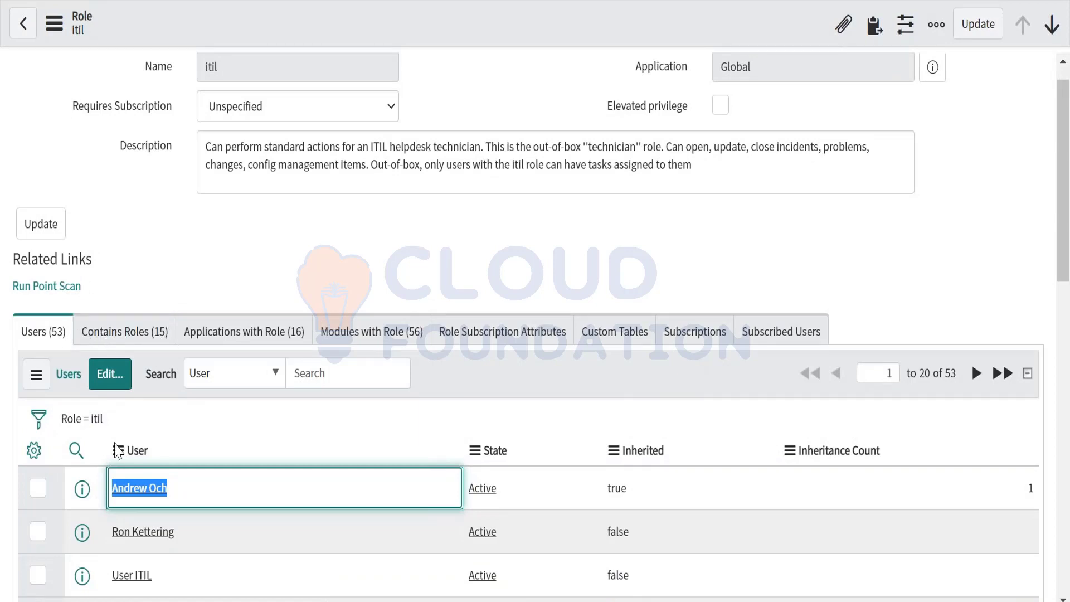
{"action": "scroll", "coordinate": [126, 485], "scroll_direction": "down", "scroll_amount": 2}
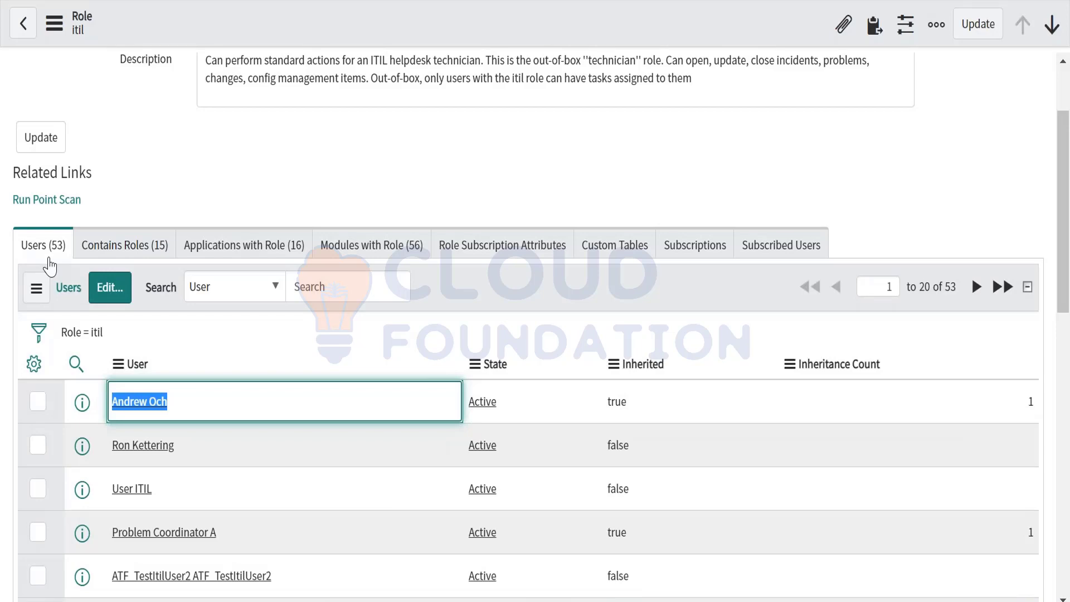
{"action": "scroll", "coordinate": [162, 270], "scroll_direction": "up", "scroll_amount": 2}
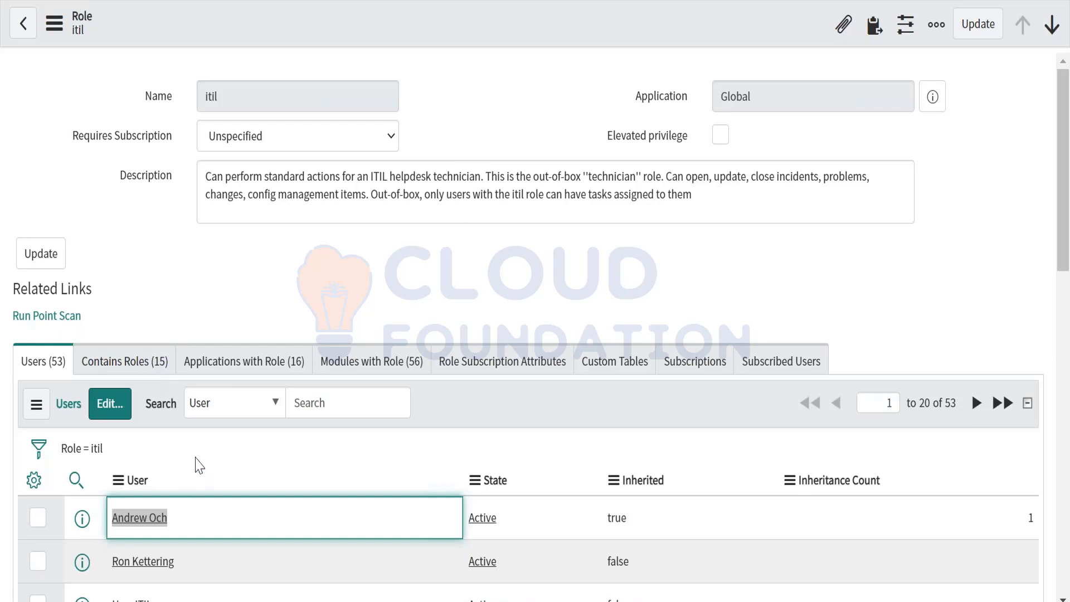
{"action": "scroll", "coordinate": [214, 447], "scroll_direction": "down", "scroll_amount": 3}
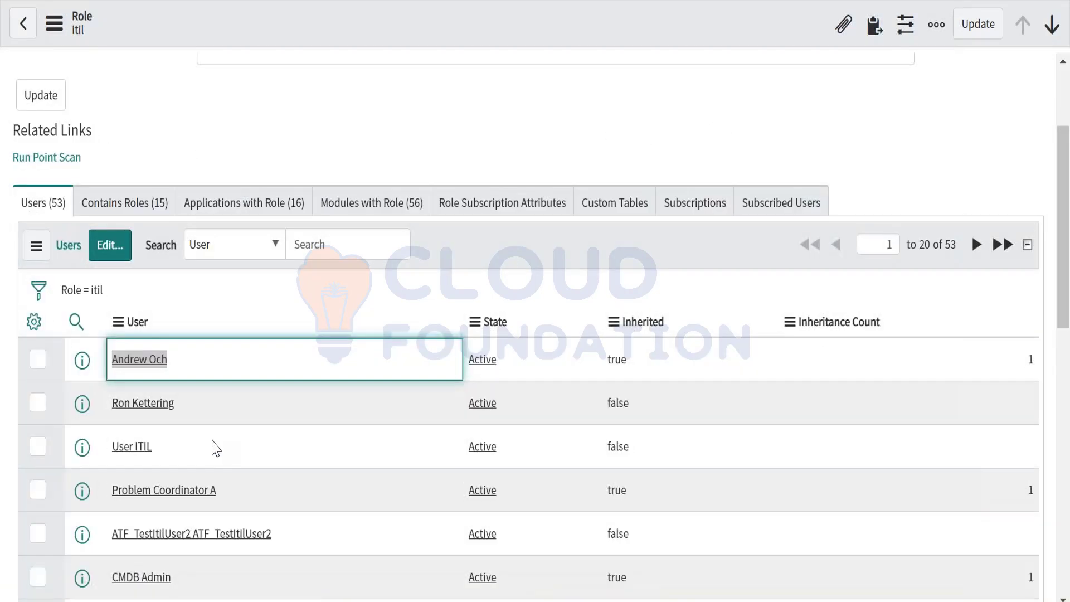
{"action": "scroll", "coordinate": [215, 447], "scroll_direction": "up", "scroll_amount": 2}
{"action": "scroll", "coordinate": [215, 448], "scroll_direction": "down", "scroll_amount": 3}
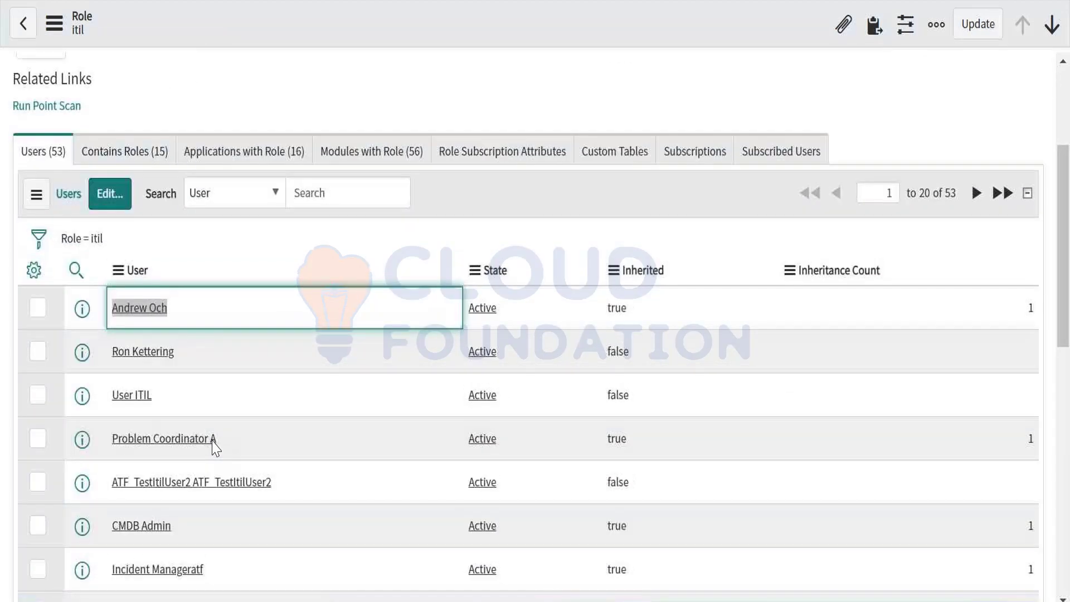
{"action": "scroll", "coordinate": [215, 447], "scroll_direction": "up", "scroll_amount": 4}
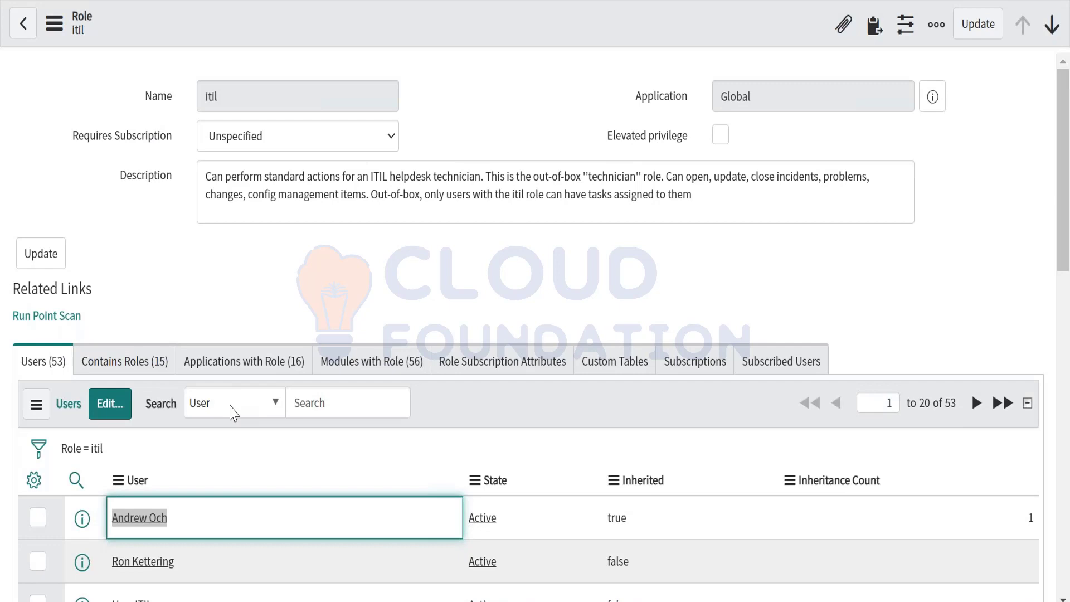
Compare the role's name with the first user in its Users related list to review how the role is assigned
{"action": "double_click", "coordinate": [210, 96]}
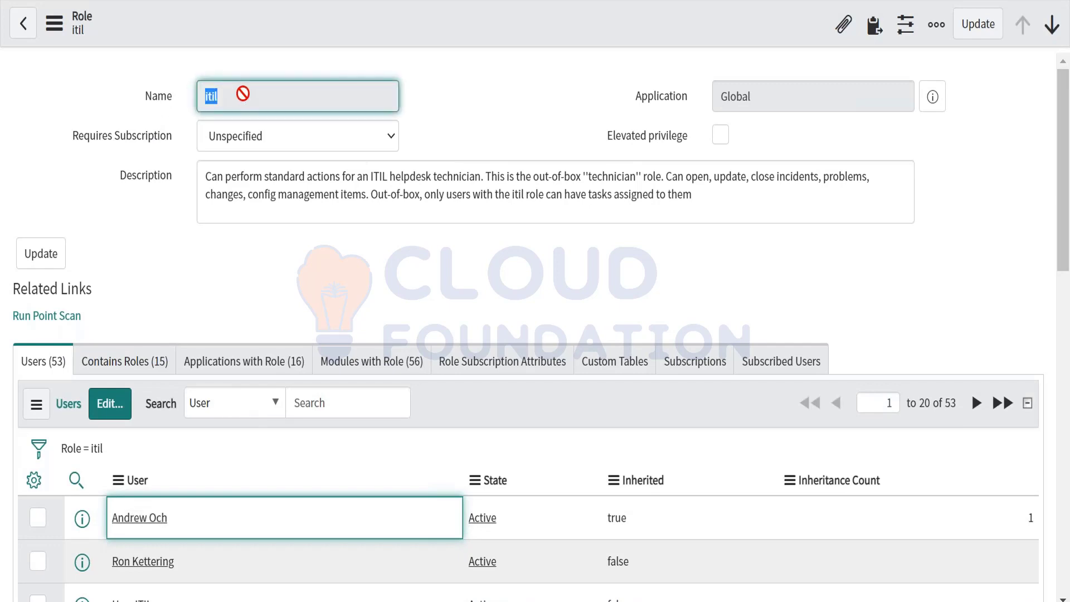
{"action": "scroll", "coordinate": [245, 189], "scroll_direction": "down", "scroll_amount": 3}
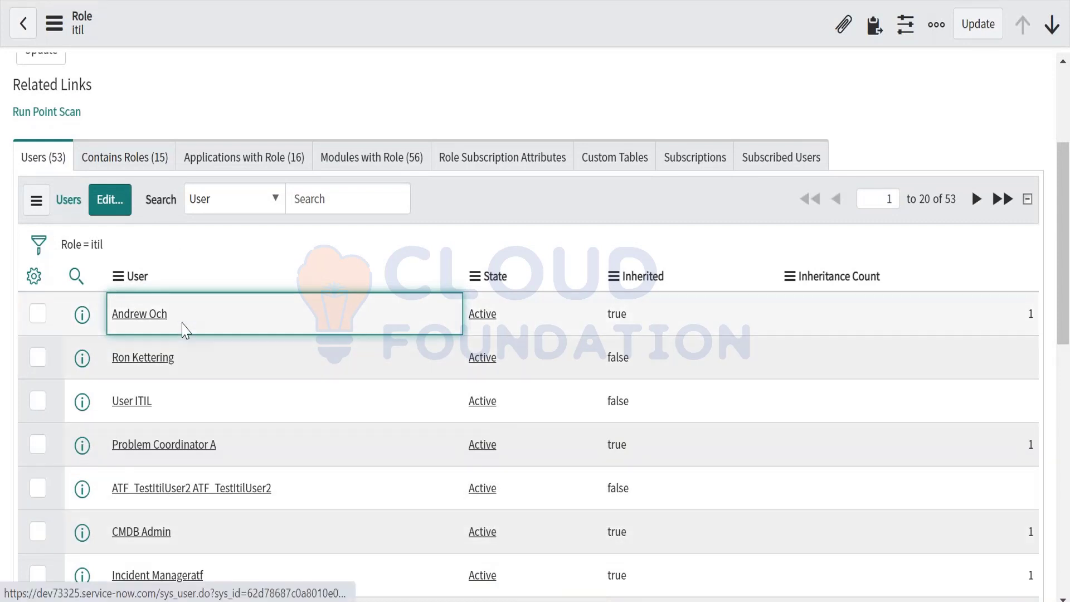
{"action": "left_click_drag", "start_coordinate": [181, 320], "coordinate": [110, 323]}
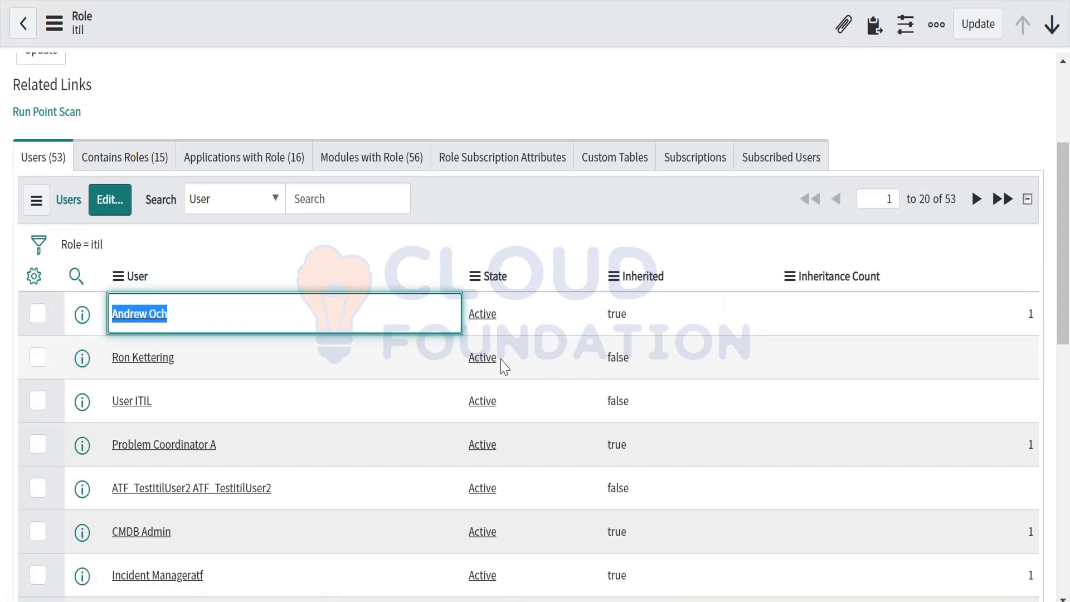
{"action": "scroll", "coordinate": [504, 366], "scroll_direction": "up", "scroll_amount": 4}
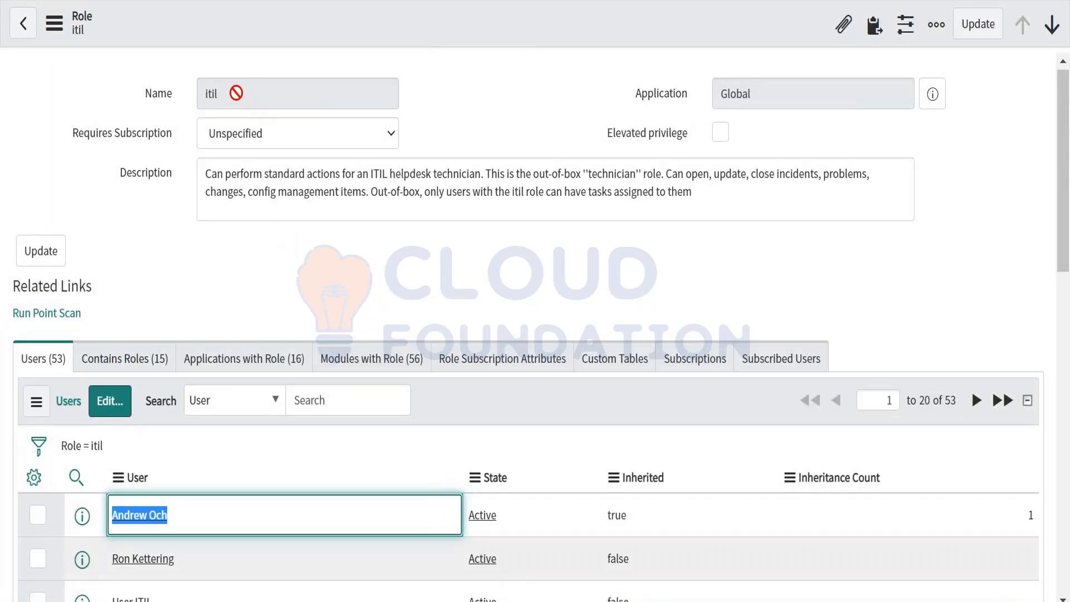
{"action": "double_click", "coordinate": [197, 93]}
{"action": "left_click", "coordinate": [205, 94]}
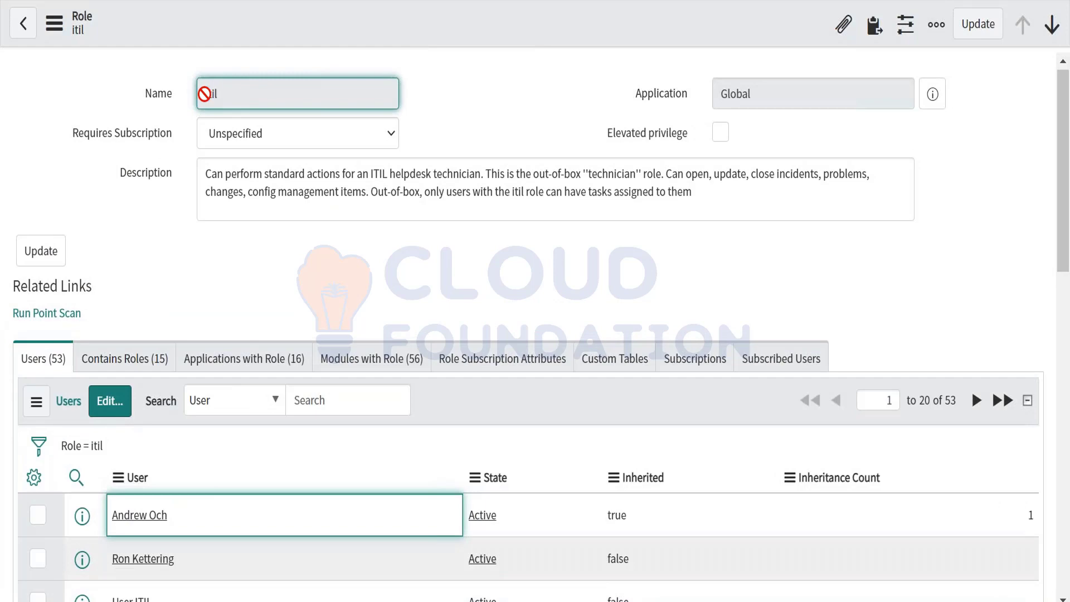
{"action": "scroll", "coordinate": [234, 323], "scroll_direction": "down", "scroll_amount": 2}
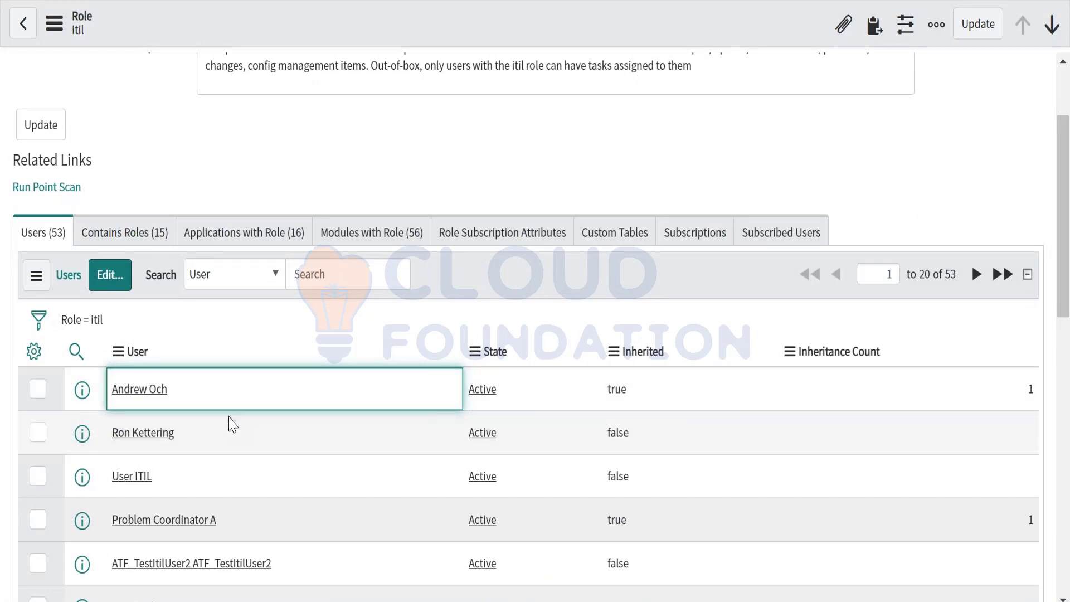
{"action": "scroll", "coordinate": [232, 423], "scroll_direction": "up", "scroll_amount": 2}
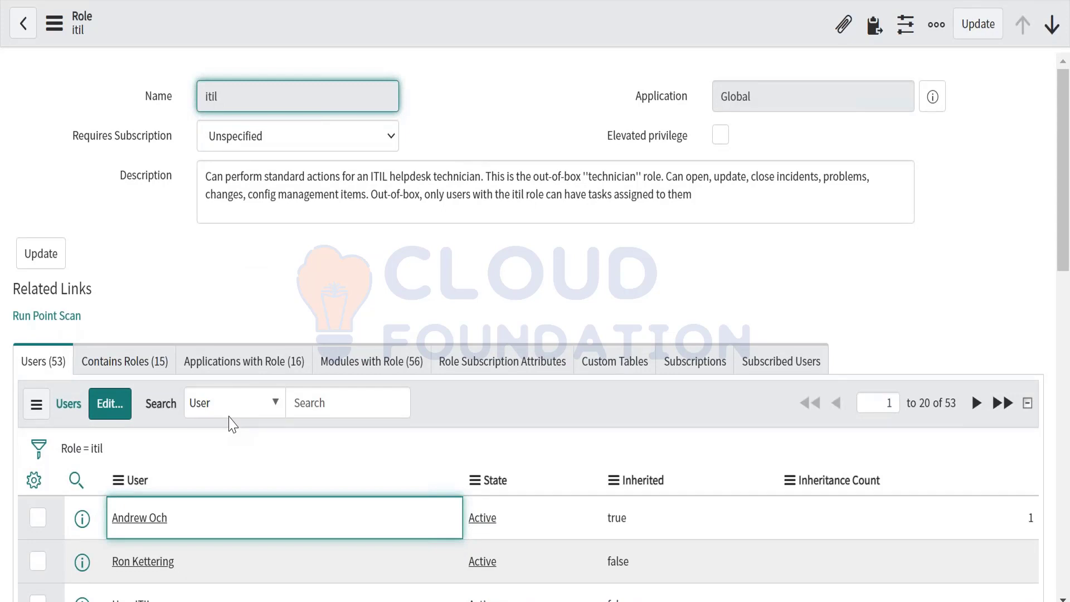
{"action": "scroll", "coordinate": [233, 425], "scroll_direction": "down", "scroll_amount": 2}
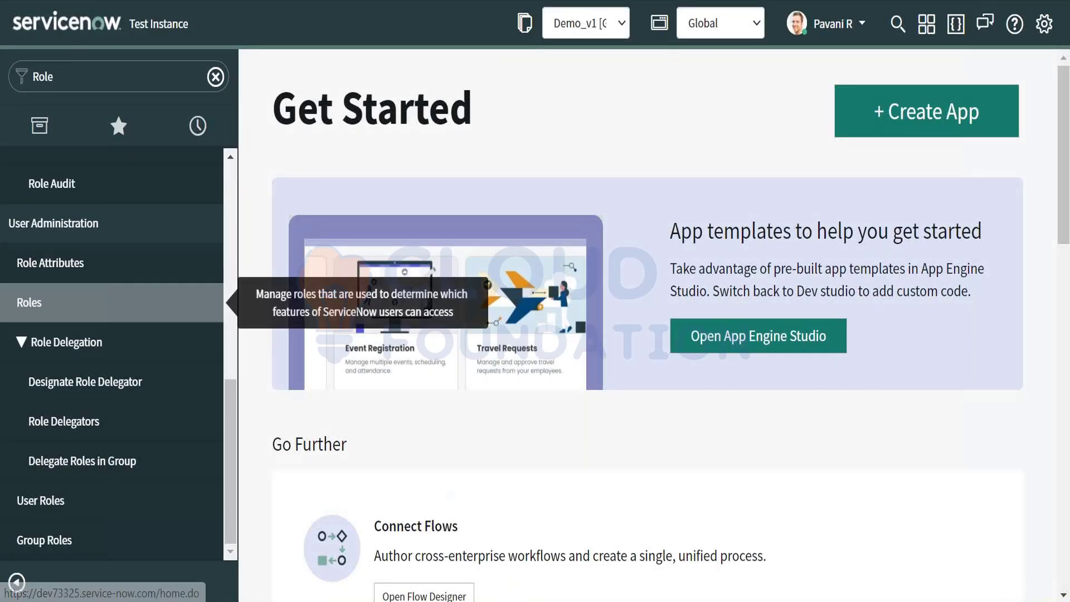
Filter the navigator for "incident", open the Incident application menu's record for editing and highlight the roles that restrict its access
{"action": "left_click", "coordinate": [210, 74]}
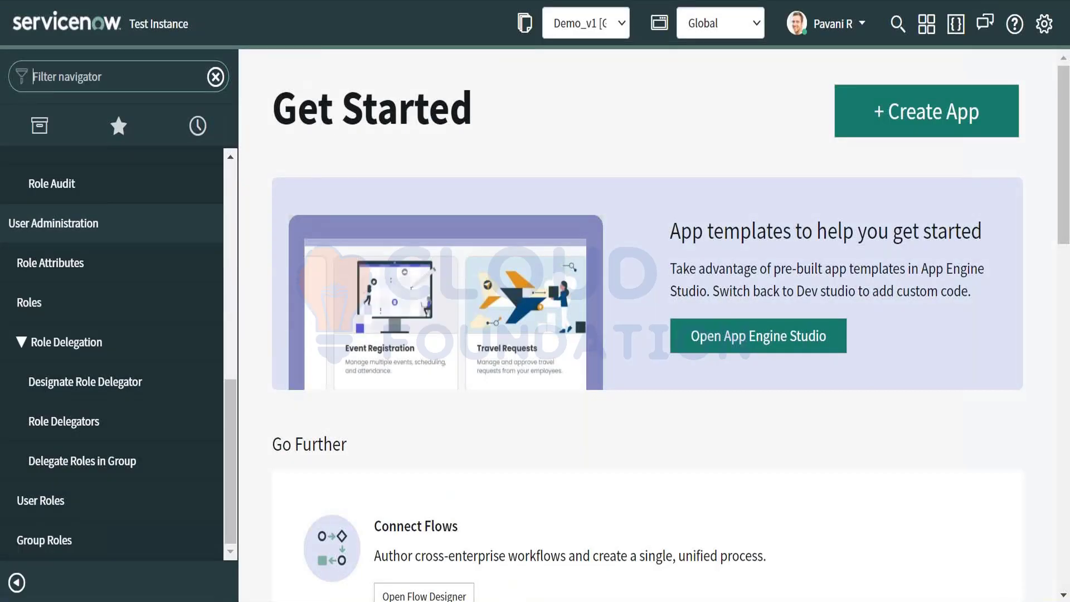
{"action": "type", "text": "incident"}
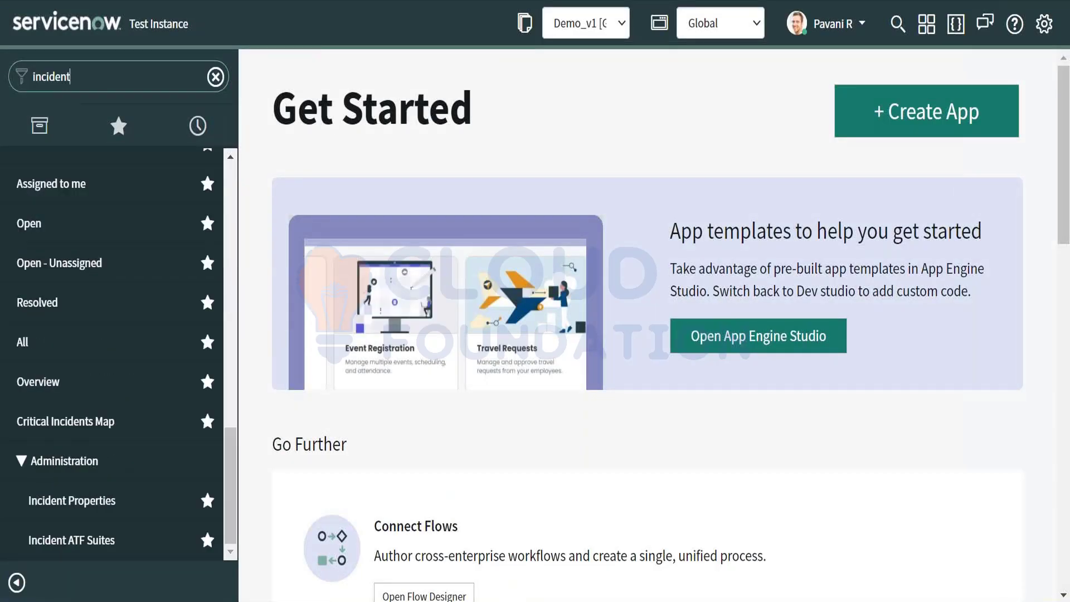
{"action": "scroll", "coordinate": [76, 236], "scroll_direction": "up", "scroll_amount": 2}
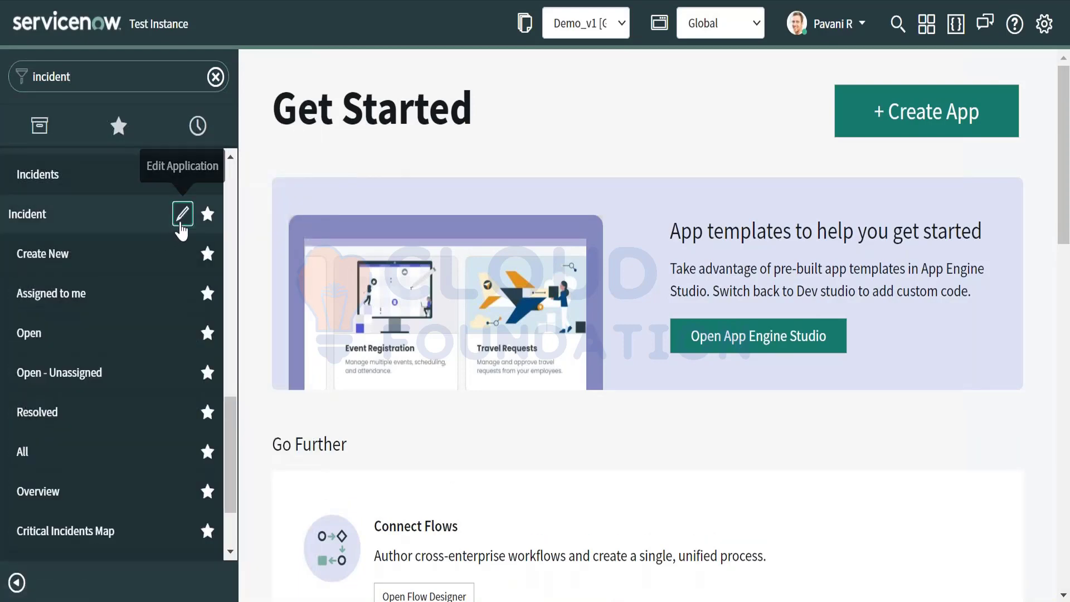
{"action": "left_click", "coordinate": [181, 223]}
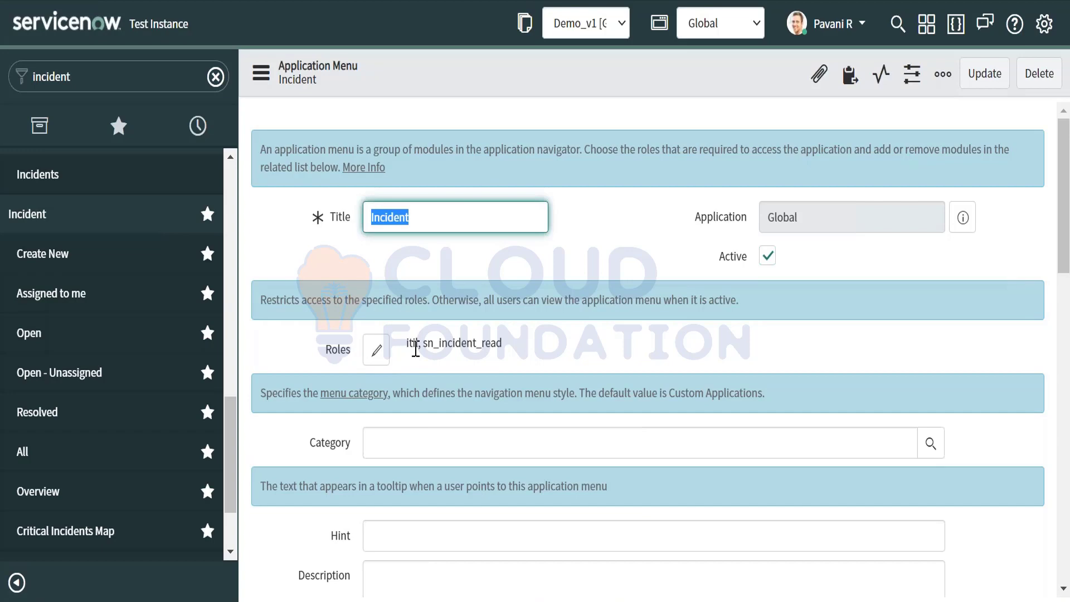
{"action": "left_click_drag", "start_coordinate": [505, 344], "coordinate": [407, 343]}
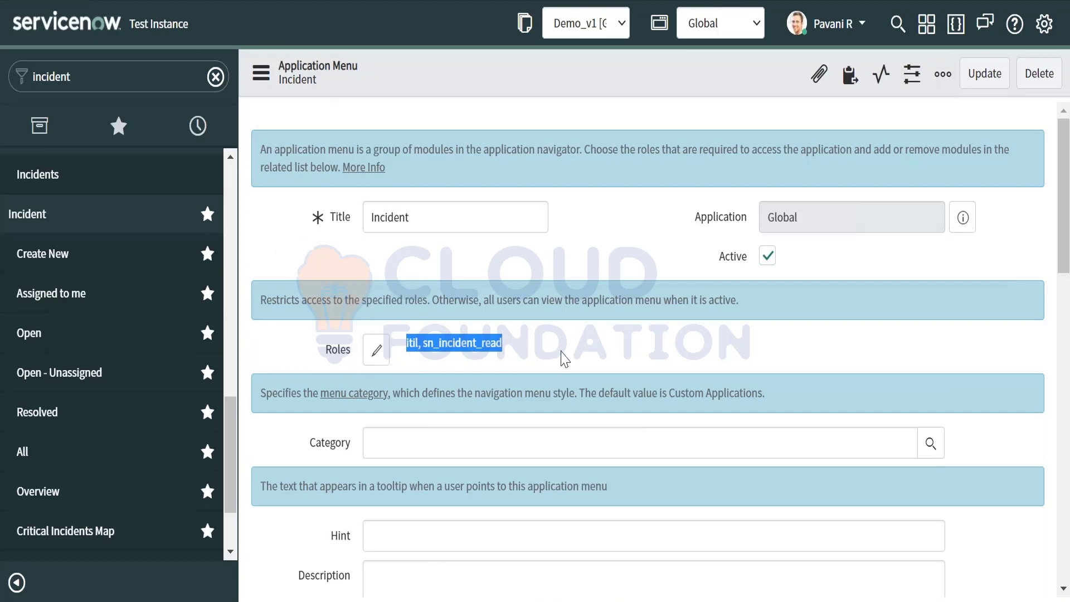
Highlight the itil role among the roles that restrict access to the Incident application menu
{"action": "left_click", "coordinate": [538, 357]}
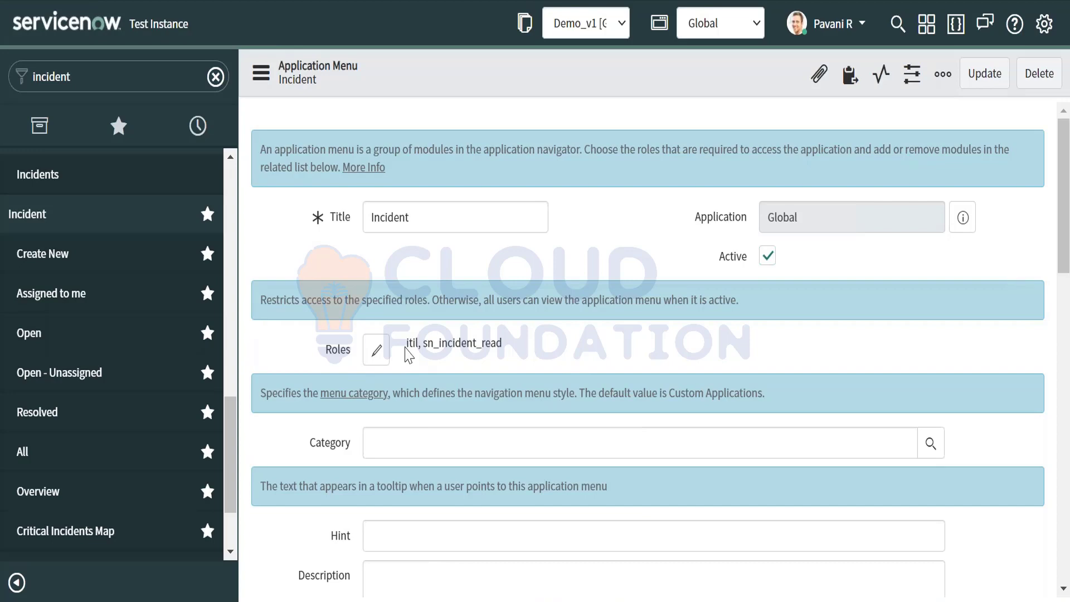
{"action": "double_click", "coordinate": [411, 344]}
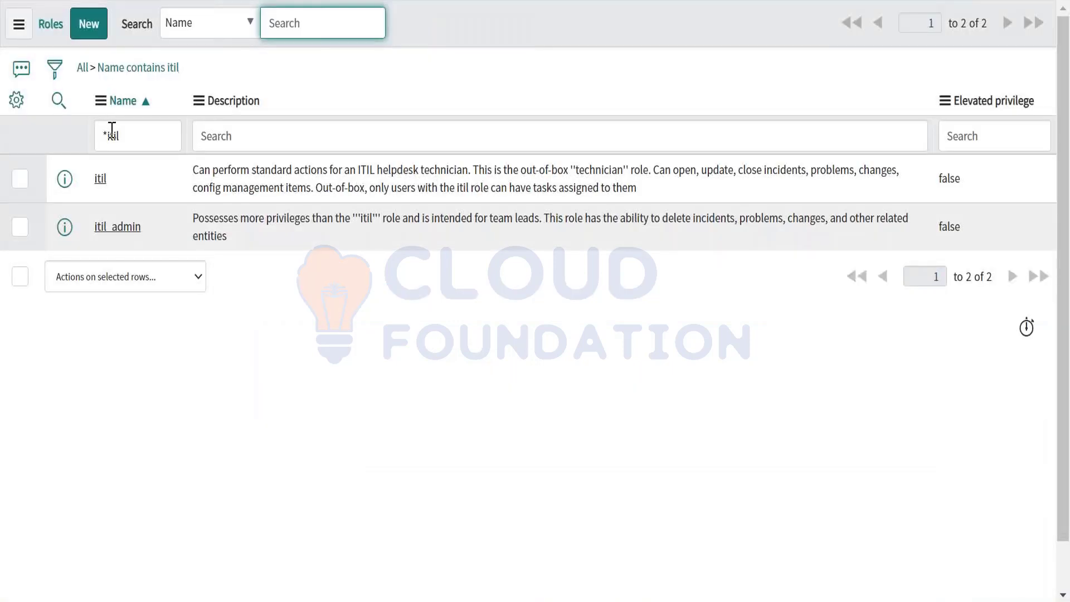
Filter the Roles list to names containing admin and open the admin role's record
{"action": "double_click", "coordinate": [112, 134]}
{"action": "type", "text": "admin"}
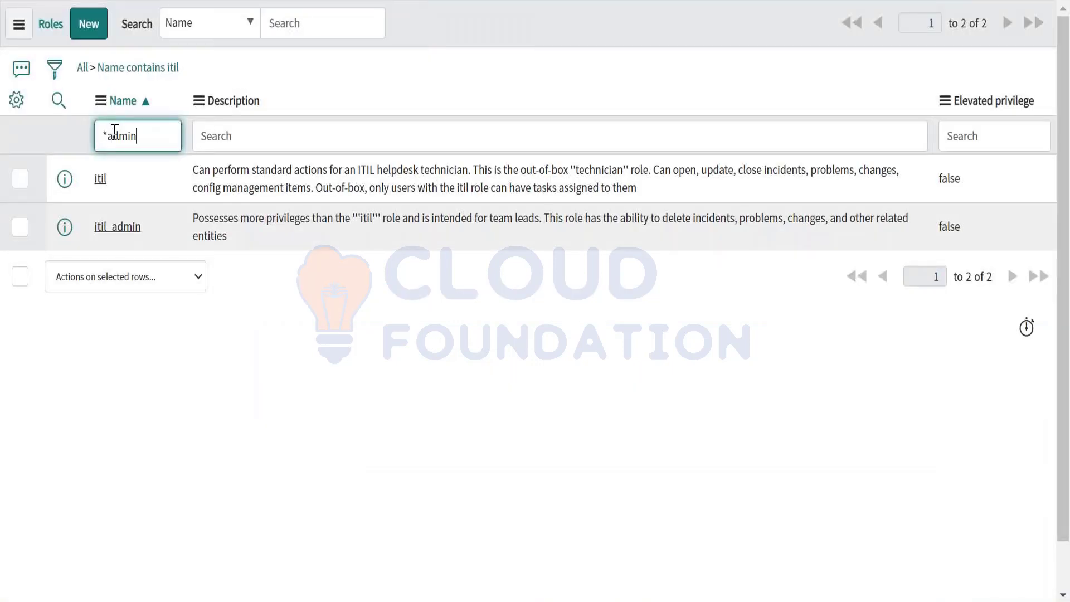
{"action": "key", "text": "Return"}
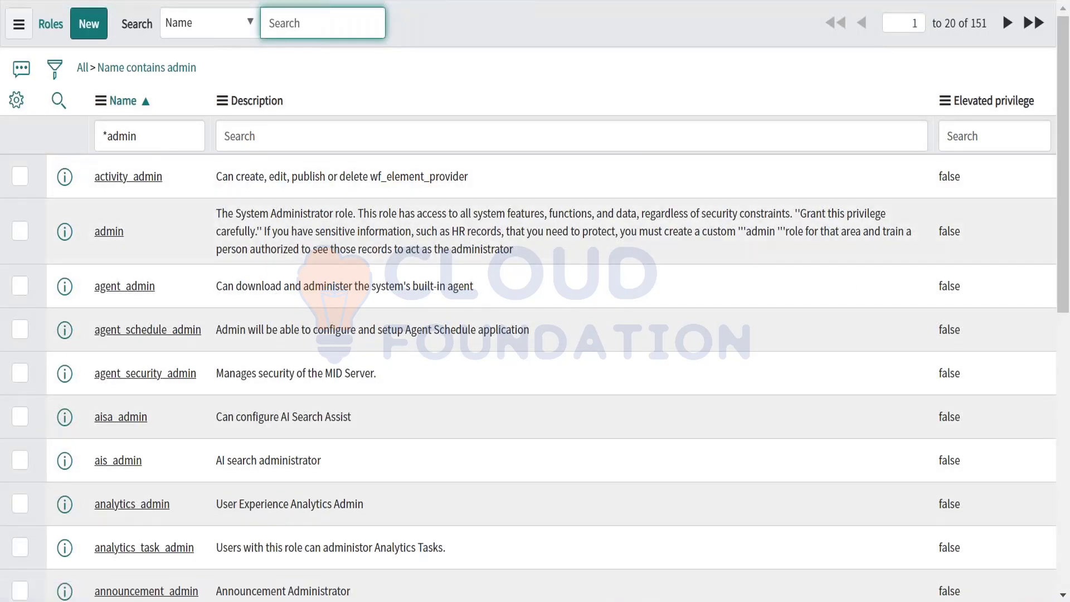
{"action": "left_click", "coordinate": [109, 231]}
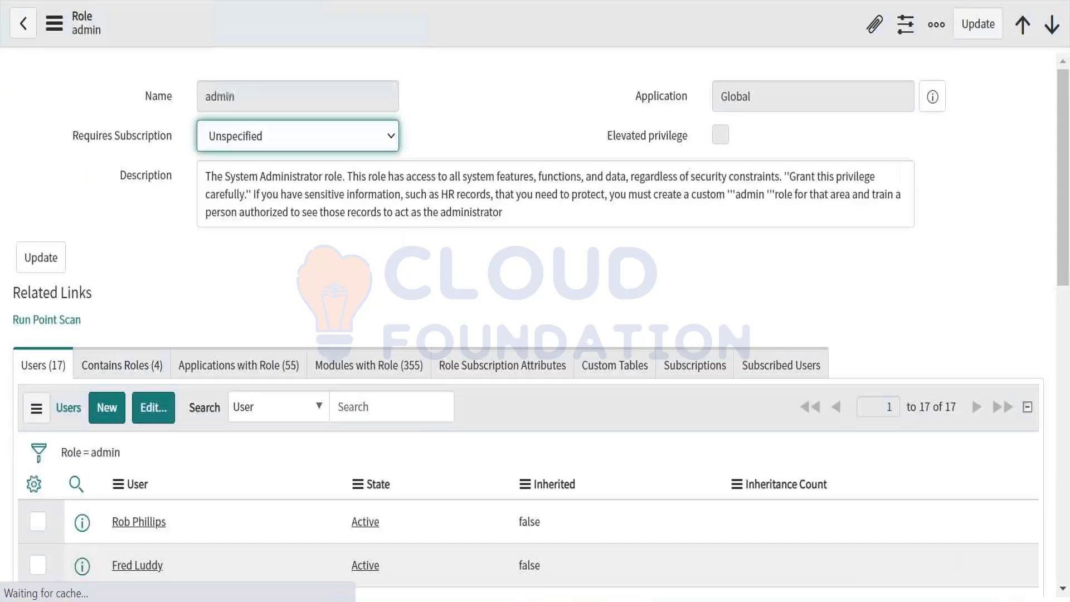
Examine the admin role's related lists of users, contained roles and applications with the role
{"action": "scroll", "coordinate": [282, 440], "scroll_direction": "down", "scroll_amount": 2}
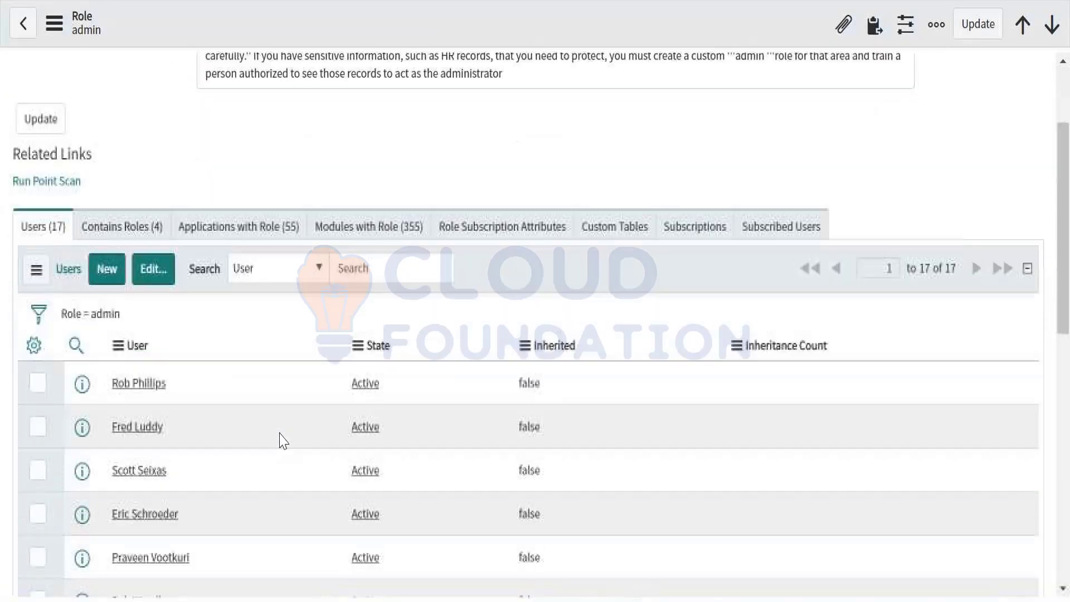
{"action": "left_click", "coordinate": [131, 231]}
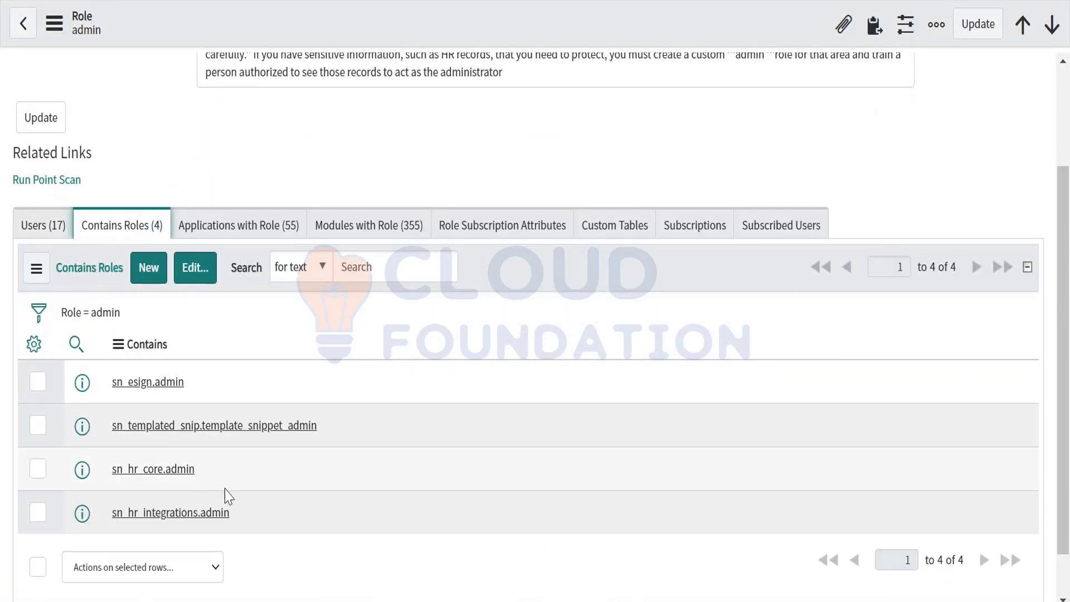
{"action": "left_click", "coordinate": [41, 226]}
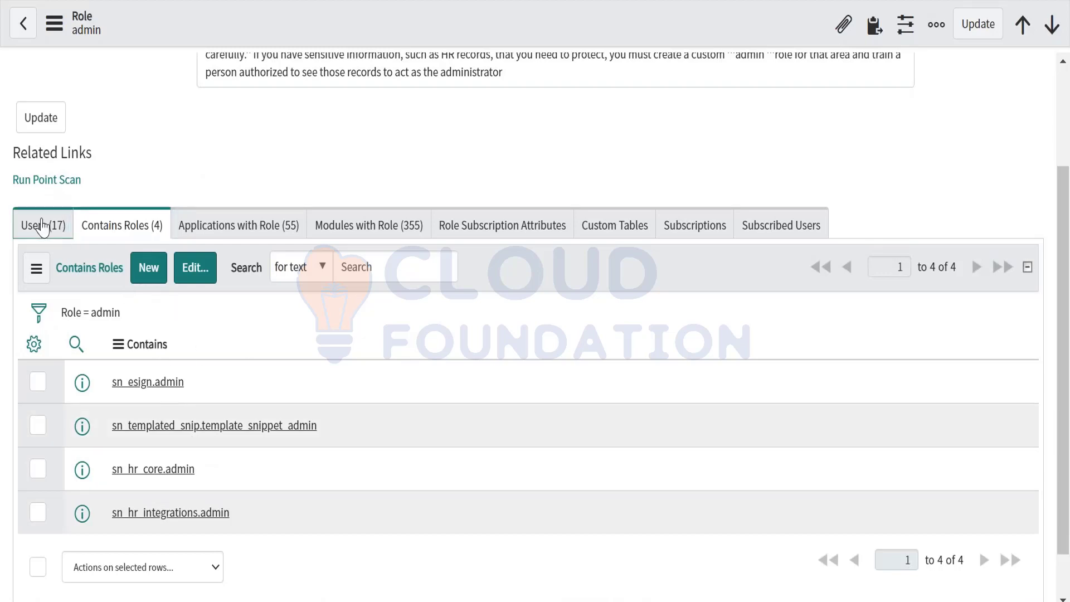
{"action": "left_click", "coordinate": [244, 226]}
{"action": "scroll", "coordinate": [270, 327], "scroll_direction": "down", "scroll_amount": 10}
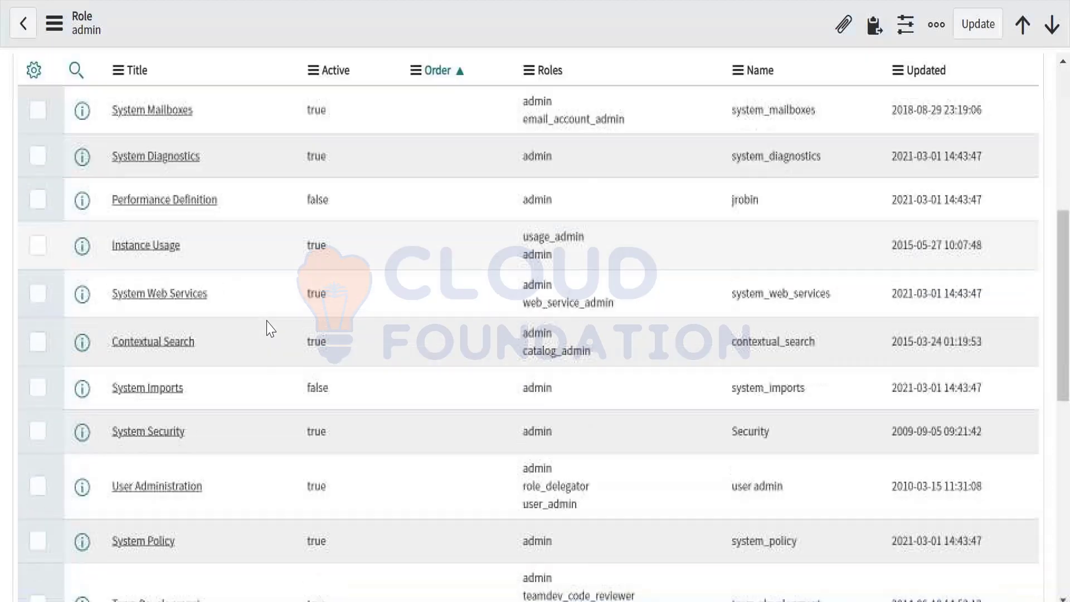
{"action": "scroll", "coordinate": [270, 327], "scroll_direction": "down", "scroll_amount": 4}
{"action": "scroll", "coordinate": [268, 327], "scroll_direction": "up", "scroll_amount": 15}
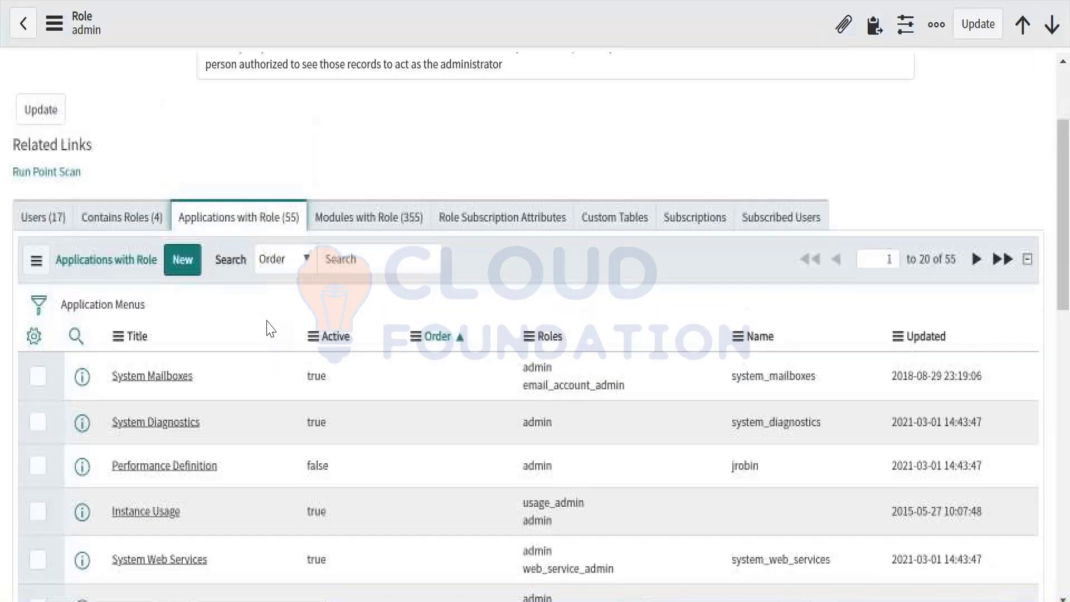
Open the complete Application Menus list and filter its titles by *incident
{"action": "right_click", "coordinate": [130, 359]}
{"action": "left_click", "coordinate": [134, 369]}
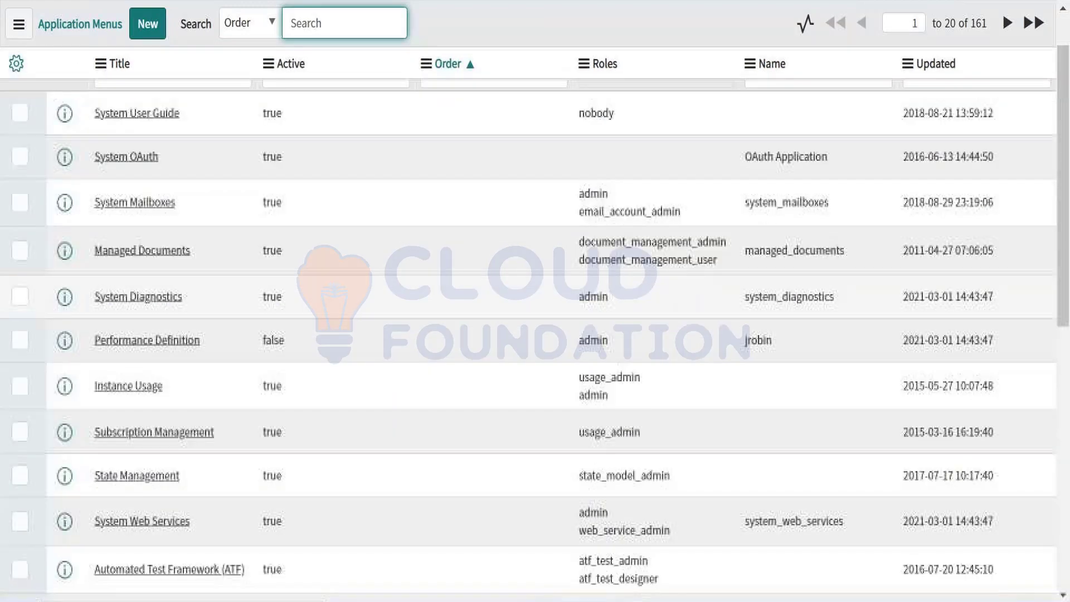
{"action": "scroll", "coordinate": [535, 312], "scroll_direction": "down", "scroll_amount": 6}
{"action": "scroll", "coordinate": [140, 254], "scroll_direction": "up", "scroll_amount": 6}
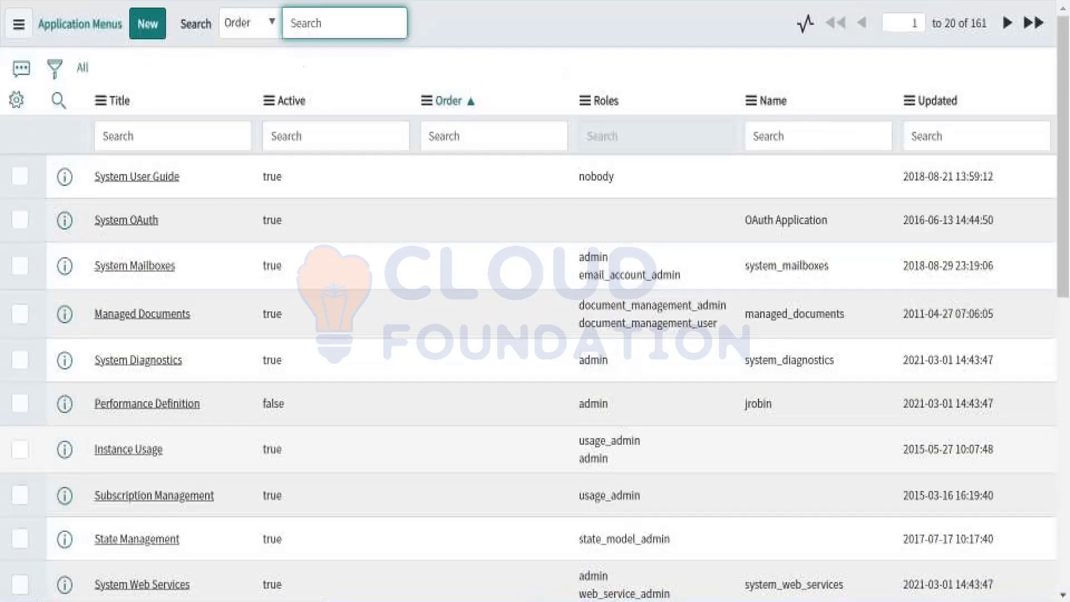
{"action": "left_click", "coordinate": [136, 129]}
{"action": "type", "text": "*incident"}
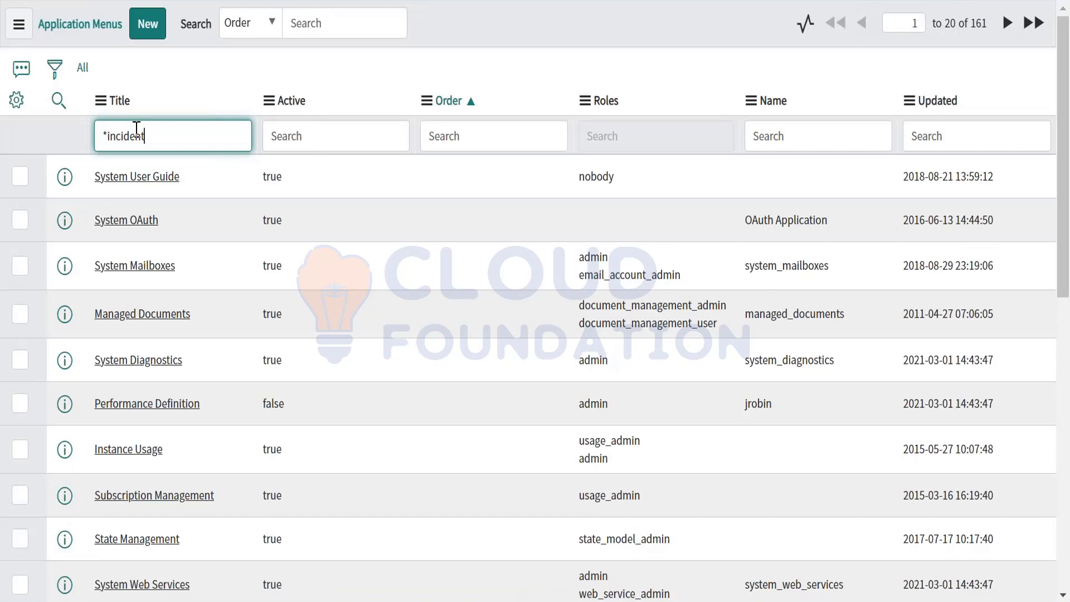
{"action": "key", "text": "Return"}
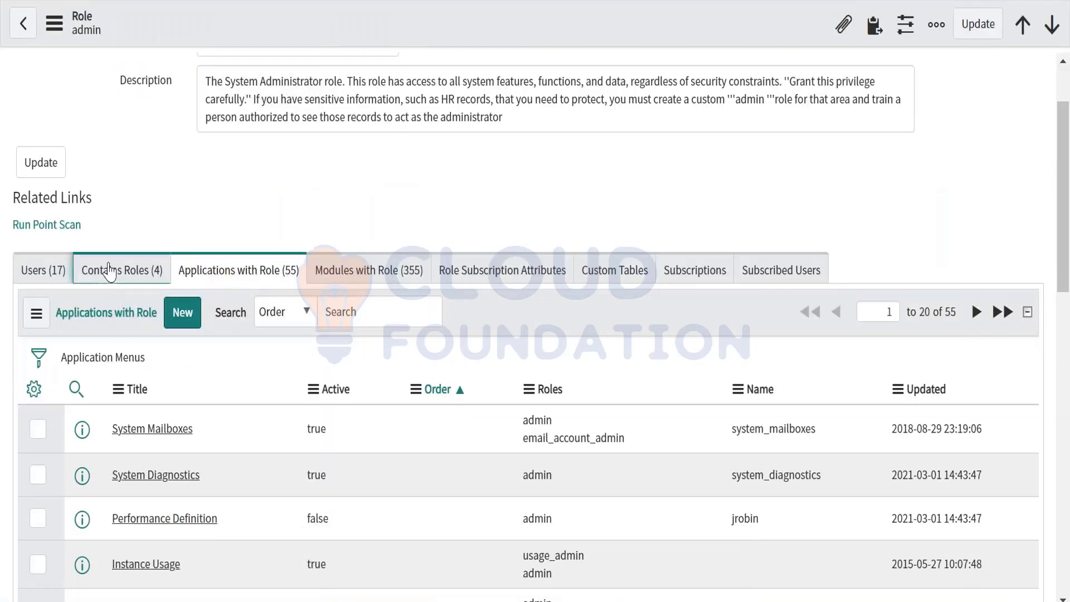
Check which roles the admin role contains, and look through the users who hold the itil role
{"action": "left_click", "coordinate": [113, 270]}
{"action": "scroll", "coordinate": [167, 485], "scroll_direction": "down", "scroll_amount": 2}
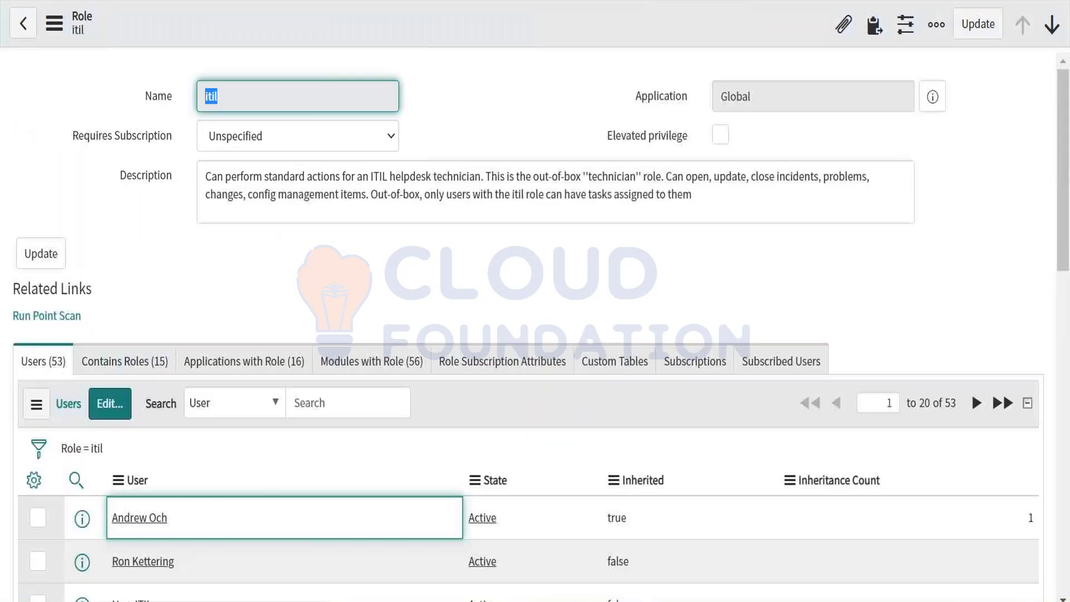
{"action": "scroll", "coordinate": [384, 301], "scroll_direction": "down", "scroll_amount": 1}
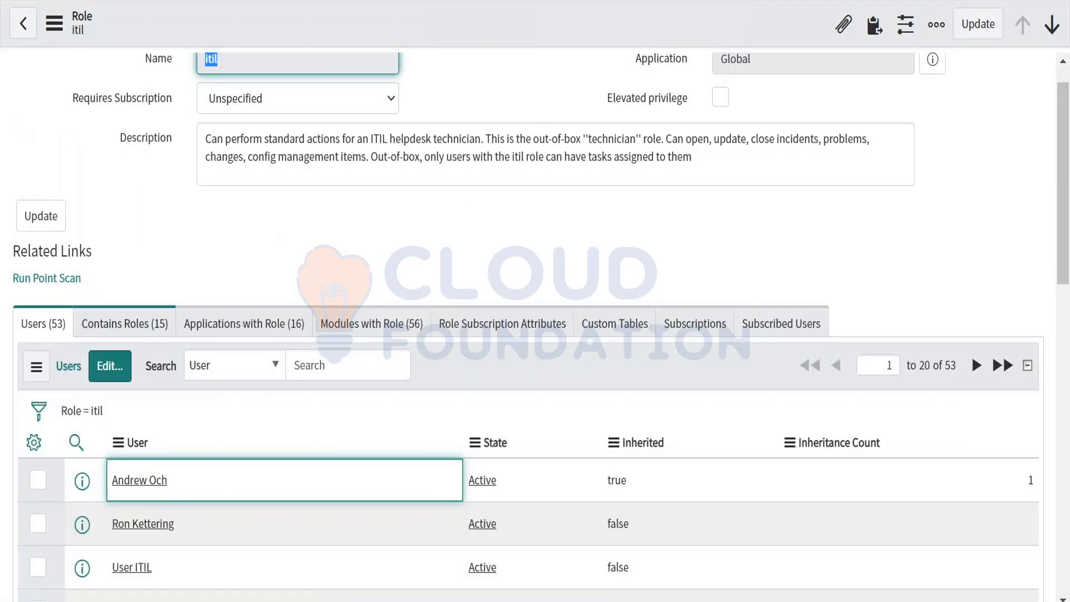
{"action": "scroll", "coordinate": [535, 326], "scroll_direction": "down", "scroll_amount": 8}
{"action": "scroll", "coordinate": [535, 329], "scroll_direction": "down", "scroll_amount": 3}
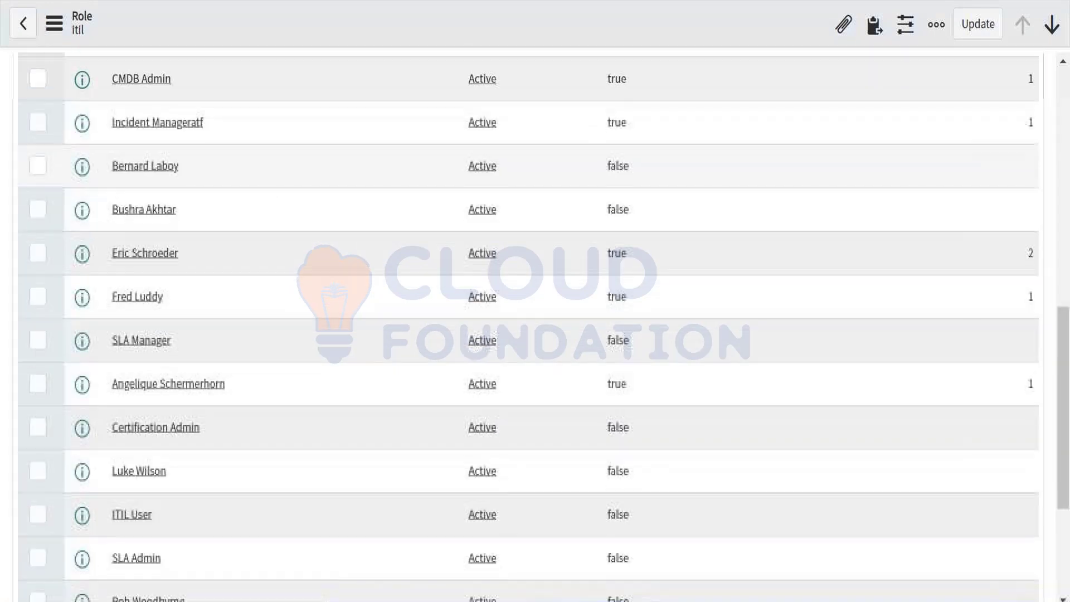
{"action": "scroll", "coordinate": [535, 328], "scroll_direction": "up", "scroll_amount": 12}
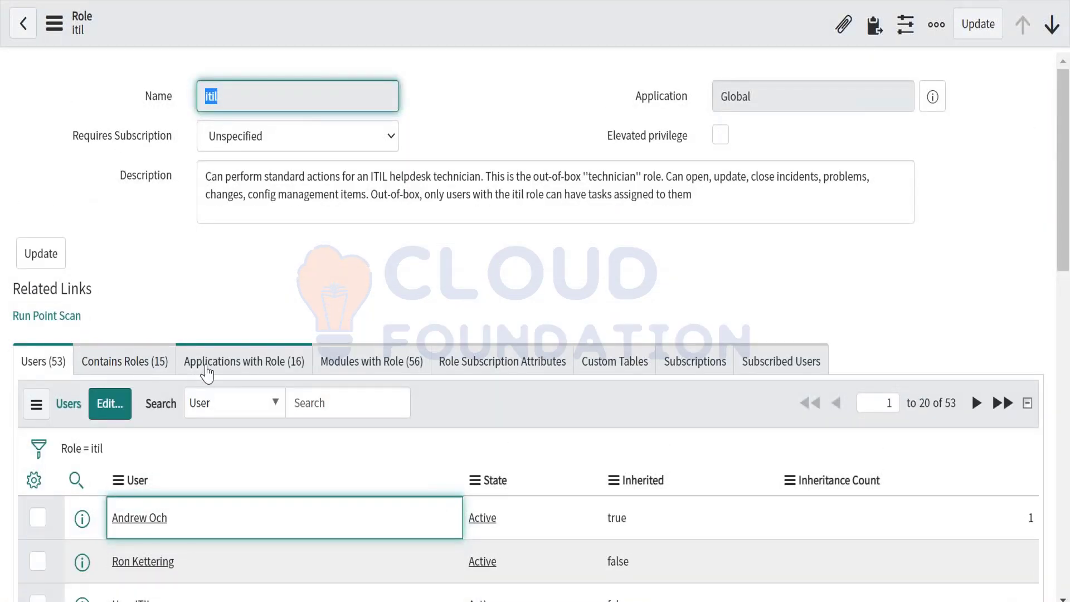
Examine the Contains Roles related list of the itil role to see which roles it includes
{"action": "left_click", "coordinate": [133, 360]}
{"action": "scroll", "coordinate": [132, 362], "scroll_direction": "down", "scroll_amount": 4}
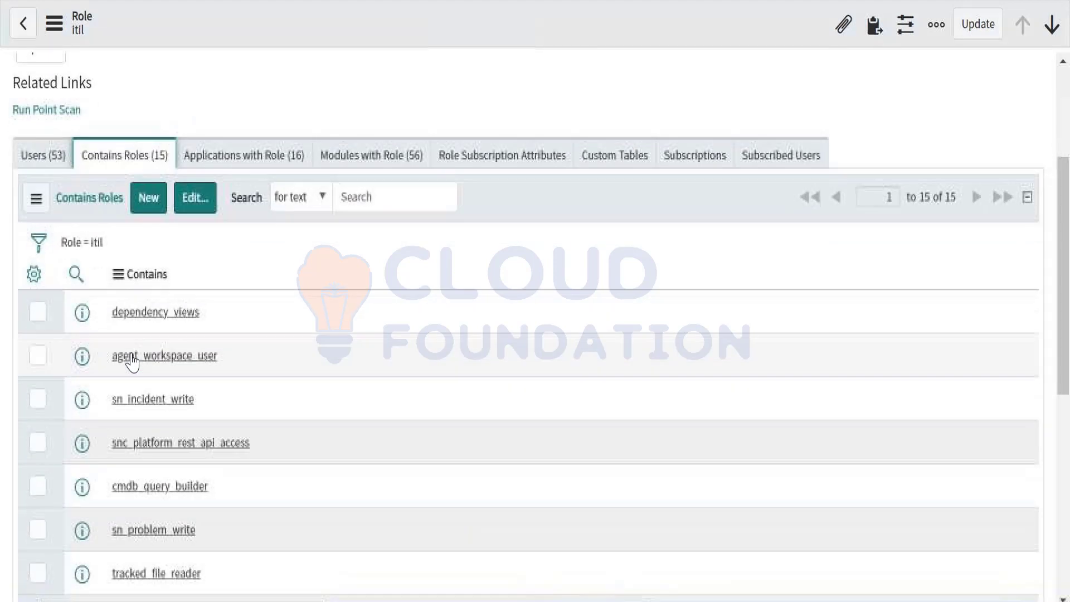
{"action": "scroll", "coordinate": [133, 363], "scroll_direction": "down", "scroll_amount": 7}
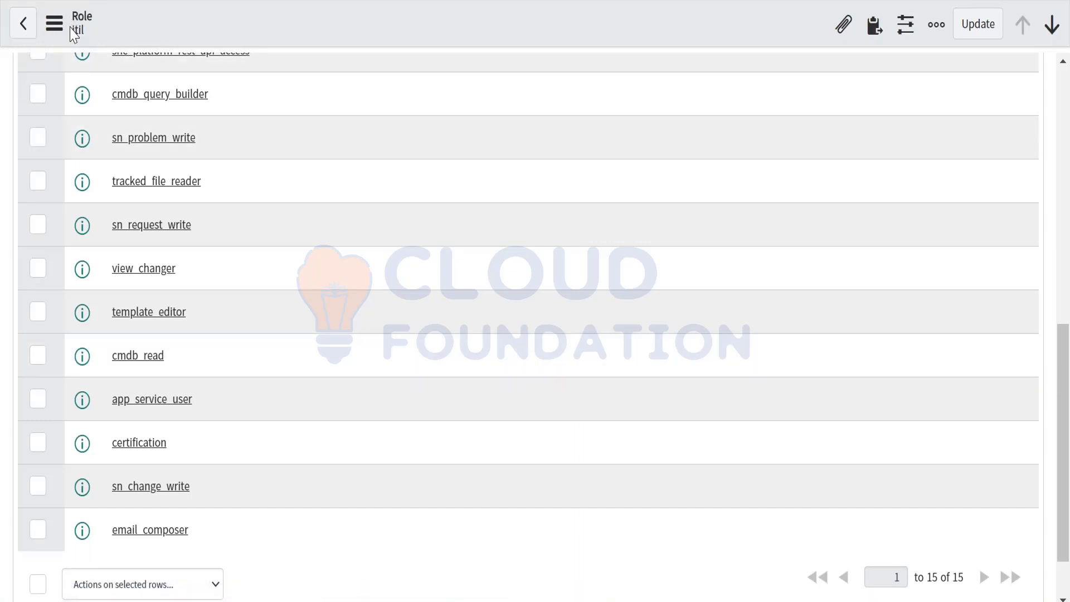
{"action": "left_click", "coordinate": [89, 41]}
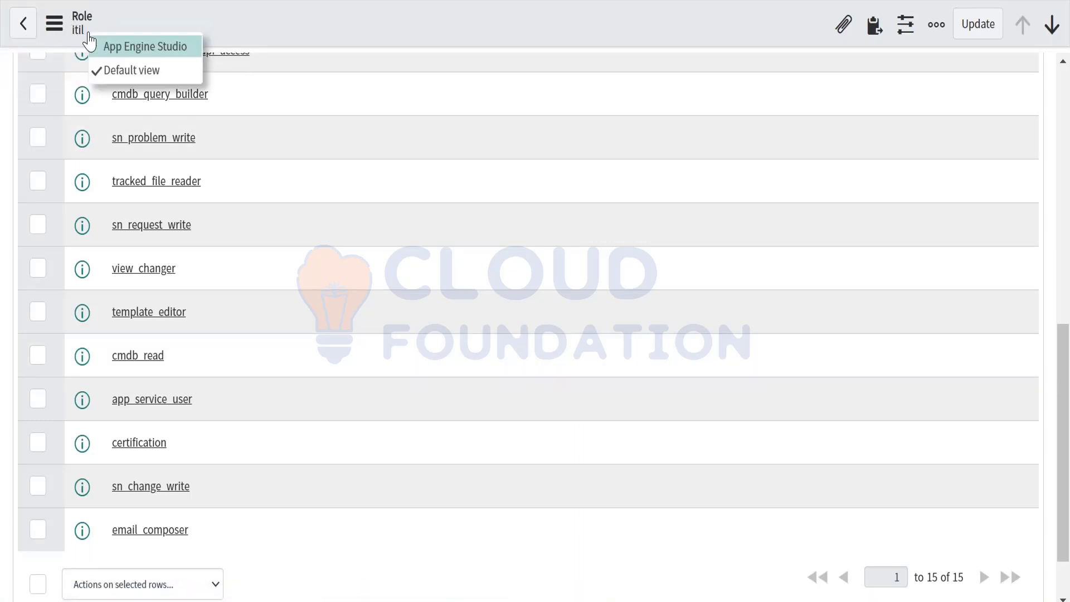
{"action": "scroll", "coordinate": [215, 182], "scroll_direction": "up", "scroll_amount": 8}
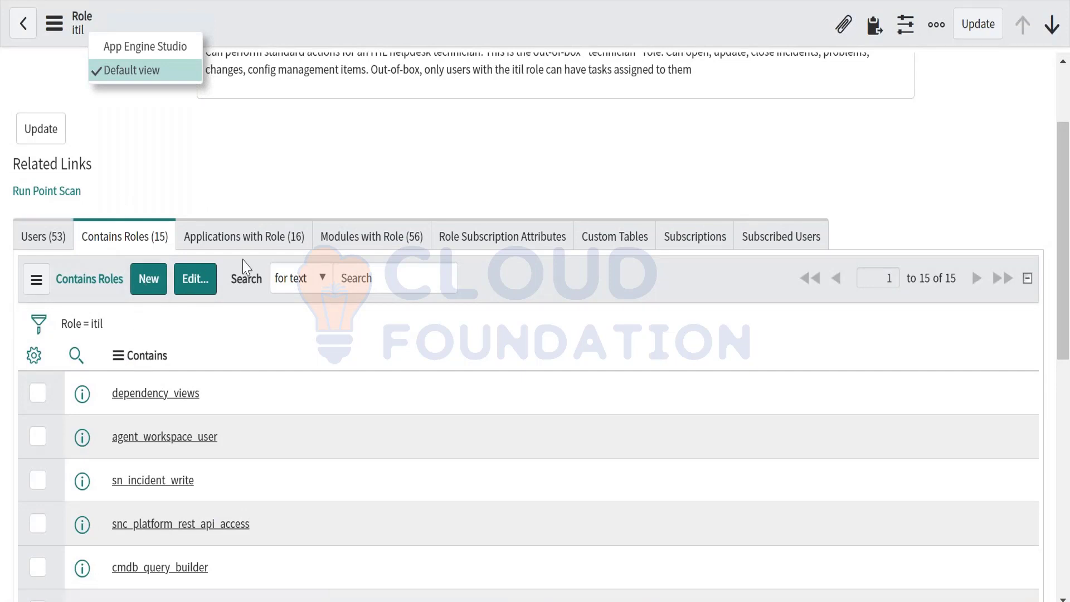
Highlight the first user in the itil role's Users list and return to its Contains Roles list
{"action": "left_click", "coordinate": [24, 240]}
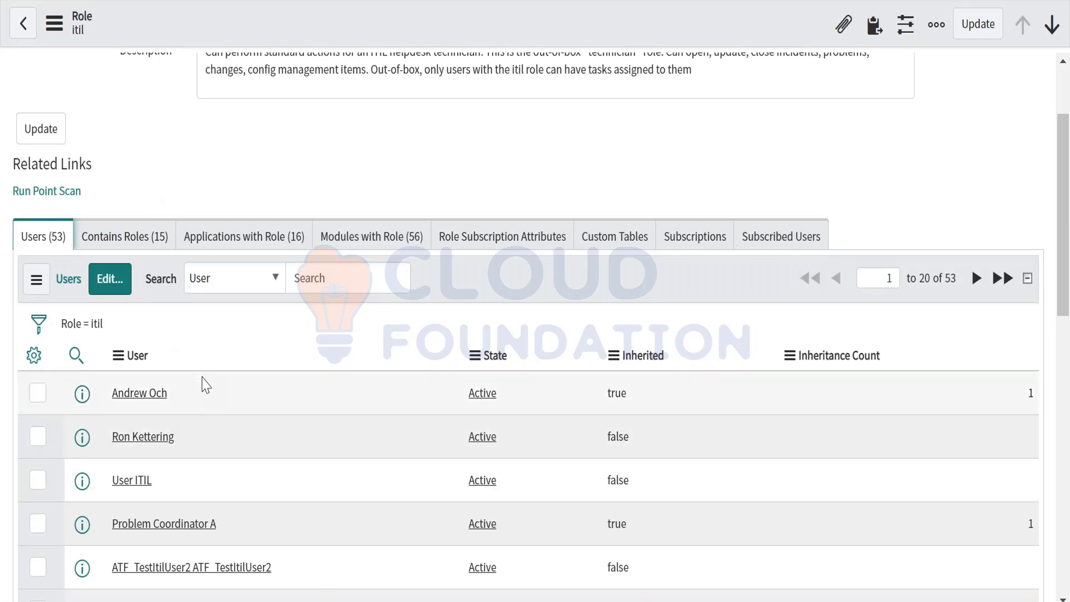
{"action": "double_click", "coordinate": [108, 380]}
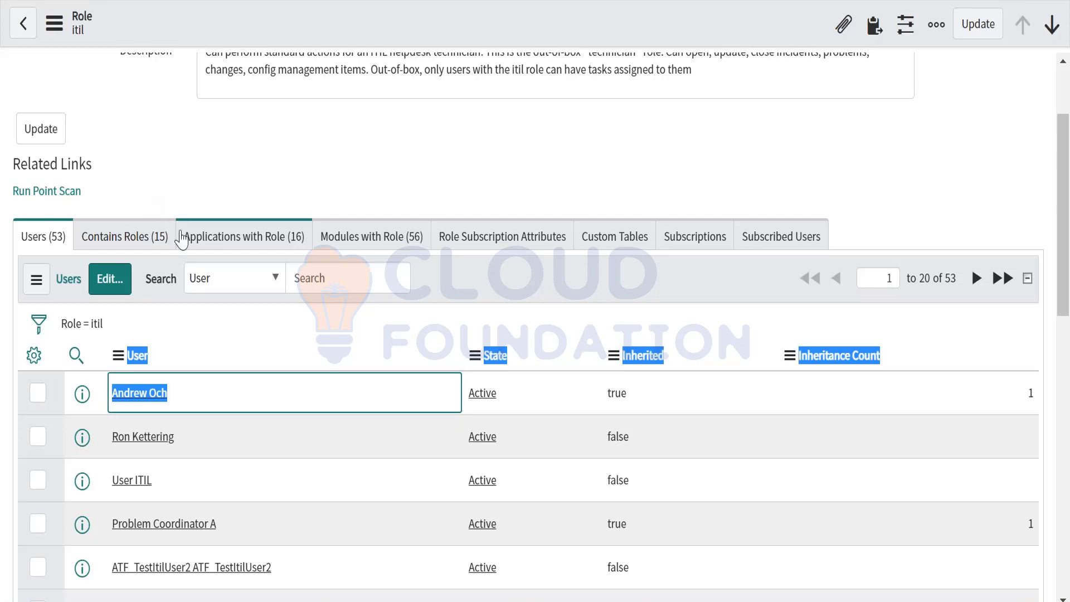
{"action": "left_click", "coordinate": [113, 256]}
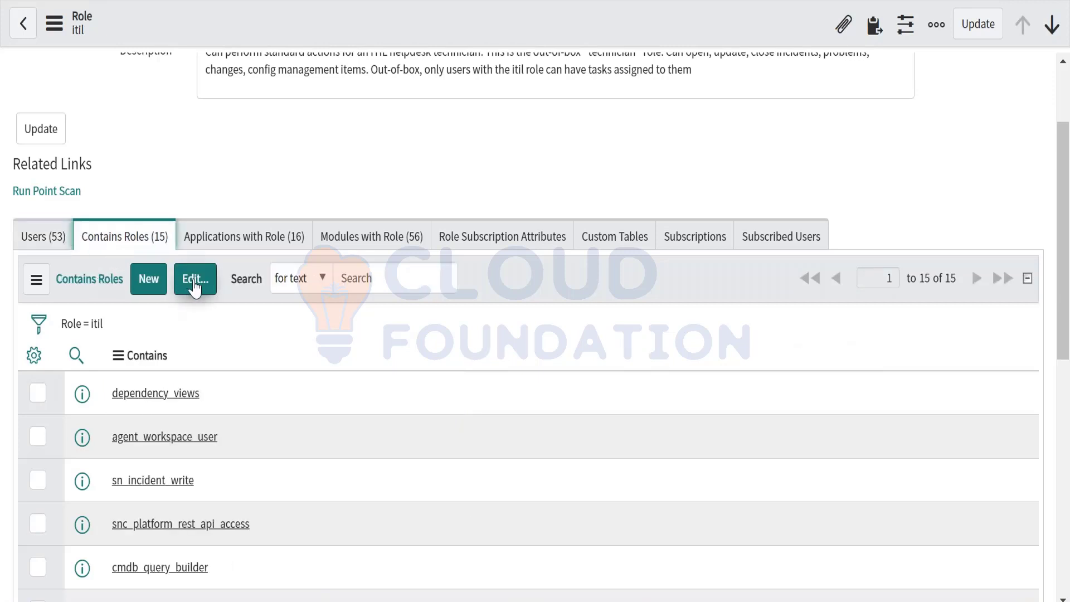
Open the member editor for the itil role's contained roles, select admin in the collection, and cancel without saving
{"action": "left_click", "coordinate": [195, 282]}
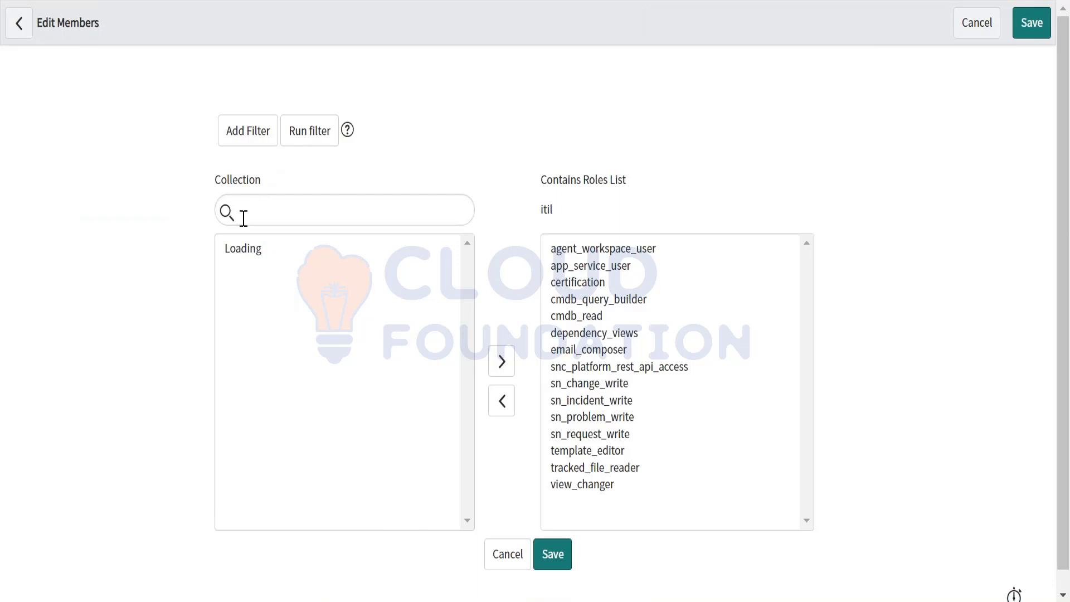
{"action": "left_click", "coordinate": [243, 263]}
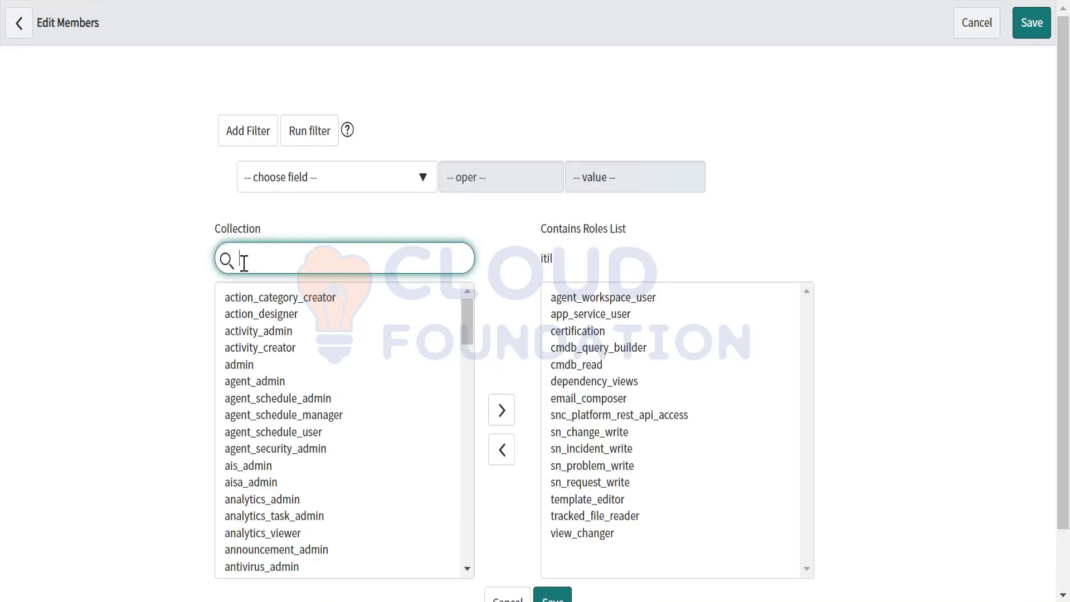
{"action": "left_click", "coordinate": [240, 365]}
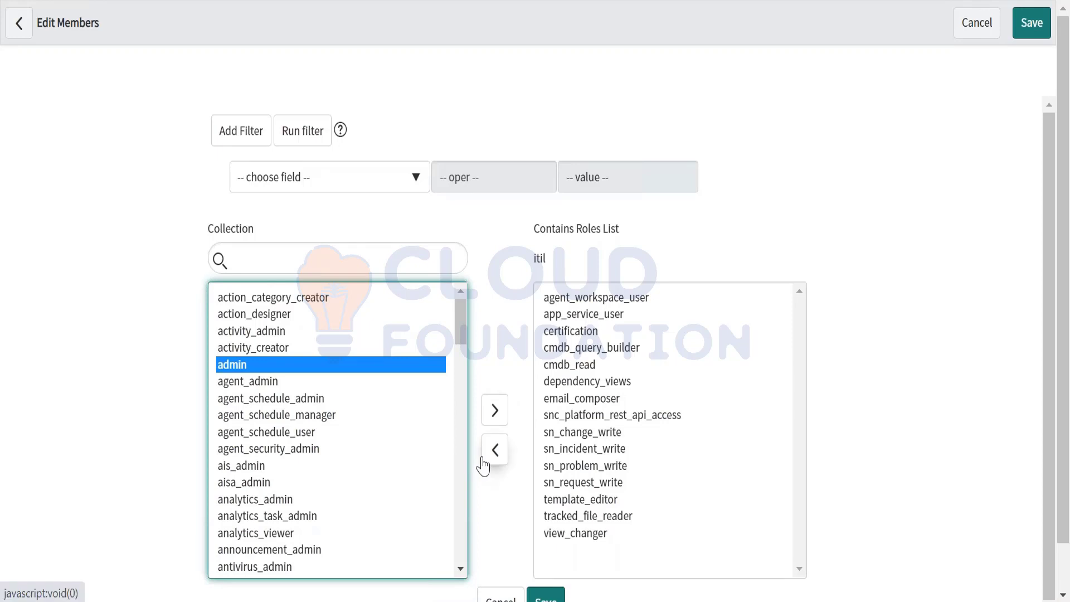
{"action": "scroll", "coordinate": [482, 461], "scroll_direction": "down", "scroll_amount": 1}
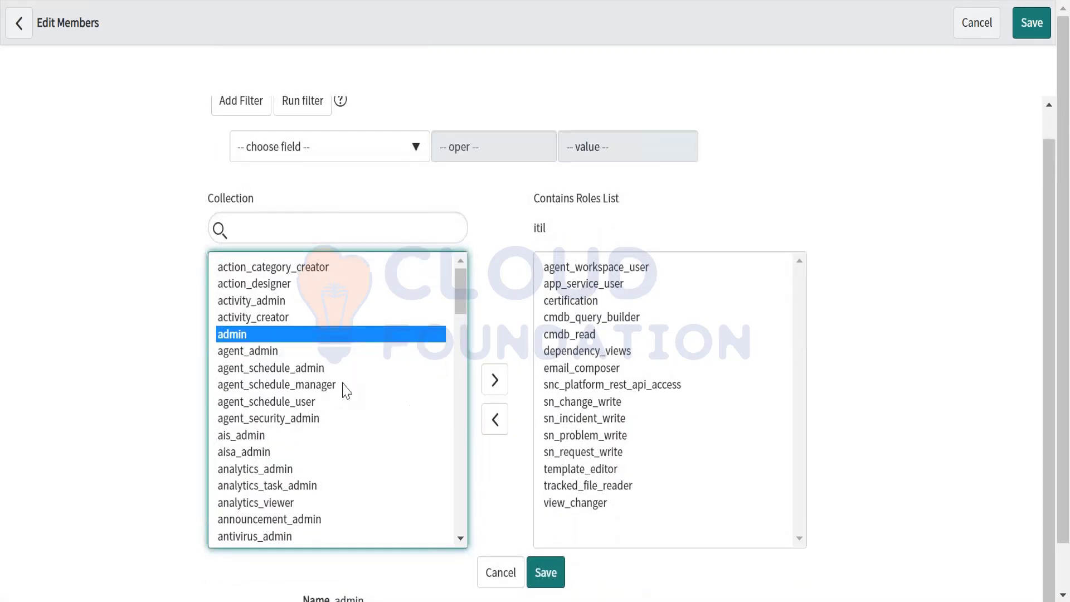
{"action": "left_click", "coordinate": [496, 578]}
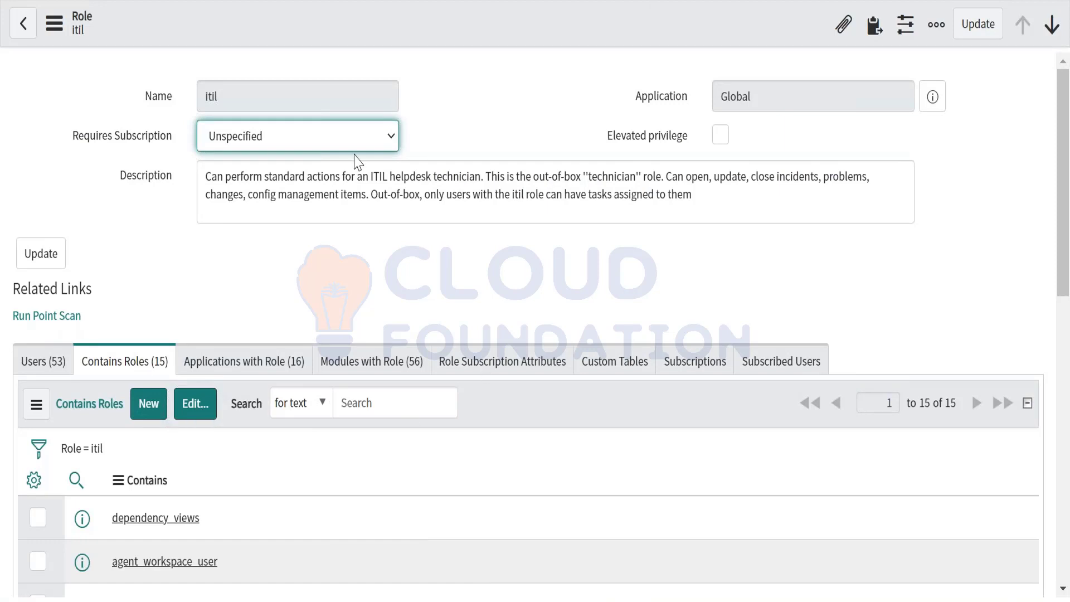
Inspect the contained-roles editor and the blank form for creating a role from the itil record, leaving both without saving
{"action": "left_click", "coordinate": [195, 404]}
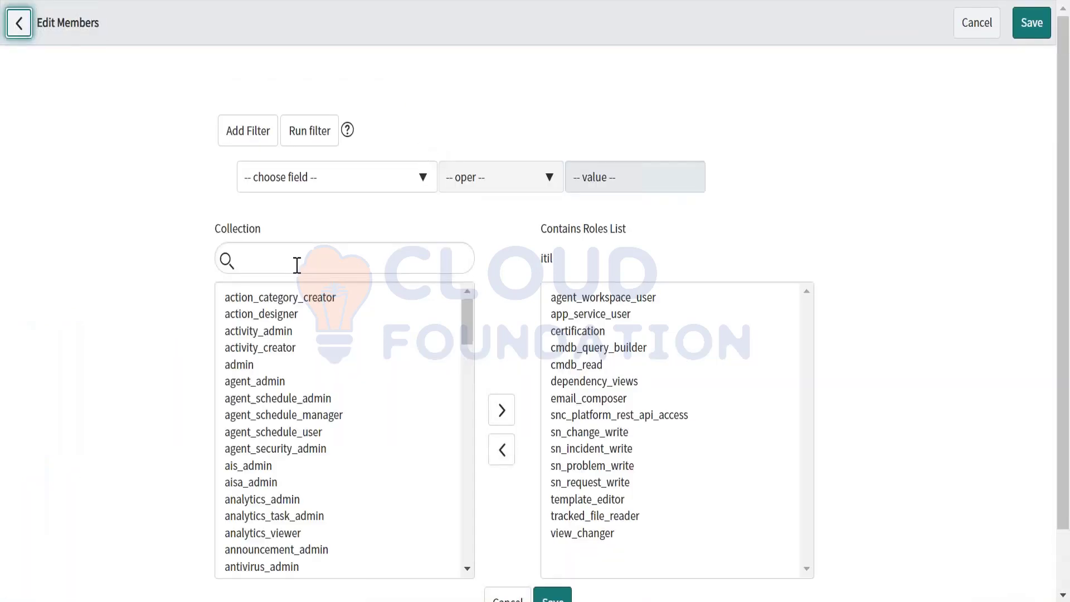
{"action": "left_click", "coordinate": [296, 266]}
{"action": "scroll", "coordinate": [497, 531], "scroll_direction": "down", "scroll_amount": 2}
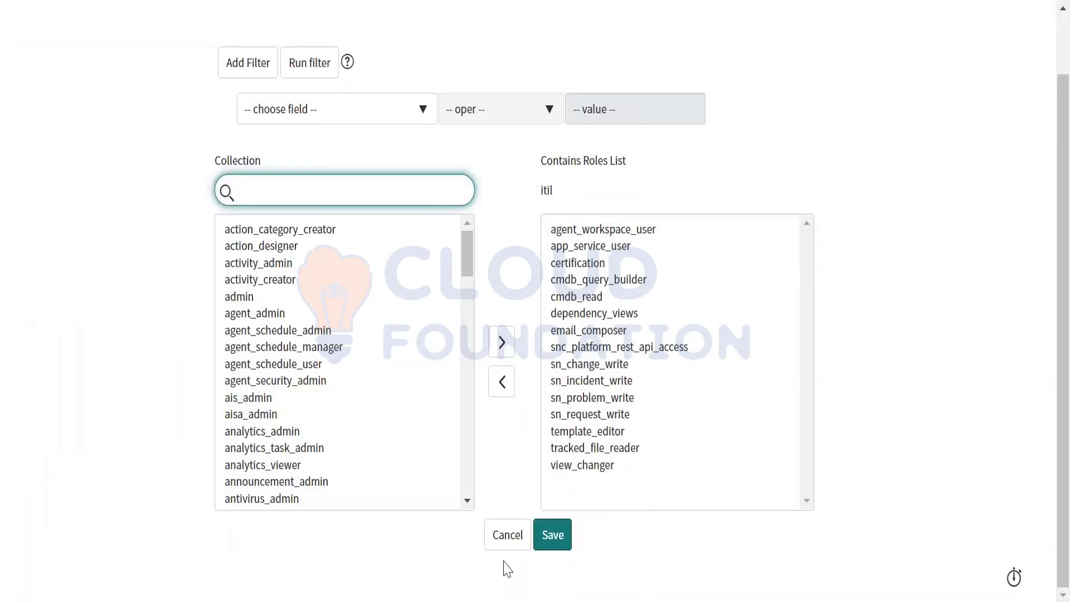
{"action": "left_click", "coordinate": [505, 551]}
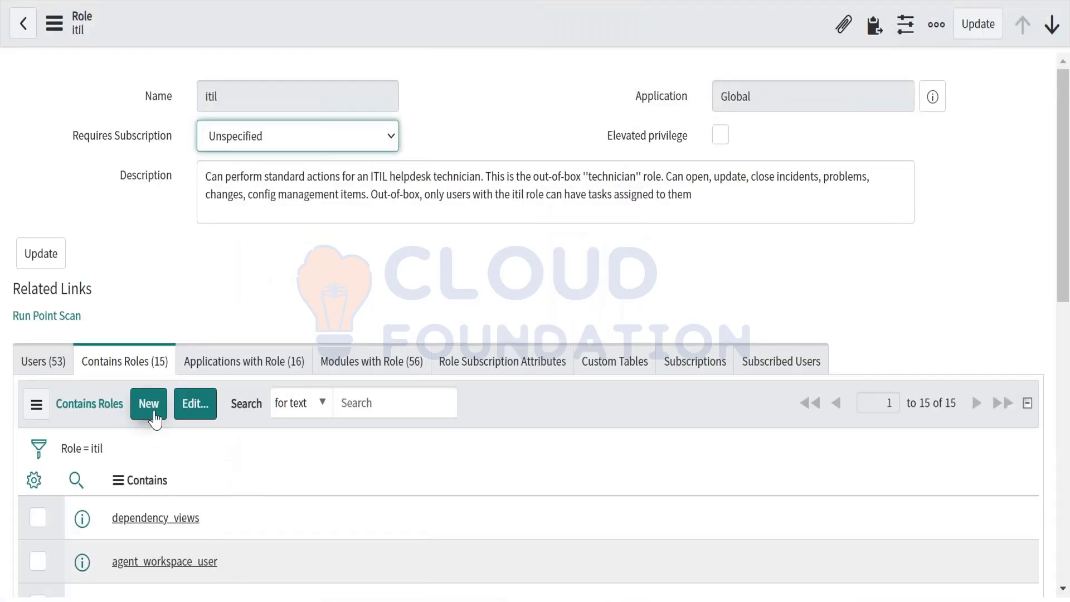
{"action": "left_click", "coordinate": [148, 404]}
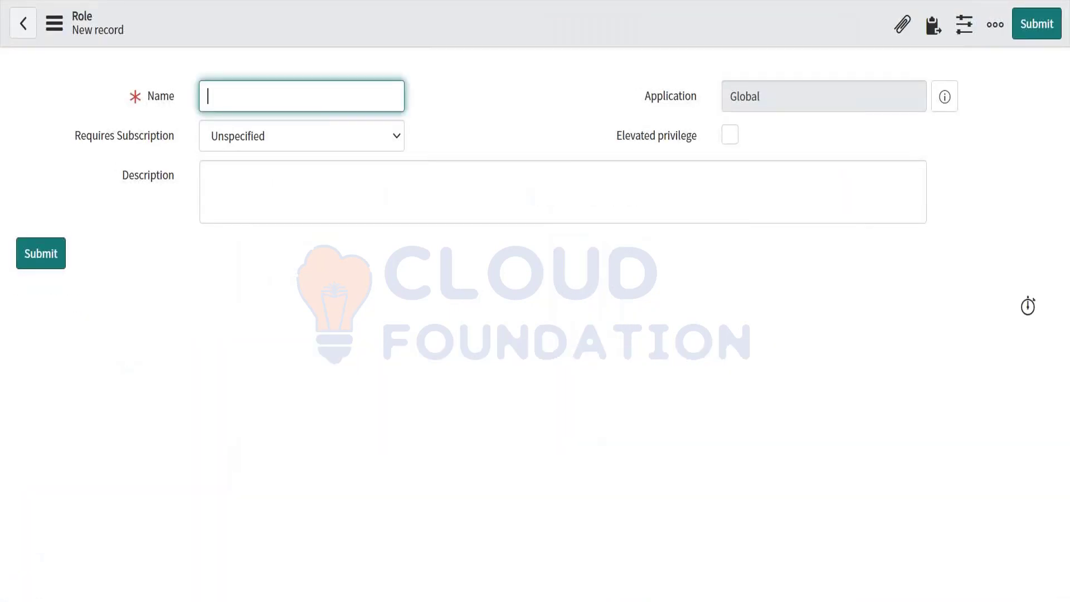
{"action": "key", "text": "alt+Left"}
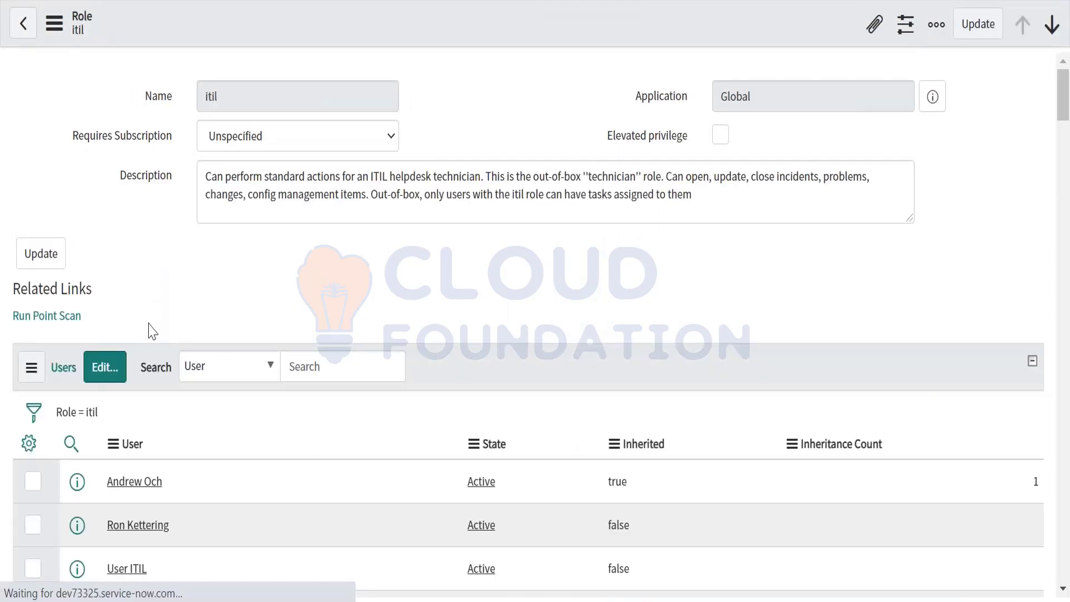
Switch from the itil record to the aisa_admin role and review its Contains Roles and Users lists
{"action": "double_click", "coordinate": [210, 96]}
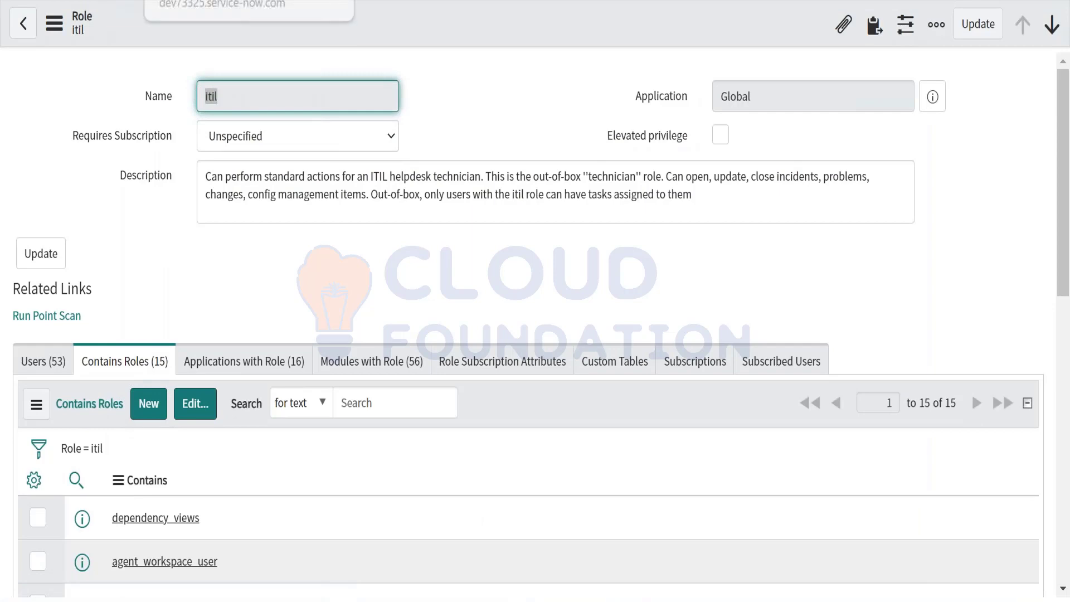
{"action": "left_click", "coordinate": [217, 1]}
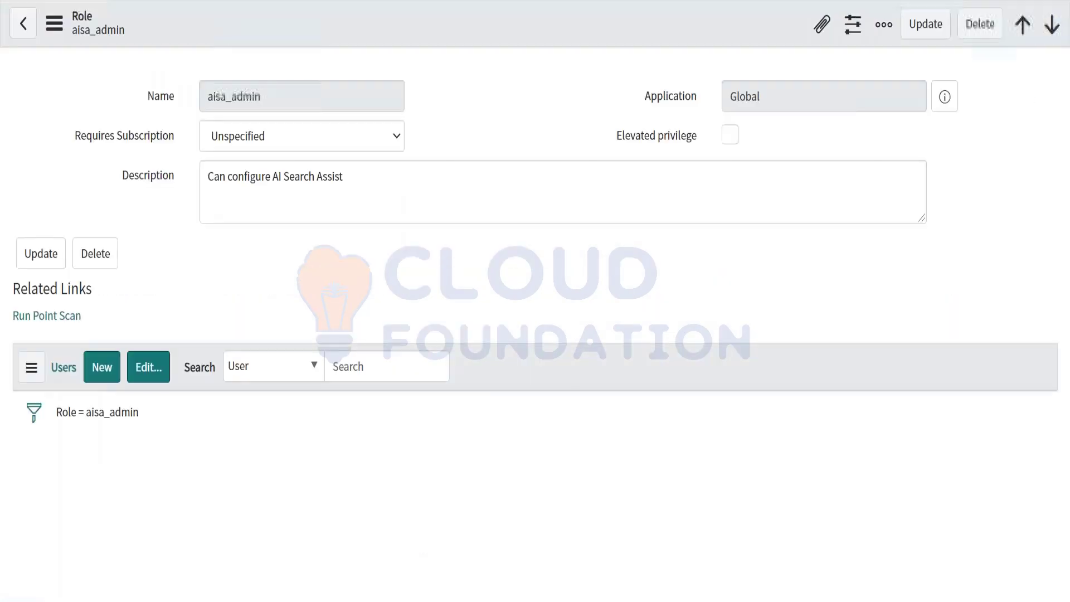
{"action": "scroll", "coordinate": [225, 304], "scroll_direction": "down", "scroll_amount": 3}
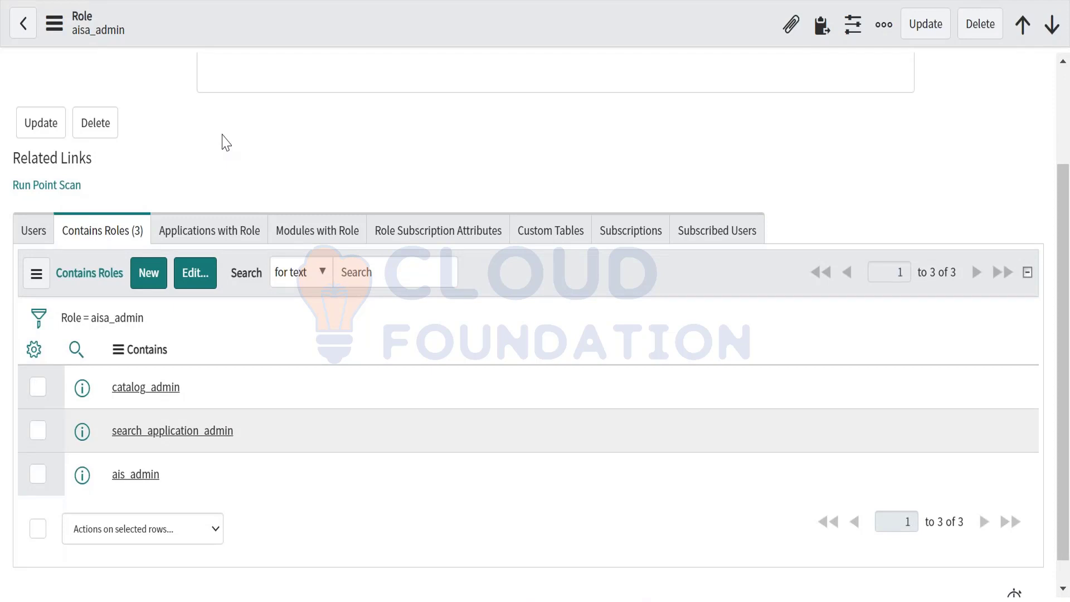
{"action": "left_click", "coordinate": [34, 230]}
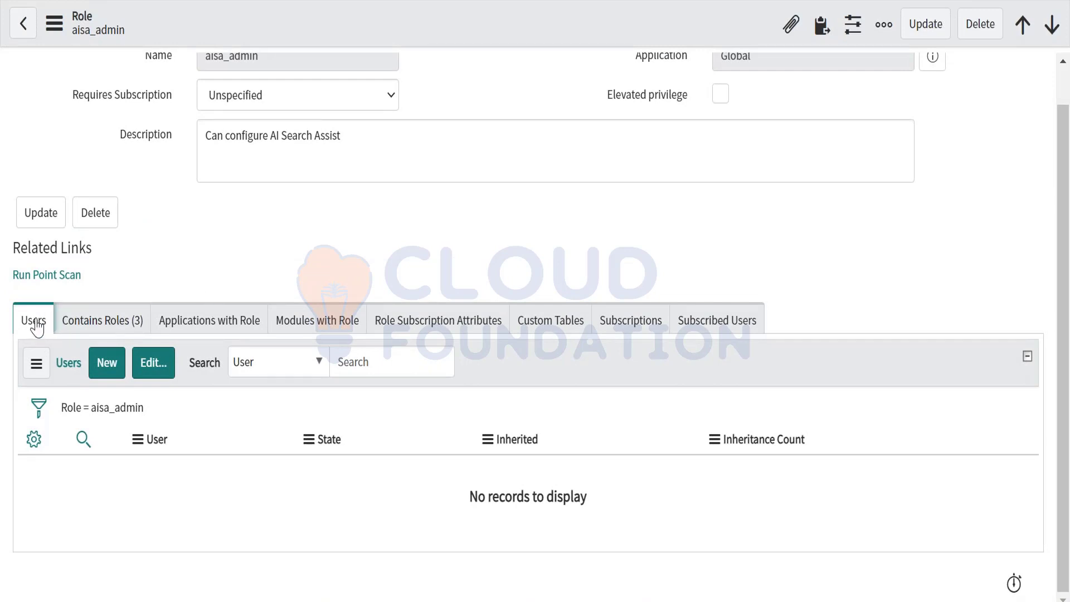
{"action": "left_click", "coordinate": [81, 334]}
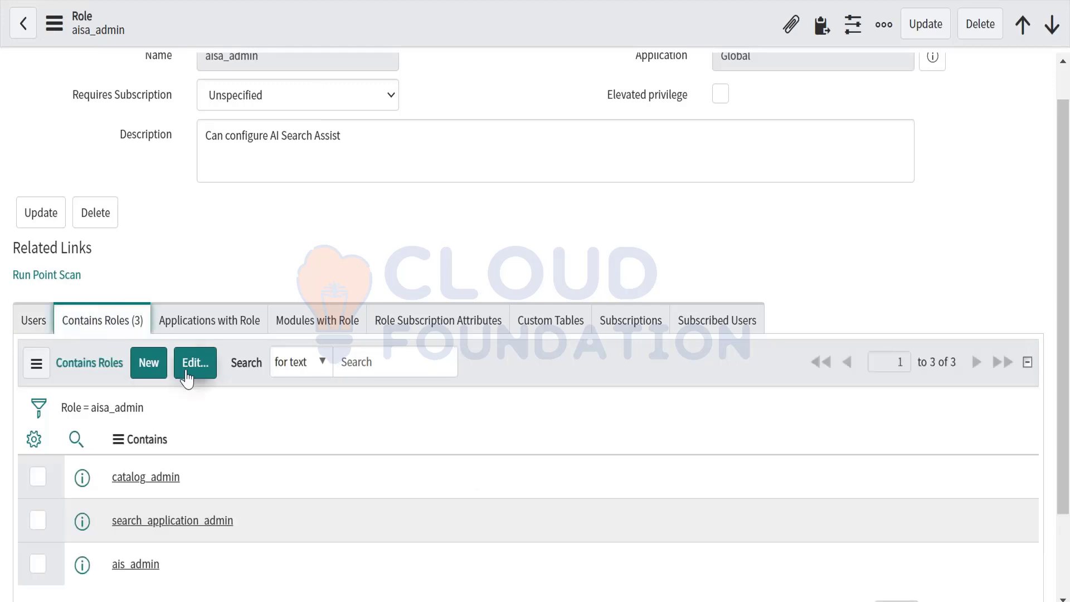
Open the member editor for aisa_admin's contained roles, cancel without saving, and review its Contains Roles list again
{"action": "left_click", "coordinate": [187, 377]}
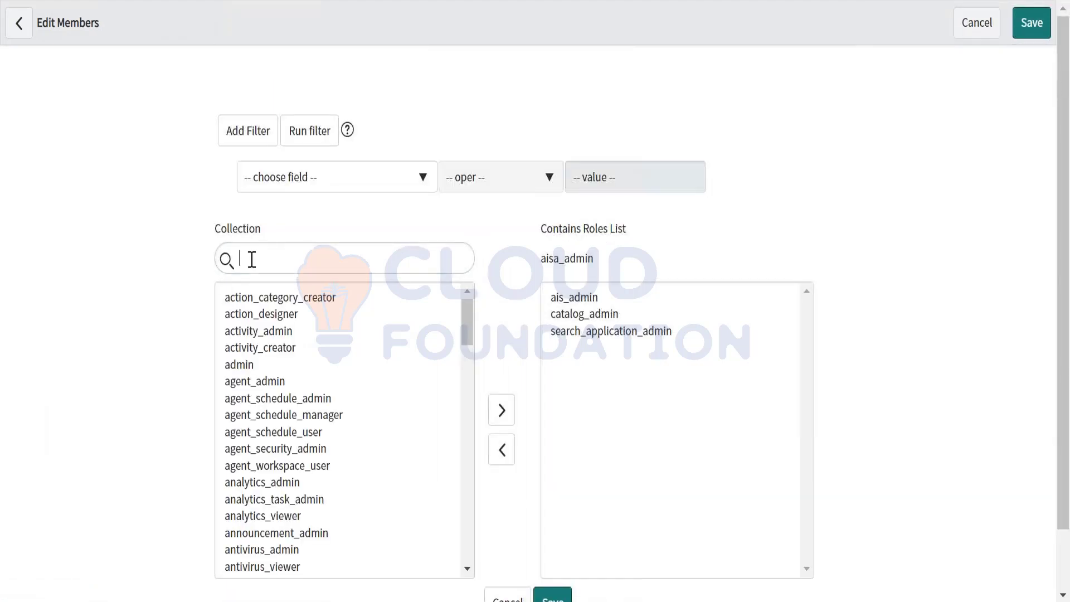
{"action": "left_click", "coordinate": [252, 259]}
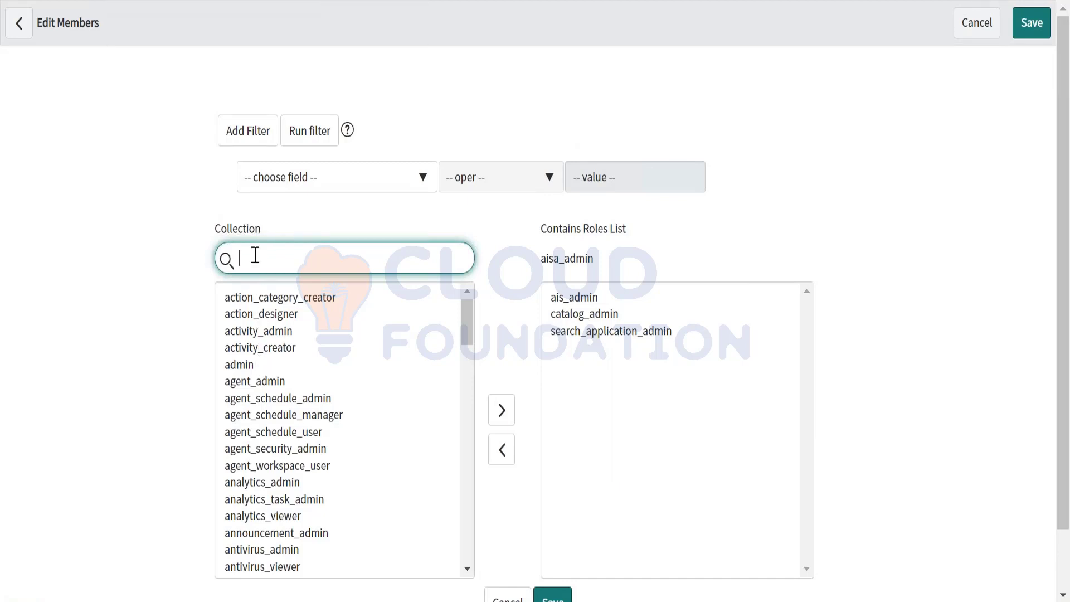
{"action": "scroll", "coordinate": [256, 255], "scroll_direction": "down", "scroll_amount": 1}
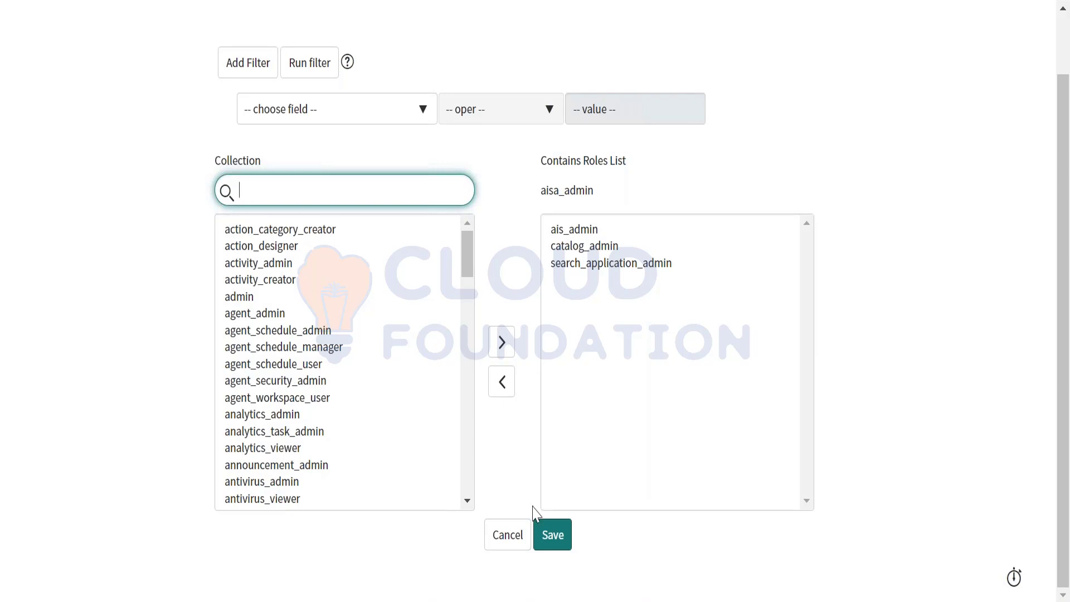
{"action": "left_click", "coordinate": [504, 537]}
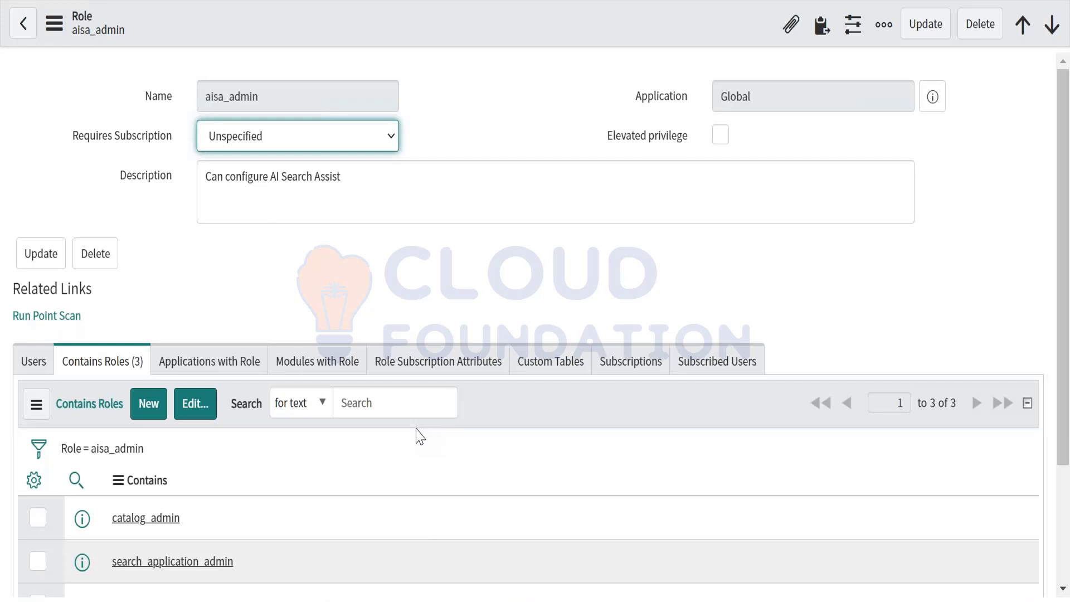
{"action": "scroll", "coordinate": [419, 436], "scroll_direction": "down", "scroll_amount": 3}
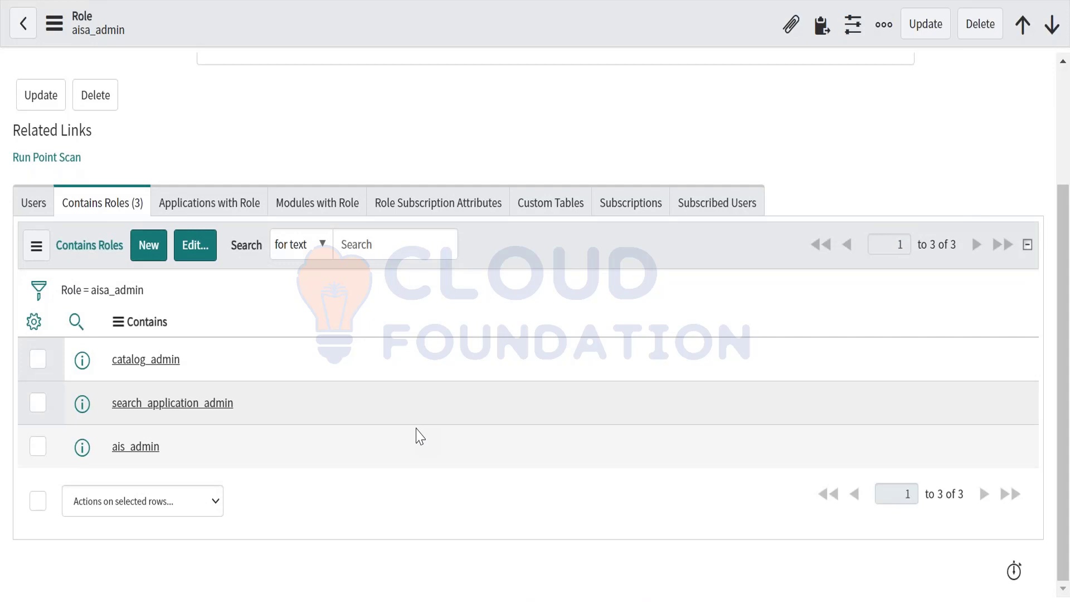
{"action": "scroll", "coordinate": [419, 435], "scroll_direction": "up", "scroll_amount": 3}
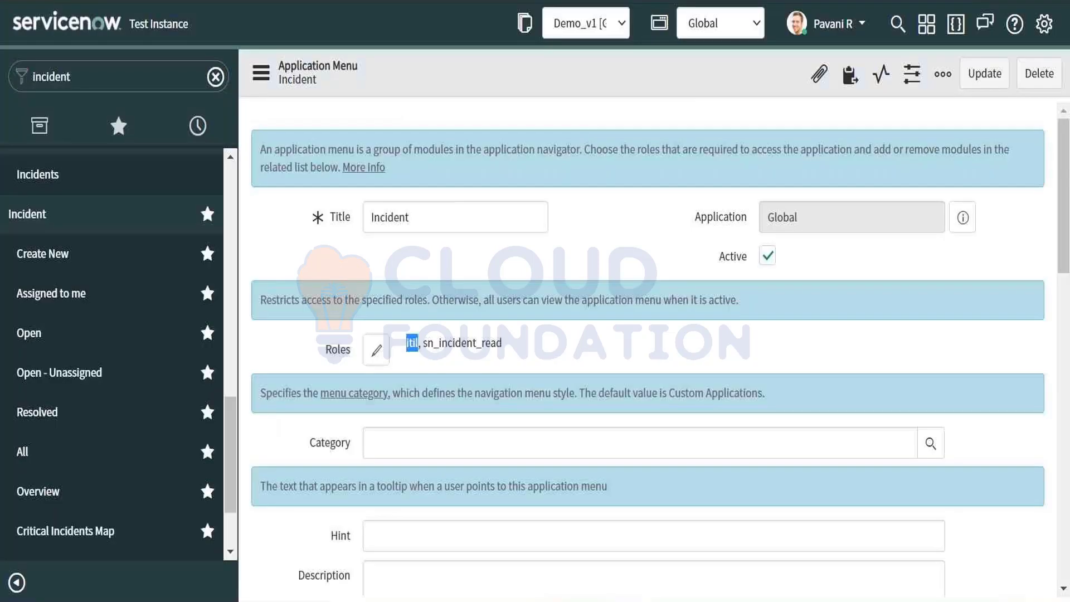
Filter the application navigator by "groups" and look through the matching modules for the Groups list
{"action": "double_click", "coordinate": [77, 74]}
{"action": "key", "text": "BackSpace"}
{"action": "type", "text": "grou"}
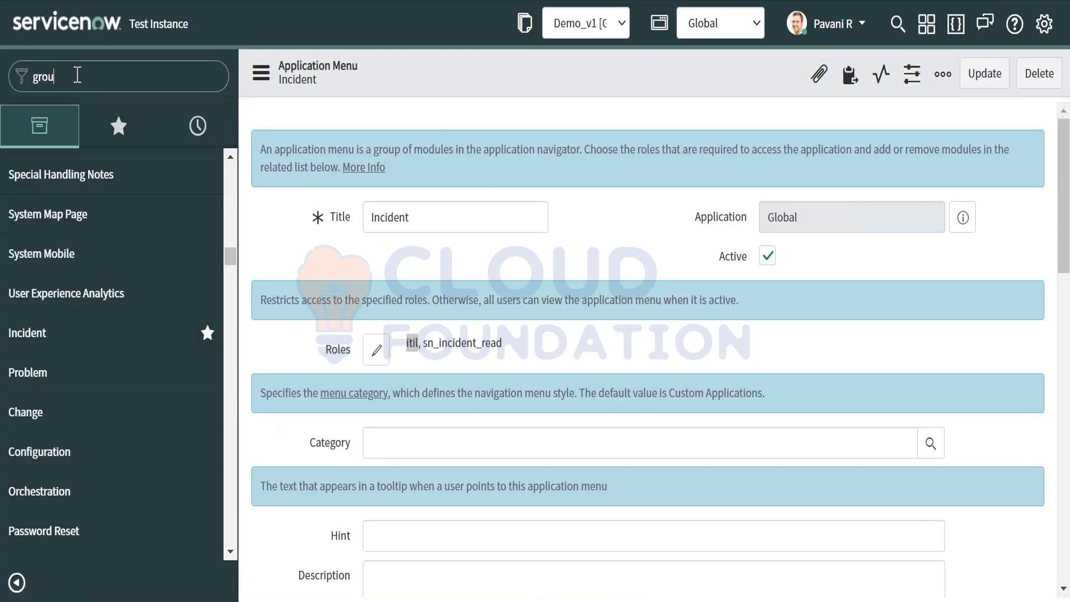
{"action": "type", "text": "p"}
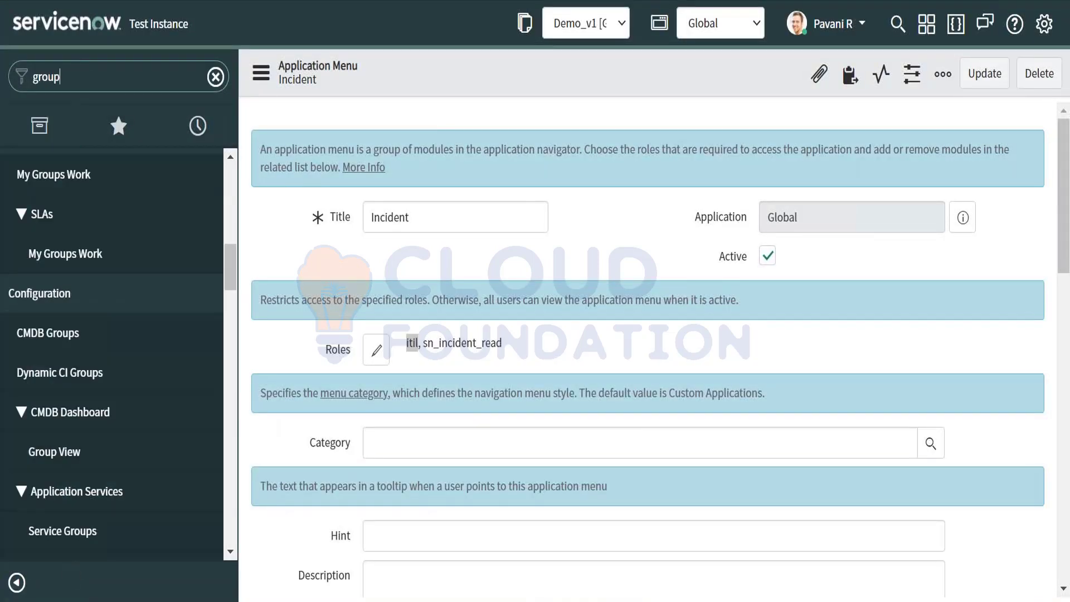
{"action": "scroll", "coordinate": [92, 426], "scroll_direction": "up", "scroll_amount": 15}
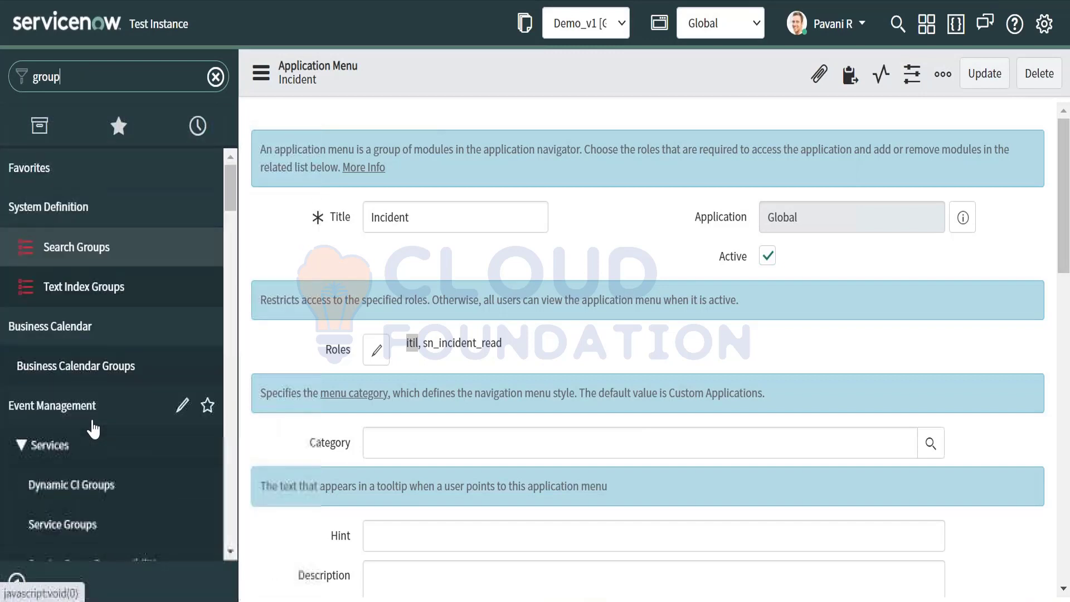
{"action": "scroll", "coordinate": [94, 429], "scroll_direction": "down", "scroll_amount": 12}
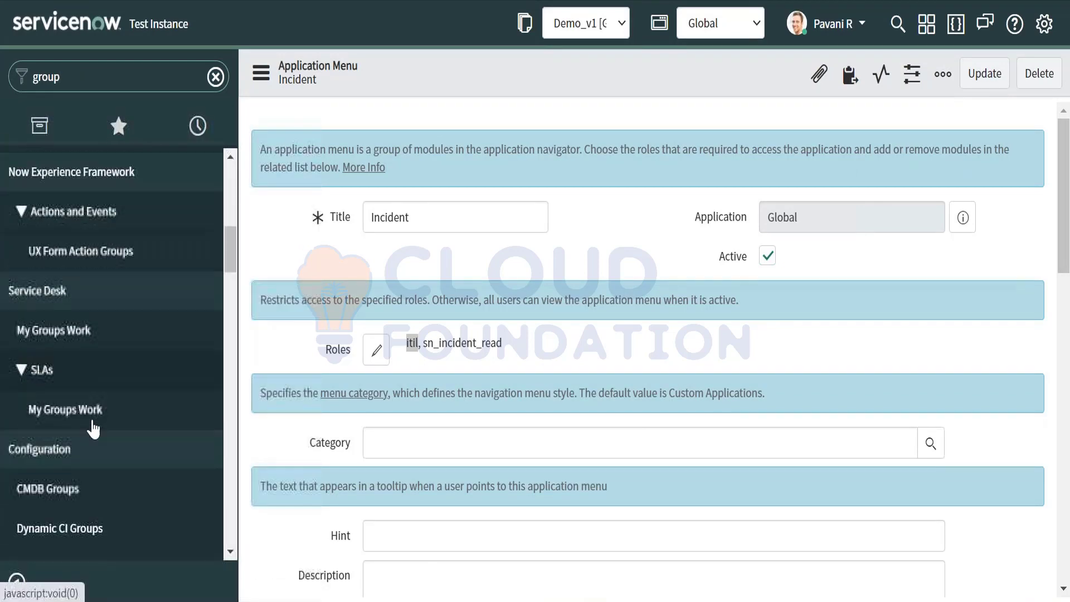
{"action": "scroll", "coordinate": [93, 429], "scroll_direction": "down", "scroll_amount": 10}
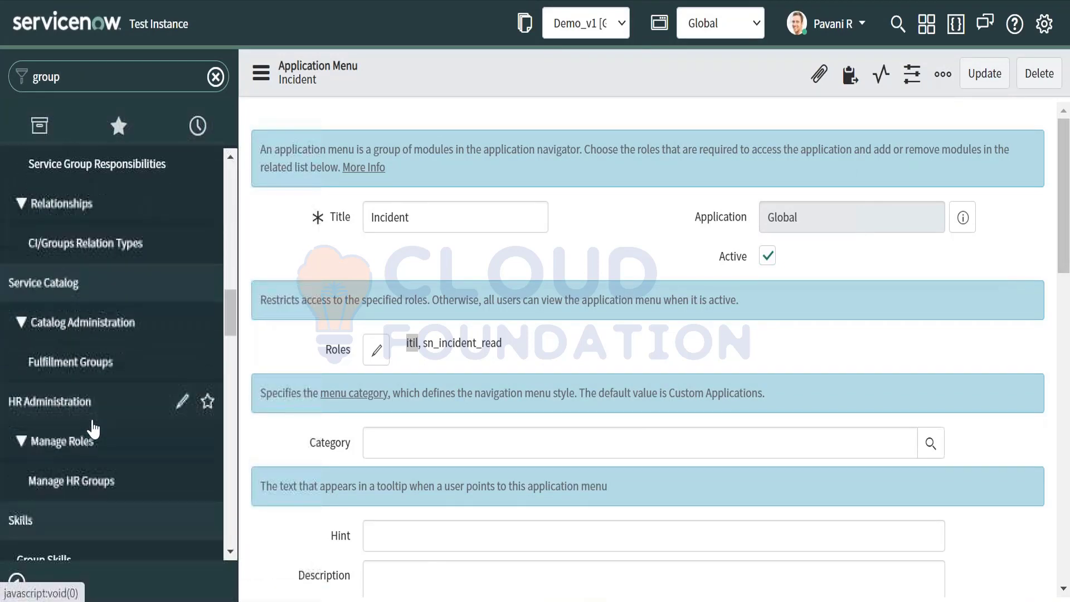
{"action": "scroll", "coordinate": [93, 429], "scroll_direction": "down", "scroll_amount": 5}
{"action": "left_click", "coordinate": [78, 68]}
{"action": "type", "text": "s"}
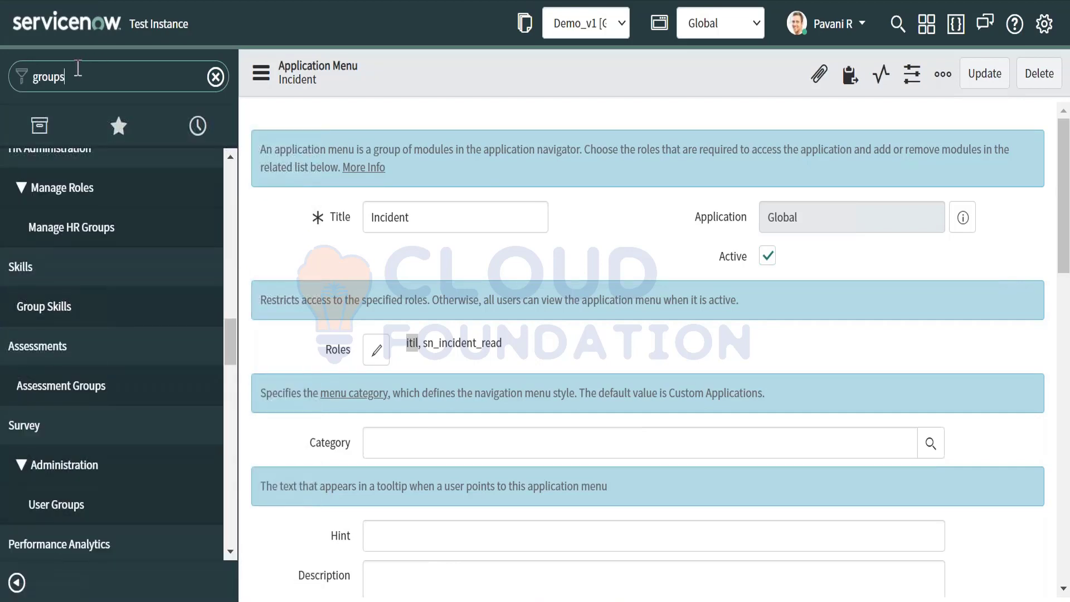
{"action": "scroll", "coordinate": [34, 340], "scroll_direction": "up", "scroll_amount": 8}
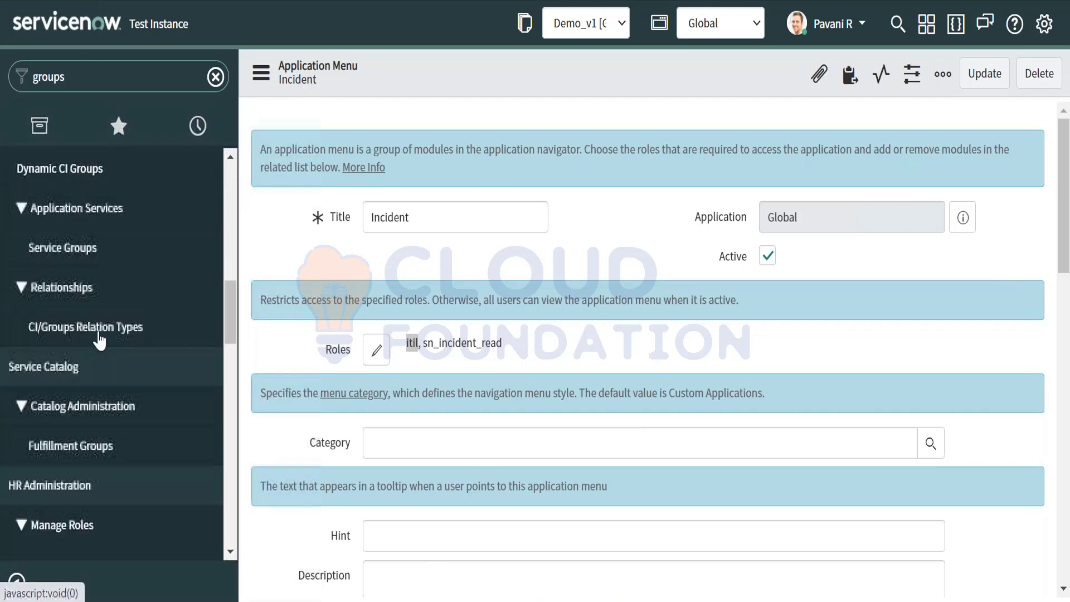
{"action": "scroll", "coordinate": [99, 340], "scroll_direction": "up", "scroll_amount": 3}
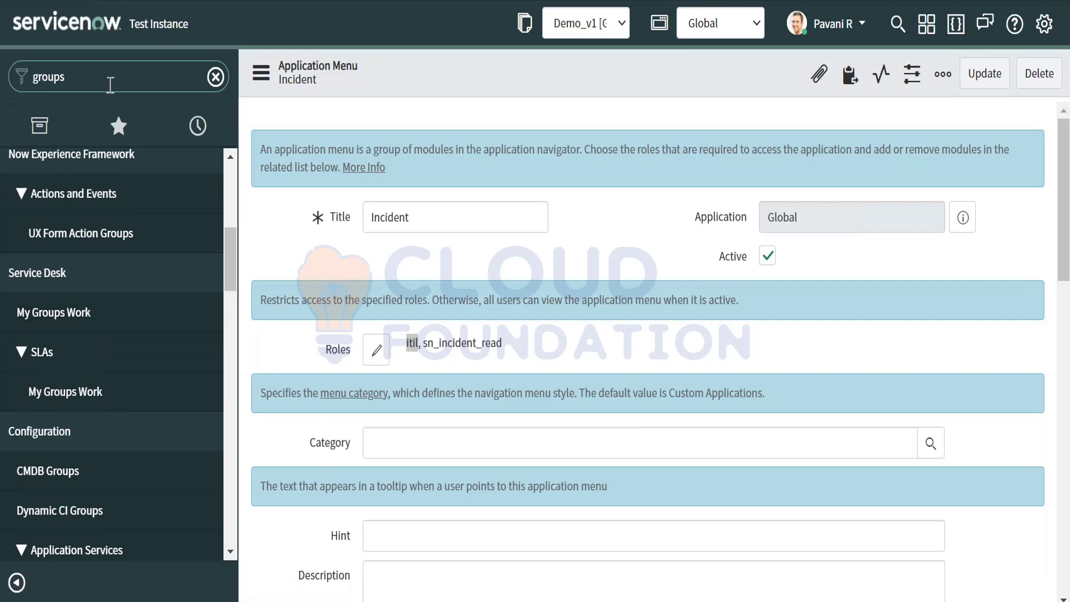
Filter the application navigator by "Groups" and open the Groups list under System Security, Users and Groups
{"action": "key", "text": "BackSpace"}
{"action": "key", "text": "BackSpace"}
{"action": "key", "text": "BackSpace"}
{"action": "key", "text": "BackSpace"}
{"action": "key", "text": "BackSpace"}
{"action": "key", "text": "BackSpace"}
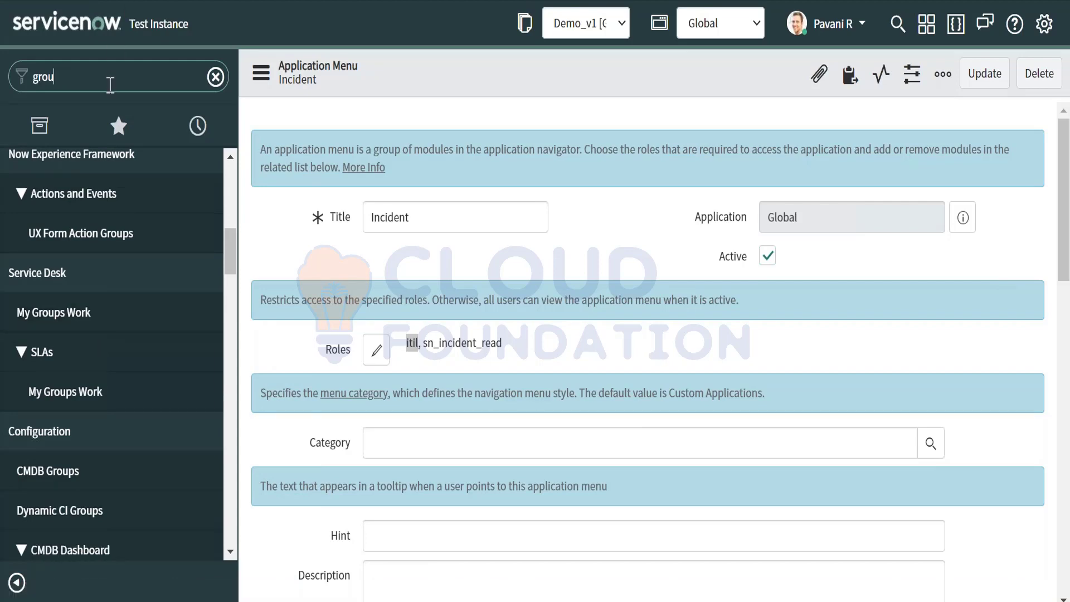
{"action": "type", "text": "Groups"}
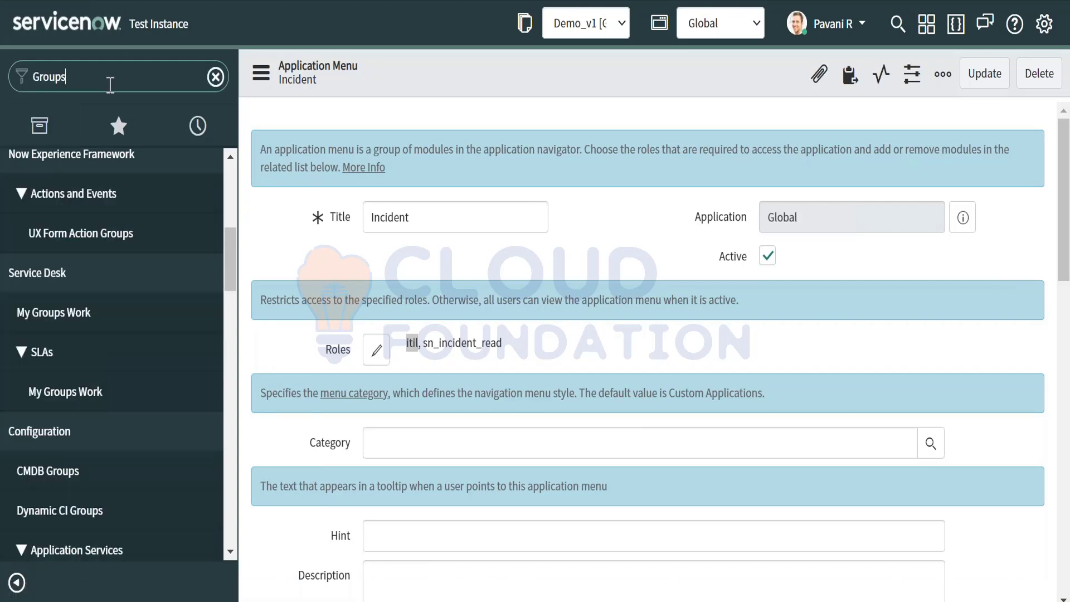
{"action": "scroll", "coordinate": [56, 463], "scroll_direction": "down", "scroll_amount": 5}
{"action": "scroll", "coordinate": [67, 479], "scroll_direction": "down", "scroll_amount": 15}
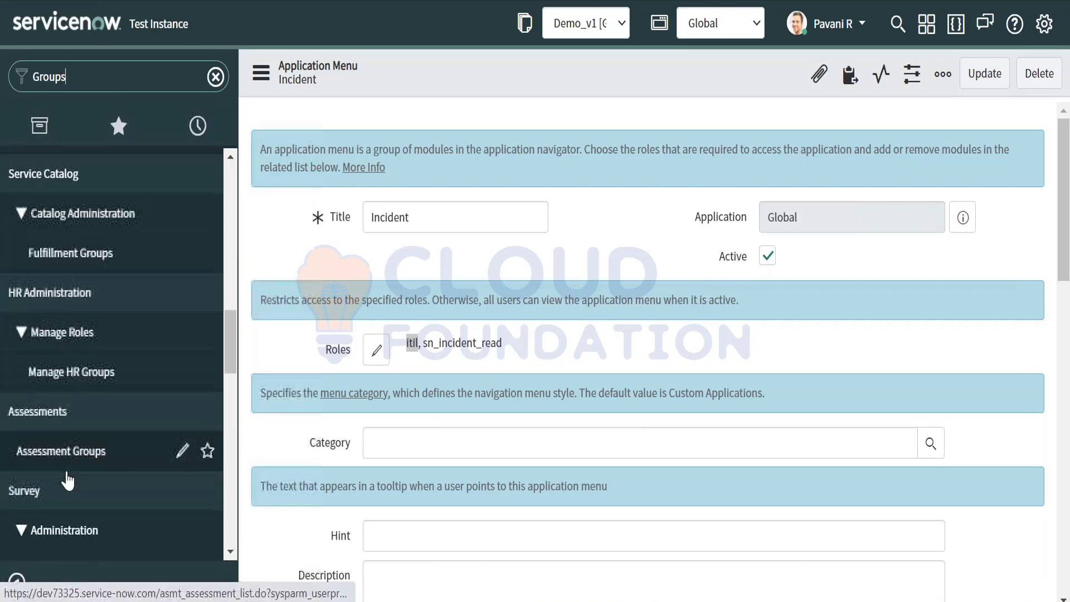
{"action": "scroll", "coordinate": [67, 479], "scroll_direction": "down", "scroll_amount": 10}
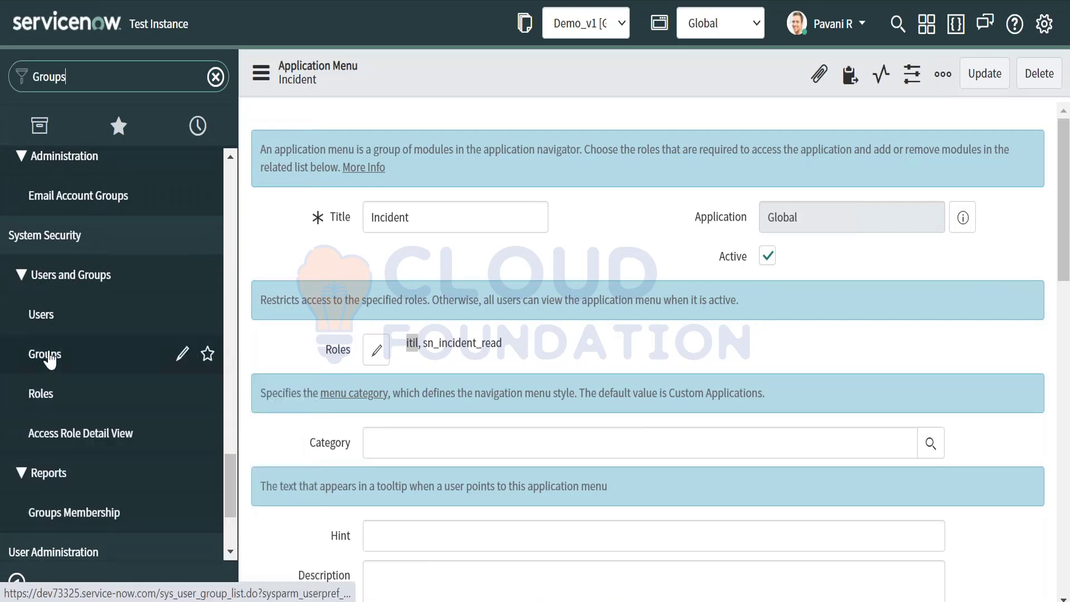
{"action": "left_click", "coordinate": [46, 352]}
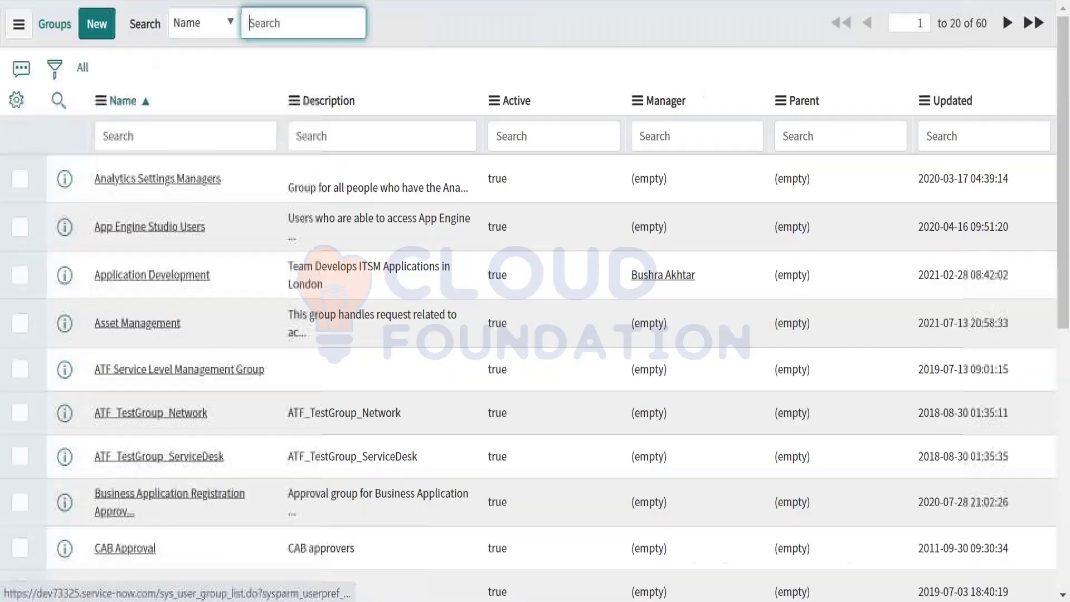
Try a wildcard * search on the Name column of the Groups list and leave it without running it
{"action": "left_click", "coordinate": [132, 135]}
{"action": "type", "text": "*it"}
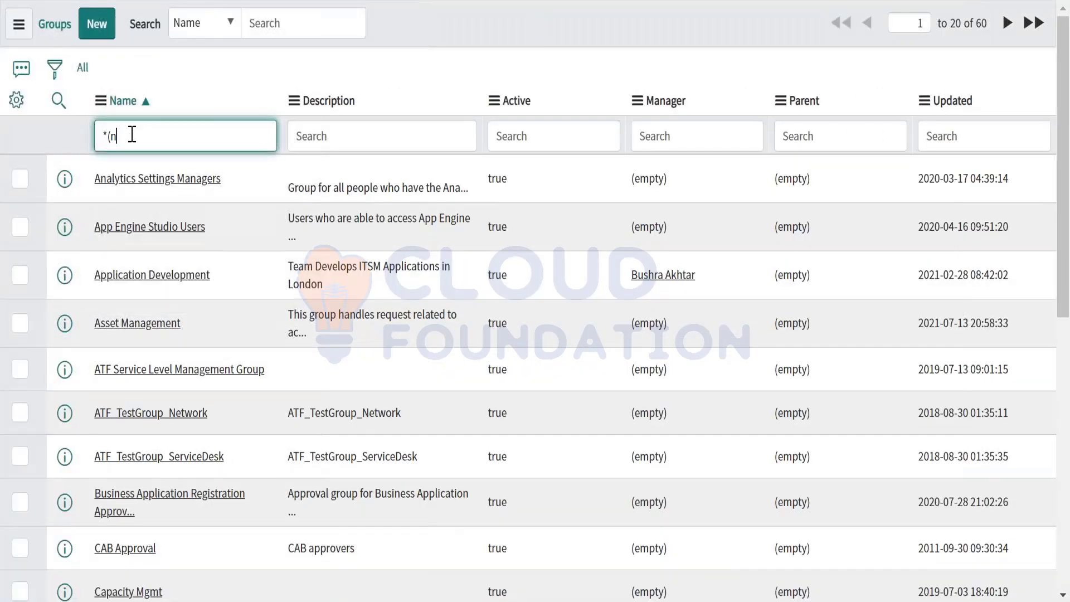
{"action": "key", "text": "BackSpace"}
{"action": "key", "text": "BackSpace"}
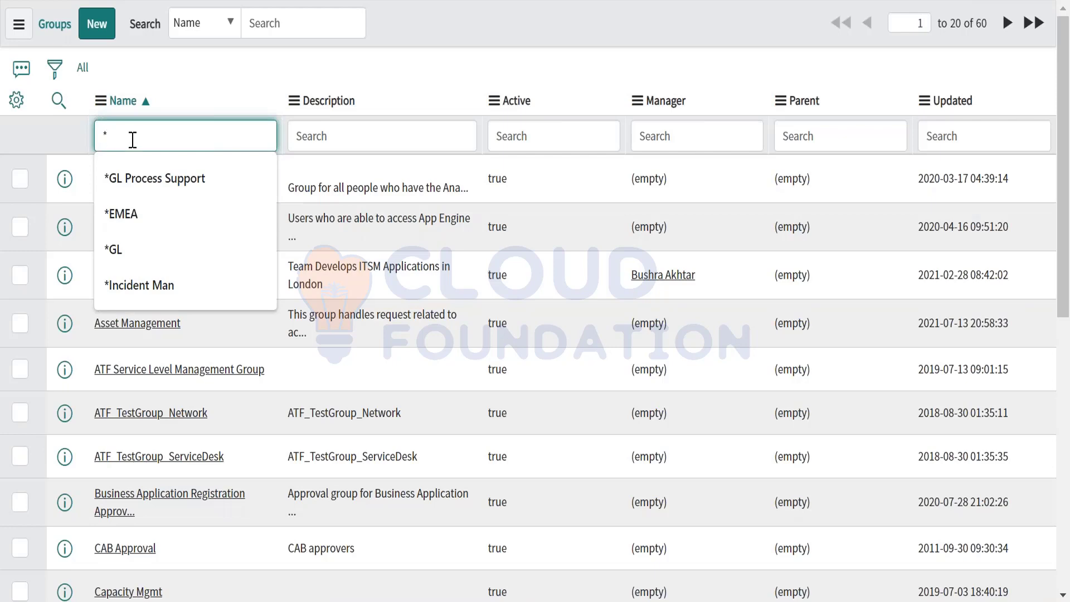
{"action": "double_click", "coordinate": [115, 137]}
{"action": "left_click", "coordinate": [119, 138]}
{"action": "key", "text": "Escape"}
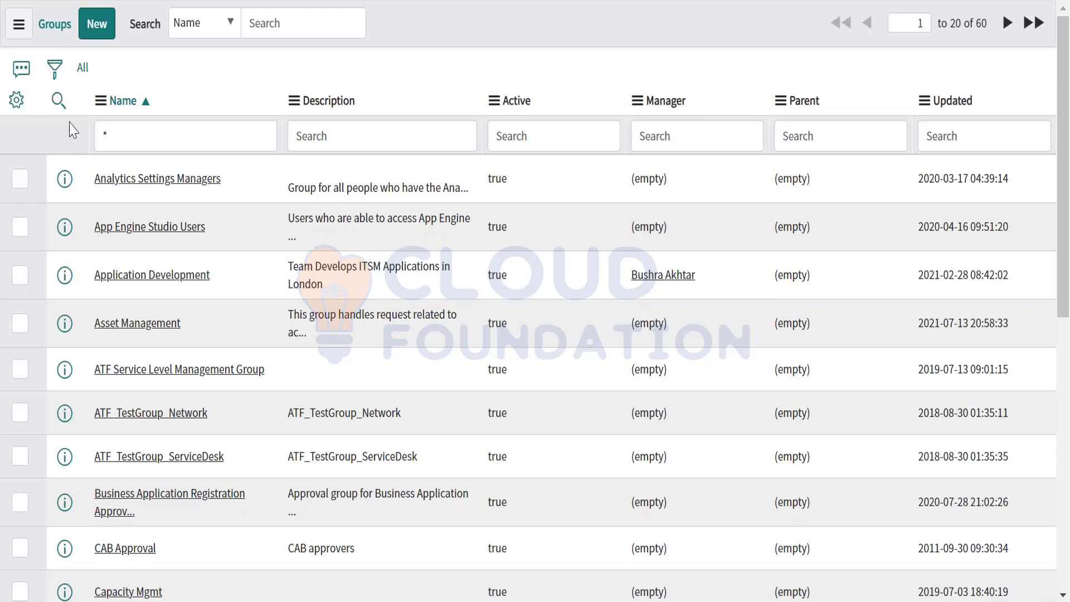
{"action": "left_click", "coordinate": [117, 140]}
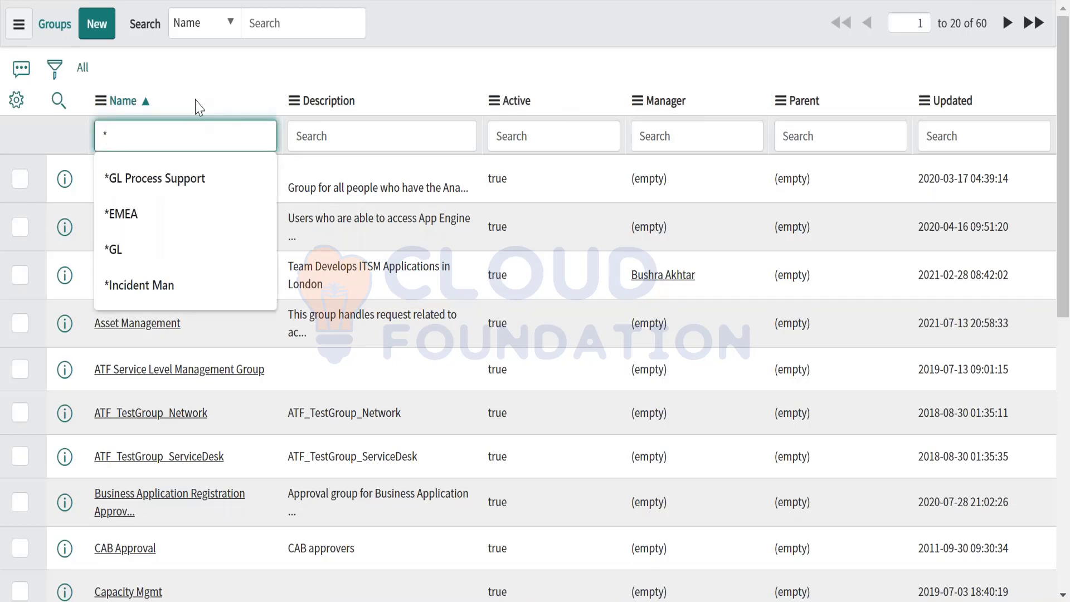
{"action": "left_click", "coordinate": [205, 79]}
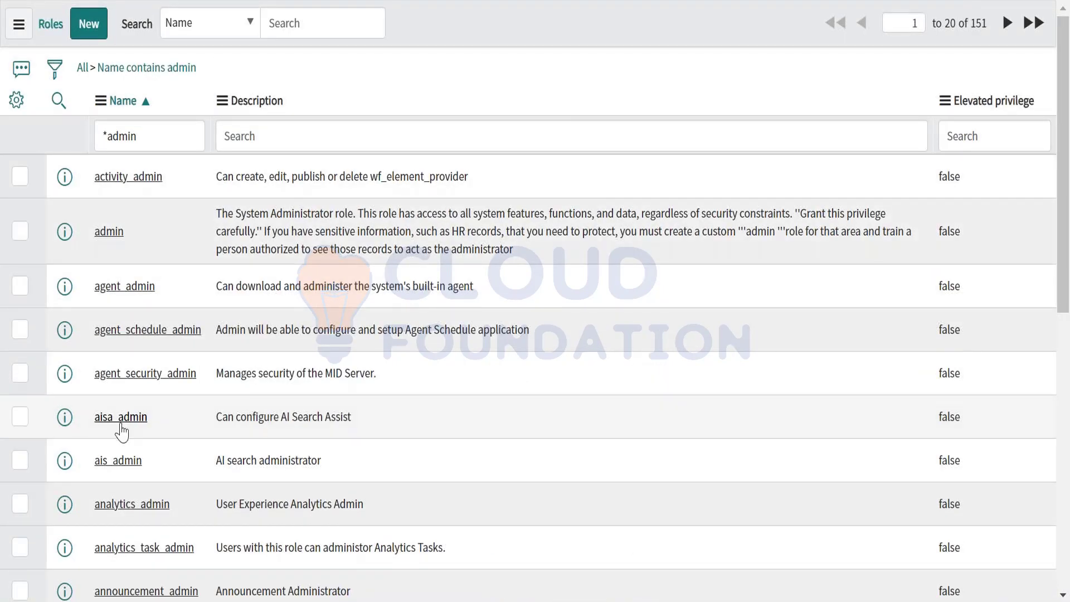
Open the ais_admin role from the roles list, then inspect its Contains Roles list and the form's context options
{"action": "left_click", "coordinate": [104, 465]}
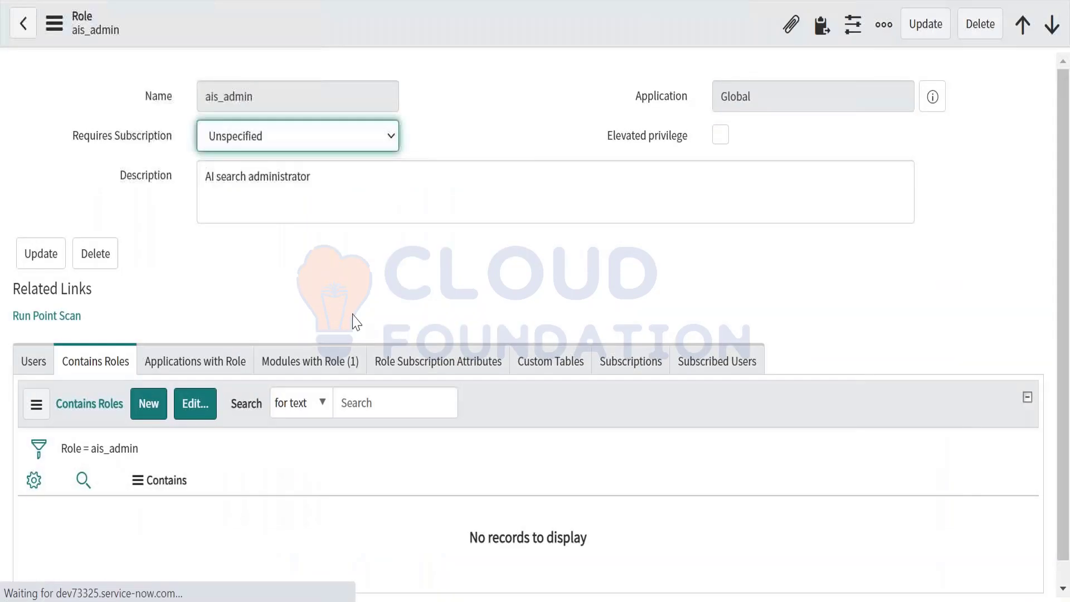
{"action": "scroll", "coordinate": [355, 321], "scroll_direction": "down", "scroll_amount": 1}
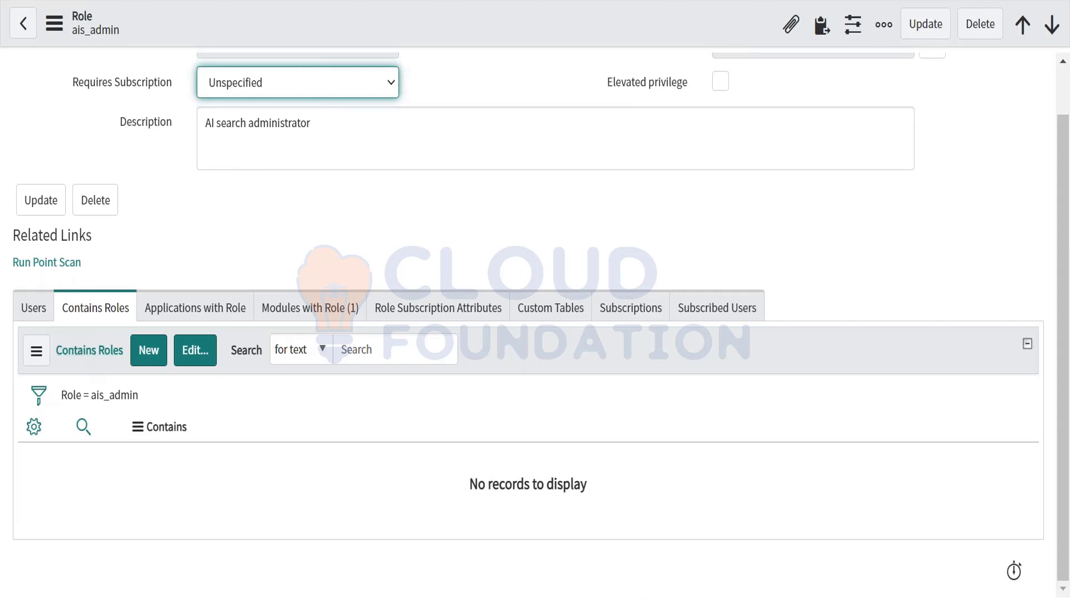
{"action": "right_click", "coordinate": [269, 25]}
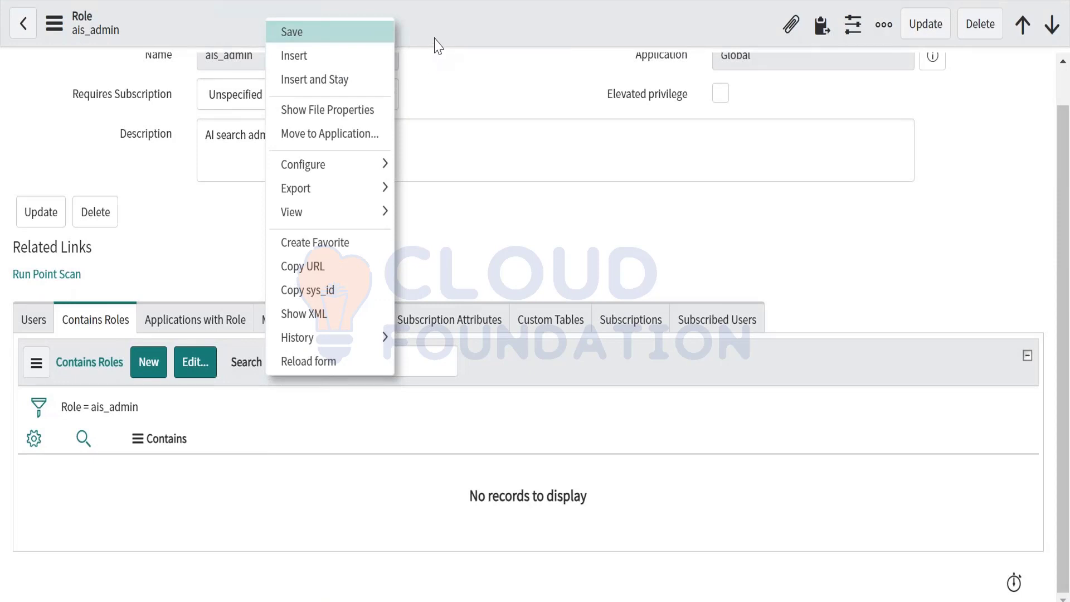
{"action": "mouse_move", "coordinate": [375, 174]}
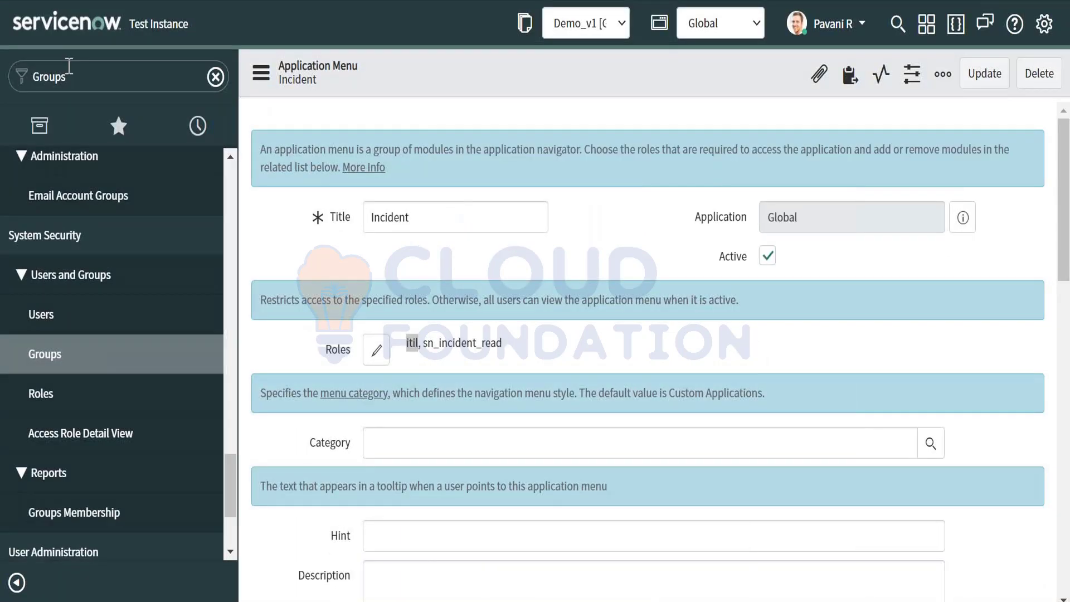
Filter the application navigator by "Incident" and locate the Incident application with its modules
{"action": "left_click", "coordinate": [69, 66]}
{"action": "key", "text": "ctrl+a"}
{"action": "key", "text": "BackSpace"}
{"action": "type", "text": "Incident"}
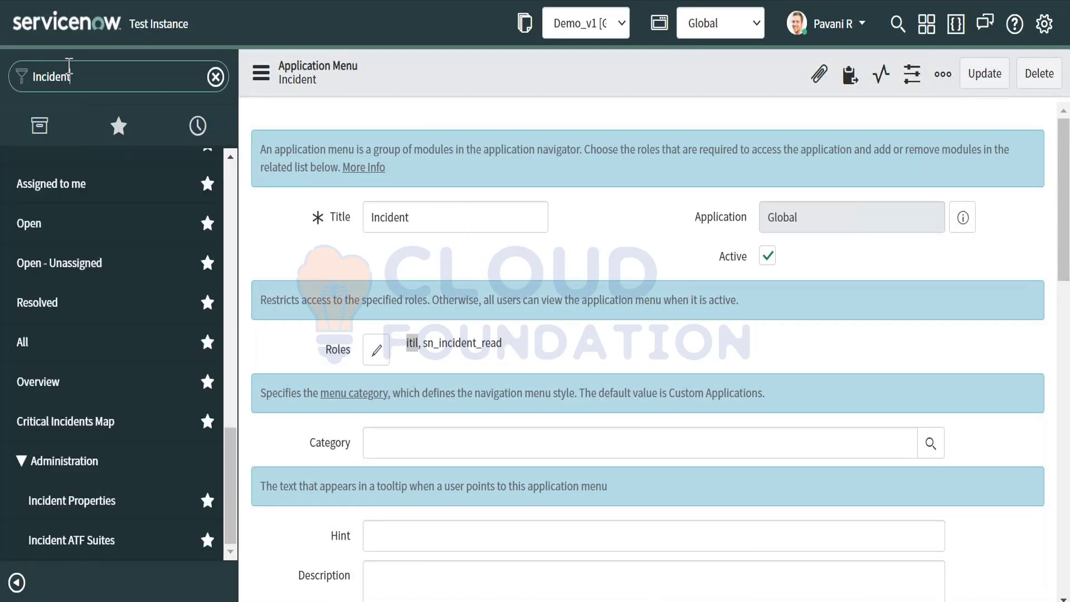
{"action": "scroll", "coordinate": [178, 234], "scroll_direction": "up", "scroll_amount": 5}
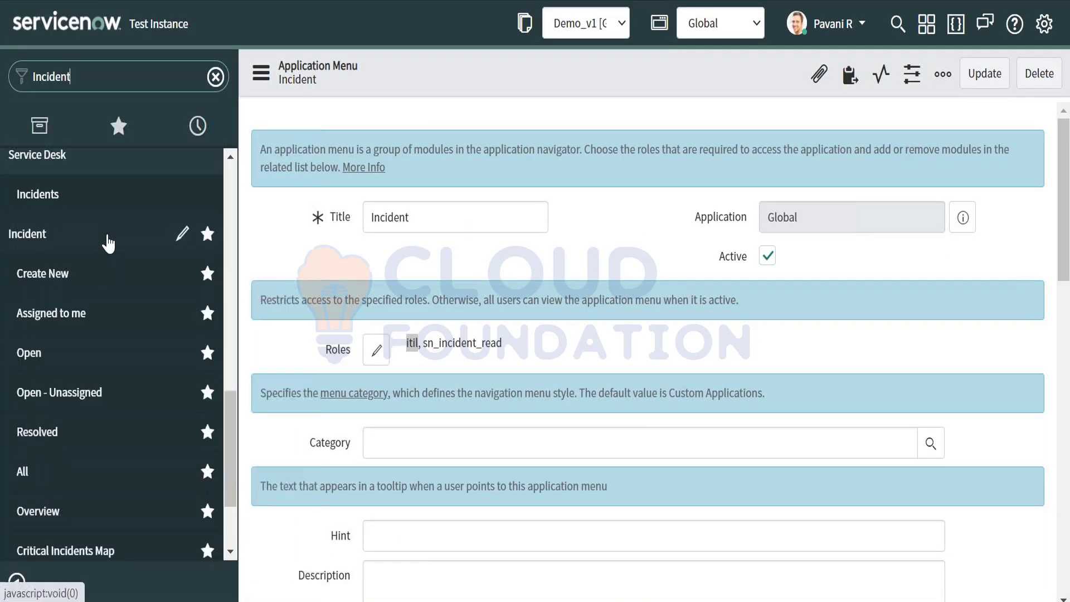
{"action": "type", "text": ".LIST"}
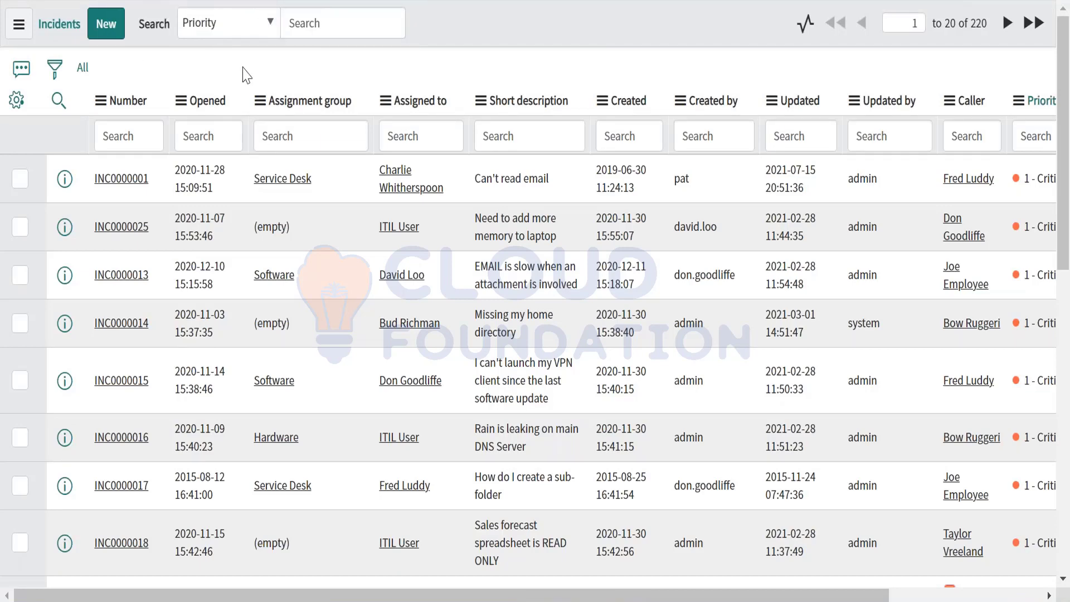
{"action": "key", "text": "ctrl+t"}
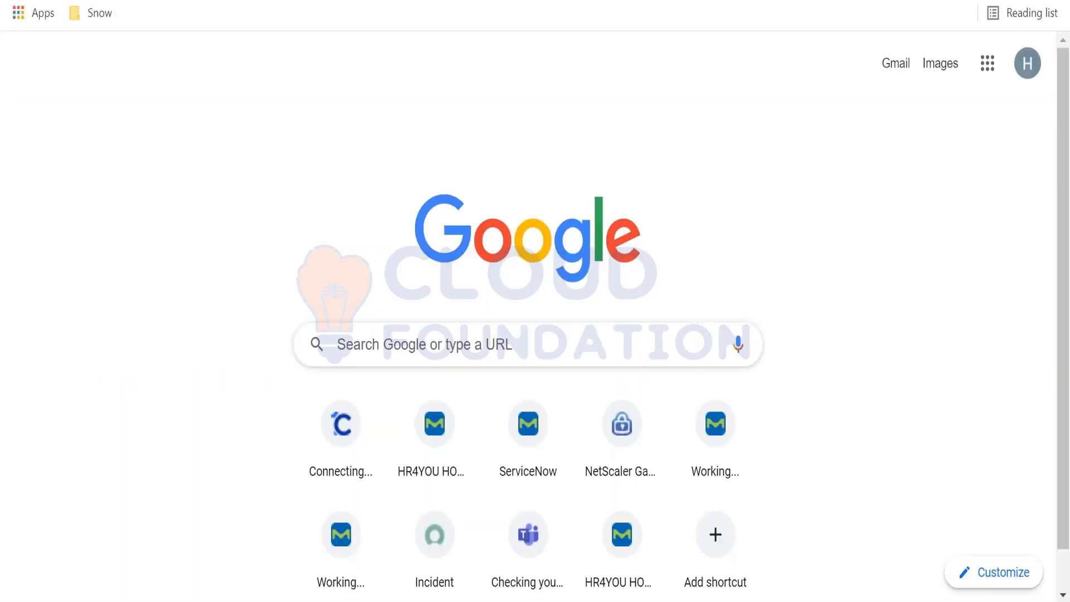
{"action": "type", "text": "https://dev73325.service-now.com/"}
{"action": "type", "text": "sp"}
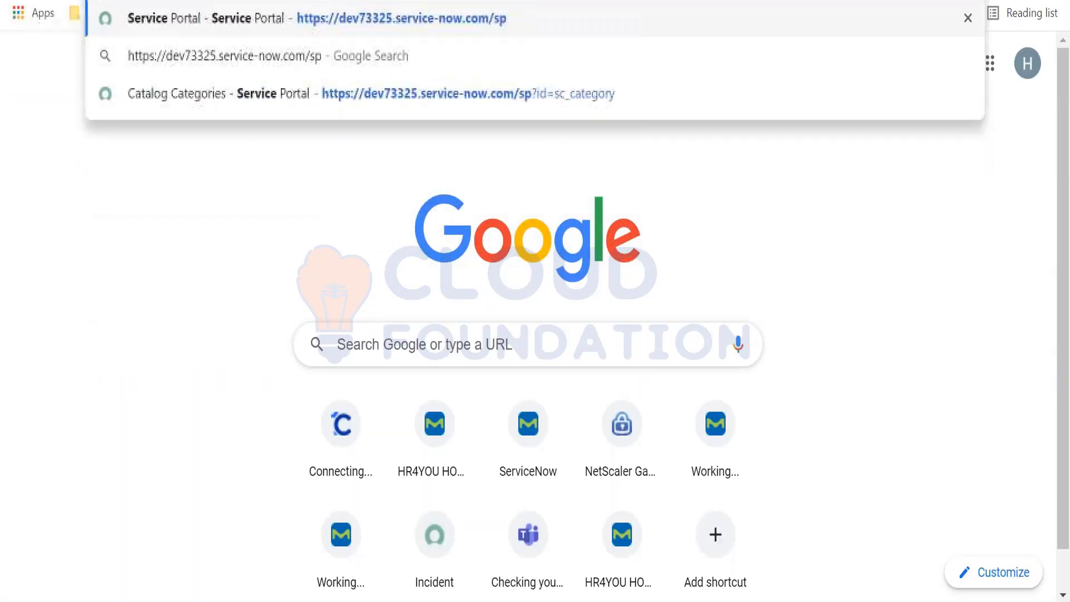
{"action": "key", "text": "Return"}
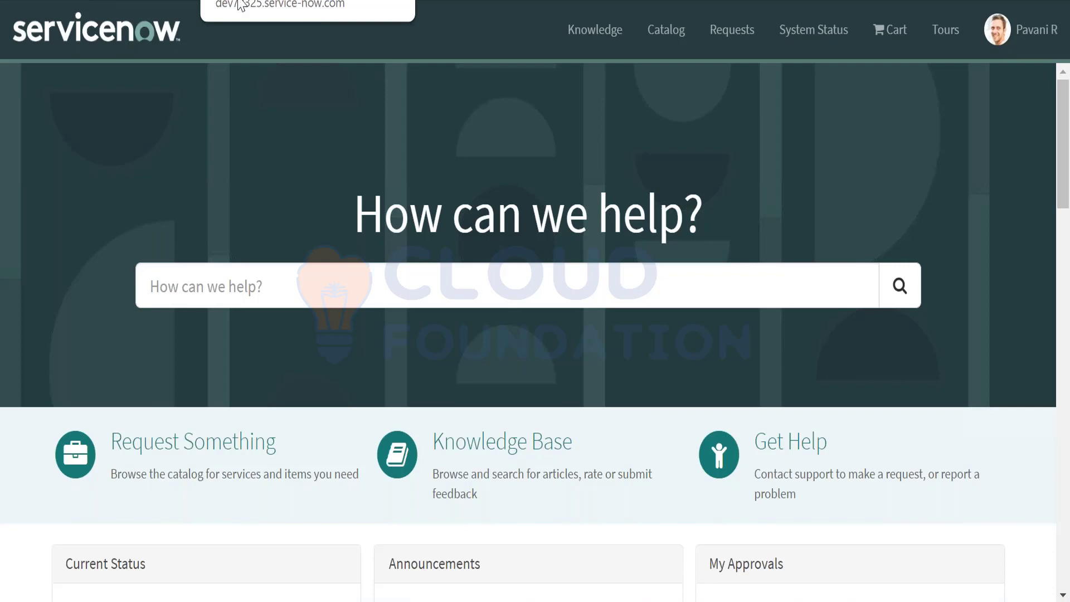
Look over the Service Portal home page, enter the catalog through Request Something, and open the popular item Developer Laptop (Mac)
{"action": "scroll", "coordinate": [239, 468], "scroll_direction": "down", "scroll_amount": 2}
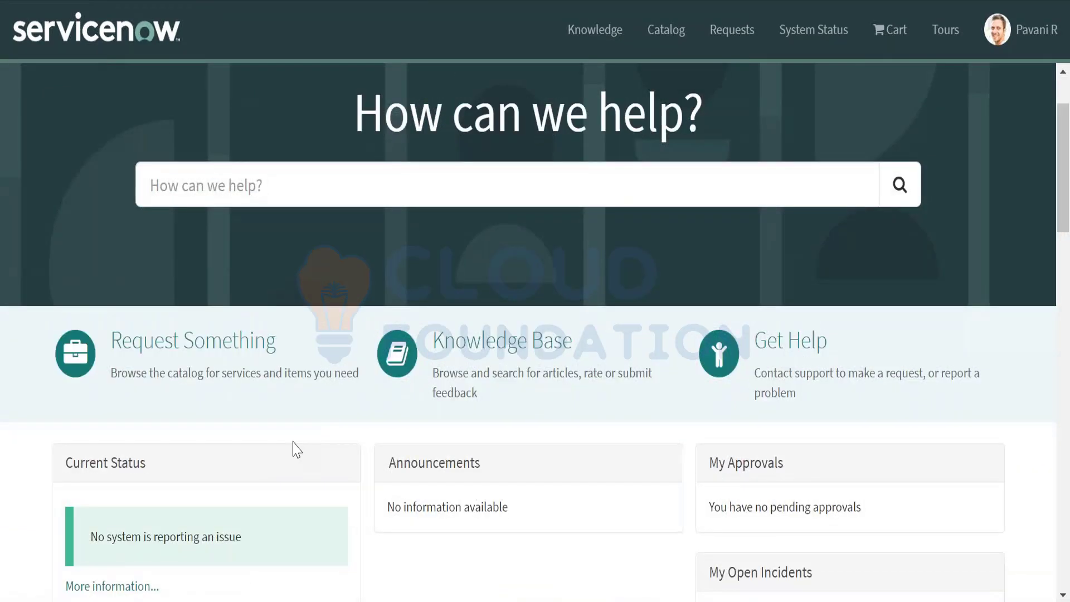
{"action": "scroll", "coordinate": [293, 449], "scroll_direction": "down", "scroll_amount": 1}
{"action": "left_click", "coordinate": [260, 160]}
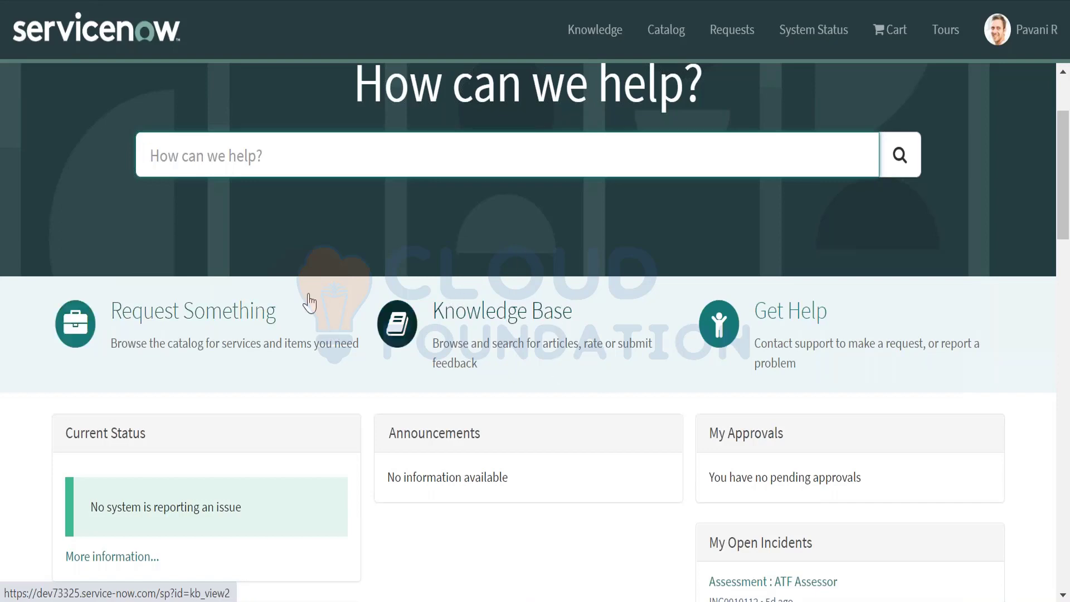
{"action": "left_click", "coordinate": [191, 342]}
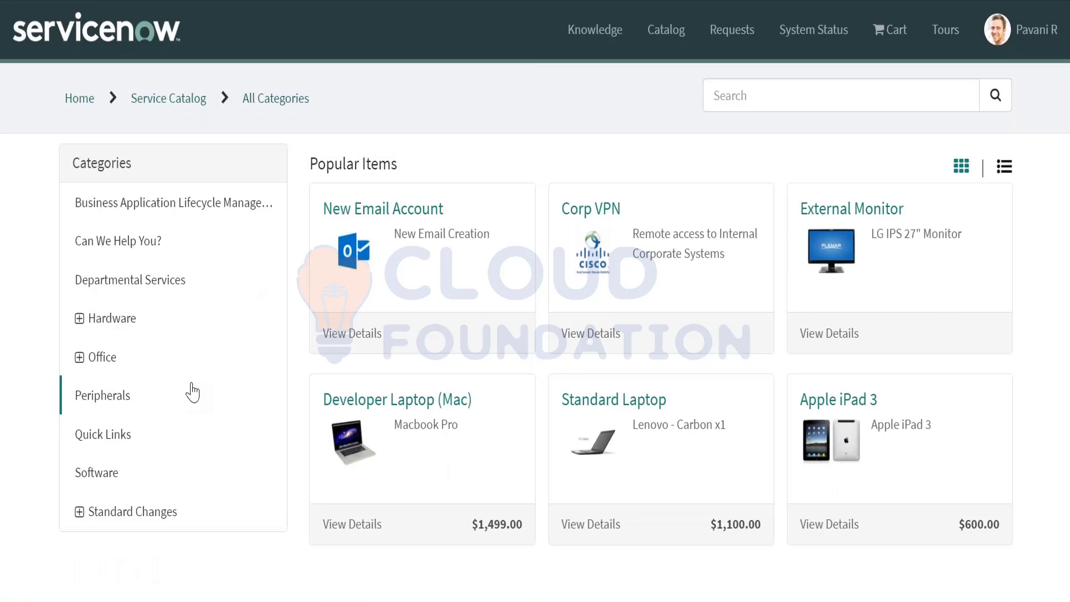
{"action": "left_click", "coordinate": [413, 415]}
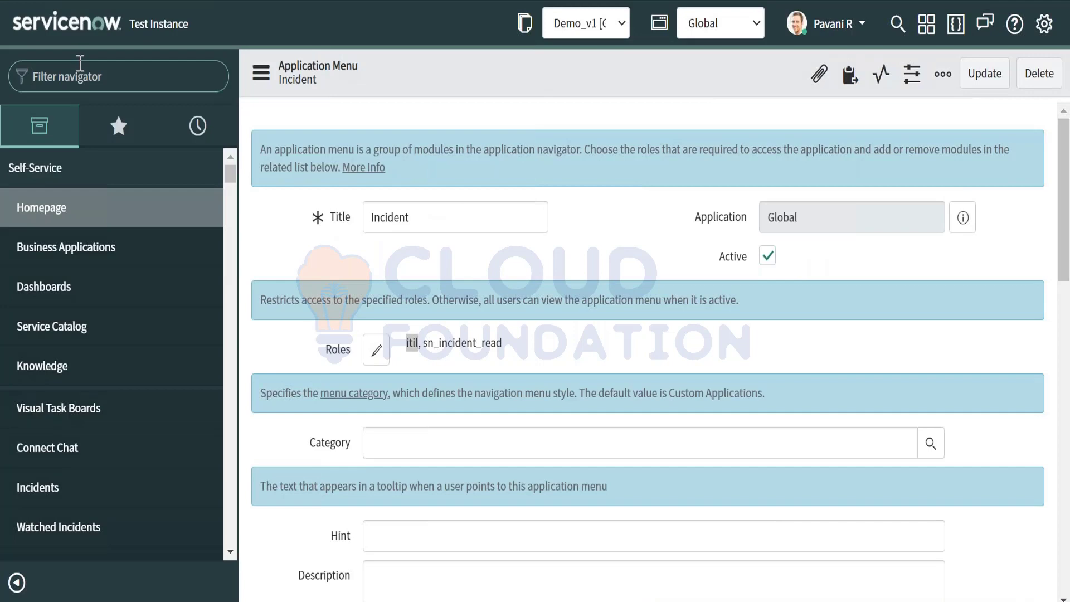
In the main instance, filter the application navigator by "in item" and open Maintain Items under Catalog Definitions
{"action": "type", "text": "in item"}
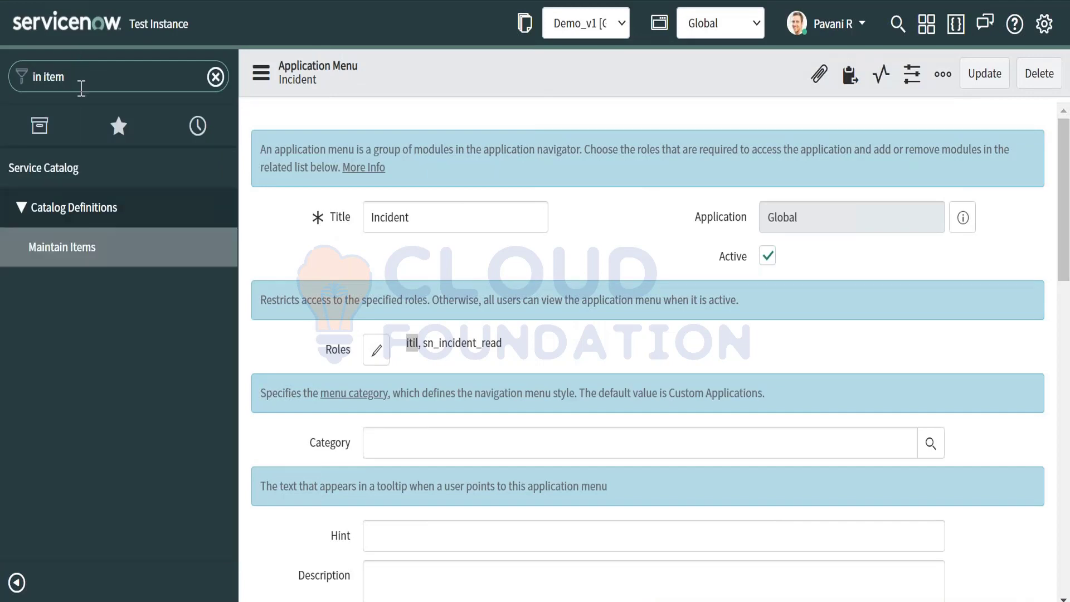
{"action": "left_click", "coordinate": [61, 250]}
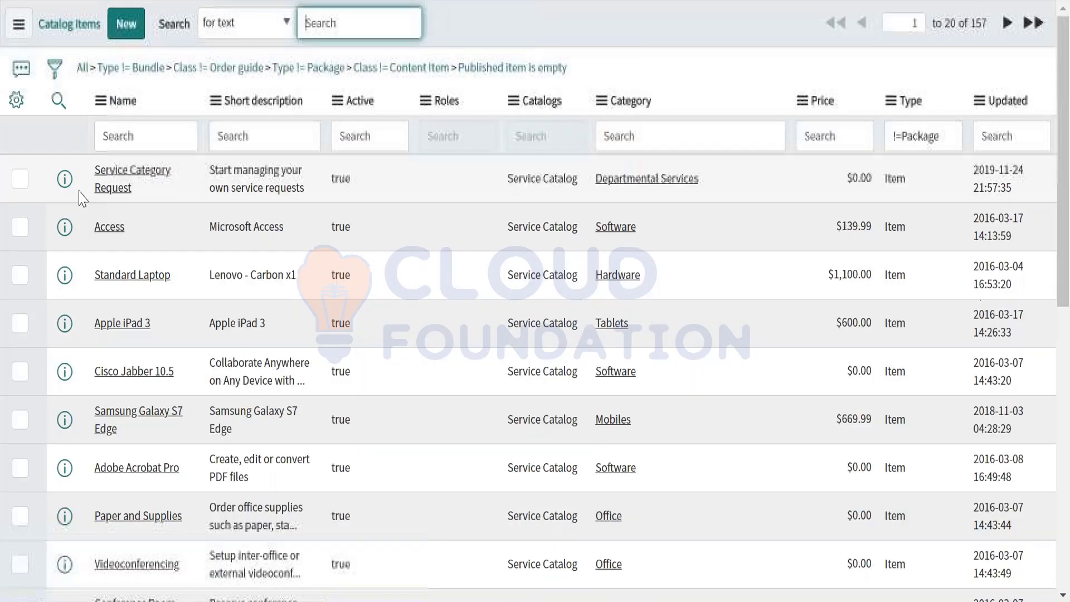
Search the Name column of the Catalog Items list for *Developer and open the Developer Laptop (Mac) record
{"action": "left_click", "coordinate": [114, 140]}
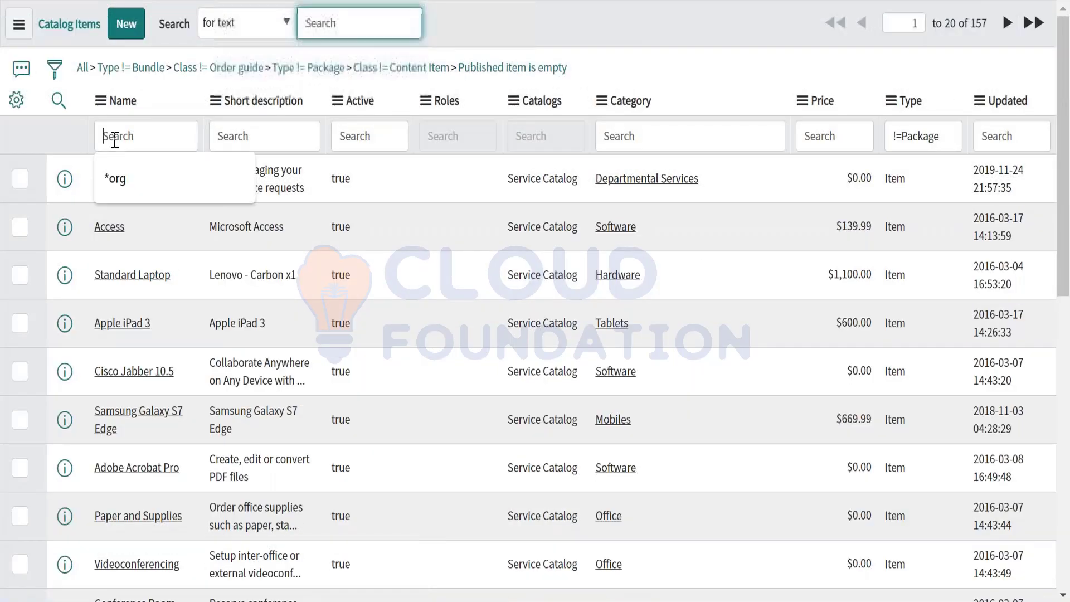
{"action": "type", "text": "*Devel"}
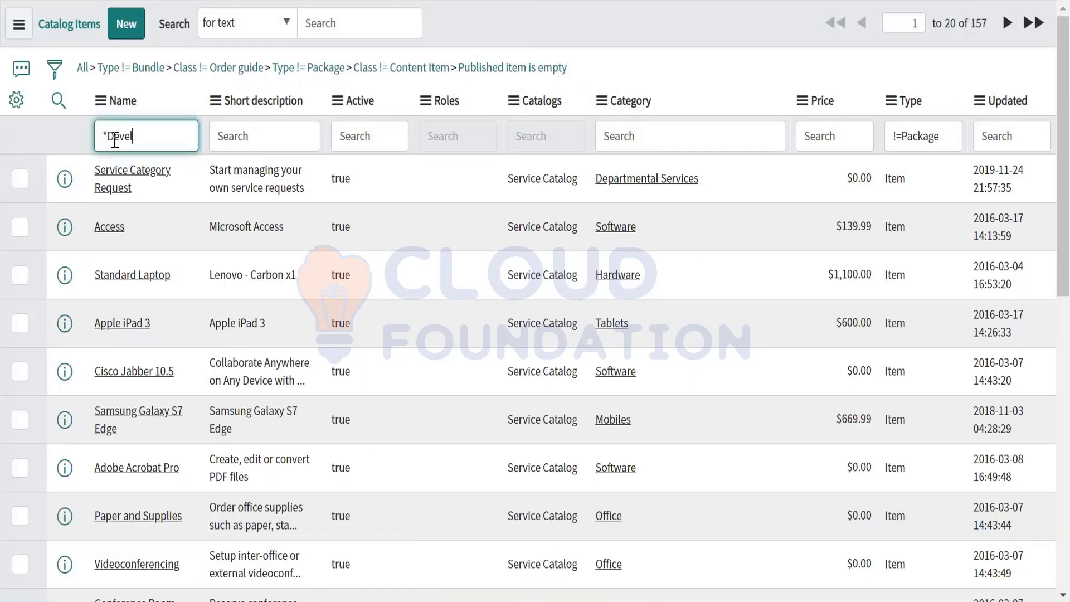
{"action": "type", "text": "oper"}
{"action": "key", "text": "Return"}
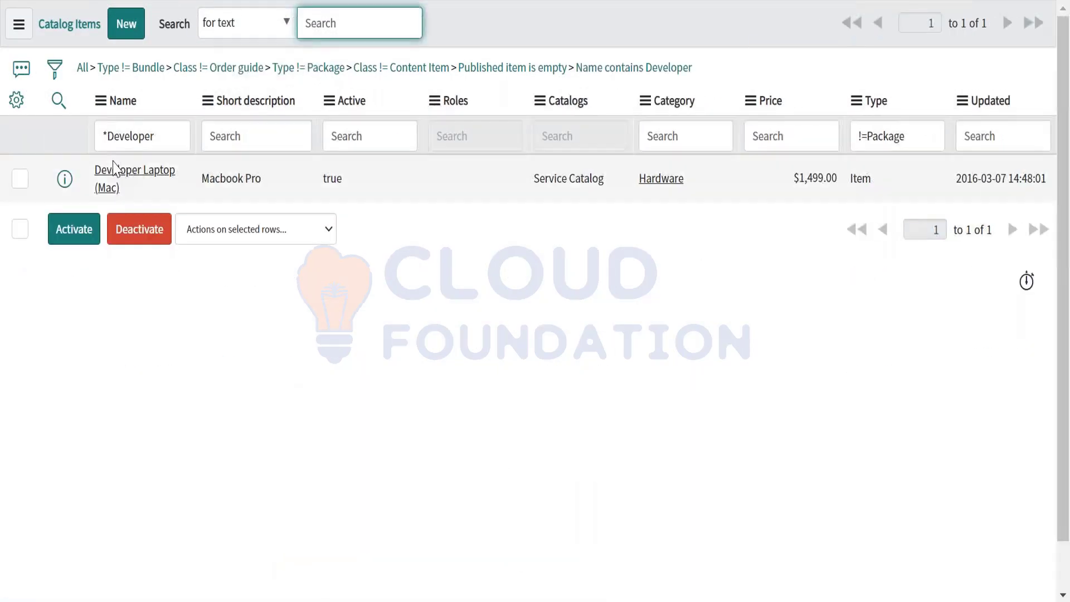
{"action": "left_click", "coordinate": [114, 170]}
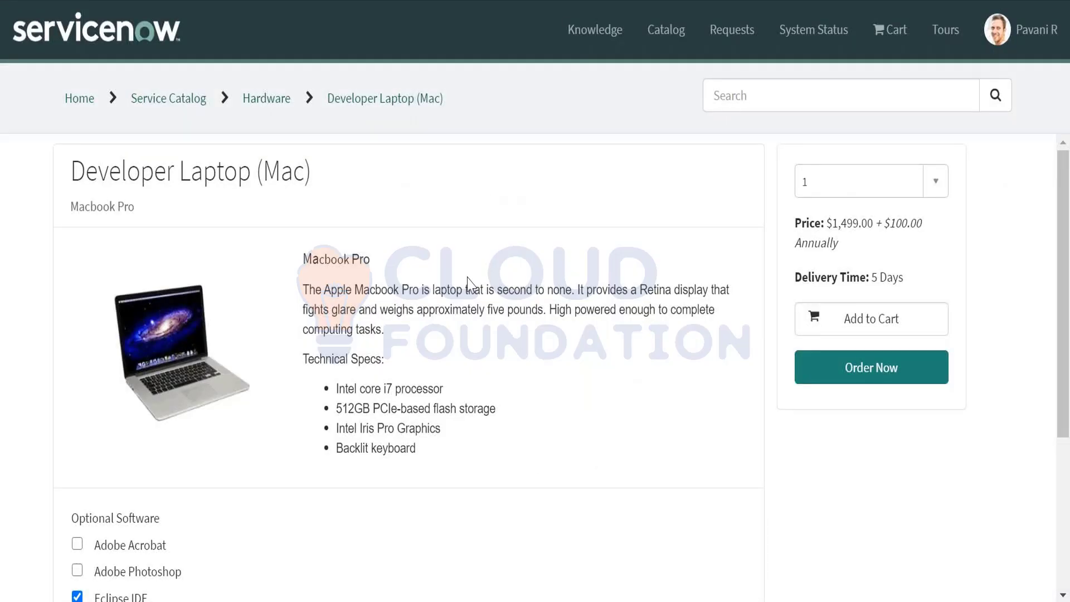
Examine the Developer Laptop (Mac) page in the Service Portal, including its description, optional software and additional requirements fields
{"action": "scroll", "coordinate": [468, 283], "scroll_direction": "down", "scroll_amount": 1}
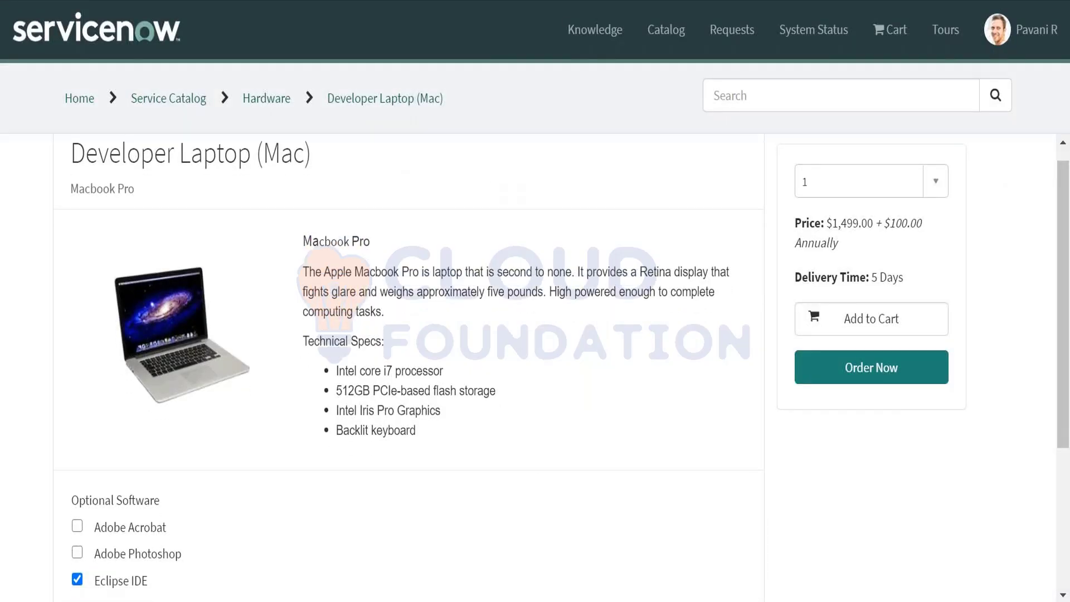
{"action": "scroll", "coordinate": [468, 282], "scroll_direction": "down", "scroll_amount": 2}
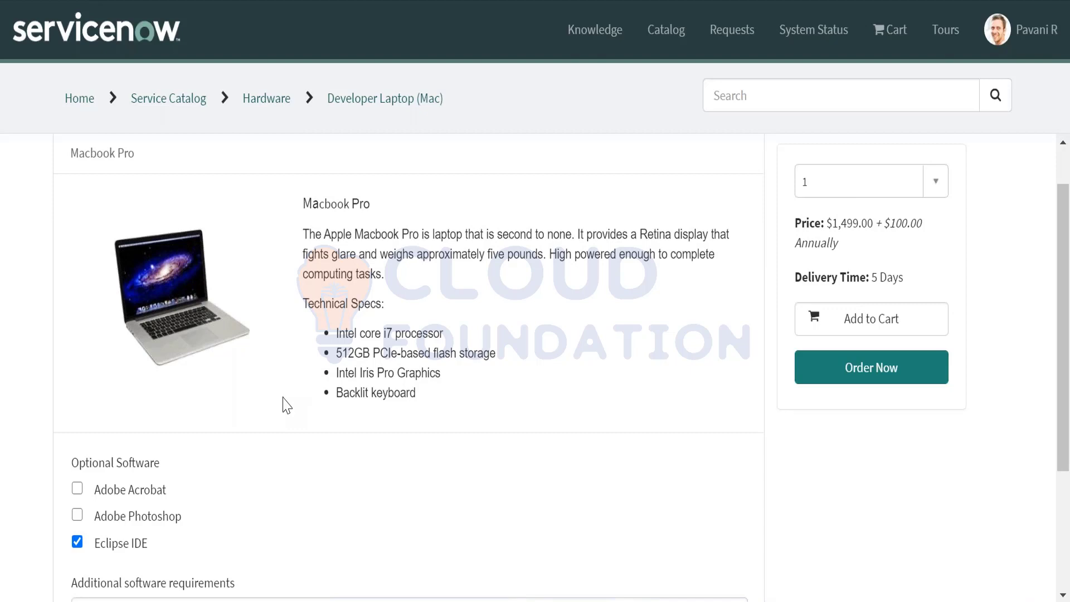
{"action": "scroll", "coordinate": [286, 405], "scroll_direction": "up", "scroll_amount": 1}
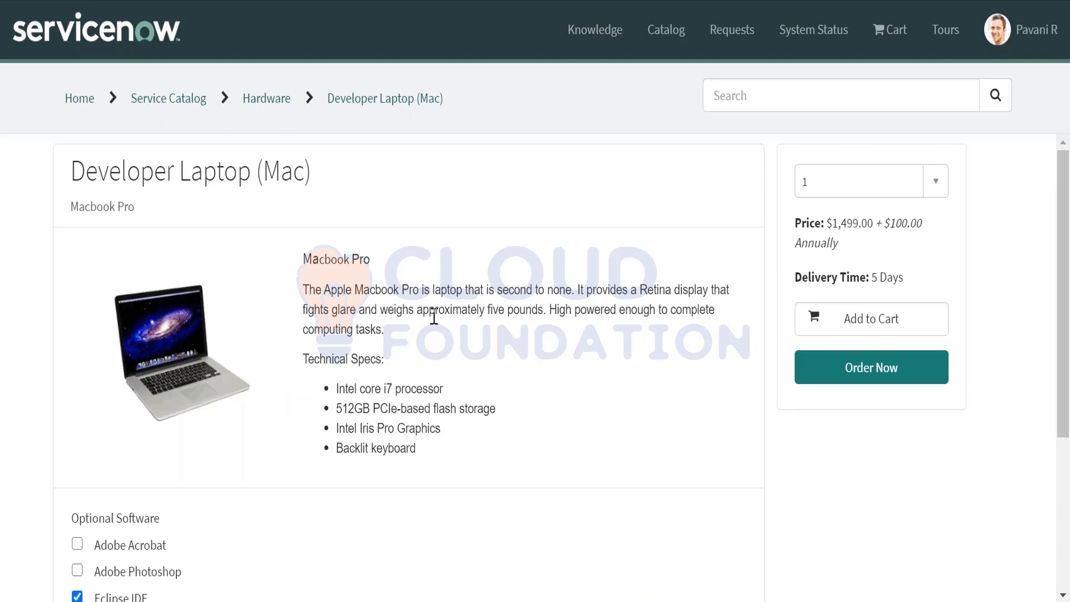
{"action": "scroll", "coordinate": [435, 318], "scroll_direction": "down", "scroll_amount": 3}
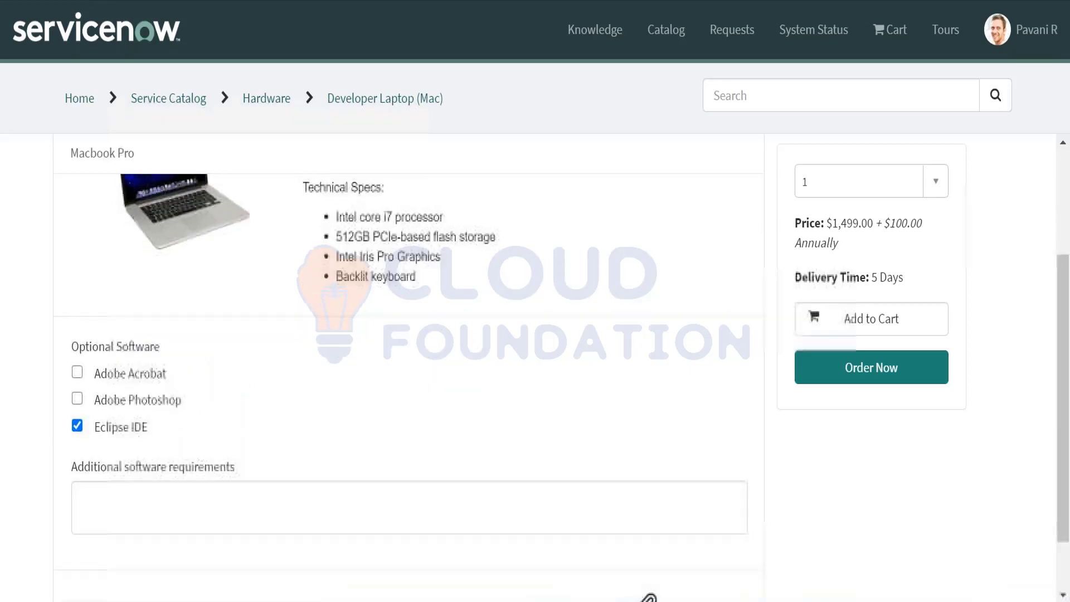
{"action": "scroll", "coordinate": [645, 590], "scroll_direction": "up", "scroll_amount": 3}
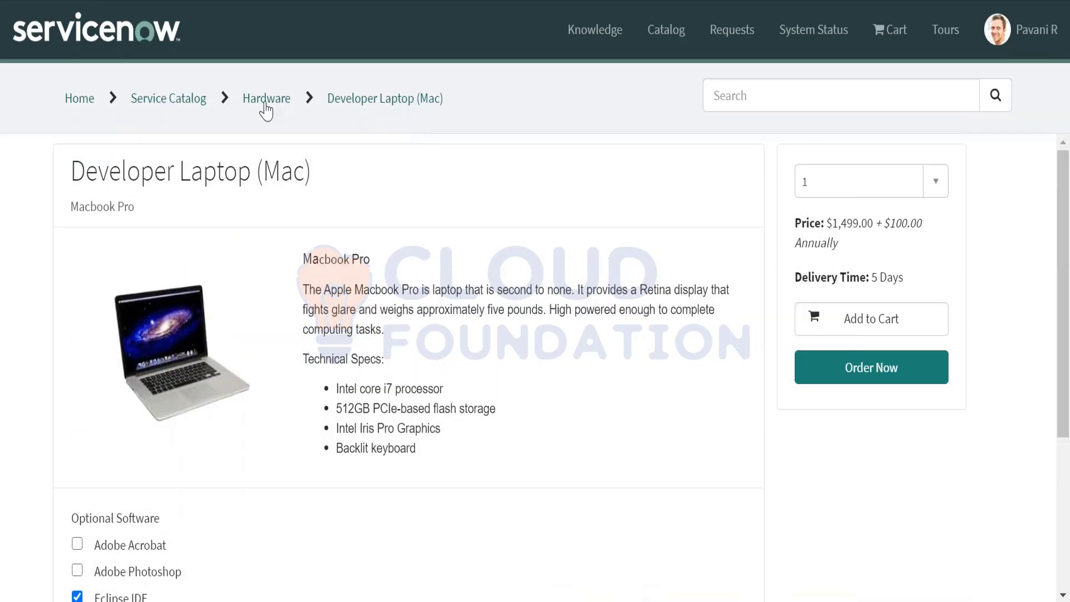
Return to the Service Catalog and open the Service Category Request item in the Departmental Services category
{"action": "left_click", "coordinate": [172, 115]}
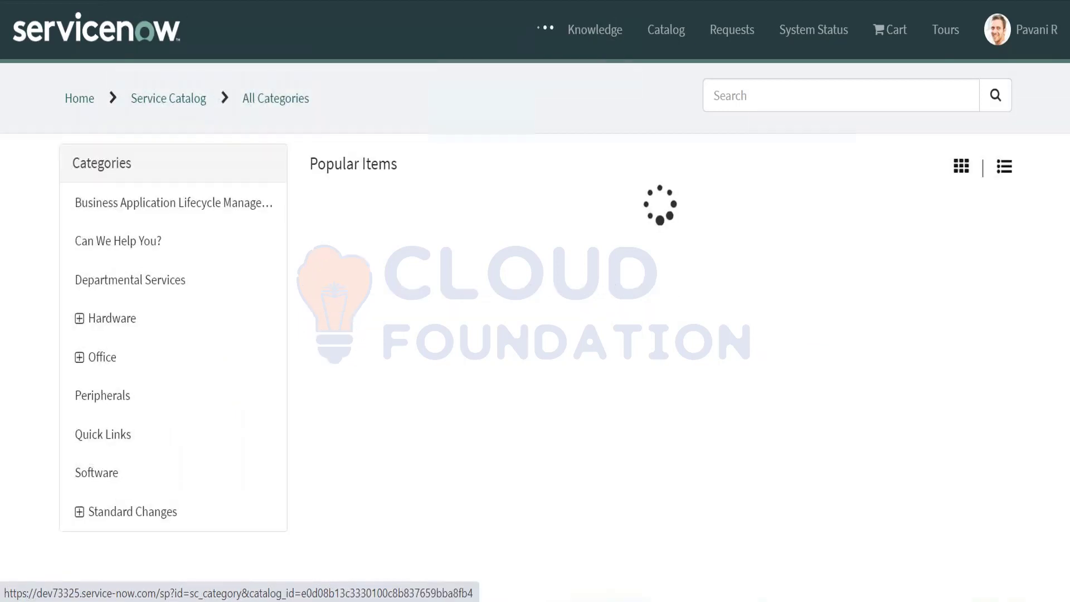
{"action": "left_click", "coordinate": [742, 97]}
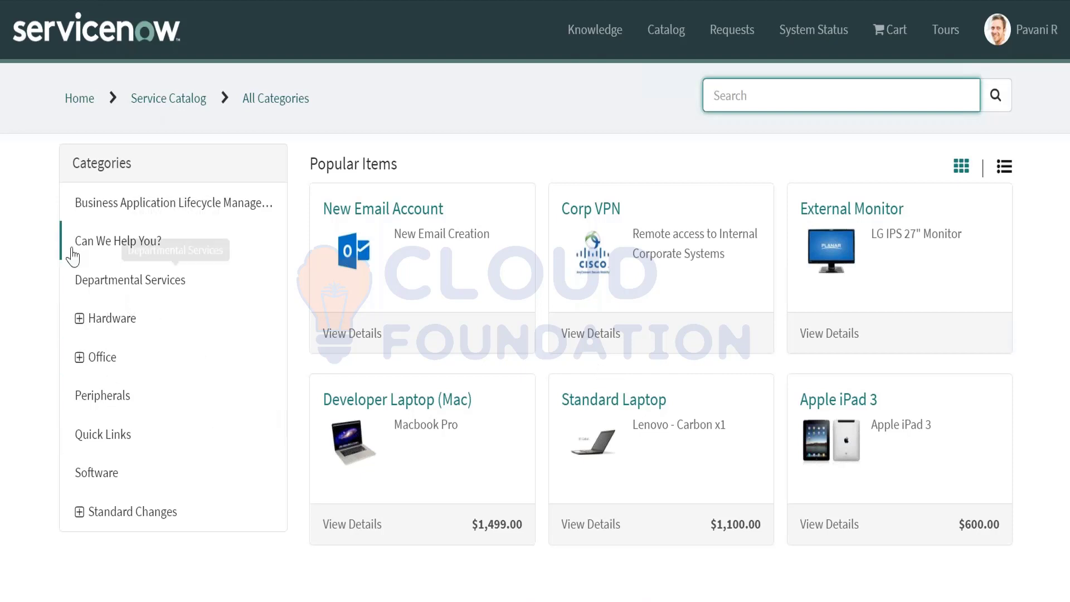
{"action": "left_click", "coordinate": [97, 304]}
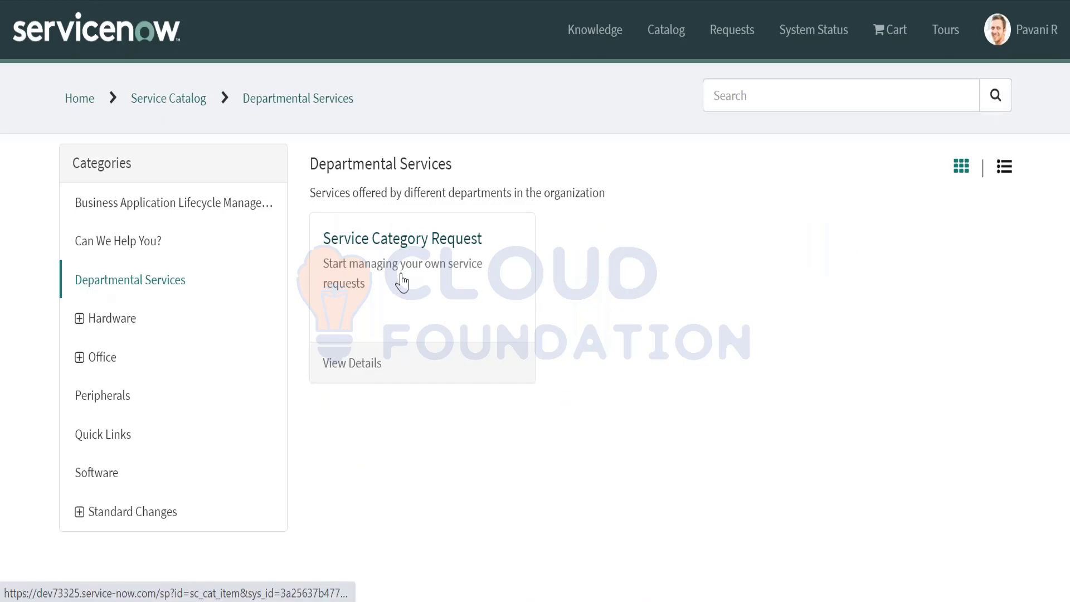
{"action": "left_click", "coordinate": [403, 283]}
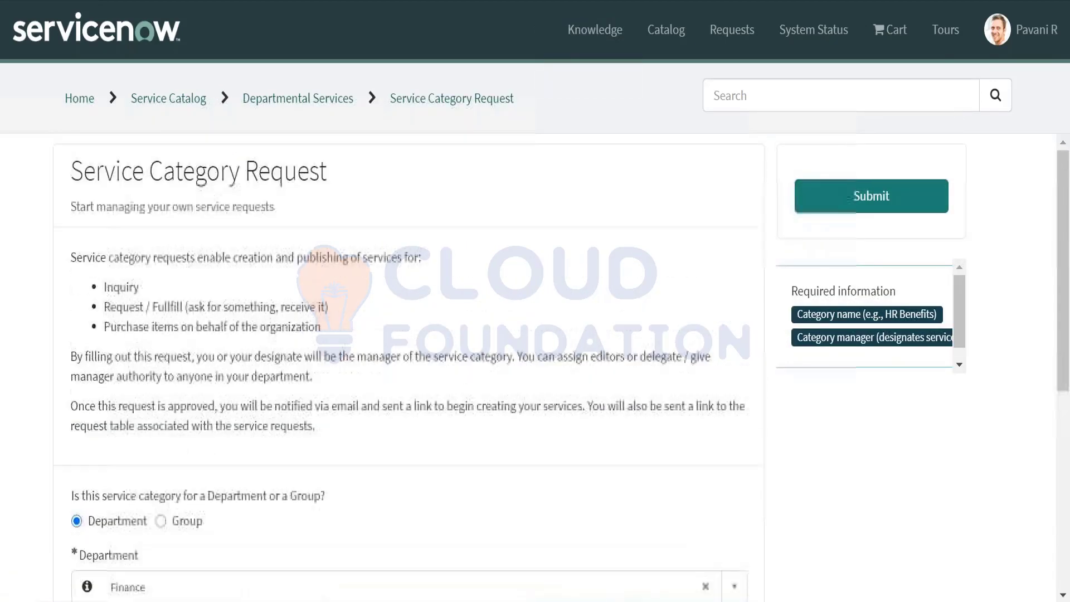
Submit the Service Category Request with category name "test", a category manager chosen from the list and the comment "Test", then dismiss the page messages
{"action": "scroll", "coordinate": [210, 430], "scroll_direction": "down", "scroll_amount": 5}
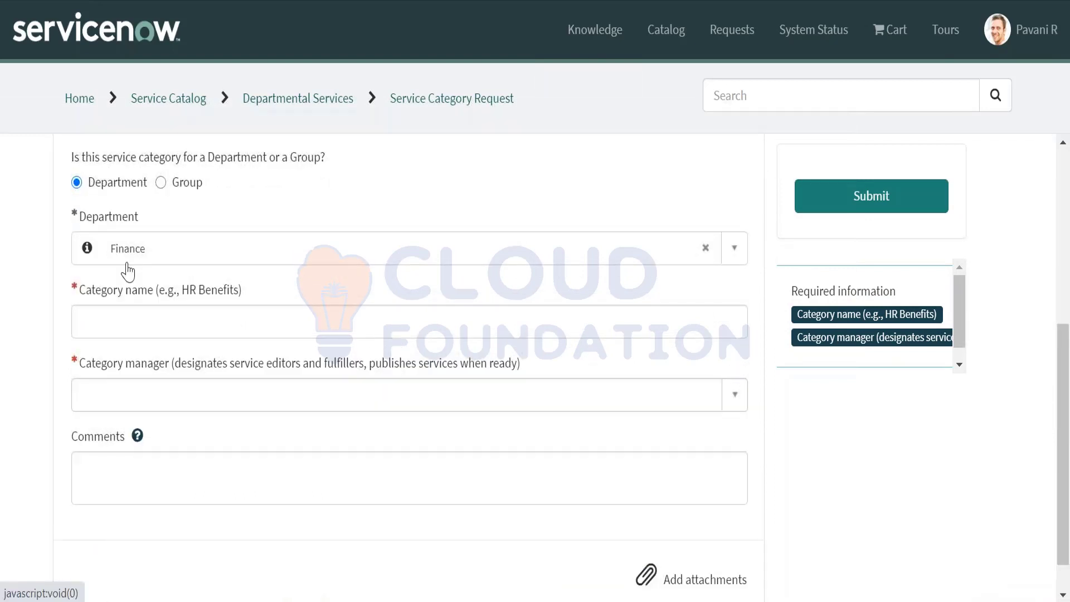
{"action": "left_click", "coordinate": [111, 328]}
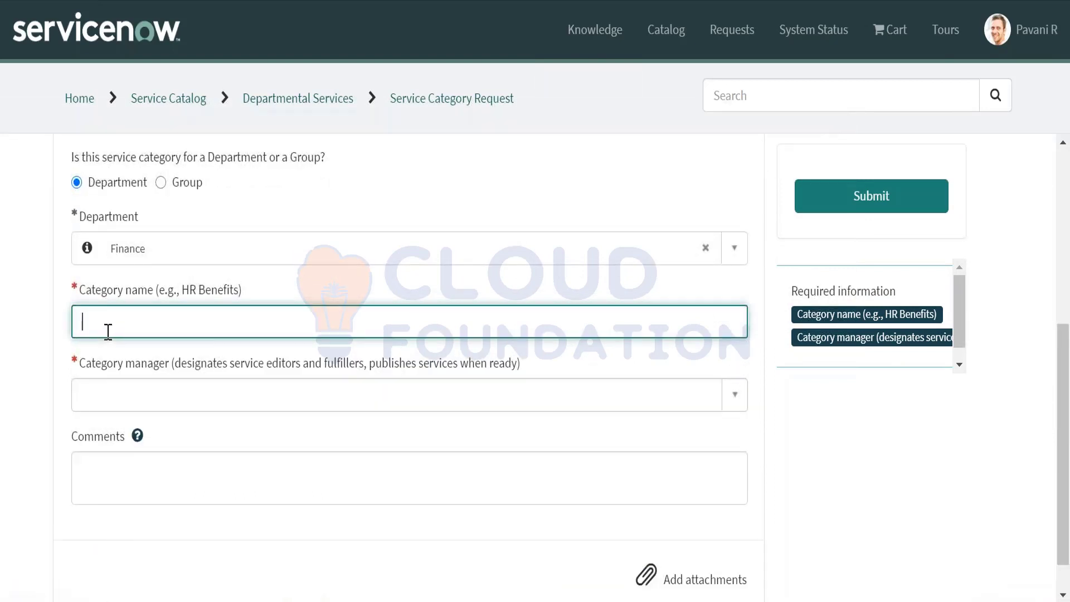
{"action": "type", "text": "test"}
{"action": "left_click", "coordinate": [112, 402]}
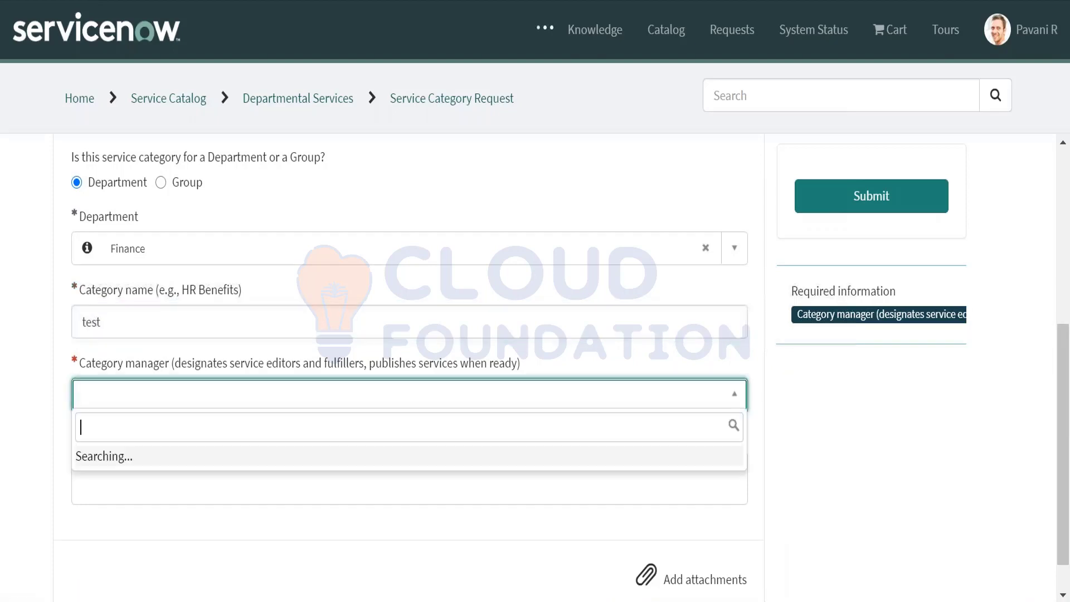
{"action": "left_click", "coordinate": [143, 326]}
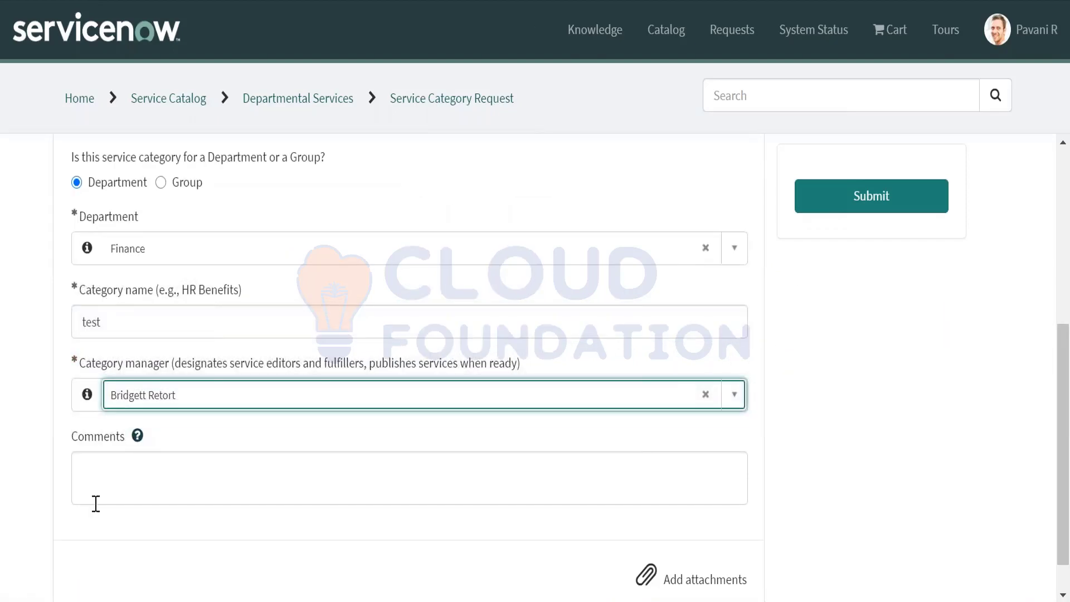
{"action": "left_click", "coordinate": [101, 488]}
{"action": "type", "text": "Test"}
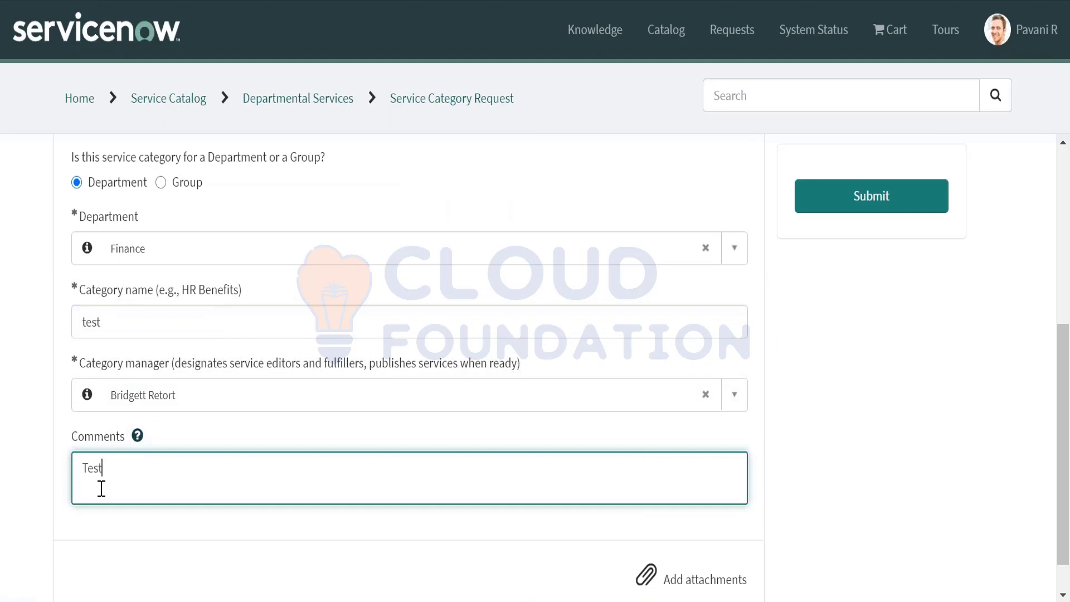
{"action": "left_click", "coordinate": [866, 206]}
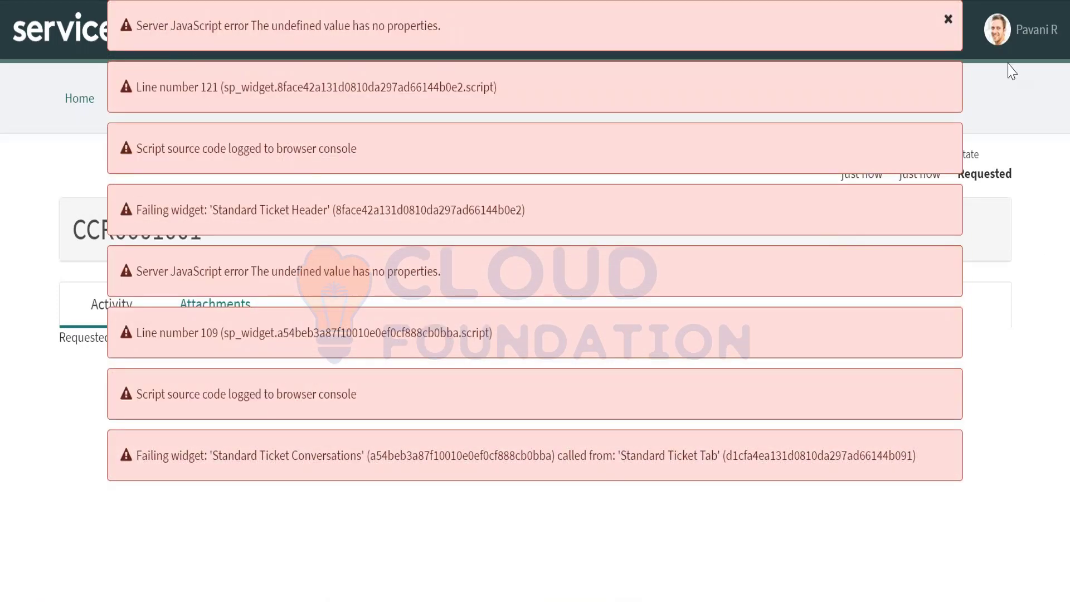
{"action": "left_click", "coordinate": [947, 20]}
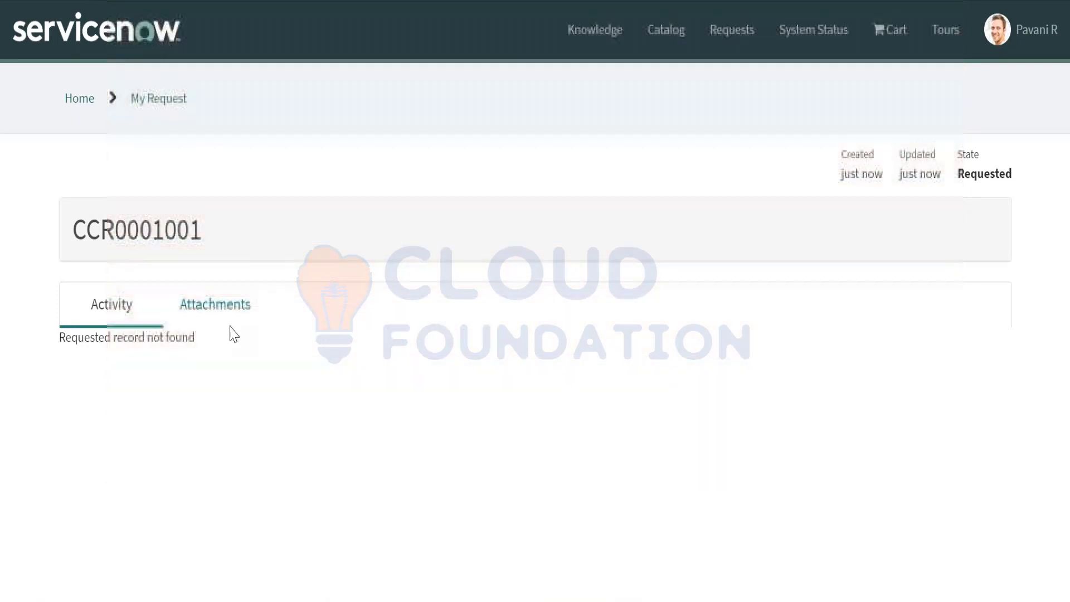
Copy the submitted request's number from the heading of the My Request page
{"action": "left_click_drag", "start_coordinate": [68, 235], "coordinate": [229, 270]}
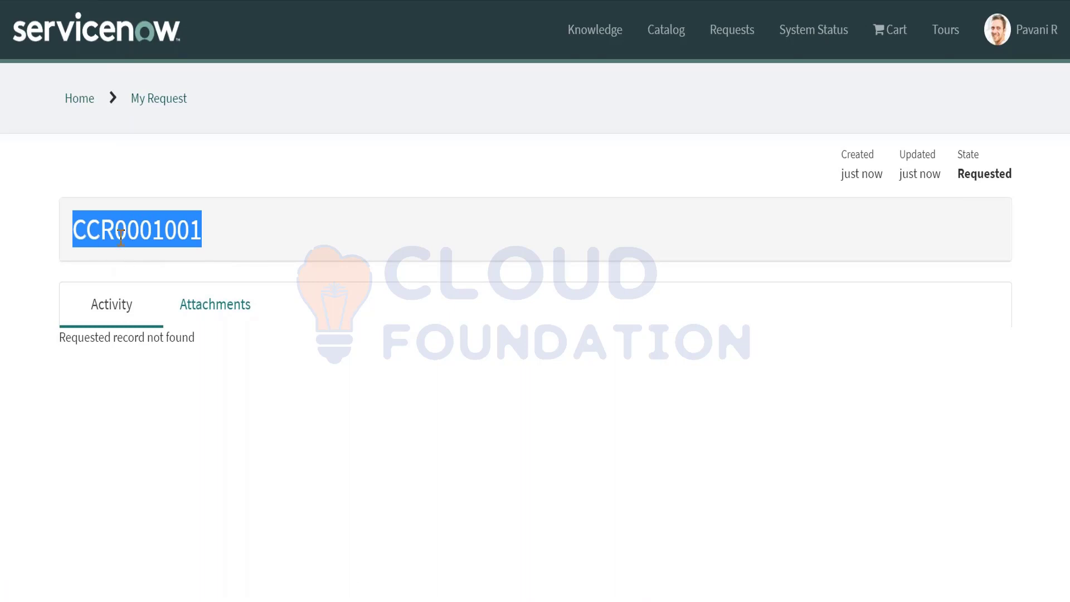
{"action": "left_click", "coordinate": [99, 233]}
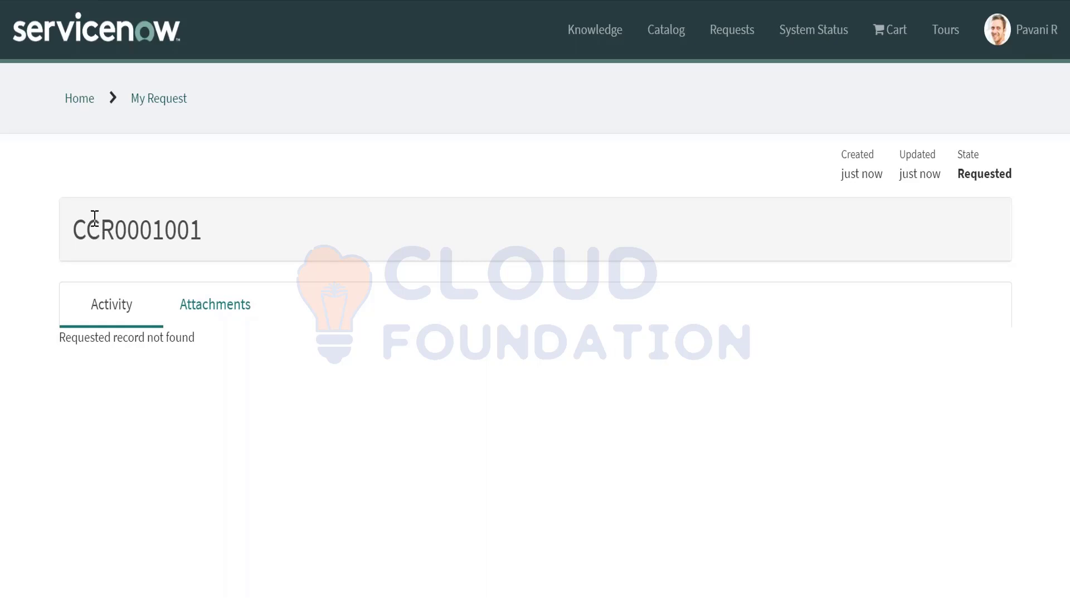
{"action": "left_click_drag", "start_coordinate": [74, 224], "coordinate": [19, 224]}
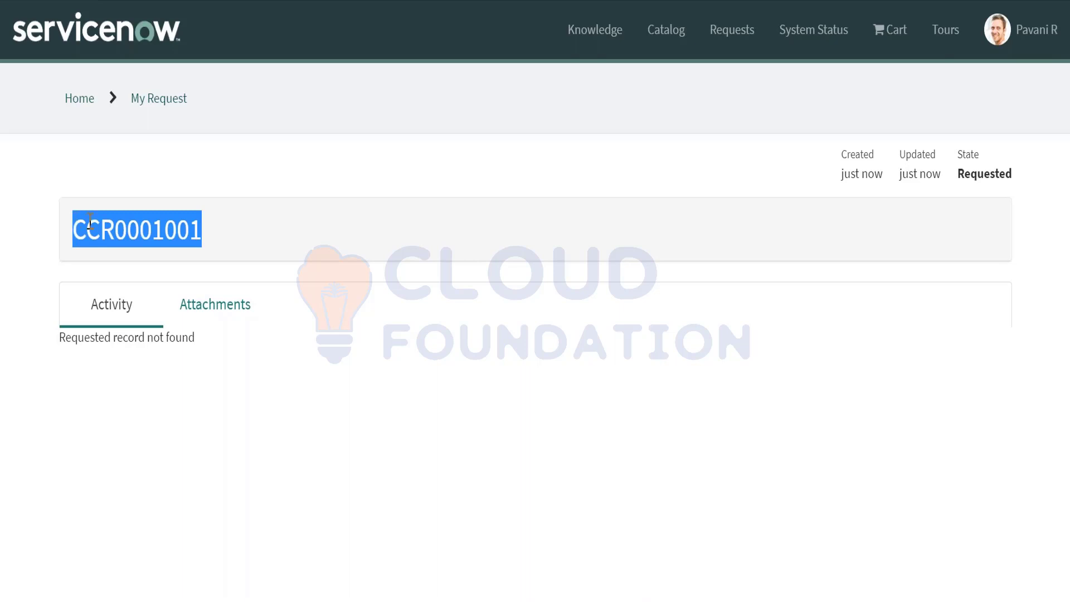
{"action": "left_click_drag", "start_coordinate": [222, 241], "coordinate": [74, 234]}
{"action": "key", "text": "ctrl+c"}
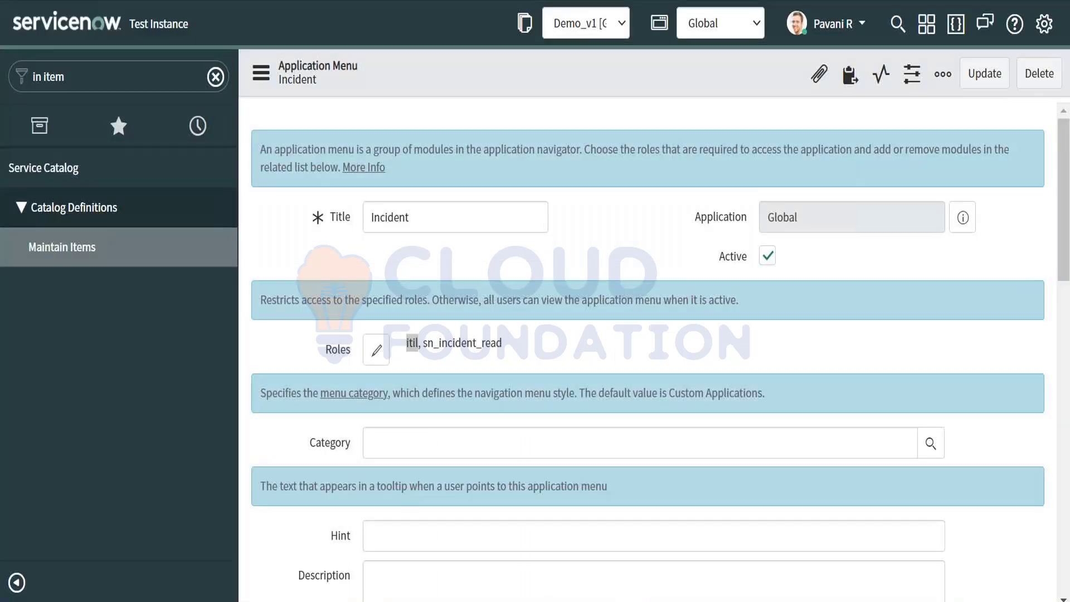
Search the main instance globally for the copied request number to open its record
{"action": "left_click", "coordinate": [896, 29]}
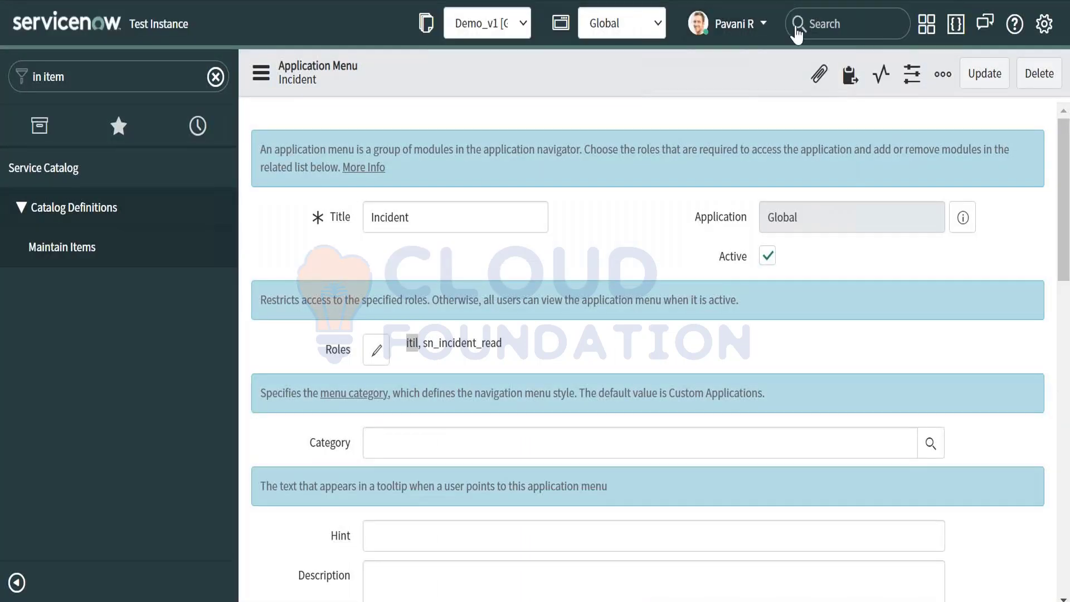
{"action": "left_click", "coordinate": [816, 19]}
{"action": "key", "text": "ctrl+v"}
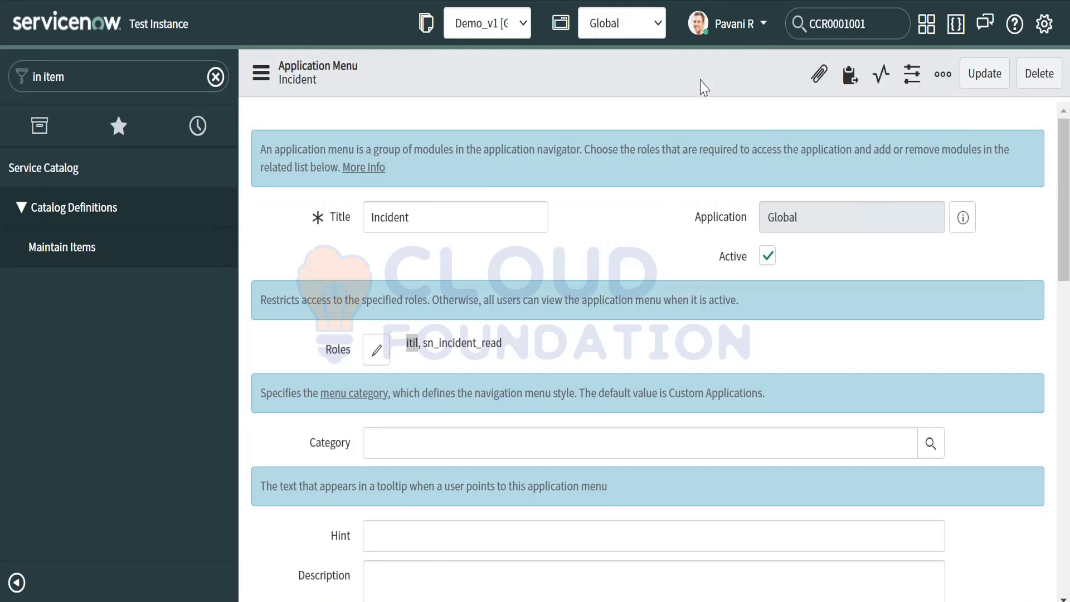
{"action": "key", "text": "Return"}
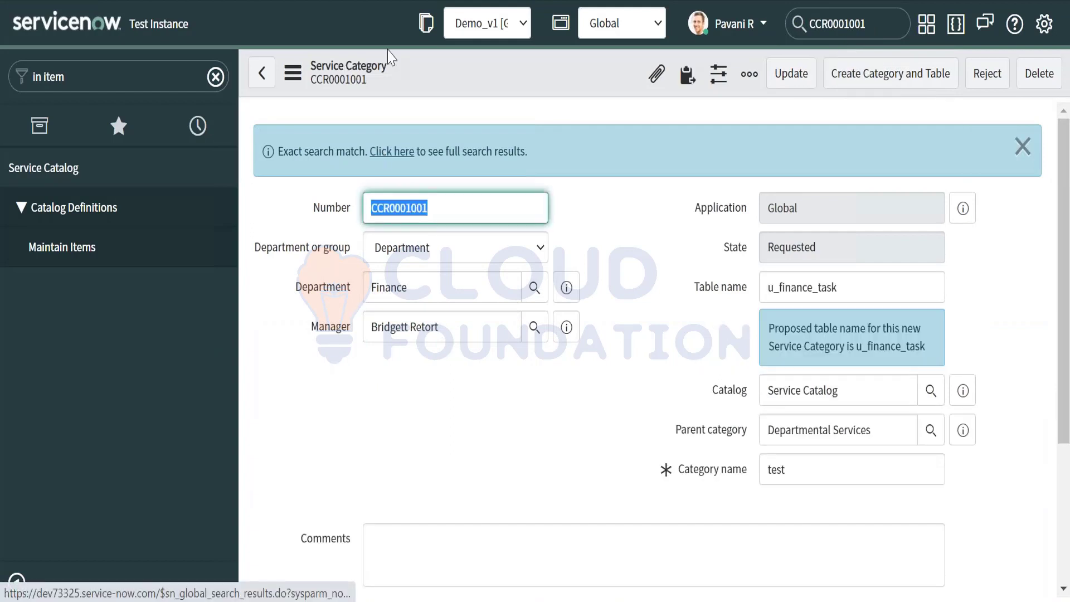
Examine the Service Category record's heading and its Table name field
{"action": "left_click_drag", "start_coordinate": [400, 69], "coordinate": [296, 71]}
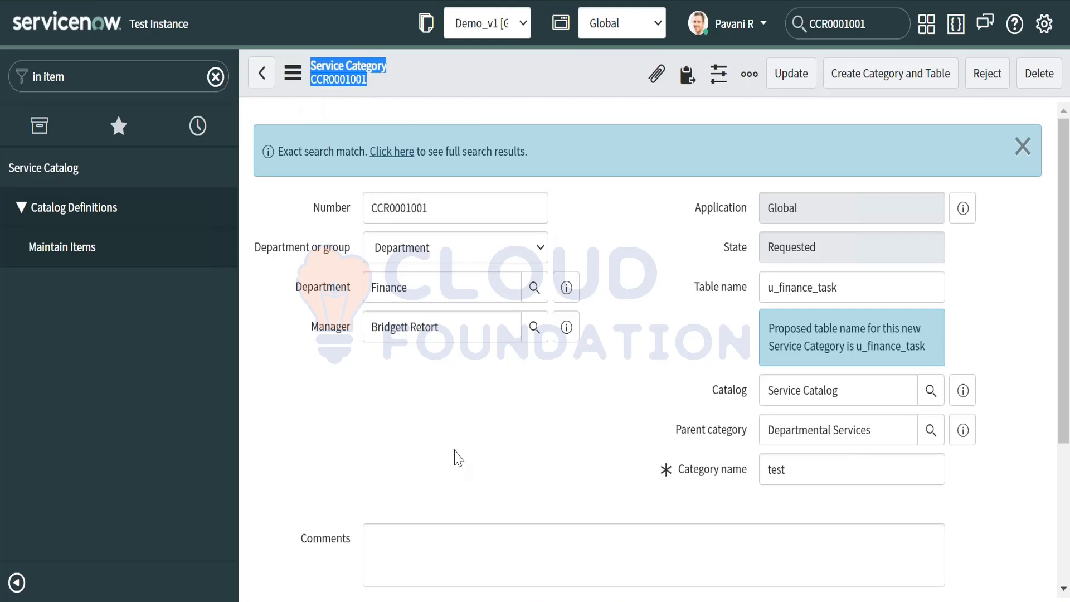
{"action": "scroll", "coordinate": [456, 457], "scroll_direction": "down", "scroll_amount": 1}
{"action": "scroll", "coordinate": [456, 457], "scroll_direction": "down", "scroll_amount": 1}
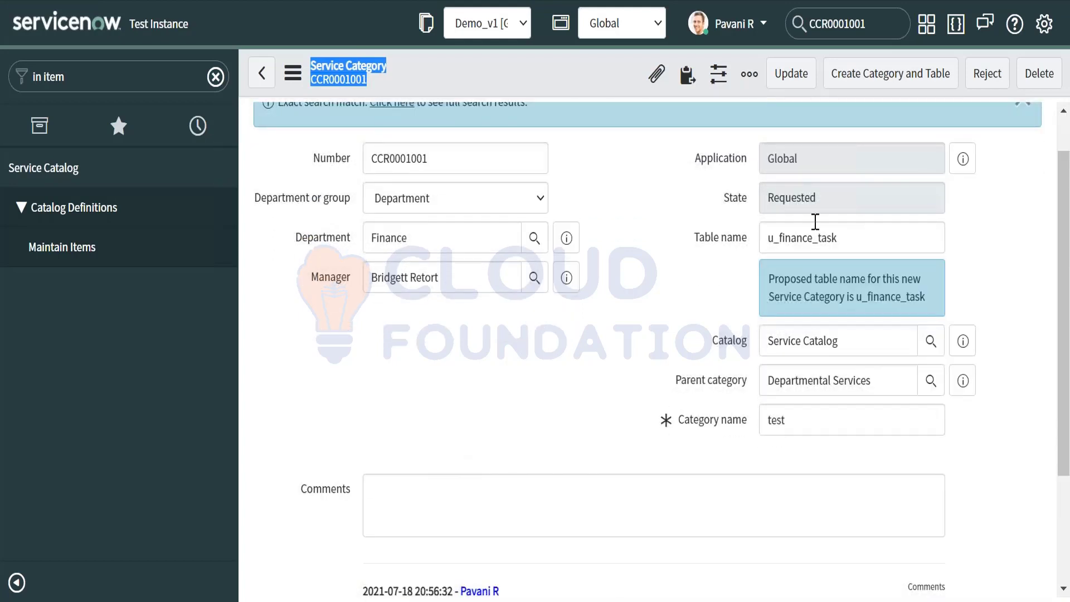
{"action": "left_click", "coordinate": [861, 242]}
{"action": "left_click_drag", "start_coordinate": [862, 242], "coordinate": [761, 235]}
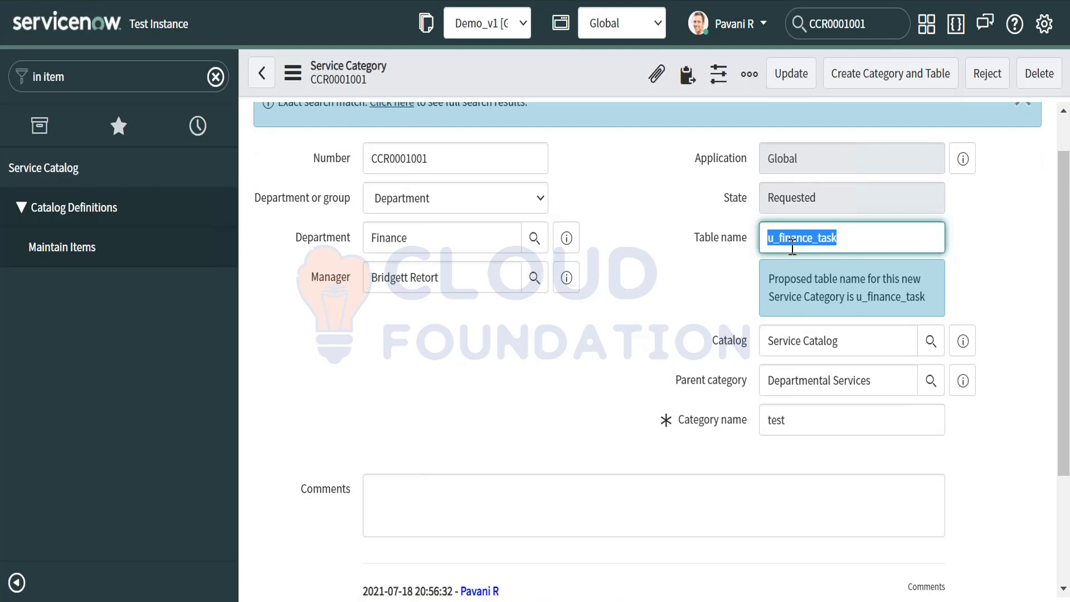
{"action": "left_click", "coordinate": [837, 239]}
{"action": "double_click", "coordinate": [837, 241]}
Open the record list of the sc_request table with sc_request.LIST and open the first request in it
{"action": "triple_click", "coordinate": [82, 89]}
{"action": "key", "text": "BackSpace"}
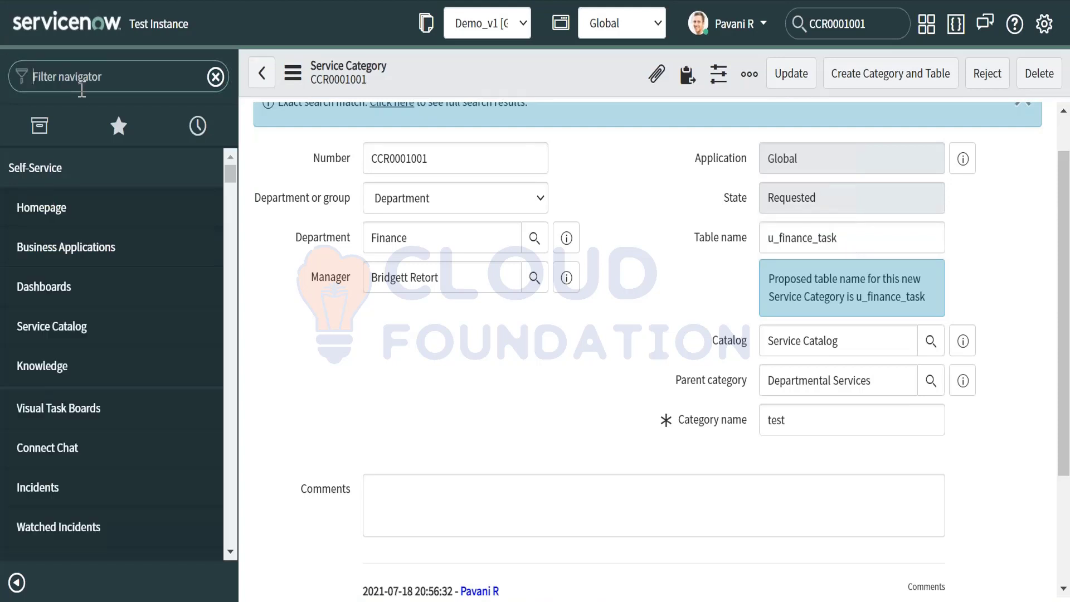
{"action": "type", "text": "sc_request.LIST"}
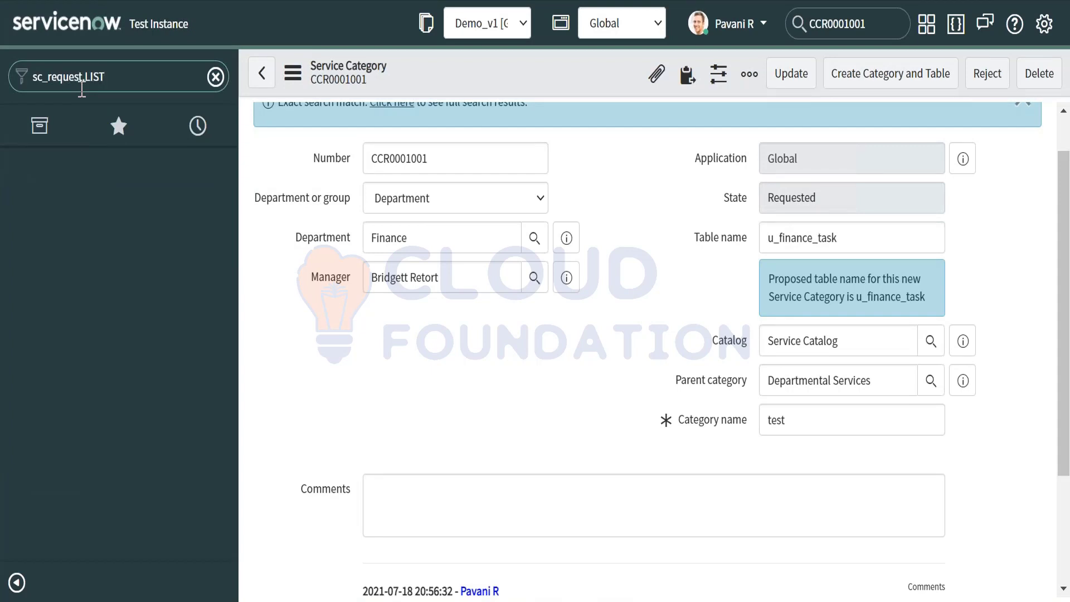
{"action": "key", "text": "Return"}
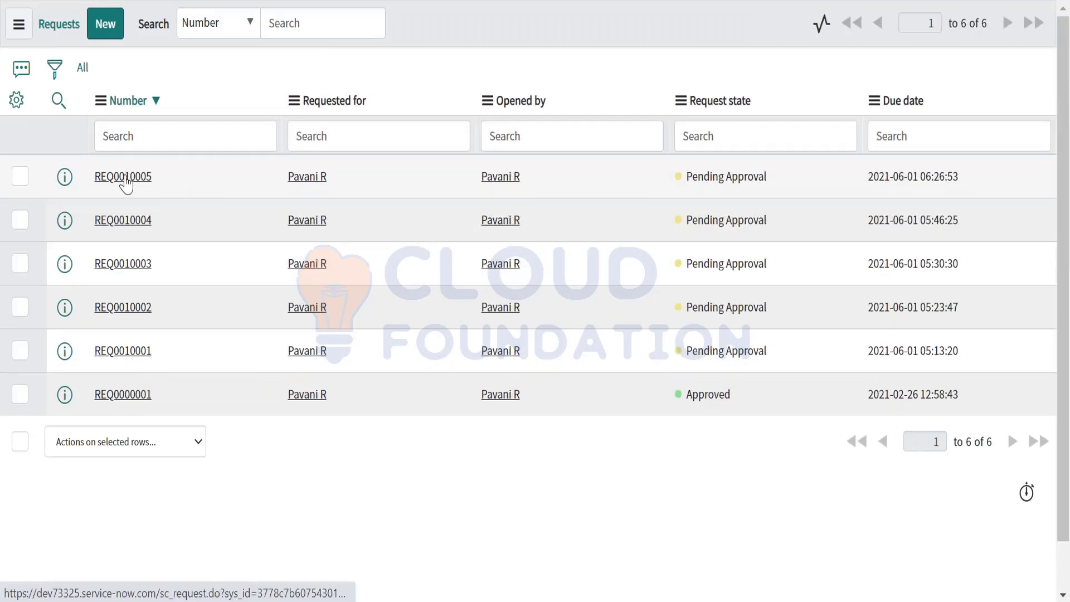
{"action": "left_click", "coordinate": [124, 177]}
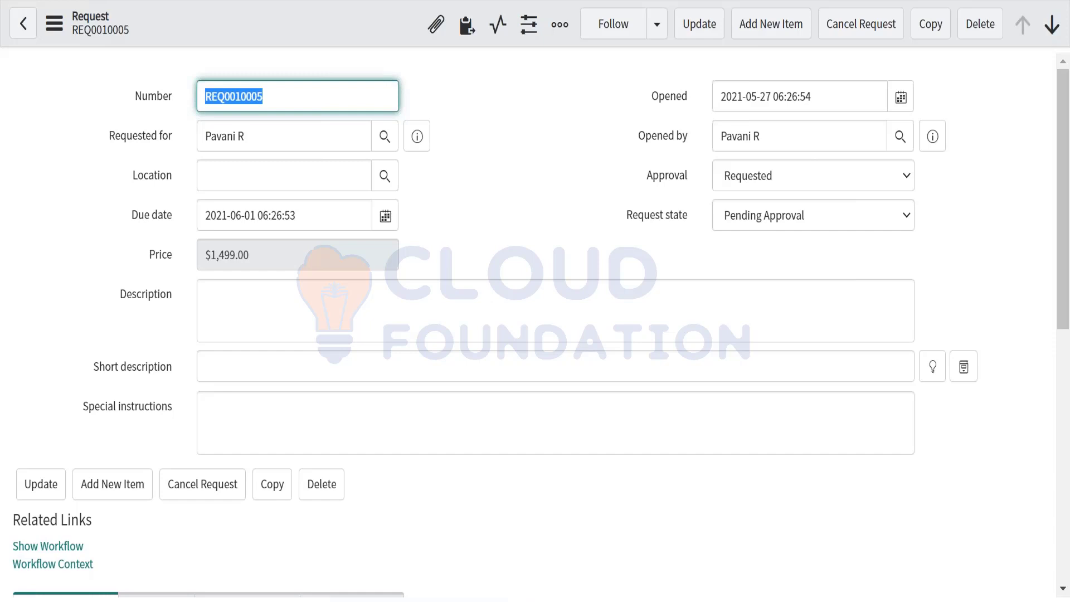
Examine the item names in the request's Requested Items list, from Corp VPN to New Email Account
{"action": "scroll", "coordinate": [311, 353], "scroll_direction": "down", "scroll_amount": 5}
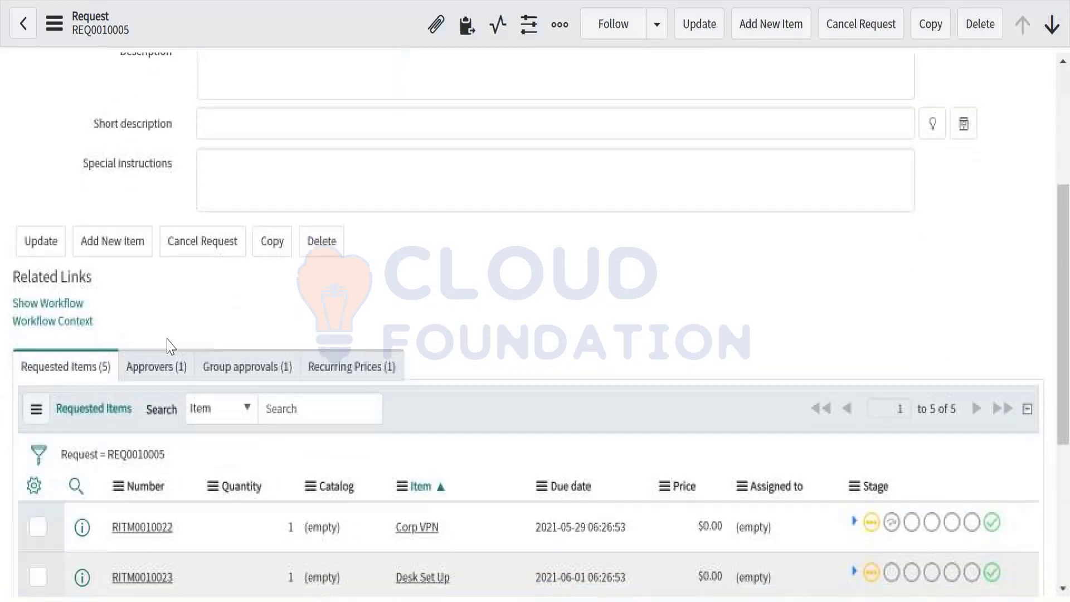
{"action": "scroll", "coordinate": [491, 411], "scroll_direction": "down", "scroll_amount": 3}
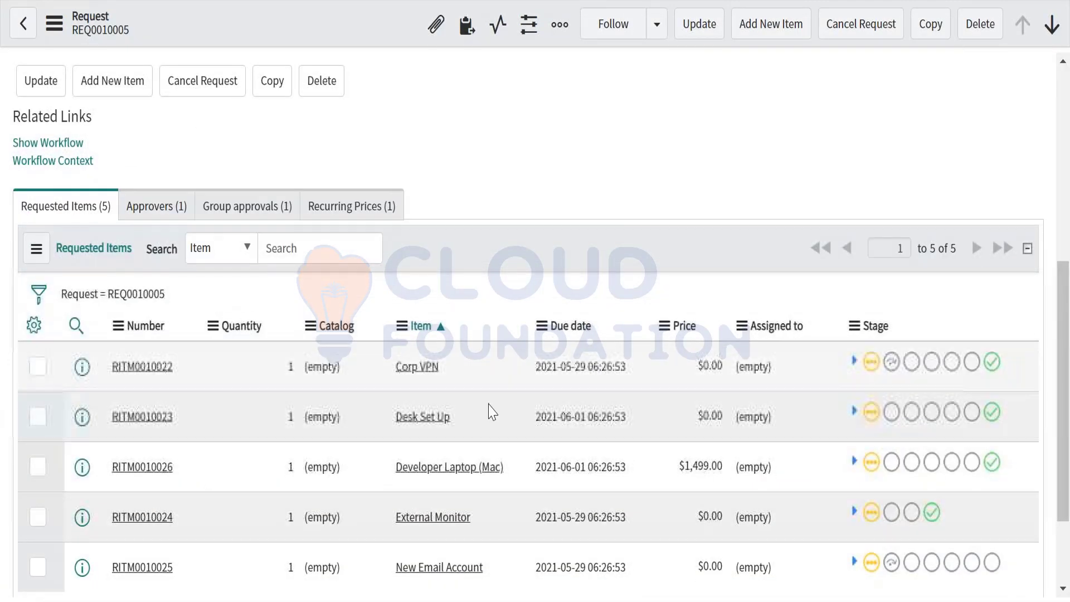
{"action": "scroll", "coordinate": [362, 454], "scroll_direction": "down", "scroll_amount": 3}
{"action": "left_click_drag", "start_coordinate": [473, 306], "coordinate": [402, 294]}
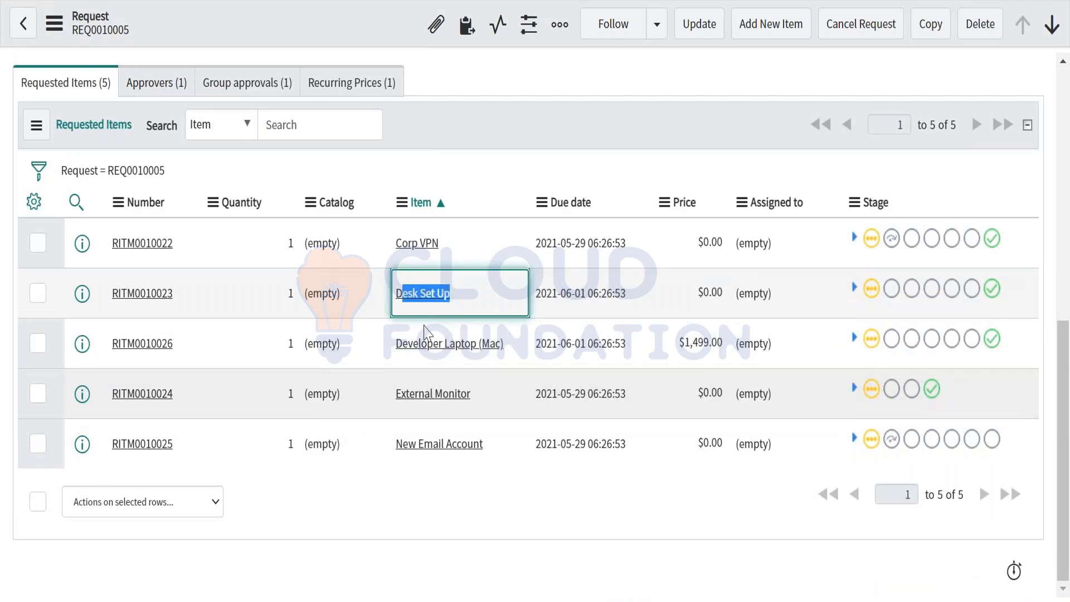
{"action": "left_click_drag", "start_coordinate": [485, 396], "coordinate": [396, 394]}
{"action": "left_click_drag", "start_coordinate": [494, 449], "coordinate": [418, 444]}
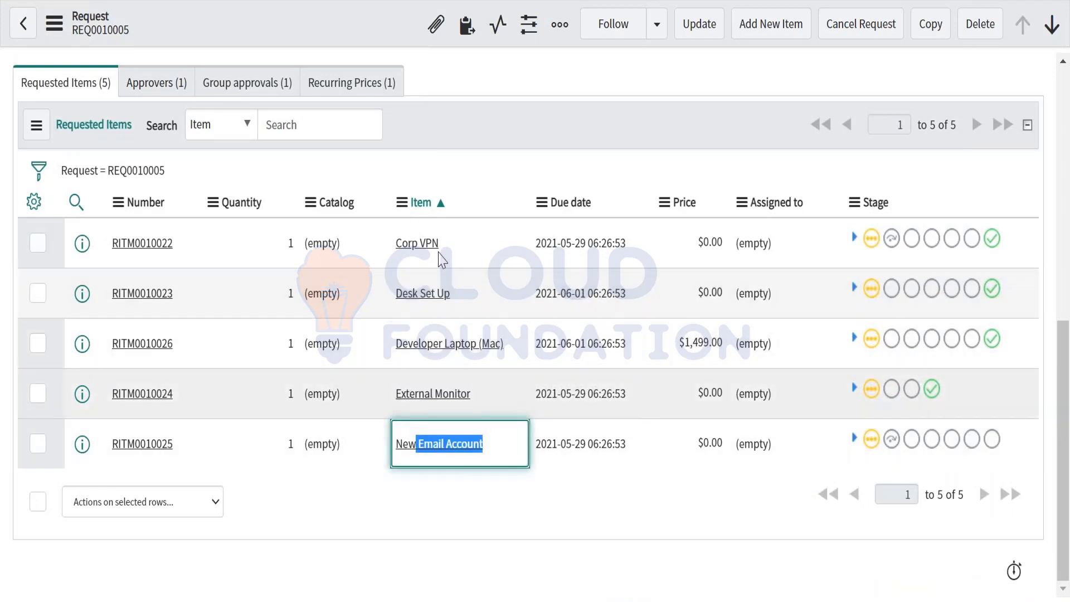
{"action": "left_click_drag", "start_coordinate": [449, 241], "coordinate": [333, 240]}
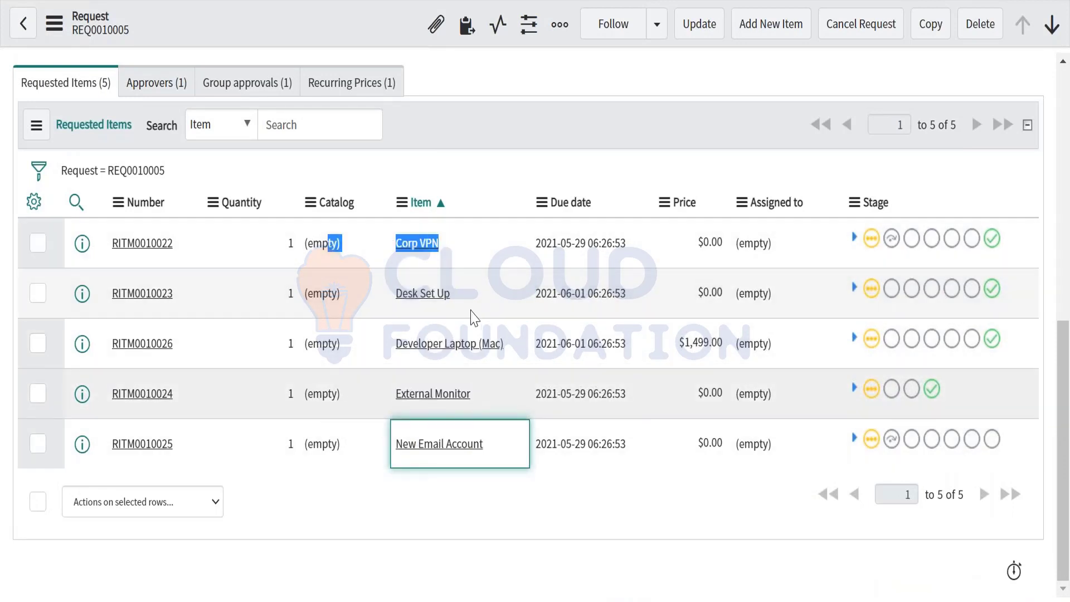
Check the request's number on its form and in the Requests list
{"action": "scroll", "coordinate": [412, 321], "scroll_direction": "up", "scroll_amount": 12}
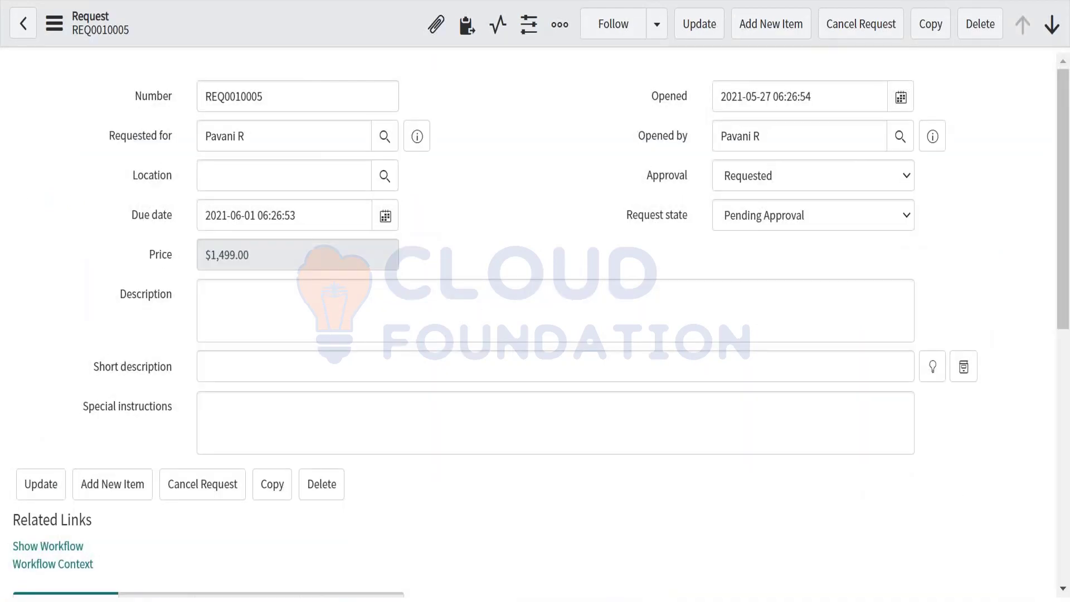
{"action": "left_click_drag", "start_coordinate": [310, 109], "coordinate": [206, 96]}
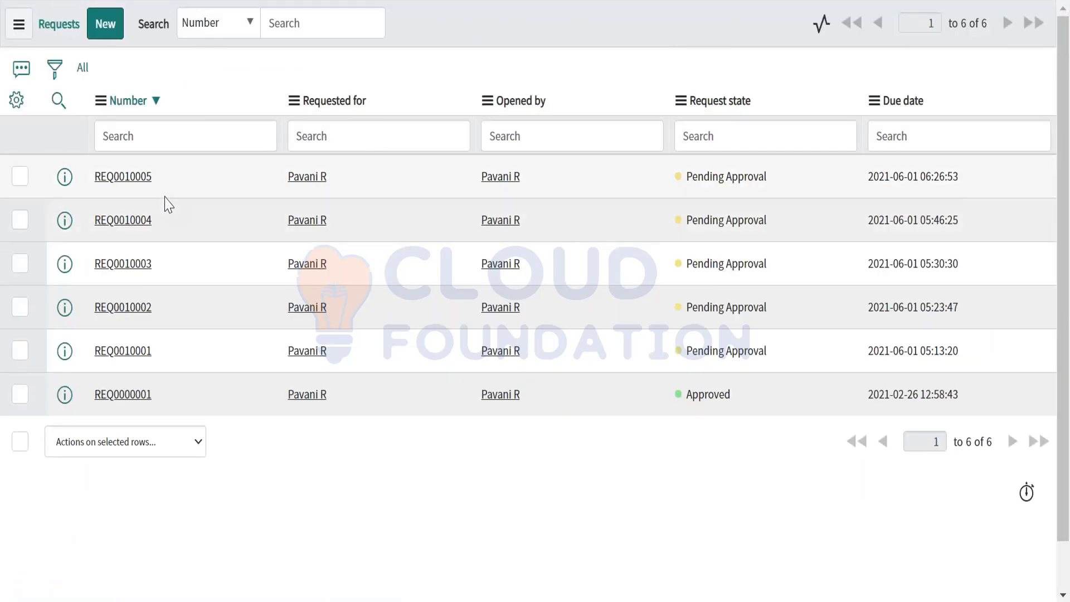
{"action": "left_click_drag", "start_coordinate": [152, 177], "coordinate": [95, 189]}
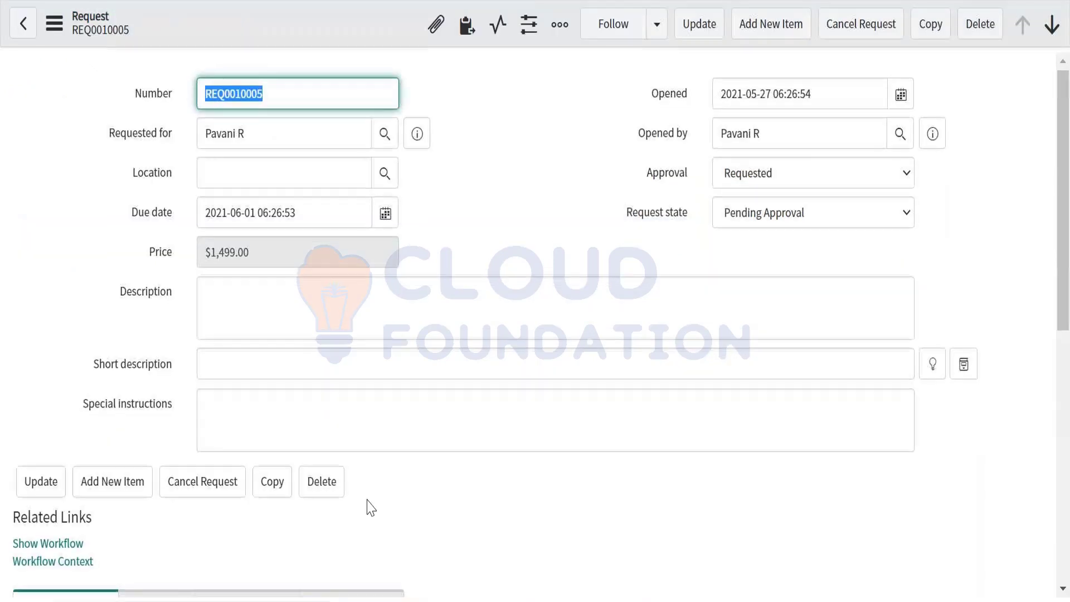
Review the request again and examine the individual number of each entry in its Requested Items list
{"action": "scroll", "coordinate": [366, 504], "scroll_direction": "down", "scroll_amount": 5}
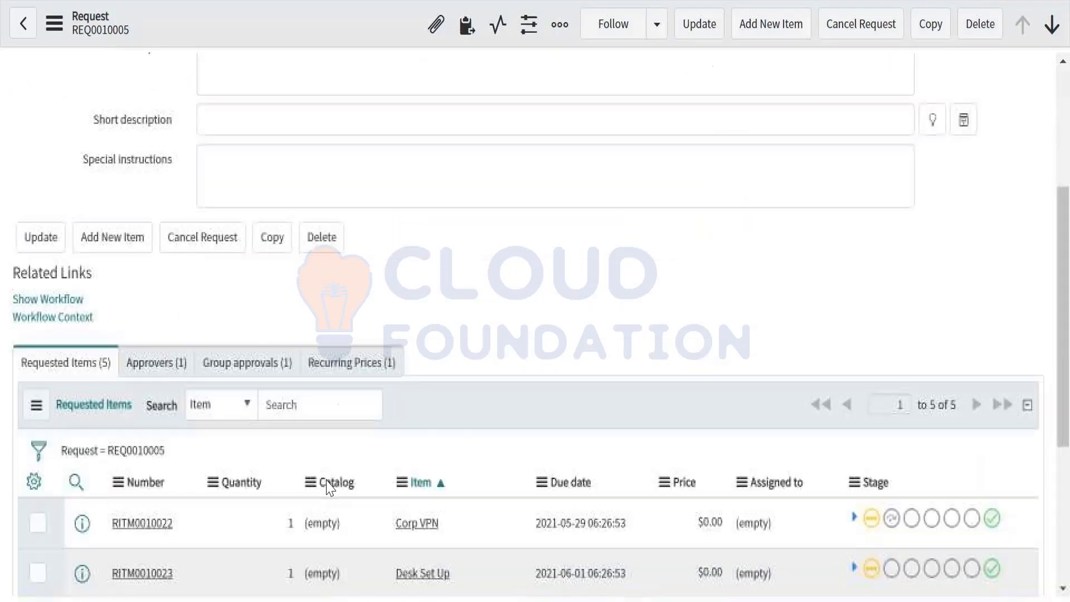
{"action": "scroll", "coordinate": [144, 473], "scroll_direction": "down", "scroll_amount": 1}
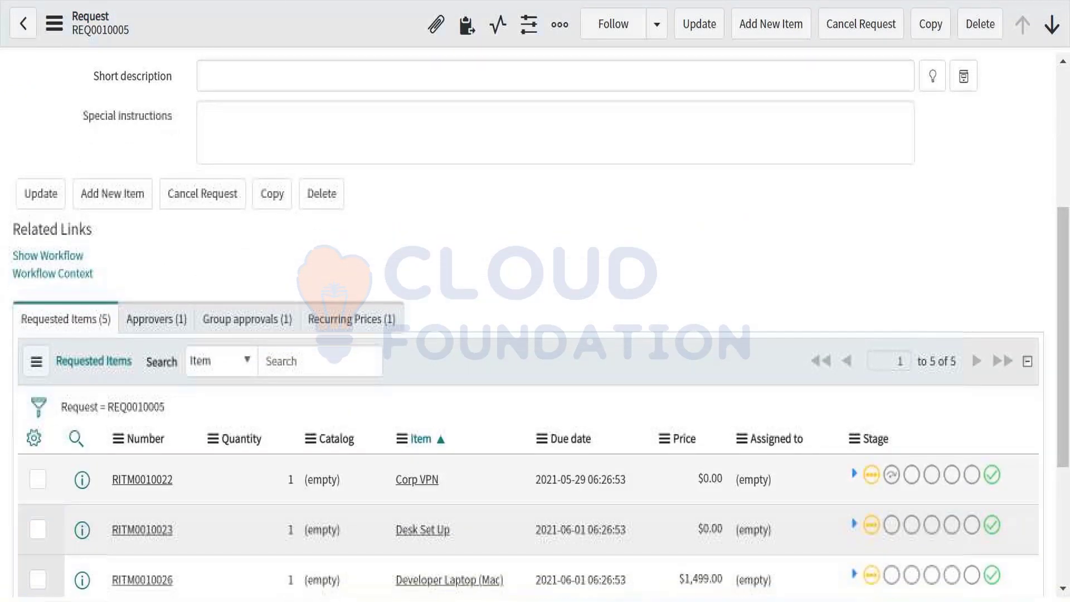
{"action": "scroll", "coordinate": [143, 473], "scroll_direction": "down", "scroll_amount": 5}
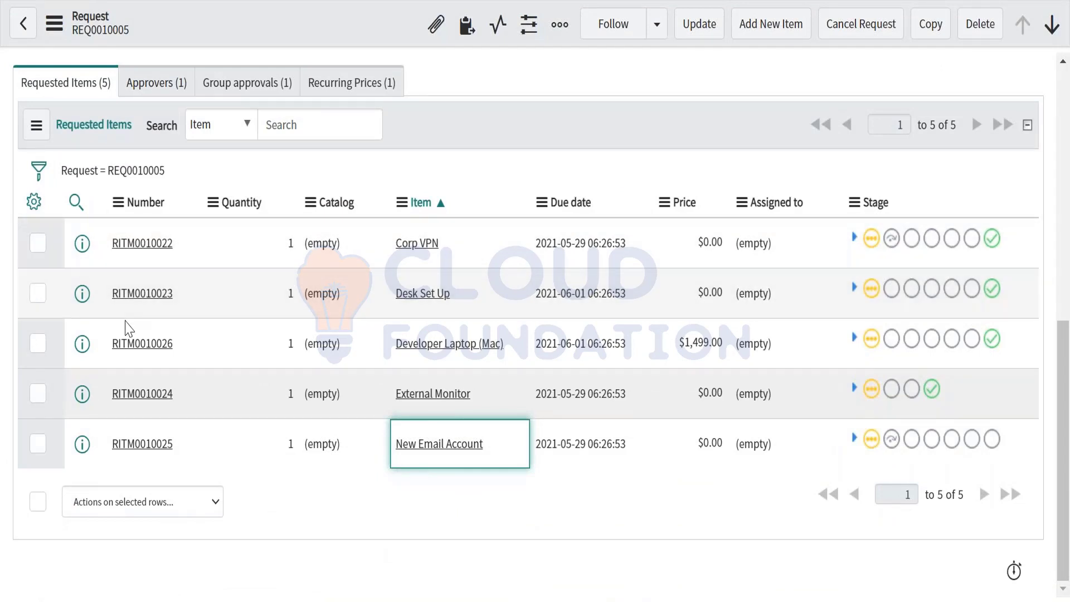
{"action": "double_click", "coordinate": [114, 245]}
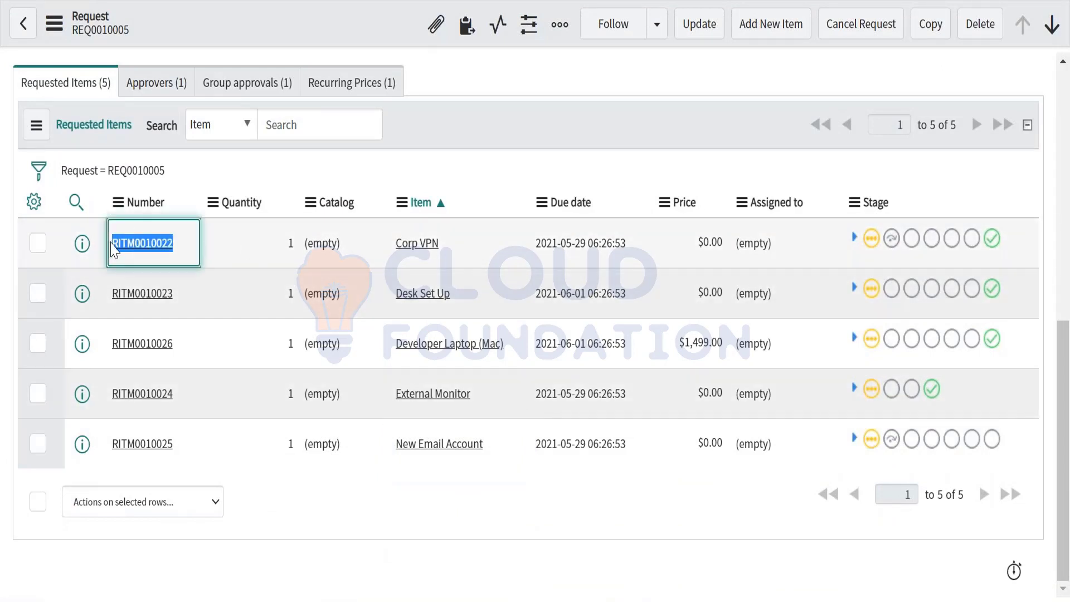
{"action": "left_click_drag", "start_coordinate": [175, 294], "coordinate": [100, 297]}
{"action": "left_click", "coordinate": [190, 354]}
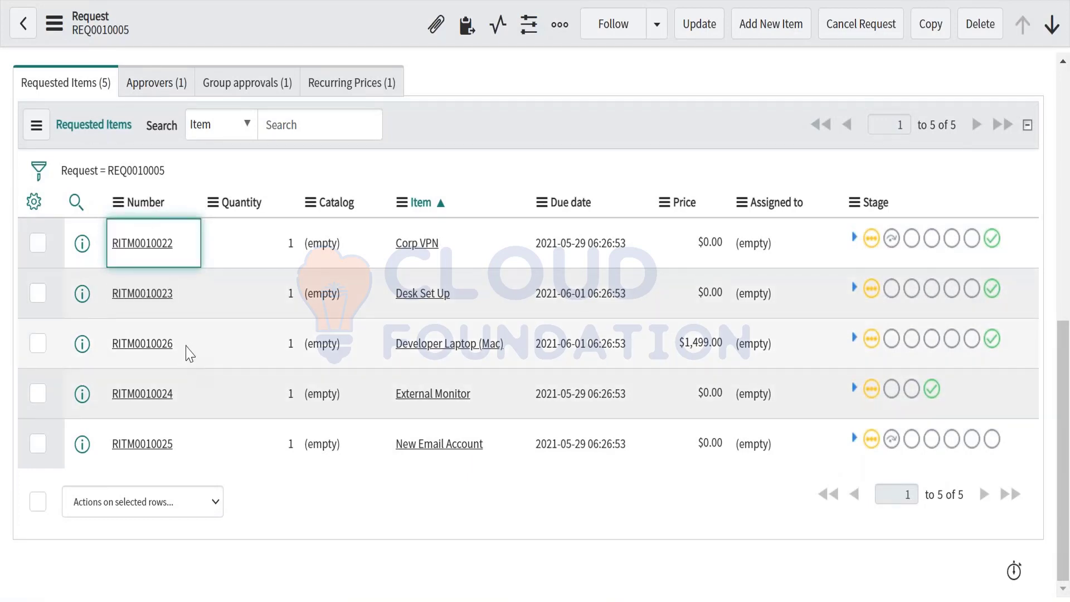
{"action": "left_click_drag", "start_coordinate": [190, 354], "coordinate": [100, 341]}
{"action": "left_click_drag", "start_coordinate": [172, 406], "coordinate": [114, 402]}
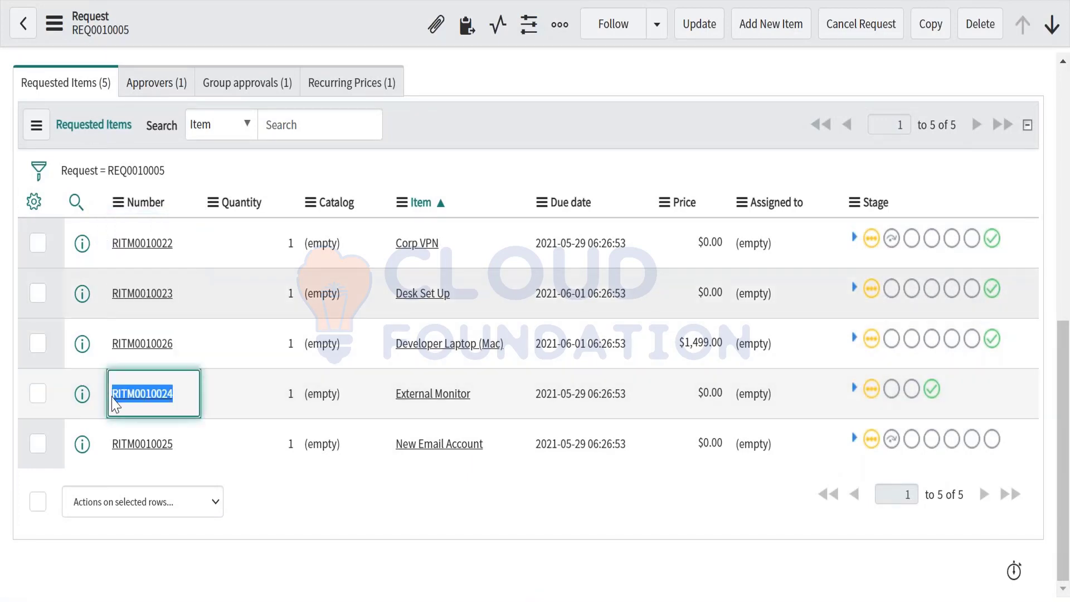
{"action": "left_click_drag", "start_coordinate": [179, 451], "coordinate": [99, 458]}
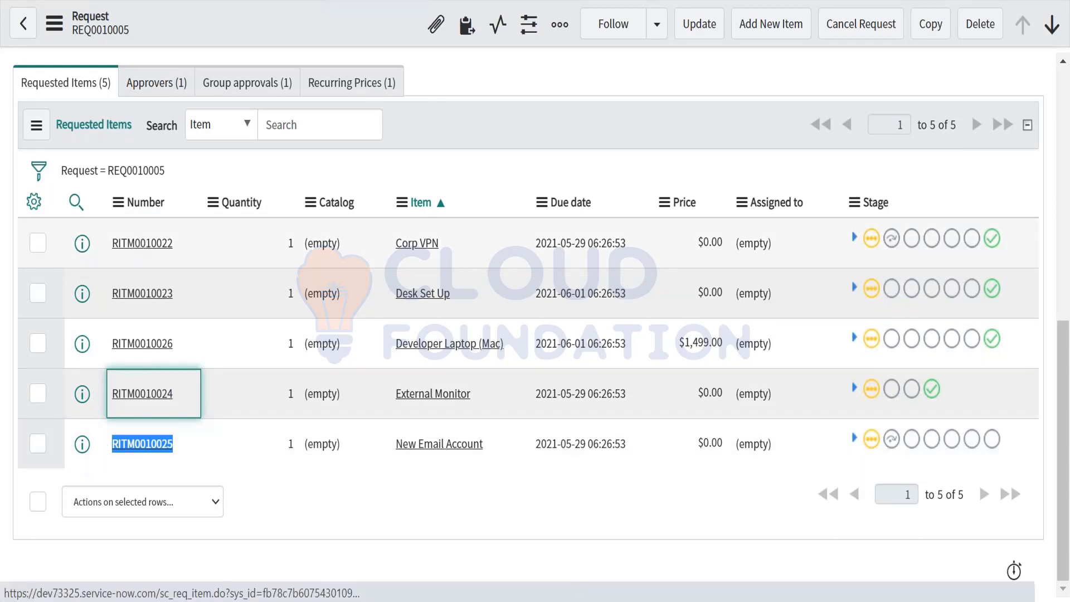
Open the Corp VPN requested item and check its Catalog Tasks and Approvers lists
{"action": "left_click", "coordinate": [142, 243]}
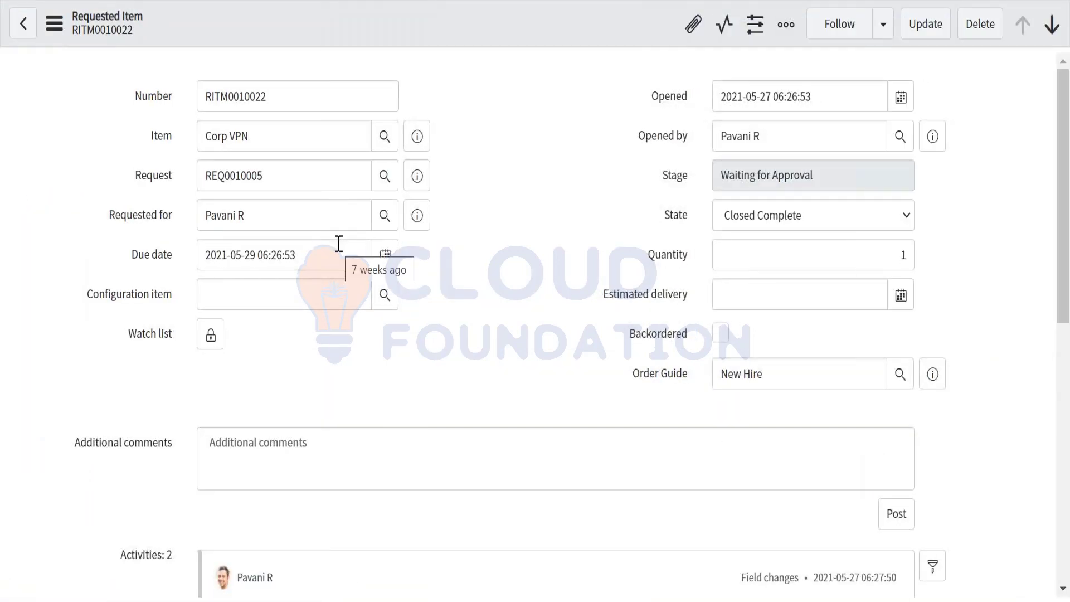
{"action": "scroll", "coordinate": [337, 241], "scroll_direction": "down", "scroll_amount": 10}
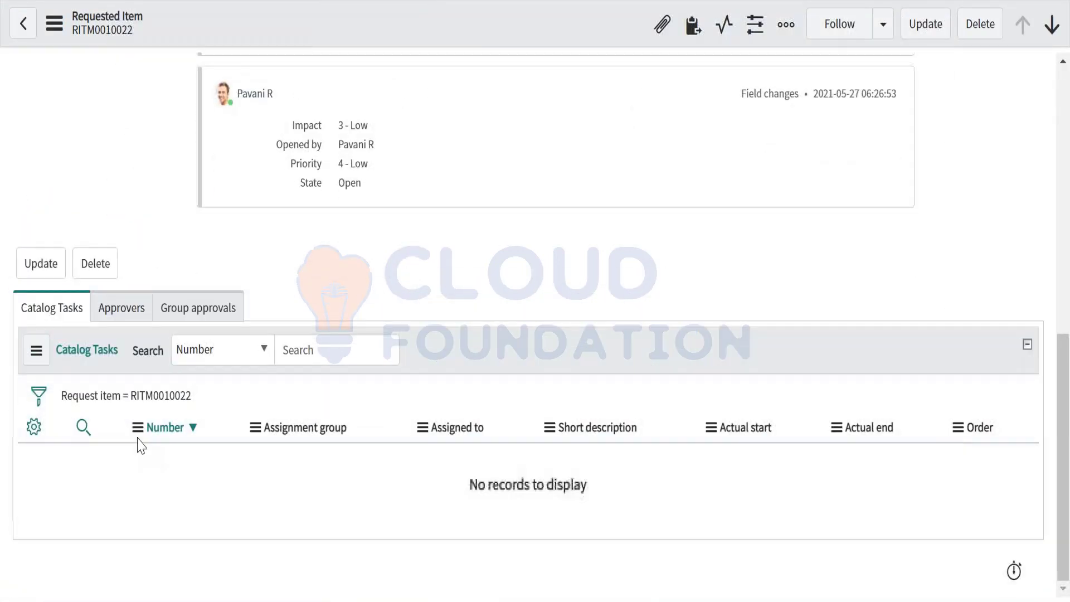
{"action": "left_click", "coordinate": [122, 312]}
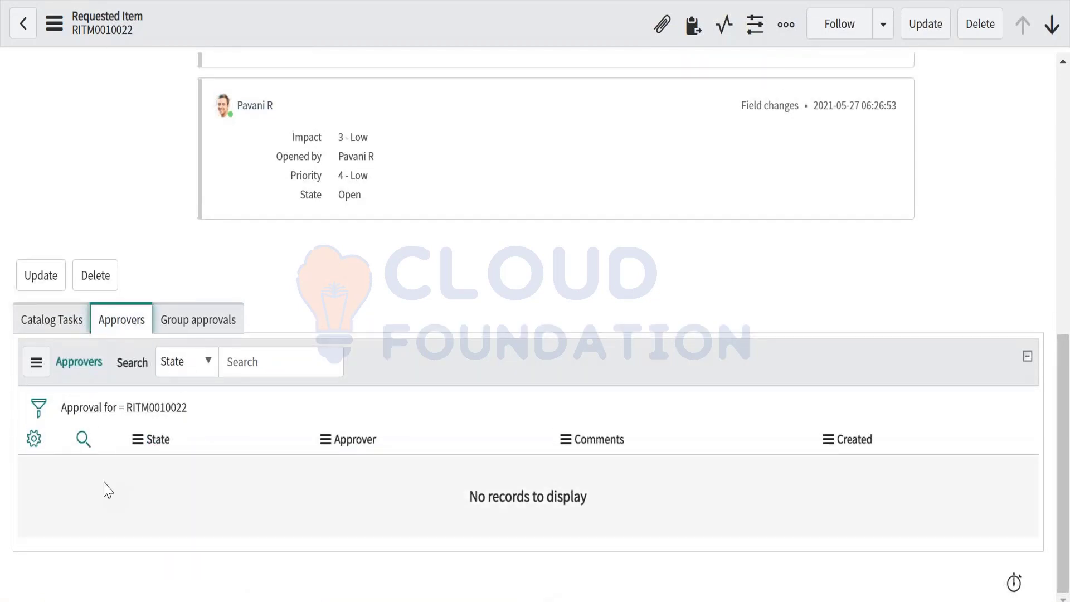
{"action": "scroll", "coordinate": [193, 405], "scroll_direction": "up", "scroll_amount": 8}
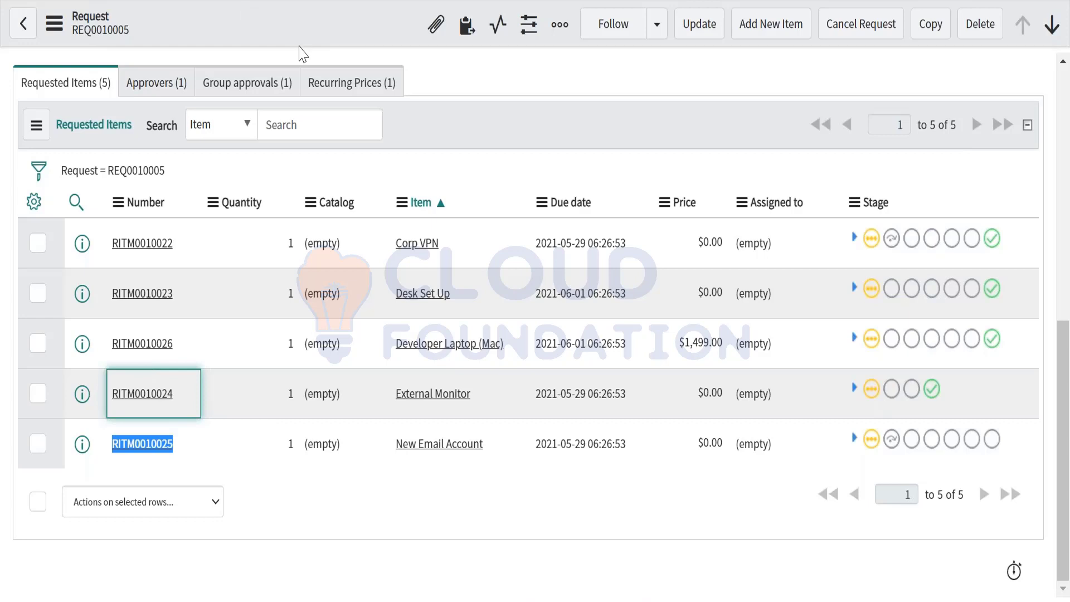
Show the Group approvals related list of the parent request
{"action": "left_click", "coordinate": [276, 2]}
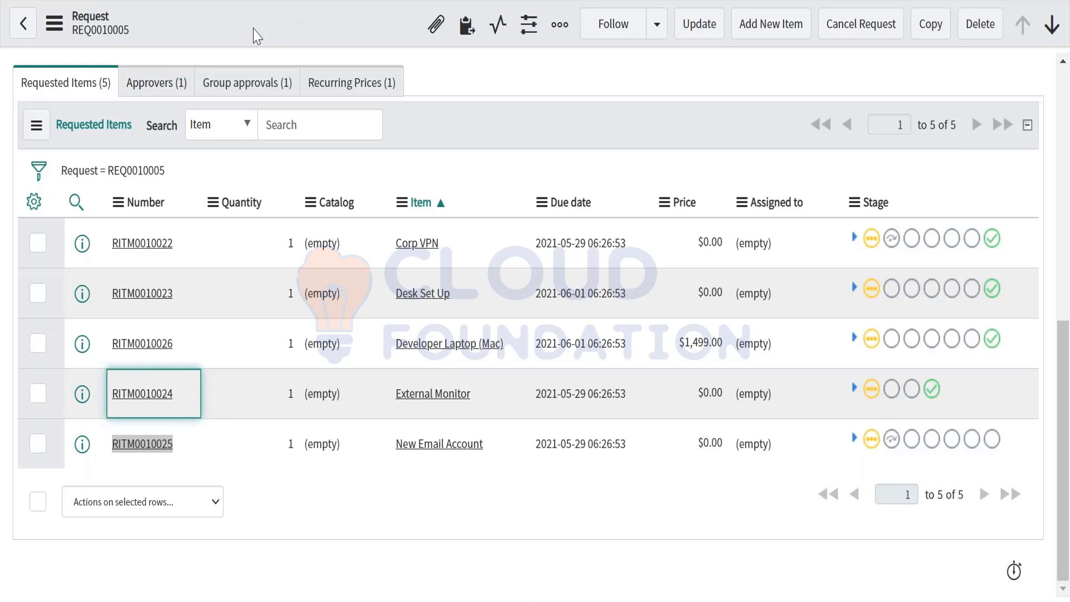
{"action": "left_click", "coordinate": [285, 78]}
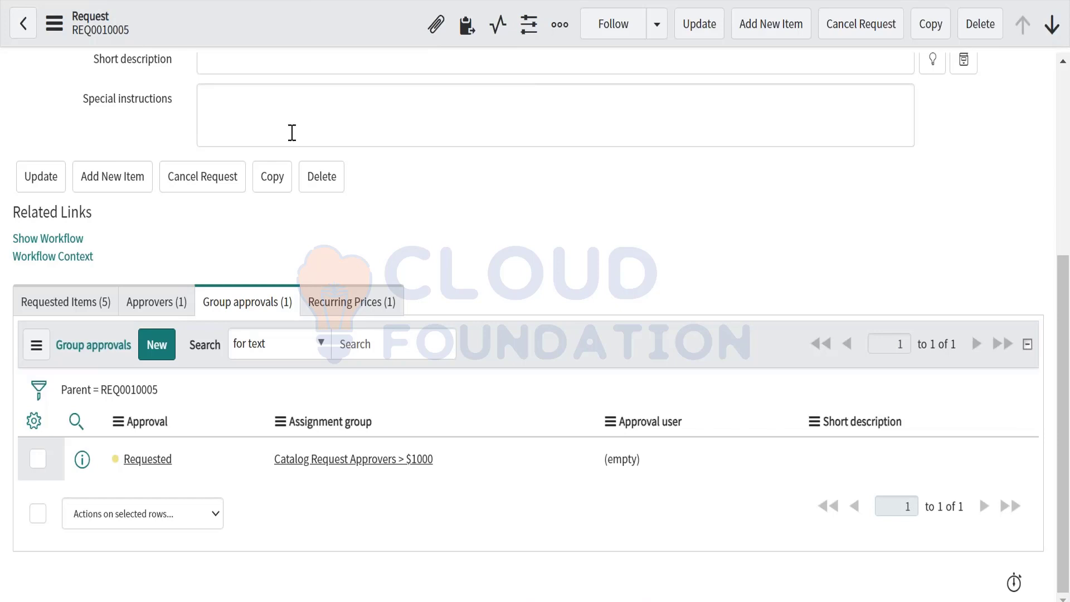
{"action": "left_click", "coordinate": [262, 105]}
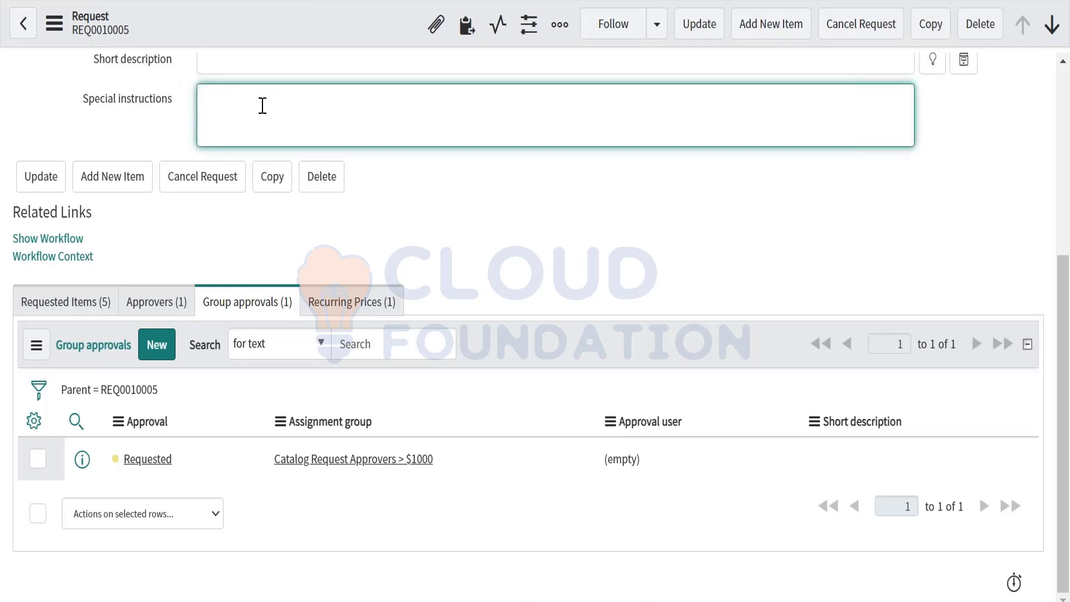
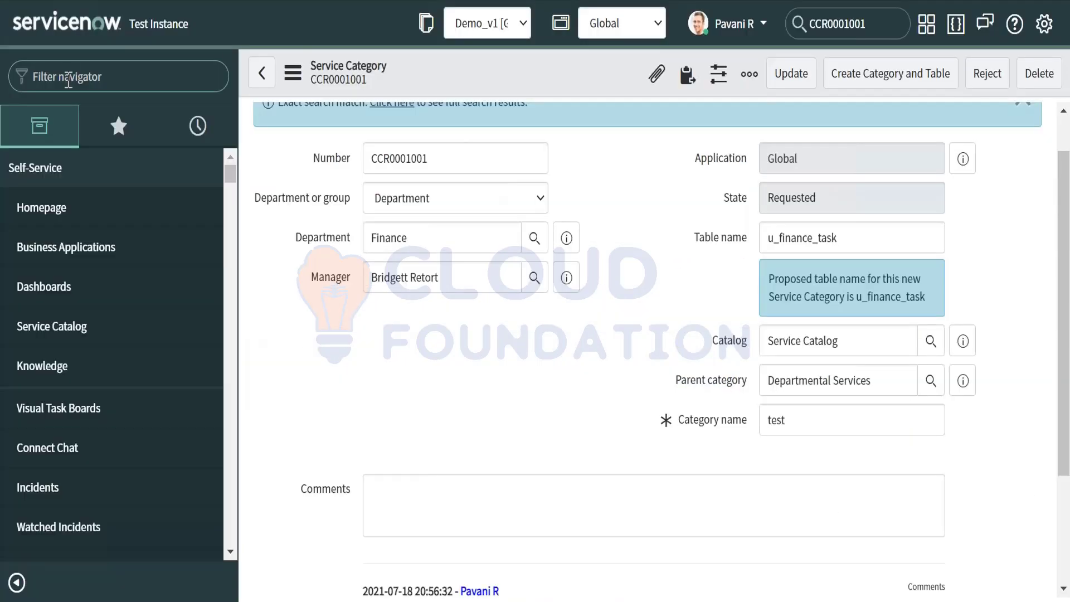
Open the record list of the Incident table from the navigator filter with Incident.LIST
{"action": "left_click", "coordinate": [68, 81]}
{"action": "left_click", "coordinate": [111, 74]}
{"action": "left_click", "coordinate": [80, 76]}
{"action": "type", "text": "Incident"}
{"action": "key", "text": "BackSpace"}
{"action": "key", "text": "BackSpace"}
{"action": "type", "text": "nt,"}
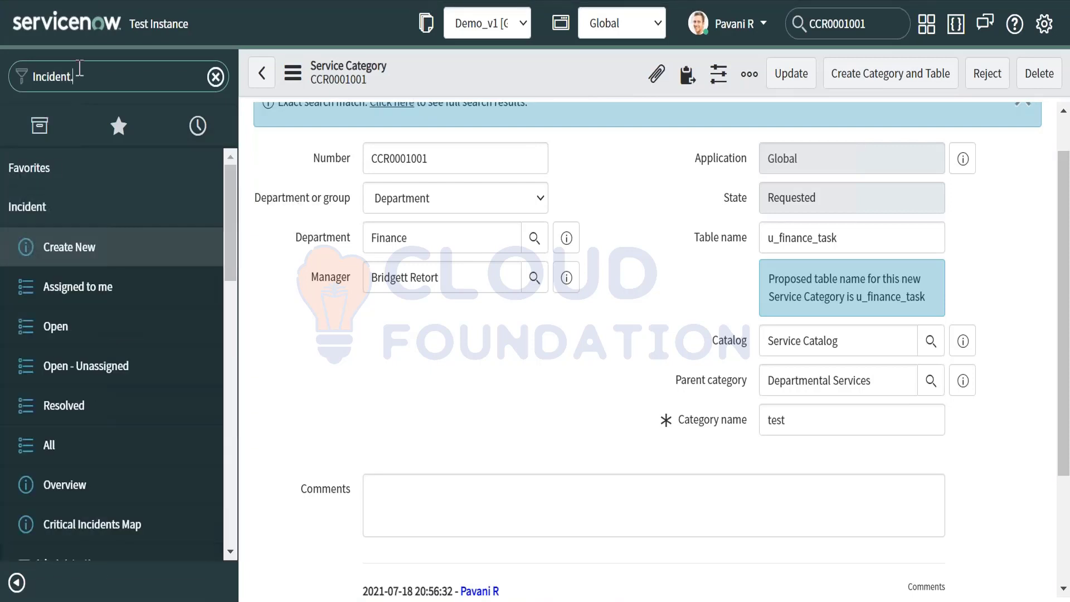
{"action": "type", "text": "LOST"}
{"action": "key", "text": "BackSpace"}
{"action": "key", "text": "BackSpace"}
{"action": "key", "text": "BackSpace"}
{"action": "type", "text": "IST"}
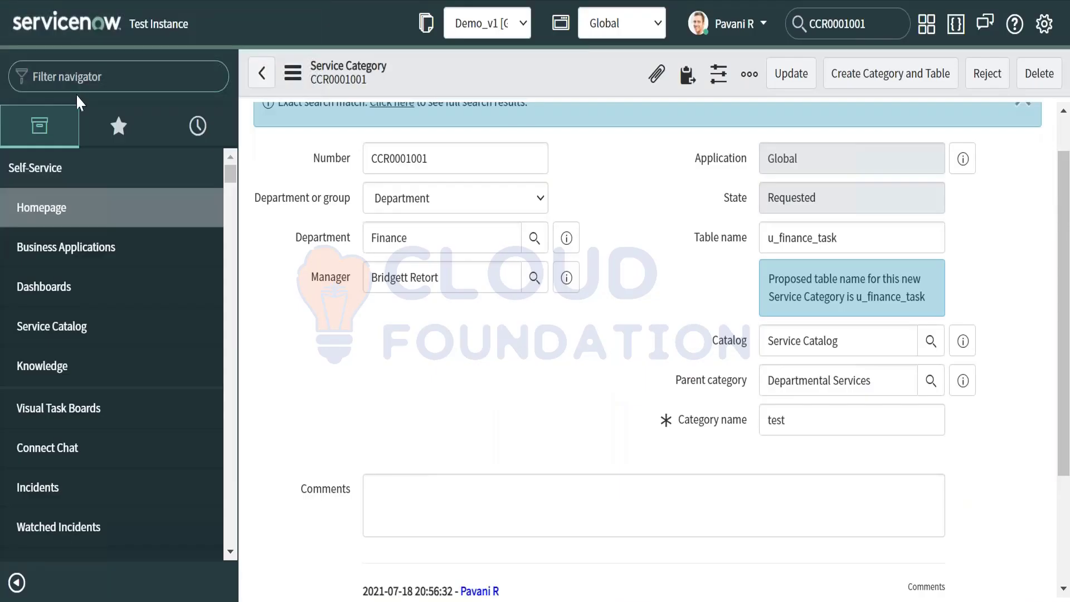
Open the Service Portal home page from the navigator filter with "sp" and examine its Request Something section
{"action": "left_click", "coordinate": [78, 85]}
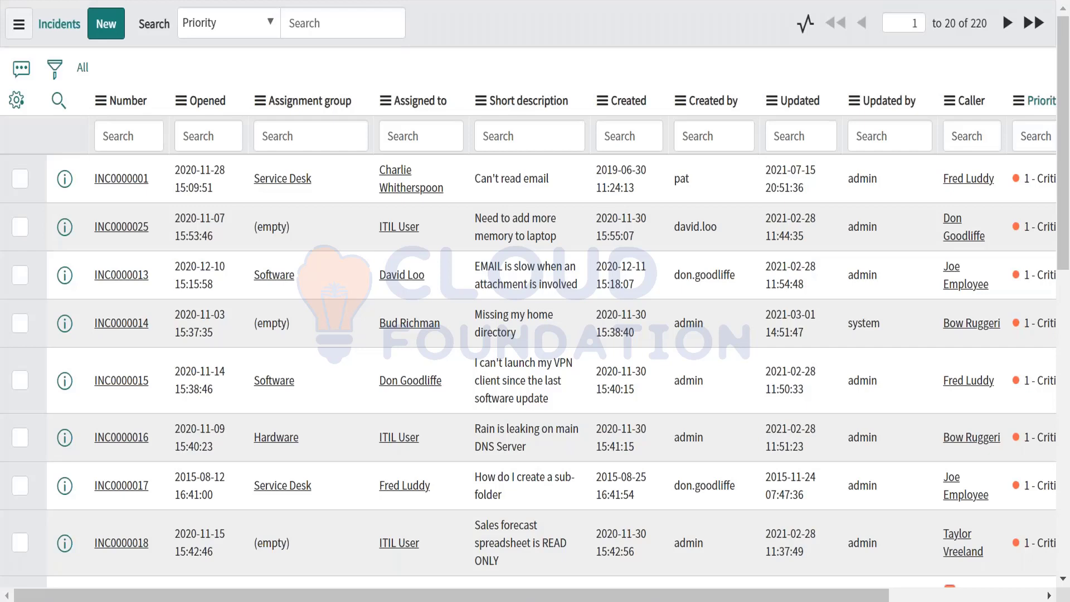
{"action": "type", "text": "sp"}
{"action": "key", "text": "Return"}
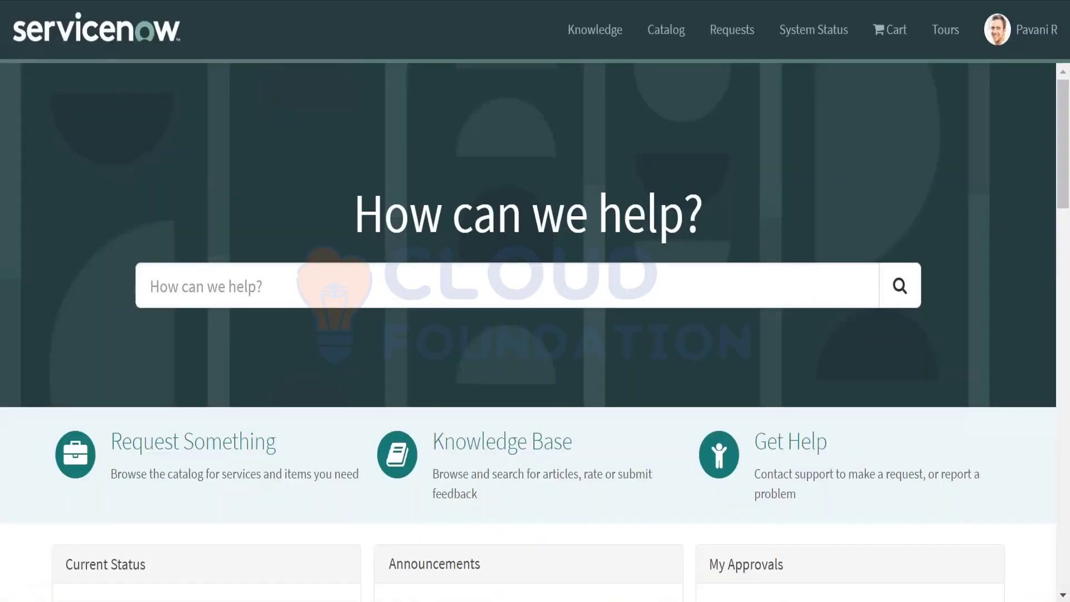
{"action": "scroll", "coordinate": [364, 365], "scroll_direction": "down", "scroll_amount": 3}
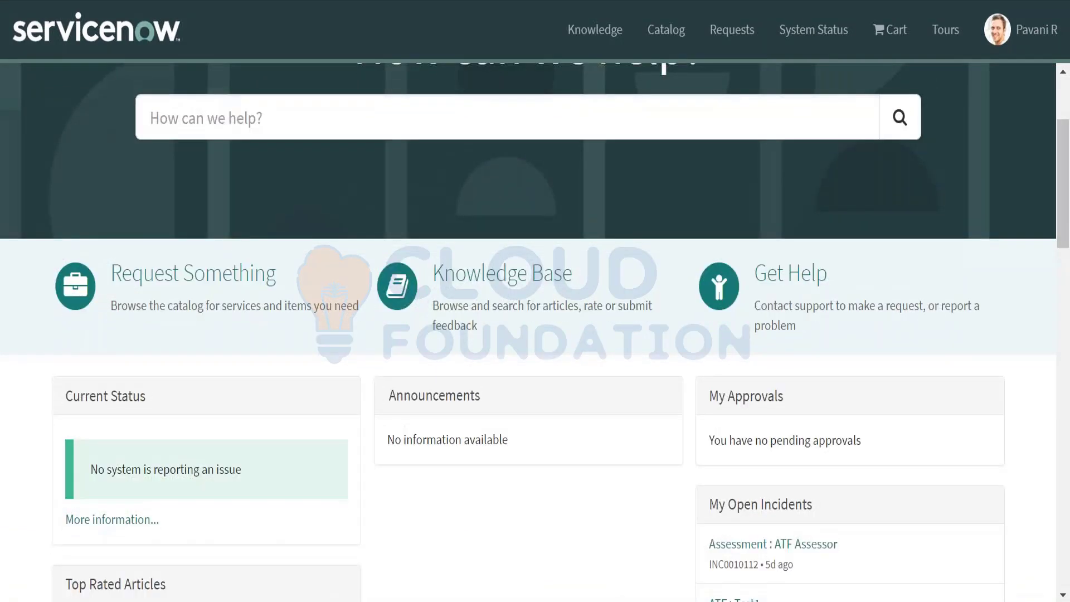
{"action": "left_click", "coordinate": [234, 298]}
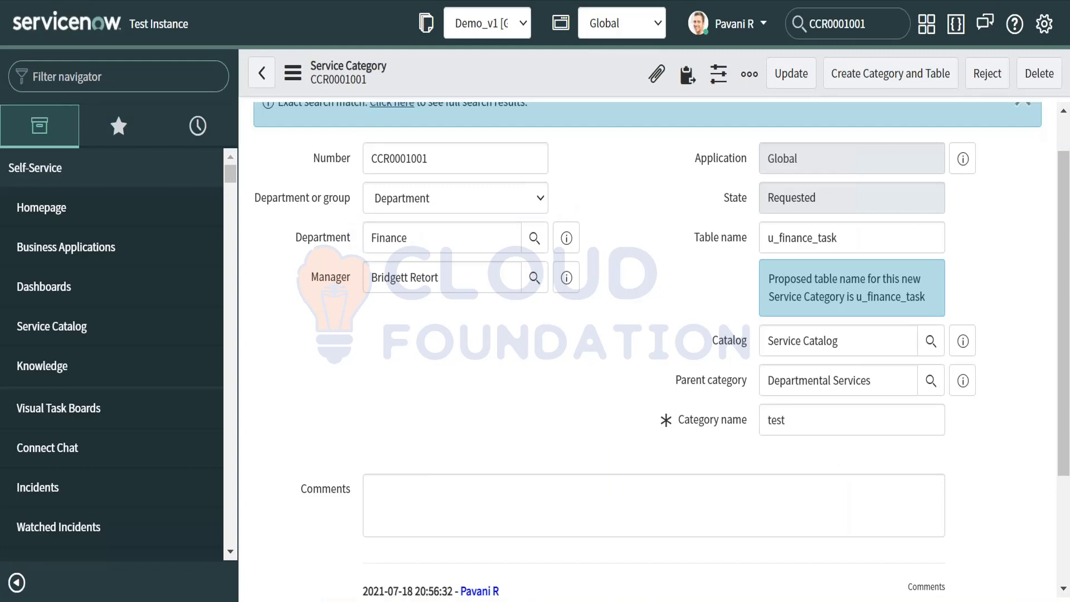
Find Record Producers by filtering the navigator for "record producer", and start a new record producer
{"action": "type", "text": "record prodc"}
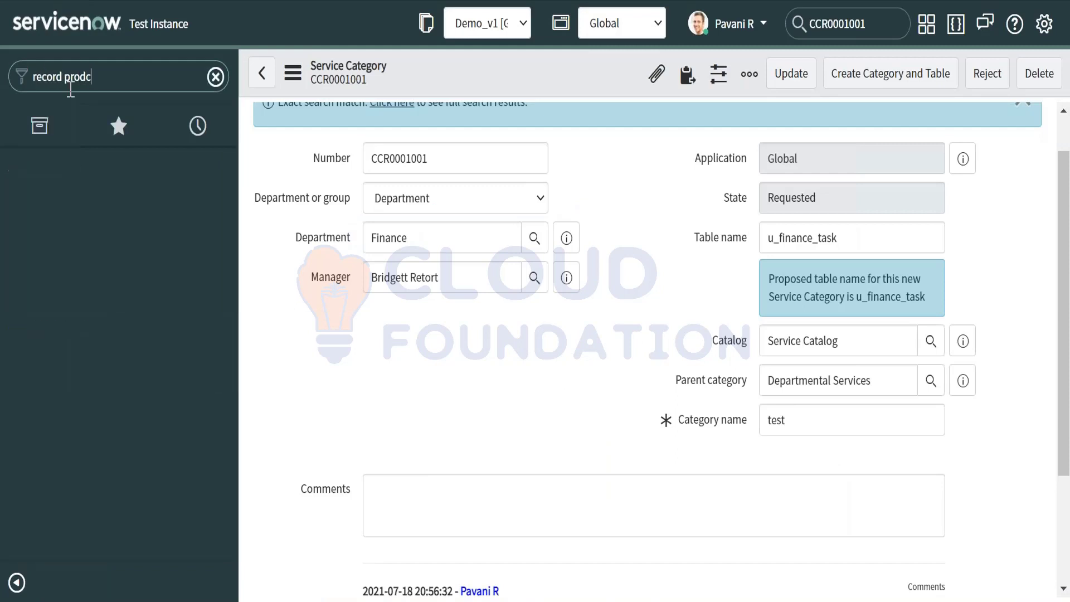
{"action": "key", "text": "BackSpace"}
{"action": "type", "text": "ucer"}
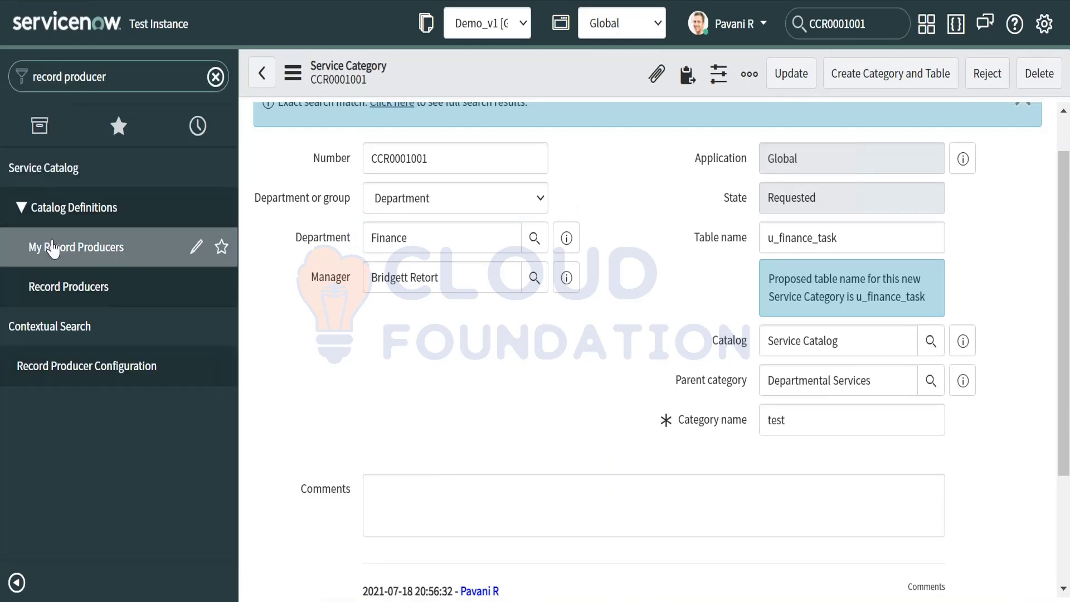
{"action": "left_click", "coordinate": [51, 287]}
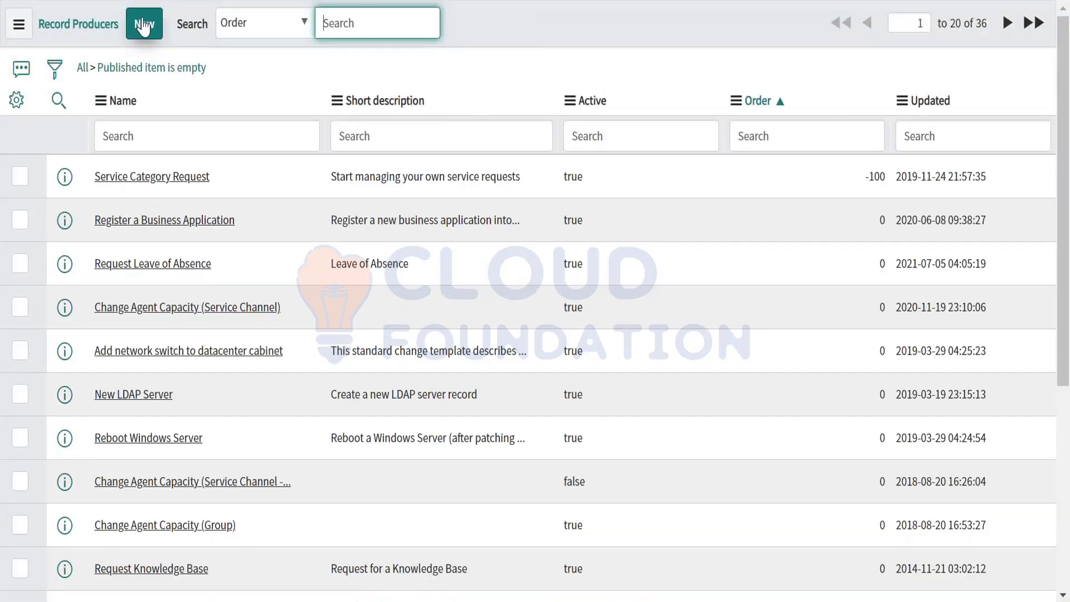
{"action": "left_click", "coordinate": [143, 26]}
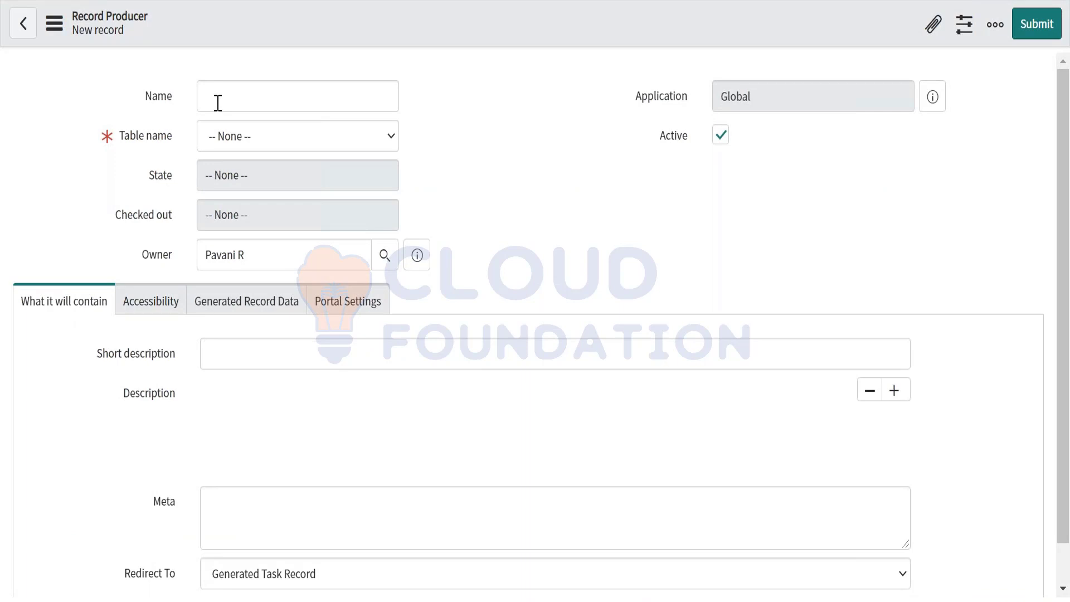
Name the new record producer "Accessories LIst"
{"action": "left_click", "coordinate": [218, 103]}
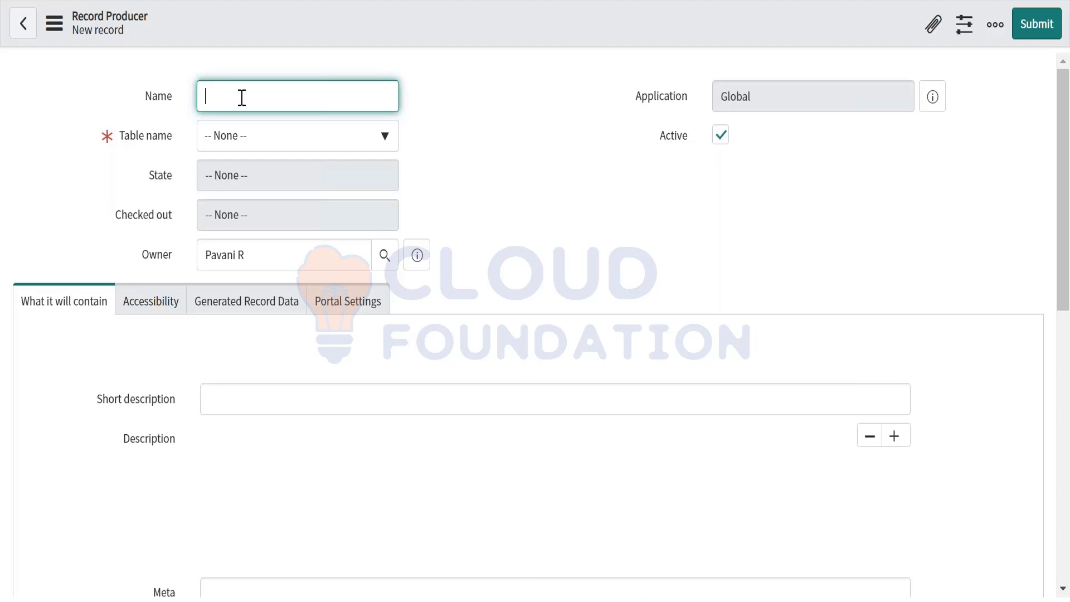
{"action": "type", "text": "Acce"}
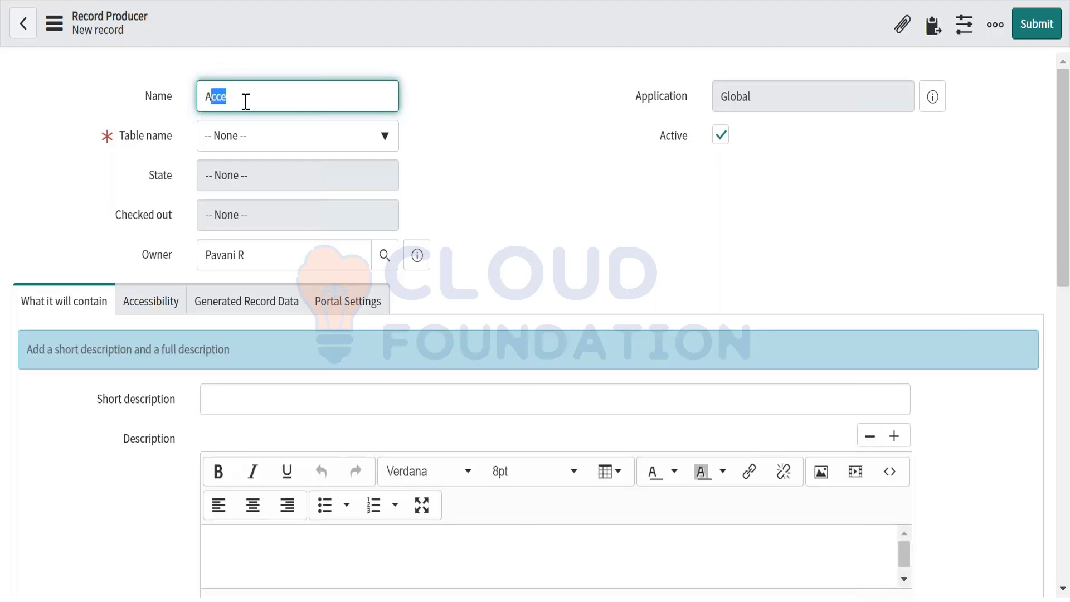
{"action": "double_click", "coordinate": [245, 102]}
{"action": "key", "text": "BackSpace"}
{"action": "type", "text": "Accessories LIst"}
Set the record producer's table name to Quick Message [sys_email_canned_message]
{"action": "left_click", "coordinate": [231, 150]}
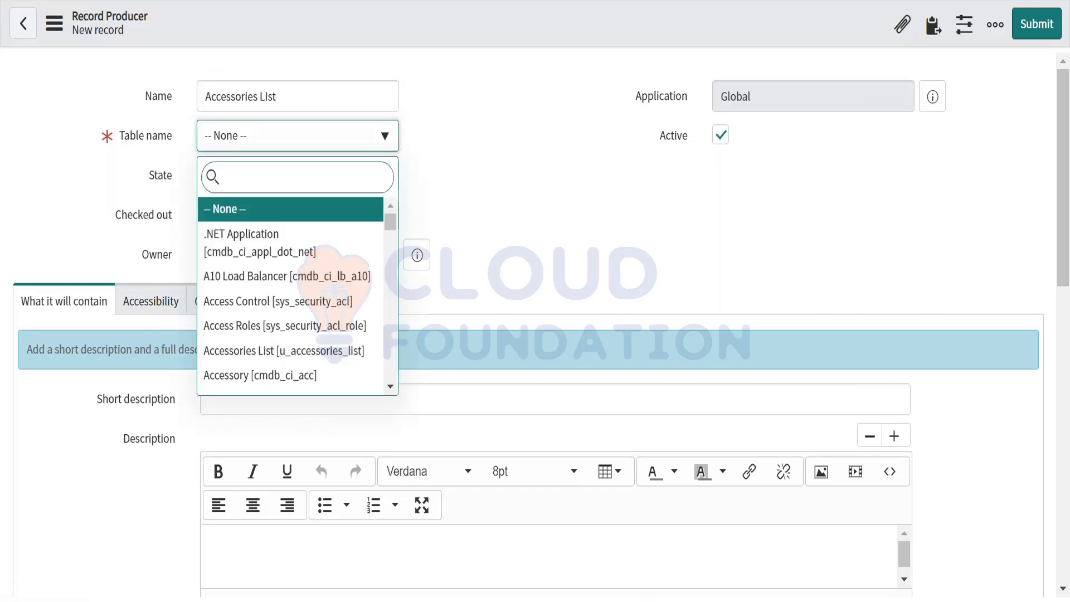
{"action": "left_click_drag", "start_coordinate": [390, 235], "coordinate": [390, 333]}
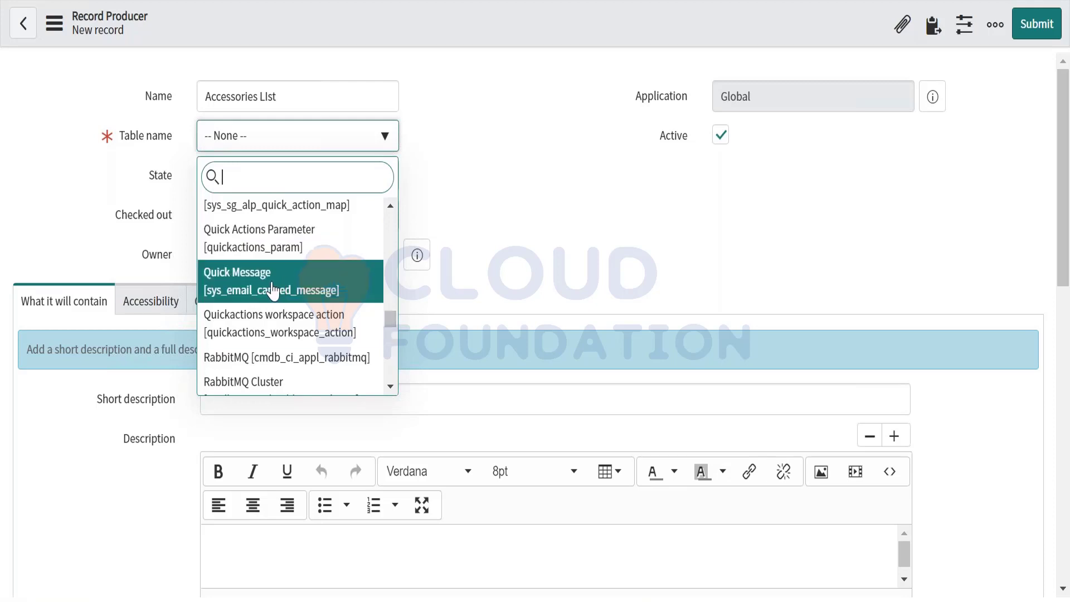
{"action": "left_click", "coordinate": [272, 290]}
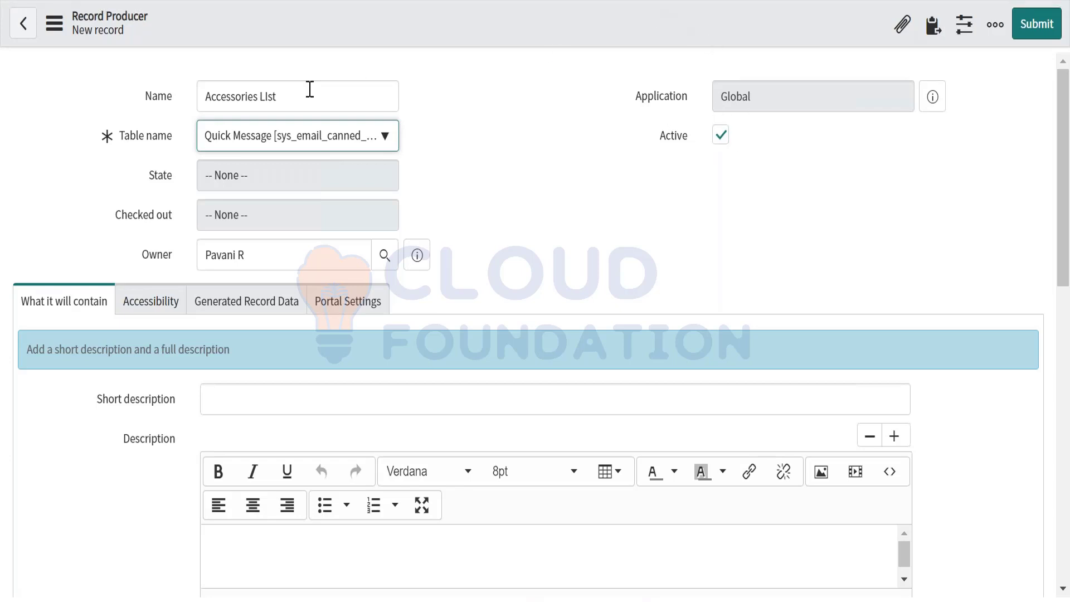
Search the record producer's Table name choices for "ACcess list"
{"action": "left_click_drag", "start_coordinate": [308, 89], "coordinate": [202, 95]}
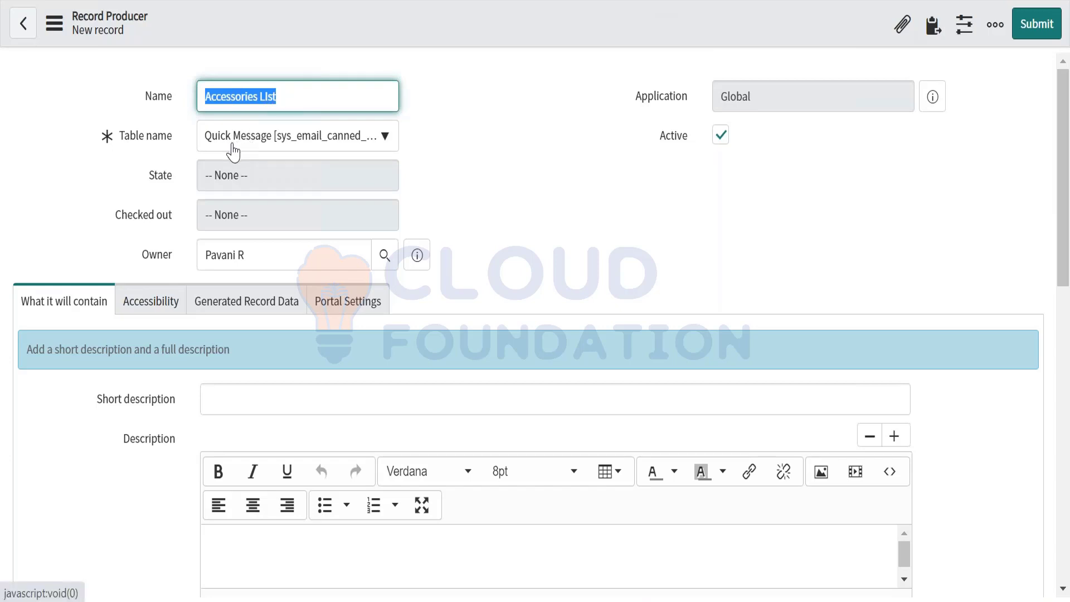
{"action": "left_click", "coordinate": [300, 143]}
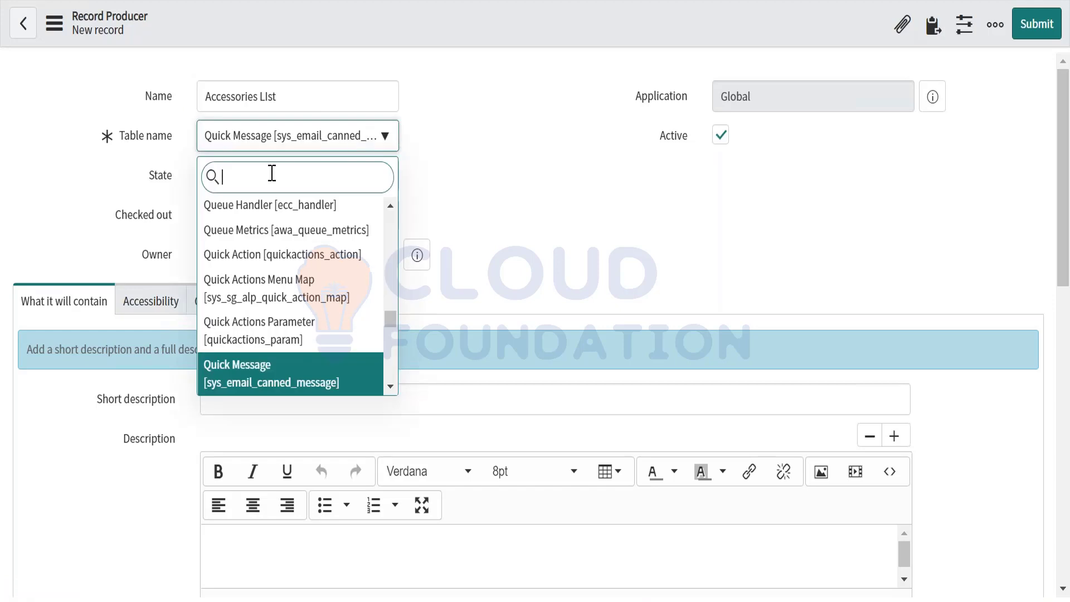
{"action": "type", "text": "ACcess lis"}
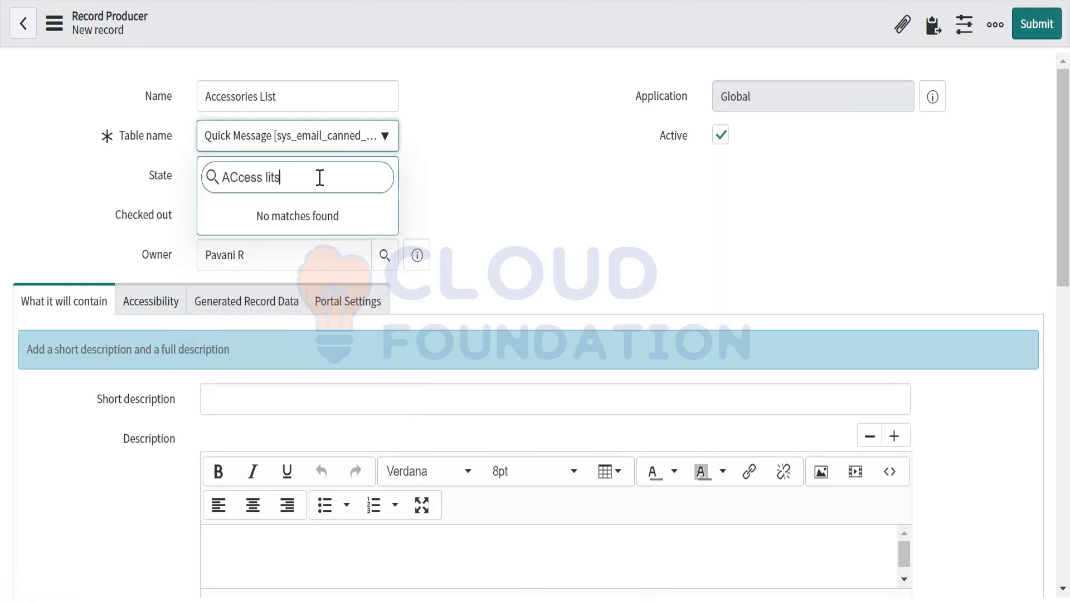
{"action": "key", "text": "BackSpace"}
{"action": "key", "text": "BackSpace"}
{"action": "key", "text": "BackSpace"}
{"action": "type", "text": "ist"}
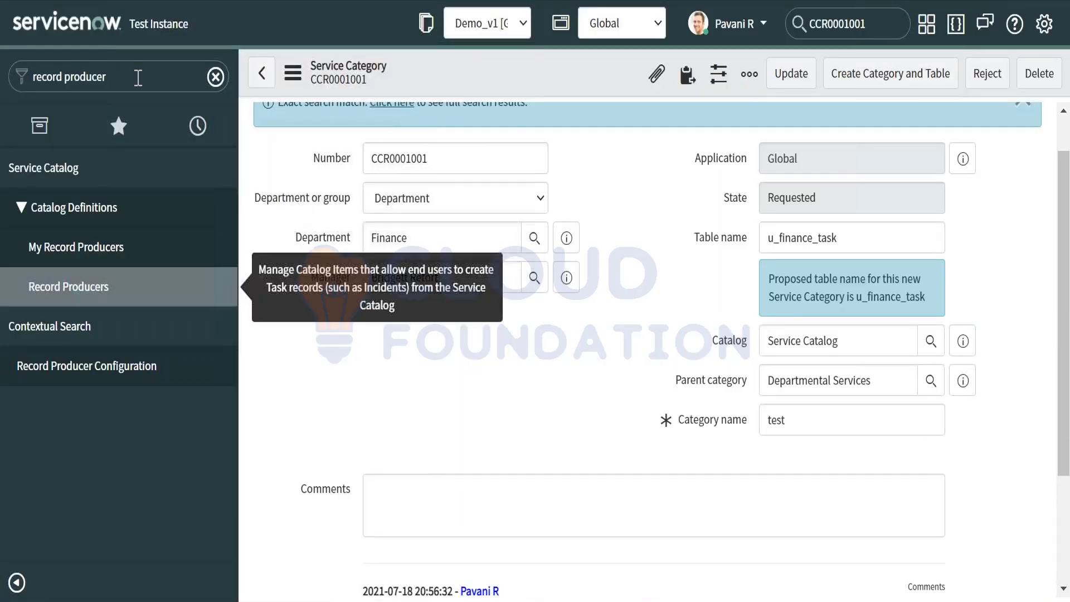
{"action": "type", "text": "Cate it"}
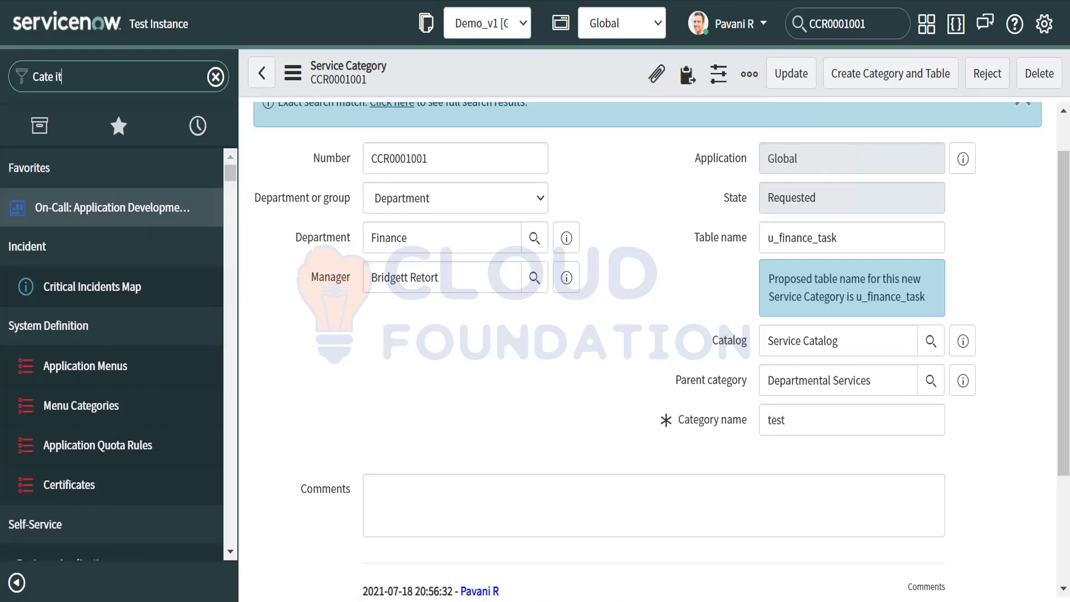
{"action": "key", "text": "BackSpace"}
{"action": "key", "text": "BackSpace"}
{"action": "key", "text": "BackSpace"}
{"action": "key", "text": "BackSpace"}
{"action": "key", "text": "BackSpace"}
{"action": "type", "text": "a"}
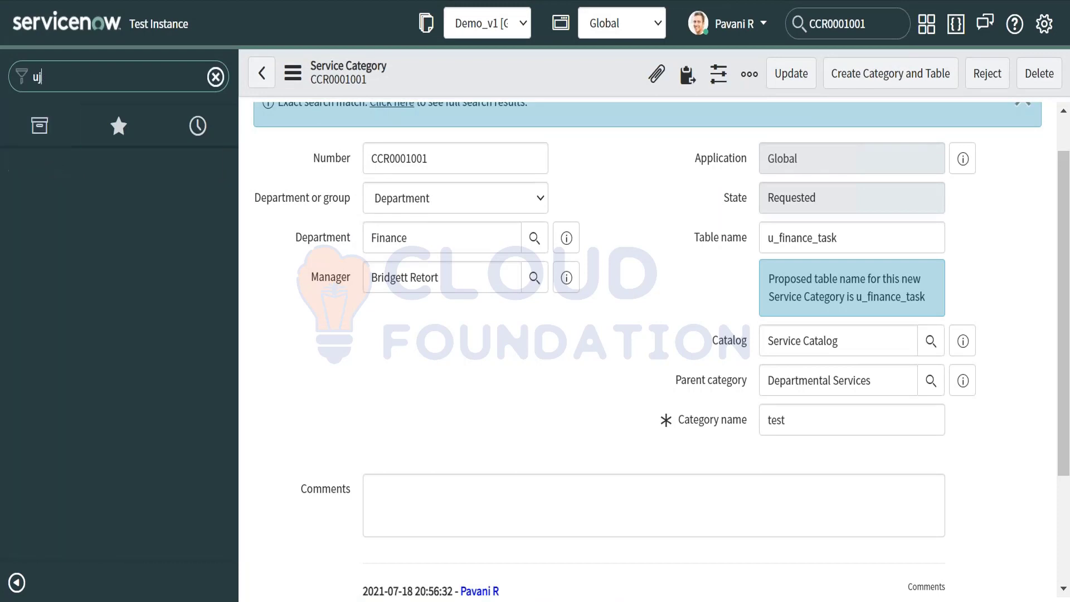
{"action": "key", "text": "BackSpace"}
Find Maintain Items by filtering the navigator for "in item", and start a new catalog item
{"action": "type", "text": "in item"}
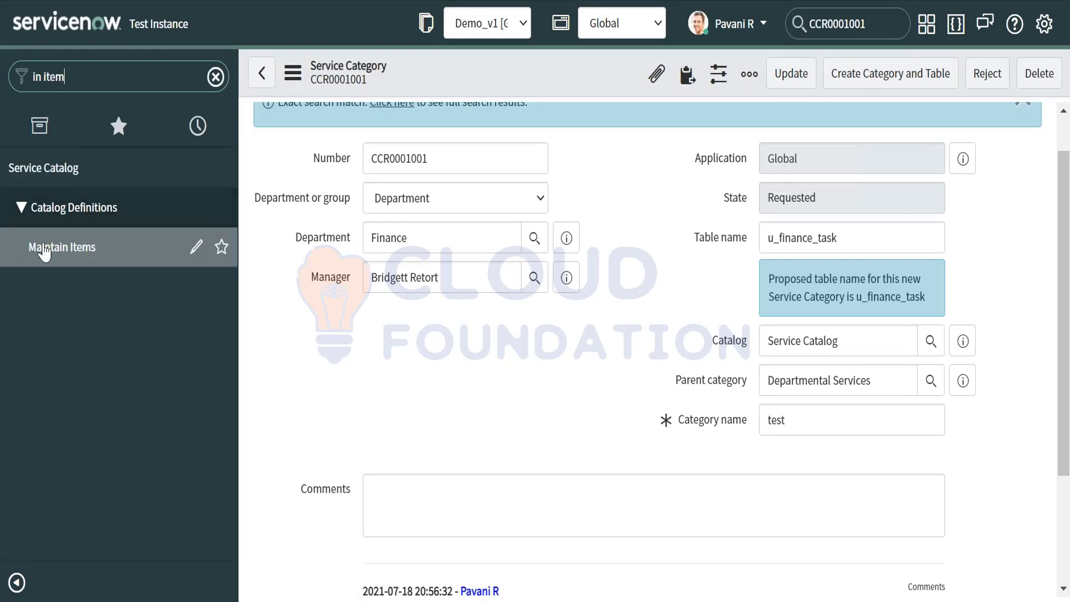
{"action": "left_click", "coordinate": [92, 254]}
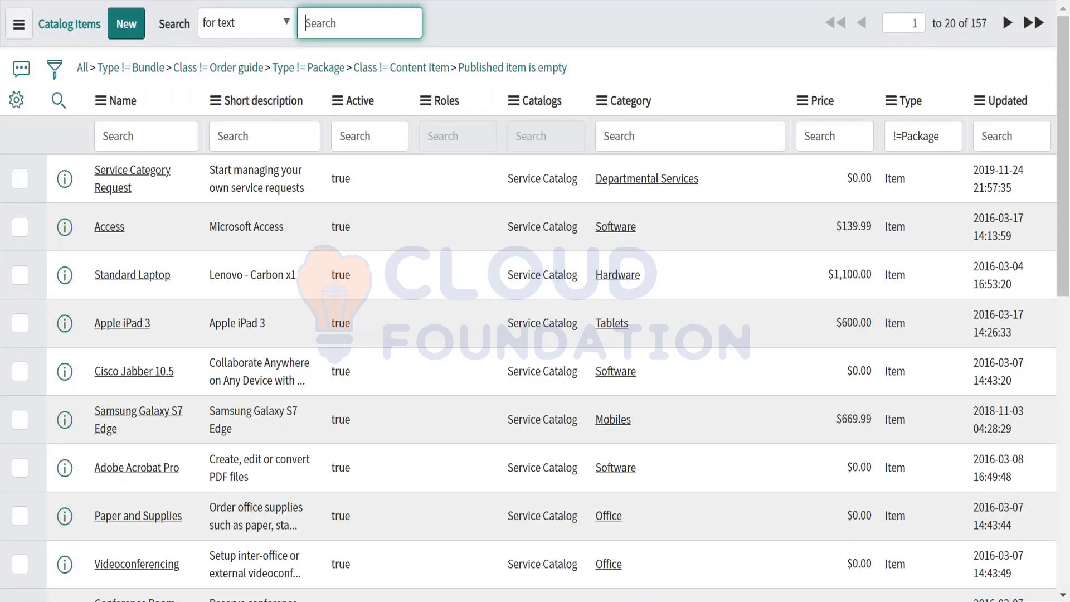
{"action": "left_click", "coordinate": [128, 34]}
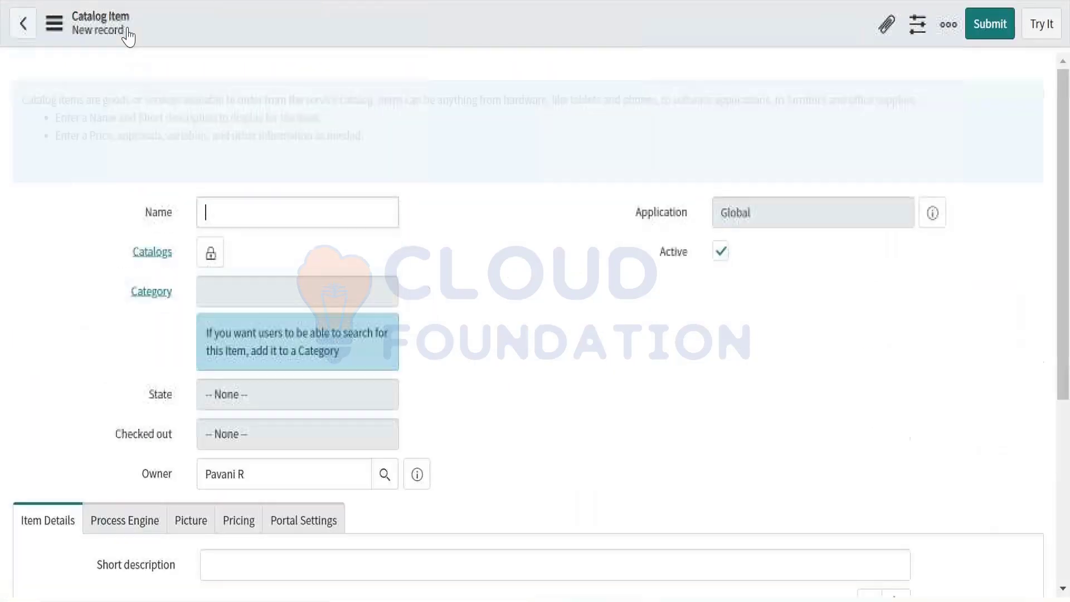
Name the new catalog item "Access list"
{"action": "left_click", "coordinate": [228, 218]}
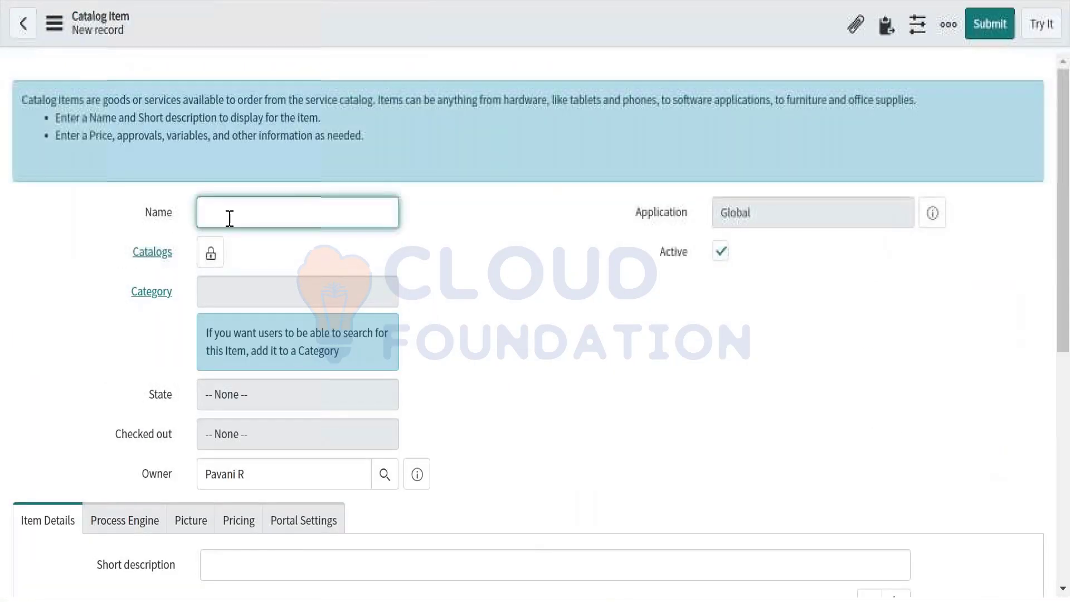
{"action": "type", "text": "Access "}
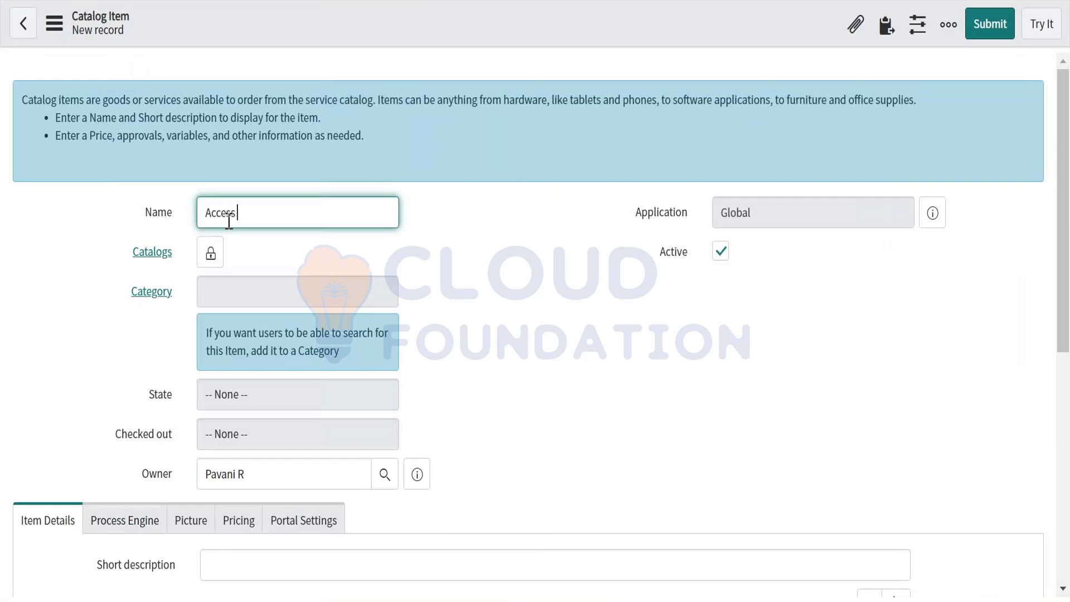
{"action": "type", "text": "list"}
Look through the new catalog item form, from the Name and Category fields to the Item Details section
{"action": "scroll", "coordinate": [393, 403], "scroll_direction": "down", "scroll_amount": 1}
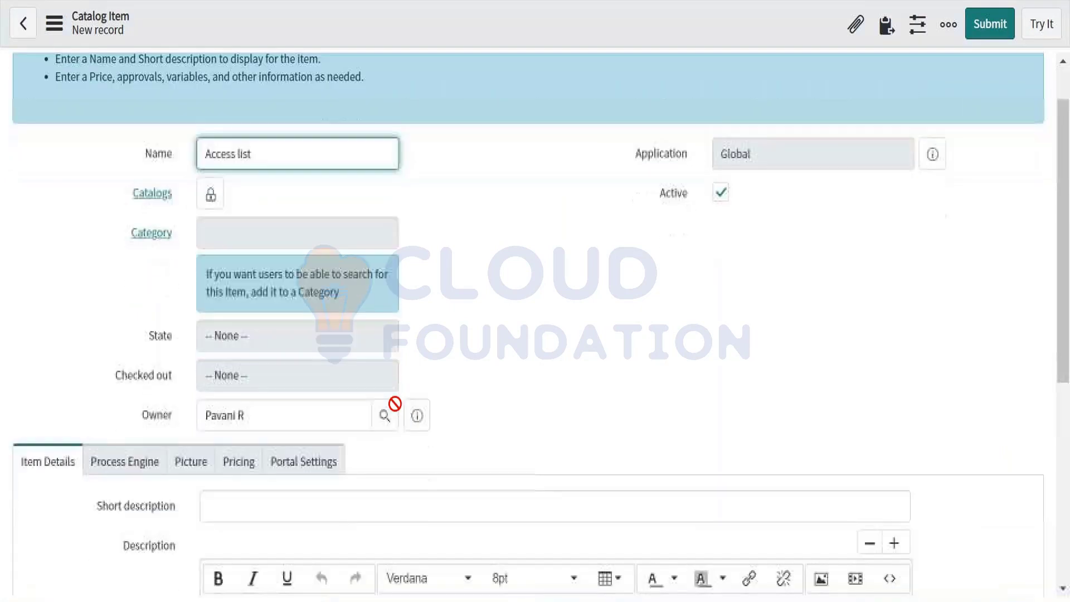
{"action": "scroll", "coordinate": [395, 403], "scroll_direction": "down", "scroll_amount": 2}
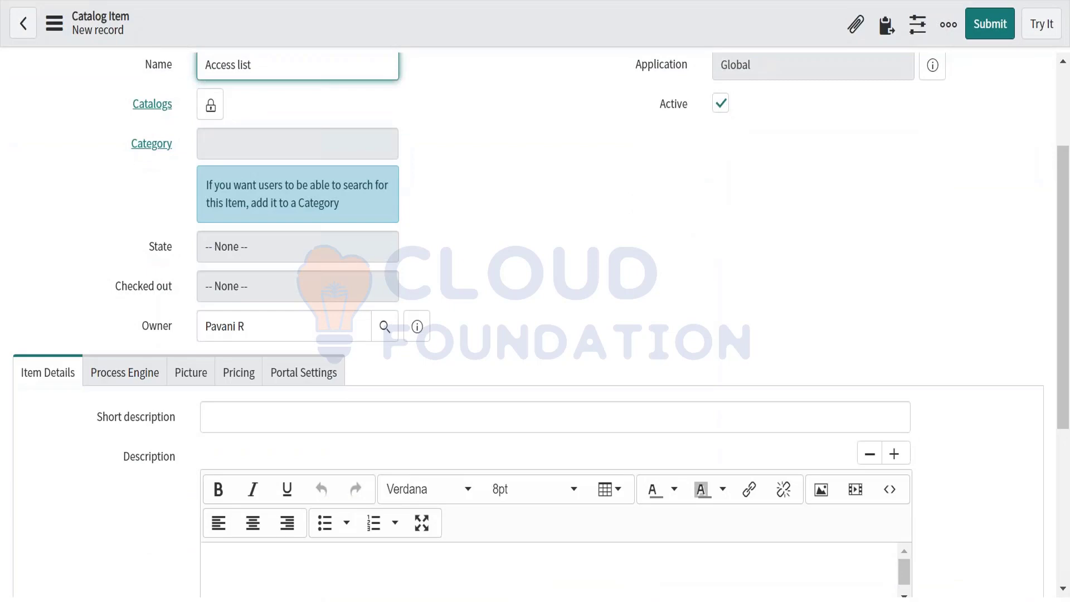
{"action": "scroll", "coordinate": [528, 323], "scroll_direction": "up", "scroll_amount": 1}
{"action": "scroll", "coordinate": [529, 324], "scroll_direction": "down", "scroll_amount": 1}
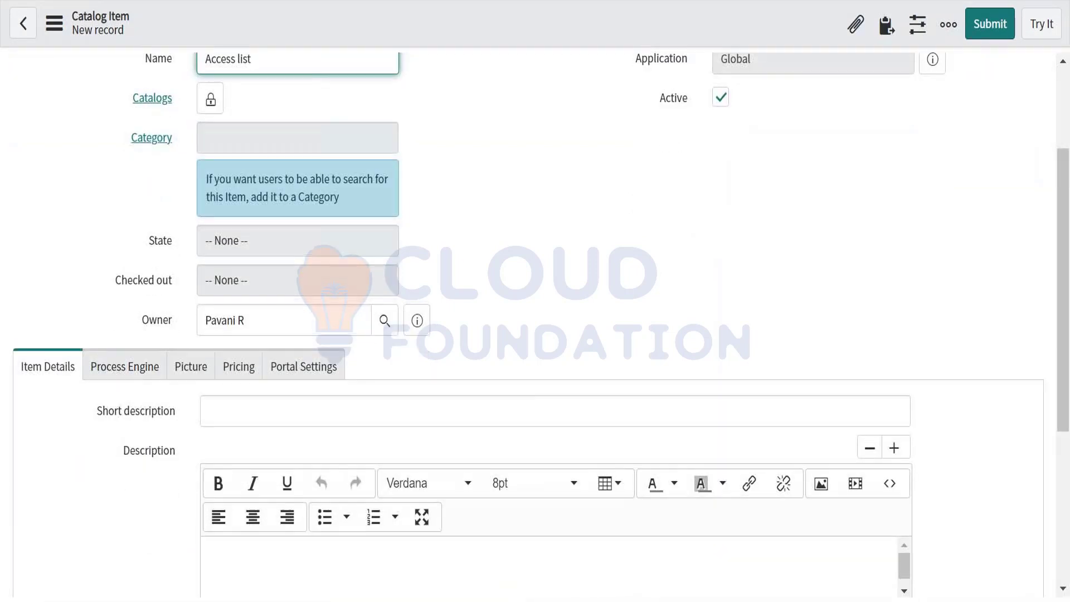
{"action": "scroll", "coordinate": [535, 323], "scroll_direction": "down", "scroll_amount": 2}
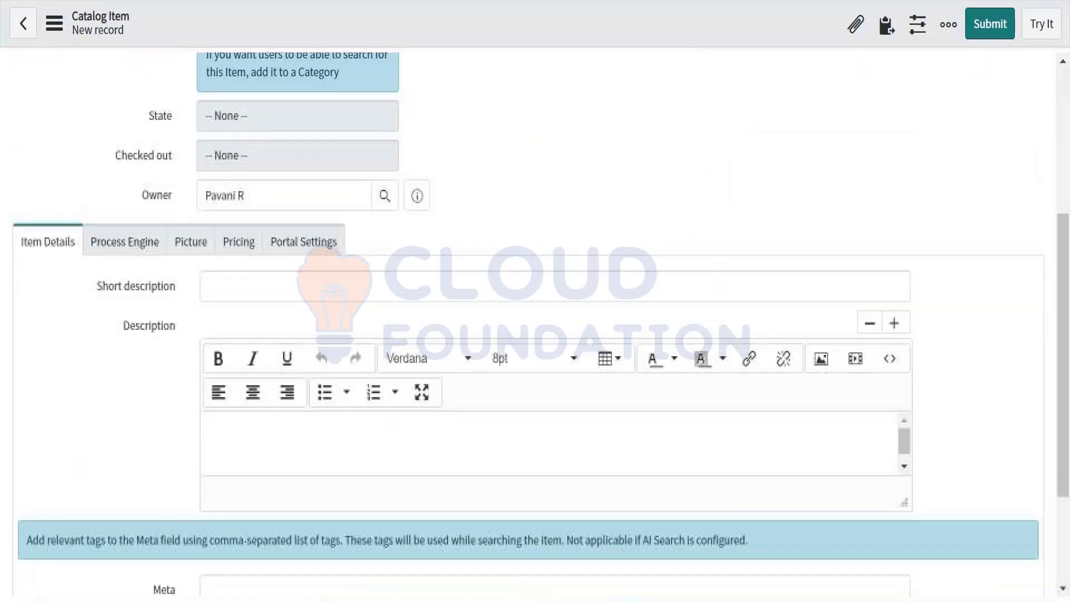
{"action": "scroll", "coordinate": [534, 323], "scroll_direction": "up", "scroll_amount": 3}
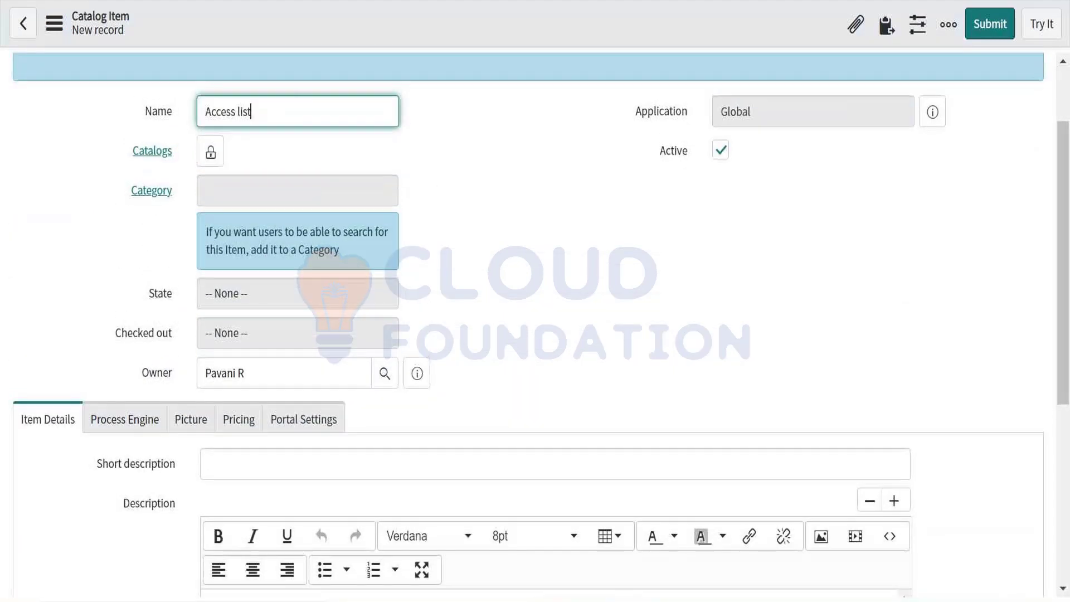
{"action": "scroll", "coordinate": [535, 323], "scroll_direction": "up", "scroll_amount": 2}
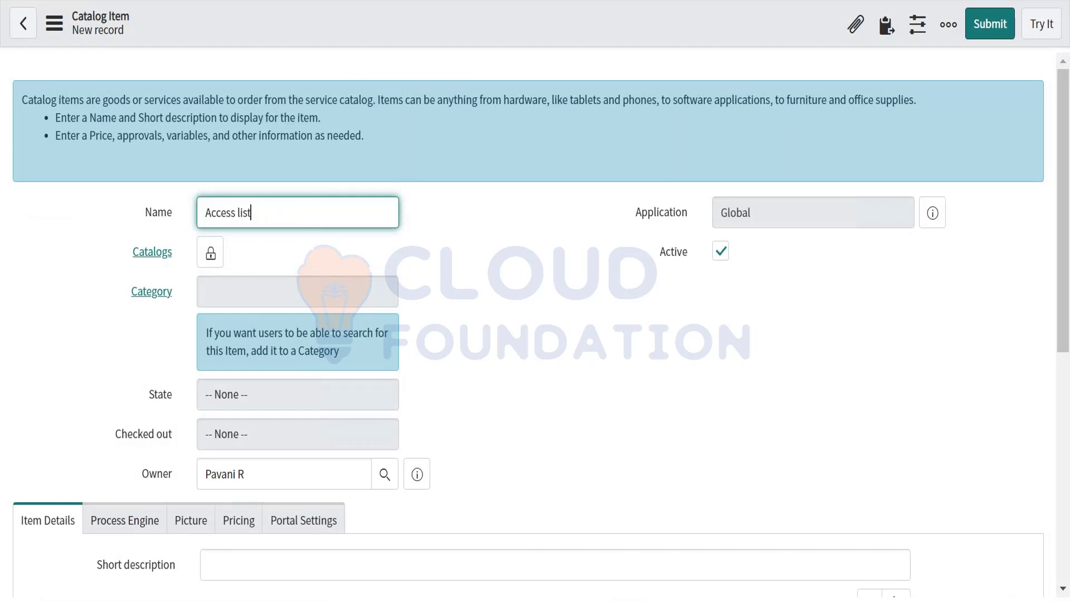
{"action": "scroll", "coordinate": [268, 165], "scroll_direction": "down", "scroll_amount": 1}
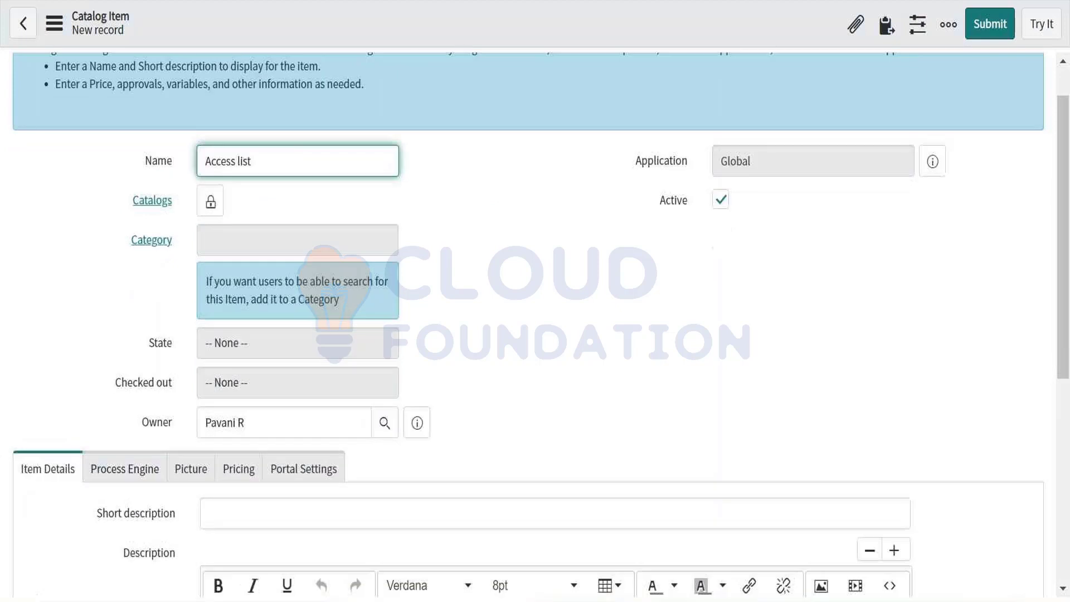
{"action": "left_click_drag", "start_coordinate": [269, 162], "coordinate": [187, 167]}
{"action": "left_click", "coordinate": [267, 167]}
{"action": "left_click_drag", "start_coordinate": [272, 165], "coordinate": [191, 170]}
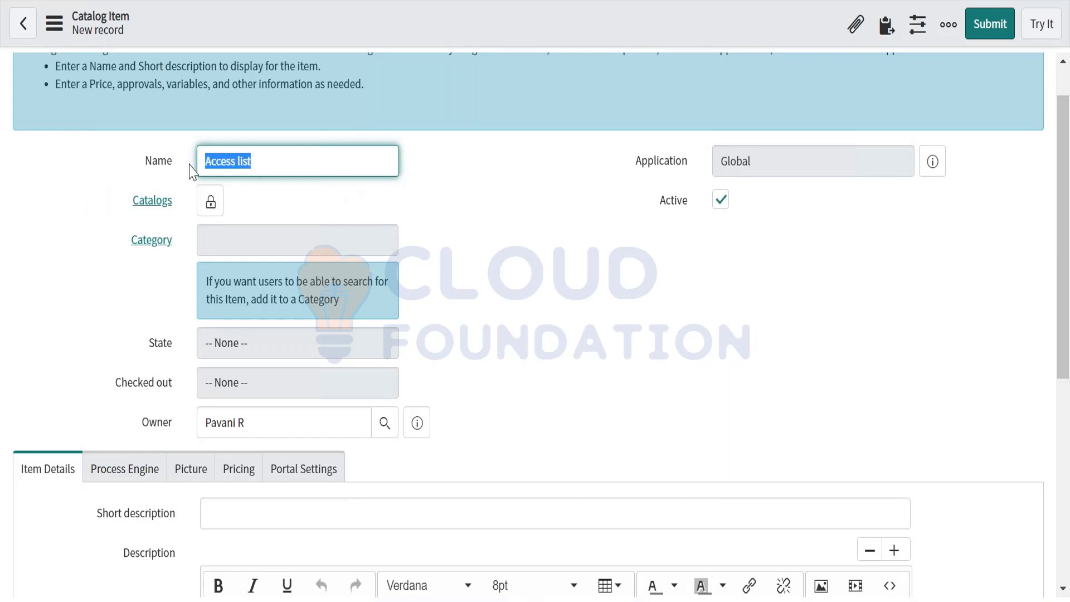
{"action": "left_click", "coordinate": [279, 164]}
{"action": "left_click_drag", "start_coordinate": [278, 164], "coordinate": [207, 165]}
{"action": "double_click", "coordinate": [206, 165]}
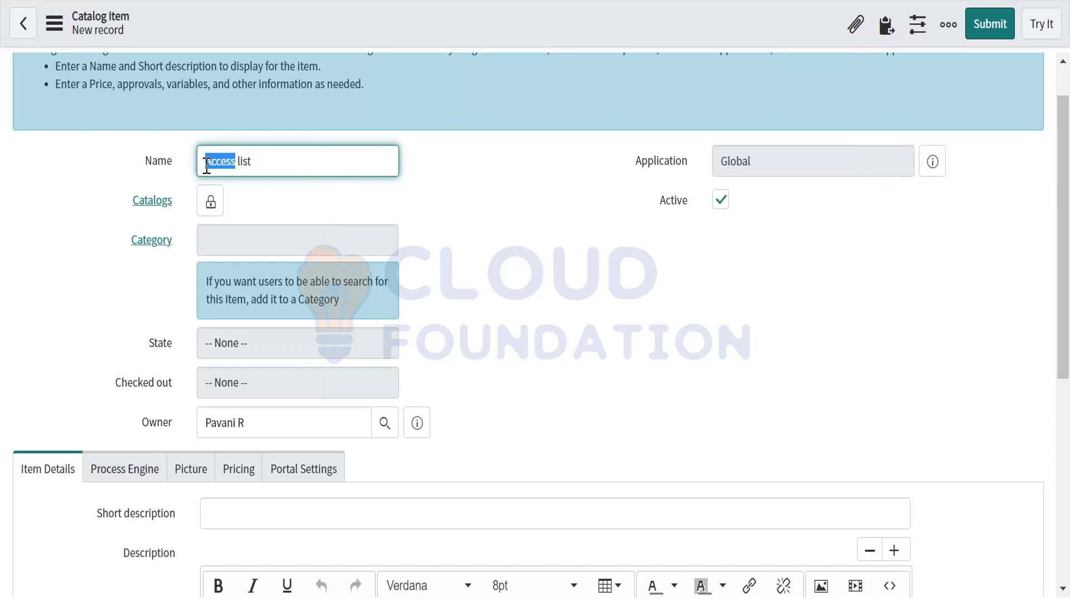
{"action": "double_click", "coordinate": [241, 164]}
{"action": "double_click", "coordinate": [215, 162]}
{"action": "left_click", "coordinate": [255, 162]}
{"action": "left_click_drag", "start_coordinate": [256, 162], "coordinate": [198, 163]}
{"action": "left_click", "coordinate": [284, 175]}
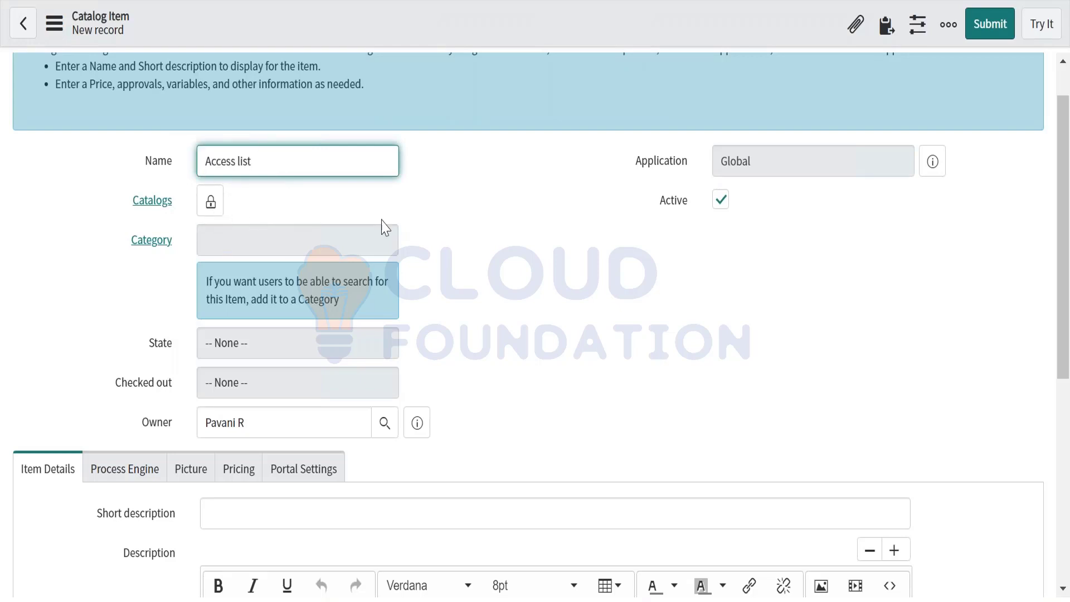
{"action": "left_click_drag", "start_coordinate": [268, 155], "coordinate": [155, 153]}
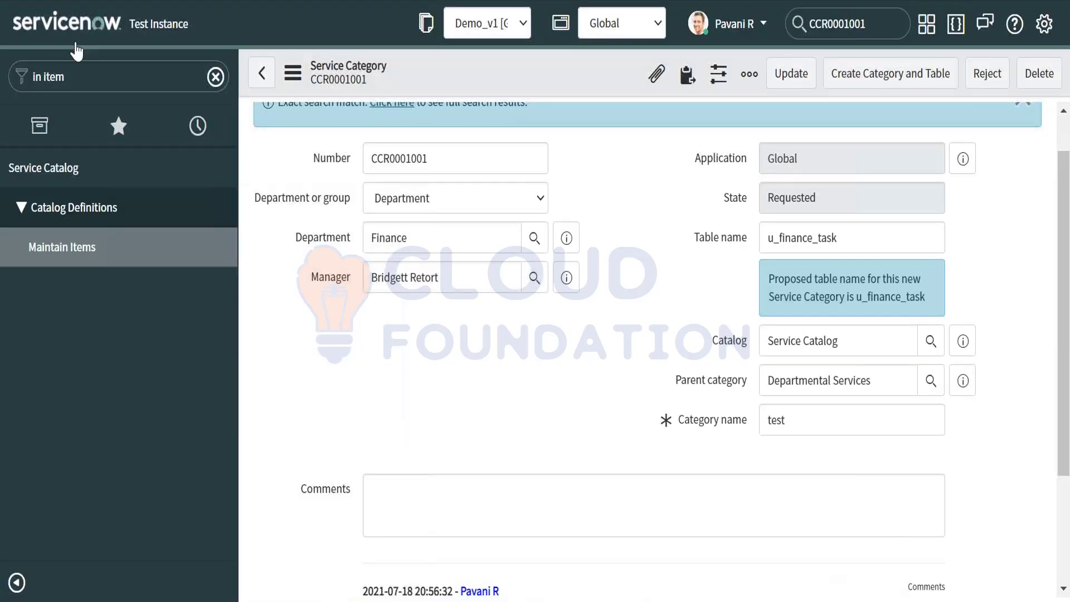
{"action": "left_click", "coordinate": [81, 71]}
{"action": "key", "text": "BackSpace"}
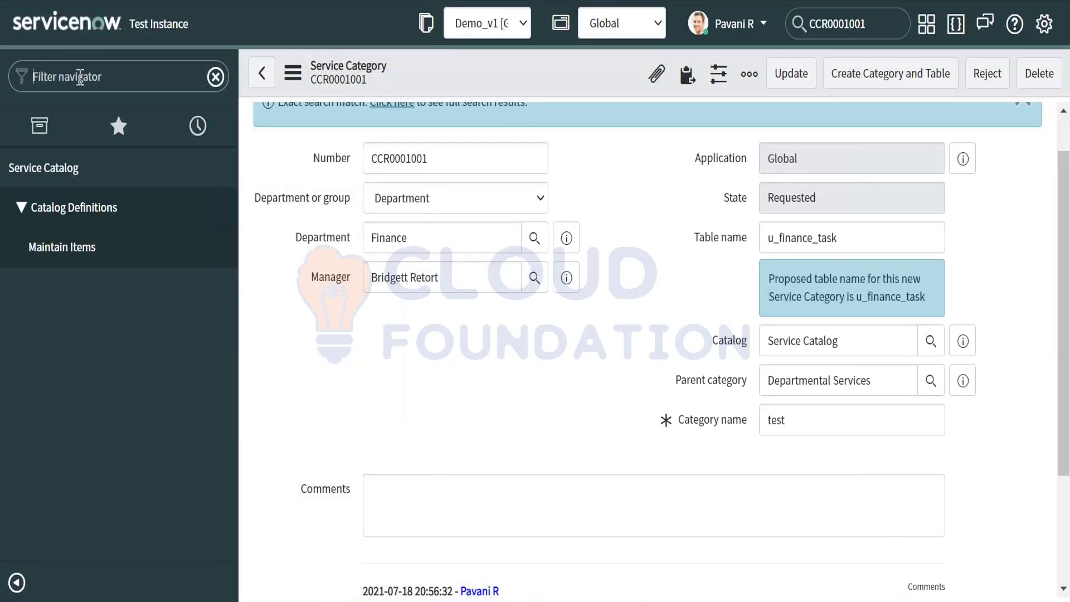
{"action": "type", "text": "in"}
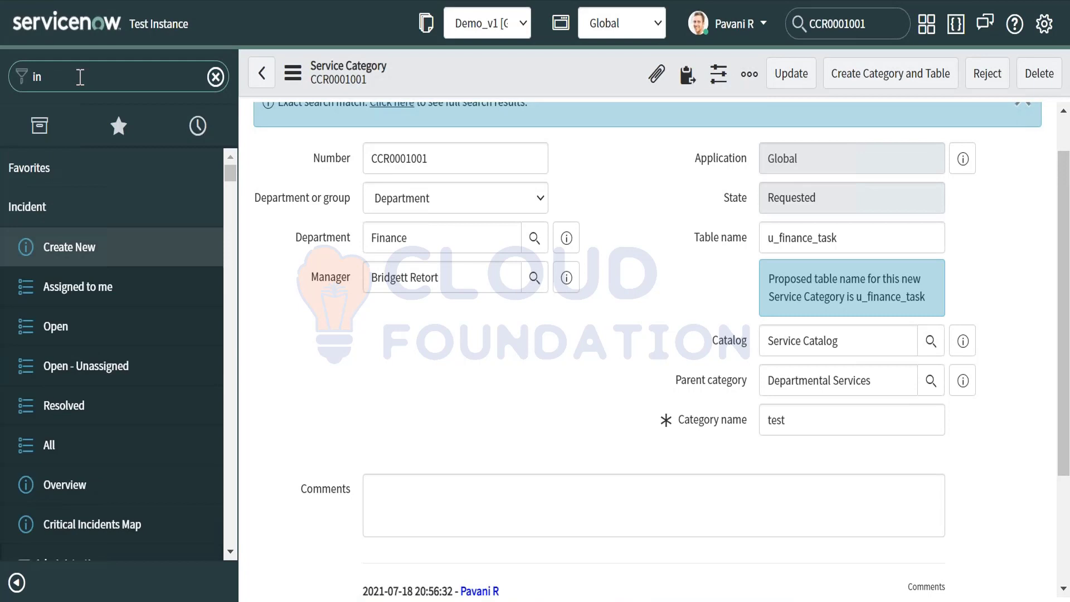
{"action": "key", "text": "BackSpace"}
{"action": "key", "text": "BackSpace"}
{"action": "type", "text": "Request"}
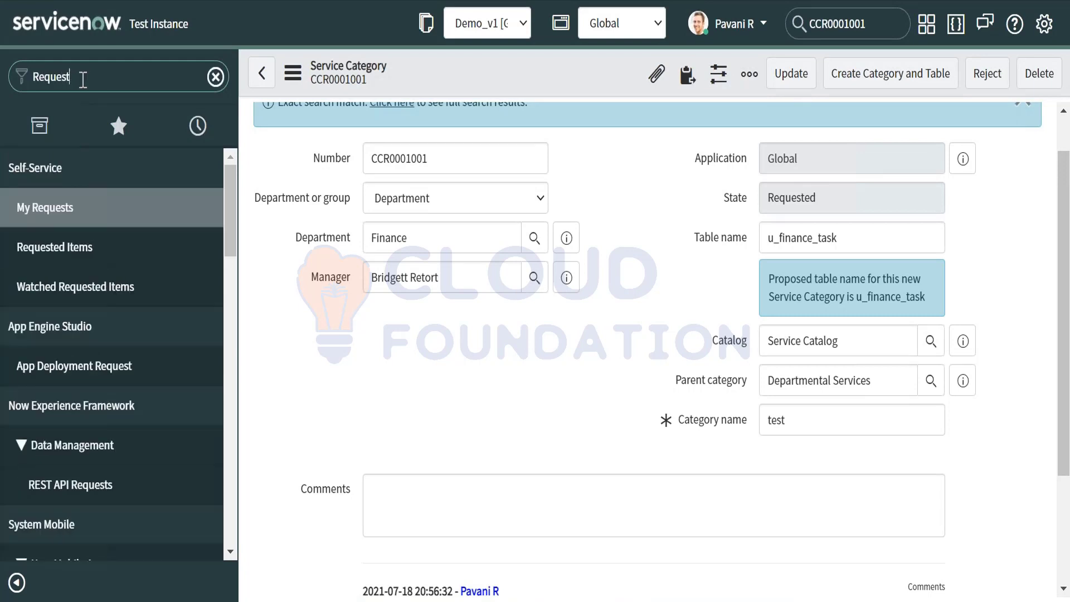
{"action": "key", "text": "ctrl+a"}
{"action": "key", "text": "BackSpace"}
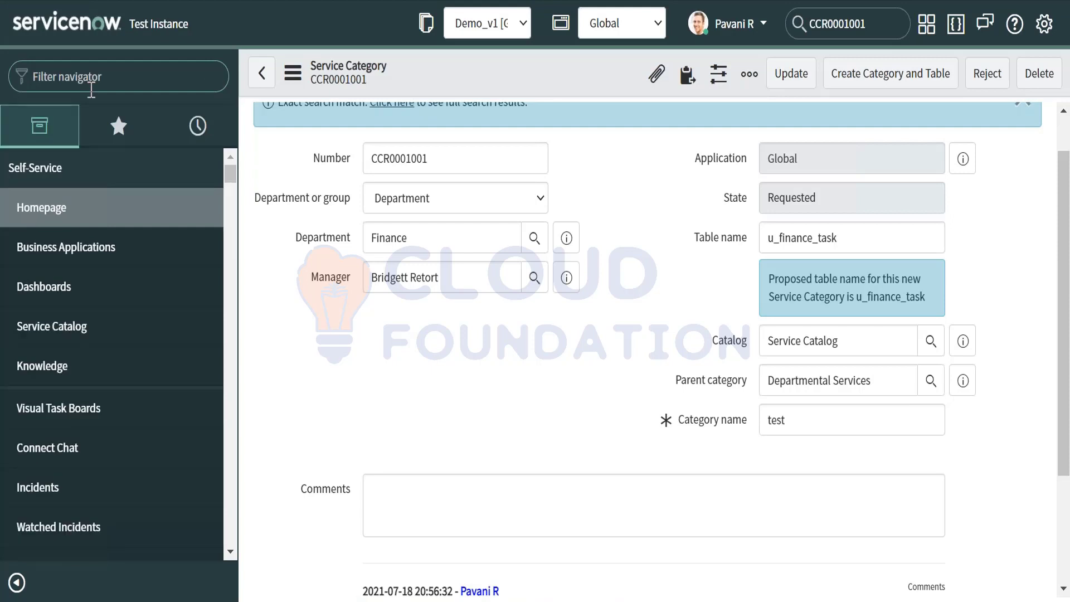
Open the request table's record list by entering sc_request.LIST in the navigator filter
{"action": "type", "text": "sc_request."}
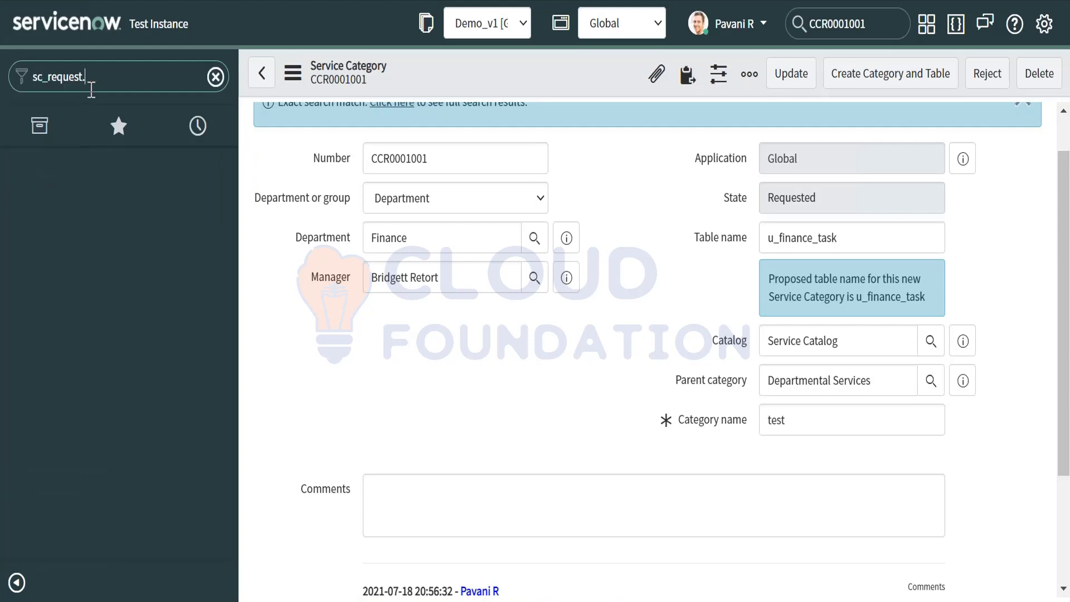
{"action": "type", "text": "LIST"}
{"action": "key", "text": "Return"}
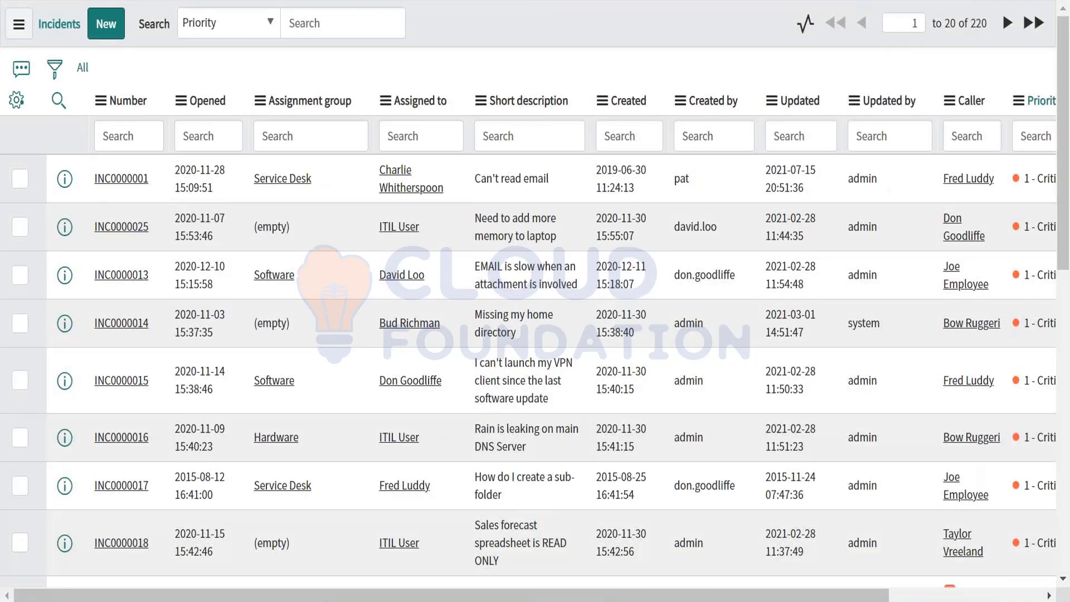
Go to the Service Portal at the instance's /sp address and open the Hardware category of its request catalog
{"action": "type", "text": "sp"}
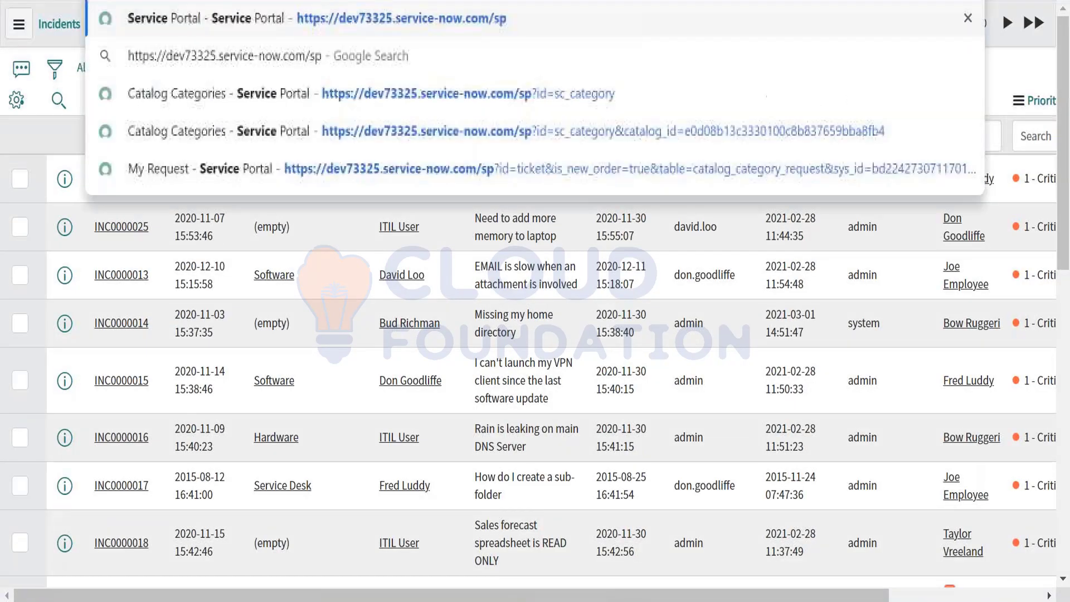
{"action": "key", "text": "Return"}
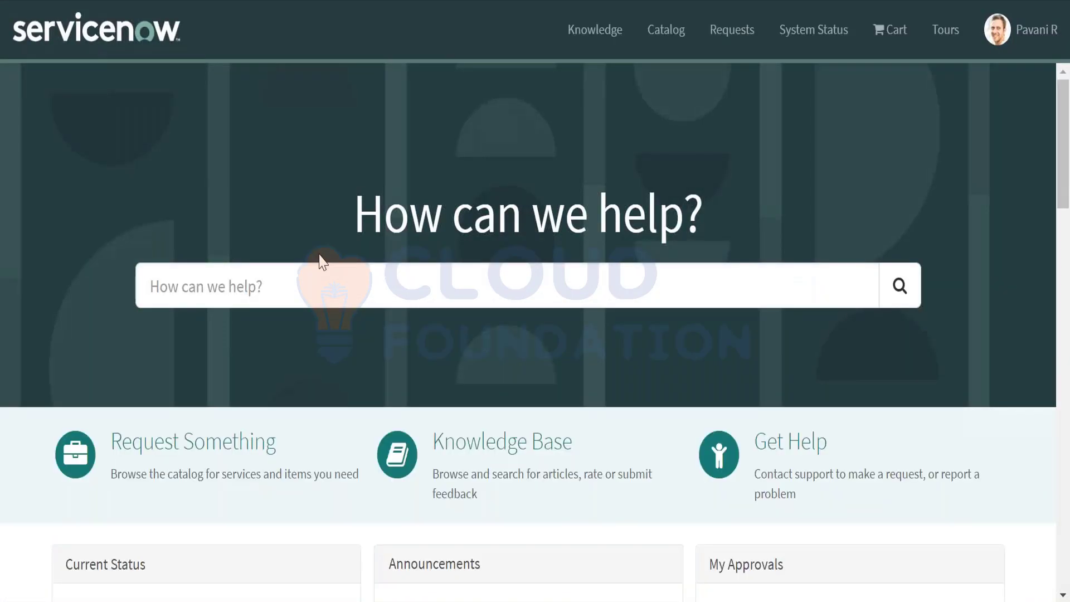
{"action": "left_click", "coordinate": [190, 478]}
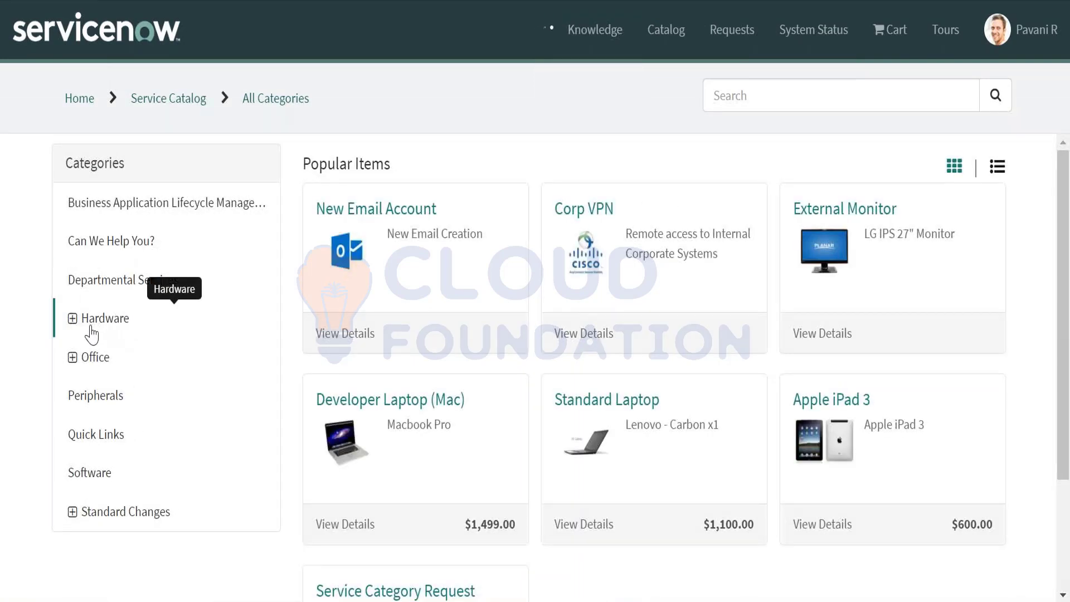
{"action": "left_click", "coordinate": [91, 329]}
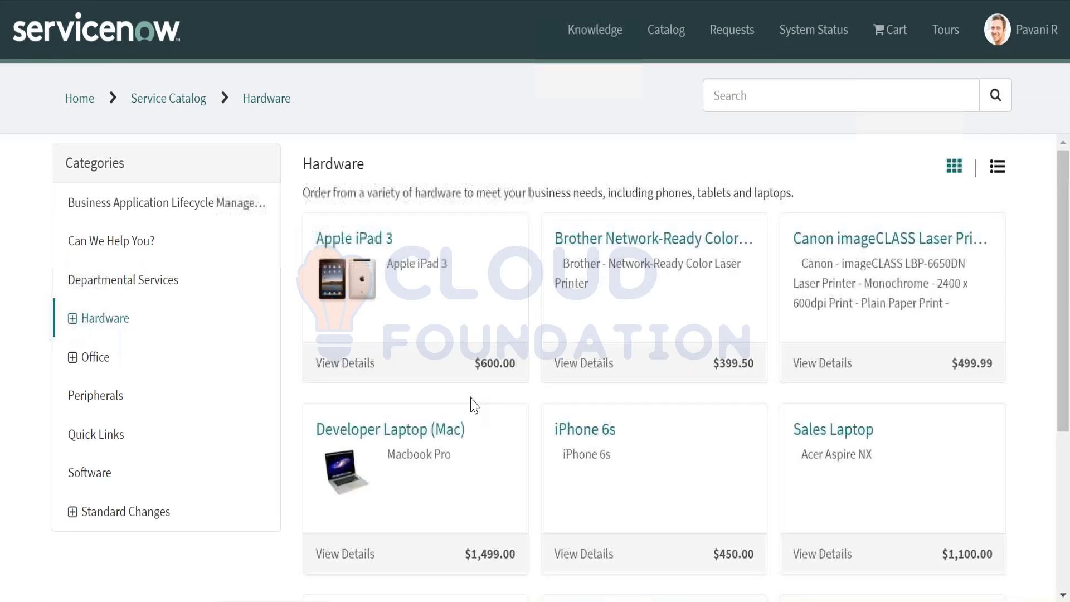
Look through the catalog items in the Hardware category, such as Apple iPad 3 and the laptops
{"action": "scroll", "coordinate": [589, 451], "scroll_direction": "down", "scroll_amount": 4}
{"action": "scroll", "coordinate": [557, 423], "scroll_direction": "up", "scroll_amount": 4}
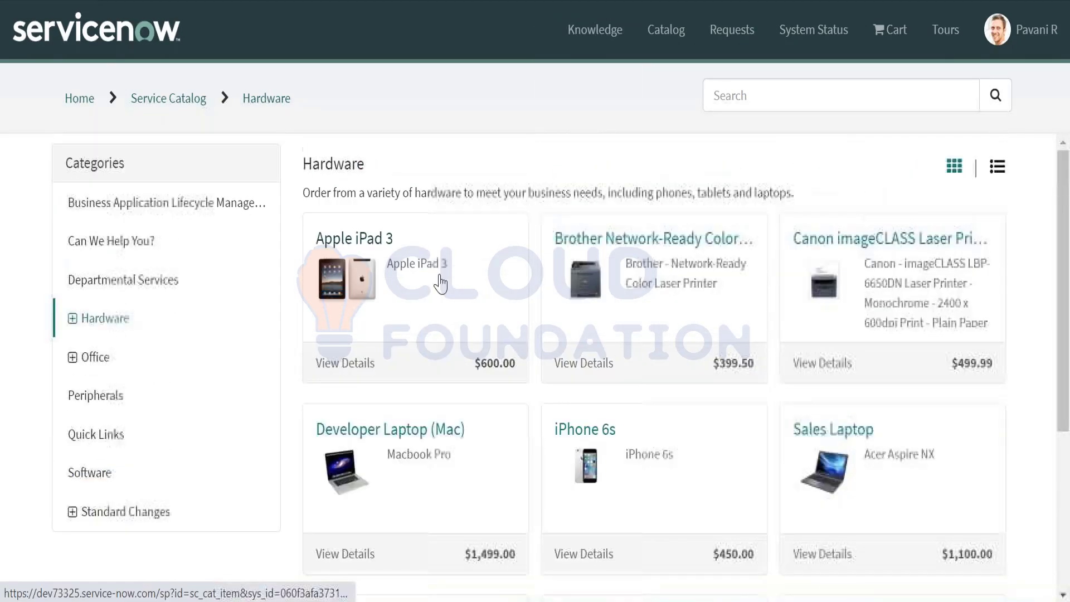
{"action": "scroll", "coordinate": [410, 274], "scroll_direction": "down", "scroll_amount": 4}
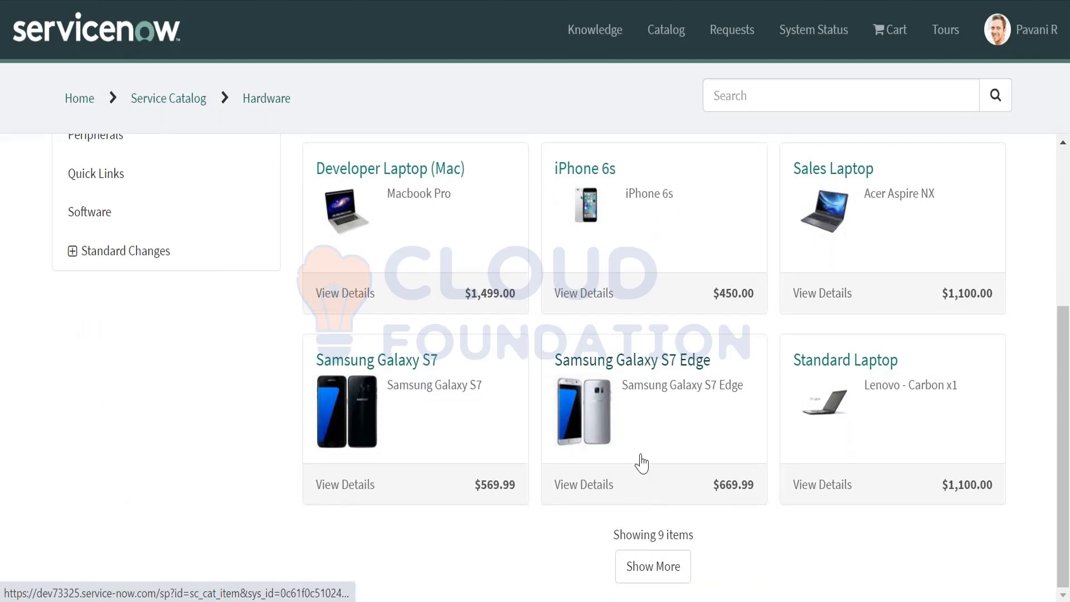
{"action": "scroll", "coordinate": [627, 501], "scroll_direction": "up", "scroll_amount": 4}
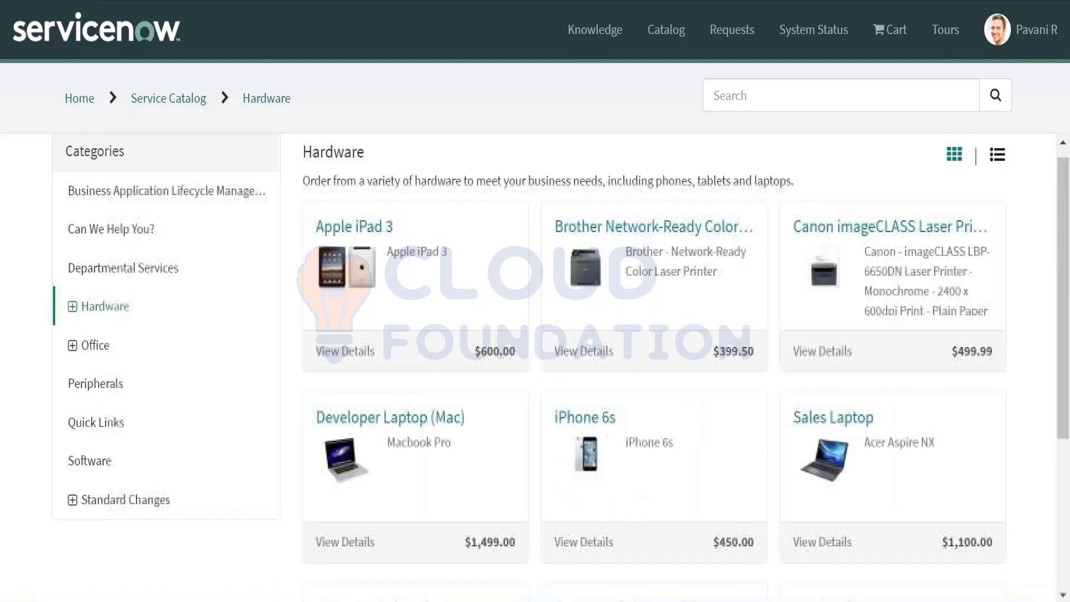
{"action": "scroll", "coordinate": [627, 502], "scroll_direction": "down", "scroll_amount": 2}
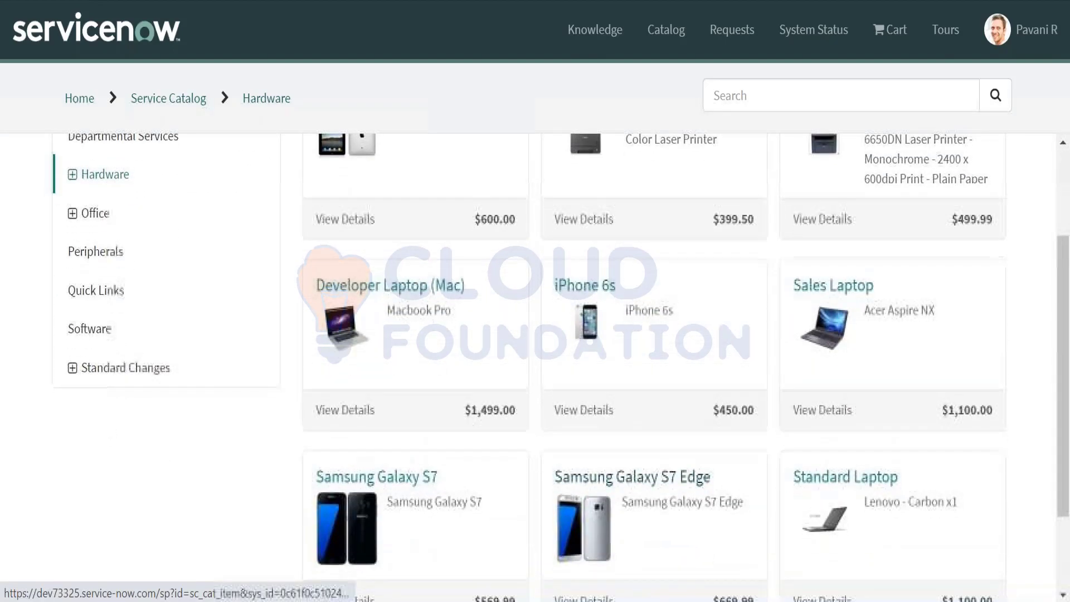
{"action": "scroll", "coordinate": [363, 322], "scroll_direction": "up", "scroll_amount": 2}
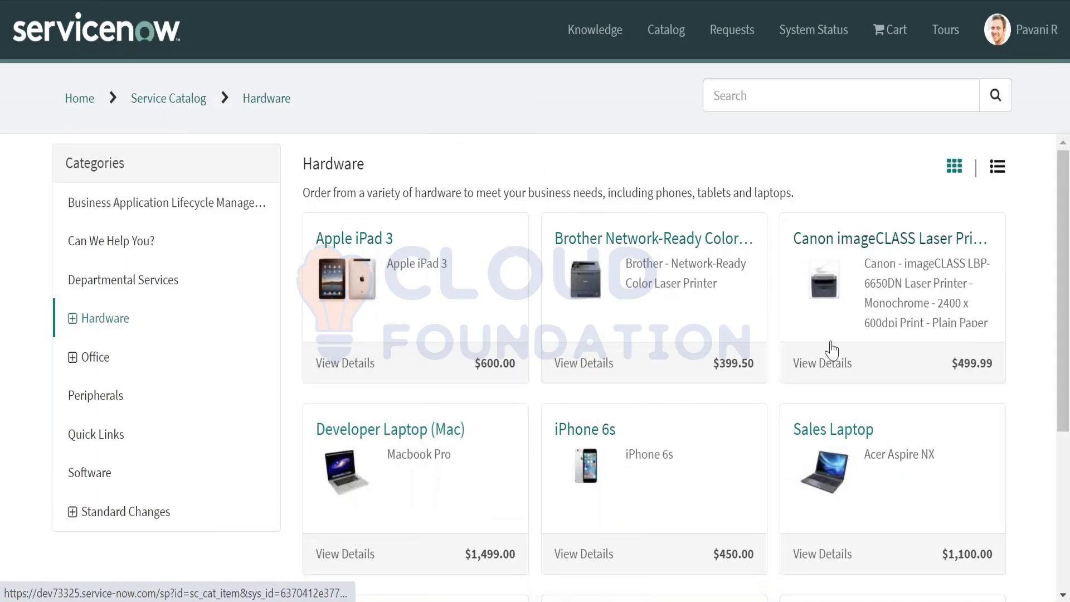
{"action": "scroll", "coordinate": [709, 585], "scroll_direction": "down", "scroll_amount": 4}
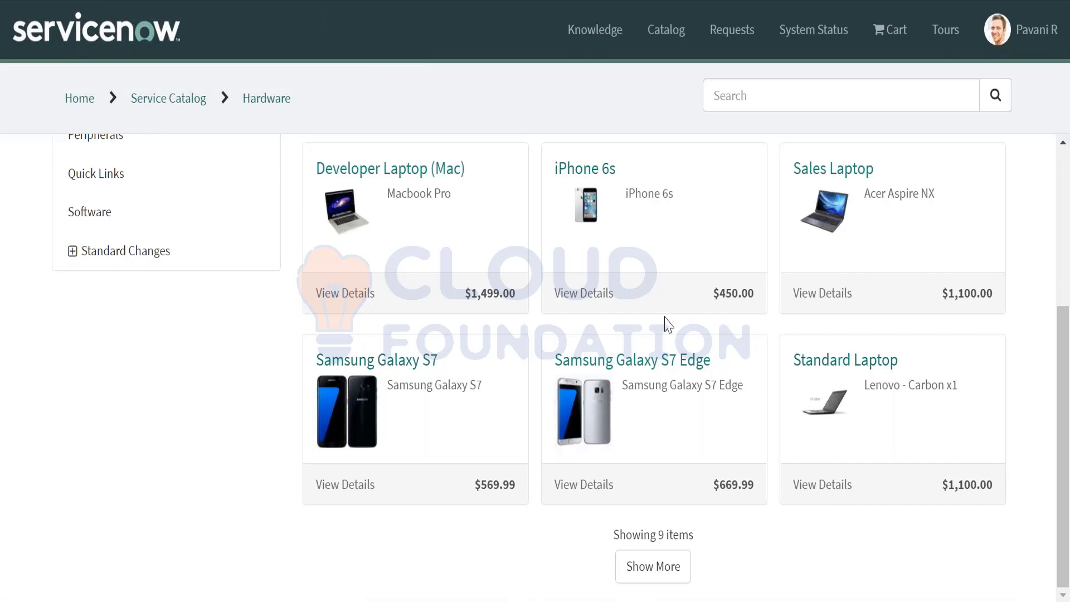
{"action": "scroll", "coordinate": [668, 323], "scroll_direction": "up", "scroll_amount": 5}
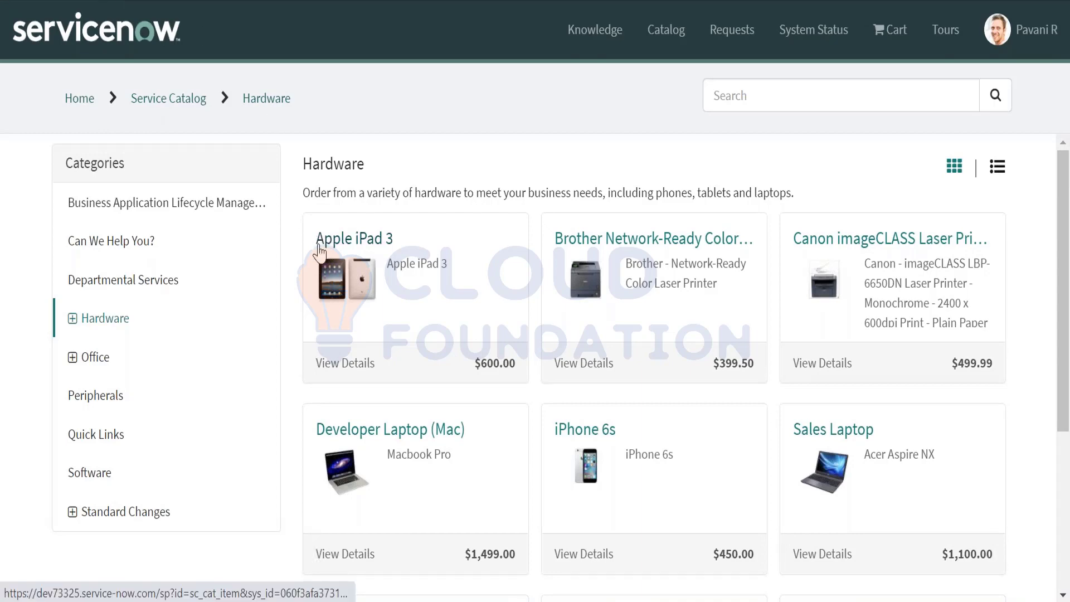
{"action": "left_click_drag", "start_coordinate": [318, 246], "coordinate": [295, 237]}
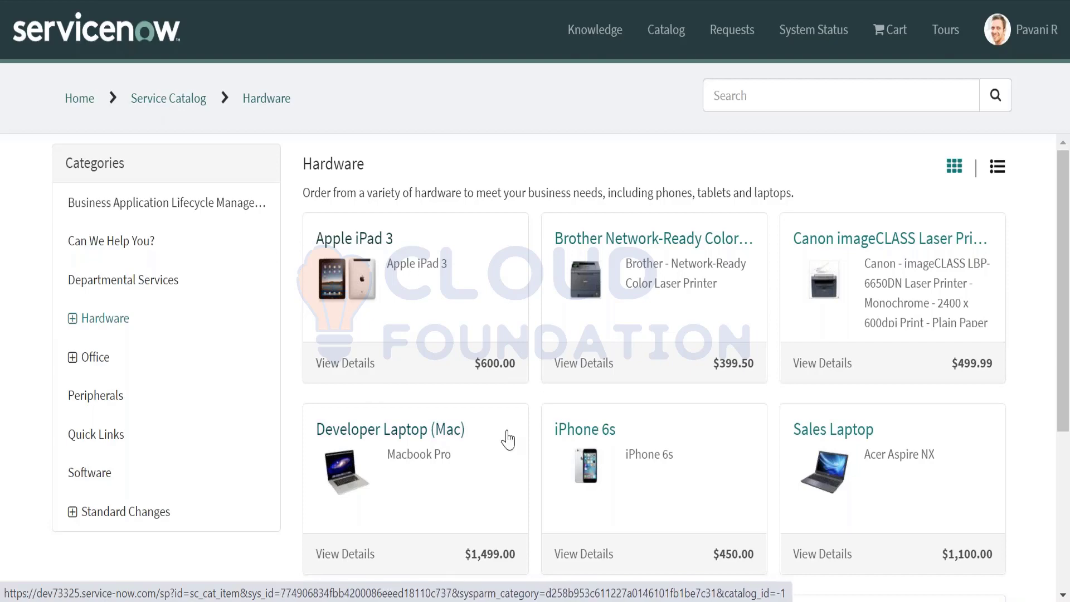
{"action": "scroll", "coordinate": [507, 439], "scroll_direction": "down", "scroll_amount": 1}
{"action": "scroll", "coordinate": [507, 439], "scroll_direction": "up", "scroll_amount": 1}
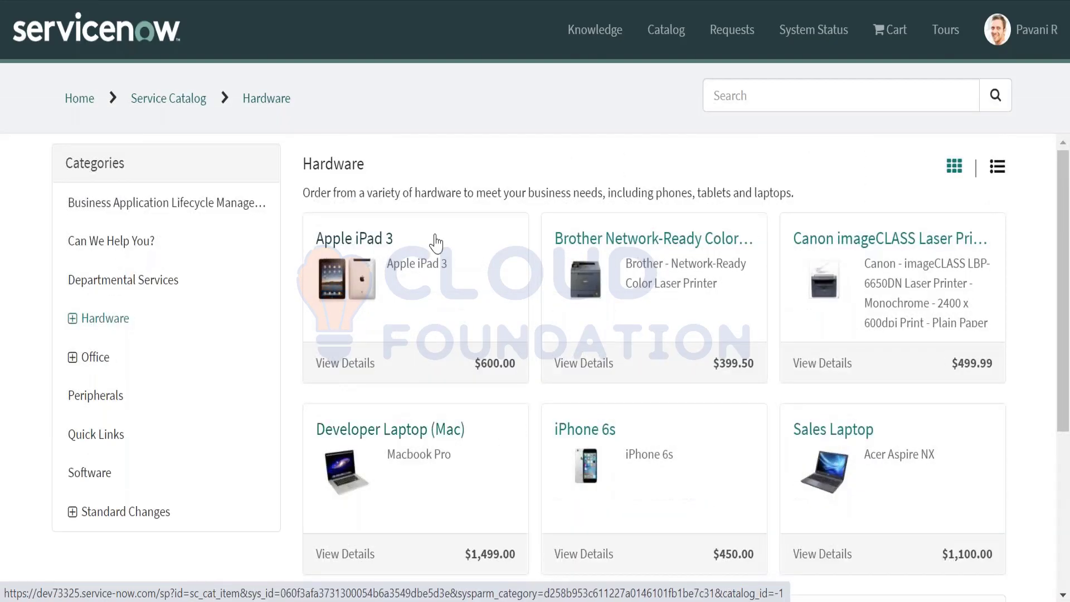
{"action": "left_click_drag", "start_coordinate": [420, 247], "coordinate": [421, 247]}
{"action": "left_click_drag", "start_coordinate": [419, 247], "coordinate": [338, 240]}
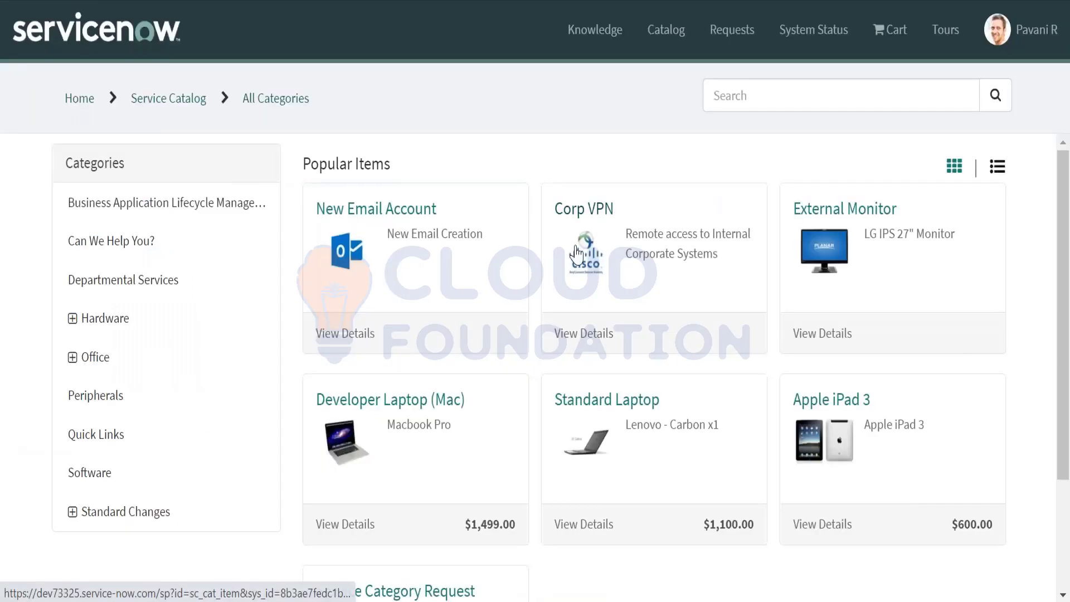
Look over the Popular Items listed for all categories of the service catalog
{"action": "scroll", "coordinate": [576, 255], "scroll_direction": "down", "scroll_amount": 2}
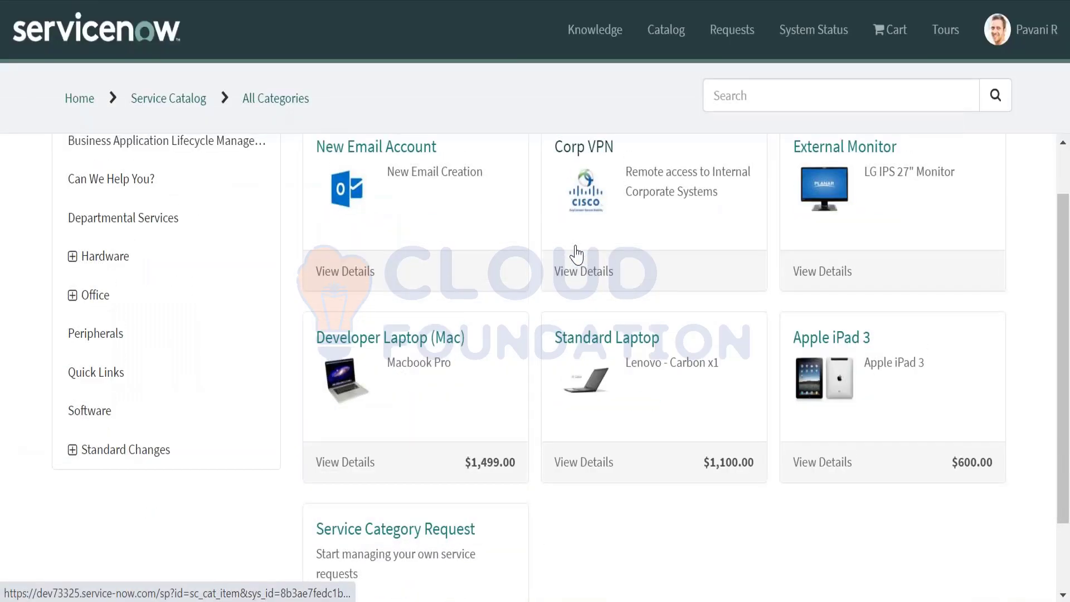
{"action": "scroll", "coordinate": [574, 251], "scroll_direction": "up", "scroll_amount": 2}
{"action": "left_click_drag", "start_coordinate": [509, 246], "coordinate": [455, 247]}
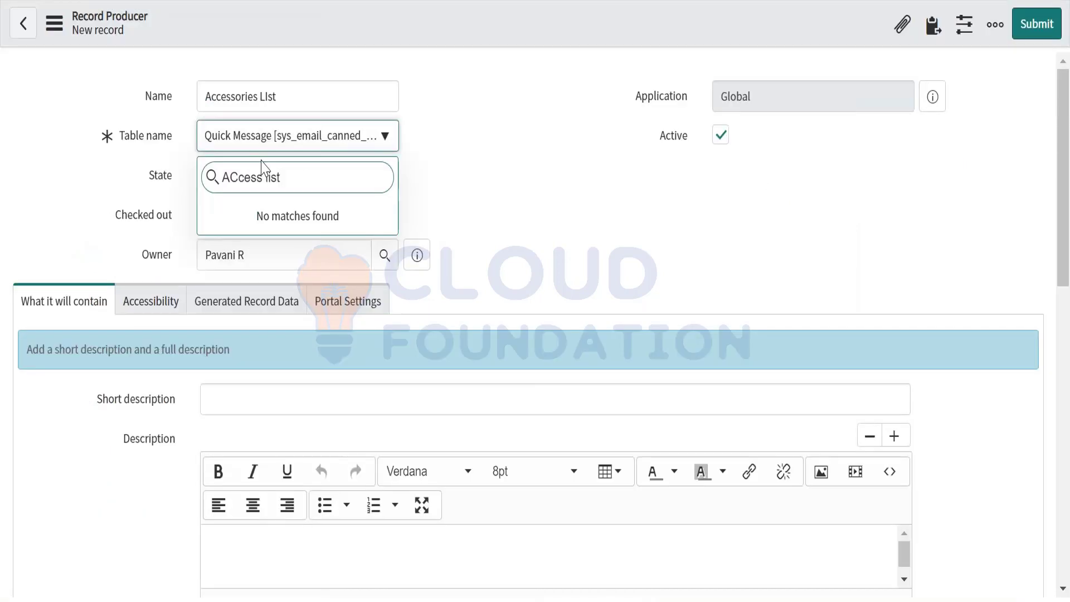
Review the unsaved record producer and Access list catalog item forms, and leave both without saving the changes
{"action": "left_click_drag", "start_coordinate": [311, 184], "coordinate": [215, 188]}
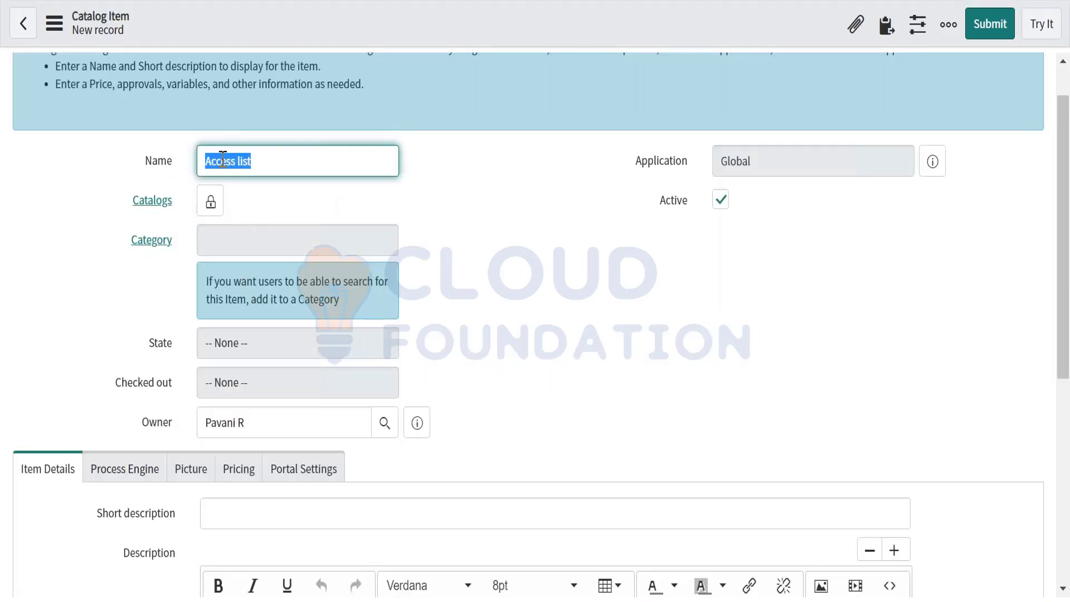
{"action": "scroll", "coordinate": [216, 423], "scroll_direction": "down", "scroll_amount": 3}
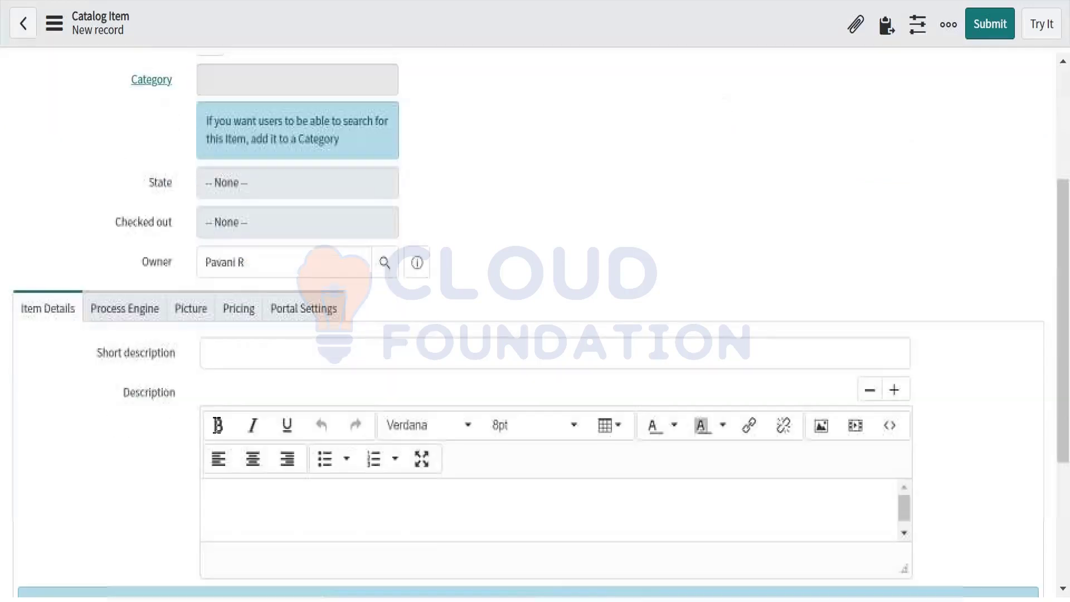
{"action": "scroll", "coordinate": [172, 227], "scroll_direction": "up", "scroll_amount": 2}
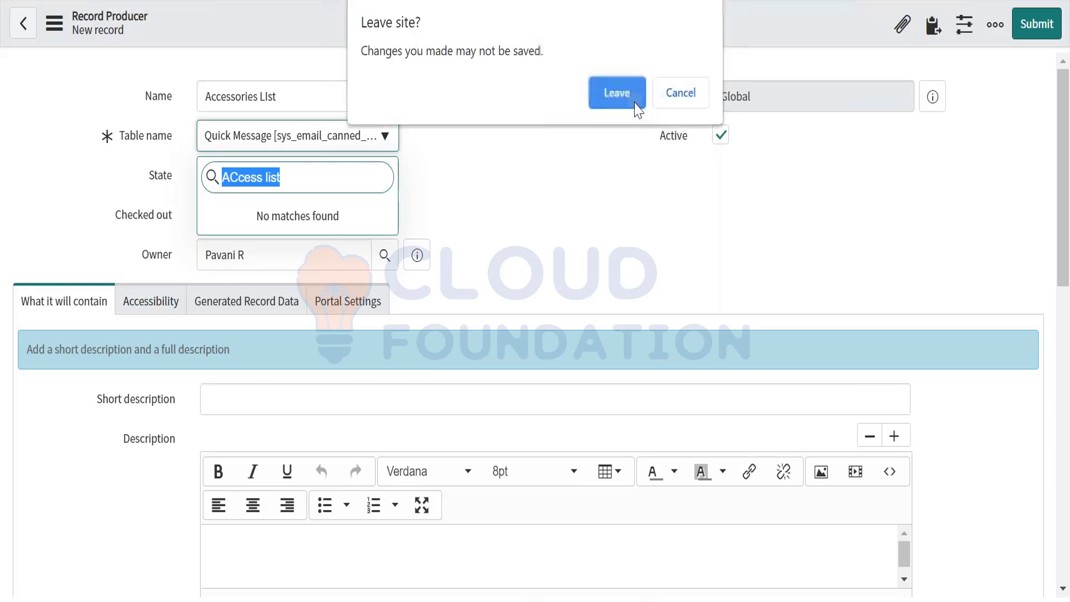
{"action": "left_click", "coordinate": [631, 101]}
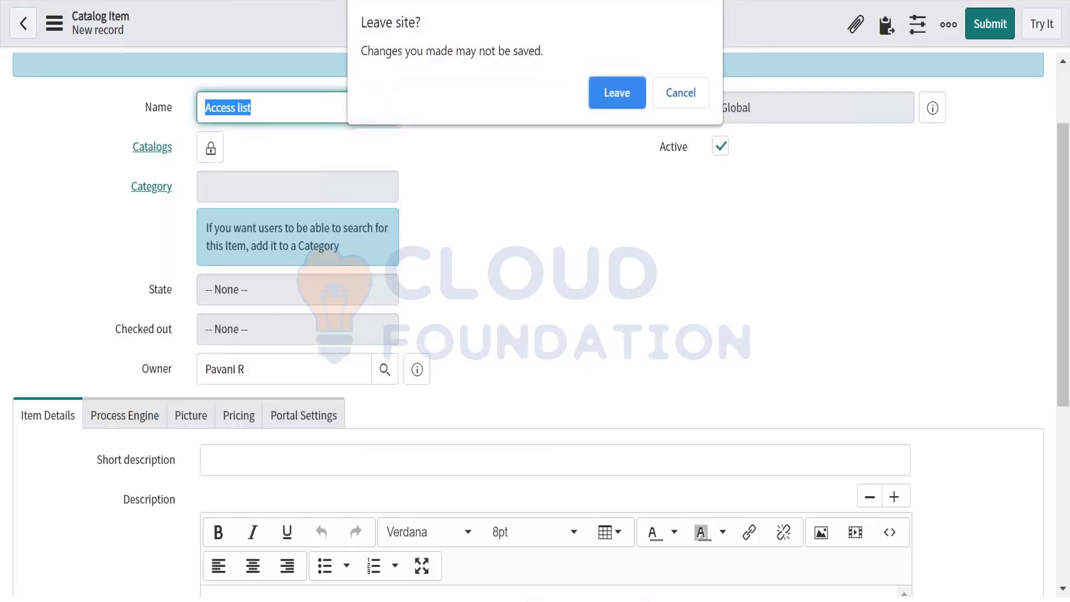
{"action": "left_click", "coordinate": [631, 95]}
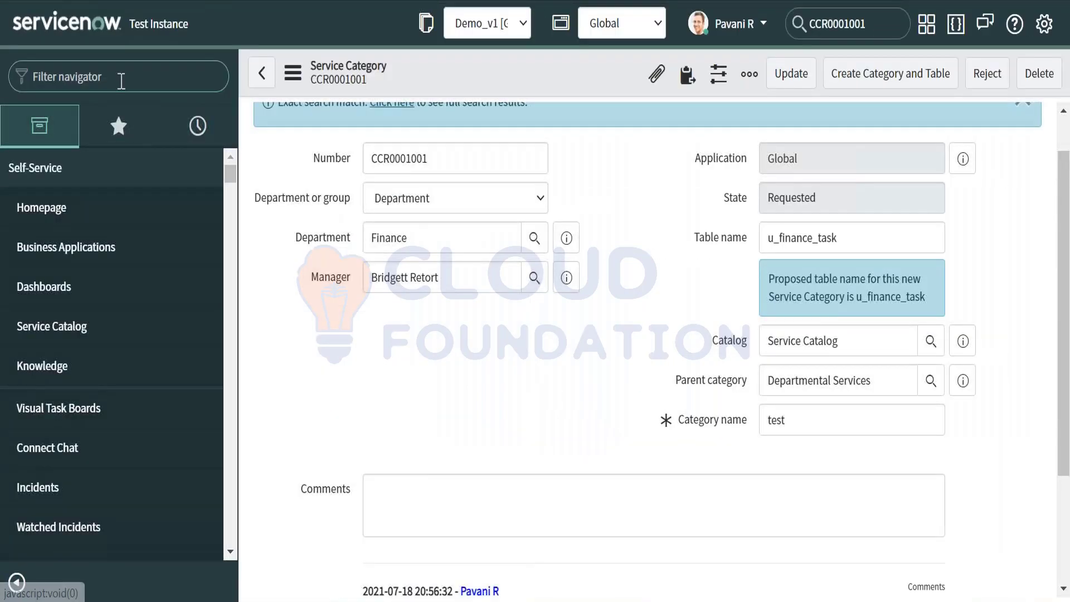
Open the incident table's record list by entering Incident.LIST in the navigator filter
{"action": "left_click", "coordinate": [121, 78]}
{"action": "type", "text": "In"}
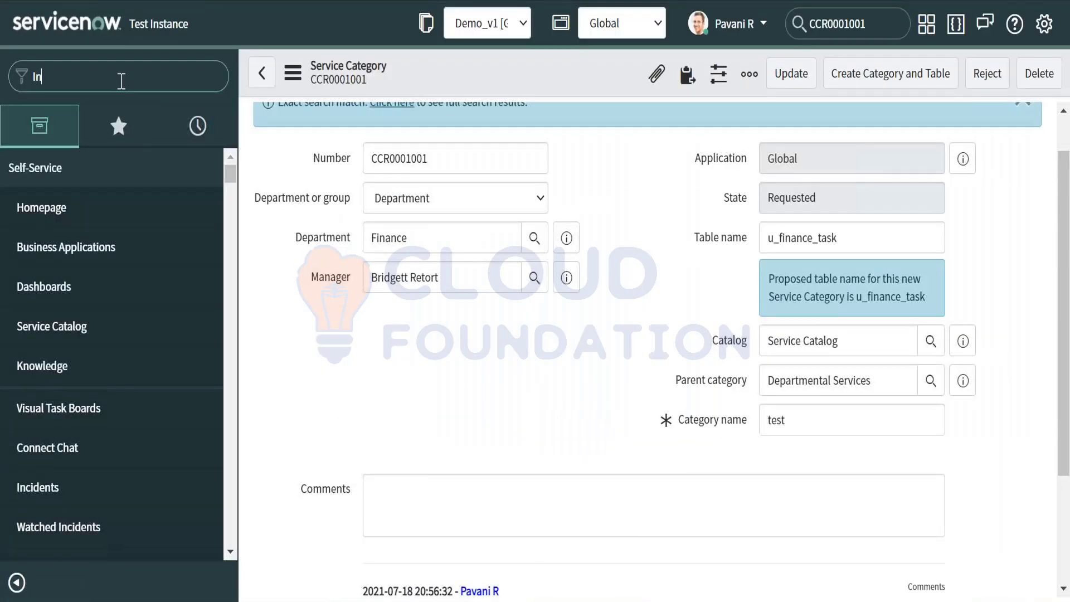
{"action": "type", "text": "cident.LIST"}
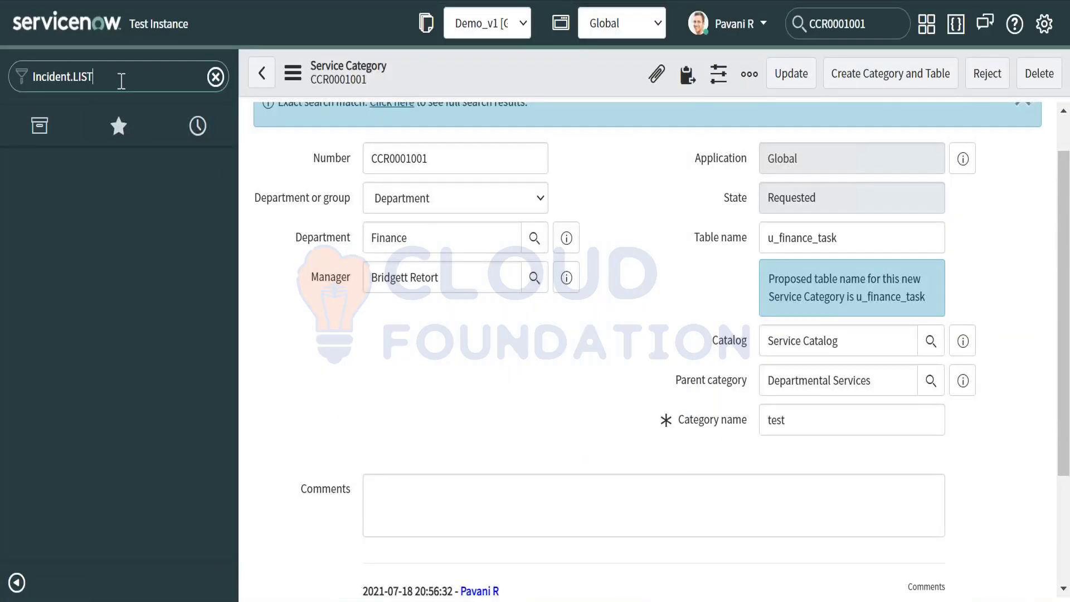
{"action": "key", "text": "Return"}
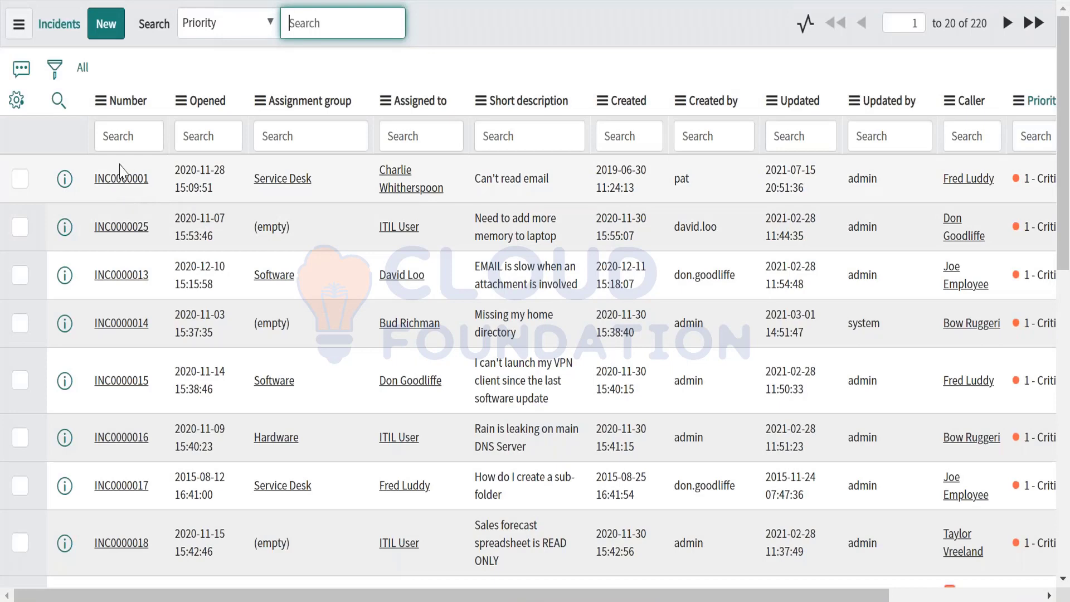
Open incident INC0000001, examine its form and header, and return to the incident list
{"action": "left_click", "coordinate": [121, 178]}
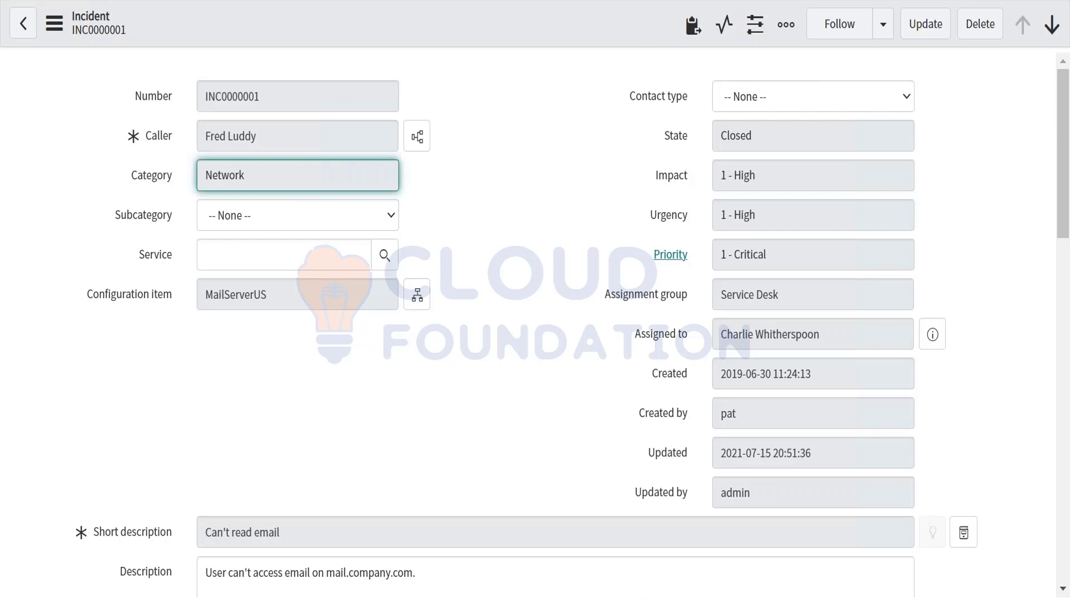
{"action": "left_click", "coordinate": [23, 23]}
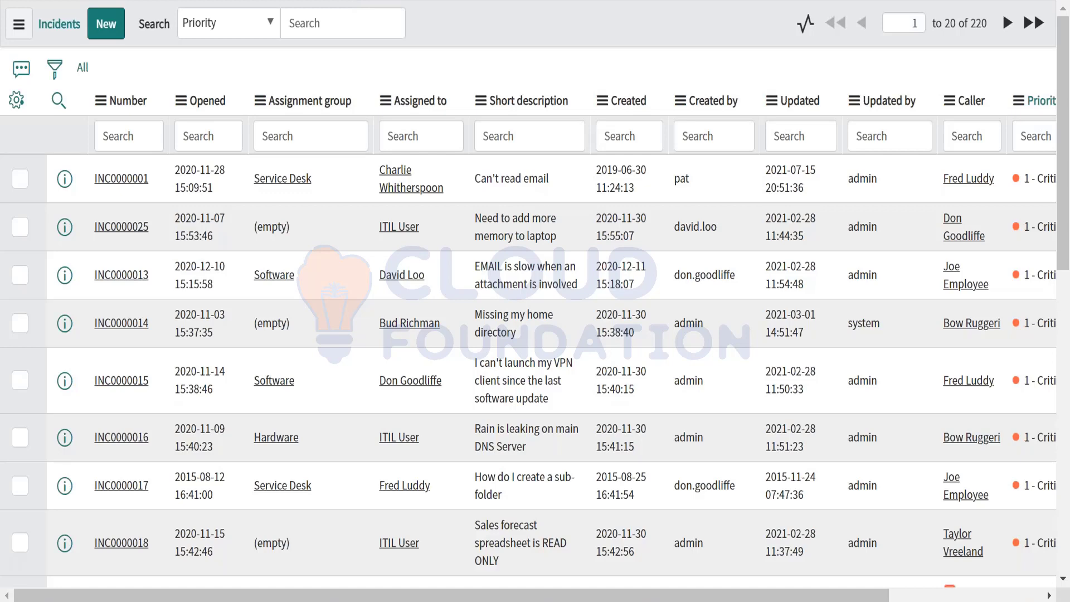
{"action": "left_click", "coordinate": [349, 1]}
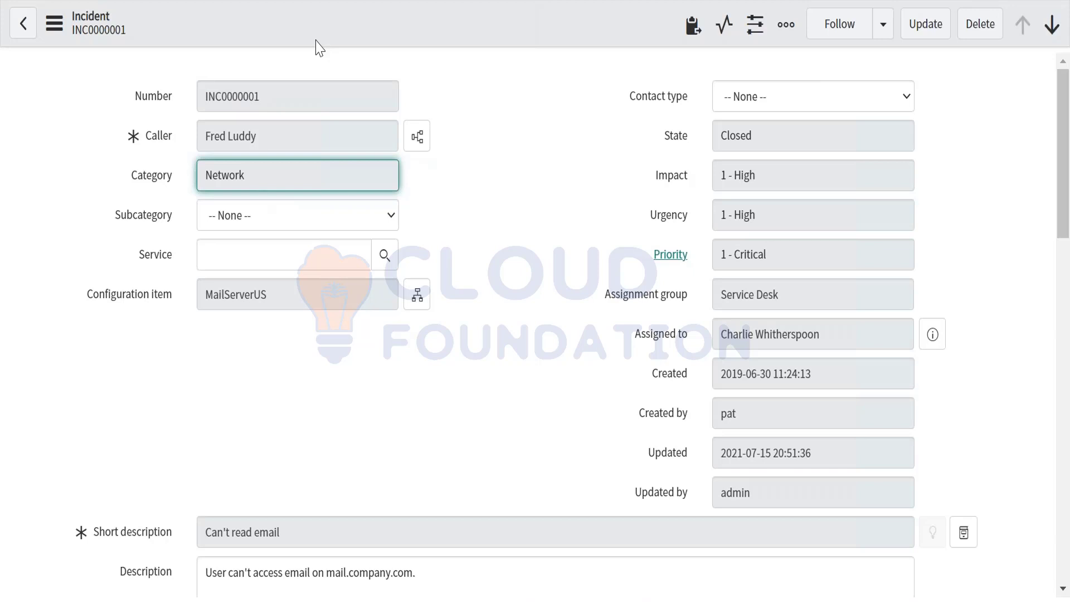
{"action": "left_click_drag", "start_coordinate": [144, 29], "coordinate": [71, 22]}
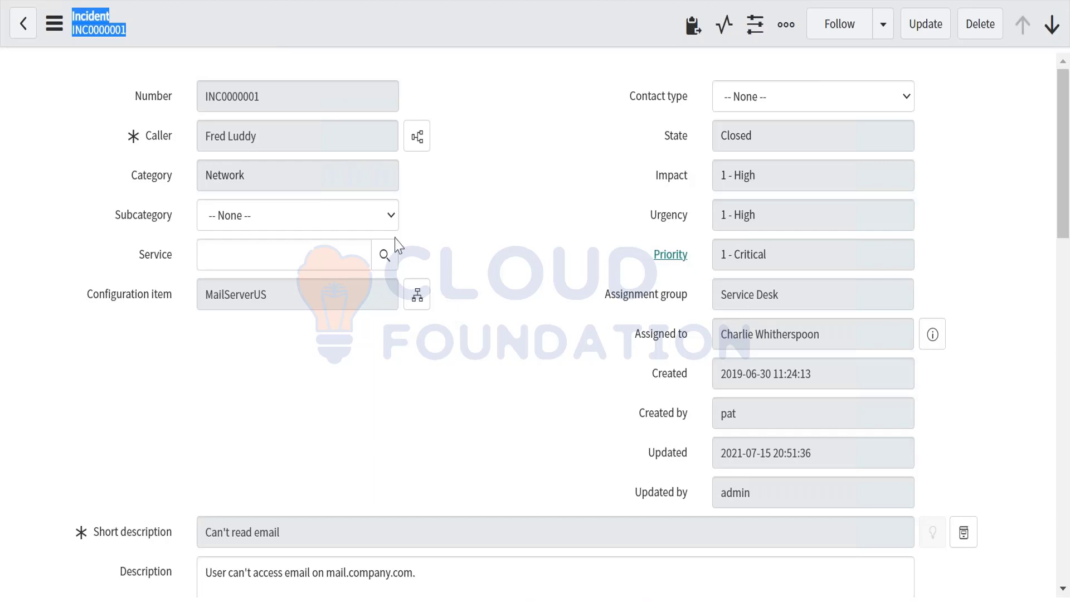
{"action": "key", "text": "alt+Left"}
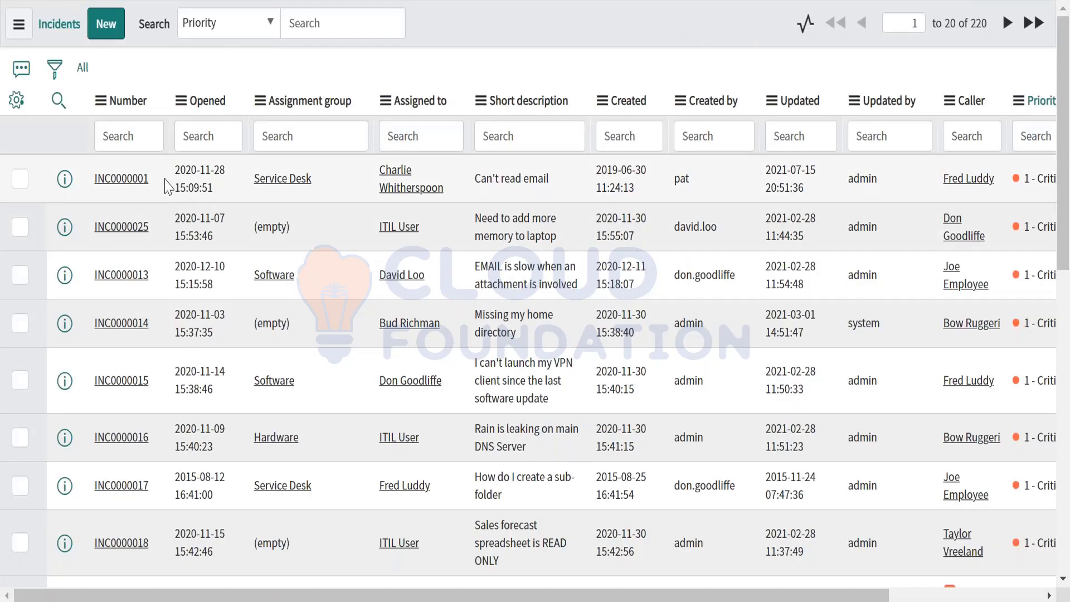
Compare the incident list with the form of incident INC0000001, ending on the form
{"action": "left_click_drag", "start_coordinate": [163, 180], "coordinate": [116, 178]}
{"action": "key", "text": "ctrl+Tab"}
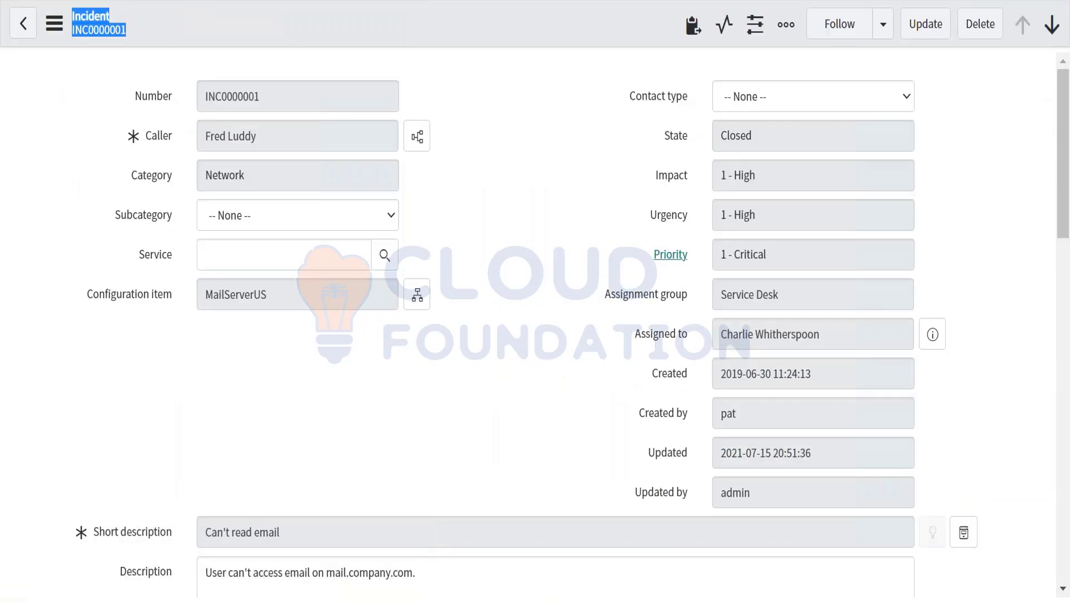
{"action": "key", "text": "ctrl+shift+Tab"}
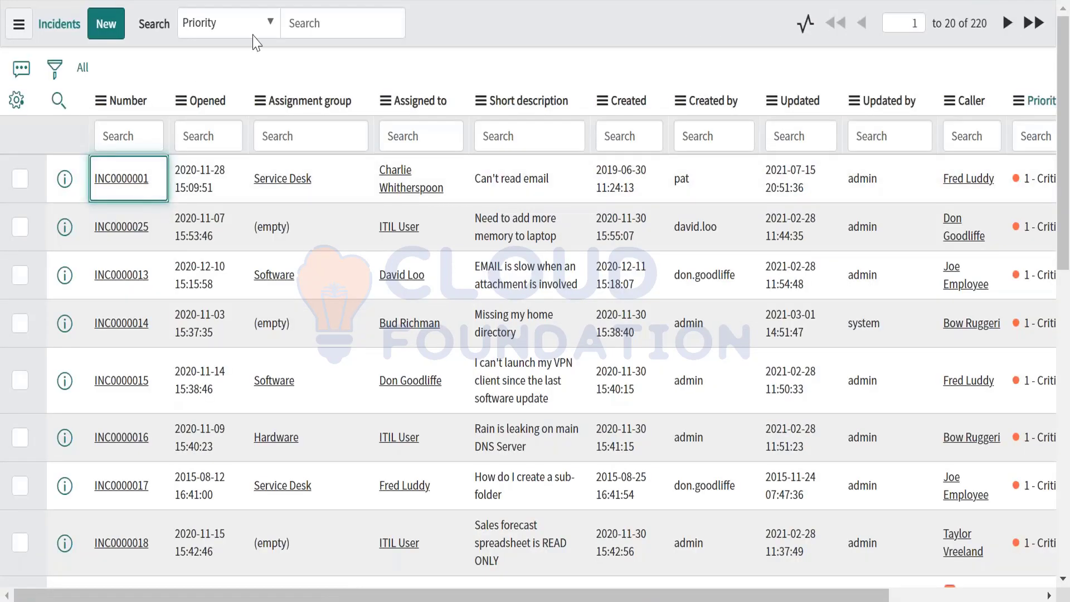
{"action": "key", "text": "ctrl+Tab"}
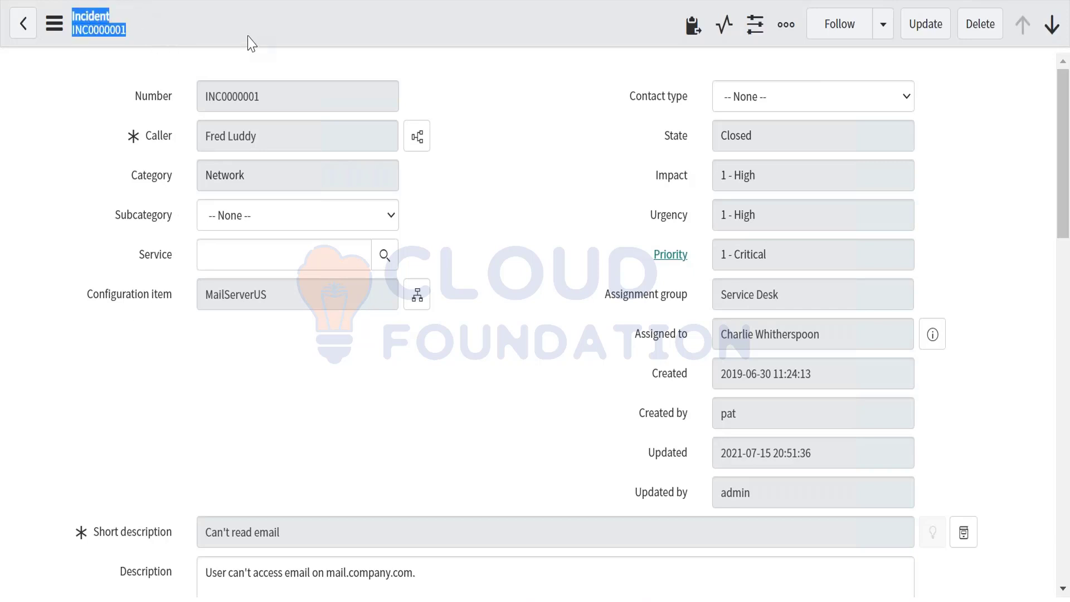
Examine the Subcategory and Service fields and the header of the INC0000001 incident form
{"action": "left_click", "coordinate": [261, 222]}
{"action": "left_click", "coordinate": [261, 222]}
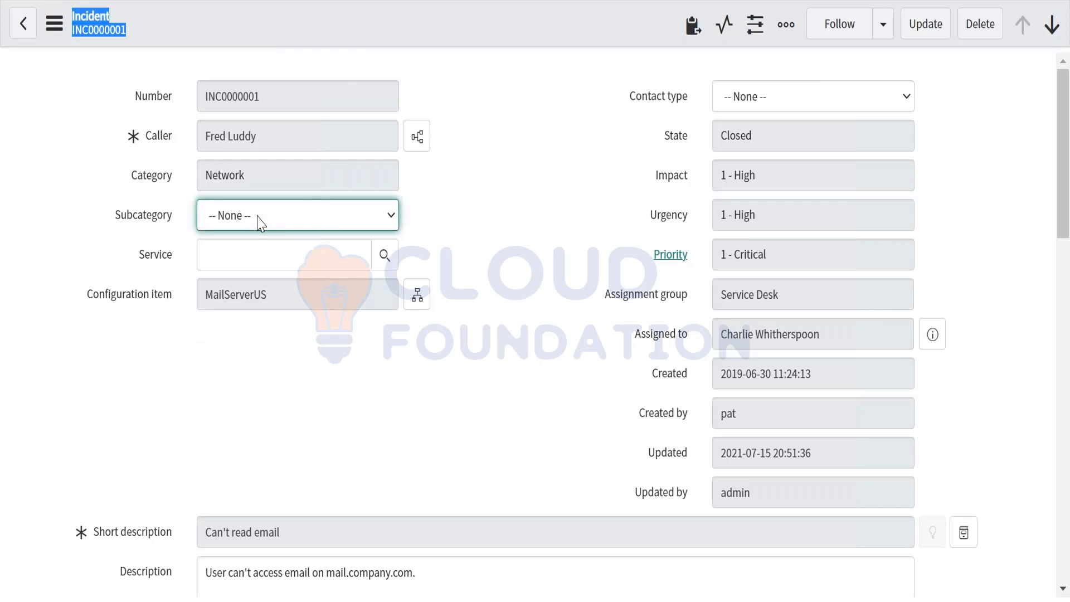
{"action": "left_click", "coordinate": [241, 243]}
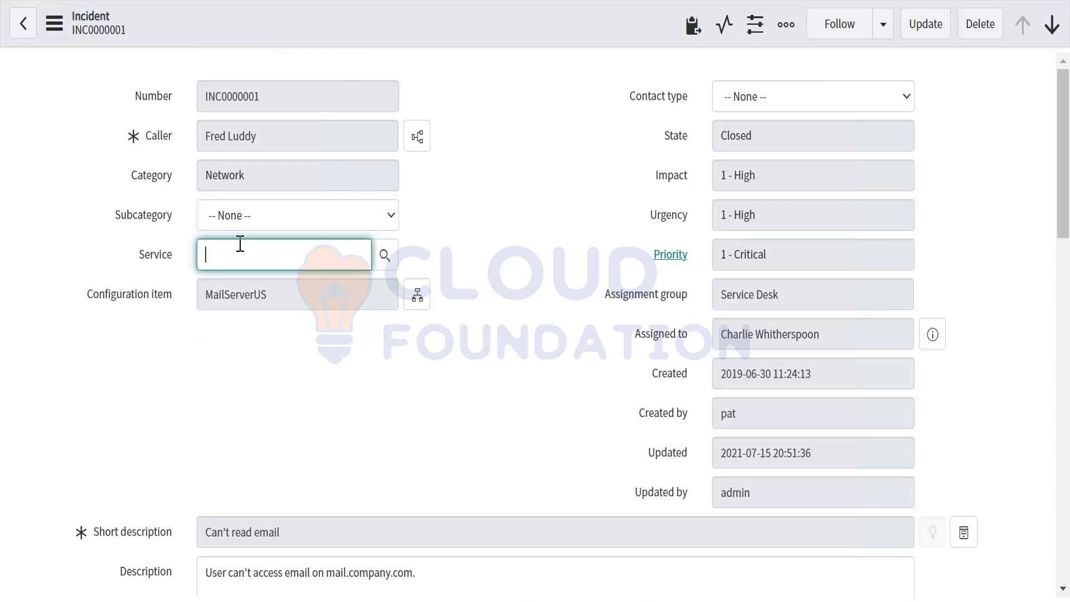
{"action": "left_click_drag", "start_coordinate": [148, 29], "coordinate": [73, 16]}
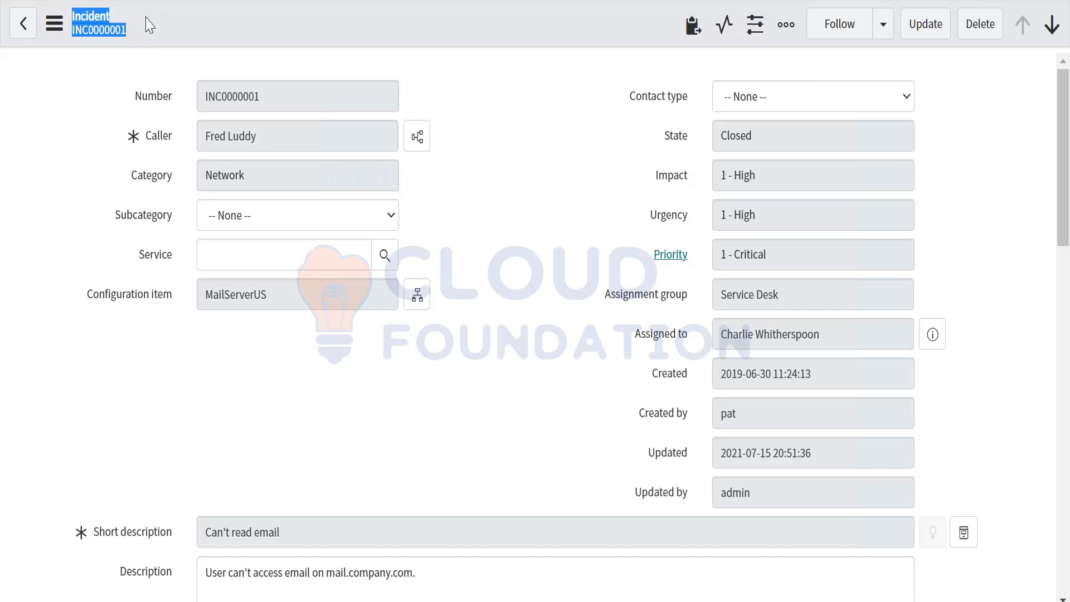
{"action": "left_click", "coordinate": [208, 36]}
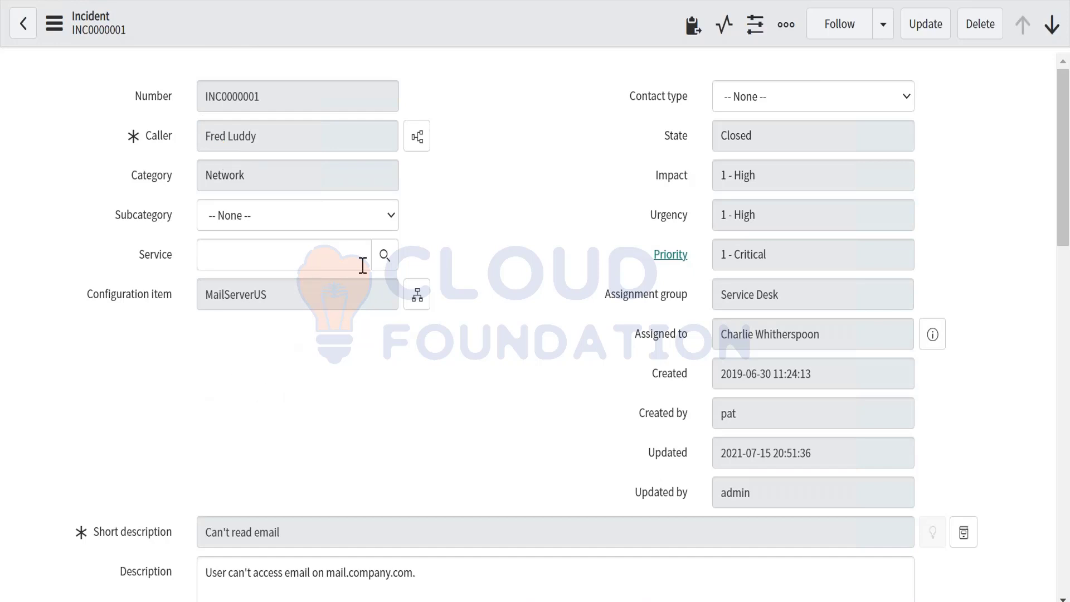
Look over the configuration options available for the incident form, and dismiss them
{"action": "right_click", "coordinate": [418, 38]}
{"action": "mouse_move", "coordinate": [535, 241]}
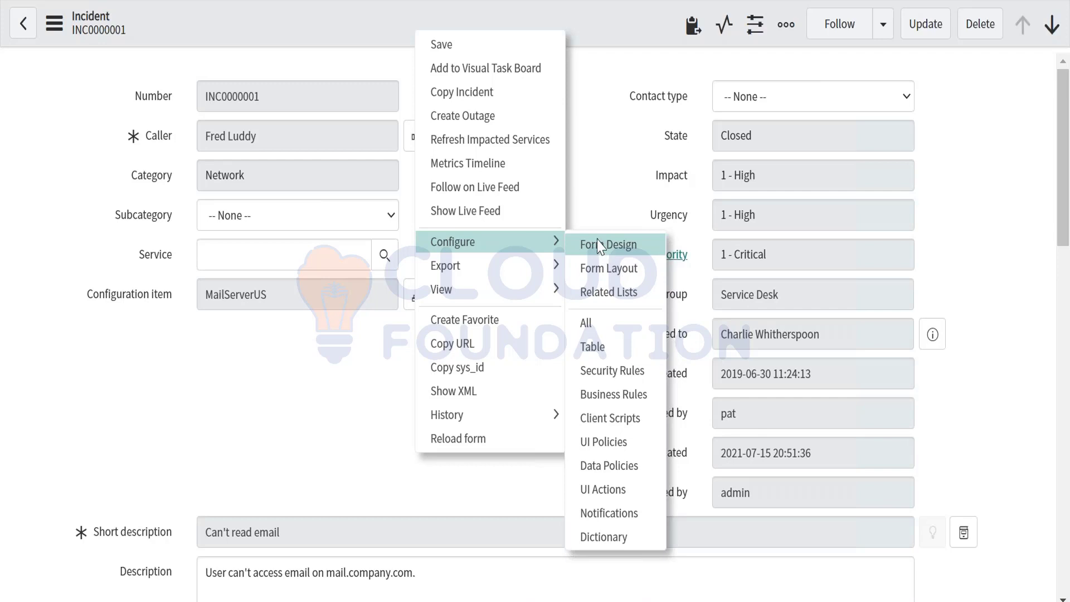
{"action": "left_click", "coordinate": [601, 190]}
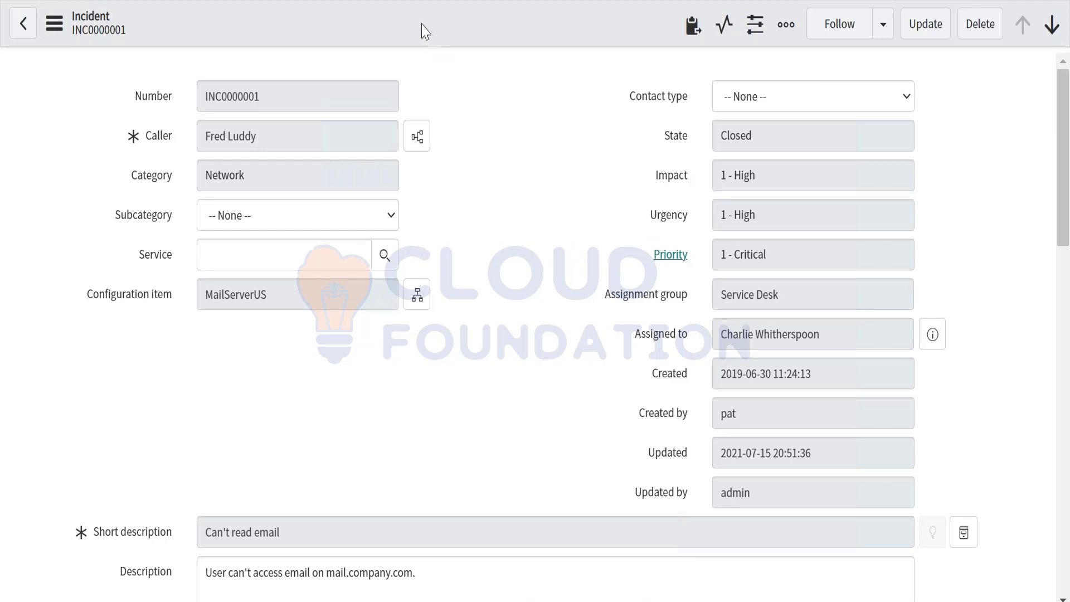
View the incident form's Form Layout configuration, and leave it for the incident list without saving
{"action": "left_click", "coordinate": [55, 25]}
{"action": "mouse_move", "coordinate": [185, 236]}
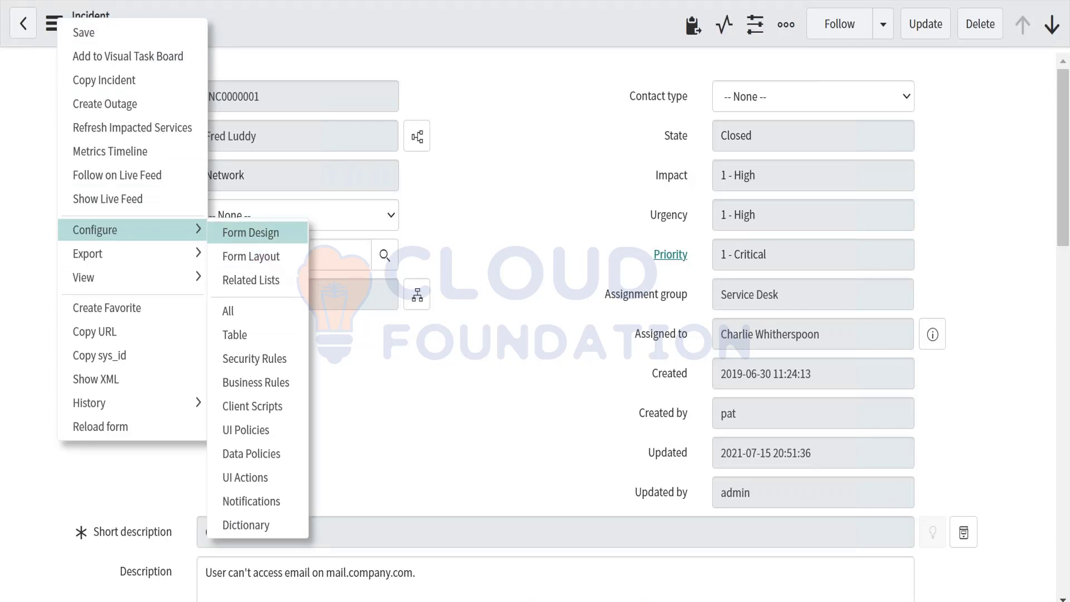
{"action": "right_click", "coordinate": [282, 0]}
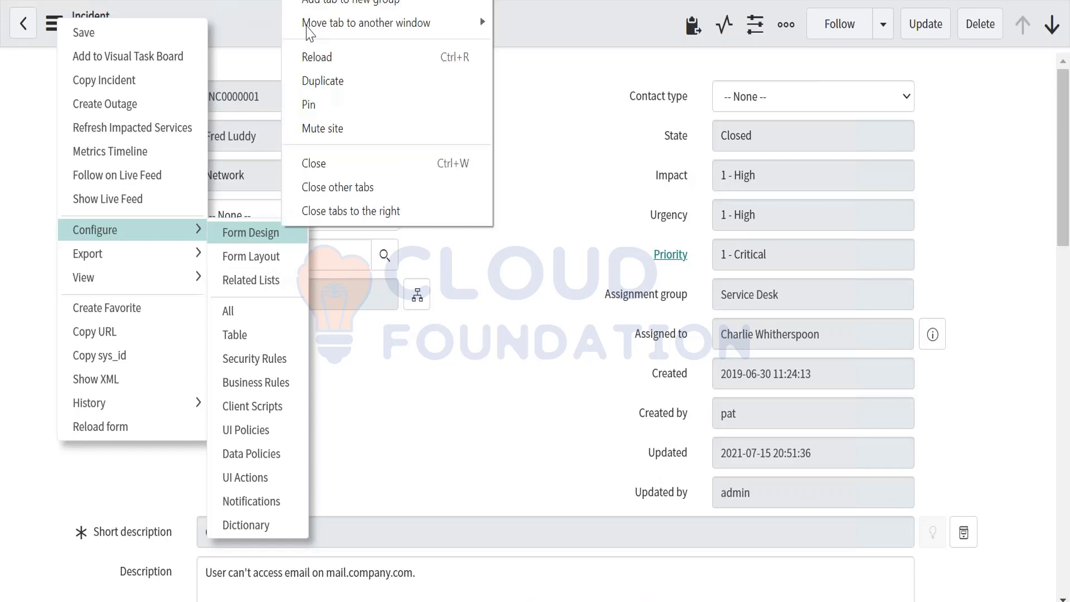
{"action": "left_click", "coordinate": [311, 71]}
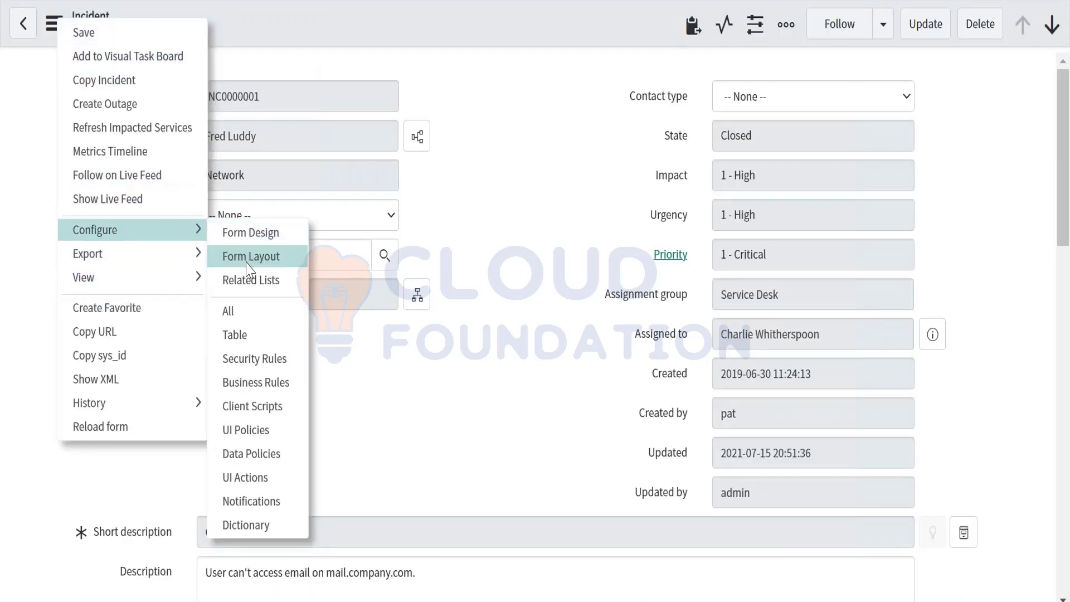
{"action": "left_click", "coordinate": [247, 261]}
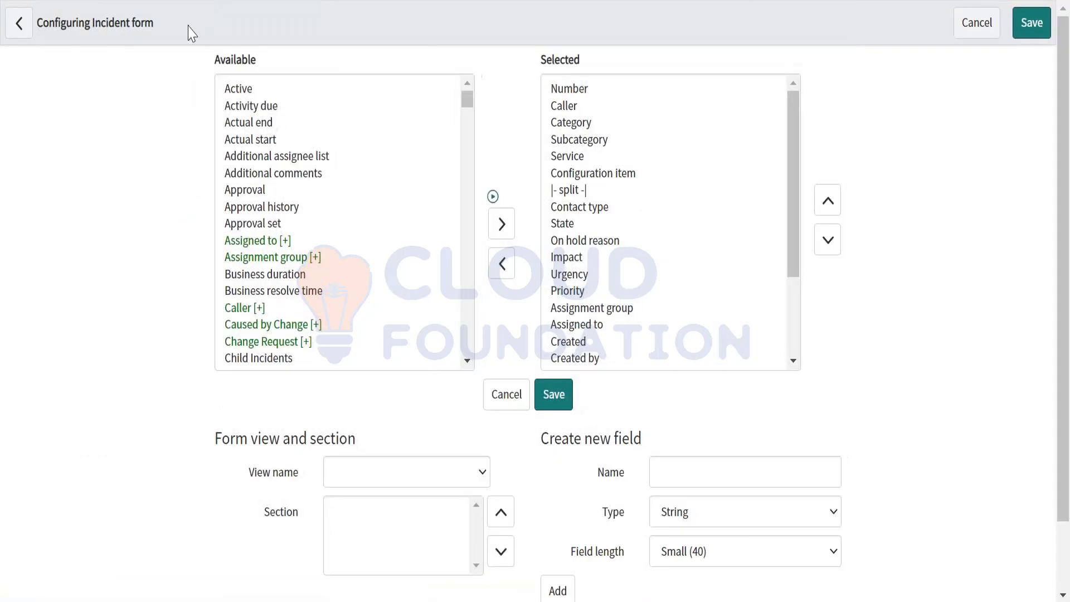
{"action": "left_click", "coordinate": [17, 20]}
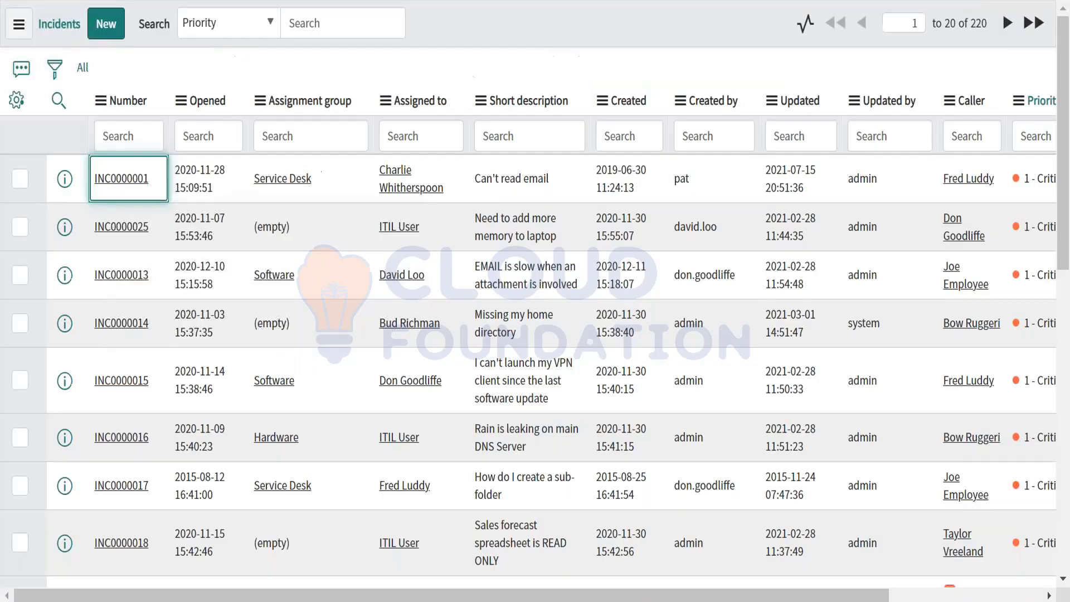
Reopen incident INC0000001 and open its form in Form Design
{"action": "left_click", "coordinate": [111, 186]}
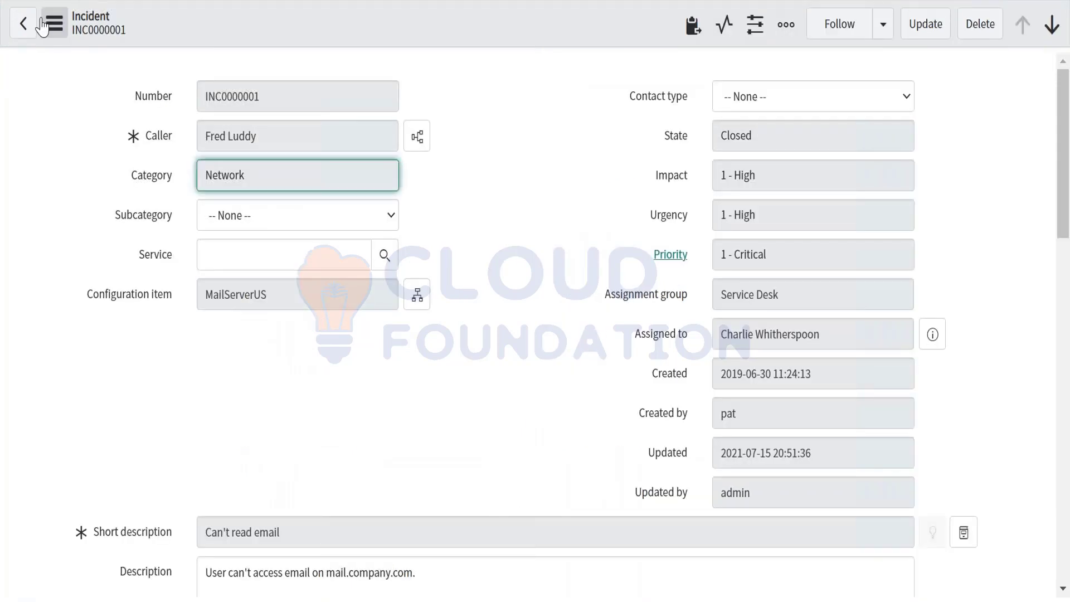
{"action": "left_click", "coordinate": [54, 17]}
{"action": "mouse_move", "coordinate": [143, 252]}
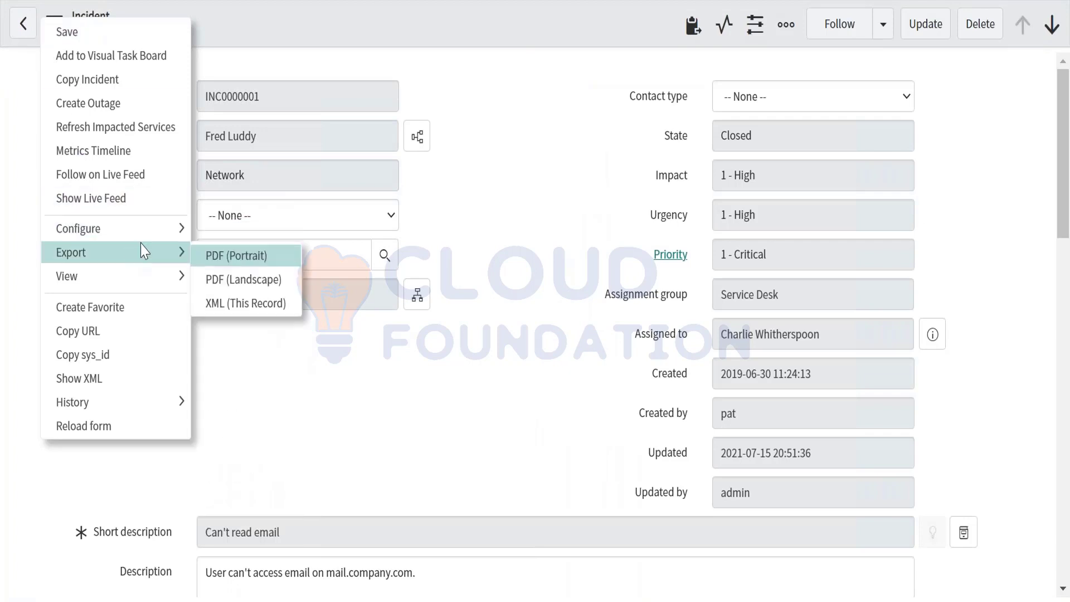
{"action": "mouse_move", "coordinate": [167, 228]}
{"action": "left_click", "coordinate": [215, 233]}
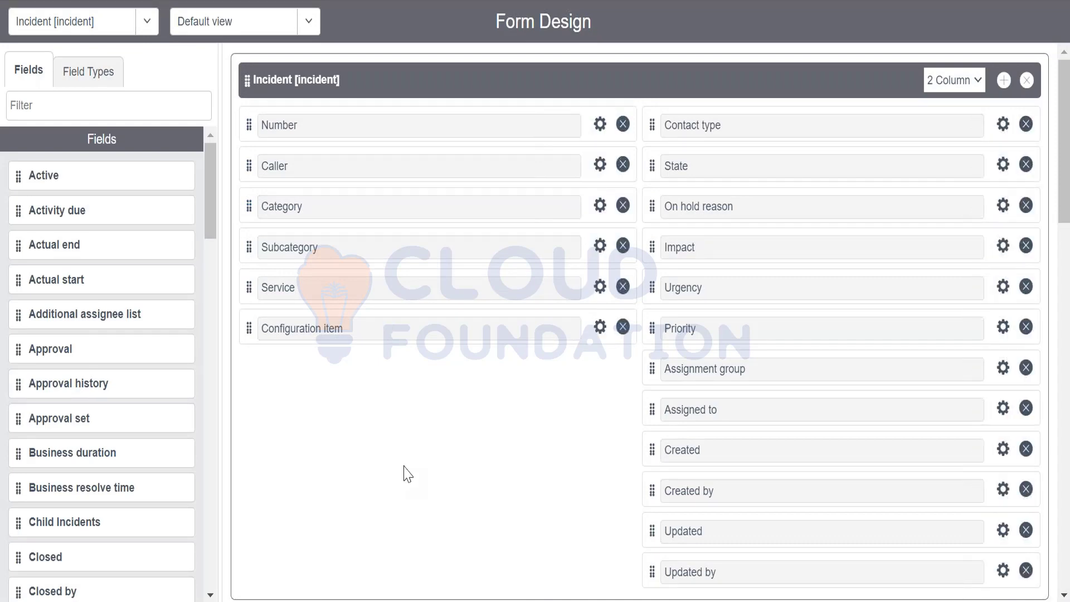
Compare the fields in the form design with those in the first column of the INC0000001 form
{"action": "scroll", "coordinate": [404, 467], "scroll_direction": "down", "scroll_amount": 2}
{"action": "scroll", "coordinate": [404, 466], "scroll_direction": "up", "scroll_amount": 2}
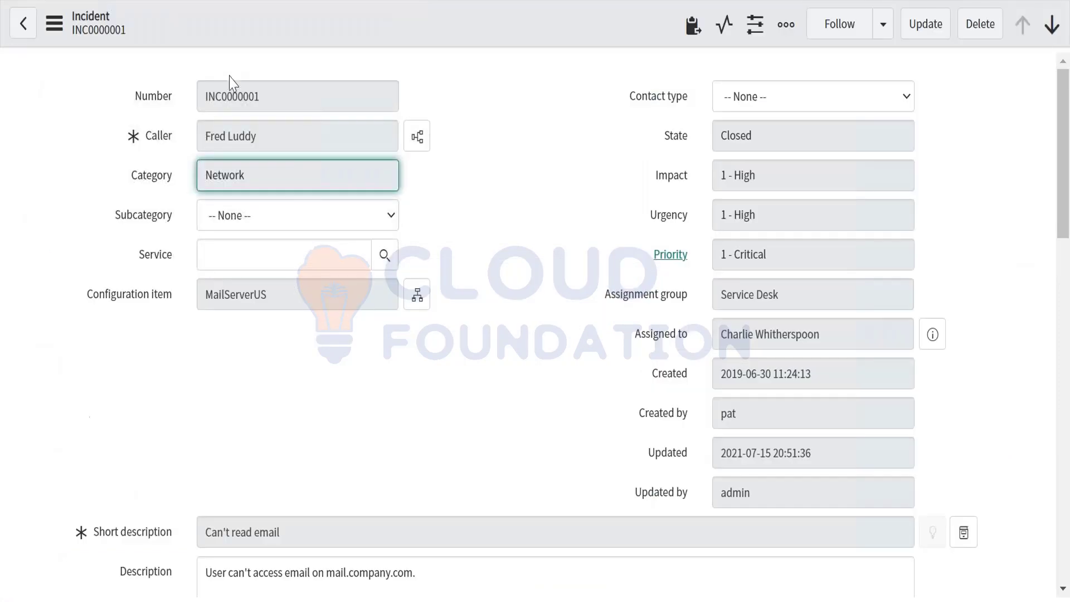
{"action": "left_click_drag", "start_coordinate": [141, 96], "coordinate": [217, 295]}
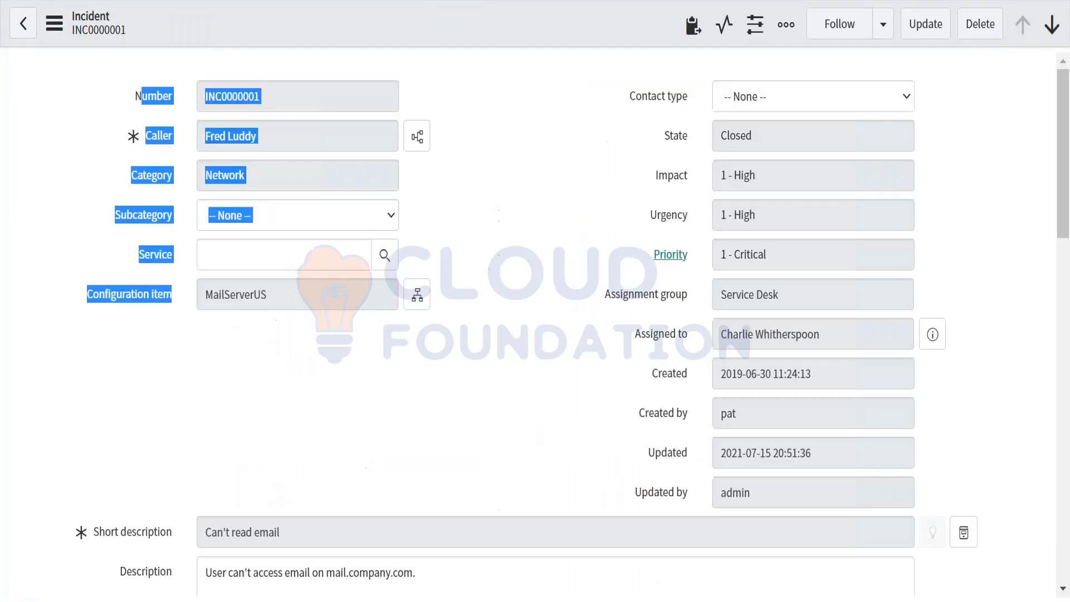
{"action": "left_click", "coordinate": [54, 23]}
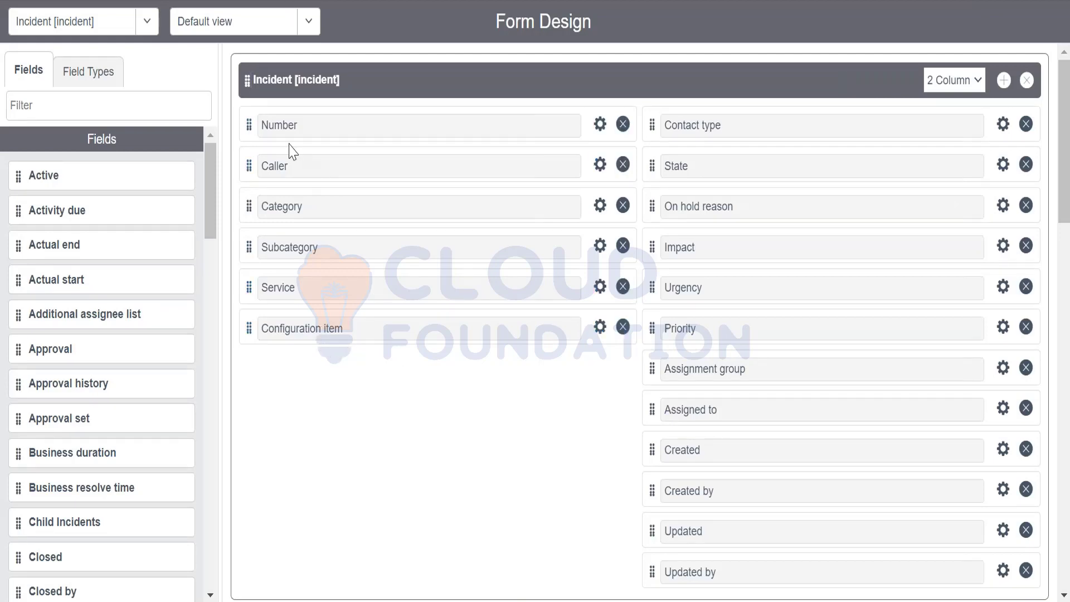
Remove the Configuration item field from the incident form design, and move Assignment group and Assigned to below Service
{"action": "left_click", "coordinate": [623, 326]}
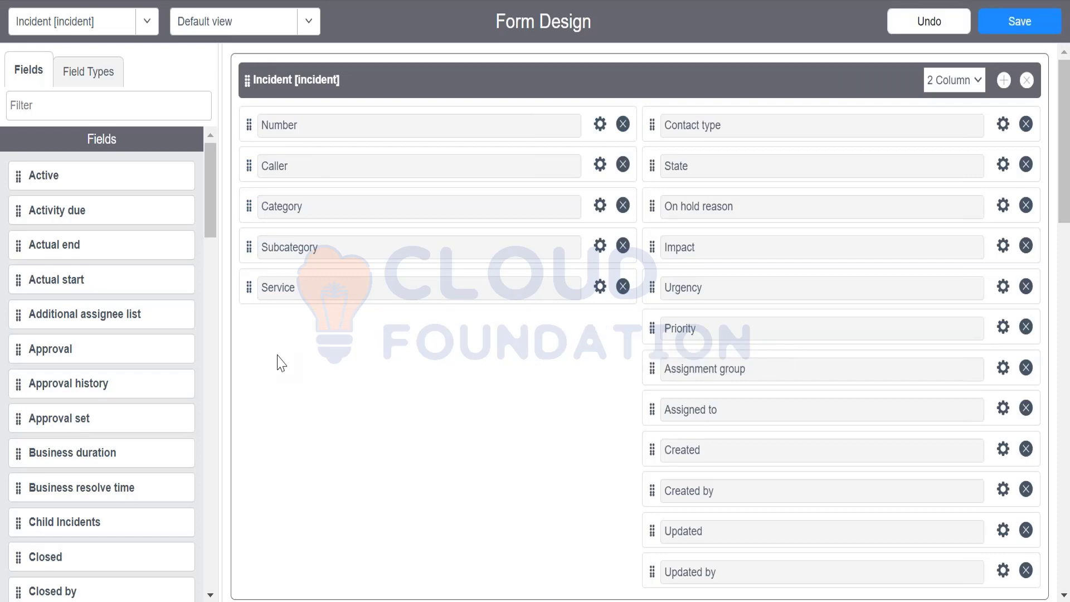
{"action": "scroll", "coordinate": [410, 434], "scroll_direction": "down", "scroll_amount": 1}
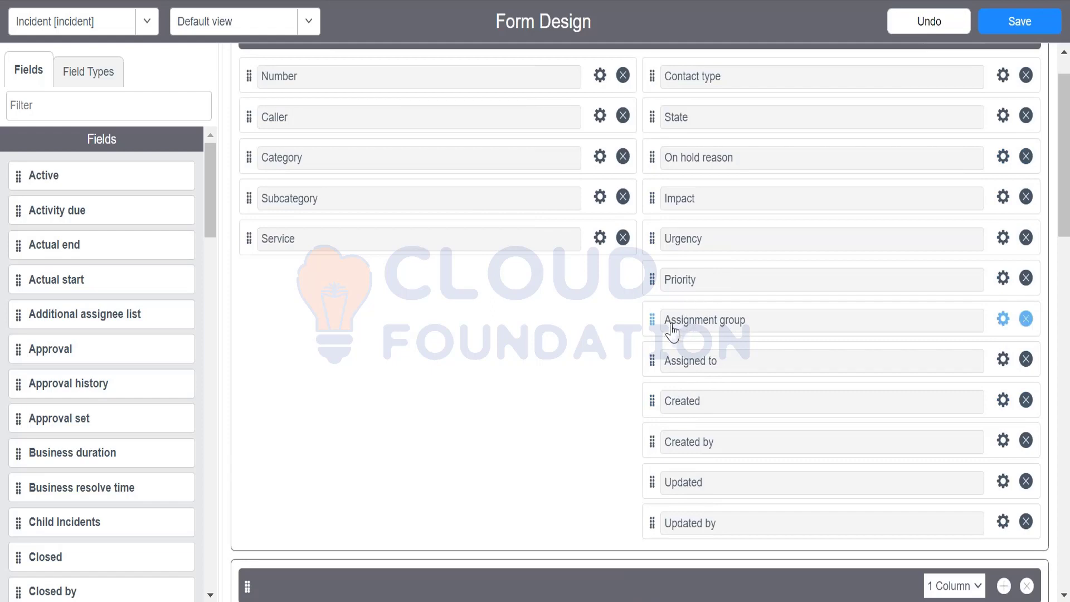
{"action": "left_click_drag", "start_coordinate": [673, 332], "coordinate": [247, 281]}
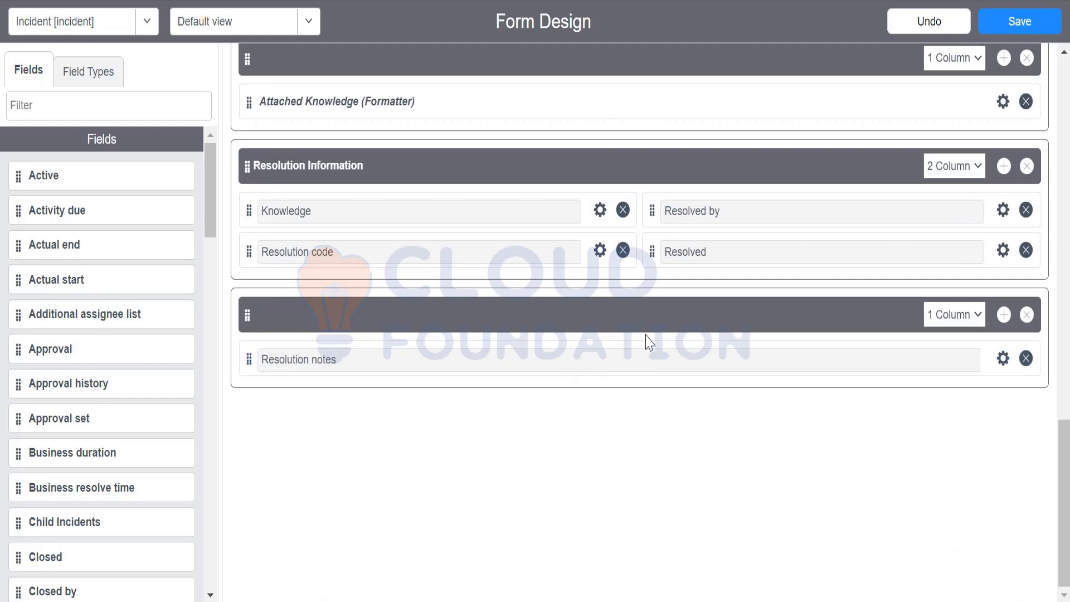
{"action": "scroll", "coordinate": [384, 322], "scroll_direction": "up", "scroll_amount": 20}
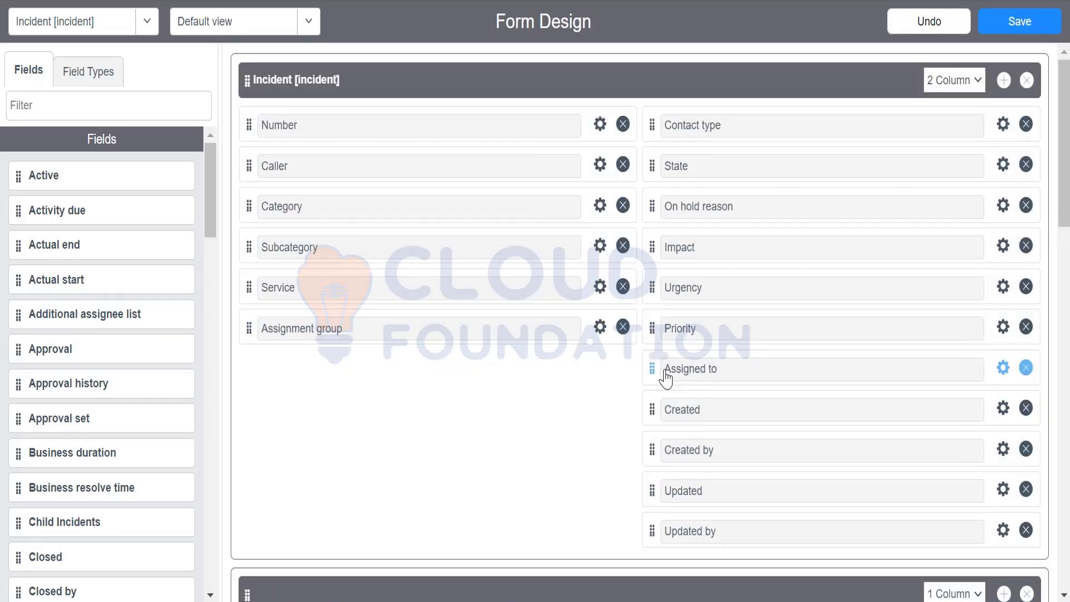
{"action": "left_click_drag", "start_coordinate": [652, 368], "coordinate": [292, 381]}
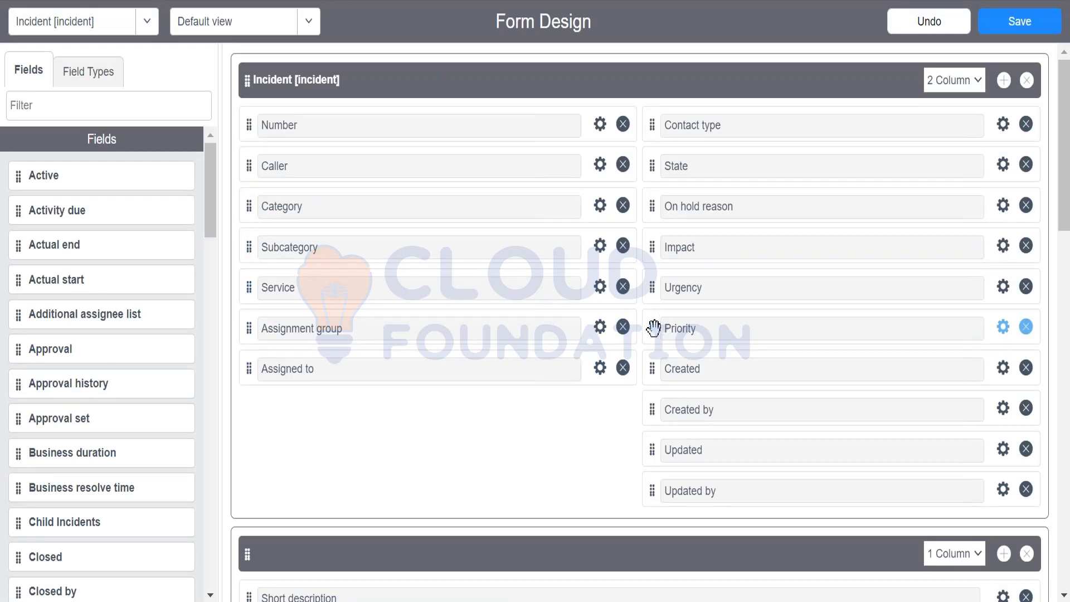
Try Priority in the first column, move it back below Urgency, and save the incident form design
{"action": "left_click_drag", "start_coordinate": [653, 328], "coordinate": [627, 339]}
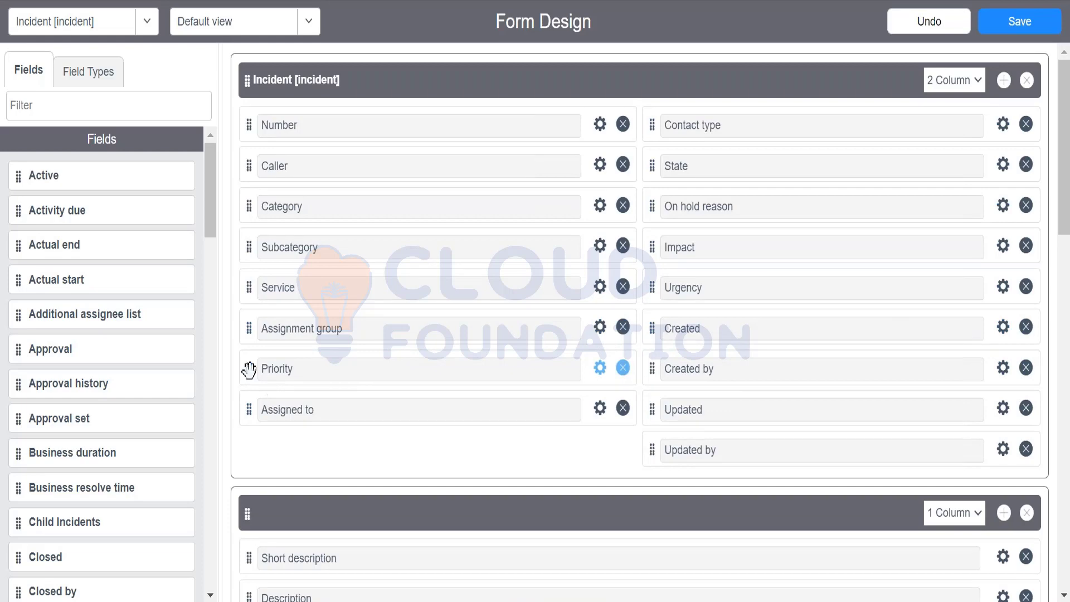
{"action": "left_click_drag", "start_coordinate": [315, 380], "coordinate": [657, 330]}
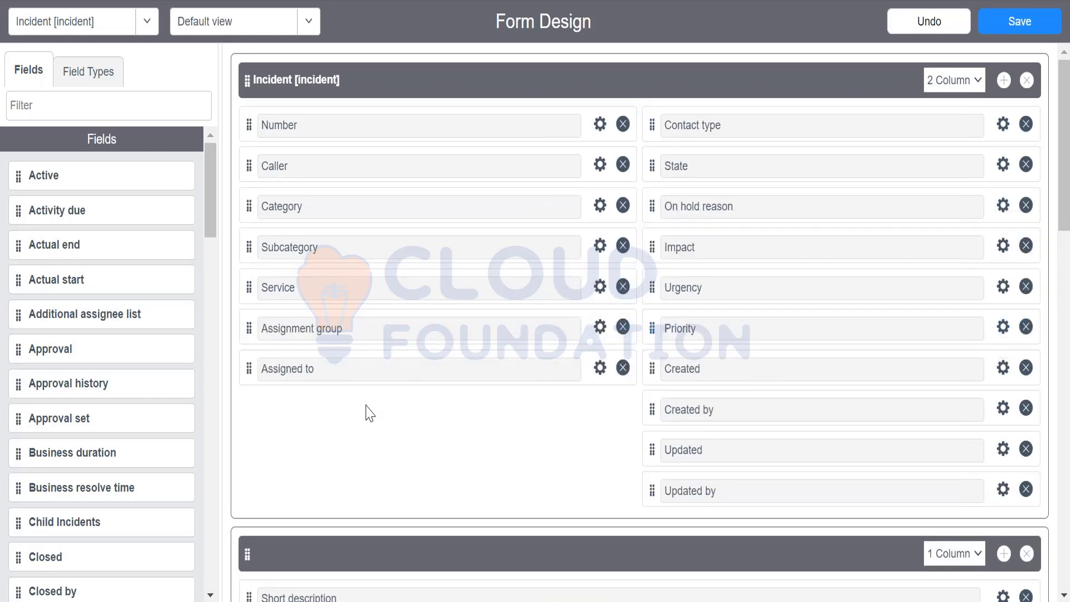
{"action": "left_click", "coordinate": [1015, 34]}
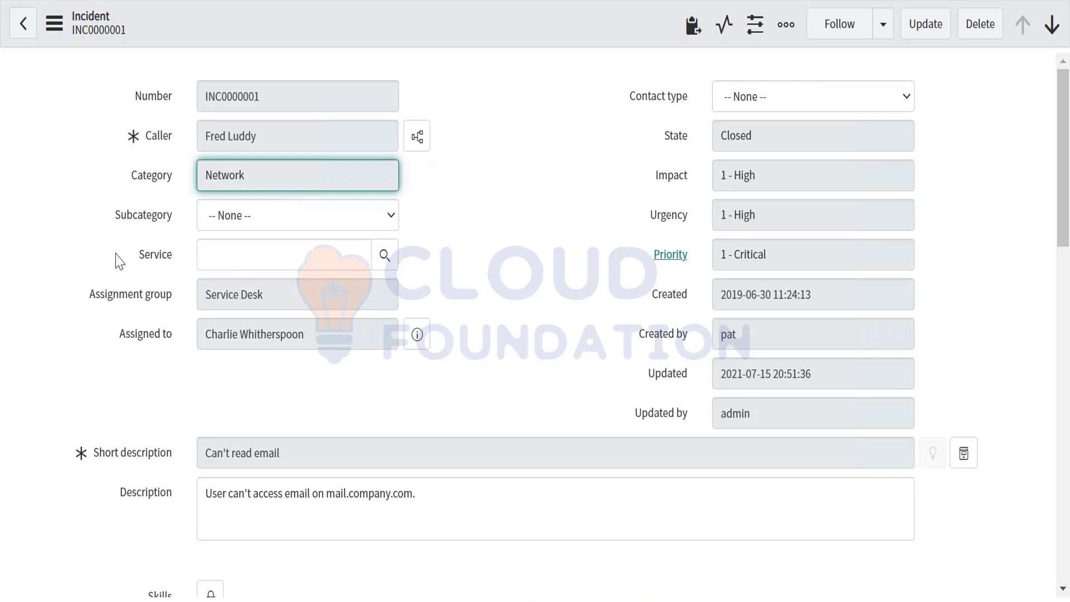
{"action": "left_click", "coordinate": [46, 24]}
{"action": "mouse_move", "coordinate": [119, 224]}
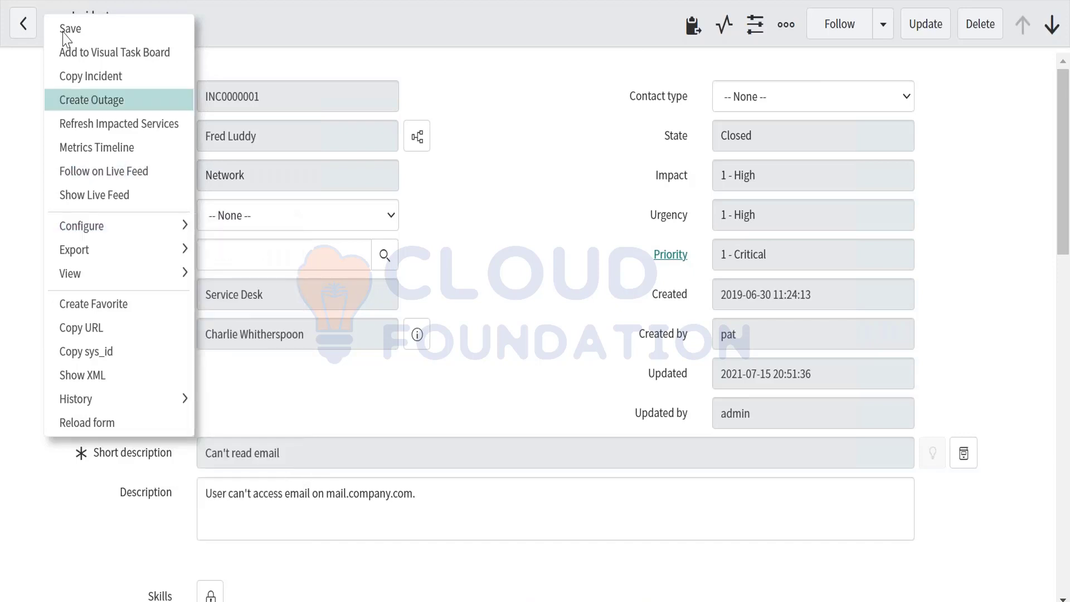
{"action": "left_click", "coordinate": [498, 214]}
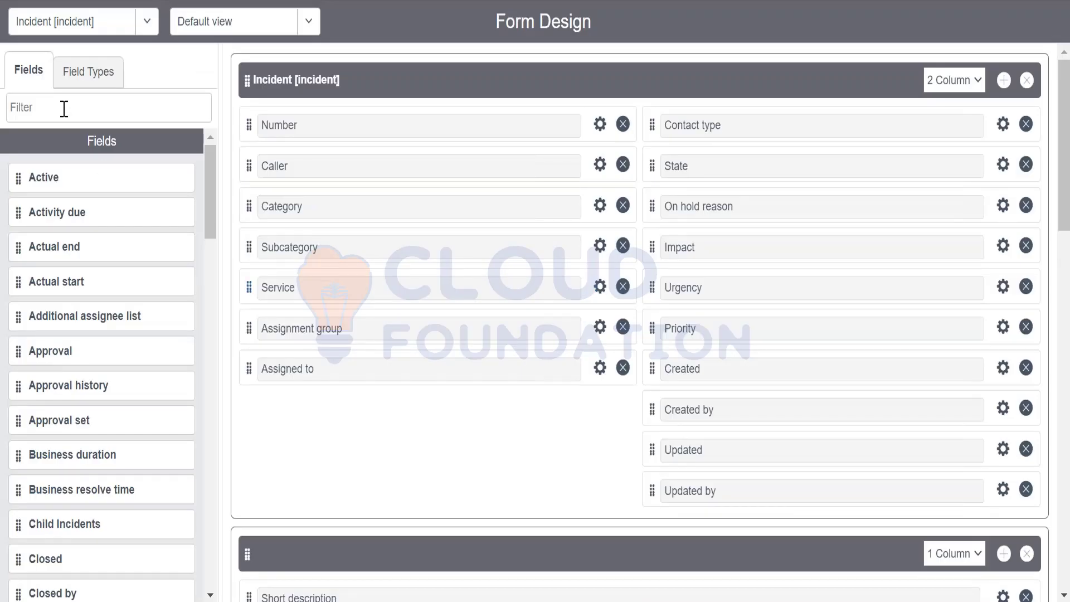
Filter the form design's available fields by Test, and clear the filter
{"action": "left_click", "coordinate": [34, 114]}
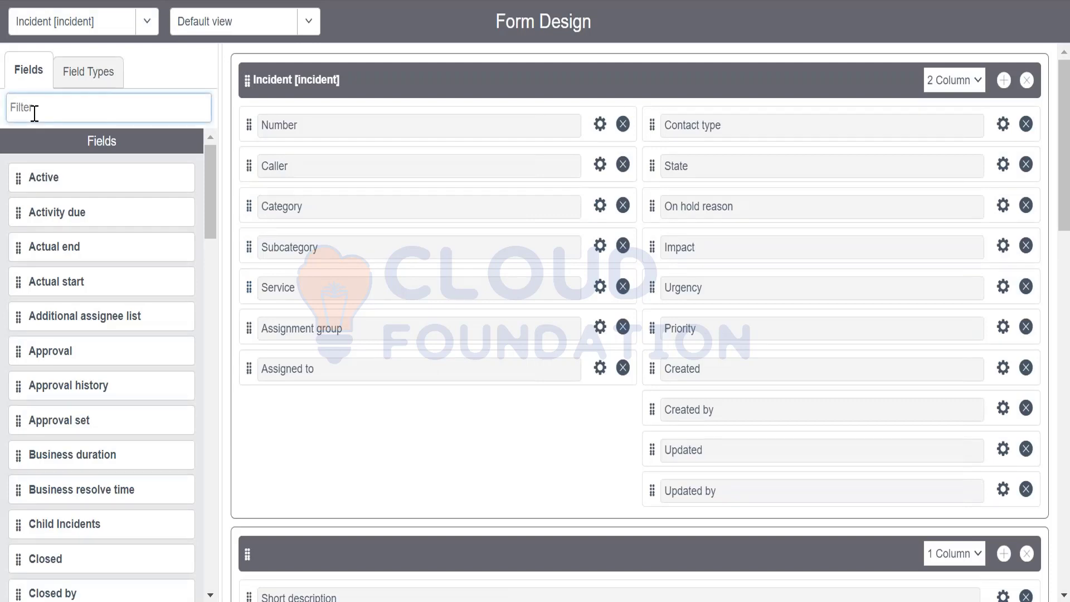
{"action": "type", "text": "Test"}
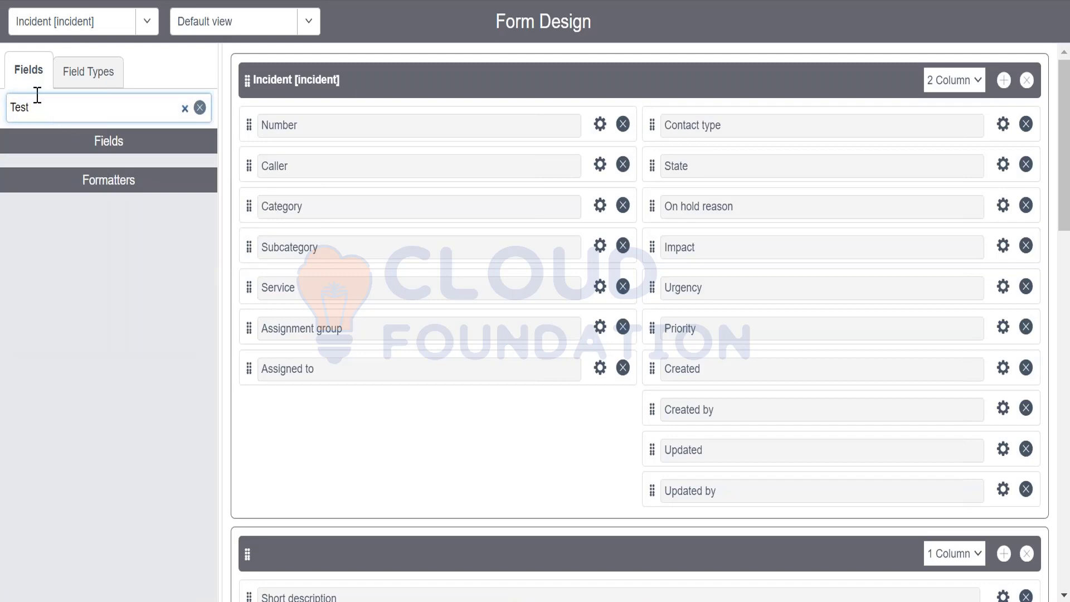
{"action": "key", "text": "BackSpace"}
{"action": "key", "text": "BackSpace"}
{"action": "key", "text": "BackSpace"}
{"action": "key", "text": "BackSpace"}
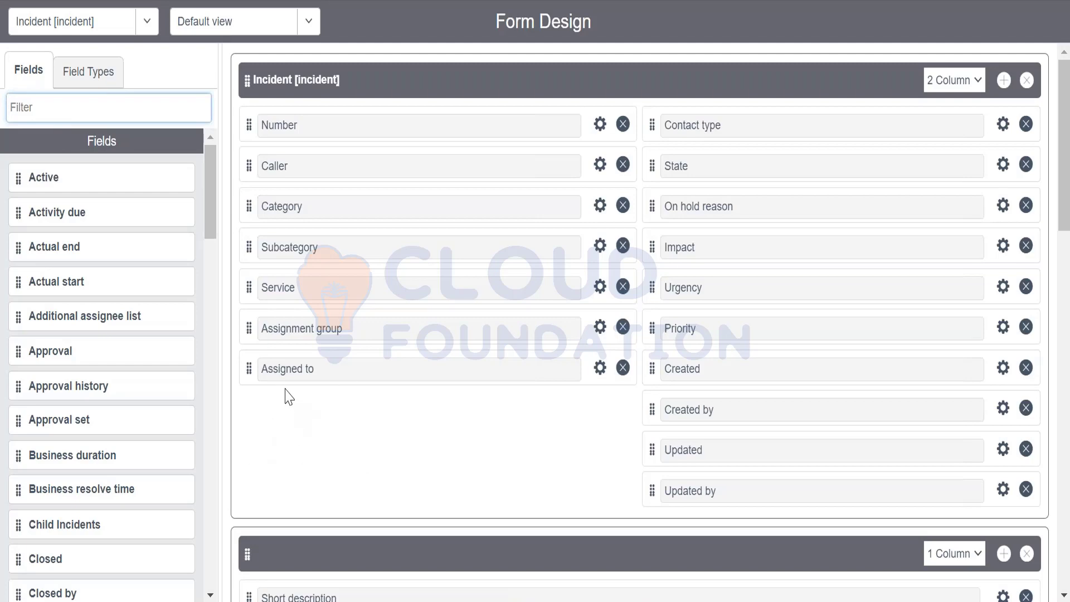
Look through the incident form design's sections and its list of available fields and formatters
{"action": "scroll", "coordinate": [337, 483], "scroll_direction": "down", "scroll_amount": 5}
{"action": "scroll", "coordinate": [334, 483], "scroll_direction": "up", "scroll_amount": 1}
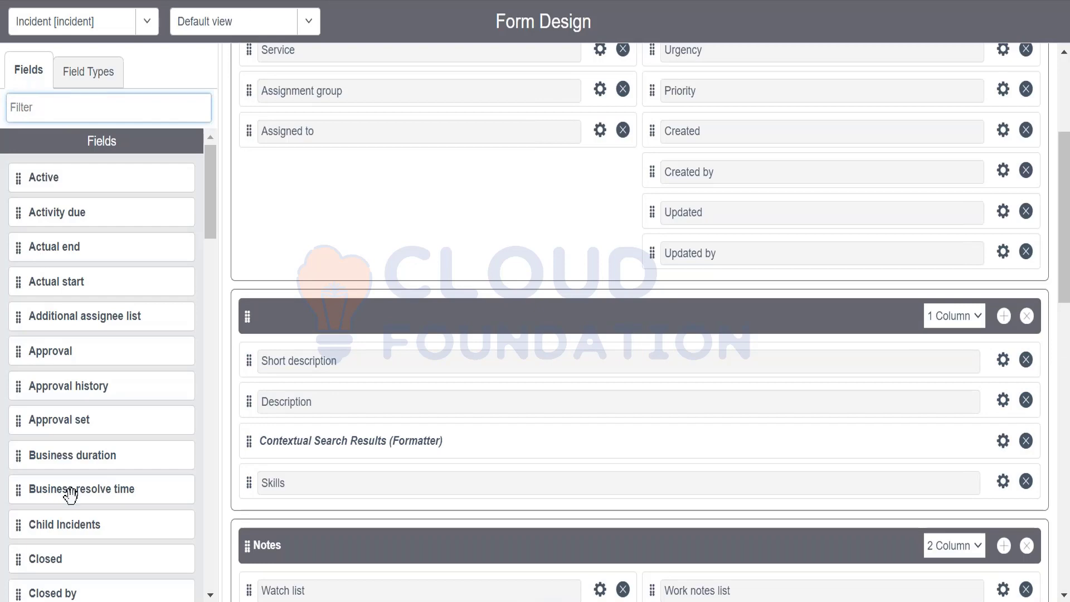
{"action": "scroll", "coordinate": [74, 505], "scroll_direction": "down", "scroll_amount": 20}
{"action": "scroll", "coordinate": [75, 509], "scroll_direction": "down", "scroll_amount": 6}
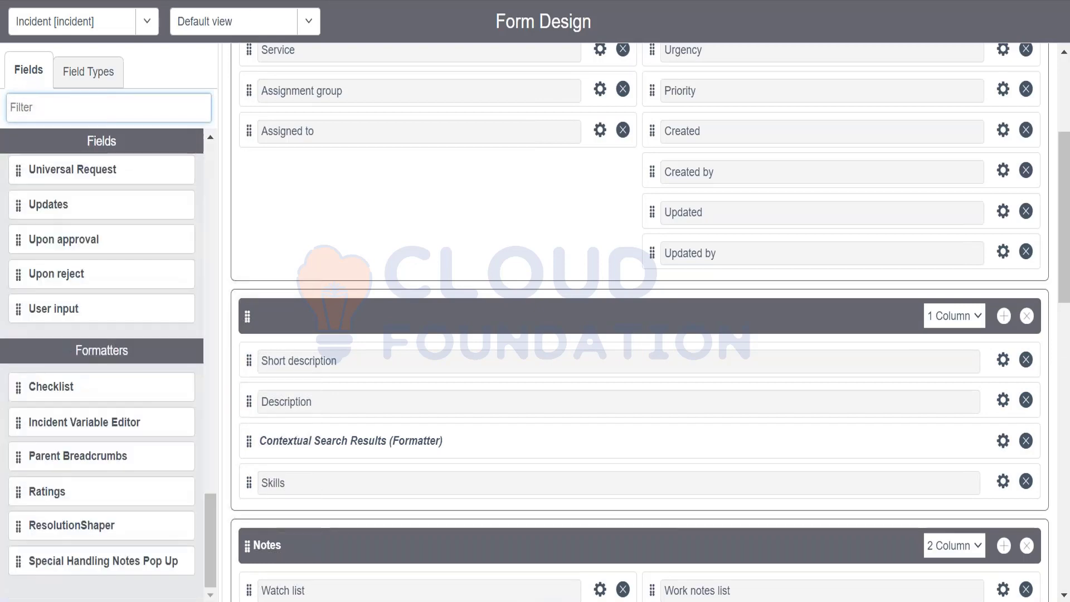
Look through the field types that can be added to the incident form, down to String and Chart
{"action": "scroll", "coordinate": [48, 381], "scroll_direction": "up", "scroll_amount": 15}
{"action": "scroll", "coordinate": [47, 381], "scroll_direction": "up", "scroll_amount": 10}
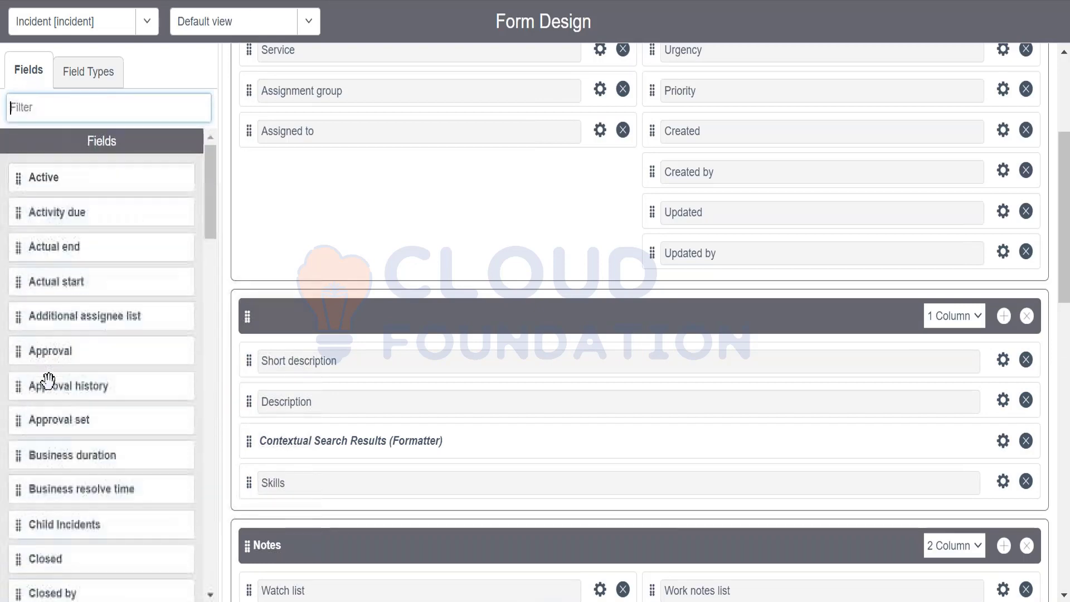
{"action": "left_click", "coordinate": [69, 88]}
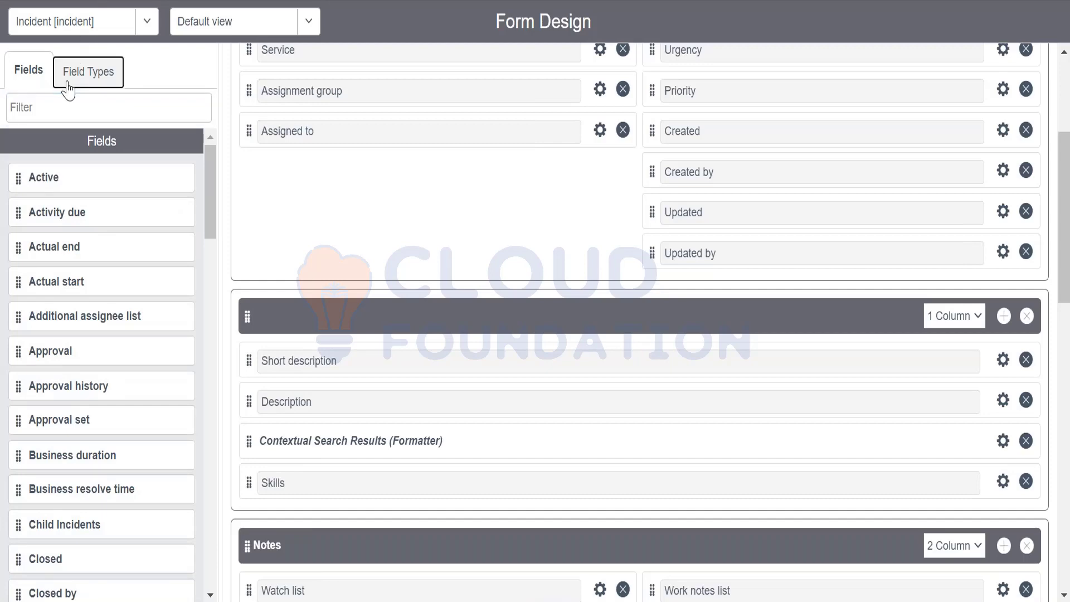
{"action": "scroll", "coordinate": [61, 503], "scroll_direction": "down", "scroll_amount": 13}
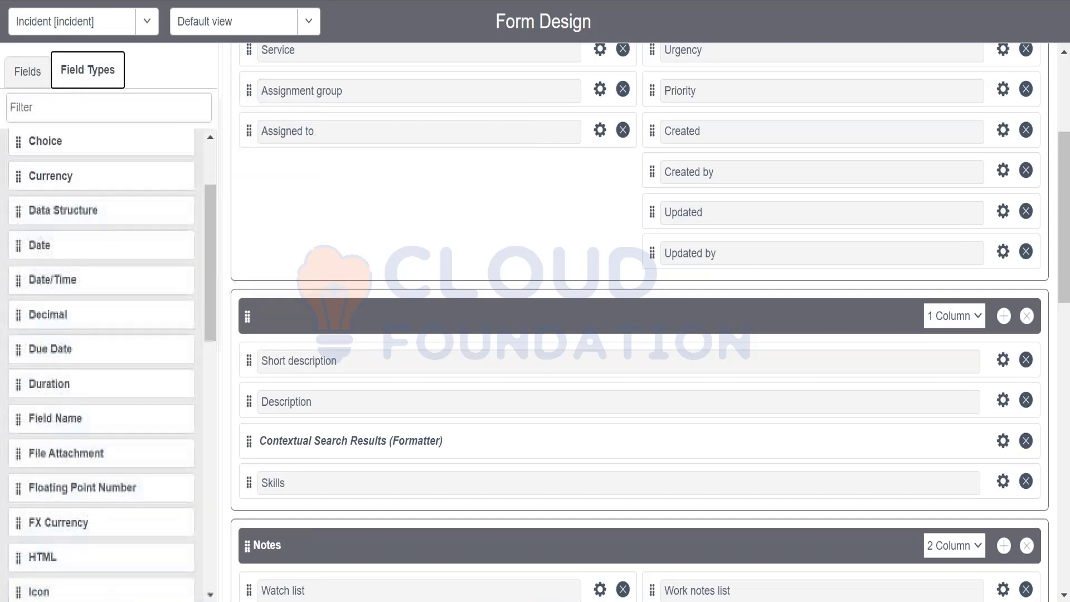
{"action": "scroll", "coordinate": [102, 363], "scroll_direction": "up", "scroll_amount": 6}
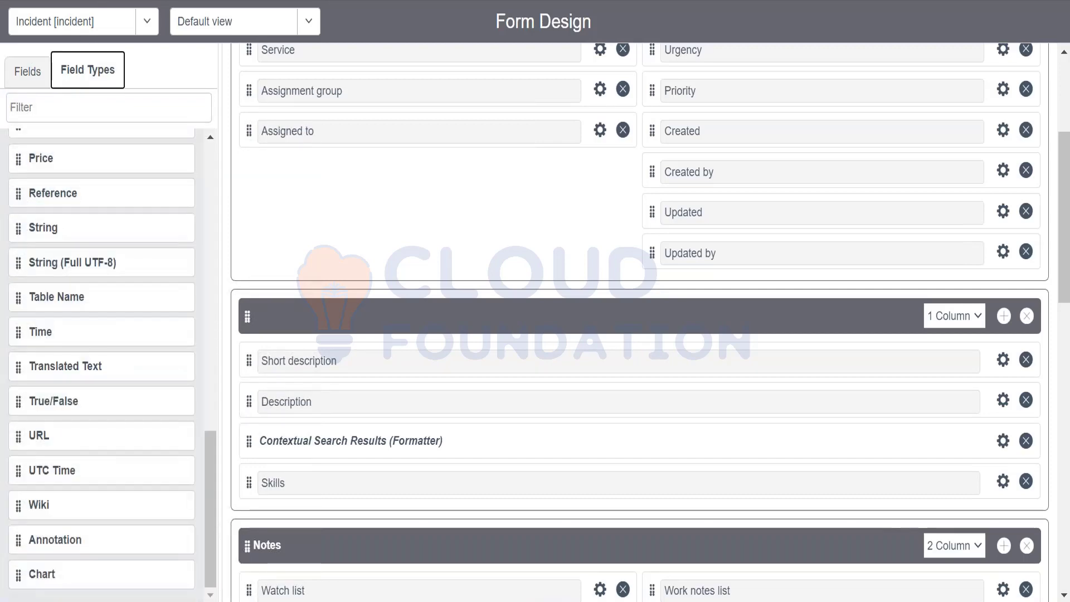
{"action": "scroll", "coordinate": [47, 303], "scroll_direction": "up", "scroll_amount": 1}
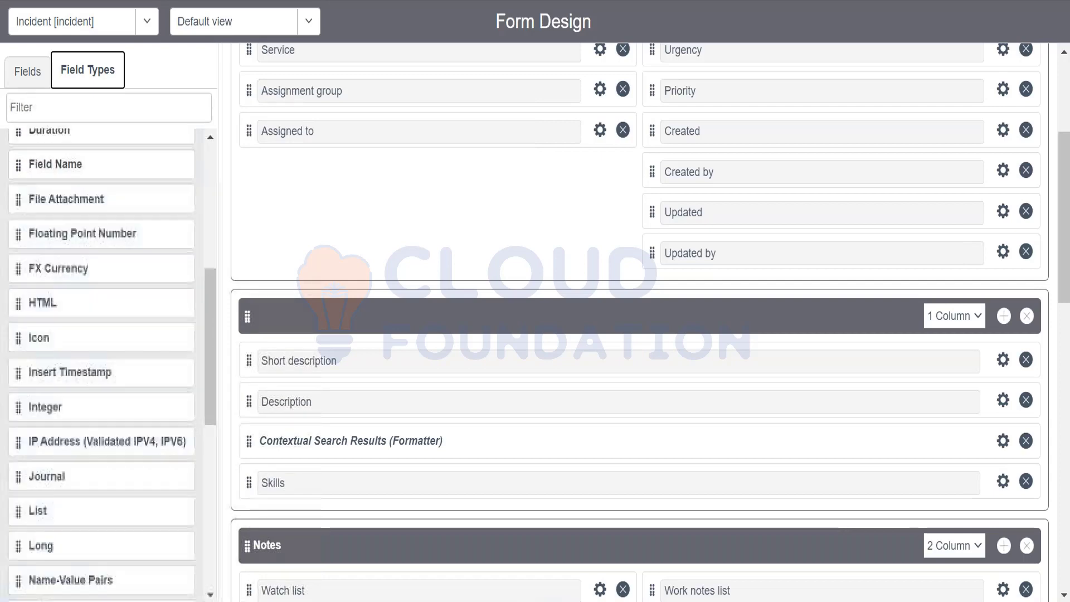
{"action": "scroll", "coordinate": [46, 303], "scroll_direction": "down", "scroll_amount": 7}
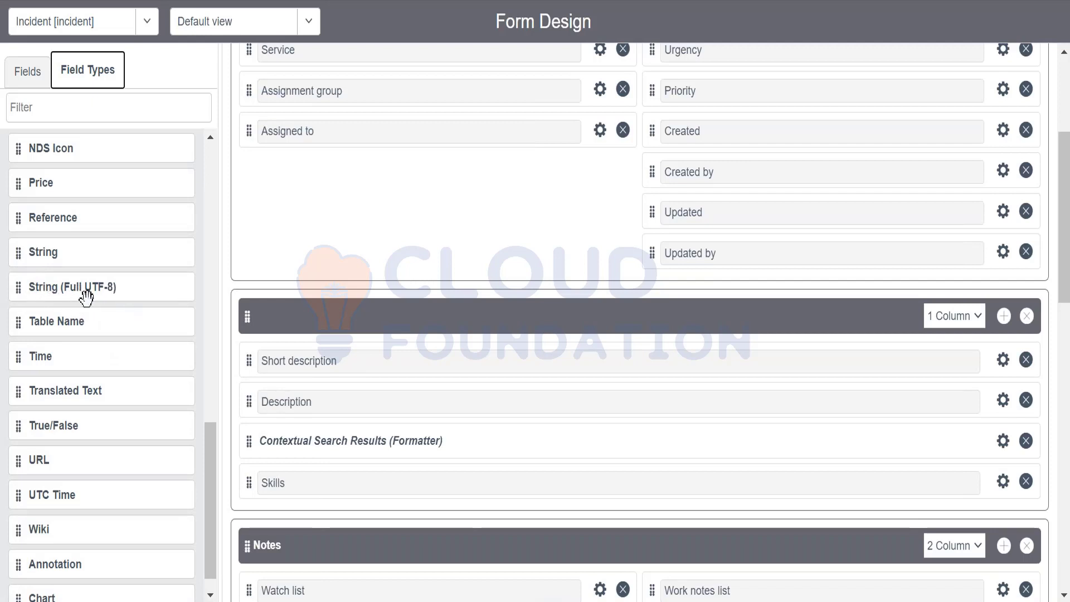
Try adding two String fields below Assigned to in the incident form design, and remove both of them
{"action": "left_click", "coordinate": [14, 260]}
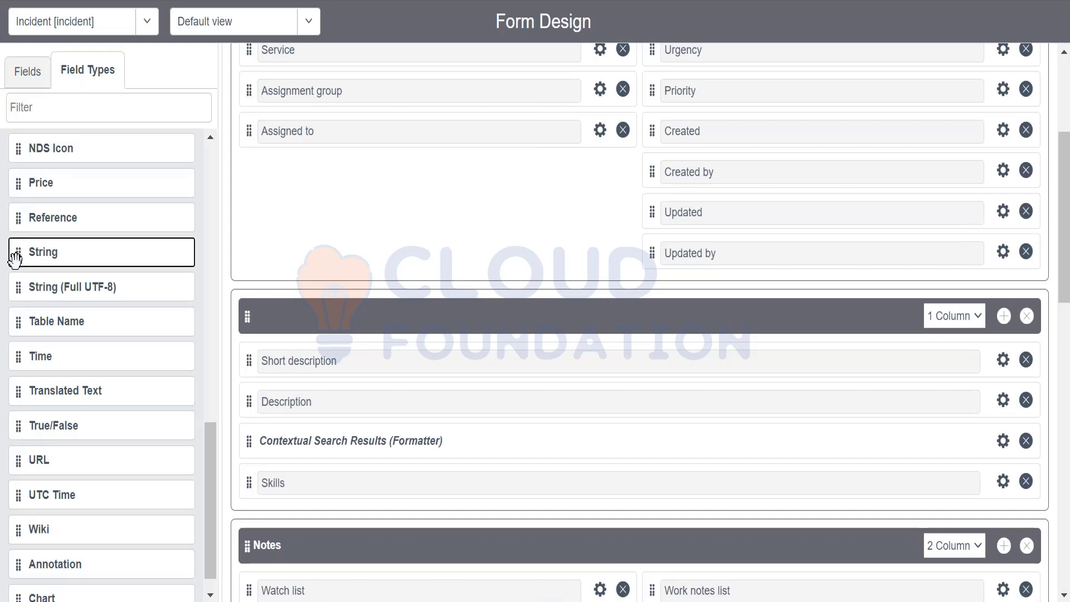
{"action": "double_click", "coordinate": [19, 259]}
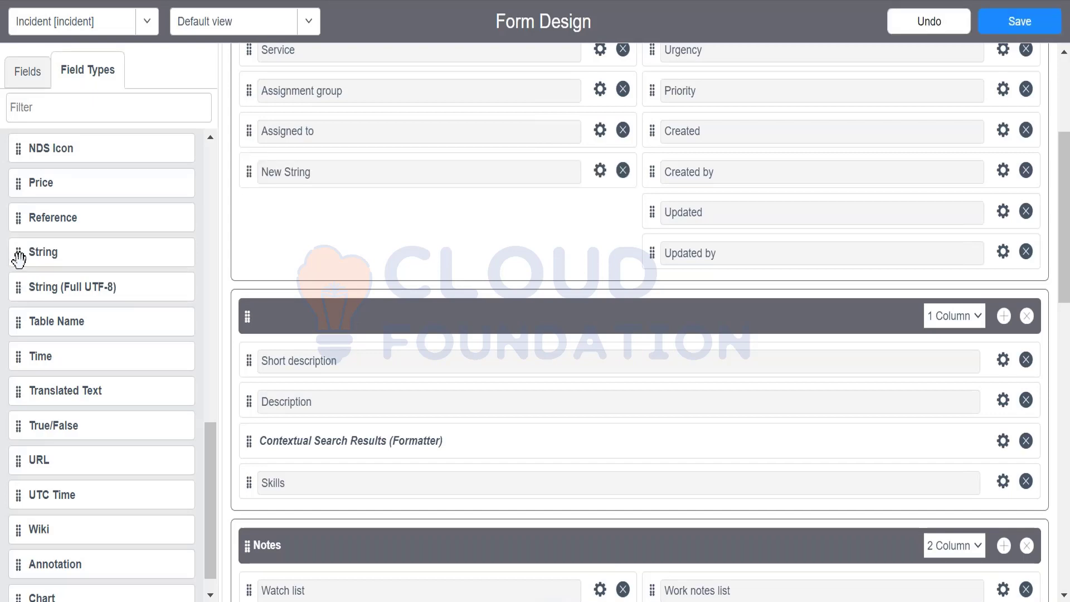
{"action": "left_click", "coordinate": [19, 259]}
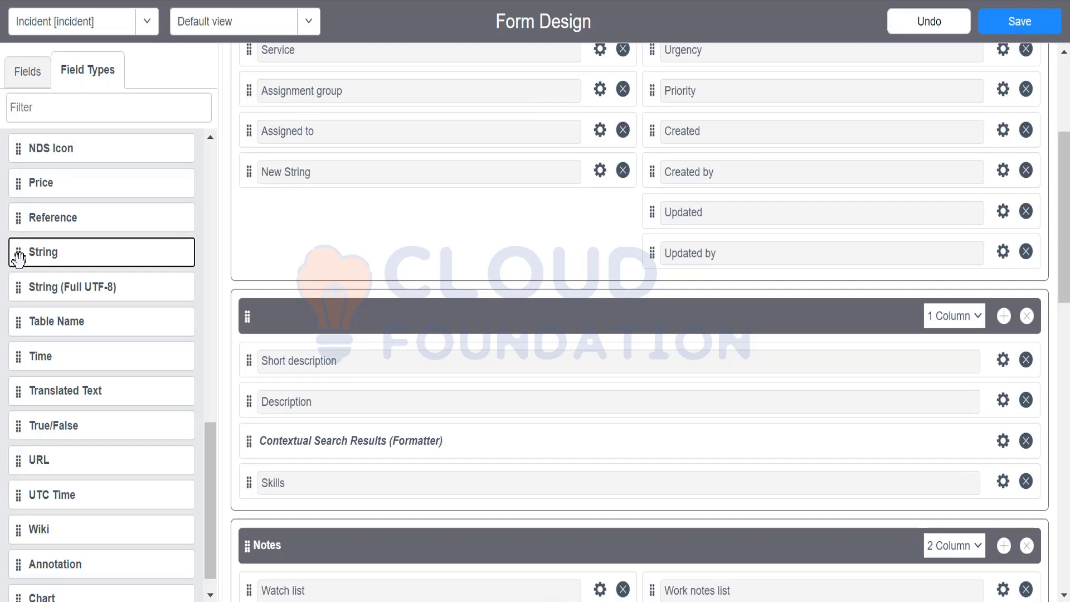
{"action": "double_click", "coordinate": [19, 259]}
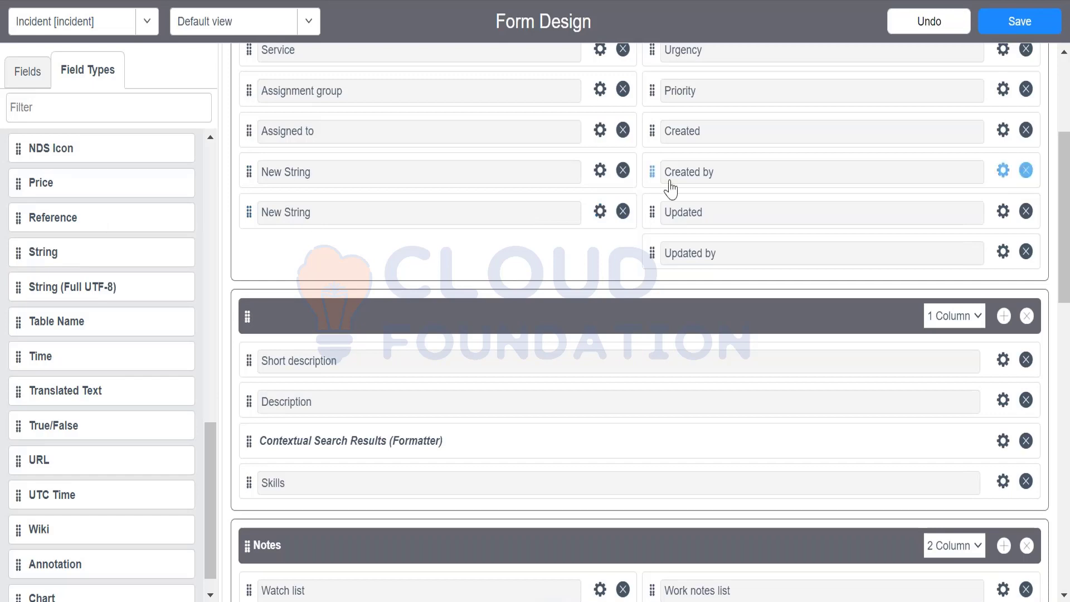
{"action": "left_click", "coordinate": [623, 211]}
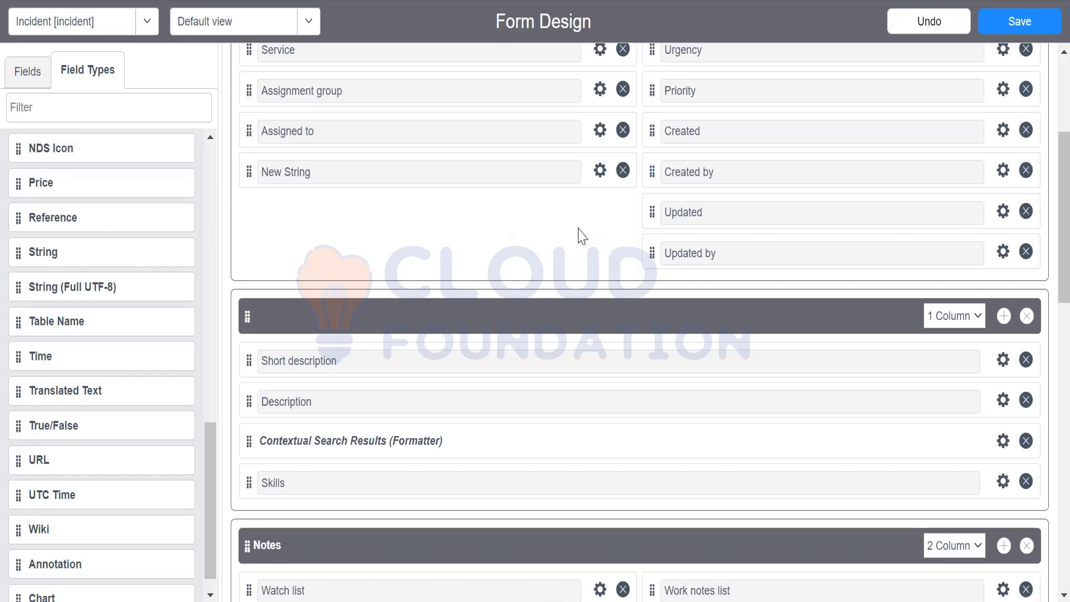
{"action": "left_click", "coordinate": [623, 171]}
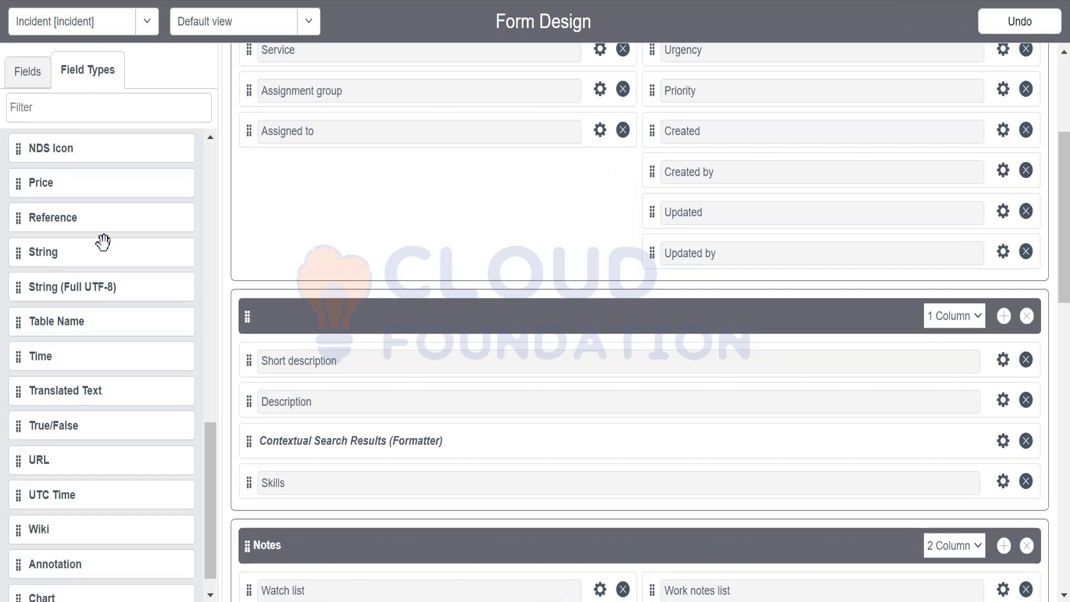
Add a String field below Assigned to in the incident form design, and view its properties
{"action": "left_click", "coordinate": [22, 255]}
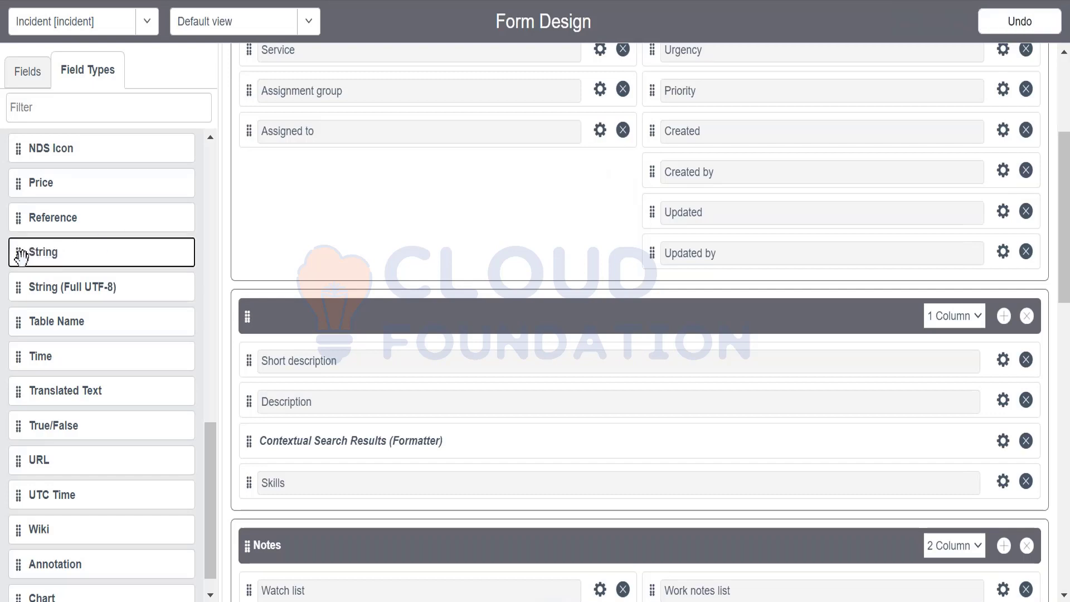
{"action": "left_click_drag", "start_coordinate": [33, 256], "coordinate": [275, 167]}
{"action": "scroll", "coordinate": [275, 167], "scroll_direction": "up", "scroll_amount": 15}
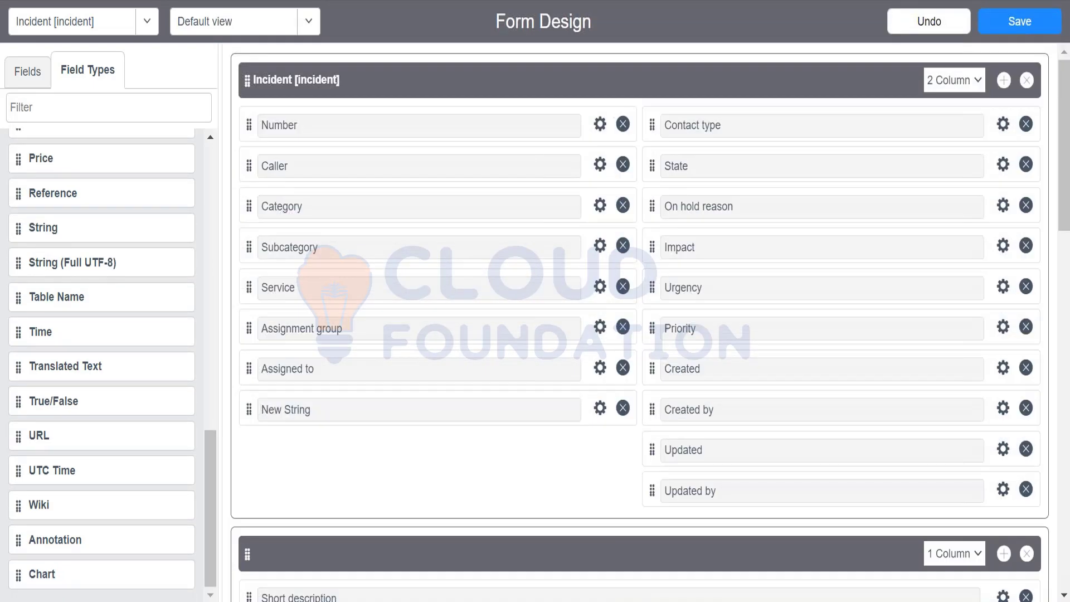
{"action": "left_click", "coordinate": [601, 408]}
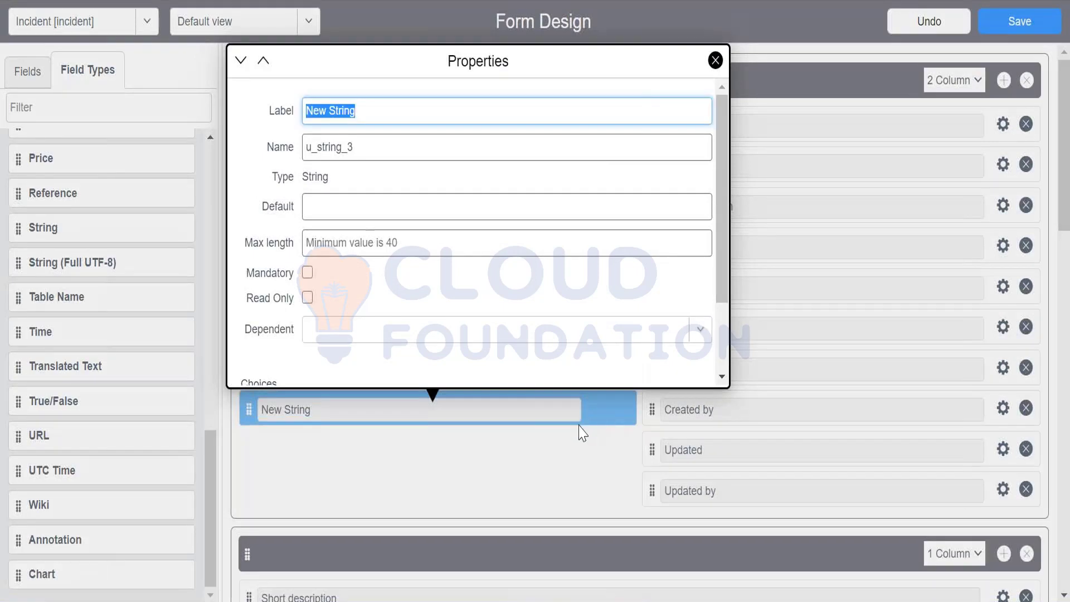
{"action": "left_click", "coordinate": [715, 60]}
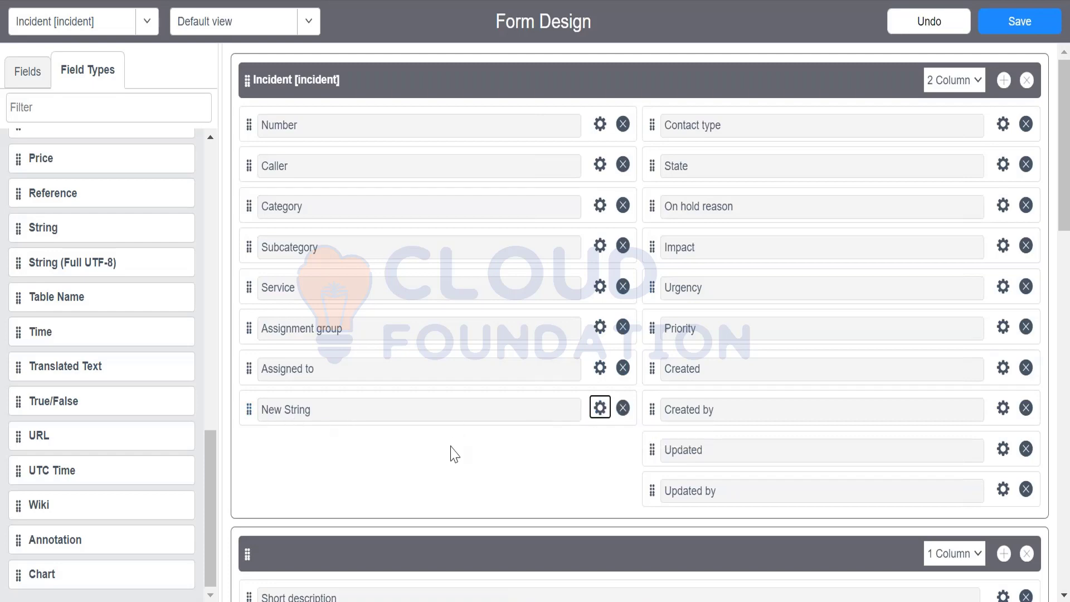
Set the new String field's label to Test Details in its properties
{"action": "left_click", "coordinate": [600, 408]}
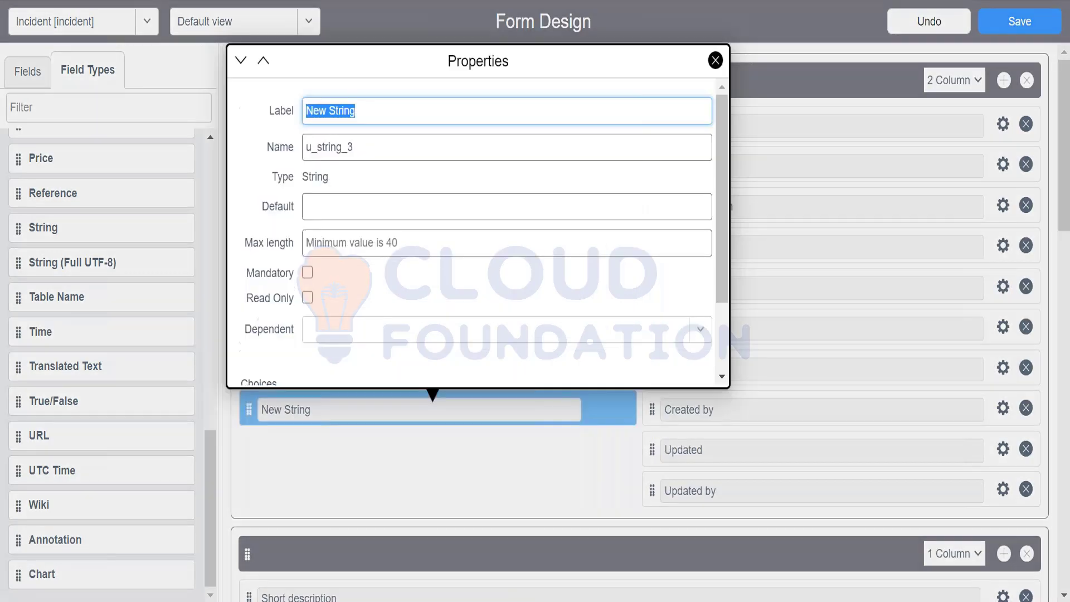
{"action": "left_click", "coordinate": [375, 103]}
{"action": "left_click_drag", "start_coordinate": [375, 103], "coordinate": [250, 102]}
{"action": "type", "text": "Test"}
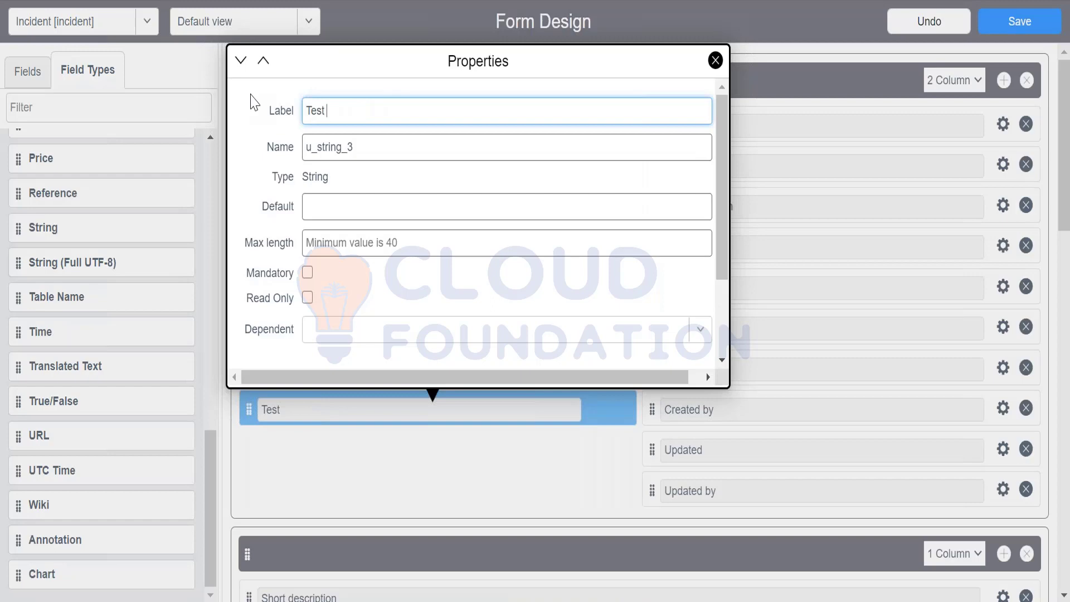
{"action": "type", "text": " St"}
{"action": "key", "text": "BackSpace"}
{"action": "key", "text": "BackSpace"}
{"action": "type", "text": "Deta"}
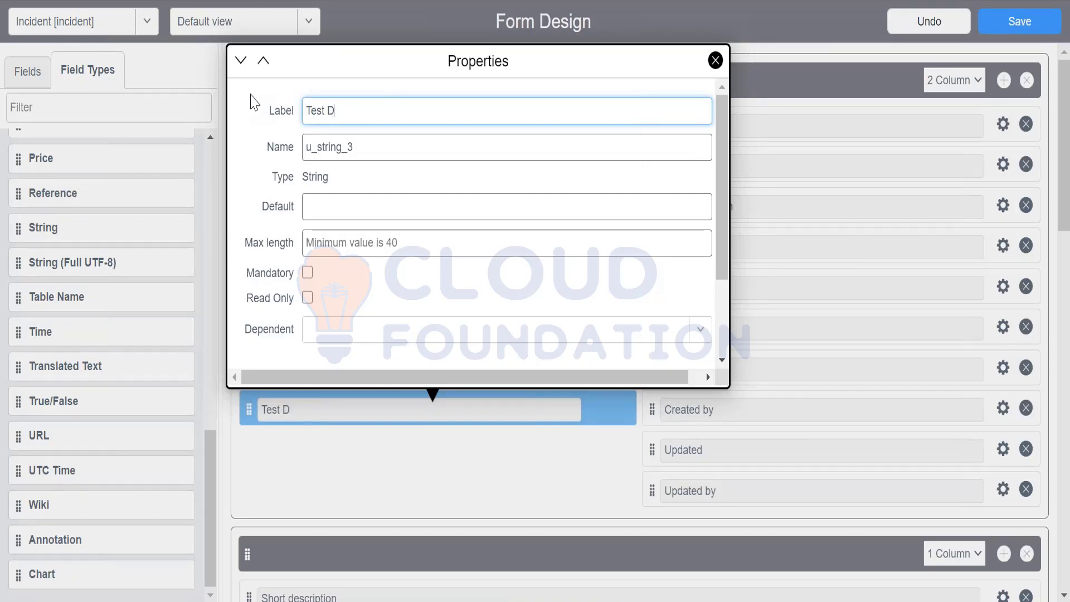
{"action": "key", "text": "BackSpace"}
{"action": "key", "text": "BackSpace"}
{"action": "type", "text": "ail"}
{"action": "key", "text": "BackSpace"}
{"action": "key", "text": "BackSpace"}
{"action": "key", "text": "BackSpace"}
{"action": "type", "text": "tails"}
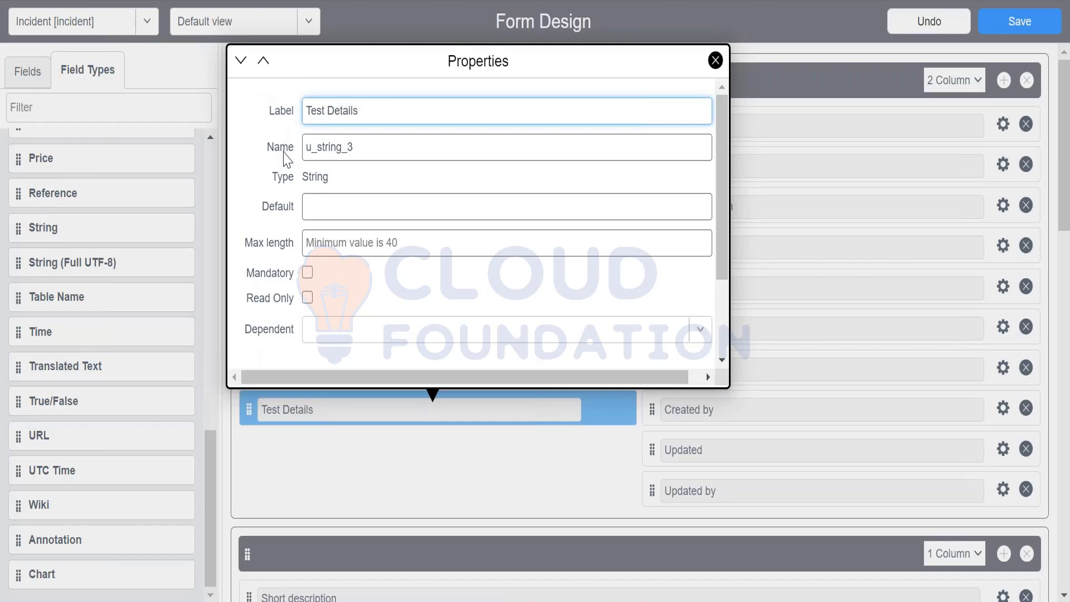
Clear the Test Details field's Name value and close its properties
{"action": "double_click", "coordinate": [359, 148]}
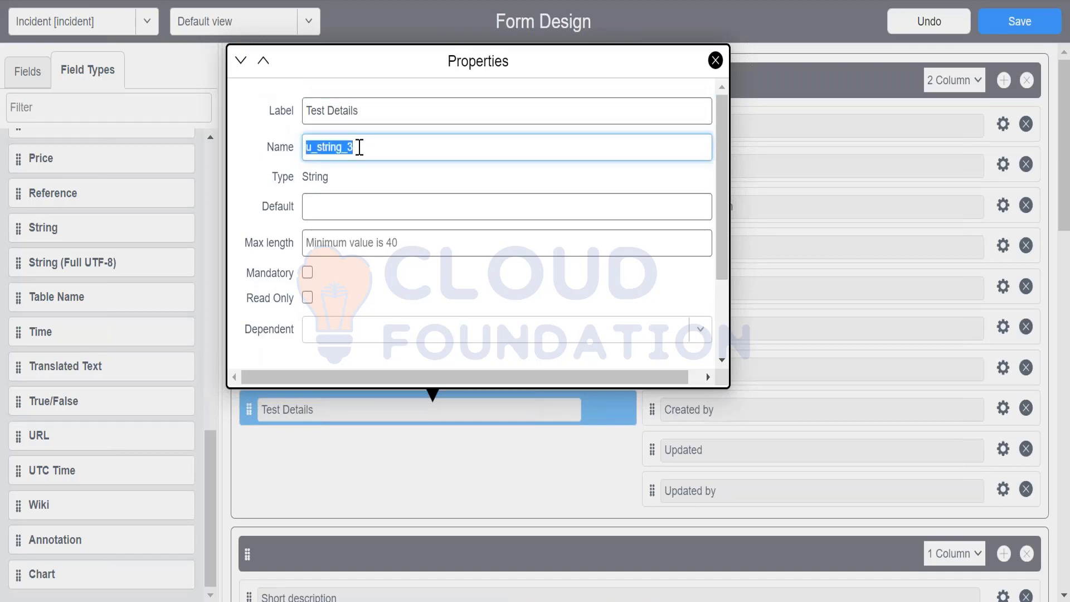
{"action": "left_click", "coordinate": [360, 148]}
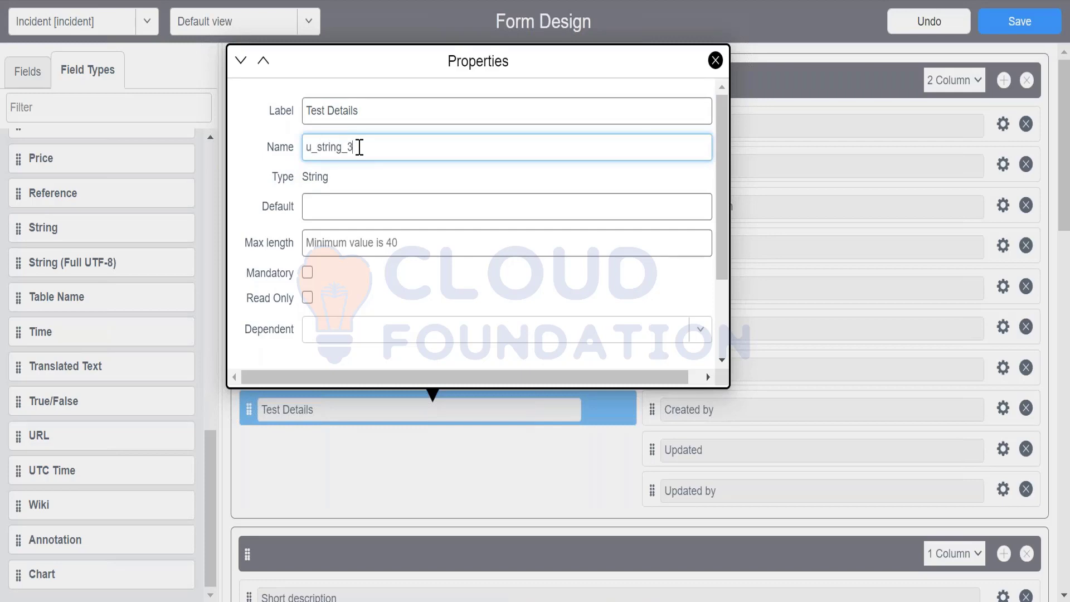
{"action": "left_click_drag", "start_coordinate": [360, 147], "coordinate": [306, 147]}
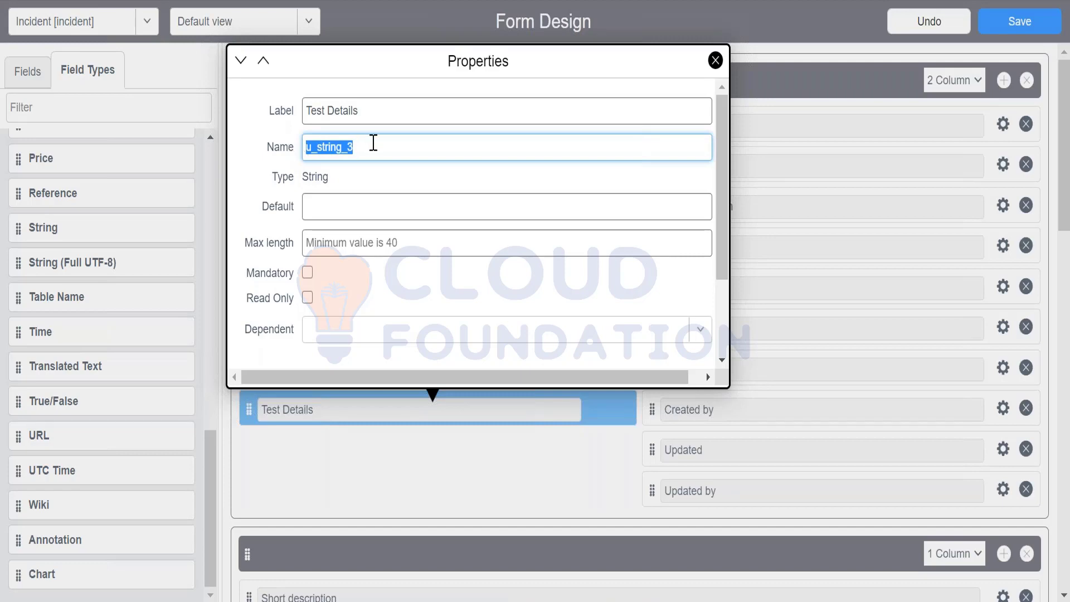
{"action": "left_click", "coordinate": [373, 143]}
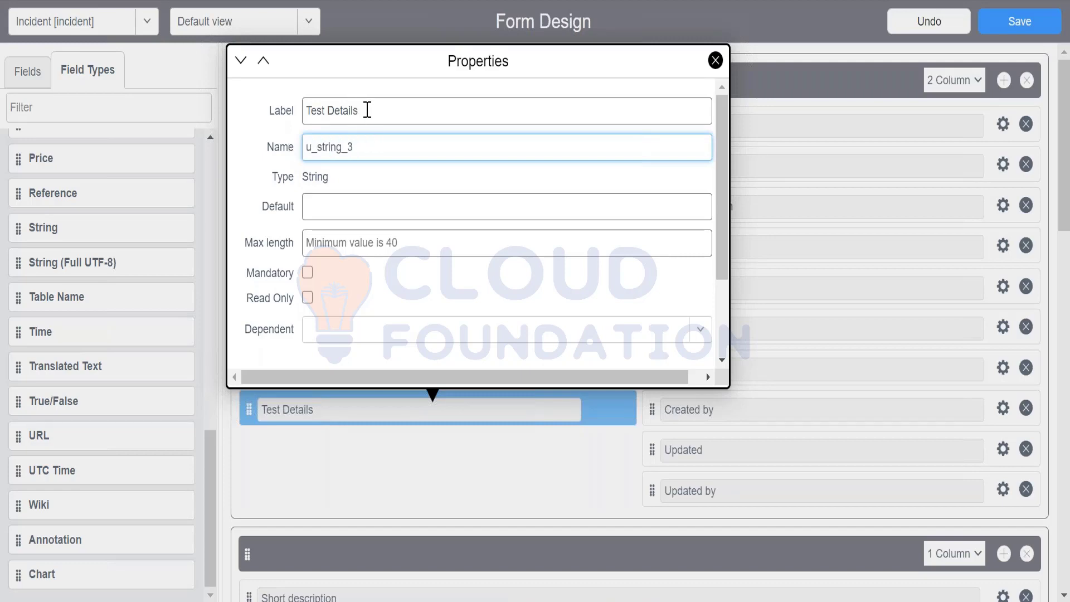
{"action": "left_click_drag", "start_coordinate": [368, 110], "coordinate": [306, 108]}
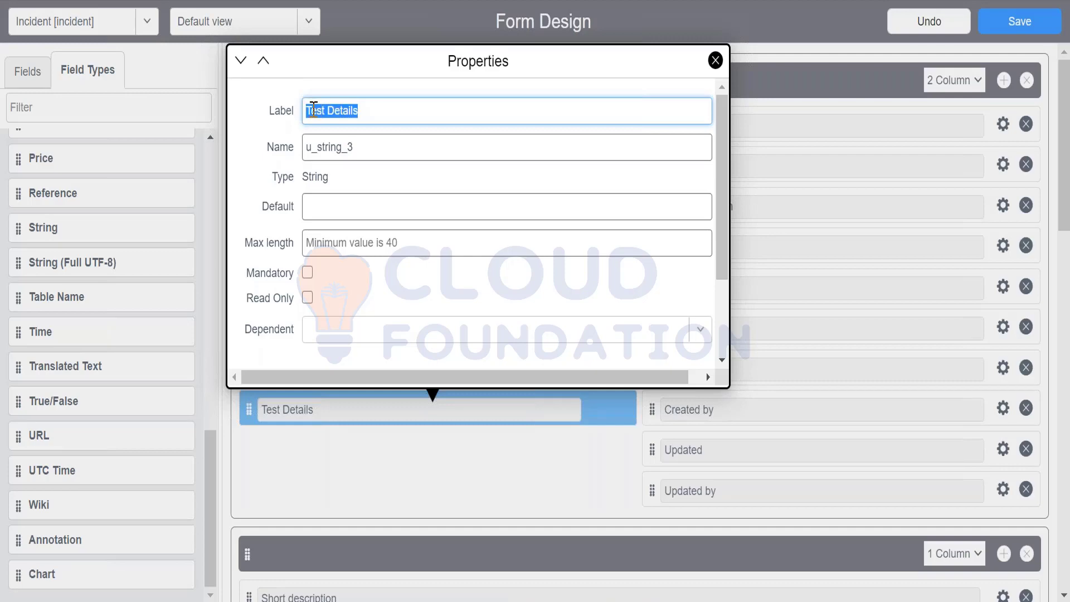
{"action": "left_click", "coordinate": [314, 109]}
{"action": "left_click_drag", "start_coordinate": [370, 108], "coordinate": [323, 114]}
{"action": "double_click", "coordinate": [371, 139]}
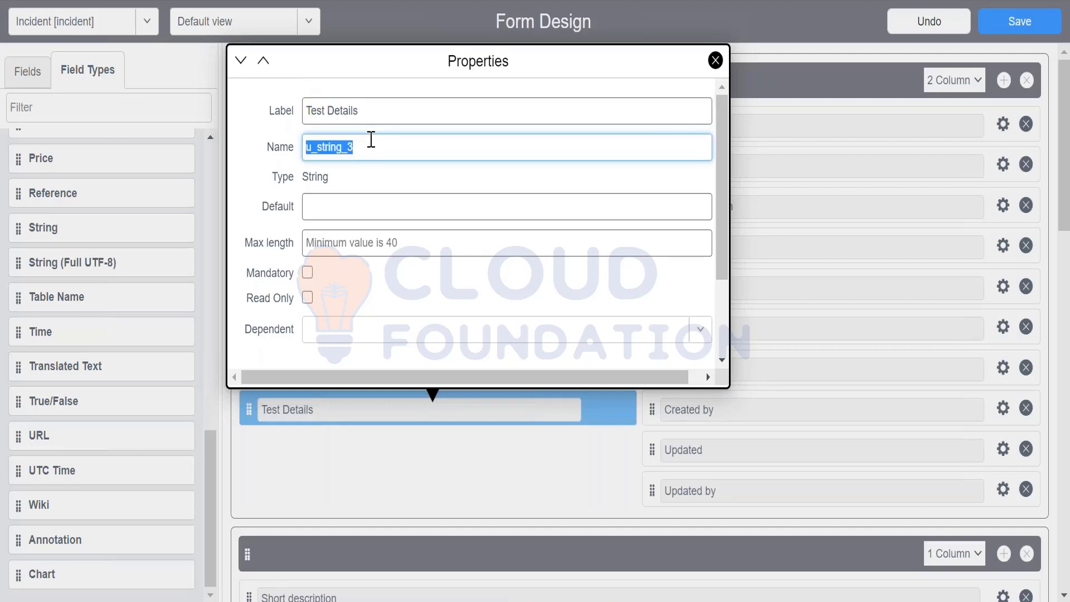
{"action": "left_click", "coordinate": [371, 139]}
{"action": "double_click", "coordinate": [371, 139]}
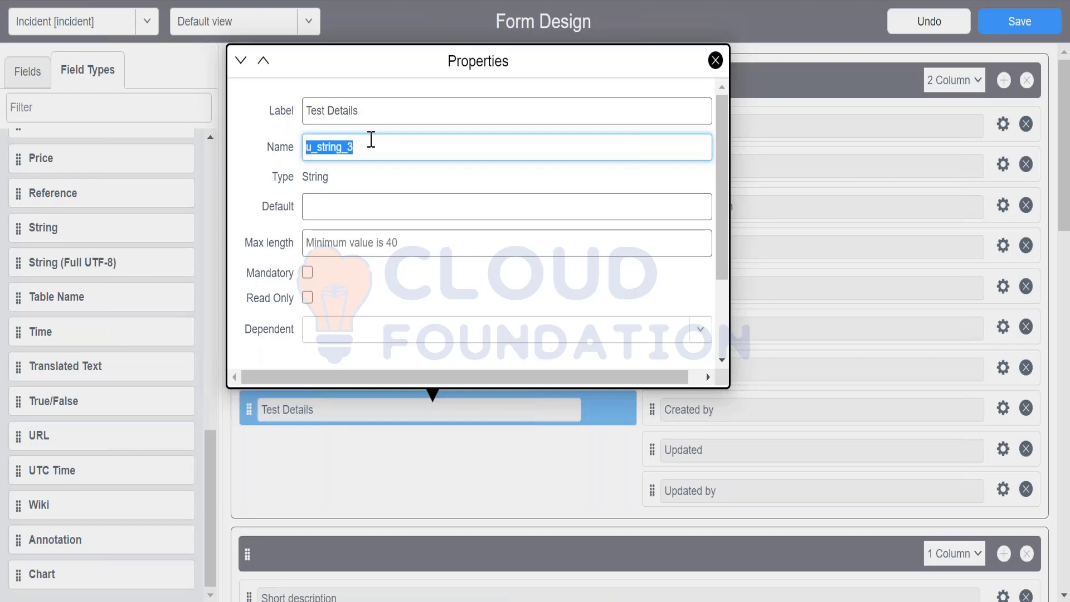
{"action": "key", "text": "BackSpace"}
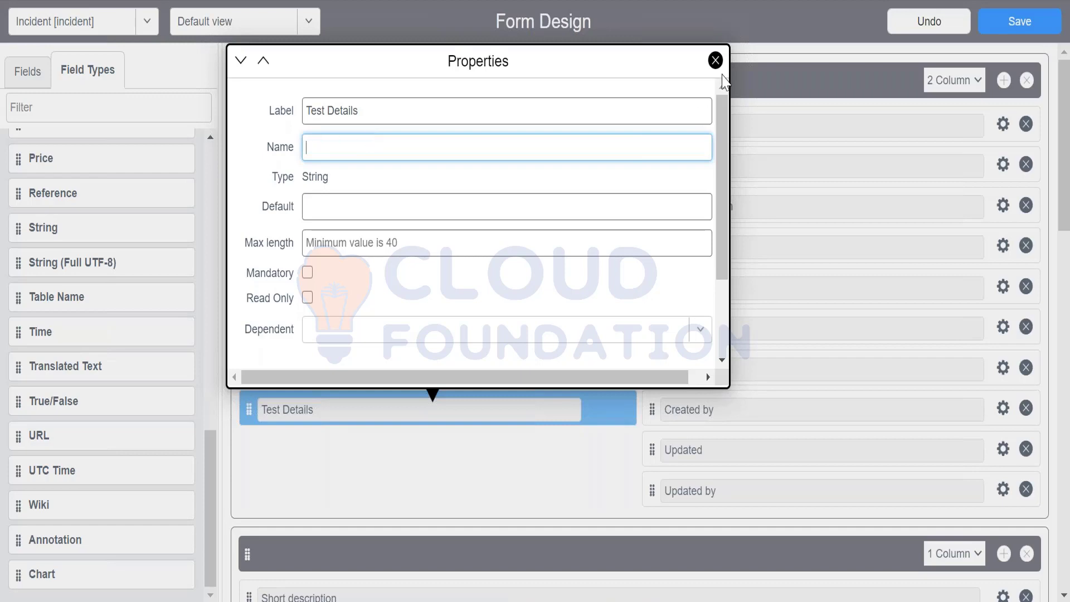
{"action": "left_click", "coordinate": [715, 60]}
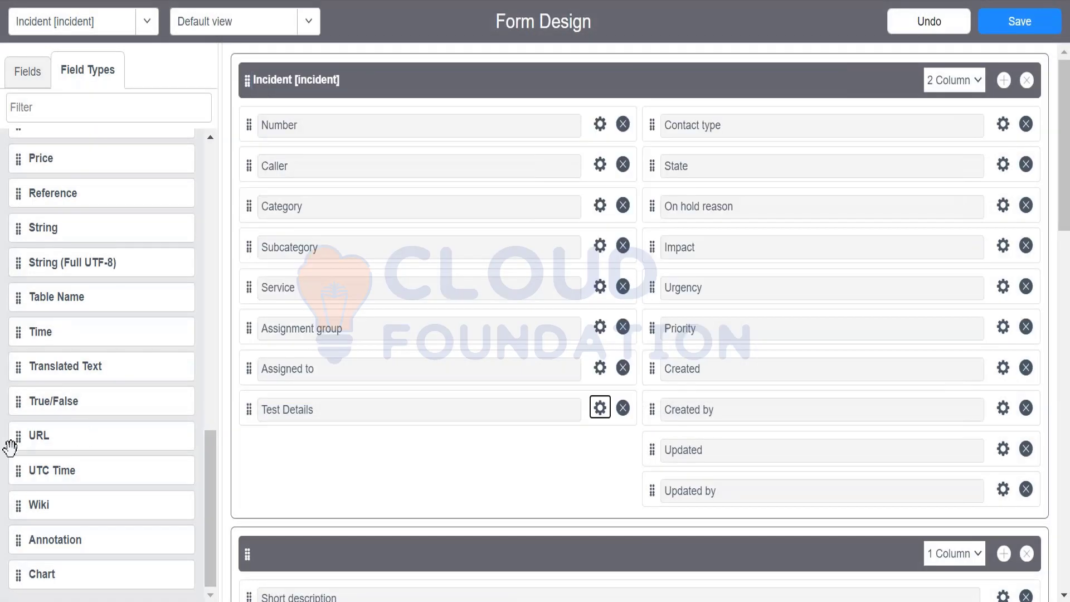
Replace the Test Details field with a fresh String field below Assigned to in the incident form design
{"action": "left_click", "coordinate": [622, 409]}
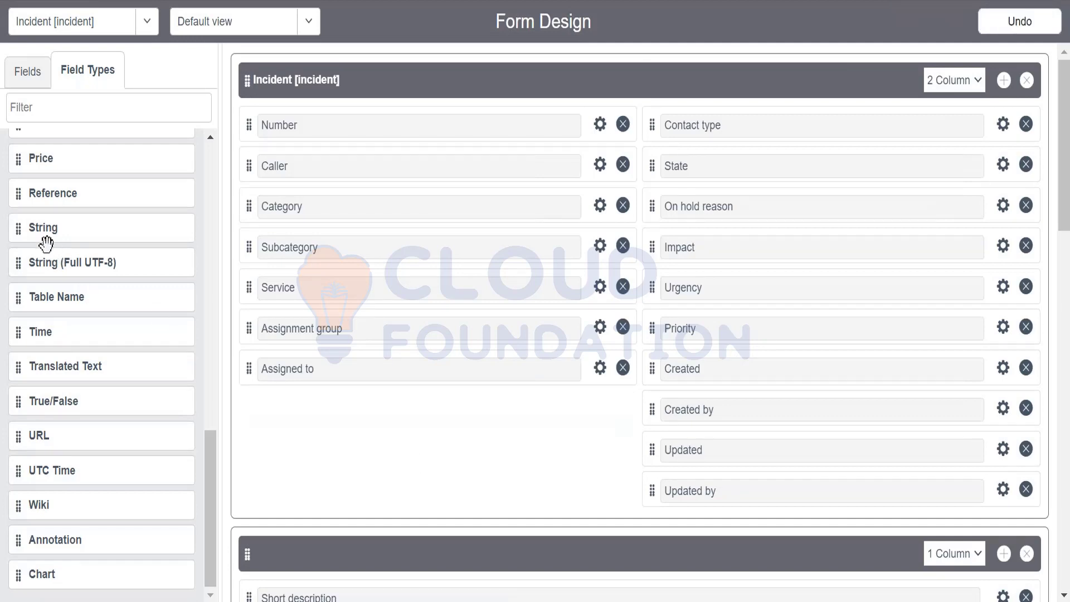
{"action": "left_click", "coordinate": [21, 234]}
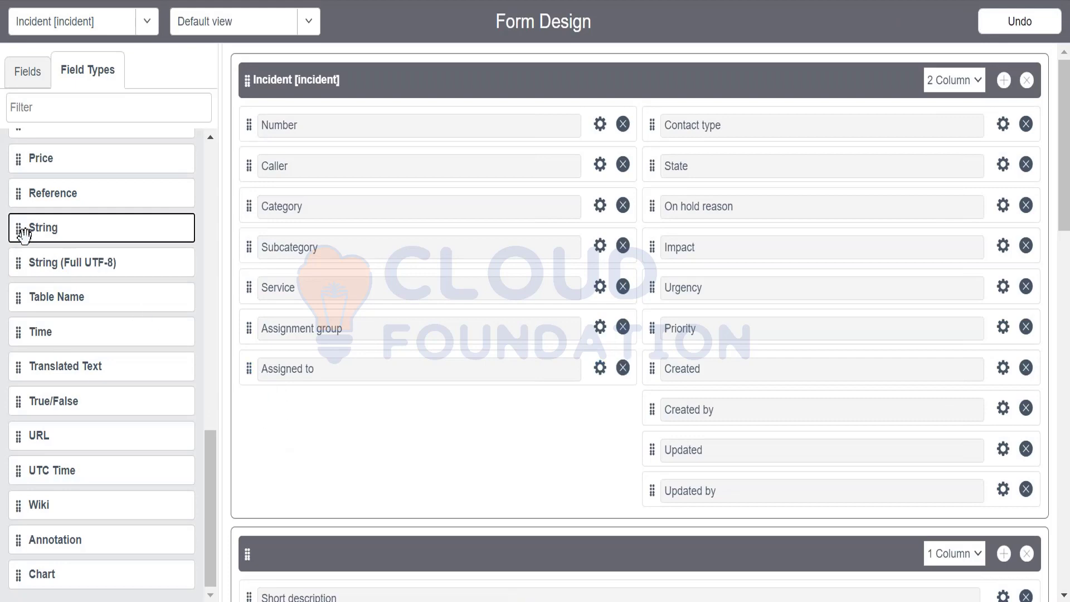
{"action": "left_click_drag", "start_coordinate": [21, 234], "coordinate": [268, 410]}
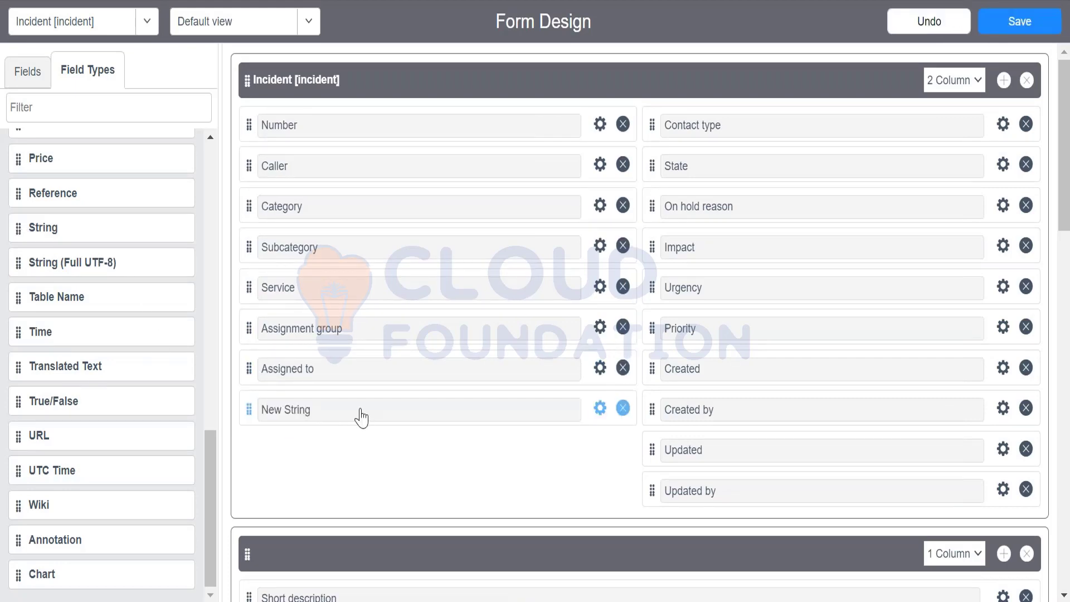
Set the label of the new string field in the Incident section to Test
{"action": "left_click", "coordinate": [599, 411]}
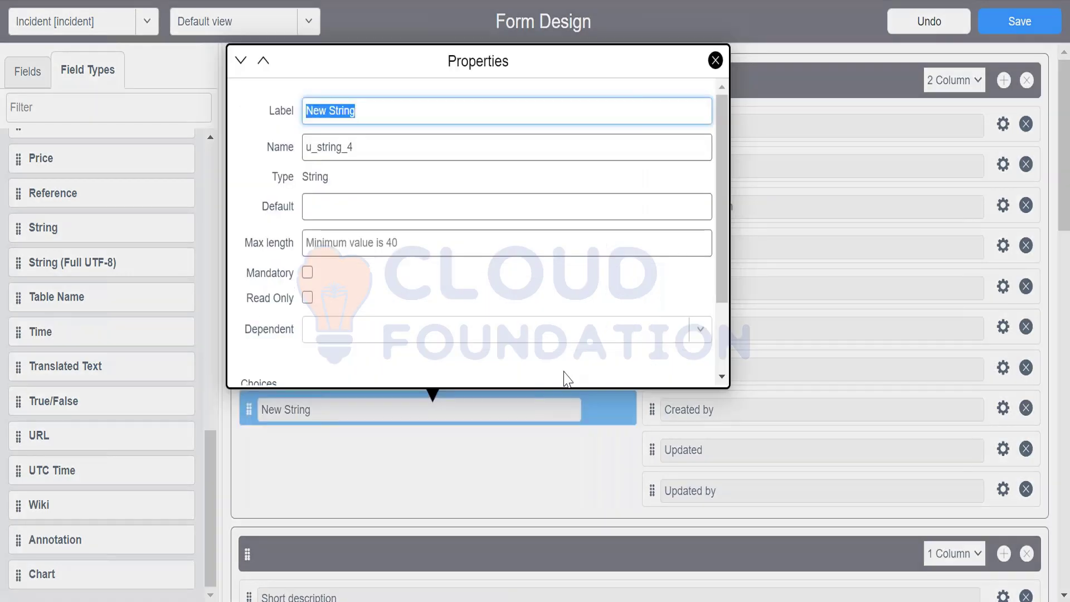
{"action": "double_click", "coordinate": [354, 148]}
{"action": "left_click", "coordinate": [362, 110]}
{"action": "key", "text": "ctrl+a"}
{"action": "type", "text": "Test"}
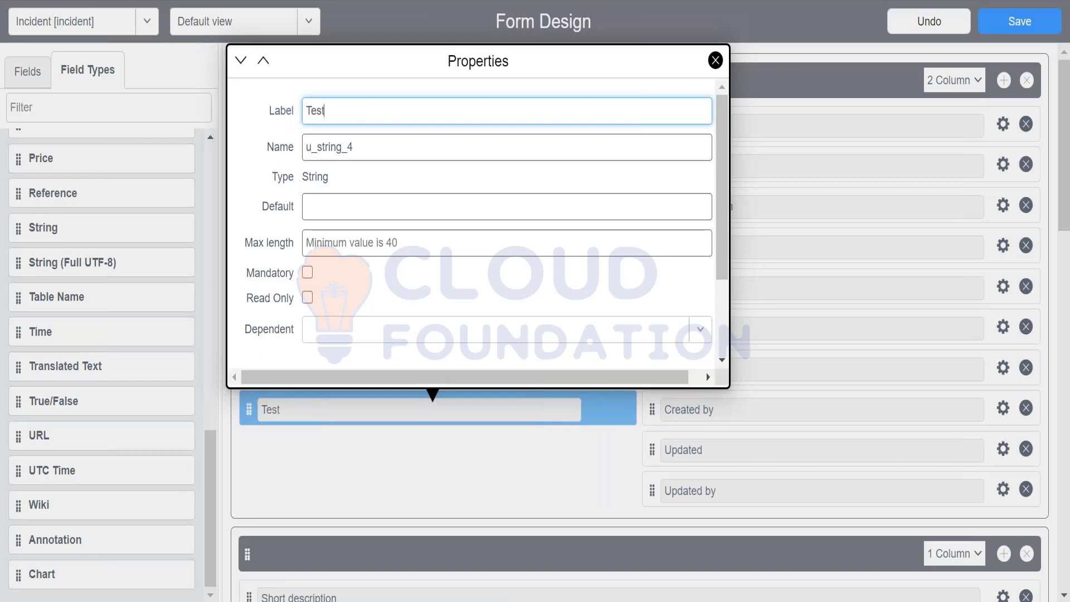
Set the Test field's column name to u_test_details
{"action": "double_click", "coordinate": [364, 148]}
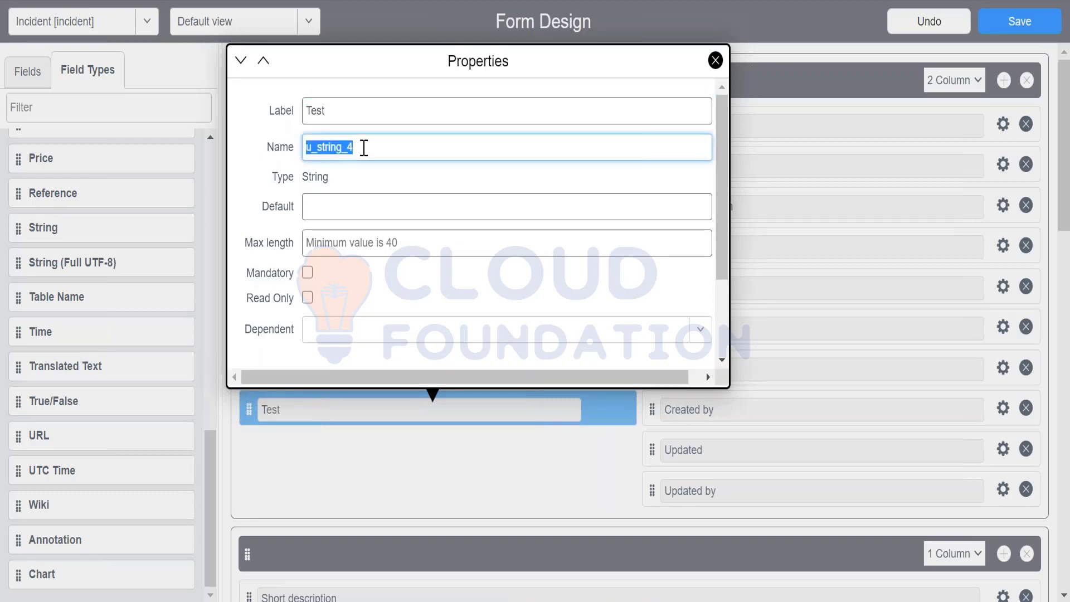
{"action": "left_click", "coordinate": [363, 148]}
{"action": "key", "text": "Left"}
{"action": "key", "text": "Left"}
{"action": "key", "text": "Left"}
{"action": "key", "text": "Left"}
{"action": "key", "text": "Left"}
{"action": "key", "text": "Left"}
{"action": "key", "text": "Left"}
{"action": "key", "text": "Left"}
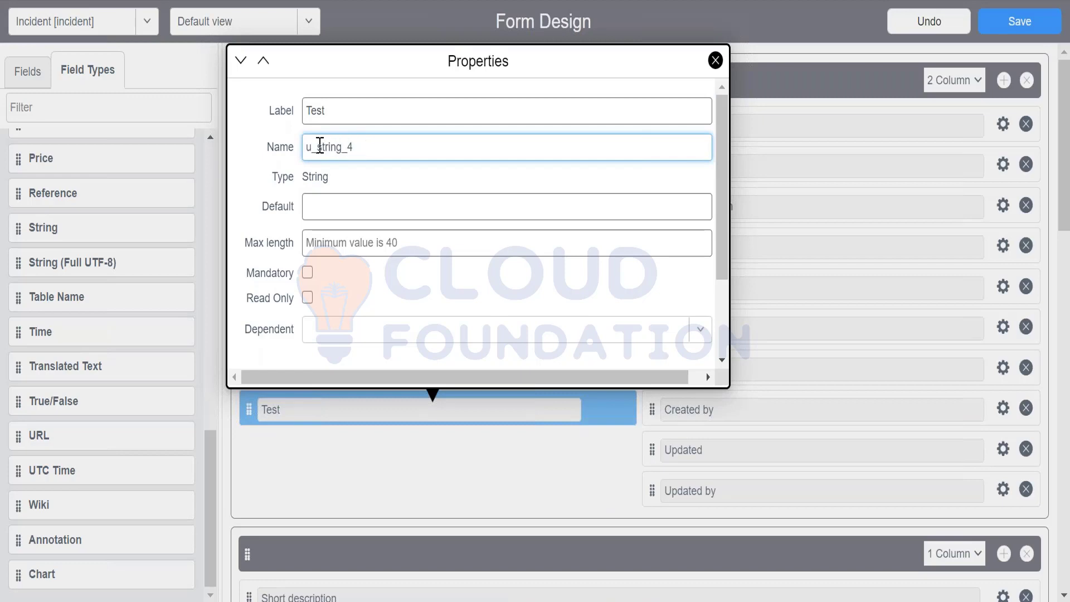
{"action": "key", "text": "shift+End"}
{"action": "type", "text": "testd"}
{"action": "key", "text": "BackSpace"}
{"action": "key", "text": "BackSpace"}
{"action": "type", "text": "t_deatil"}
{"action": "key", "text": "BackSpace"}
{"action": "key", "text": "BackSpace"}
{"action": "key", "text": "BackSpace"}
{"action": "key", "text": "BackSpace"}
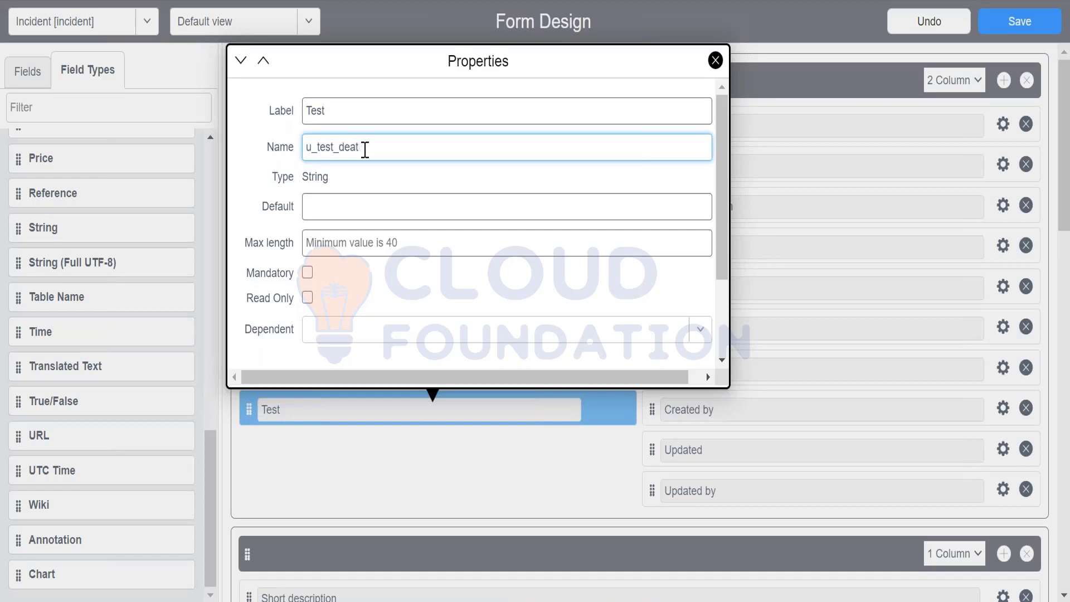
{"action": "type", "text": "tails"}
Check the mandatory marker beside the Caller field on the existing incident record, for comparison with the Test field's Mandatory option
{"action": "left_click", "coordinate": [318, 210]}
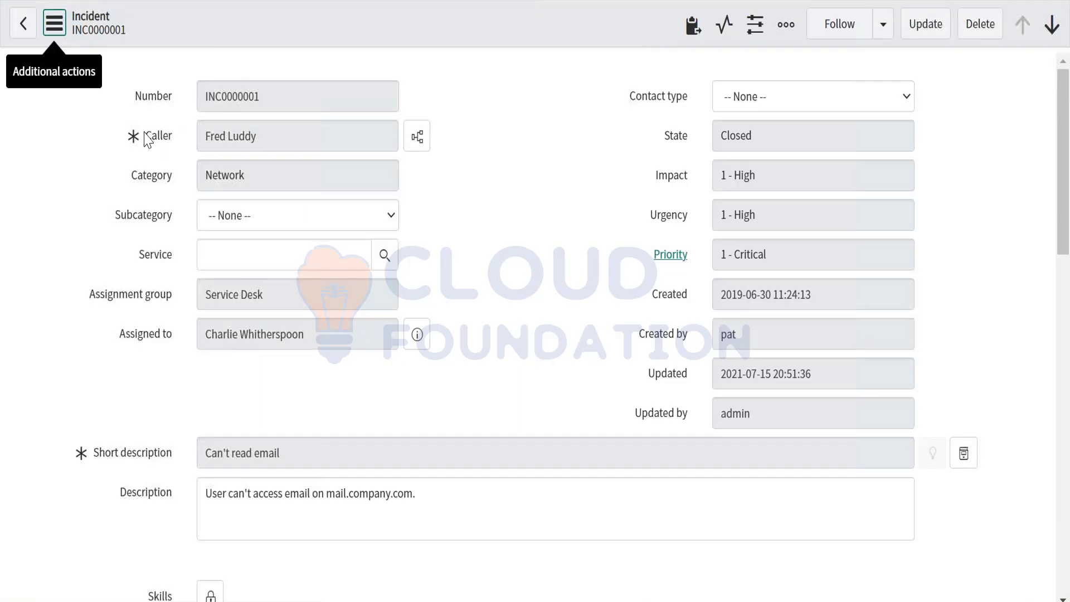
{"action": "double_click", "coordinate": [133, 141]}
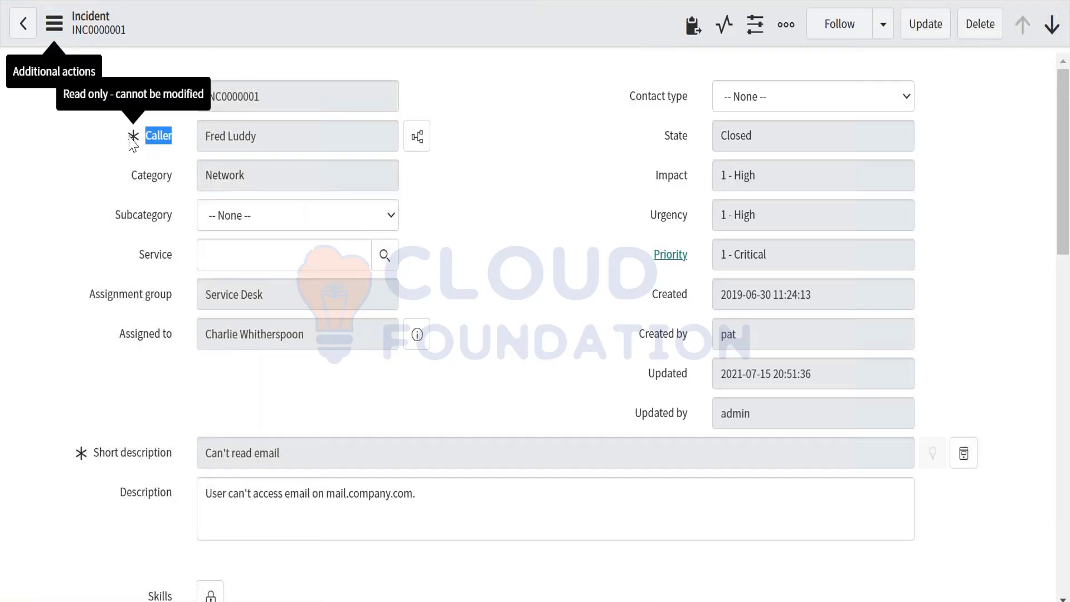
{"action": "left_click", "coordinate": [134, 141]}
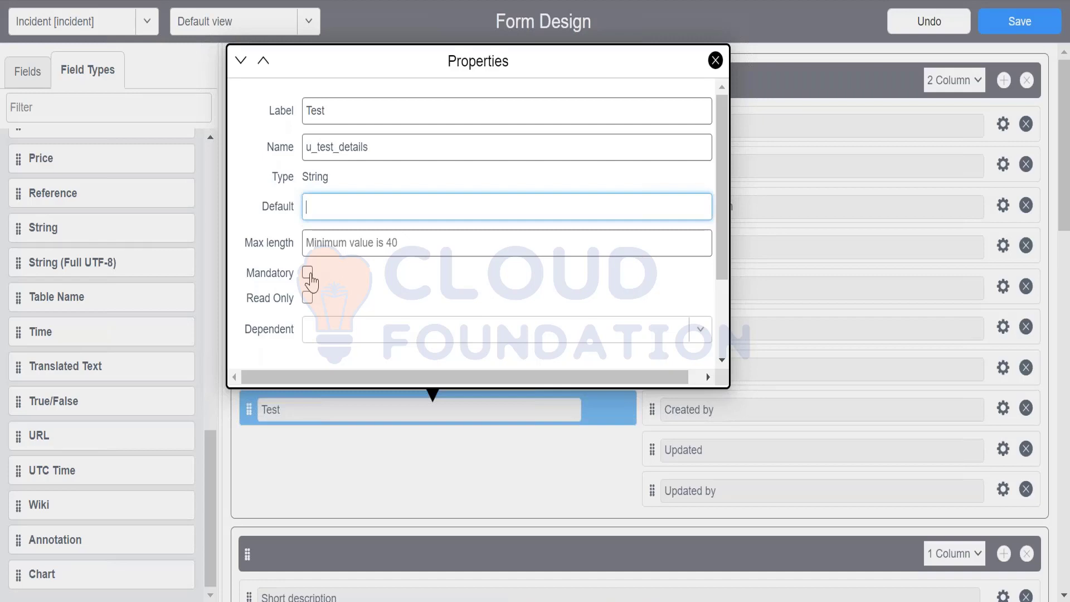
Review the Test field's properties, from its name and default value through the Mandatory, Read Only, Dependent and Choices options
{"action": "left_click", "coordinate": [397, 160]}
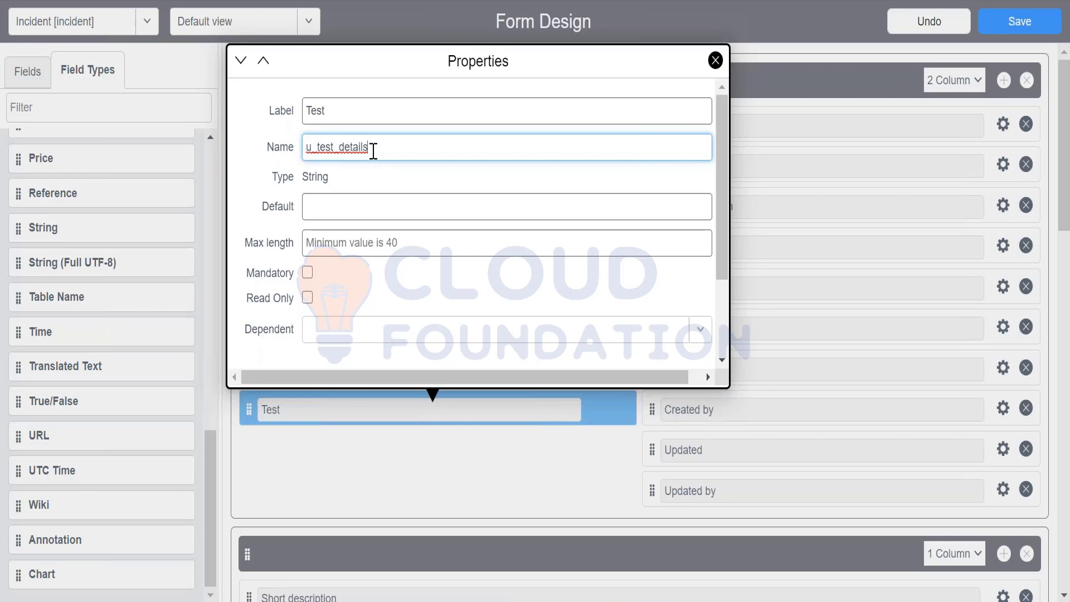
{"action": "double_click", "coordinate": [373, 151]}
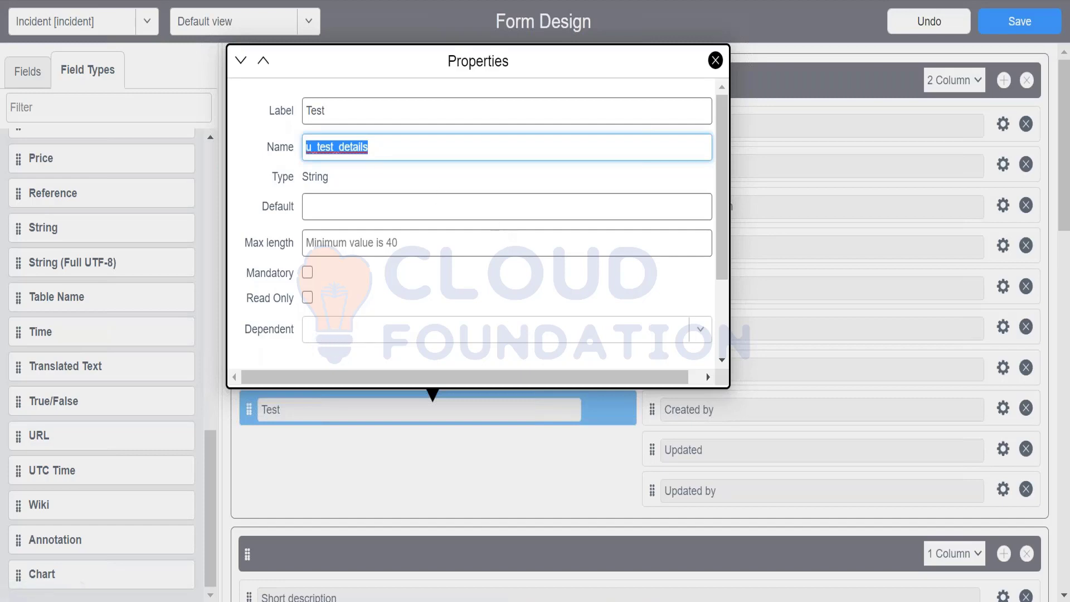
{"action": "scroll", "coordinate": [548, 320], "scroll_direction": "down", "scroll_amount": 2}
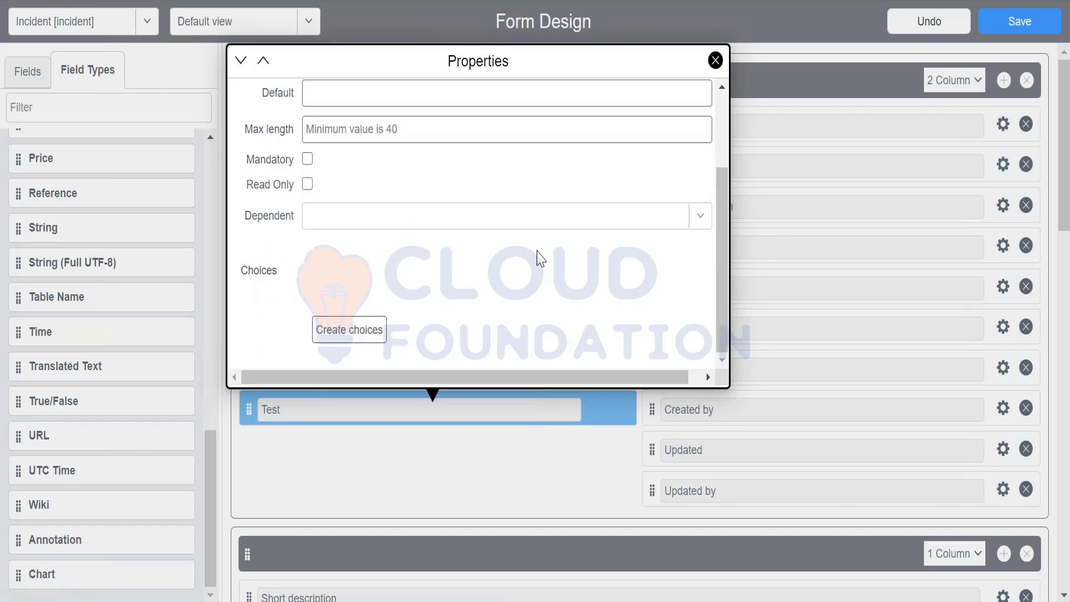
{"action": "scroll", "coordinate": [540, 258], "scroll_direction": "up", "scroll_amount": 2}
{"action": "scroll", "coordinate": [375, 203], "scroll_direction": "down", "scroll_amount": 2}
{"action": "scroll", "coordinate": [375, 203], "scroll_direction": "up", "scroll_amount": 2}
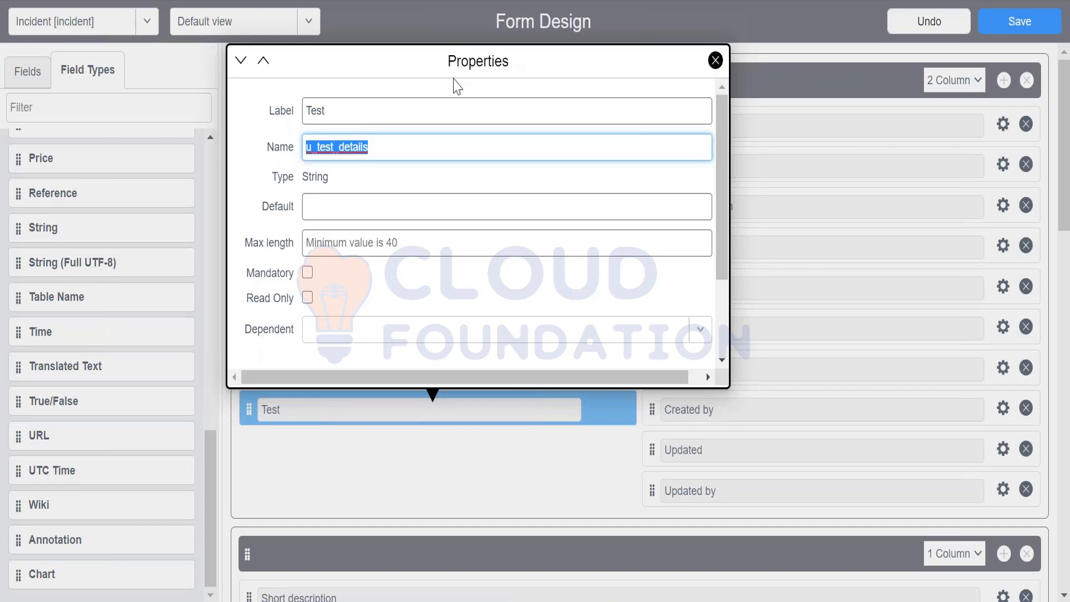
{"action": "left_click", "coordinate": [383, 143]}
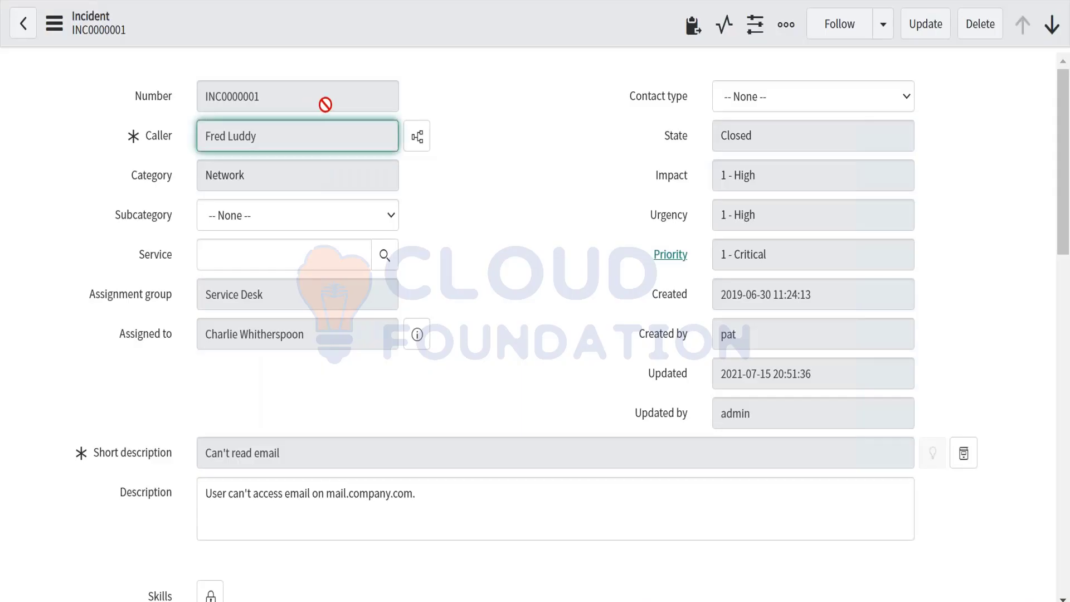
{"action": "left_click_drag", "start_coordinate": [300, 103], "coordinate": [188, 102]}
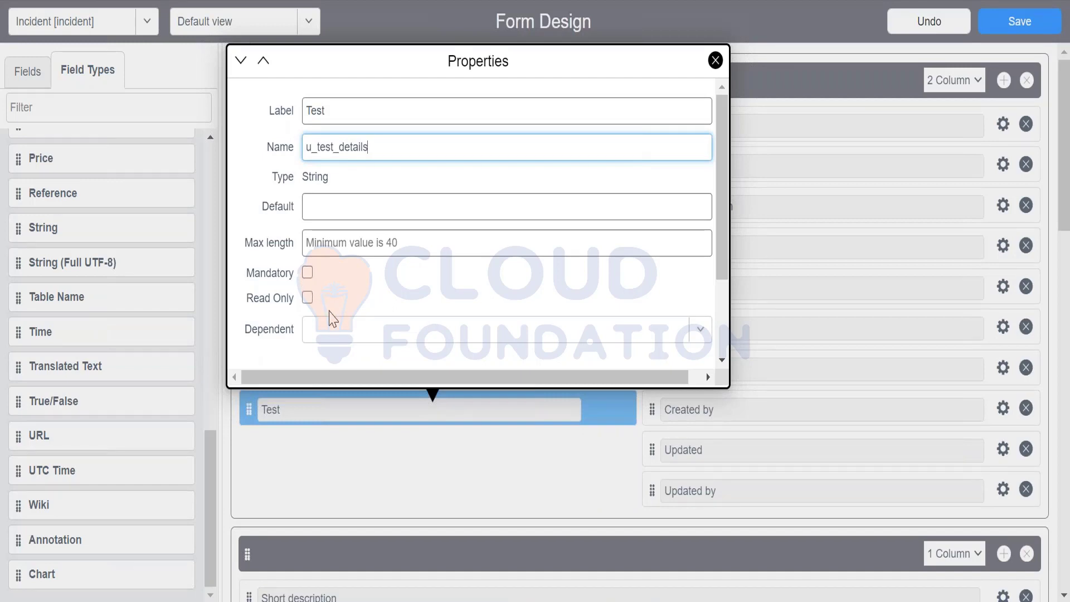
{"action": "left_click", "coordinate": [320, 330]}
{"action": "left_click", "coordinate": [371, 298]}
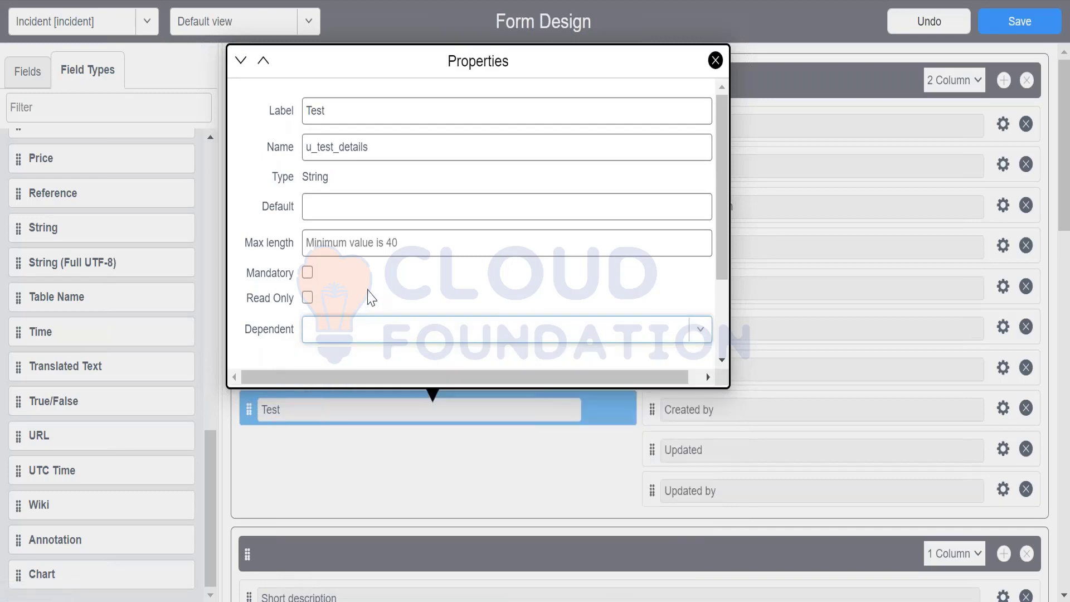
{"action": "scroll", "coordinate": [371, 298], "scroll_direction": "down", "scroll_amount": 2}
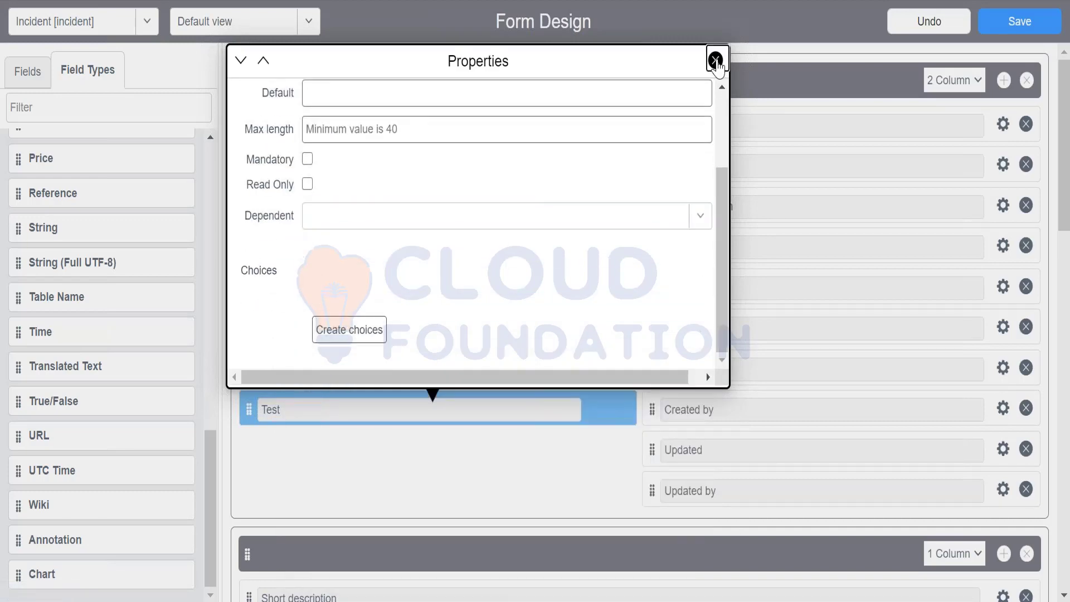
Close the Test field's properties and save the incident form design
{"action": "left_click", "coordinate": [715, 61]}
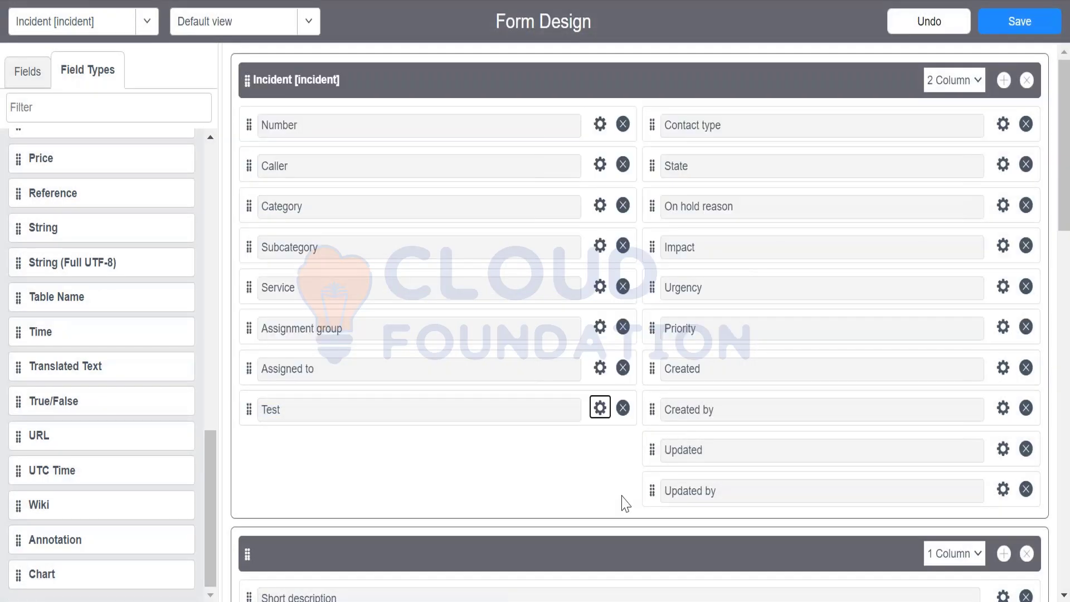
{"action": "left_click", "coordinate": [1015, 30]}
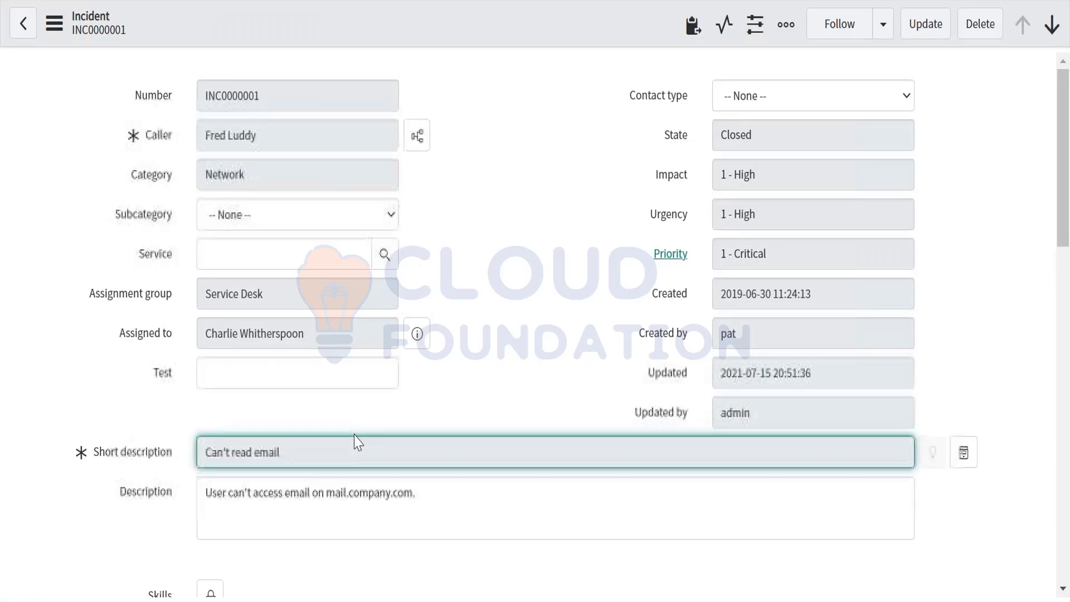
Examine the incident record's form layout and locate the new Test field below Assigned to
{"action": "scroll", "coordinate": [357, 440], "scroll_direction": "down", "scroll_amount": 3}
{"action": "scroll", "coordinate": [356, 440], "scroll_direction": "up", "scroll_amount": 3}
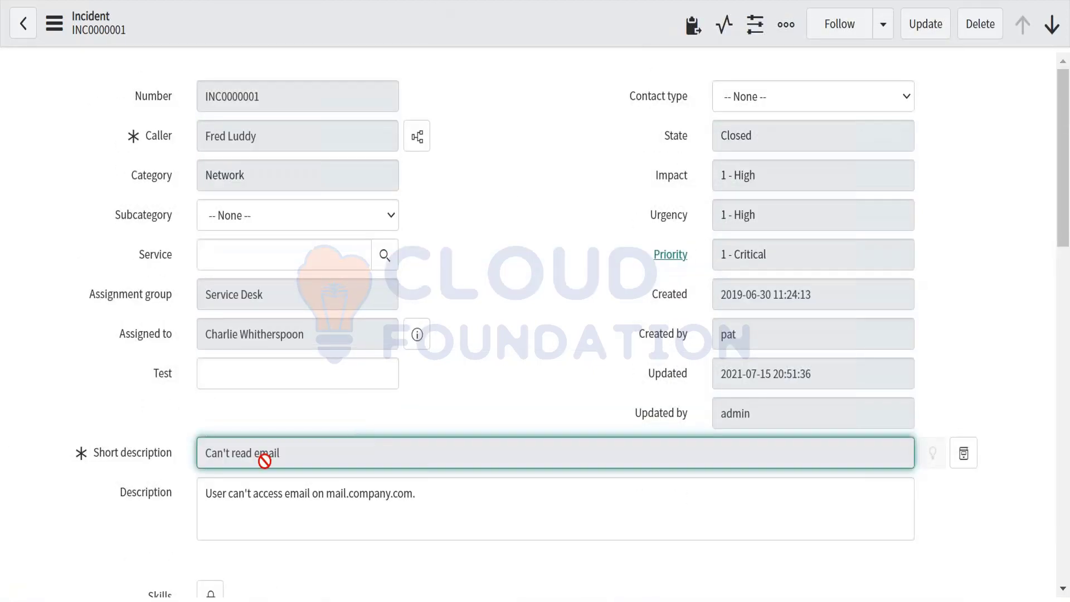
{"action": "scroll", "coordinate": [274, 489], "scroll_direction": "down", "scroll_amount": 2}
{"action": "scroll", "coordinate": [274, 488], "scroll_direction": "up", "scroll_amount": 2}
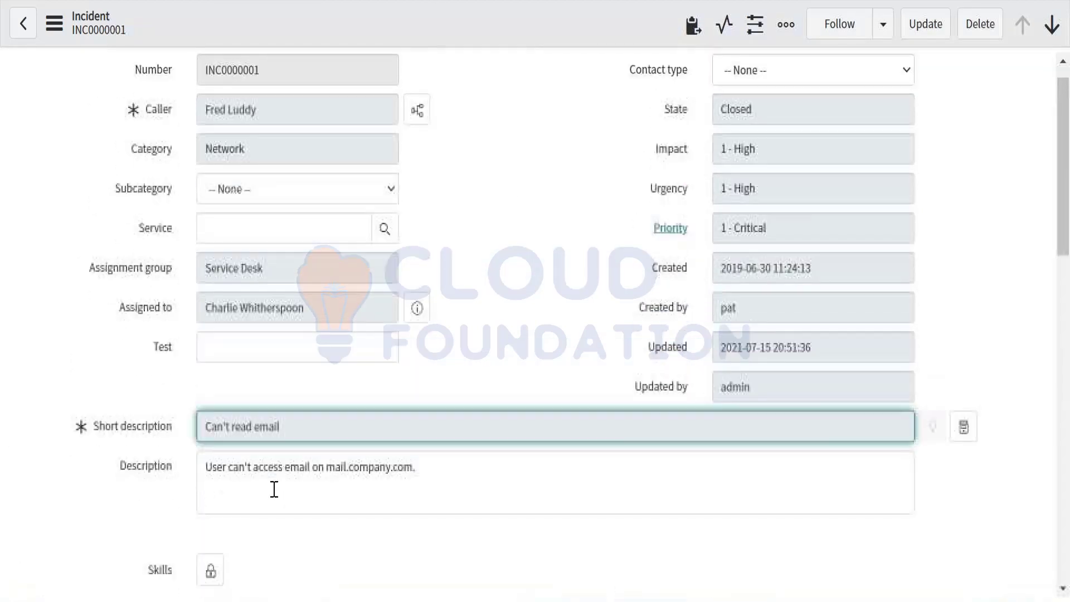
{"action": "scroll", "coordinate": [274, 489], "scroll_direction": "down", "scroll_amount": 3}
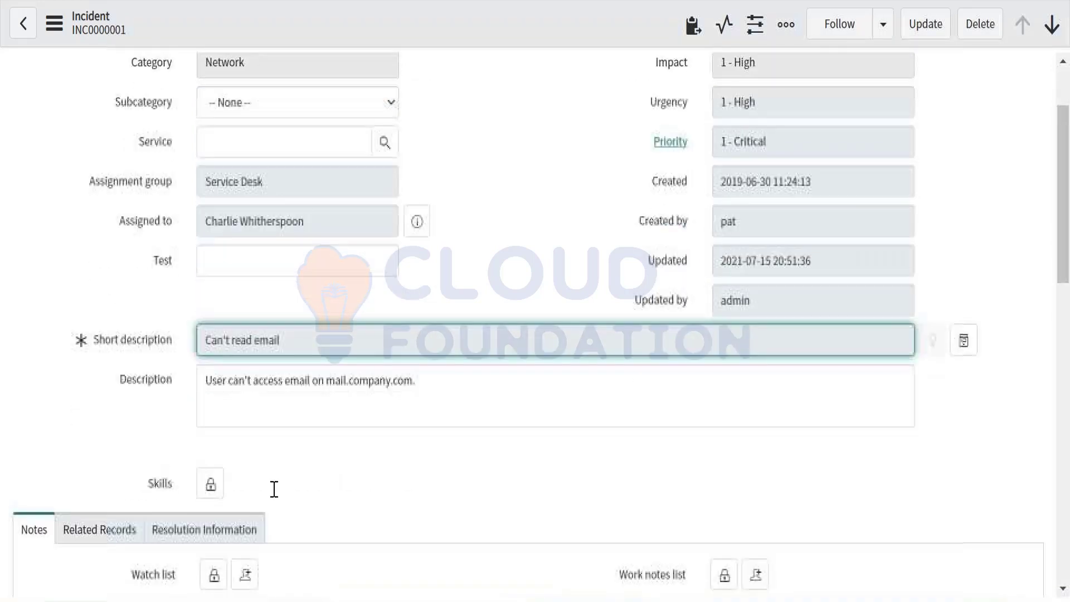
{"action": "scroll", "coordinate": [274, 488], "scroll_direction": "up", "scroll_amount": 3}
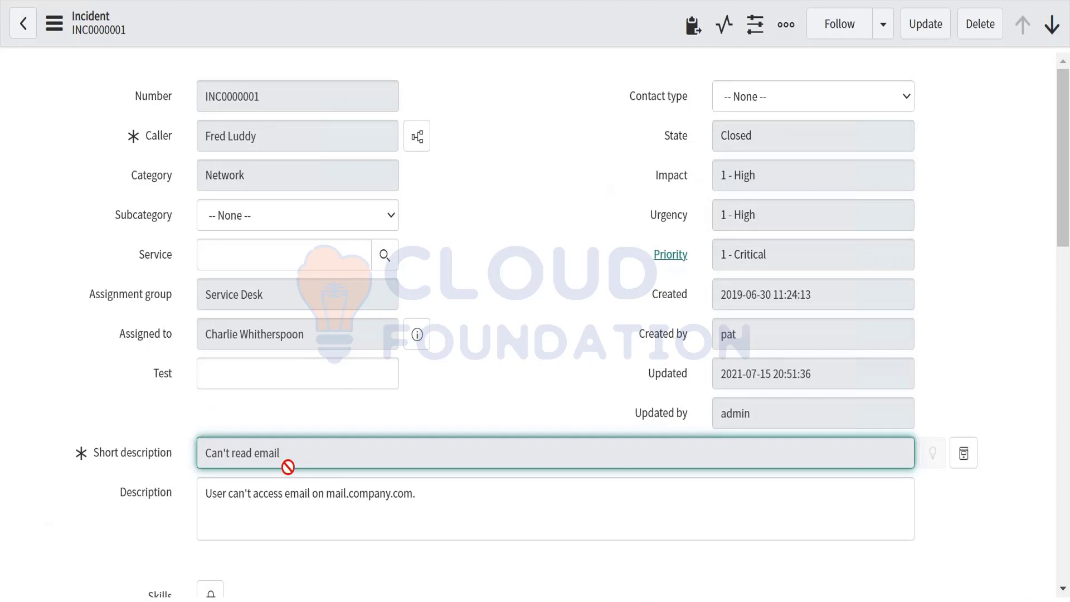
{"action": "scroll", "coordinate": [287, 467], "scroll_direction": "down", "scroll_amount": 3}
{"action": "scroll", "coordinate": [286, 467], "scroll_direction": "up", "scroll_amount": 3}
{"action": "left_click", "coordinate": [234, 368]}
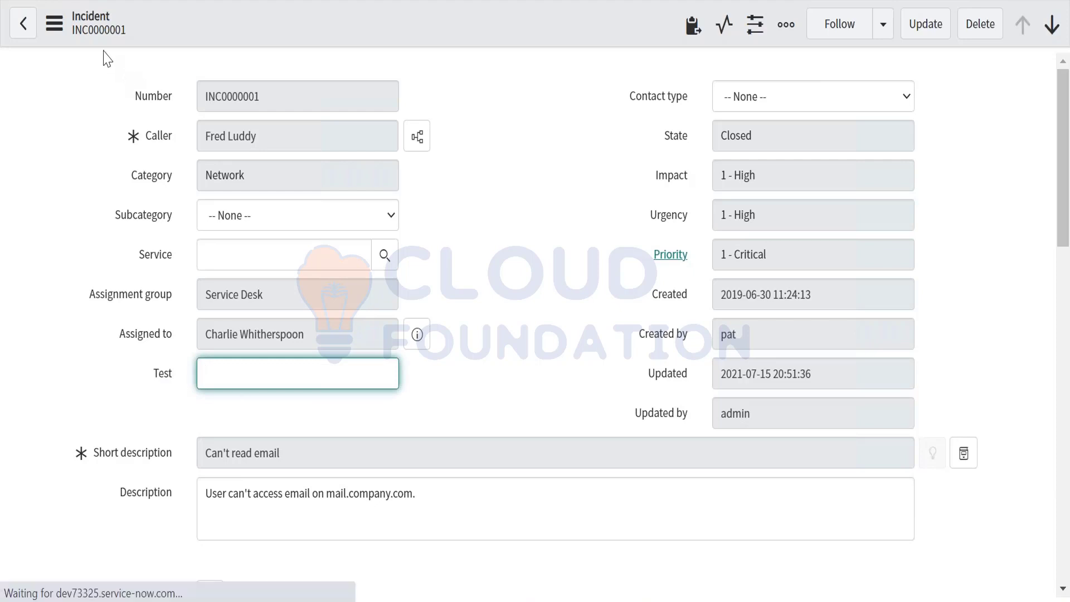
Reload the incident record, inspect the Test field's column name through its label, and compare the text field with the State field
{"action": "key", "text": "F5"}
{"action": "left_click", "coordinate": [172, 378]}
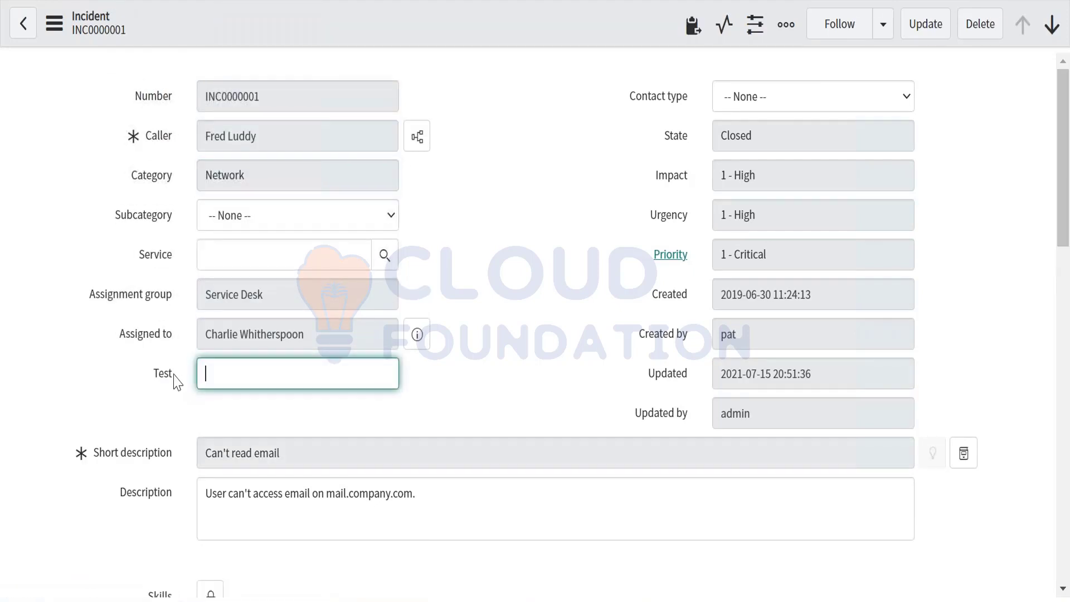
{"action": "double_click", "coordinate": [165, 376]}
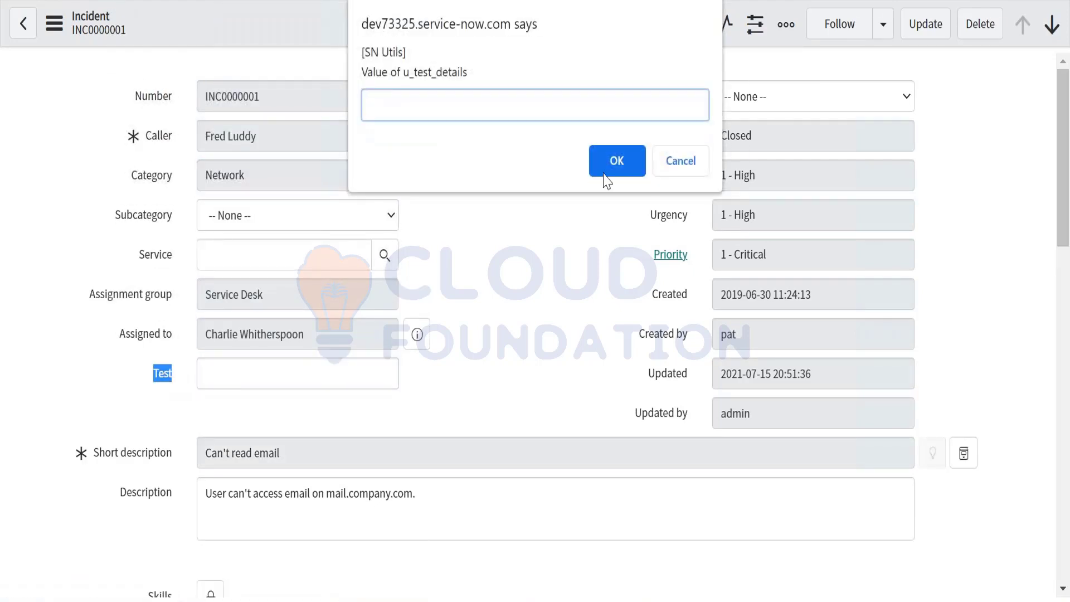
{"action": "left_click", "coordinate": [681, 161]}
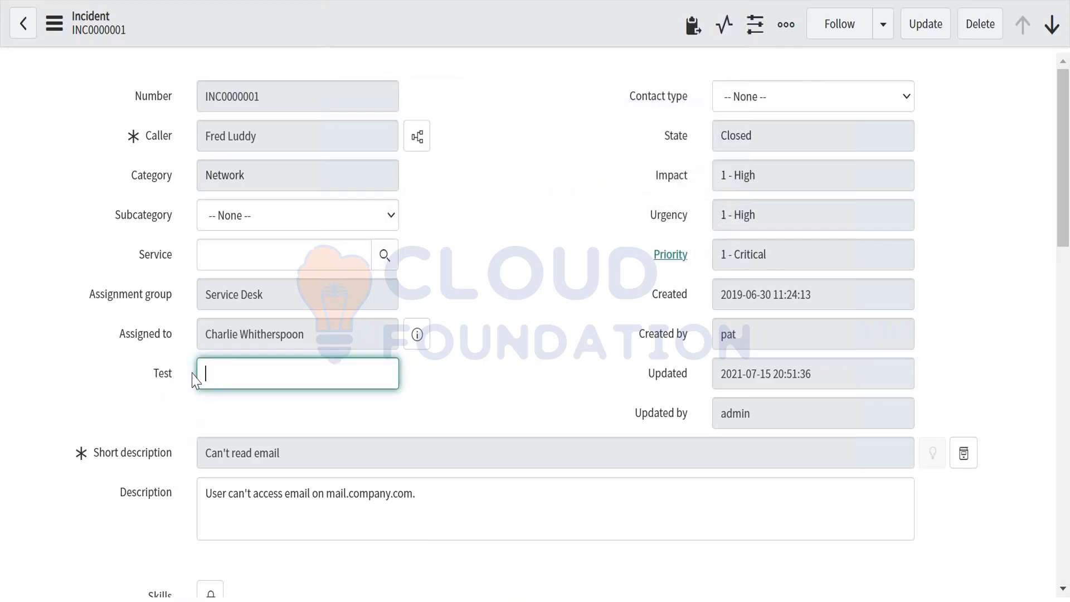
{"action": "left_click_drag", "start_coordinate": [188, 375], "coordinate": [165, 377]}
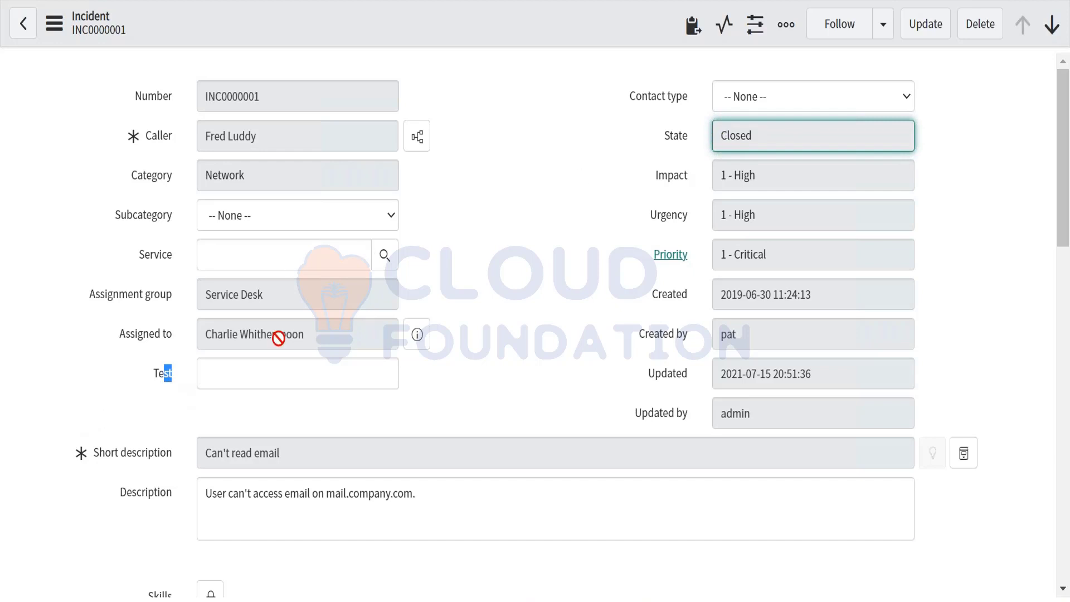
{"action": "left_click", "coordinate": [267, 378]}
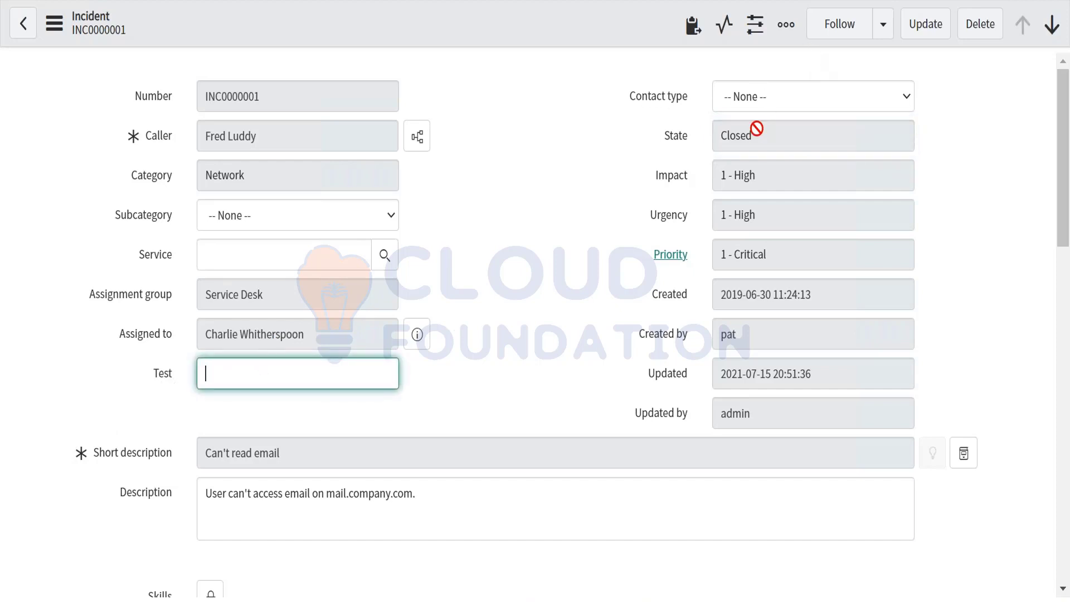
{"action": "left_click", "coordinate": [754, 147]}
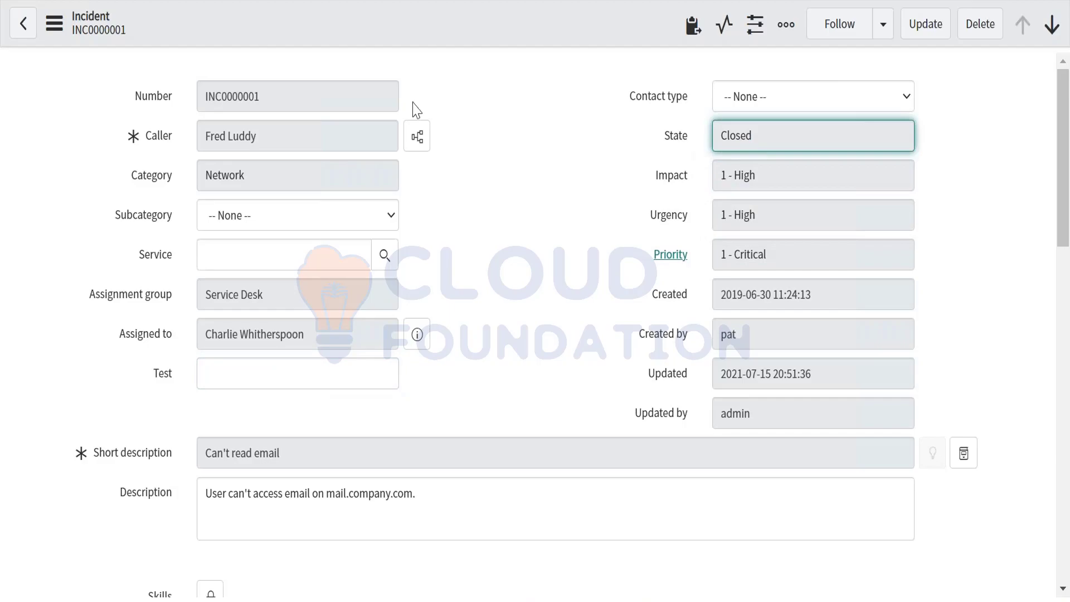
Return to the incident list and start a new incident record
{"action": "key", "text": "alt+Left"}
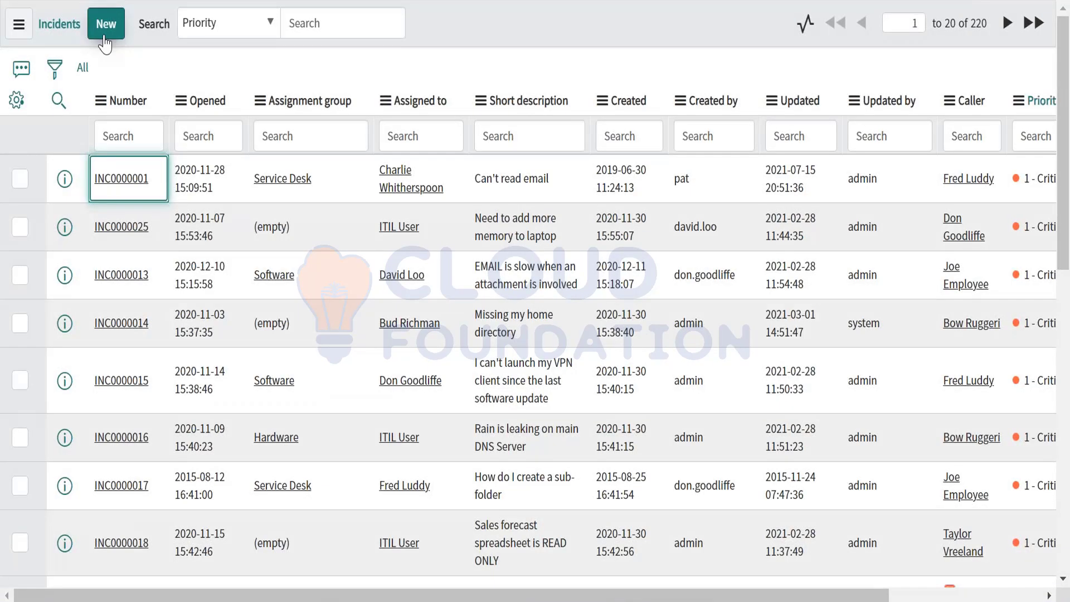
{"action": "right_click", "coordinate": [152, 1]}
{"action": "left_click", "coordinate": [205, 91]}
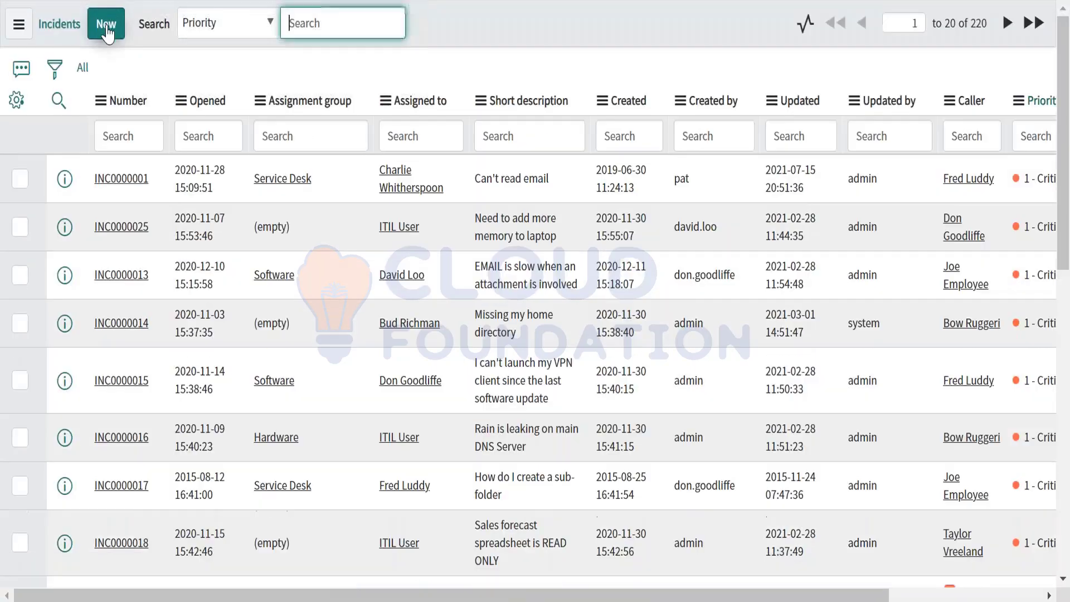
{"action": "left_click", "coordinate": [106, 27]}
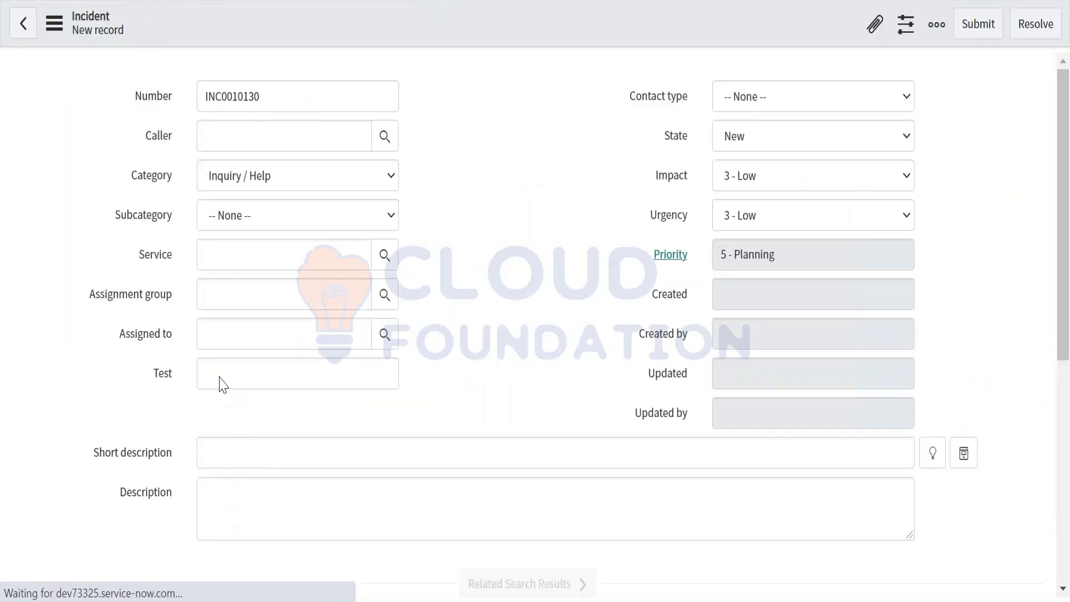
Compare the empty Test field with the State field's list of choices on the new incident form
{"action": "left_click", "coordinate": [201, 372]}
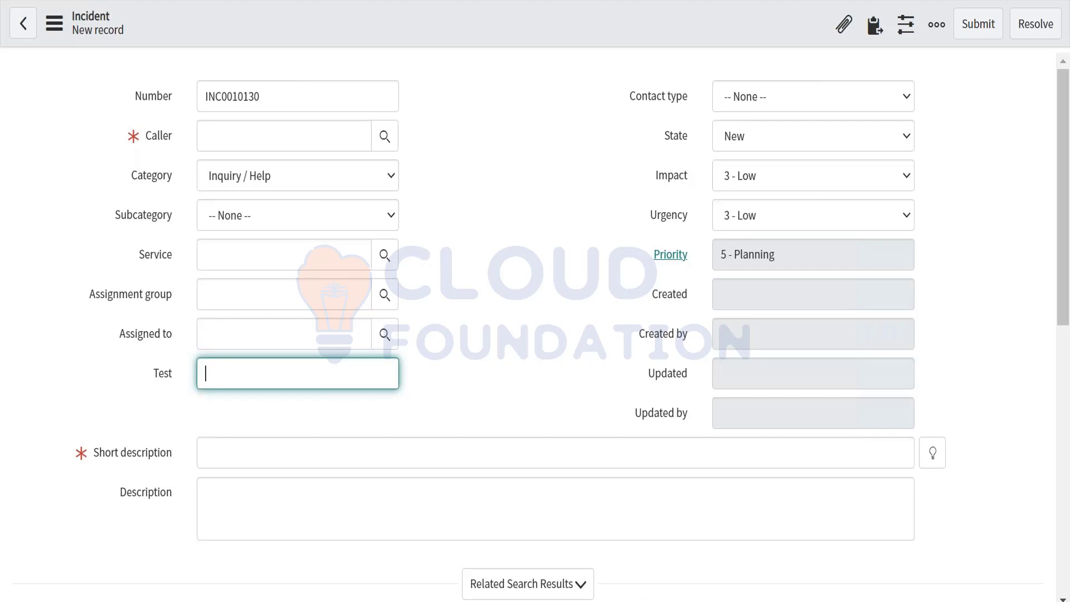
{"action": "double_click", "coordinate": [155, 368]}
{"action": "double_click", "coordinate": [751, 148]}
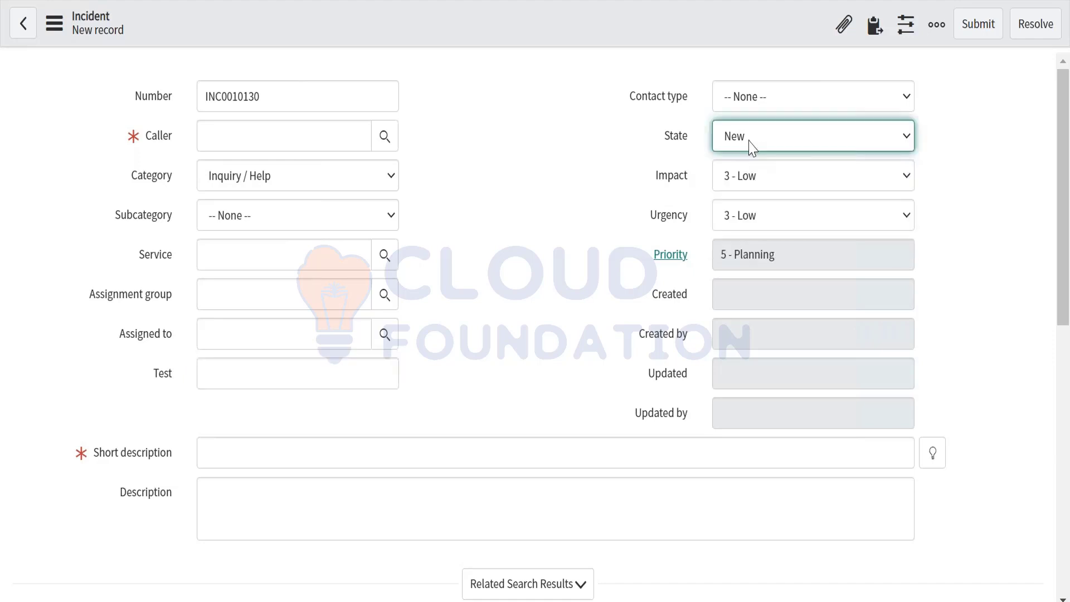
{"action": "left_click", "coordinate": [748, 139]}
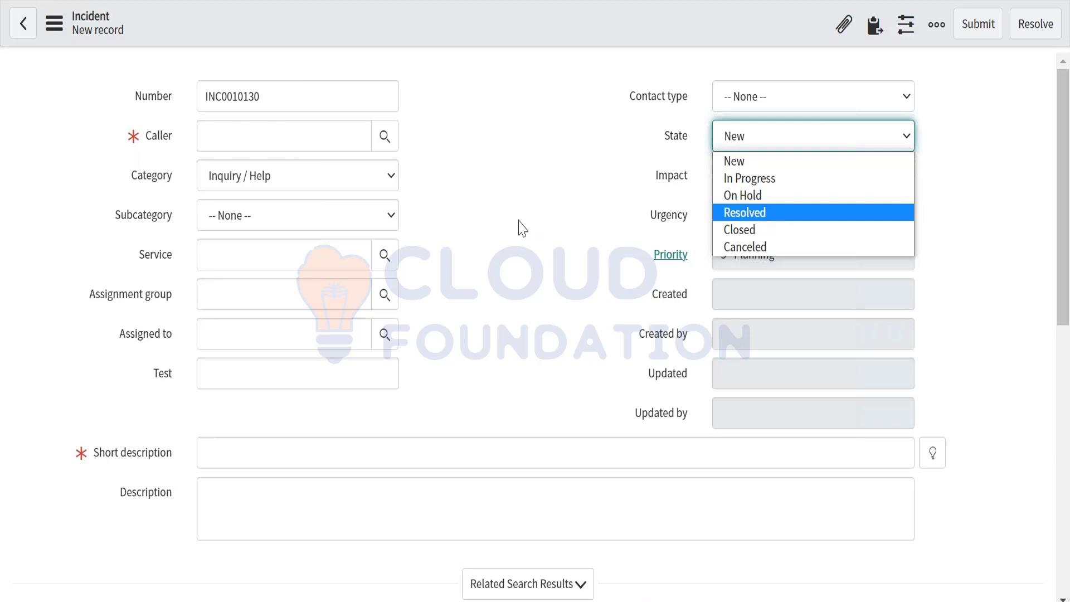
Try the Resolved and New choices in the State field and compare them with the Test text field on the new incident form
{"action": "left_click", "coordinate": [522, 228]}
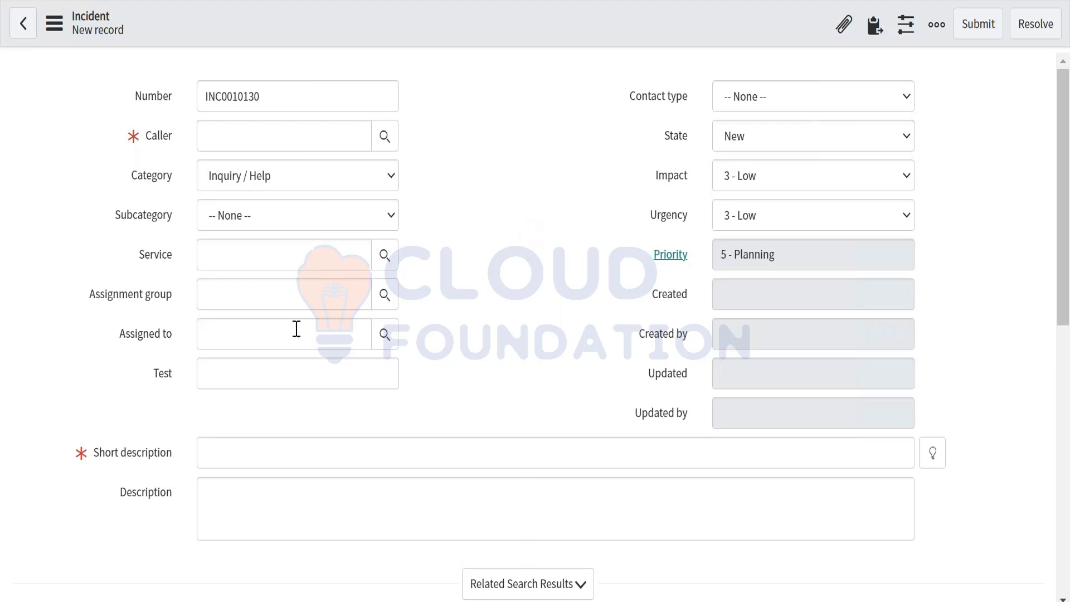
{"action": "left_click", "coordinate": [201, 375]}
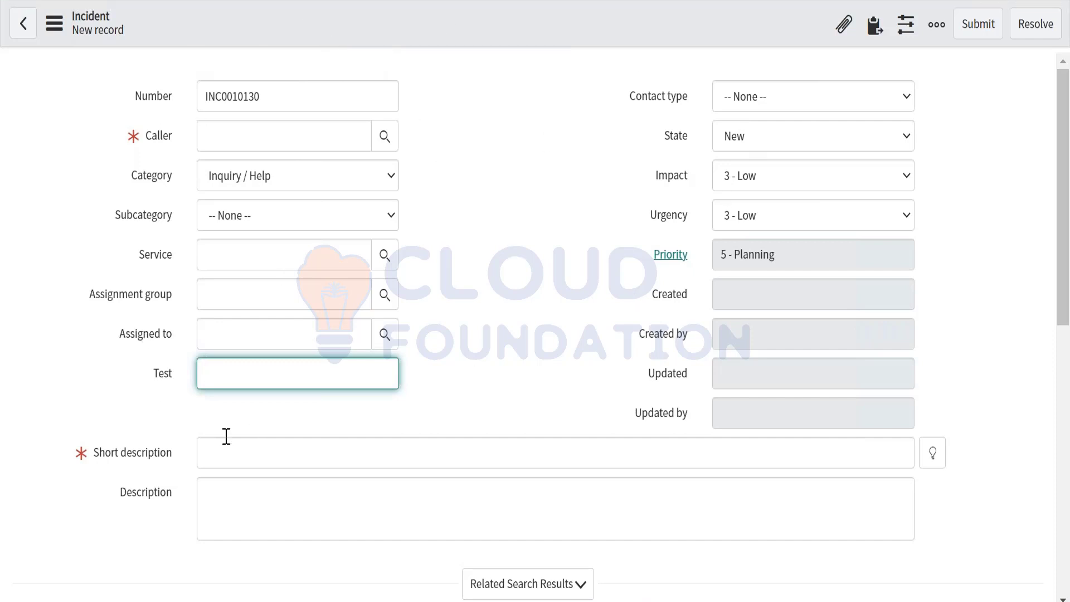
{"action": "left_click", "coordinate": [736, 129]}
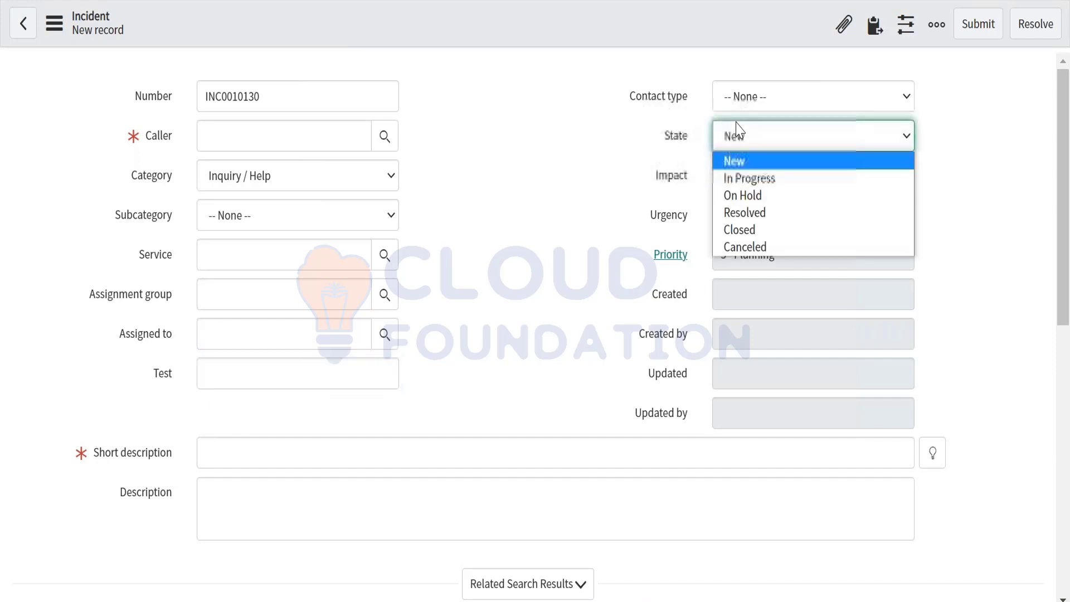
{"action": "left_click", "coordinate": [742, 215]}
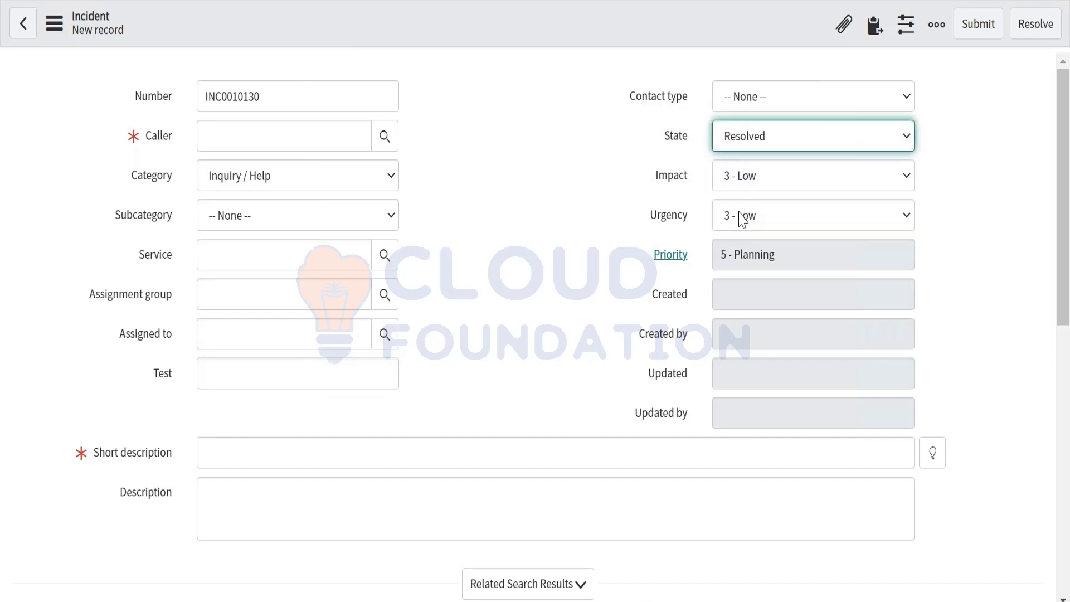
{"action": "left_click", "coordinate": [171, 375]}
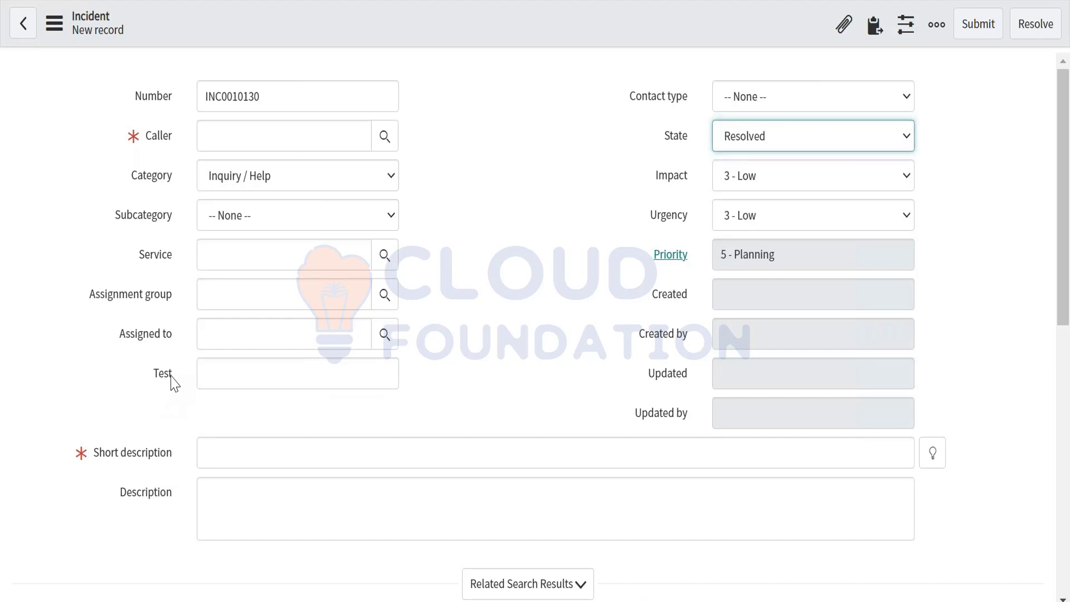
{"action": "left_click", "coordinate": [744, 142]}
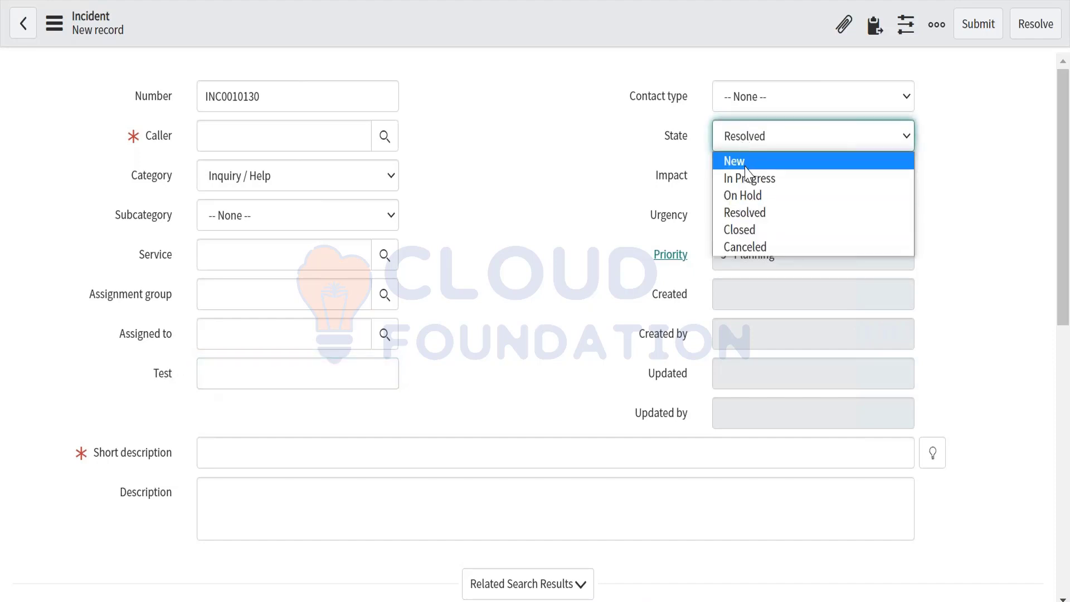
{"action": "left_click", "coordinate": [745, 161]}
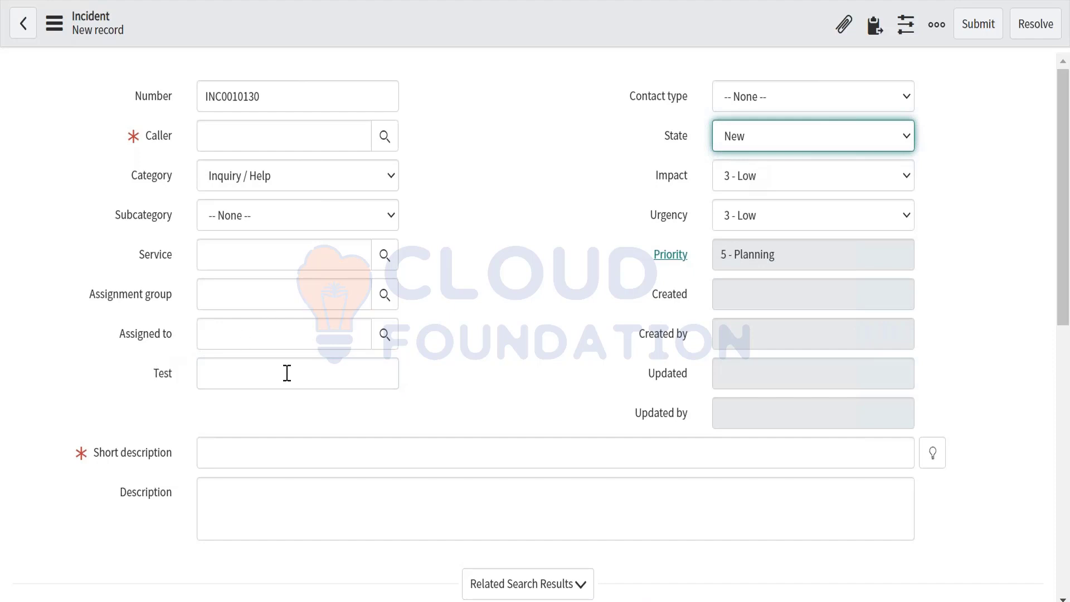
{"action": "left_click", "coordinate": [734, 146]}
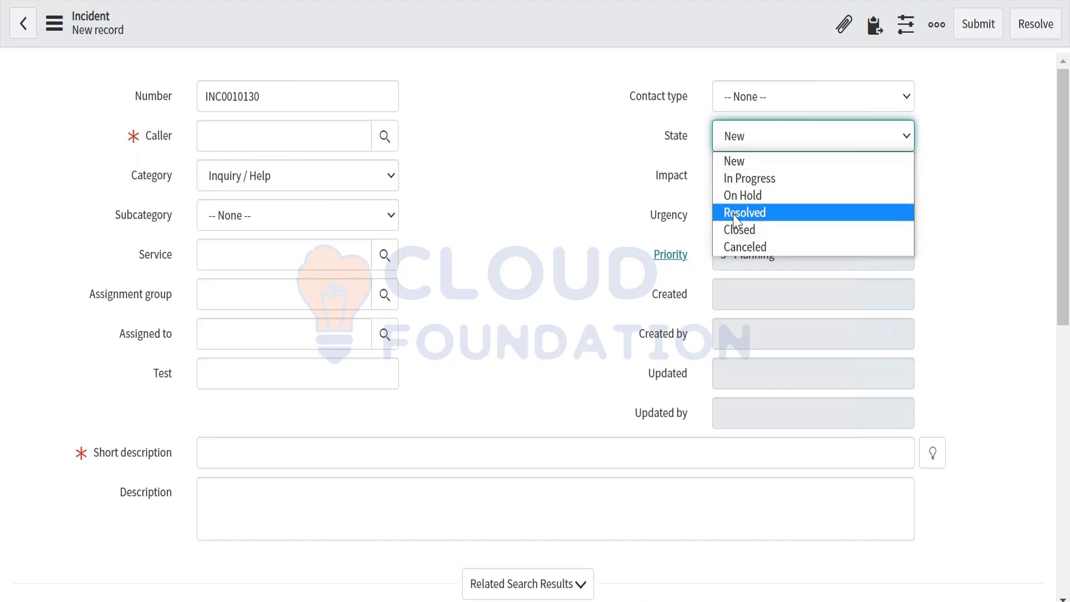
{"action": "left_click", "coordinate": [735, 213]}
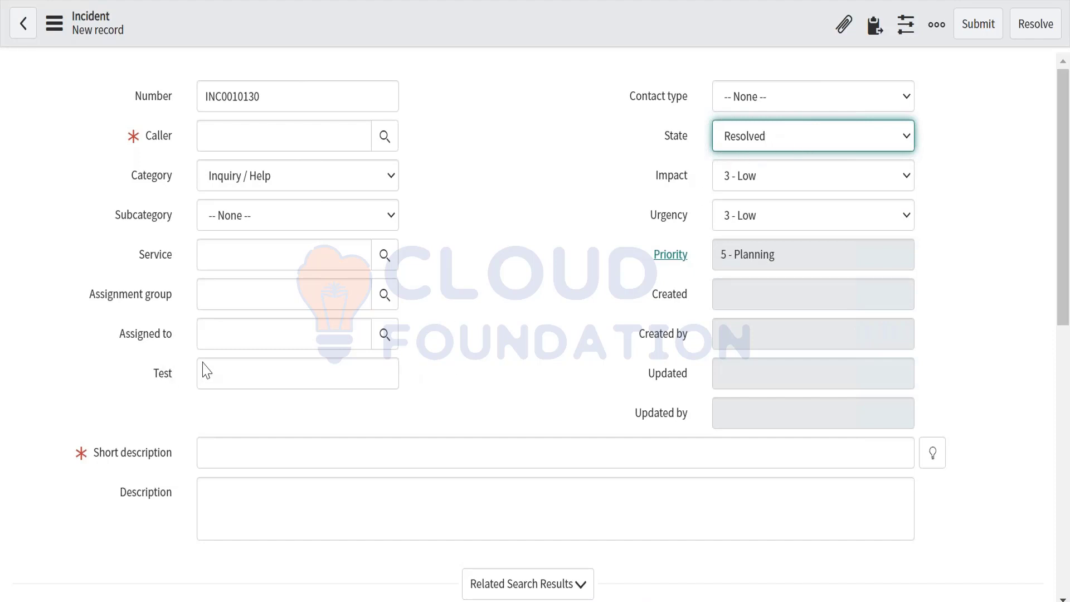
Review the new incident form's configuration options and check the mandatory marker beside the Caller field
{"action": "right_click", "coordinate": [444, 39]}
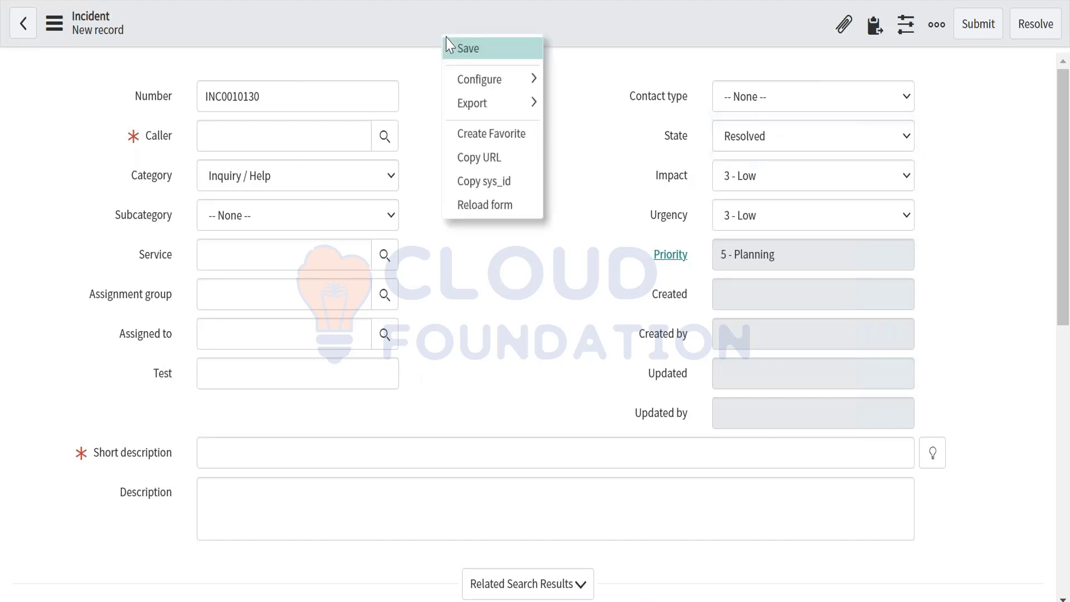
{"action": "left_click", "coordinate": [413, 26]}
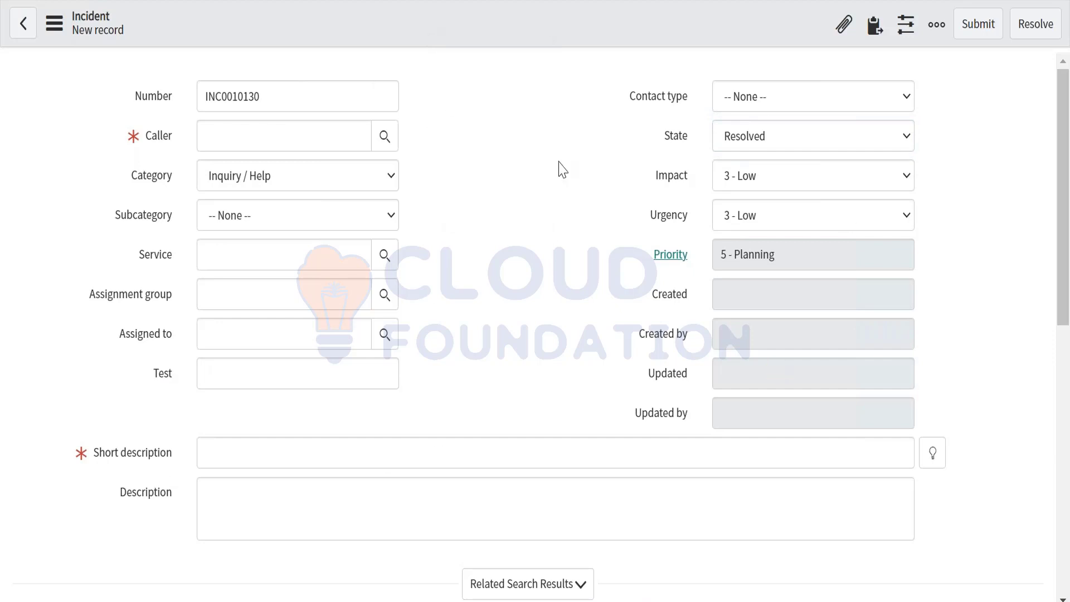
{"action": "right_click", "coordinate": [262, 37]}
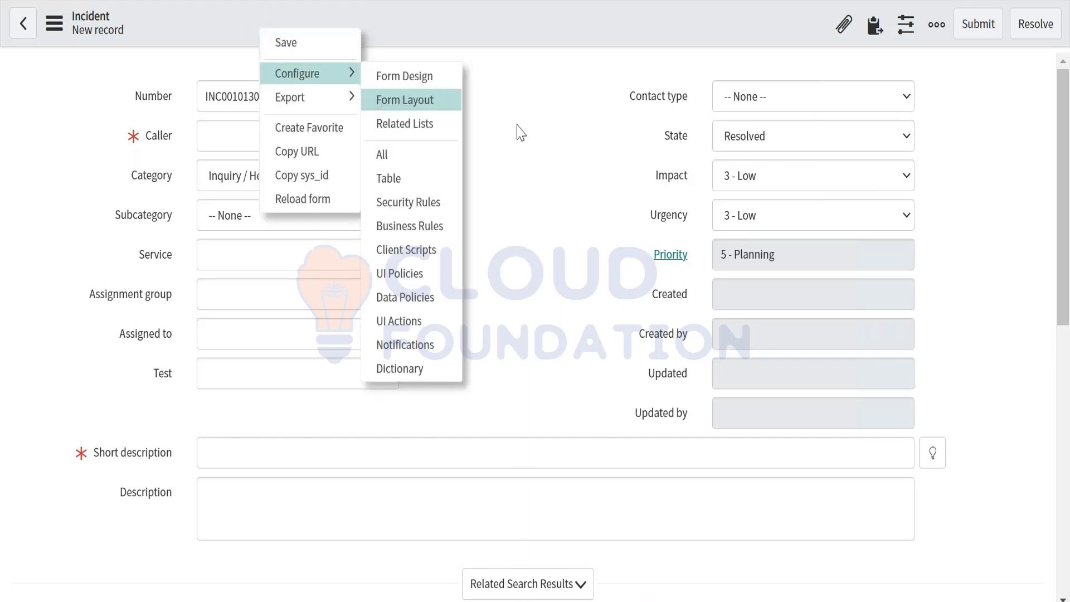
{"action": "left_click", "coordinate": [138, 139]}
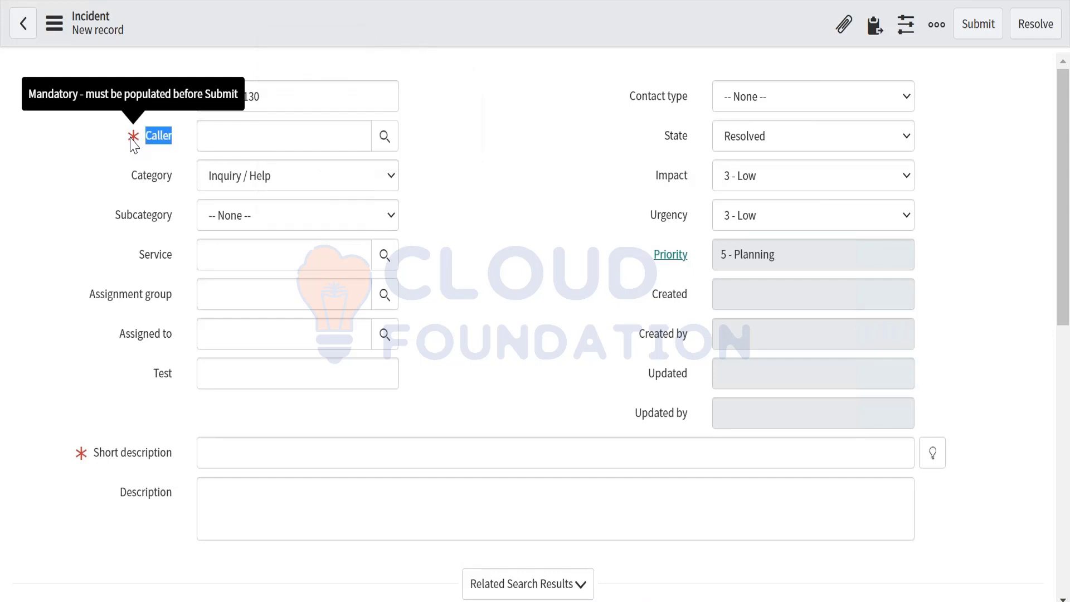
{"action": "left_click", "coordinate": [134, 143]}
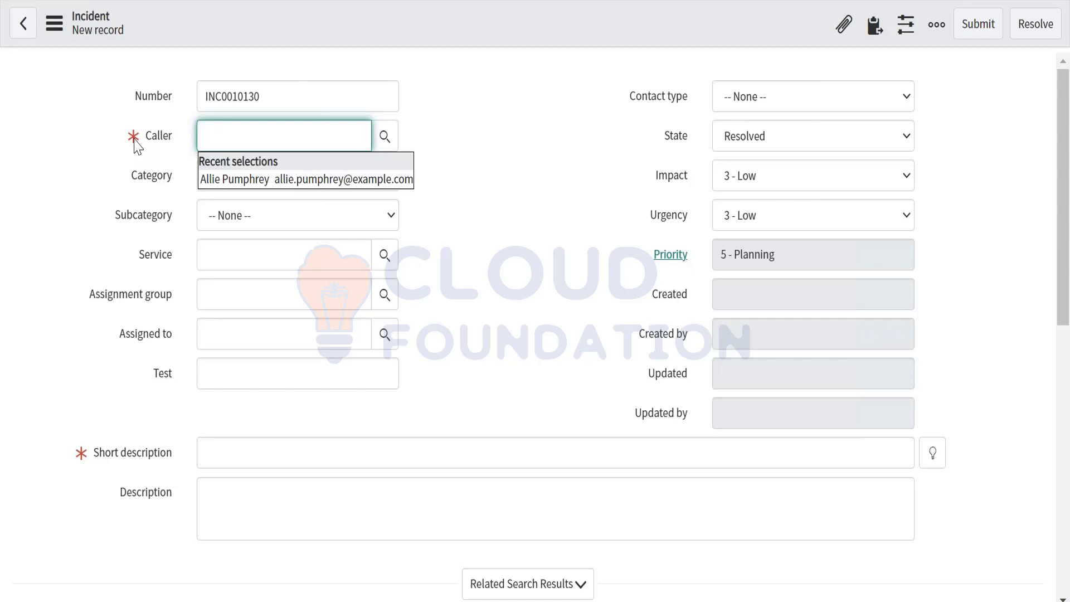
{"action": "left_click", "coordinate": [138, 1]}
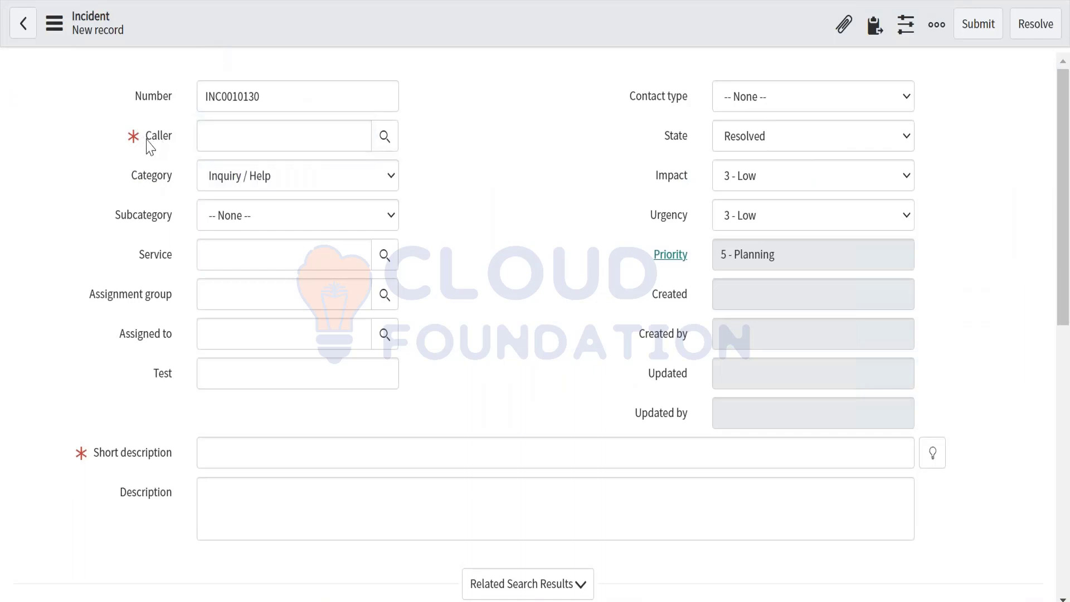
Open the Caller field's dictionary entry, discarding the unsaved changes on the new incident form
{"action": "right_click", "coordinate": [150, 146]}
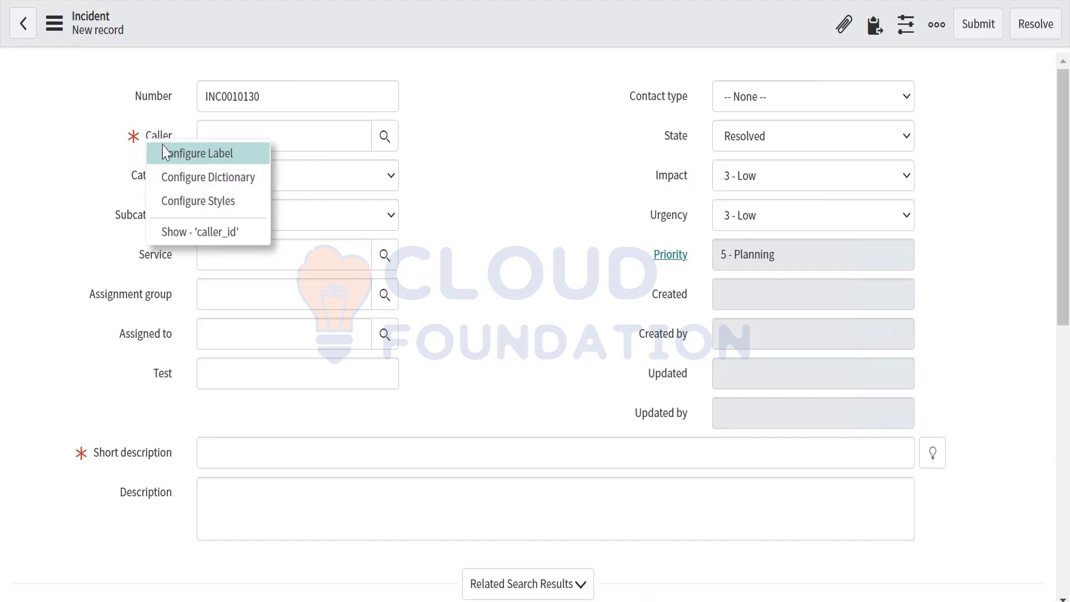
{"action": "left_click", "coordinate": [184, 177]}
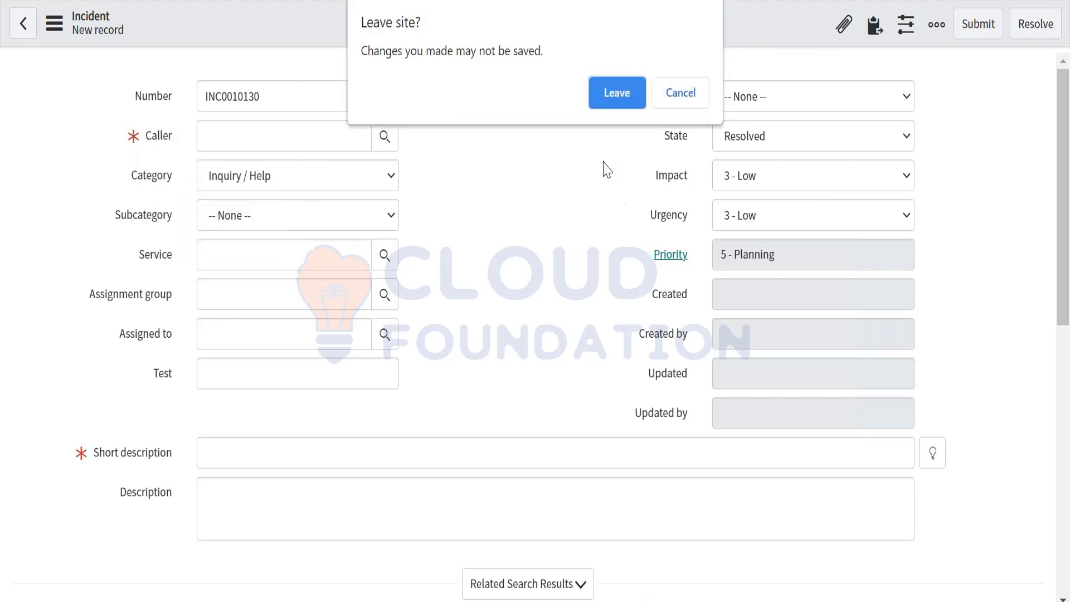
{"action": "left_click", "coordinate": [618, 96]}
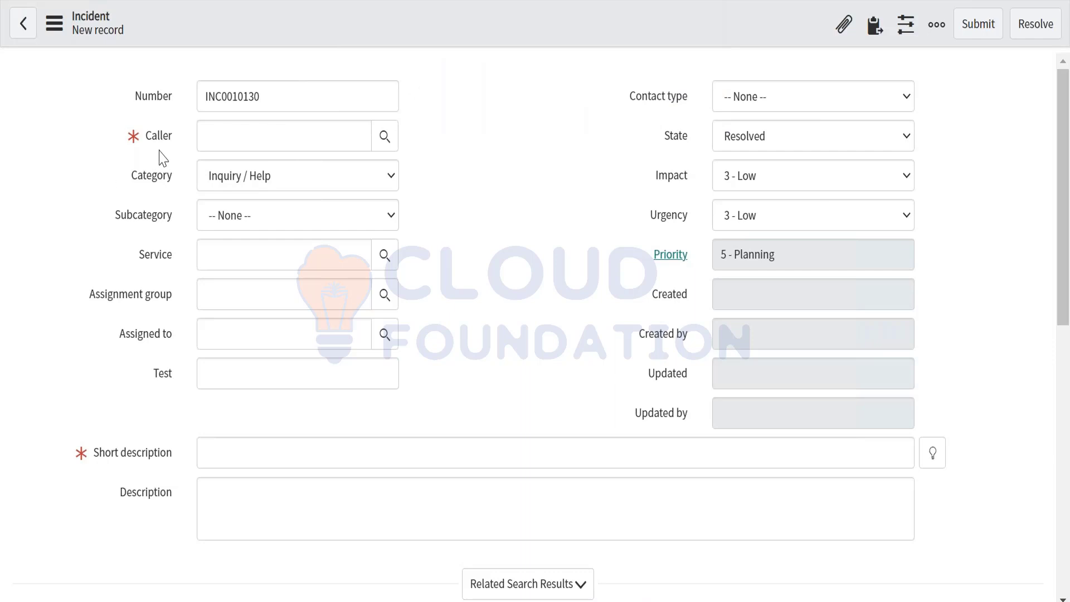
{"action": "mouse_move", "coordinate": [162, 148]}
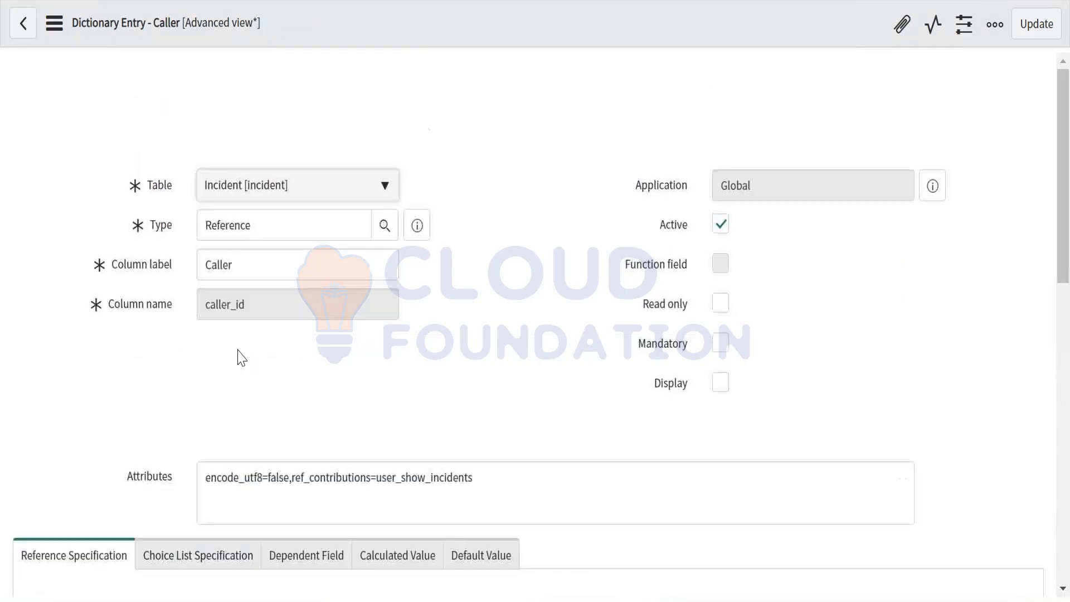
Examine the Caller dictionary entry's column label, Mandatory option, reference specification and access controls
{"action": "scroll", "coordinate": [241, 356], "scroll_direction": "down", "scroll_amount": 3}
{"action": "scroll", "coordinate": [239, 358], "scroll_direction": "down", "scroll_amount": 2}
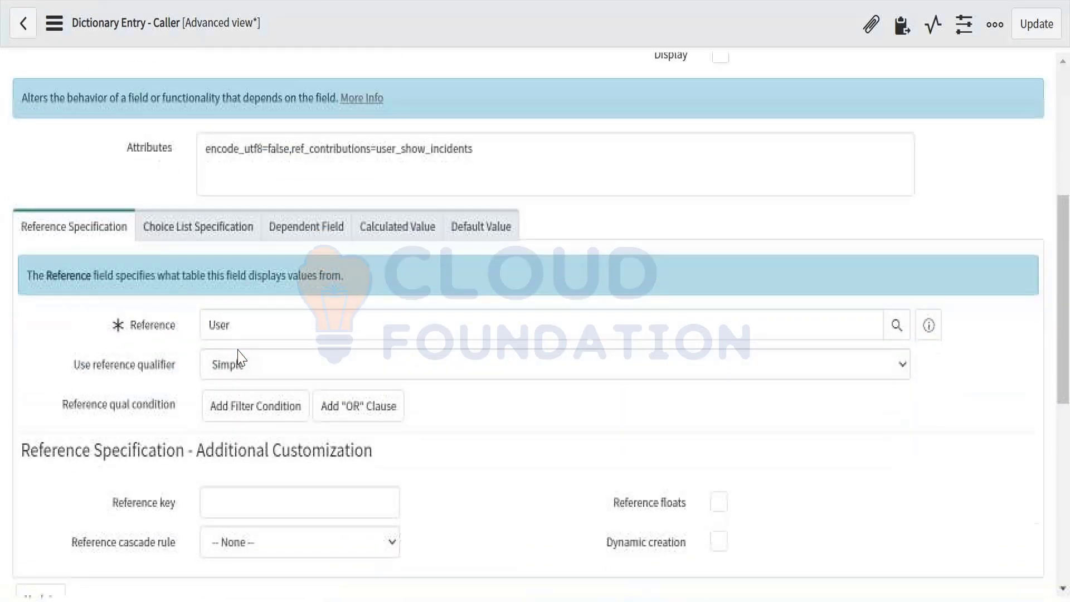
{"action": "scroll", "coordinate": [240, 357], "scroll_direction": "up", "scroll_amount": 7}
{"action": "left_click_drag", "start_coordinate": [244, 274], "coordinate": [204, 264]}
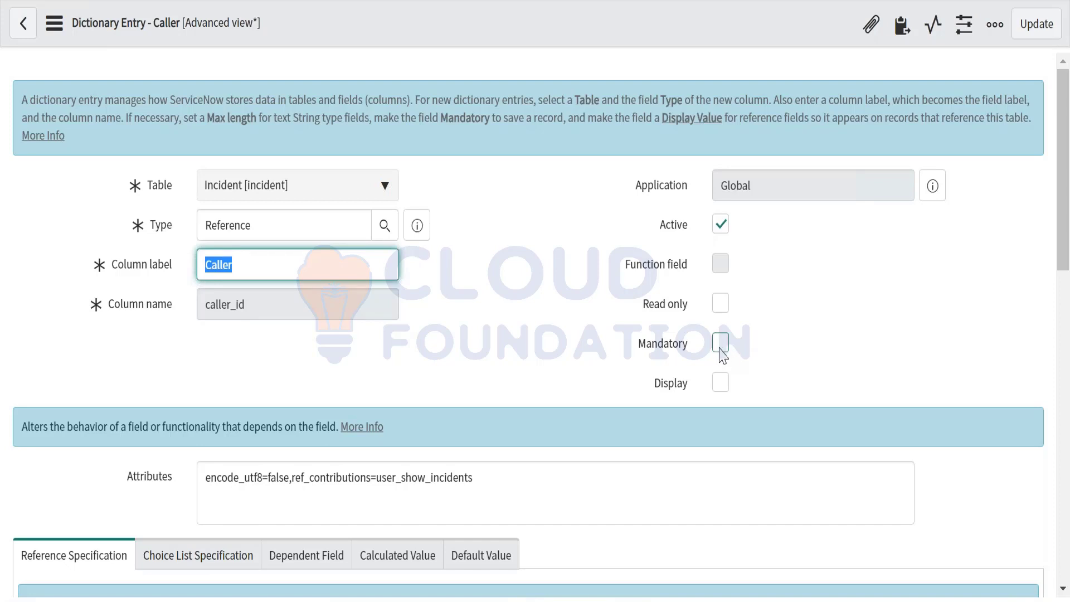
{"action": "scroll", "coordinate": [520, 324], "scroll_direction": "down", "scroll_amount": 5}
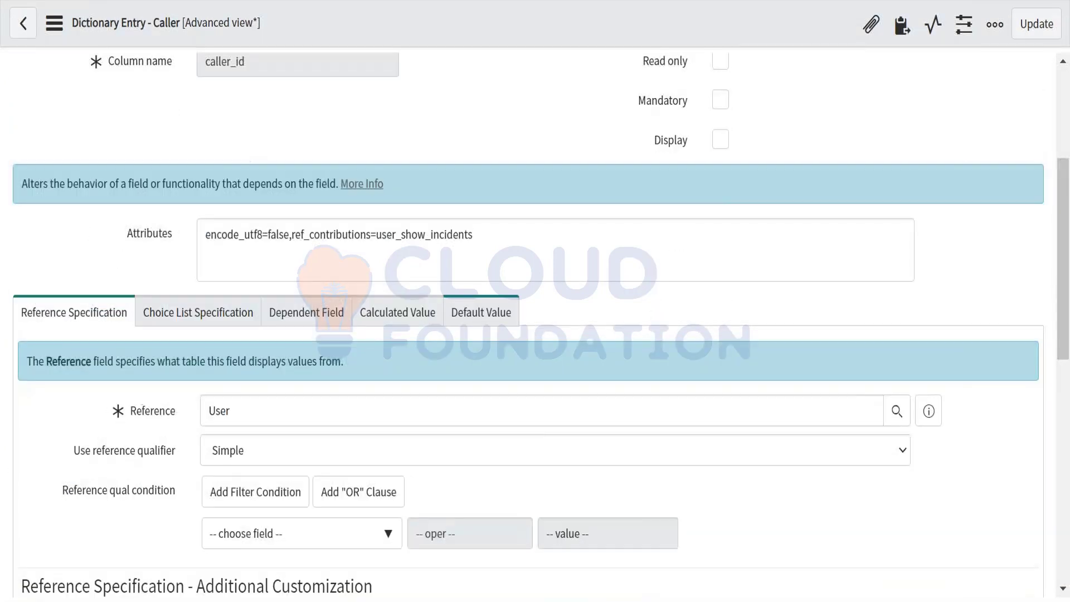
{"action": "scroll", "coordinate": [527, 325], "scroll_direction": "down", "scroll_amount": 10}
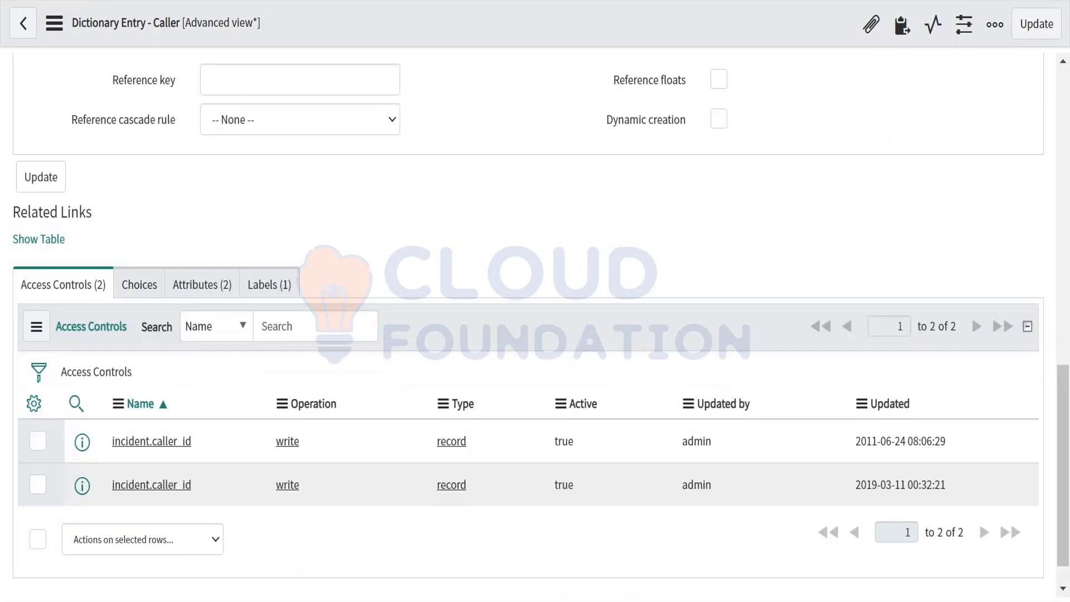
{"action": "scroll", "coordinate": [528, 325], "scroll_direction": "up", "scroll_amount": 10}
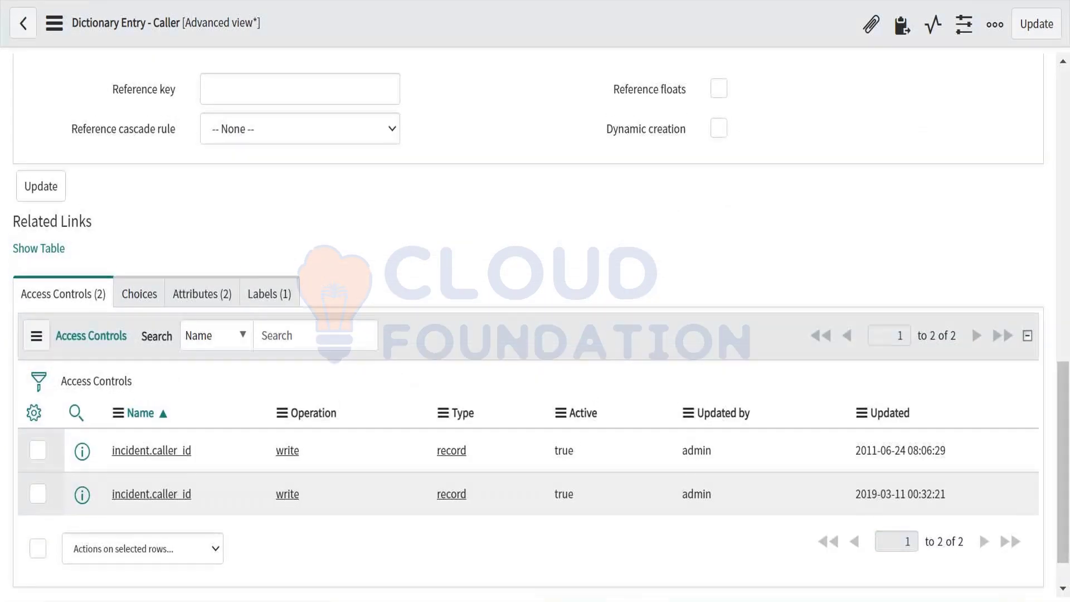
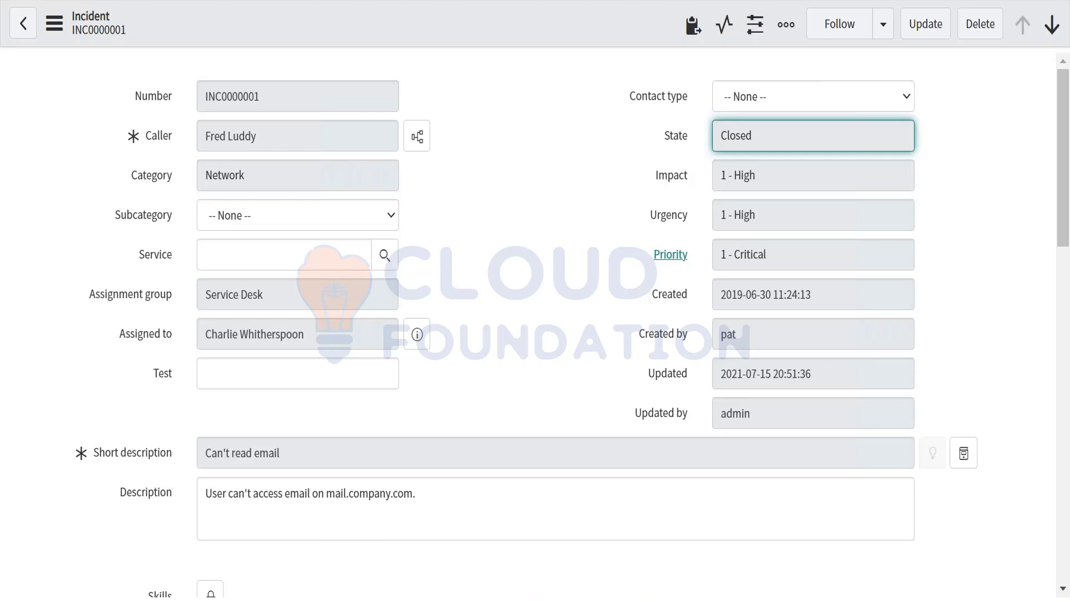
Compare the Test and State fields on the existing incident record and inspect the mandatory marker beside Caller
{"action": "left_click", "coordinate": [263, 30]}
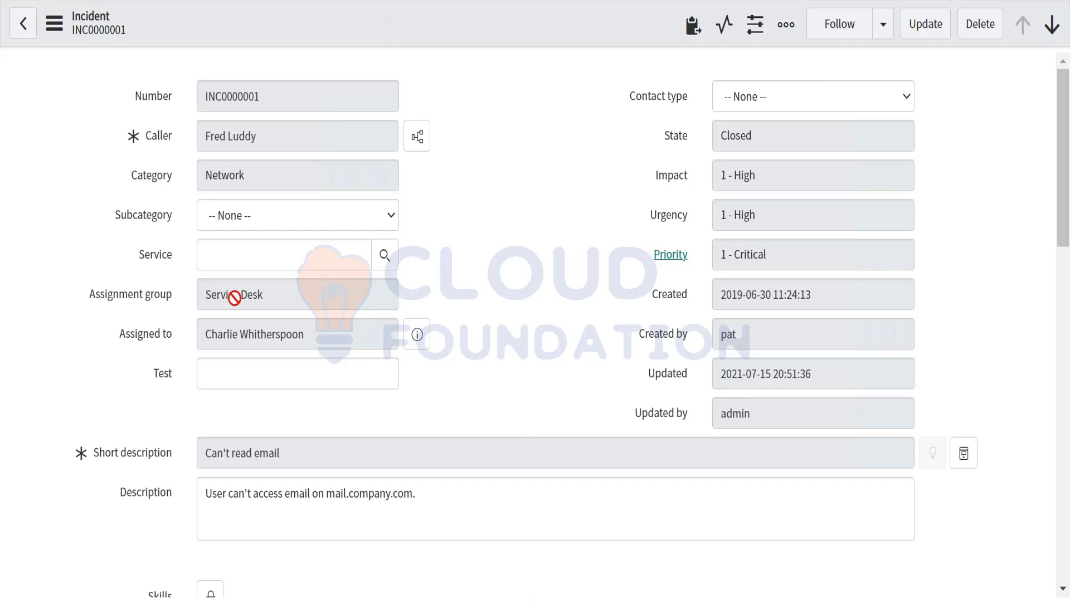
{"action": "double_click", "coordinate": [165, 381]}
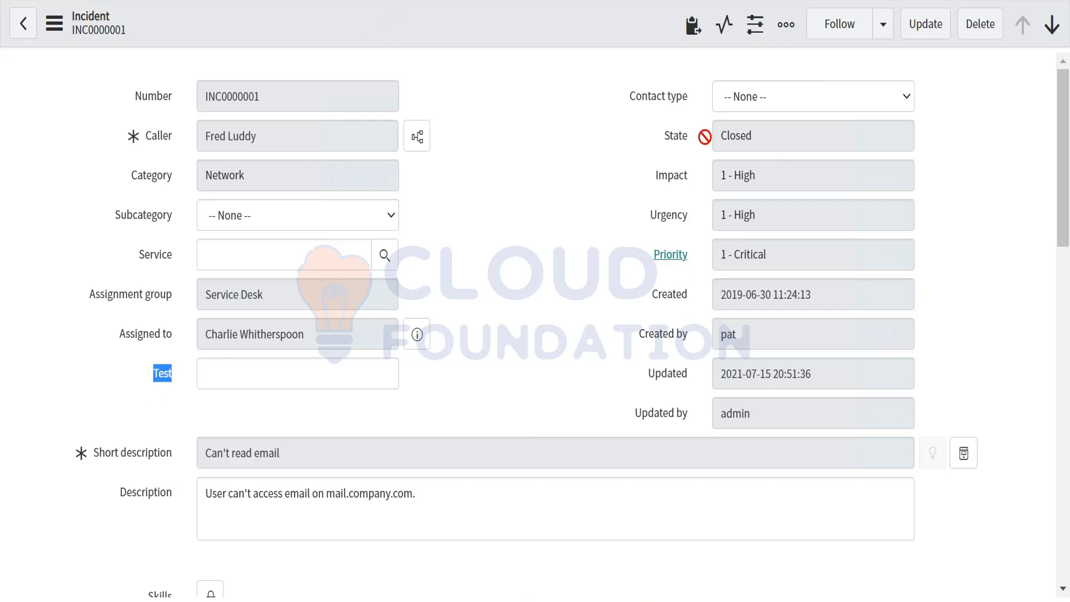
{"action": "left_click", "coordinate": [741, 132]}
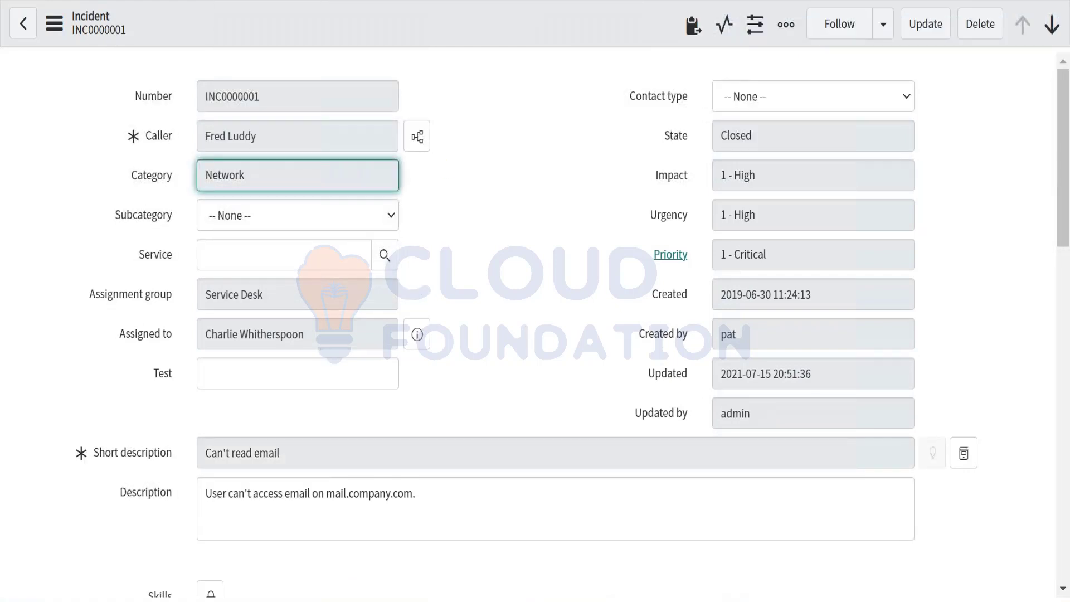
{"action": "mouse_move", "coordinate": [142, 148]}
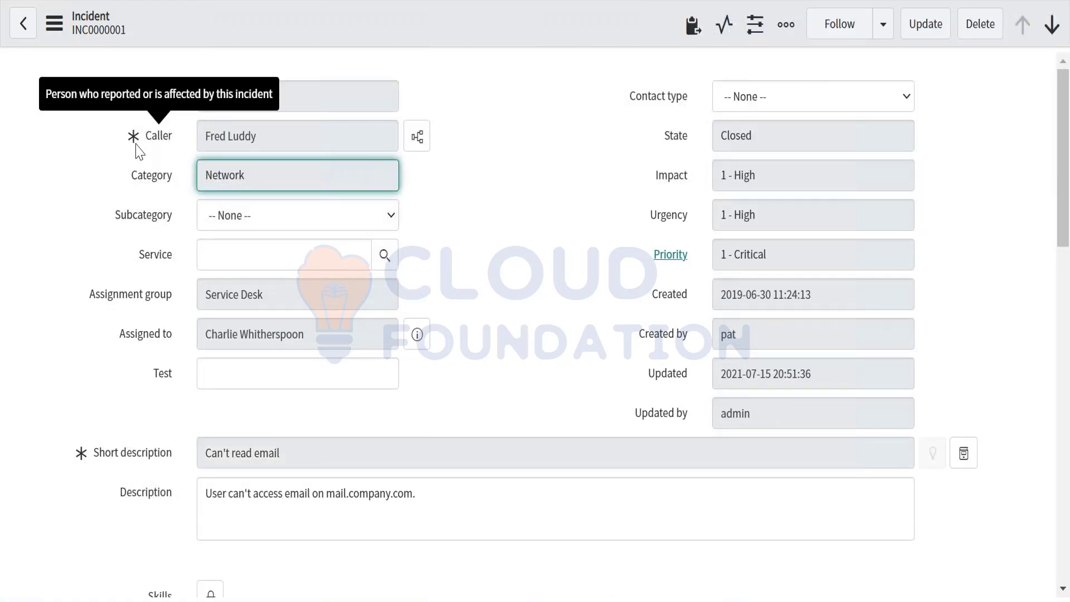
{"action": "left_click", "coordinate": [71, 0]}
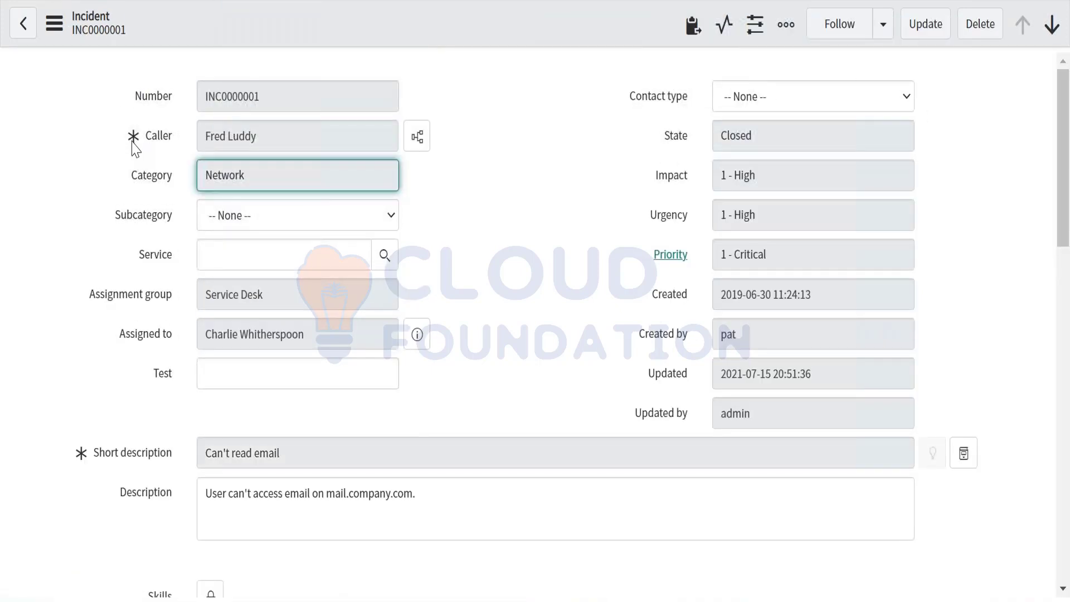
{"action": "left_click", "coordinate": [75, 0]}
{"action": "mouse_move", "coordinate": [135, 142]}
Compare the incident's Description and State fields with the Test field and highlight the Test label
{"action": "left_click_drag", "start_coordinate": [452, 497], "coordinate": [89, 497]}
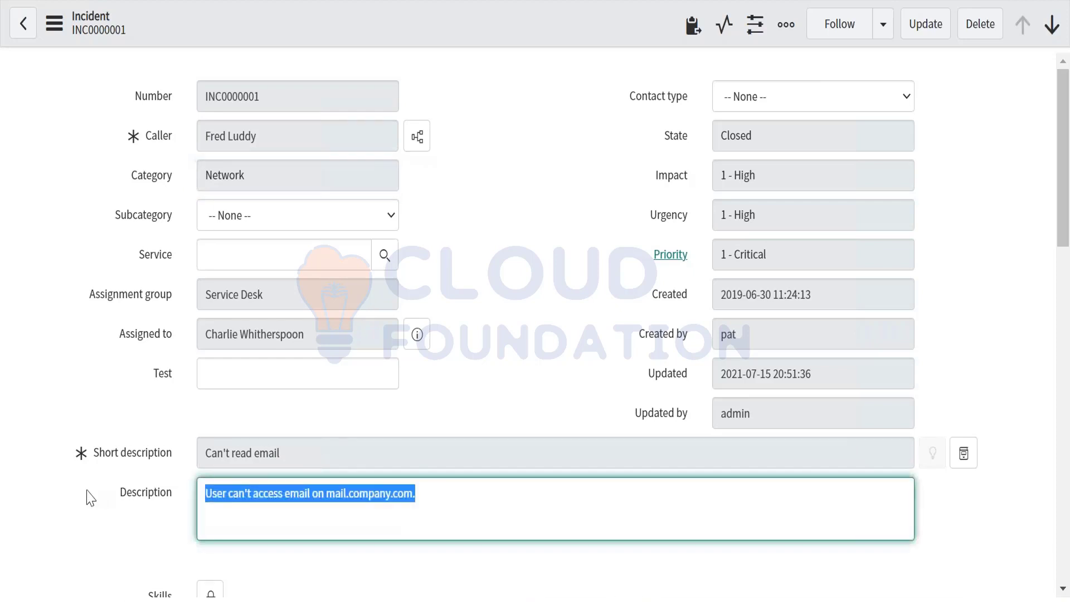
{"action": "left_click", "coordinate": [505, 402]}
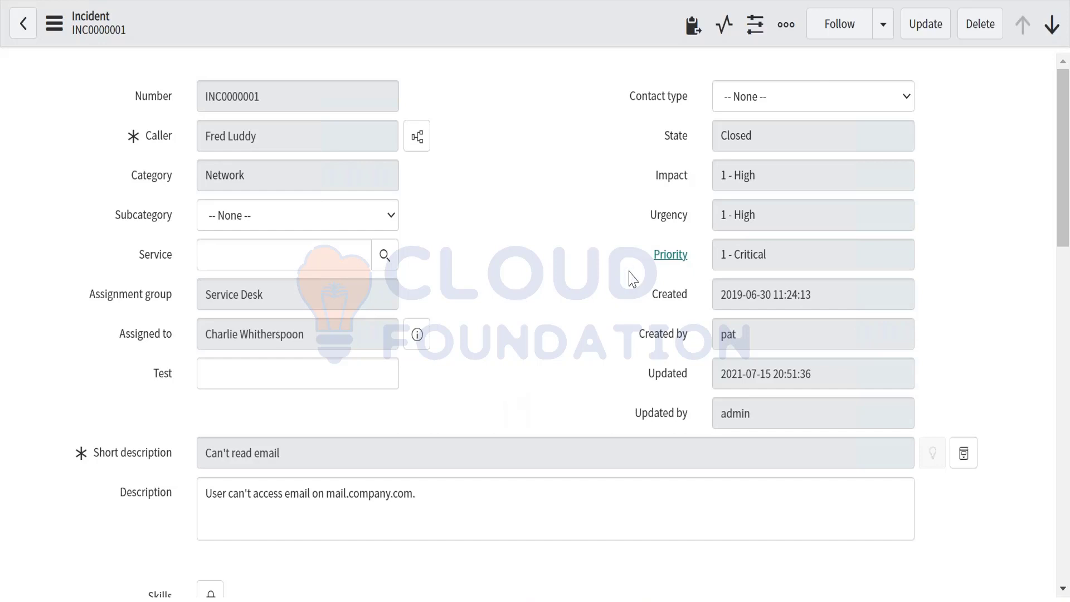
{"action": "left_click", "coordinate": [752, 133]}
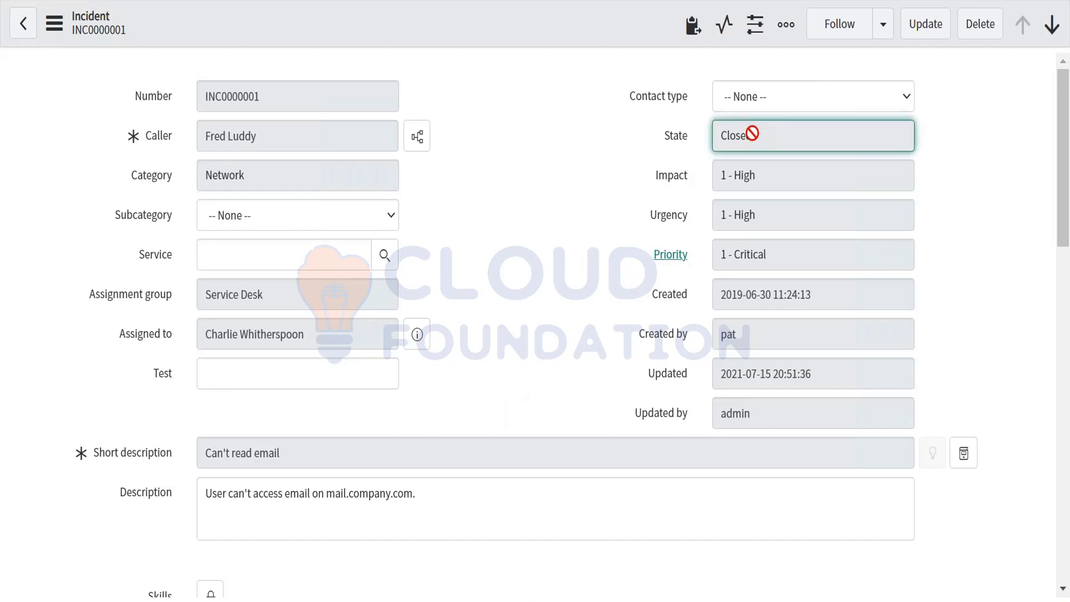
{"action": "left_click", "coordinate": [231, 373]}
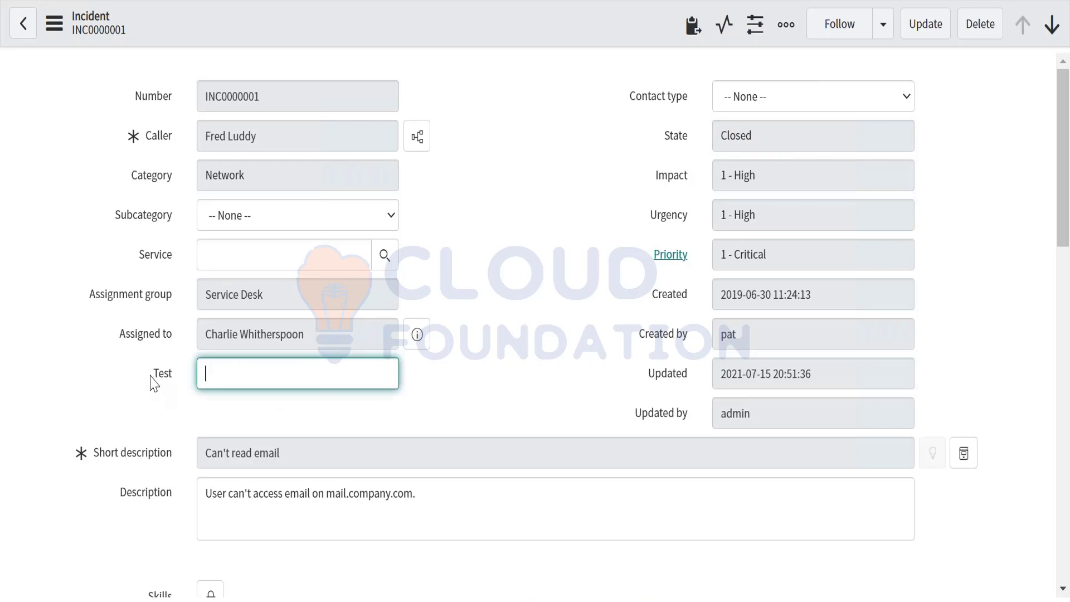
{"action": "left_click_drag", "start_coordinate": [154, 383], "coordinate": [190, 390]}
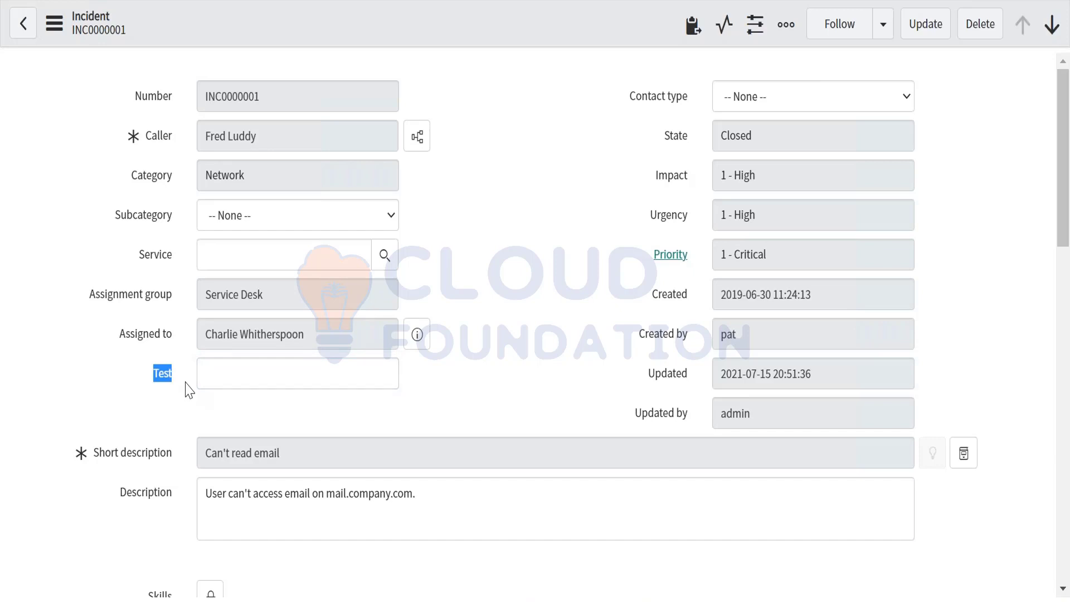
Open the Test field's dictionary entry from the incident form, dismissing the field value prompt
{"action": "double_click", "coordinate": [170, 376]}
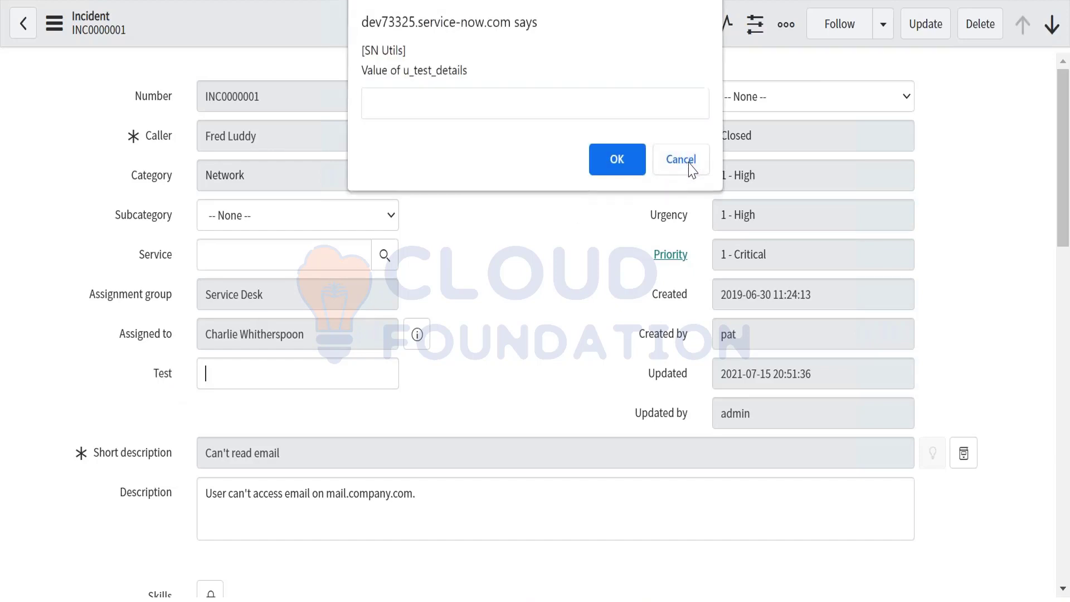
{"action": "left_click", "coordinate": [690, 166]}
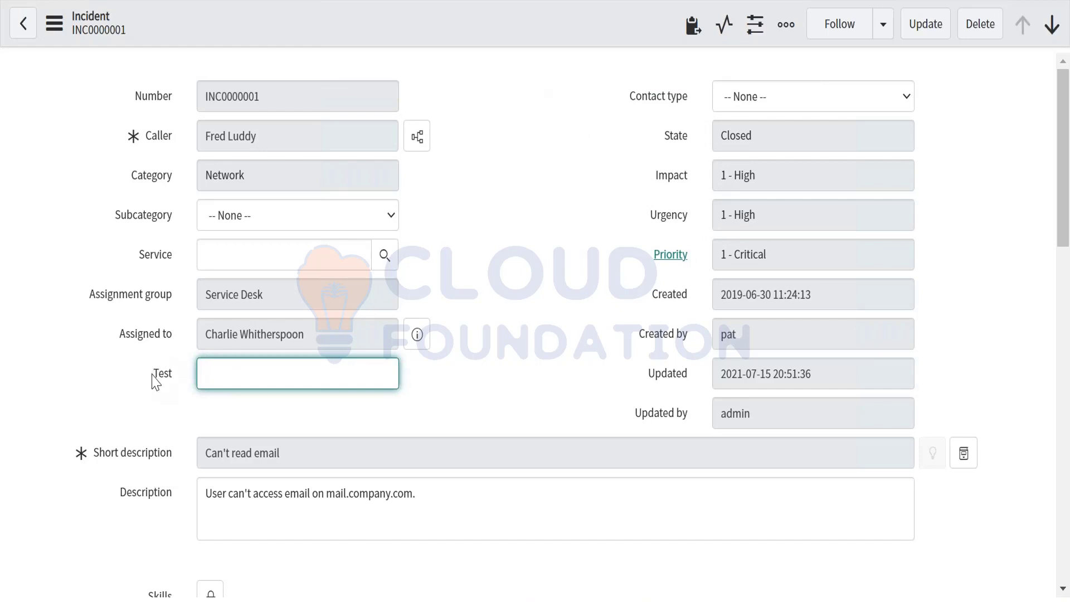
{"action": "left_click_drag", "start_coordinate": [153, 375], "coordinate": [176, 377]}
{"action": "left_click", "coordinate": [229, 377]}
{"action": "right_click", "coordinate": [178, 376]}
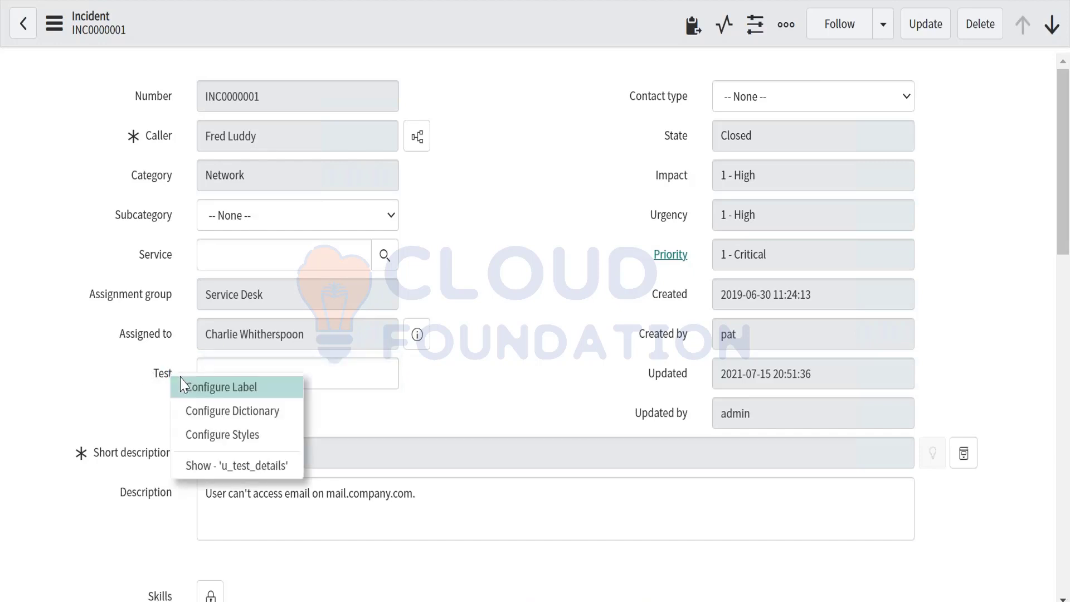
{"action": "left_click", "coordinate": [198, 411]}
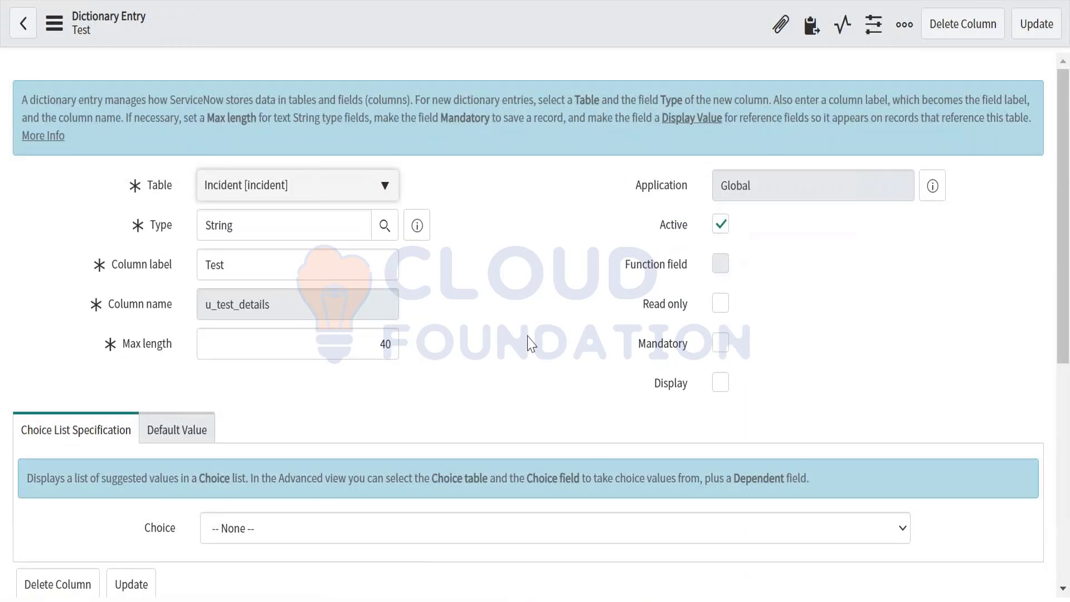
Examine the Test dictionary entry's field type, max length, Mandatory option and choice list specification
{"action": "scroll", "coordinate": [531, 344], "scroll_direction": "down", "scroll_amount": 2}
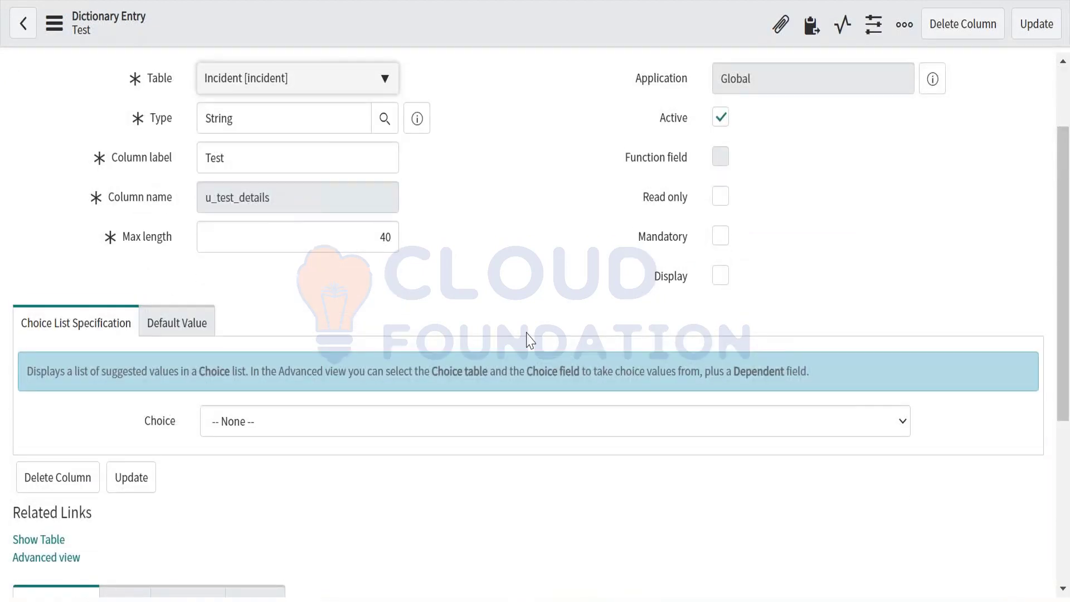
{"action": "scroll", "coordinate": [530, 340], "scroll_direction": "down", "scroll_amount": 3}
{"action": "scroll", "coordinate": [528, 336], "scroll_direction": "up", "scroll_amount": 5}
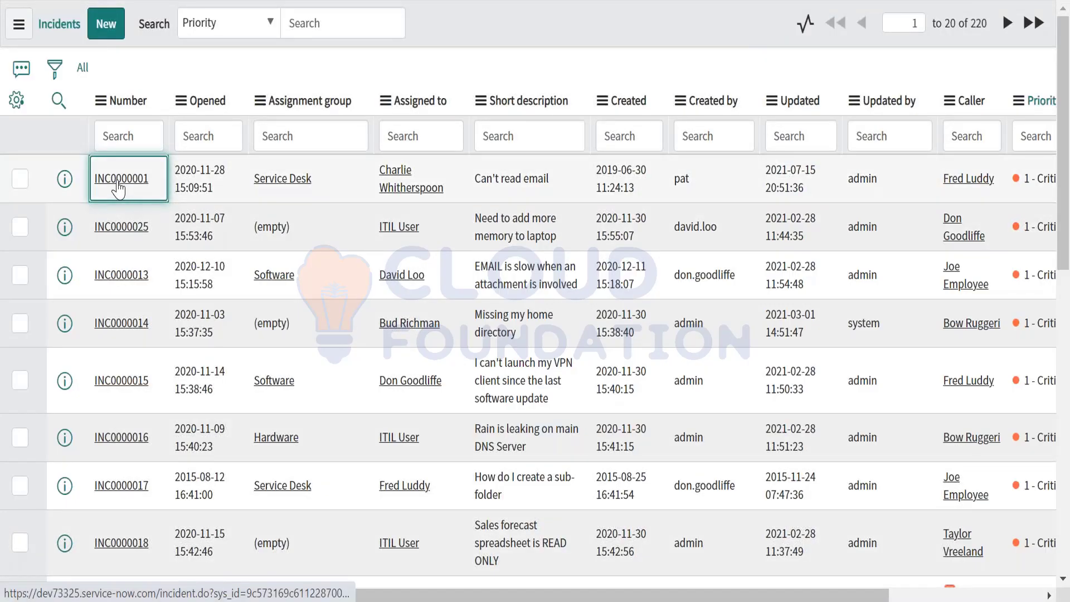
Open the "Can't read email" incident and display the UI policies configured for its form
{"action": "left_click", "coordinate": [118, 180]}
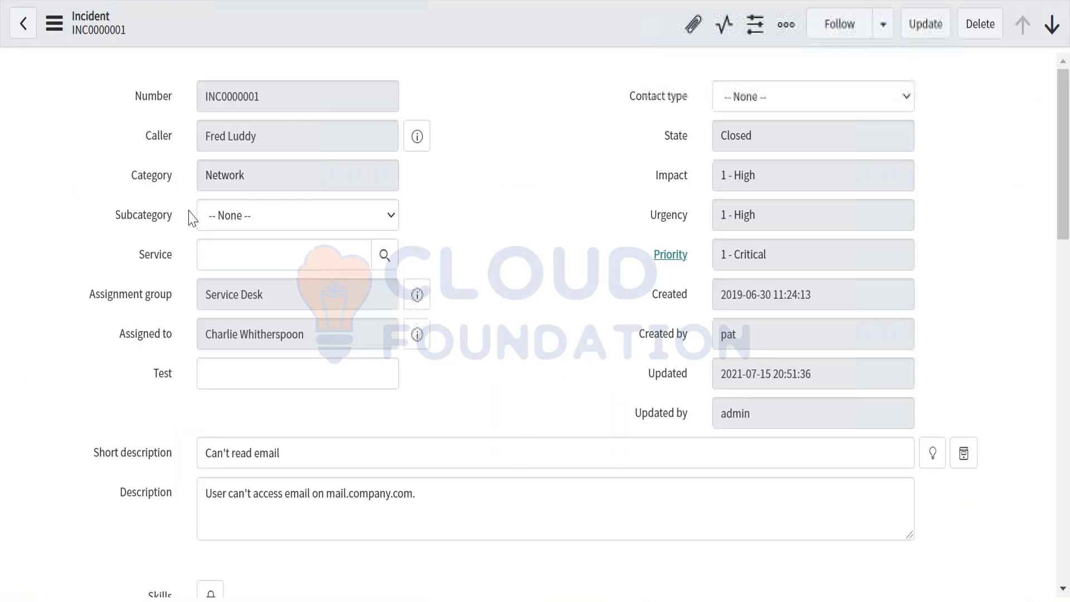
{"action": "left_click", "coordinate": [54, 23]}
{"action": "mouse_move", "coordinate": [167, 244]}
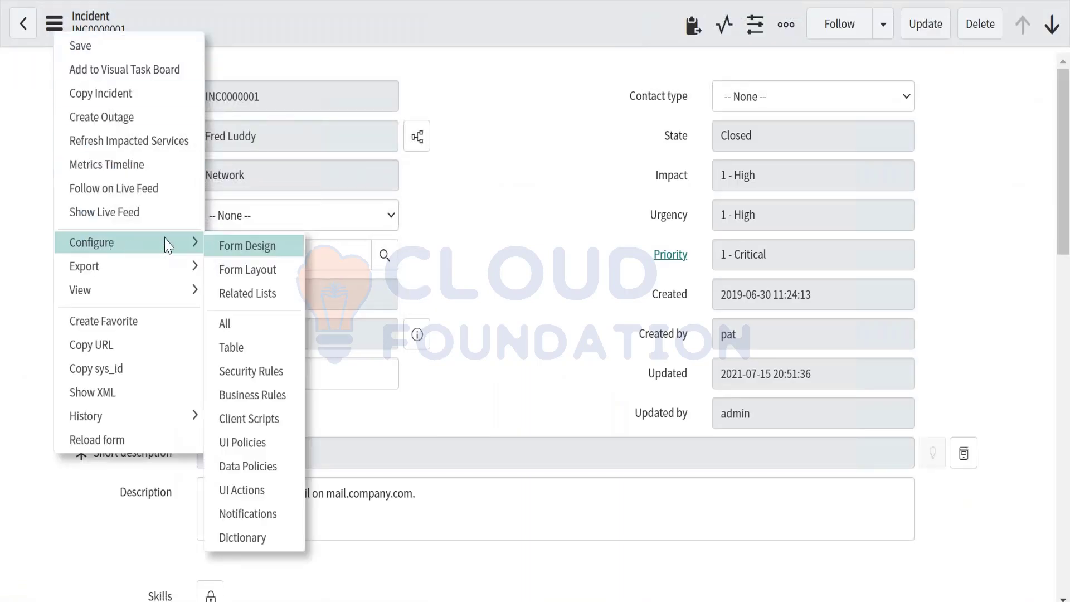
{"action": "left_click", "coordinate": [243, 450]}
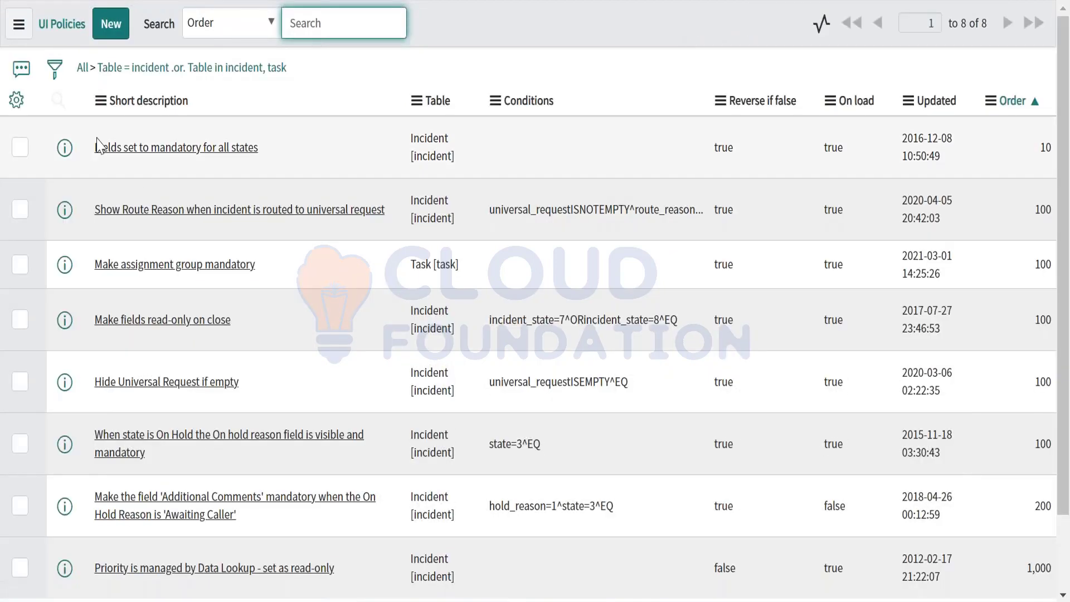
Open the "Fields set to mandatory for all states" UI policy
{"action": "scroll", "coordinate": [184, 260], "scroll_direction": "down", "scroll_amount": 1}
{"action": "scroll", "coordinate": [184, 260], "scroll_direction": "up", "scroll_amount": 1}
{"action": "left_click", "coordinate": [155, 166]}
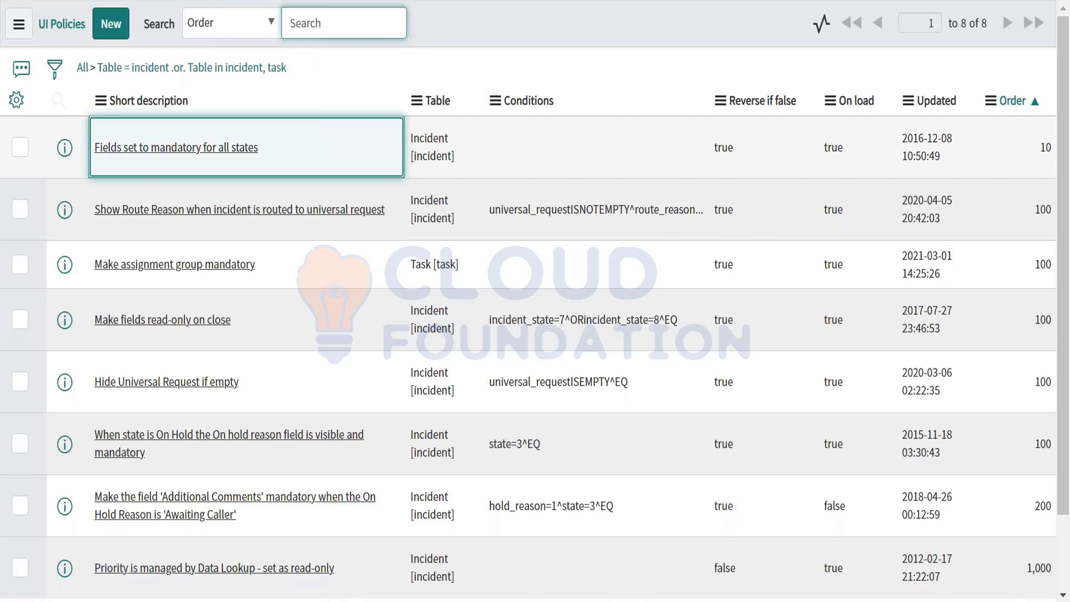
{"action": "left_click", "coordinate": [111, 24]}
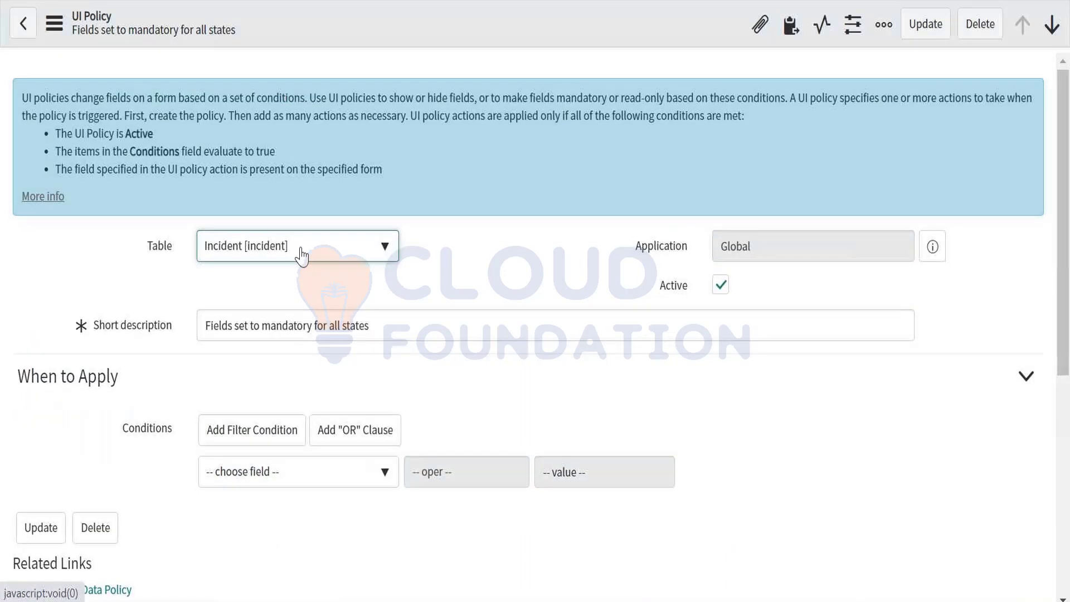
Examine the policy's short description, conditions and UI policy actions, highlighting the caller_id action
{"action": "scroll", "coordinate": [301, 256], "scroll_direction": "down", "scroll_amount": 4}
{"action": "scroll", "coordinate": [296, 246], "scroll_direction": "up", "scroll_amount": 2}
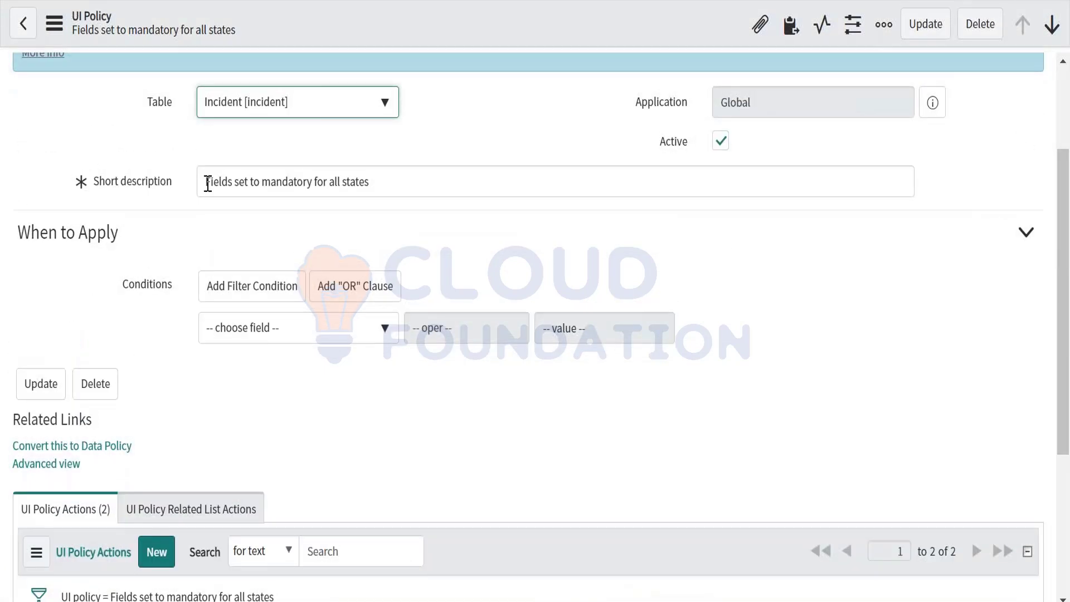
{"action": "left_click_drag", "start_coordinate": [208, 184], "coordinate": [390, 185]}
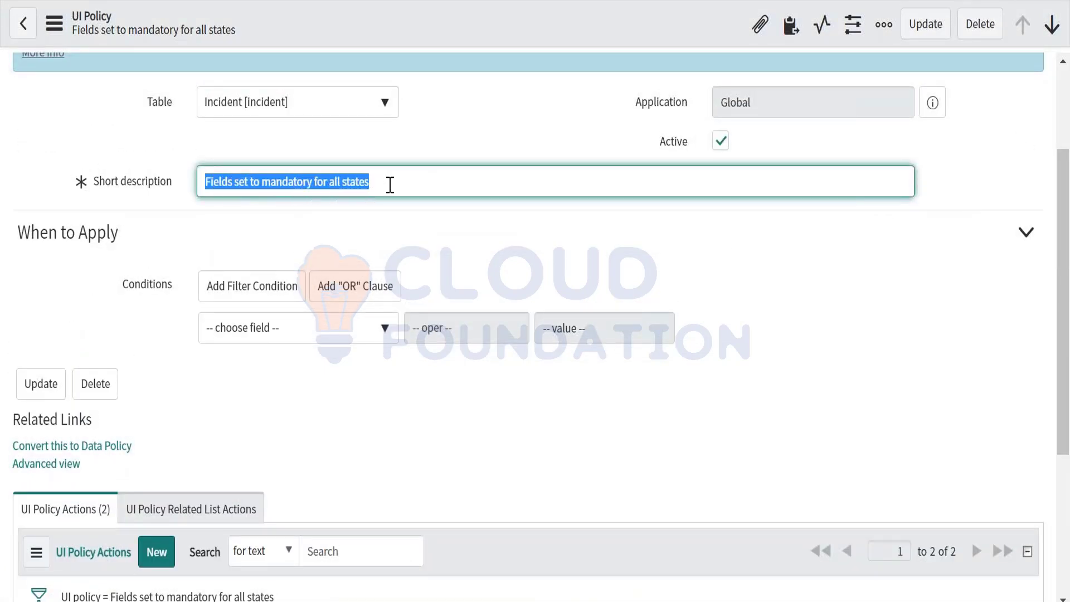
{"action": "scroll", "coordinate": [390, 185], "scroll_direction": "down", "scroll_amount": 4}
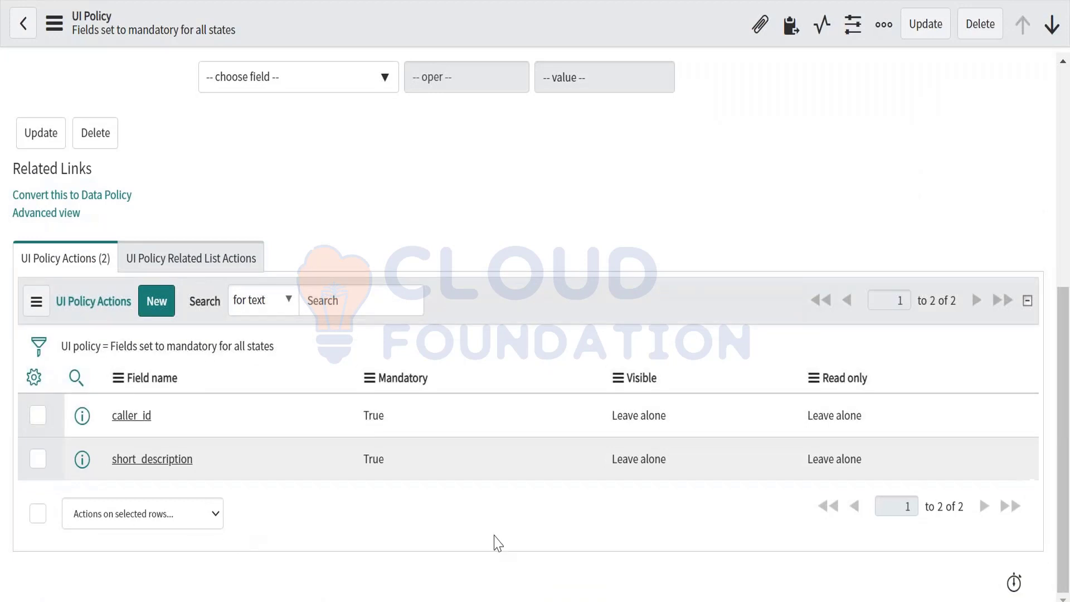
{"action": "double_click", "coordinate": [173, 417]}
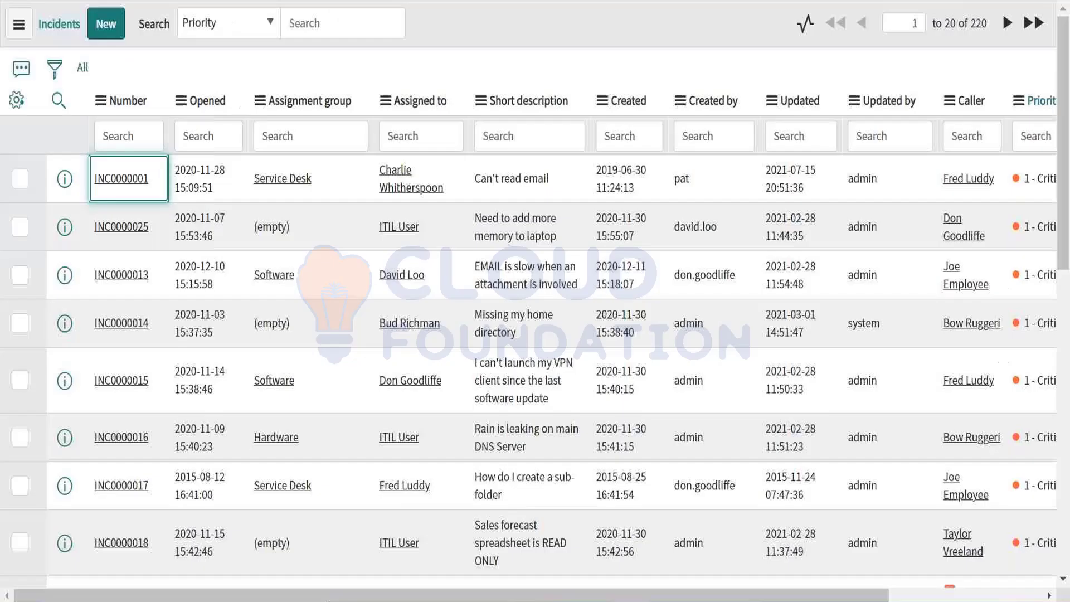
Reopen the "Can't read email" incident and inspect the mandatory markers beside Caller and Short description
{"action": "left_click", "coordinate": [121, 180]}
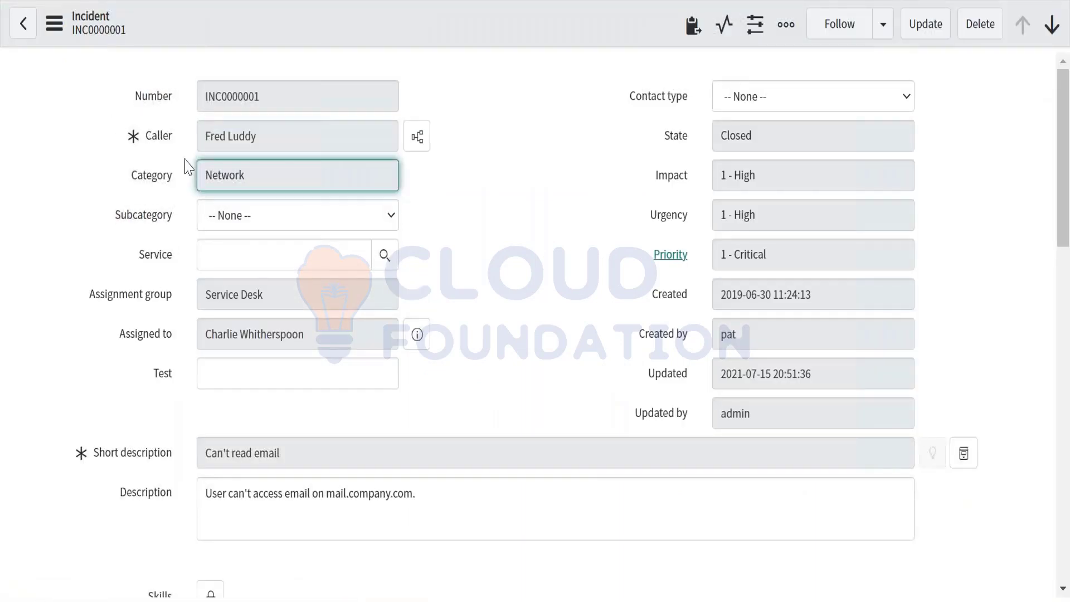
{"action": "mouse_move", "coordinate": [136, 144]}
{"action": "mouse_move", "coordinate": [79, 458]}
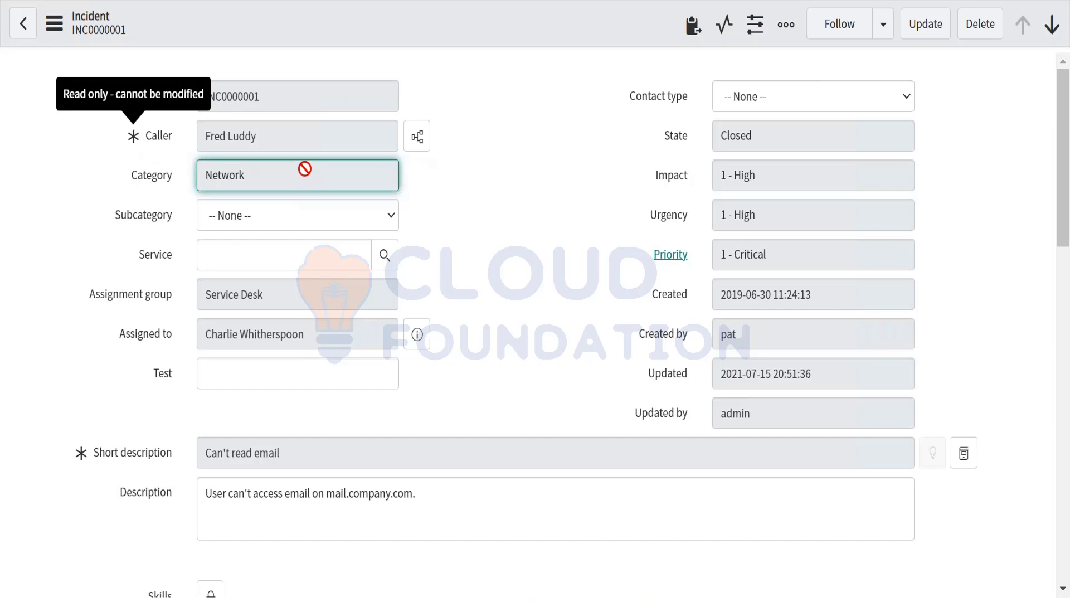
{"action": "left_click_drag", "start_coordinate": [275, 143], "coordinate": [201, 148]}
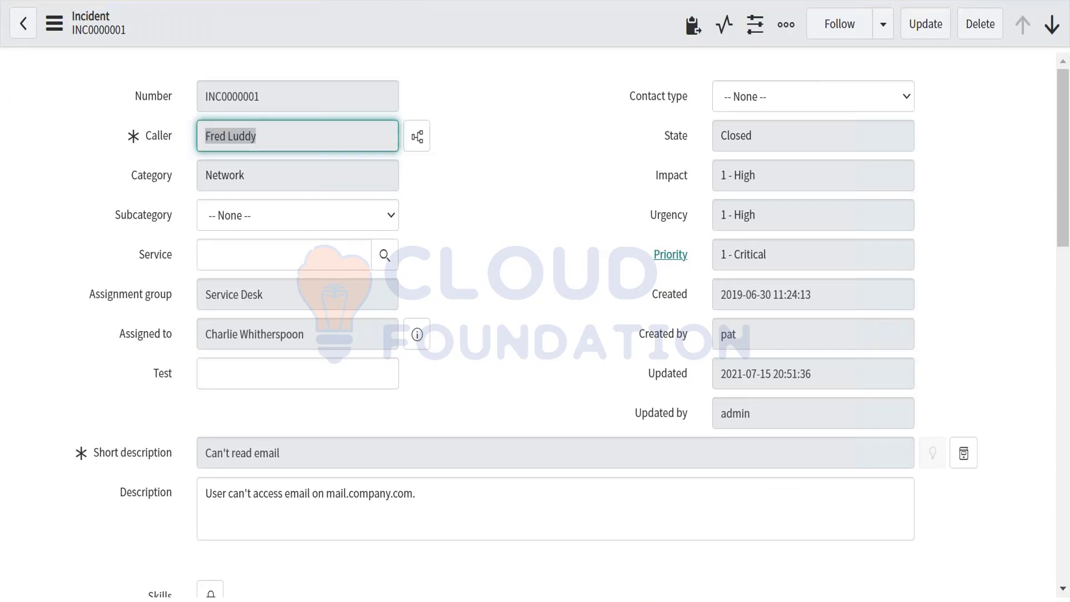
Open a blank new incident record by replacing the record ID in the address with -1
{"action": "type", "text": "-1"}
{"action": "key", "text": "Return"}
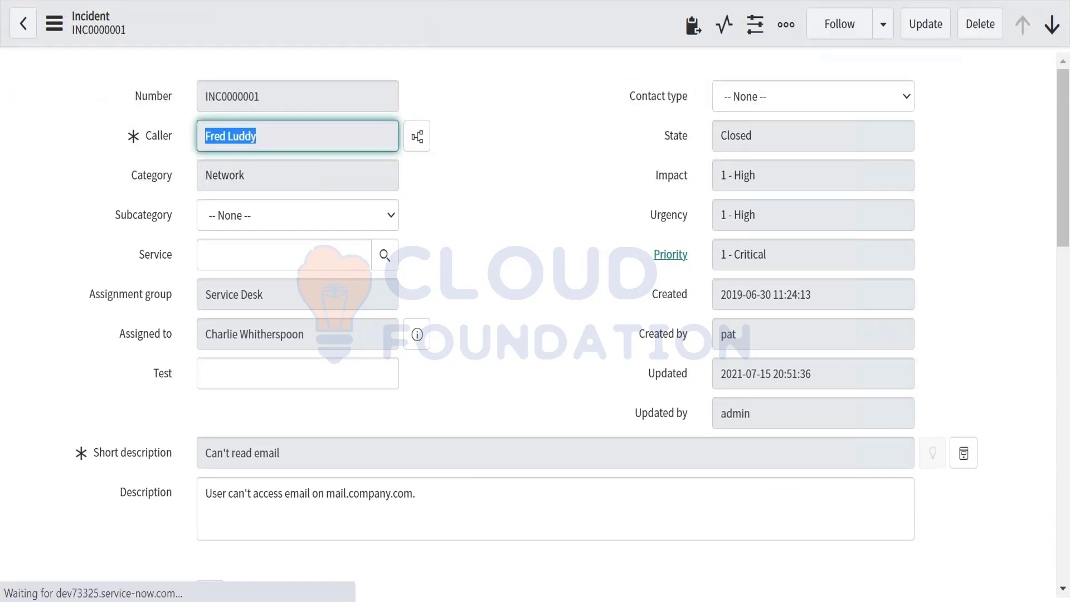
{"action": "left_click", "coordinate": [206, 140]}
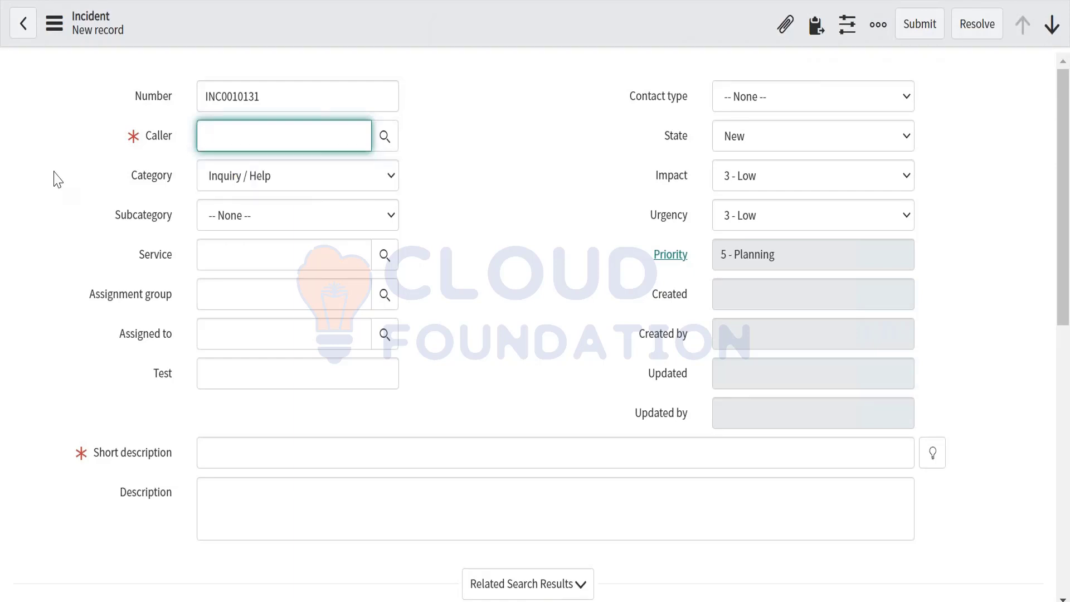
Try to save the new incident with Caller and Short description left empty
{"action": "left_click", "coordinate": [232, 167]}
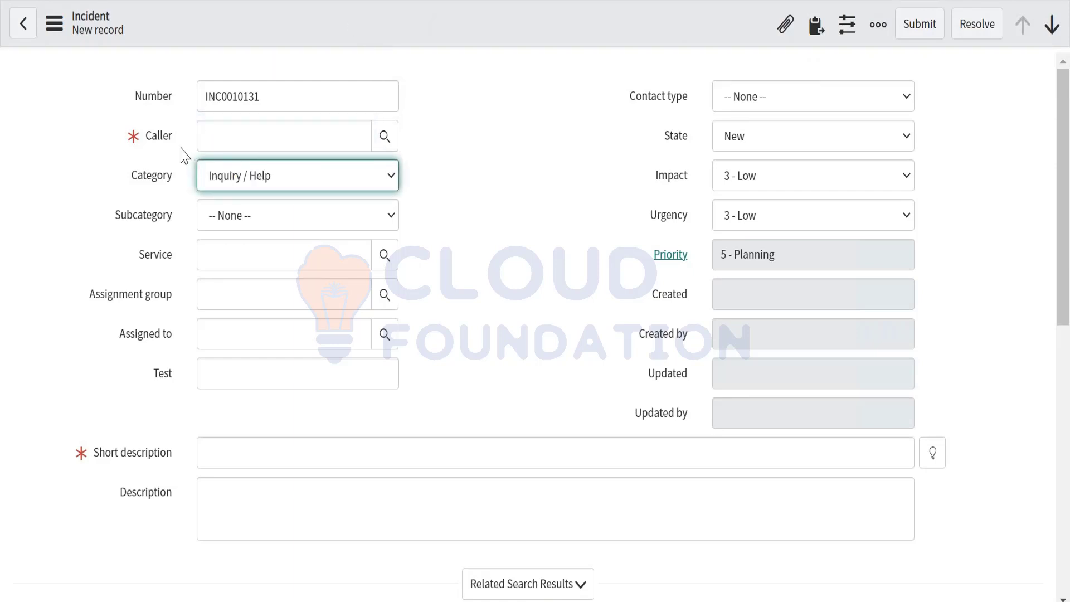
{"action": "left_click", "coordinate": [238, 464]}
{"action": "right_click", "coordinate": [384, 22]}
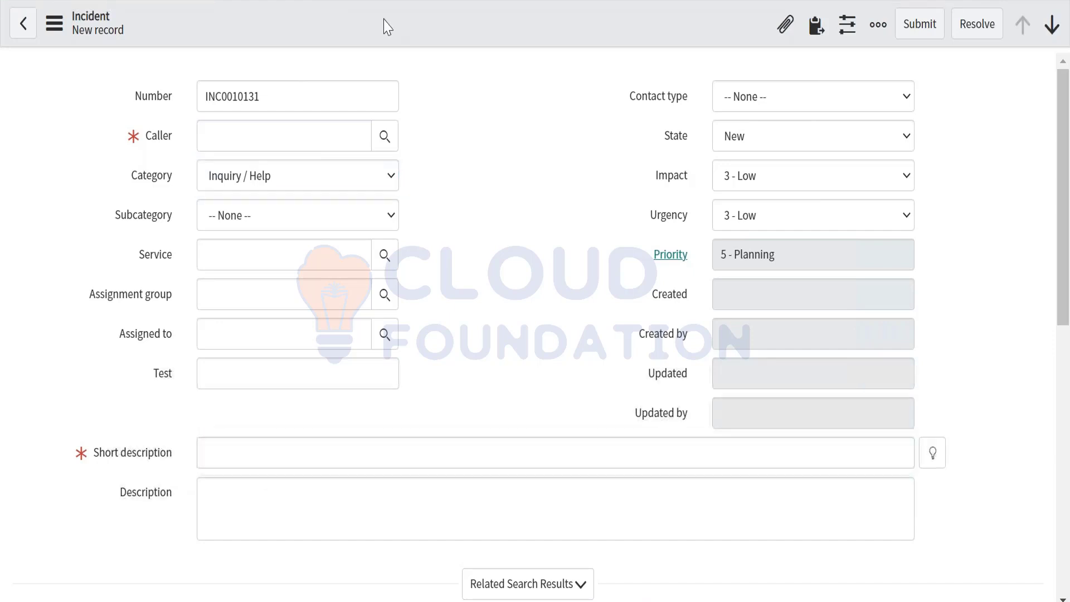
{"action": "left_click", "coordinate": [395, 35]}
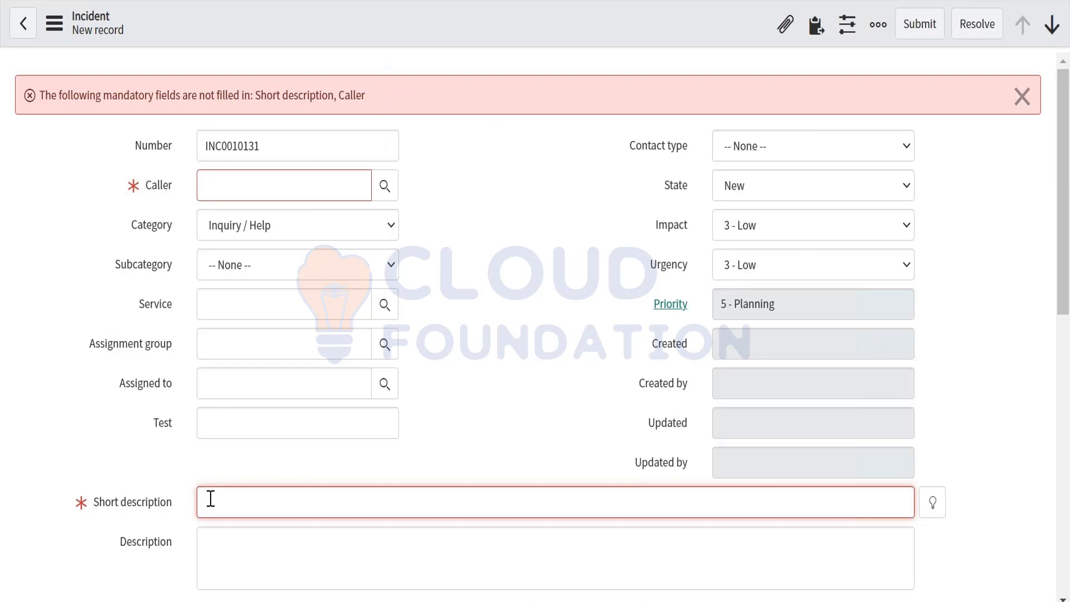
Fill in Caller with the recently selected person and try to save the incident without a short description
{"action": "left_click", "coordinate": [215, 185]}
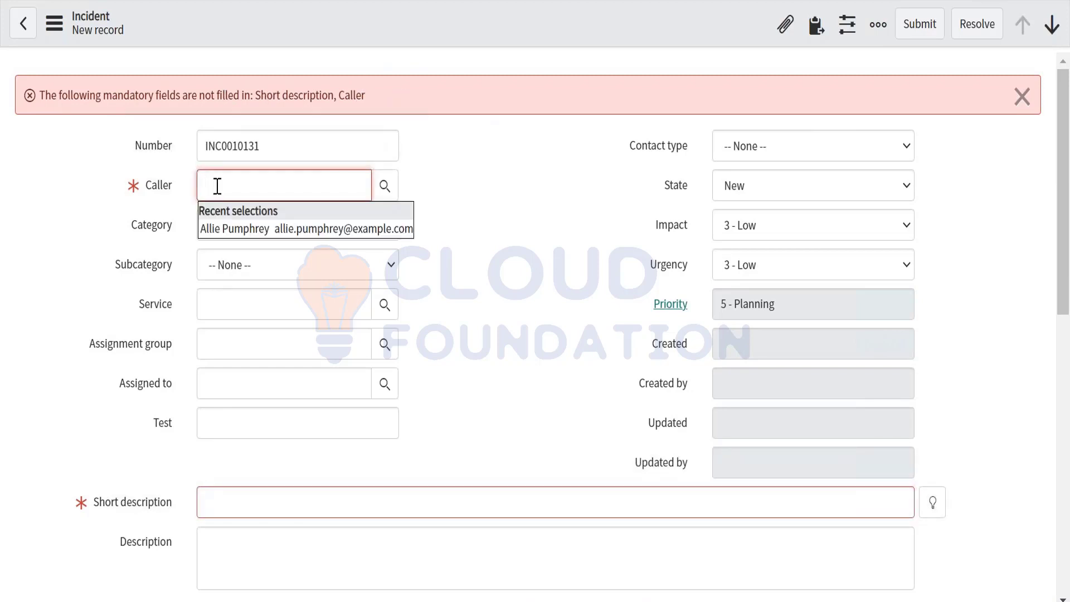
{"action": "left_click", "coordinate": [222, 227]}
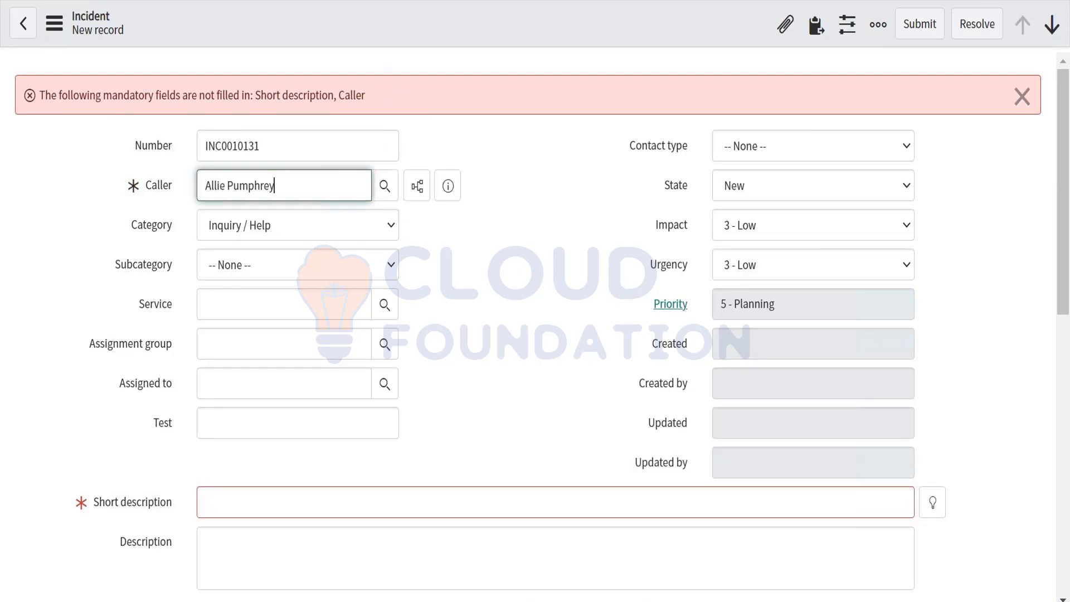
{"action": "right_click", "coordinate": [379, 25]}
{"action": "left_click", "coordinate": [399, 34]}
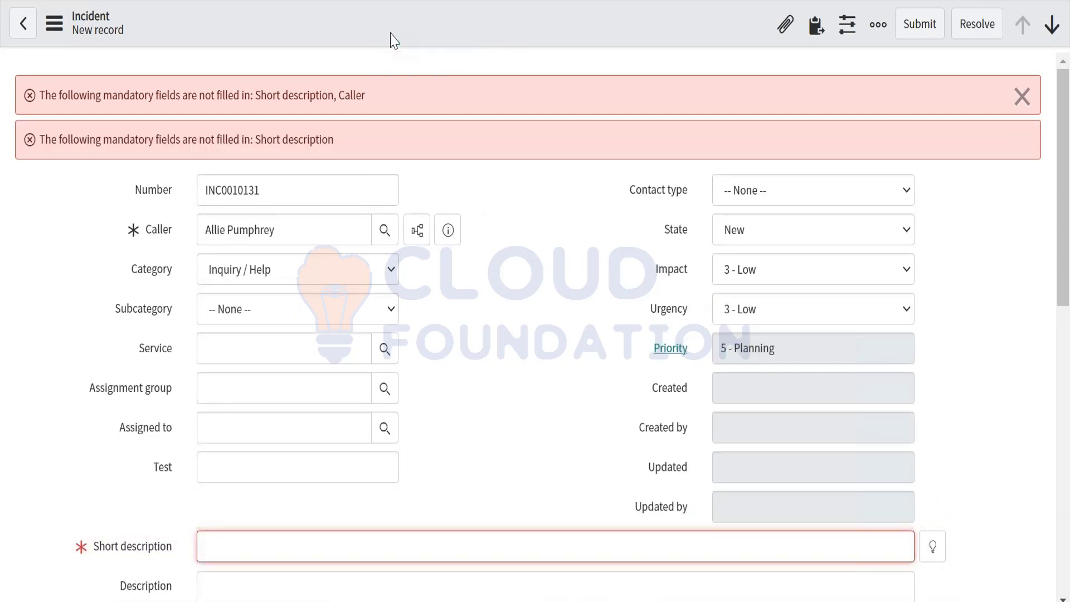
Enter "qwertyuiop[" as the short description and save the new incident
{"action": "type", "text": "qwertyuiop["}
{"action": "right_click", "coordinate": [436, 38]}
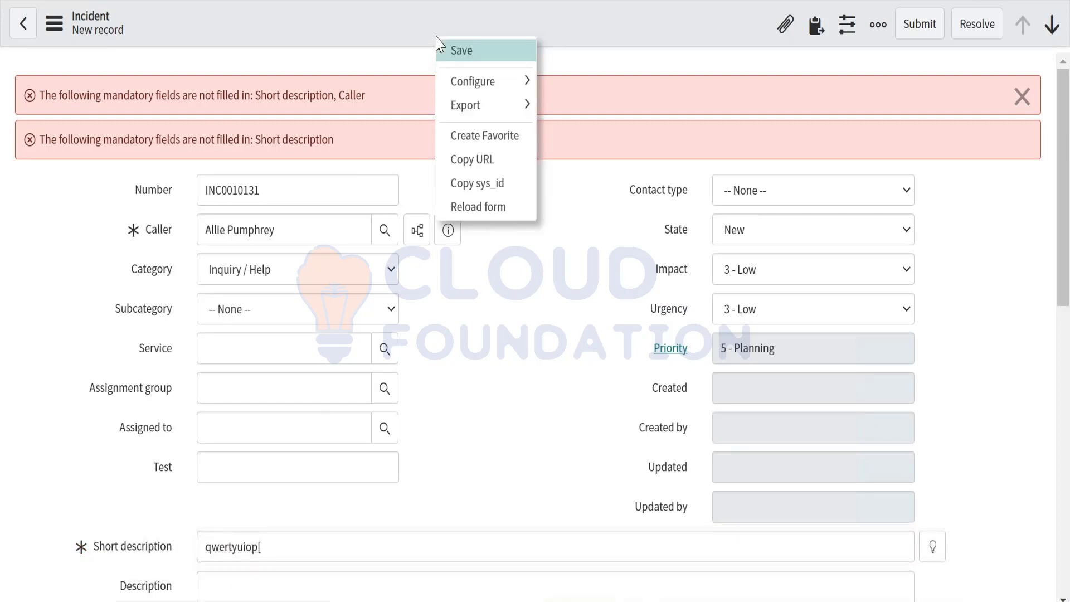
{"action": "left_click", "coordinate": [454, 56]}
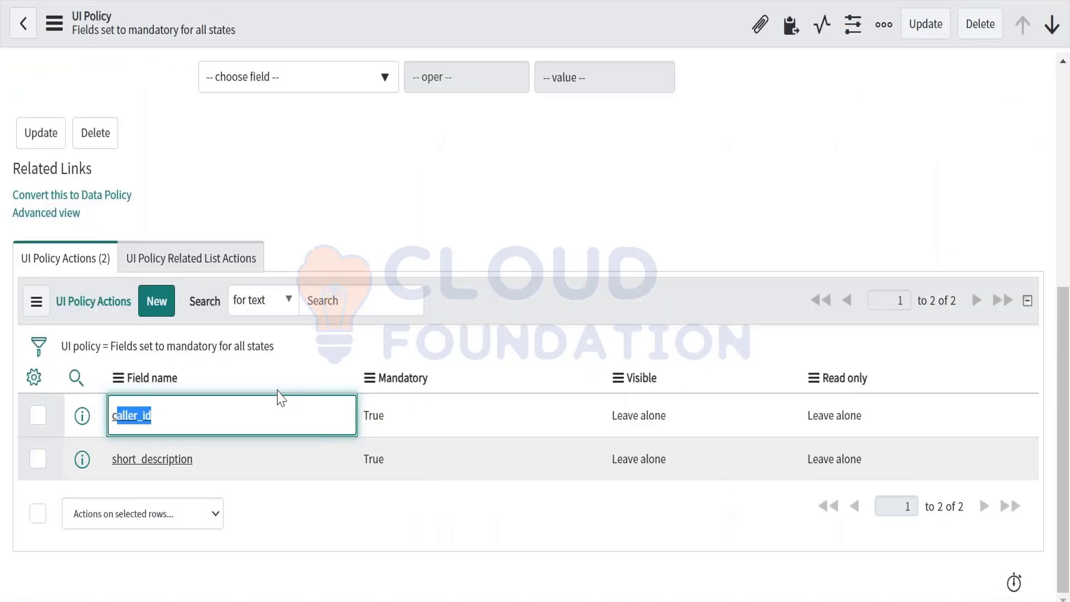
Review the "Fields set to mandatory for all states" policy's conditions and its caller_id and short_description actions
{"action": "scroll", "coordinate": [263, 250], "scroll_direction": "up", "scroll_amount": 5}
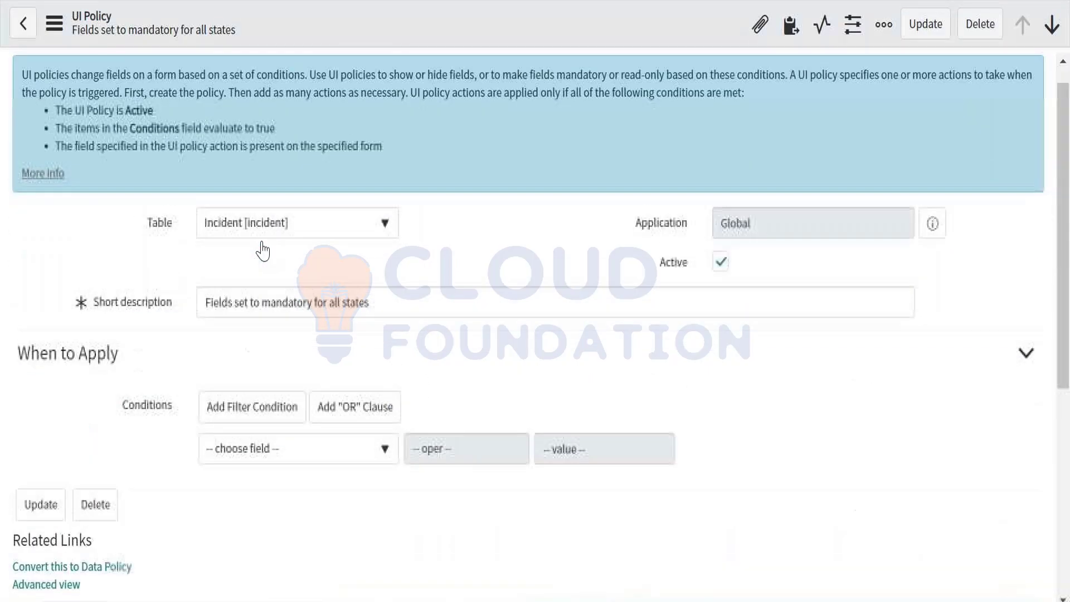
{"action": "scroll", "coordinate": [277, 353], "scroll_direction": "down", "scroll_amount": 4}
{"action": "scroll", "coordinate": [277, 353], "scroll_direction": "up", "scroll_amount": 4}
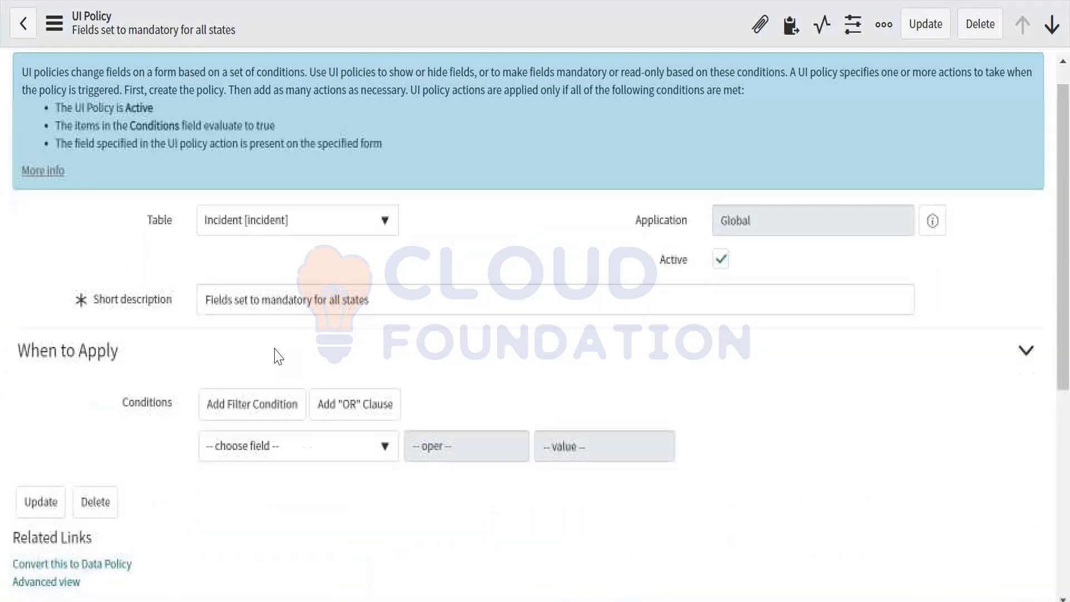
{"action": "scroll", "coordinate": [277, 355], "scroll_direction": "down", "scroll_amount": 5}
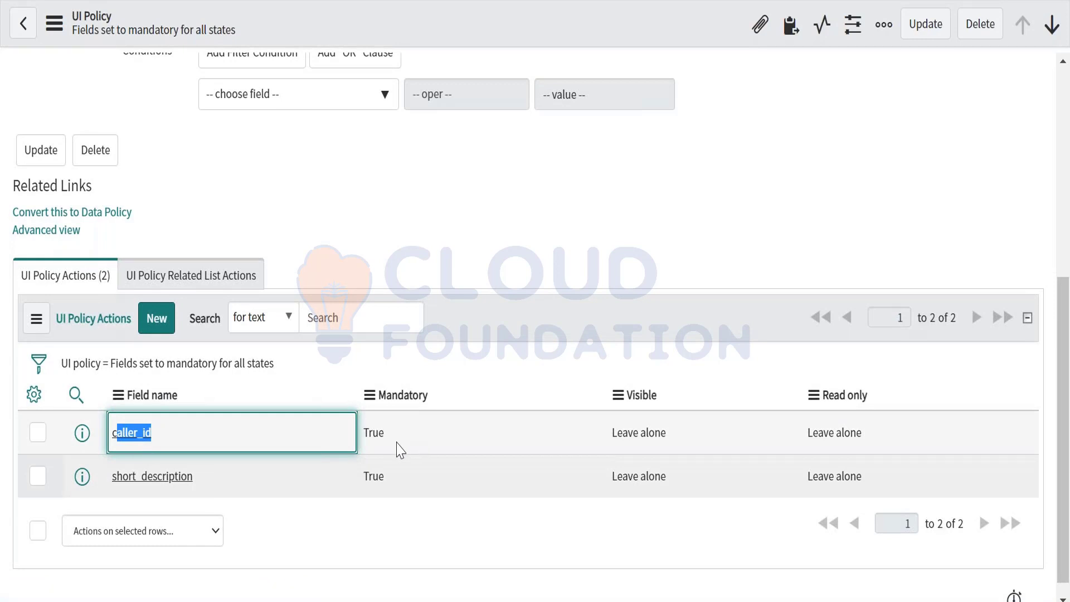
{"action": "scroll", "coordinate": [399, 446], "scroll_direction": "down", "scroll_amount": 1}
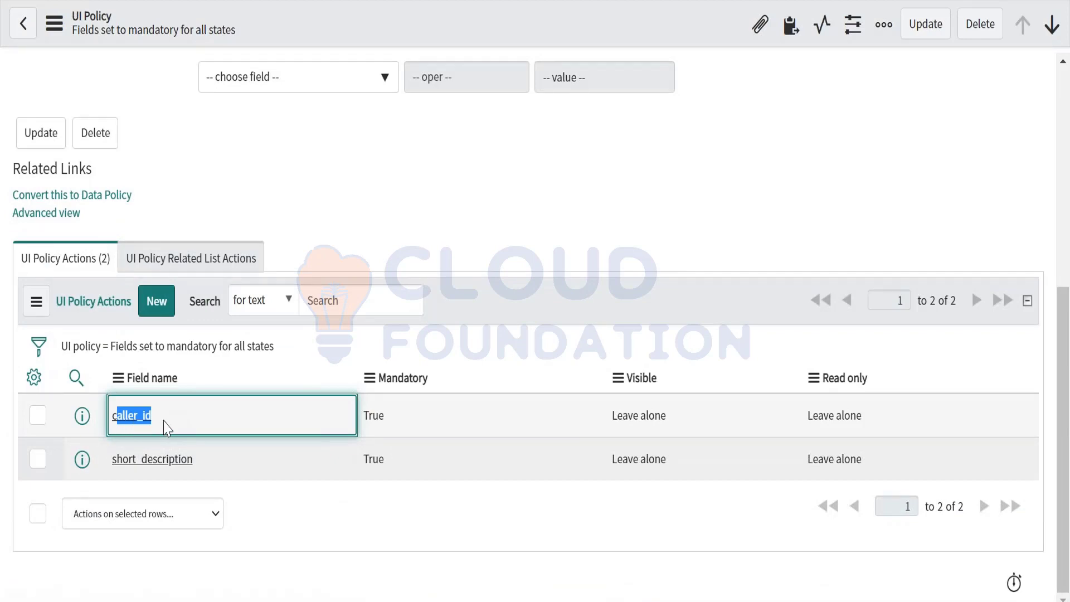
{"action": "scroll", "coordinate": [446, 441], "scroll_direction": "up", "scroll_amount": 7}
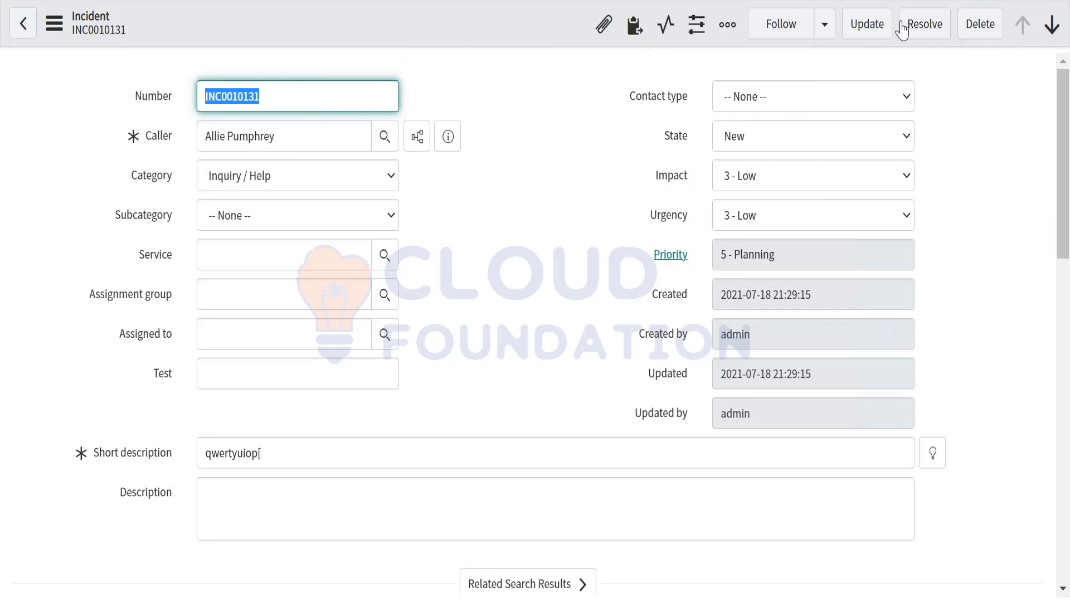
{"action": "right_click", "coordinate": [444, 27]}
{"action": "left_click", "coordinate": [387, 12]}
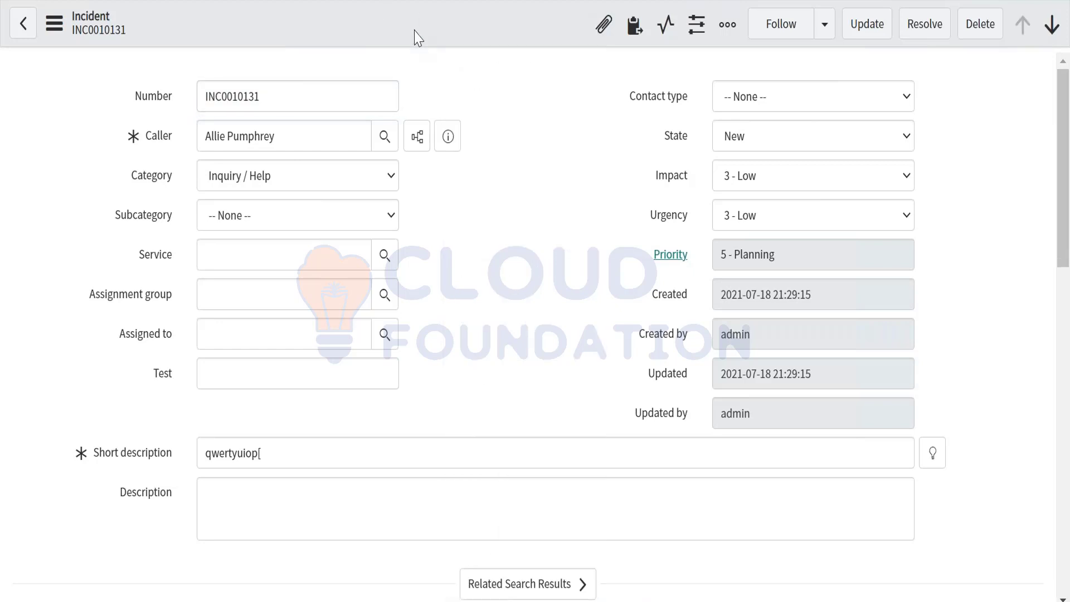
{"action": "right_click", "coordinate": [417, 38]}
{"action": "mouse_move", "coordinate": [462, 384]}
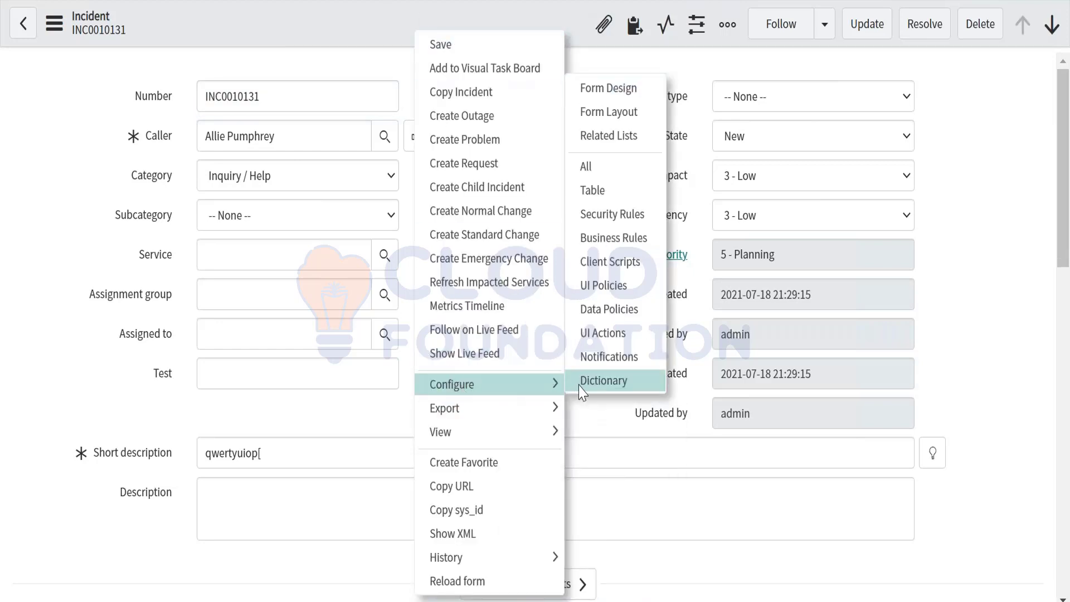
{"action": "left_click", "coordinate": [833, 64]}
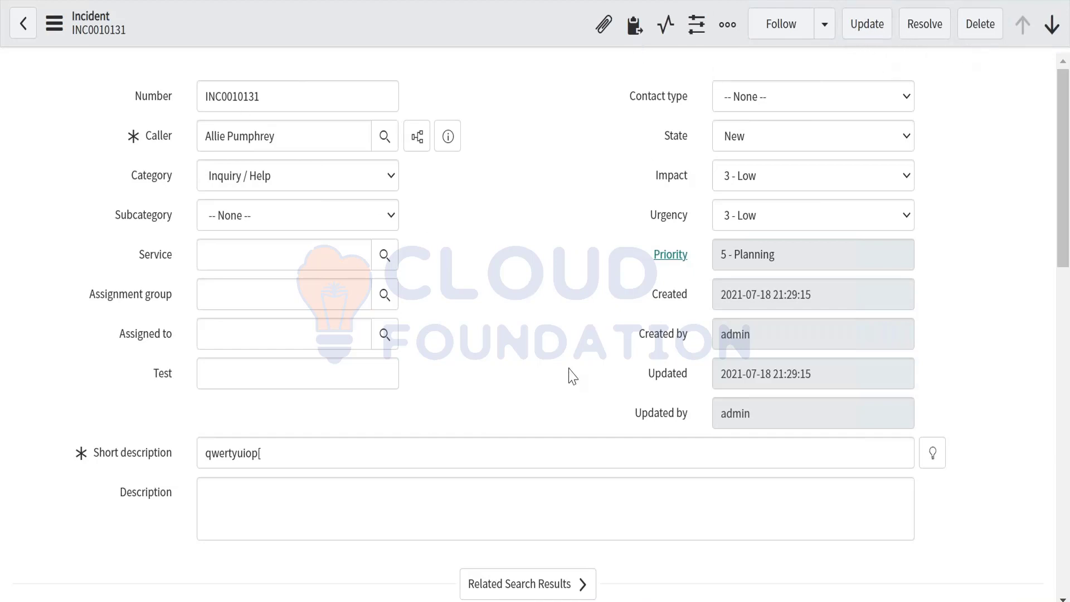
Review the incident's main fields and its Notes, Related Records and Resolution Information sections
{"action": "scroll", "coordinate": [523, 436], "scroll_direction": "down", "scroll_amount": 2}
{"action": "scroll", "coordinate": [523, 437], "scroll_direction": "up", "scroll_amount": 2}
{"action": "scroll", "coordinate": [443, 340], "scroll_direction": "down", "scroll_amount": 3}
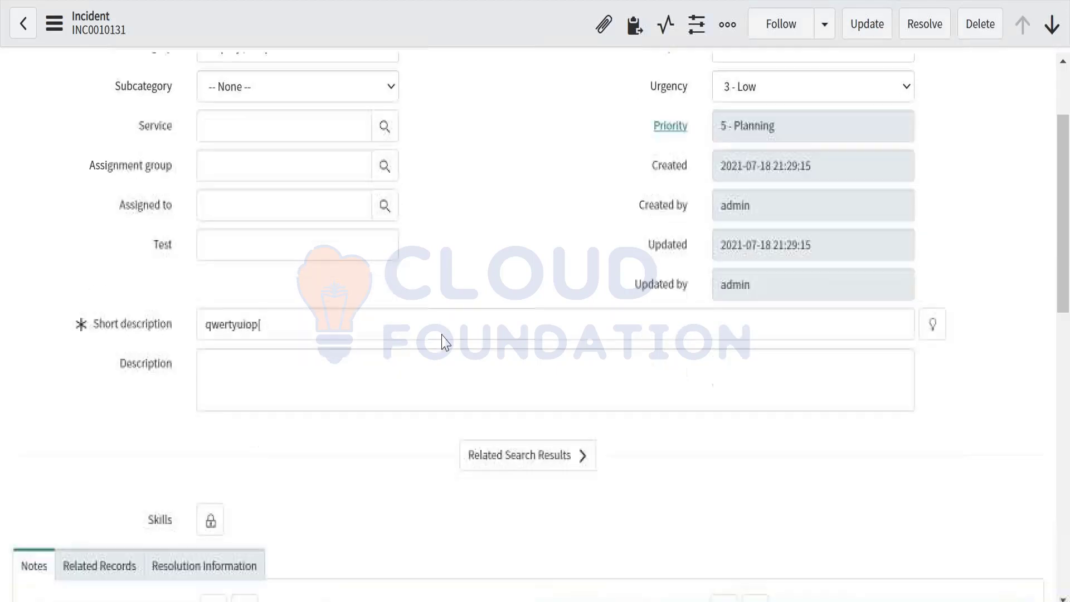
{"action": "scroll", "coordinate": [444, 341], "scroll_direction": "up", "scroll_amount": 2}
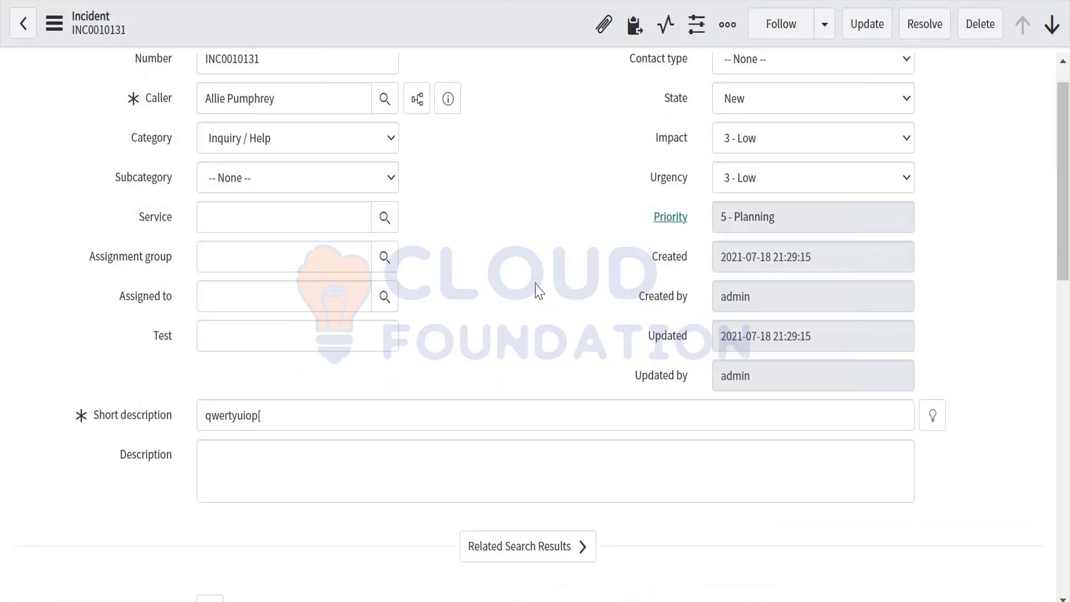
{"action": "scroll", "coordinate": [177, 457], "scroll_direction": "down", "scroll_amount": 6}
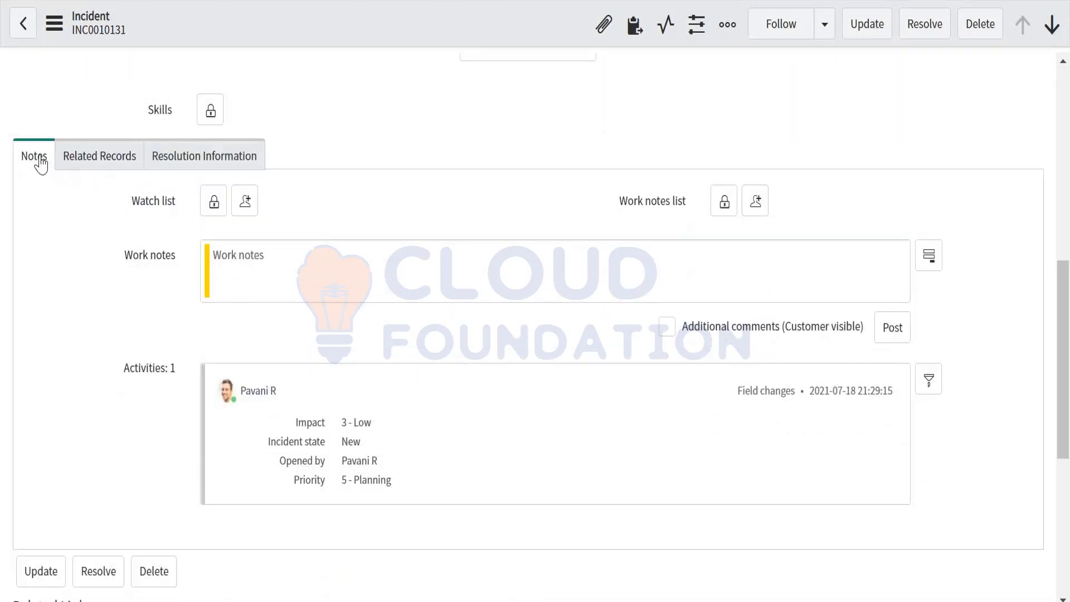
{"action": "left_click", "coordinate": [82, 166]}
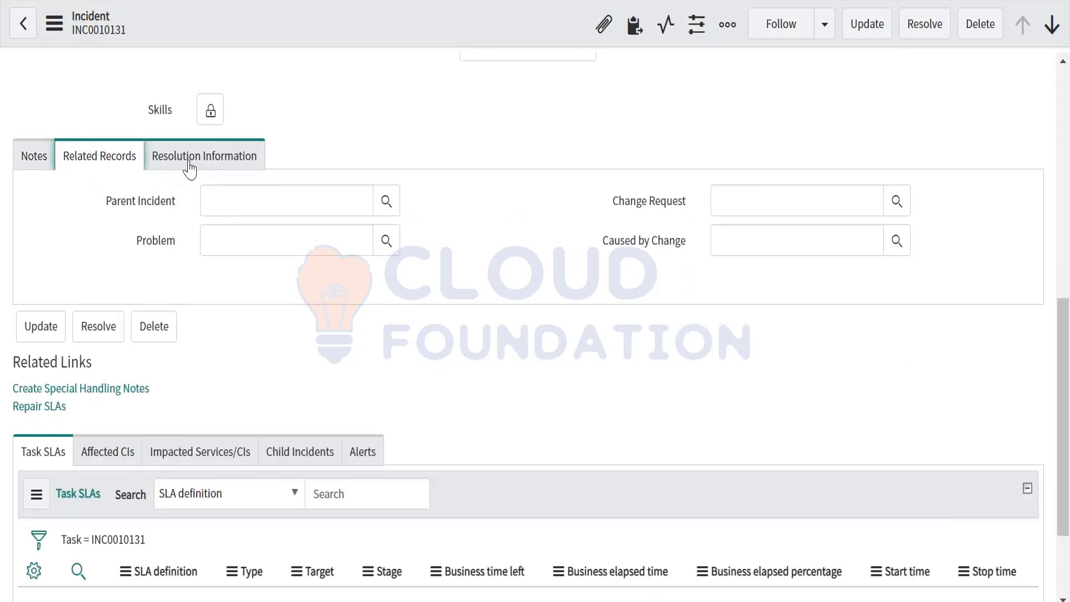
{"action": "left_click", "coordinate": [189, 162]}
{"action": "left_click", "coordinate": [32, 160]}
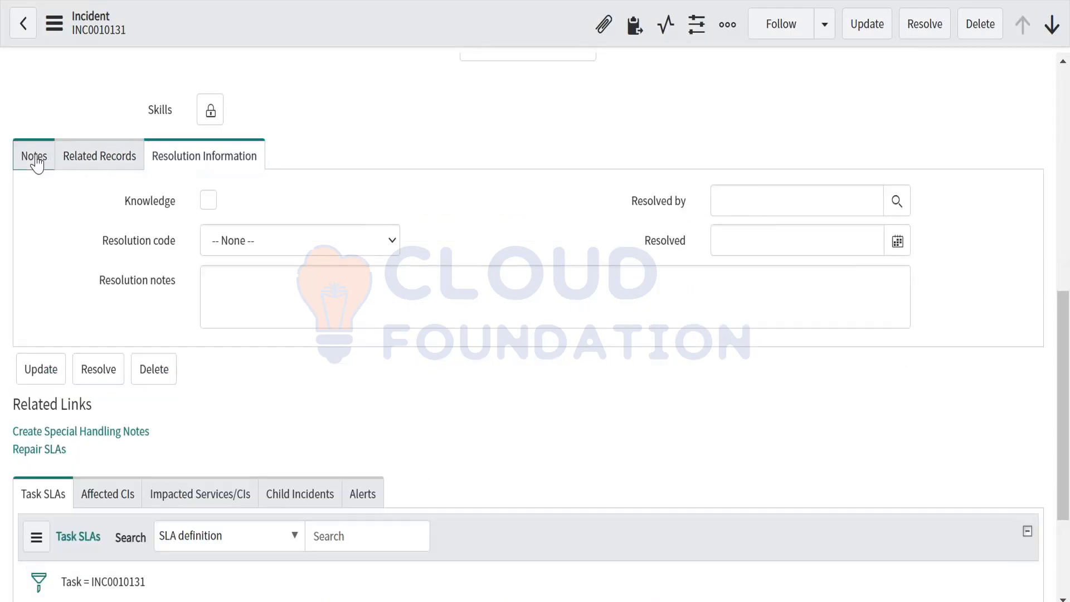
{"action": "left_click", "coordinate": [132, 162]}
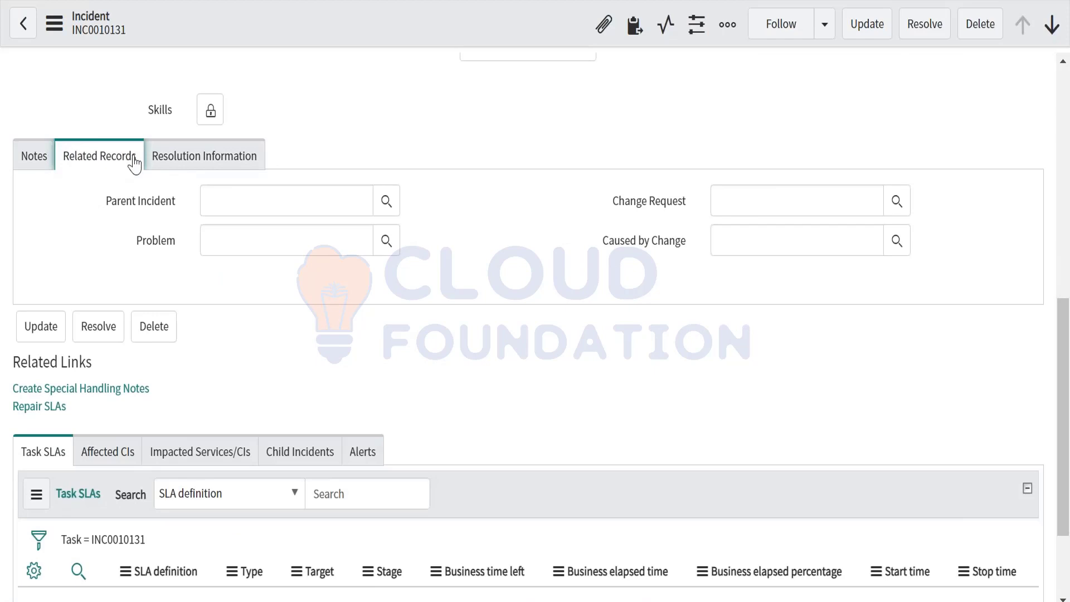
{"action": "left_click", "coordinate": [228, 151]}
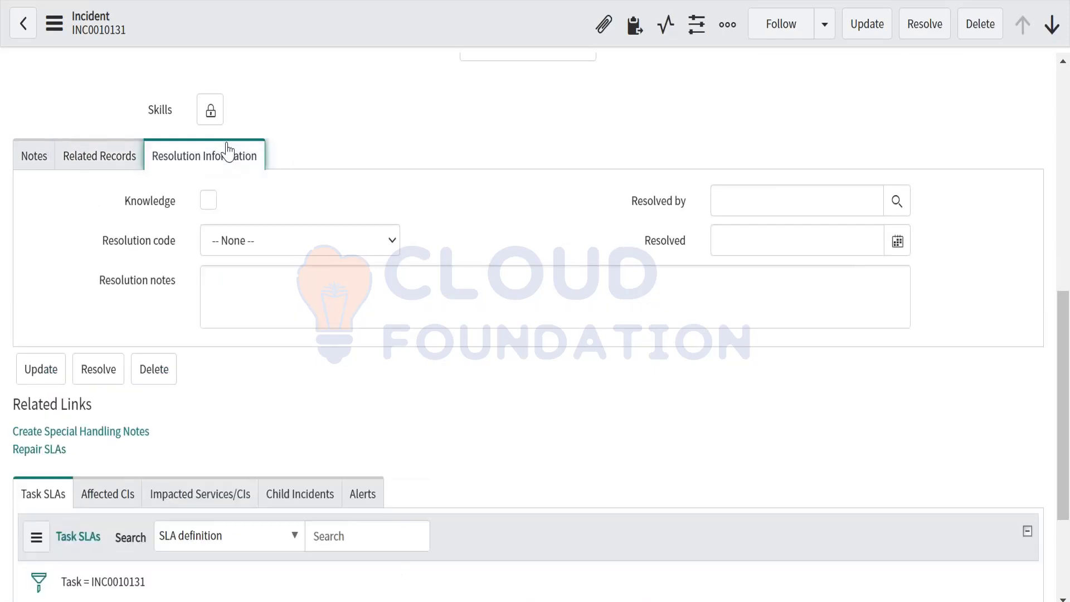
Compare the main incident fields with the fields grouped under Resolution Information, Notes and Related Records
{"action": "scroll", "coordinate": [312, 176], "scroll_direction": "up", "scroll_amount": 10}
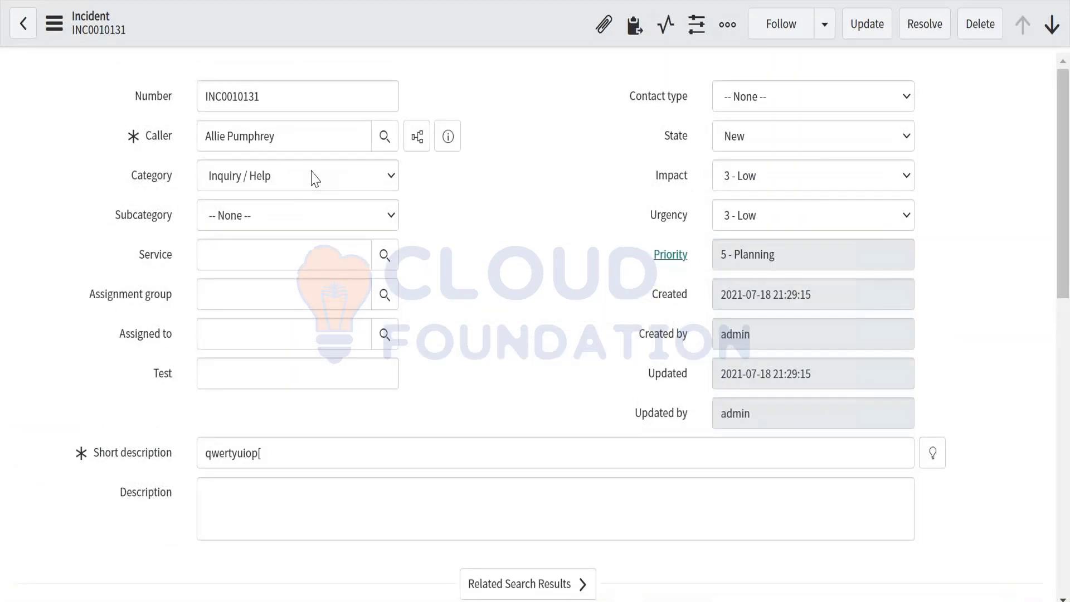
{"action": "scroll", "coordinate": [312, 177], "scroll_direction": "down", "scroll_amount": 7}
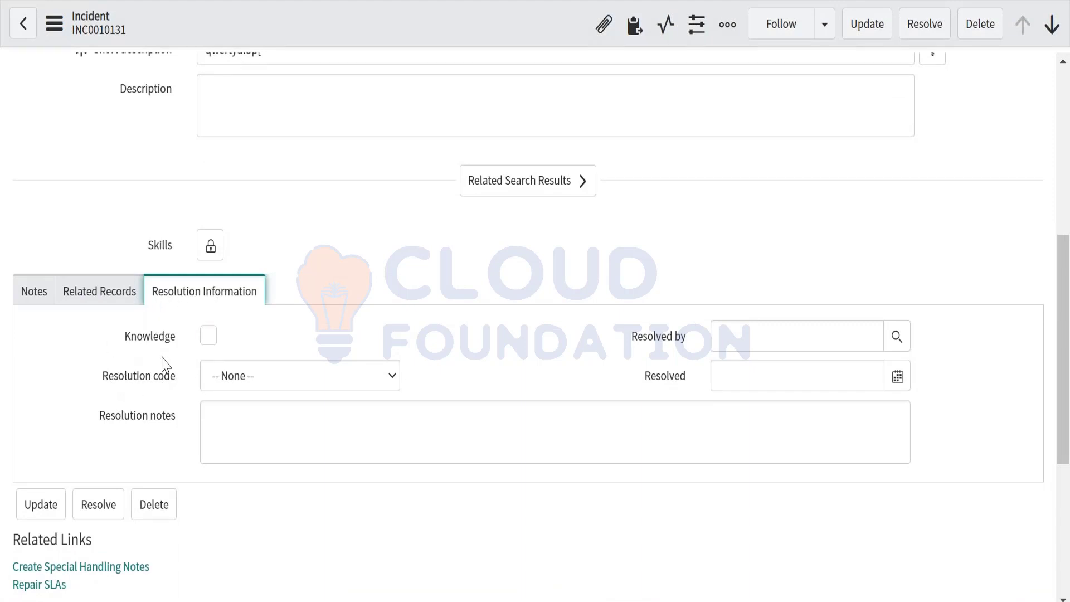
{"action": "left_click_drag", "start_coordinate": [96, 342], "coordinate": [683, 405]}
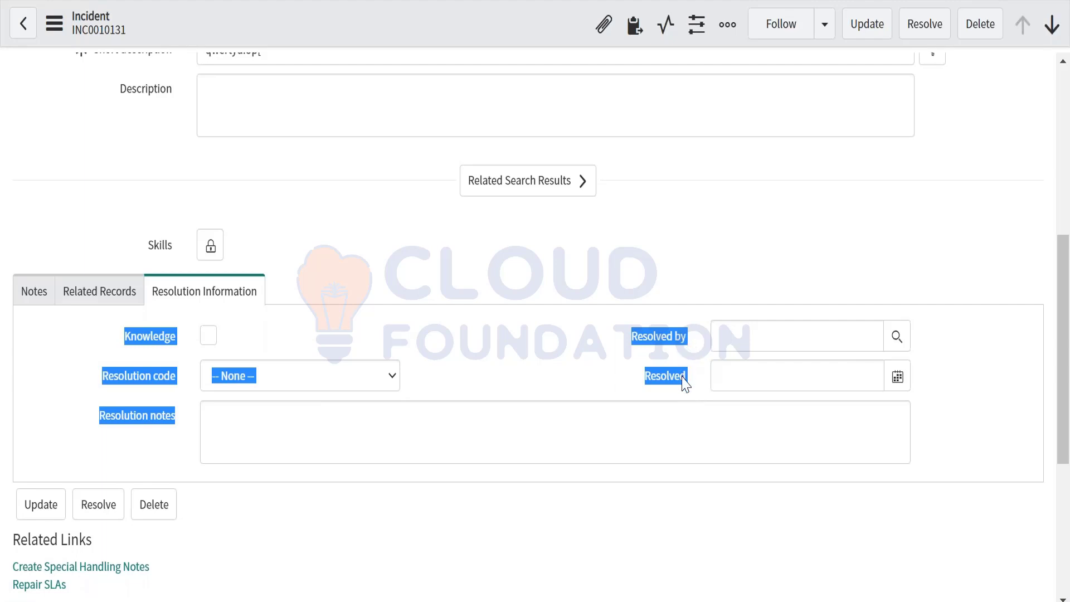
{"action": "left_click", "coordinate": [752, 377]}
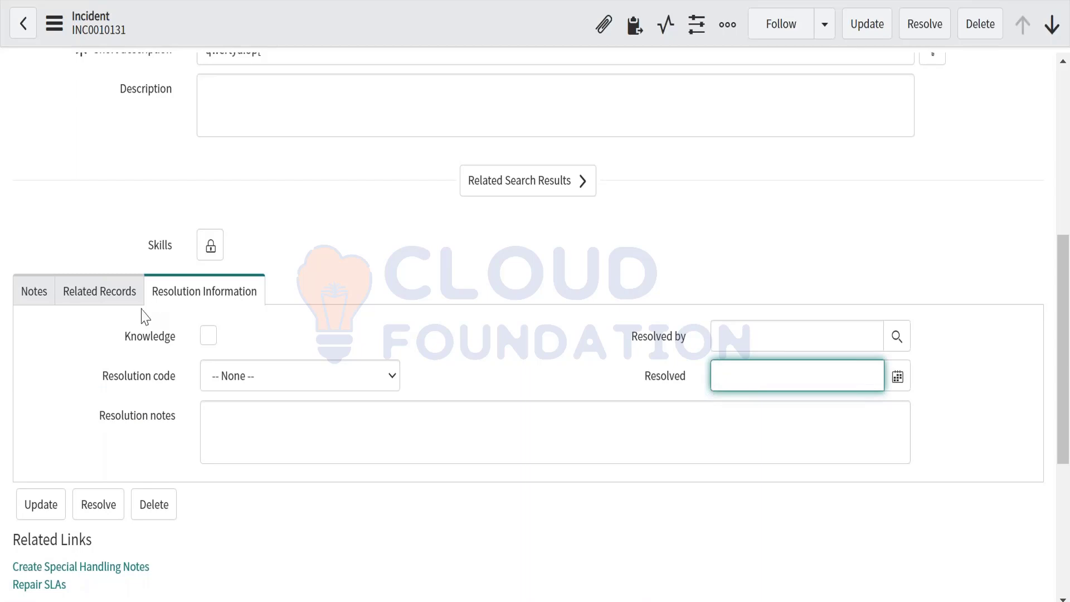
{"action": "scroll", "coordinate": [145, 317], "scroll_direction": "up", "scroll_amount": 7}
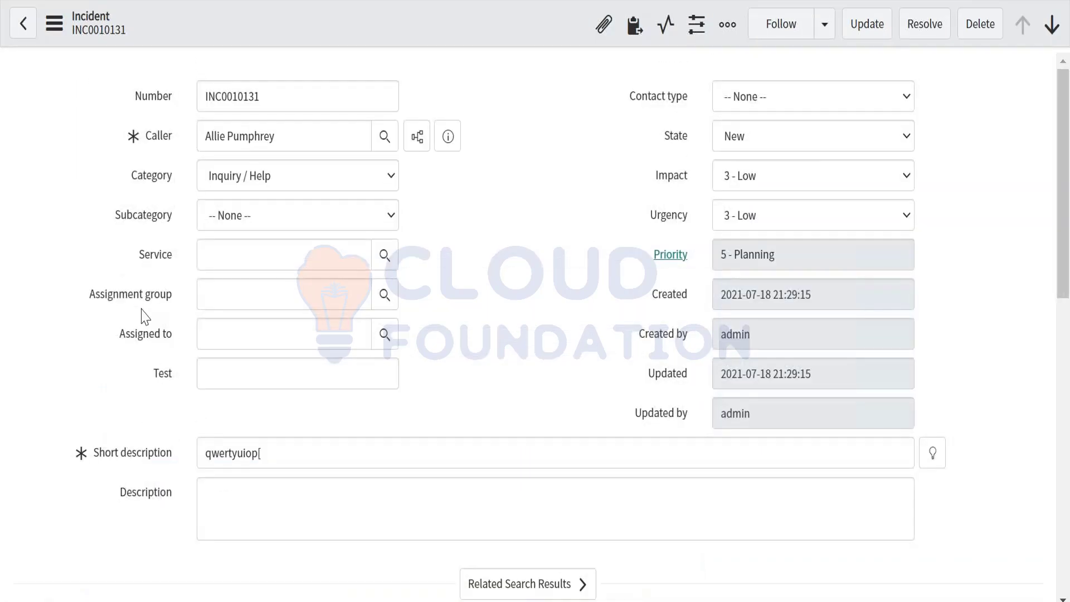
{"action": "scroll", "coordinate": [145, 316], "scroll_direction": "down", "scroll_amount": 7}
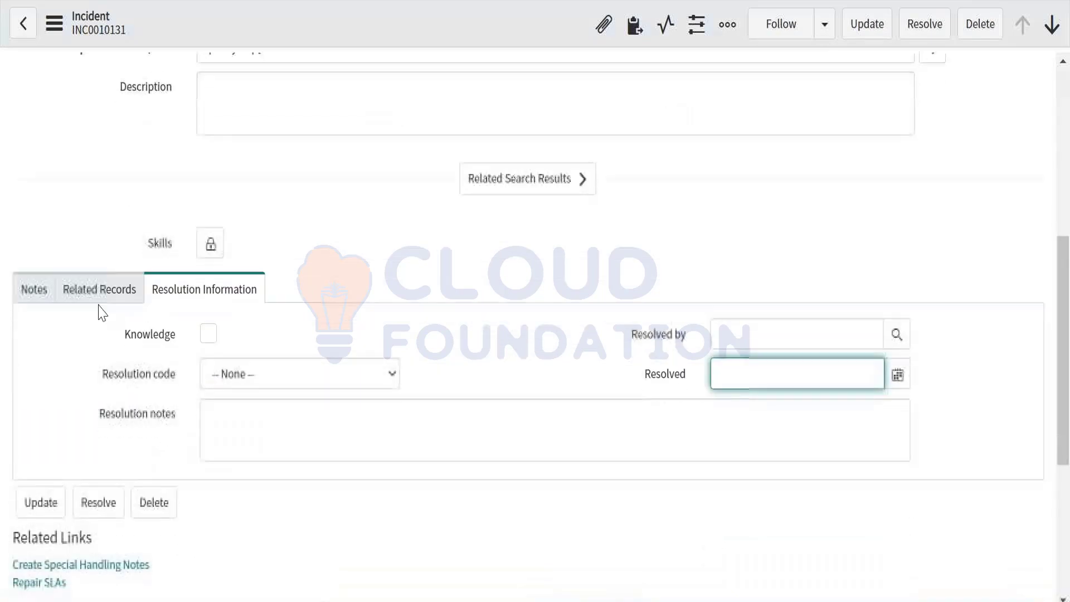
{"action": "left_click", "coordinate": [88, 297]}
{"action": "left_click", "coordinate": [35, 296]}
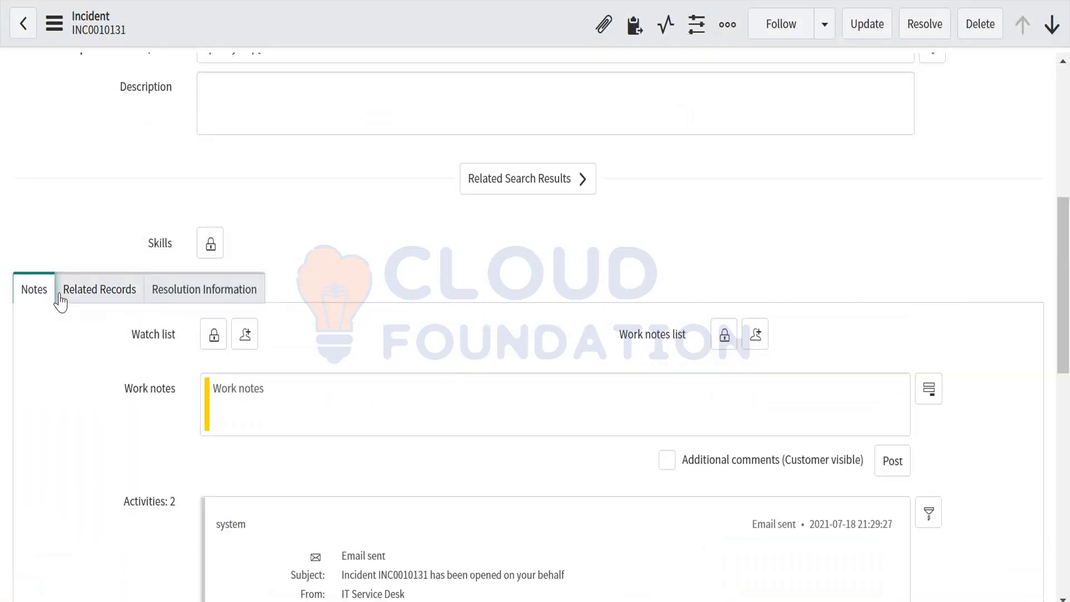
{"action": "left_click", "coordinate": [72, 302]}
{"action": "left_click", "coordinate": [166, 300]}
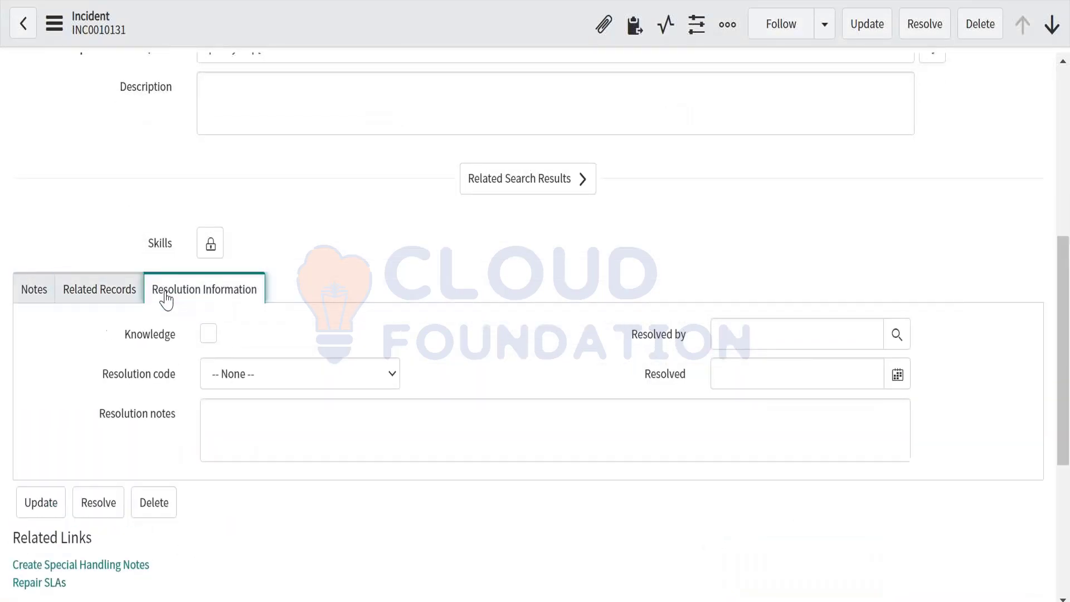
{"action": "left_click", "coordinate": [33, 294]}
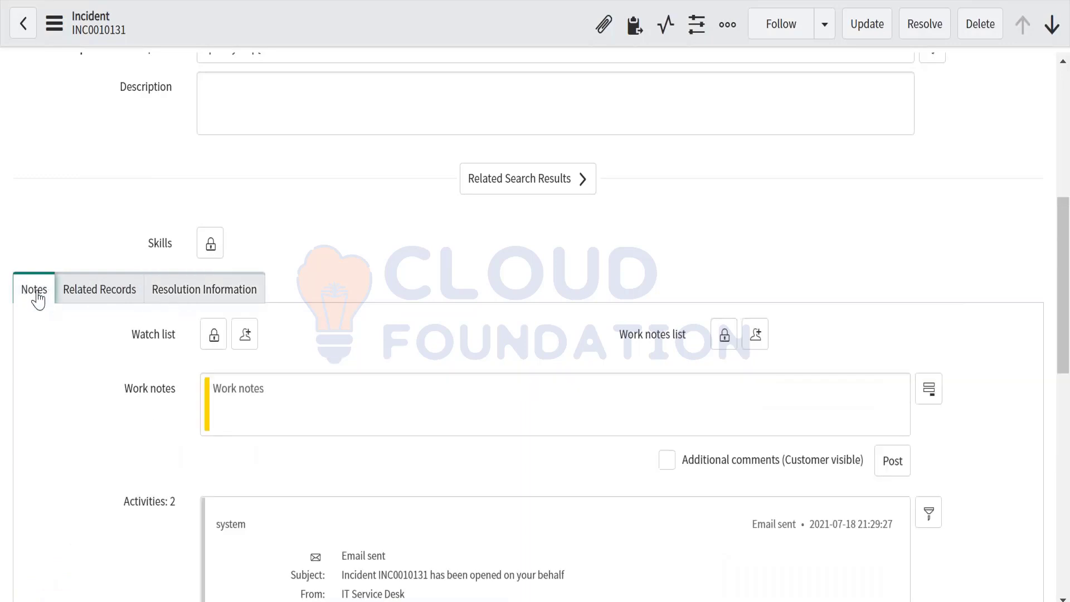
{"action": "left_click", "coordinate": [104, 298]}
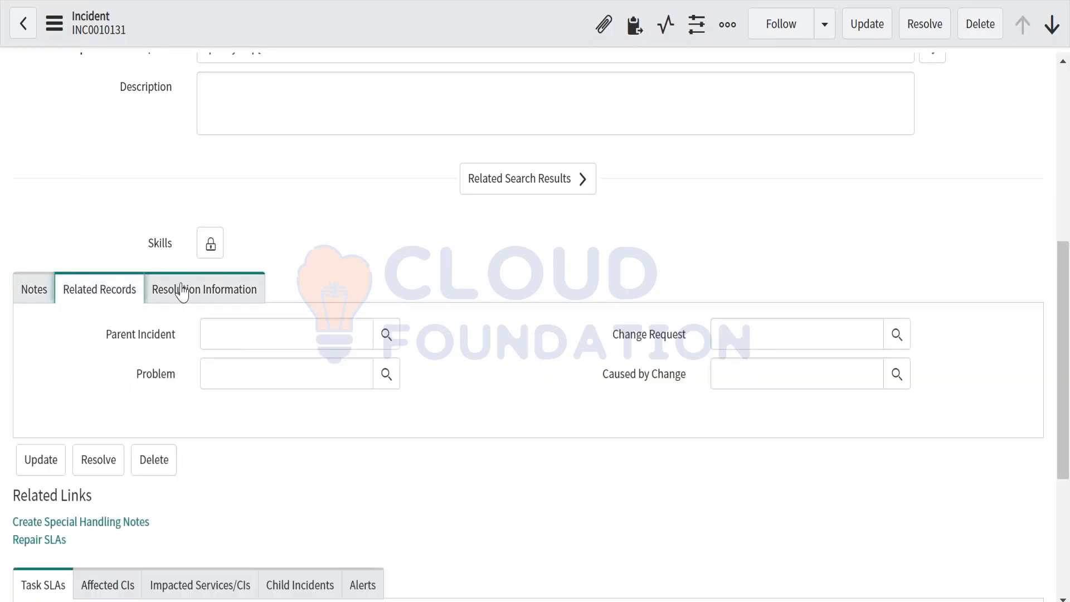
{"action": "left_click", "coordinate": [182, 292]}
Open the incident form's layout configuration and create a new section captioned "Test" in the Default view
{"action": "left_click", "coordinate": [54, 23]}
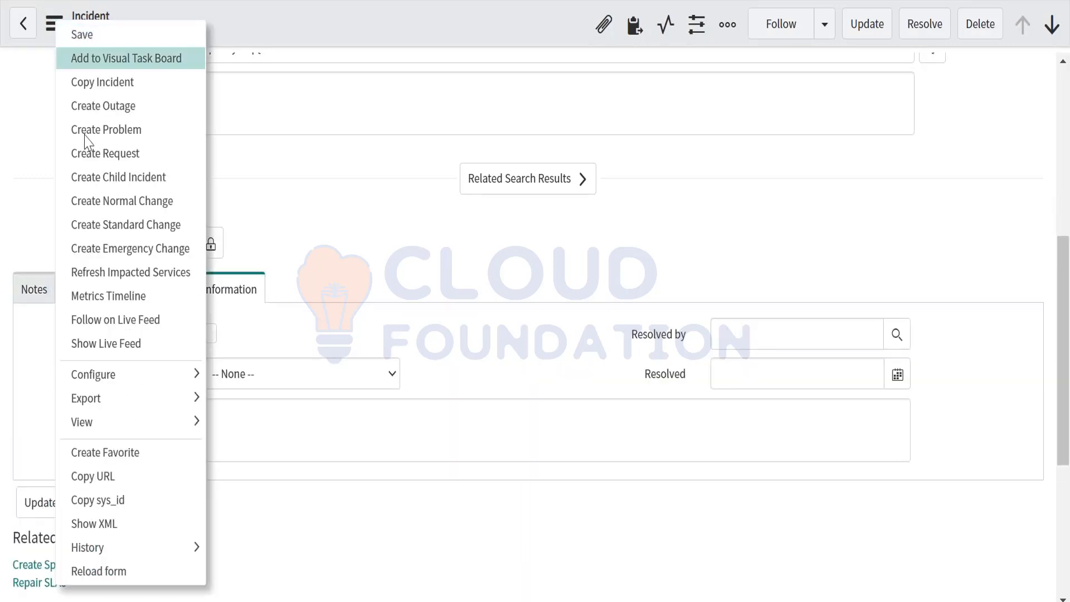
{"action": "mouse_move", "coordinate": [136, 382]}
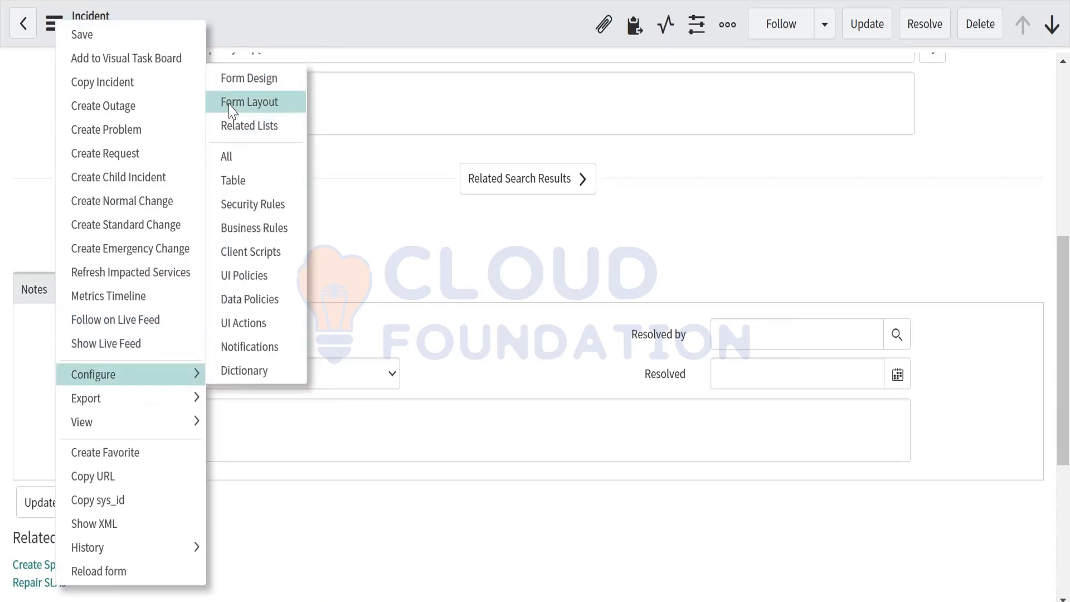
{"action": "left_click", "coordinate": [230, 106]}
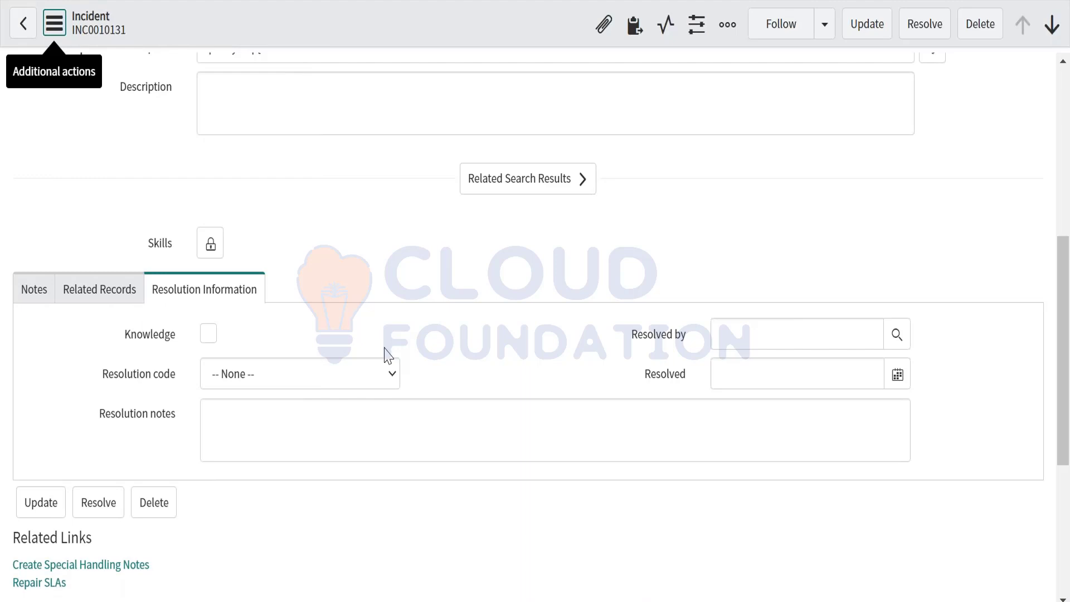
{"action": "scroll", "coordinate": [384, 353], "scroll_direction": "down", "scroll_amount": 3}
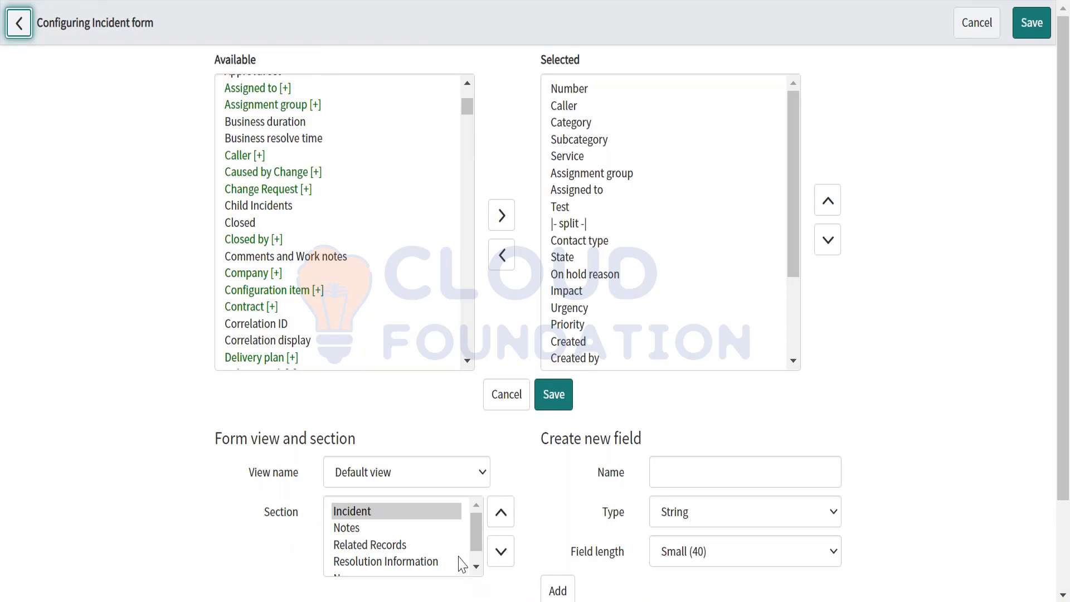
{"action": "left_click", "coordinate": [476, 566]}
{"action": "left_click", "coordinate": [356, 564]}
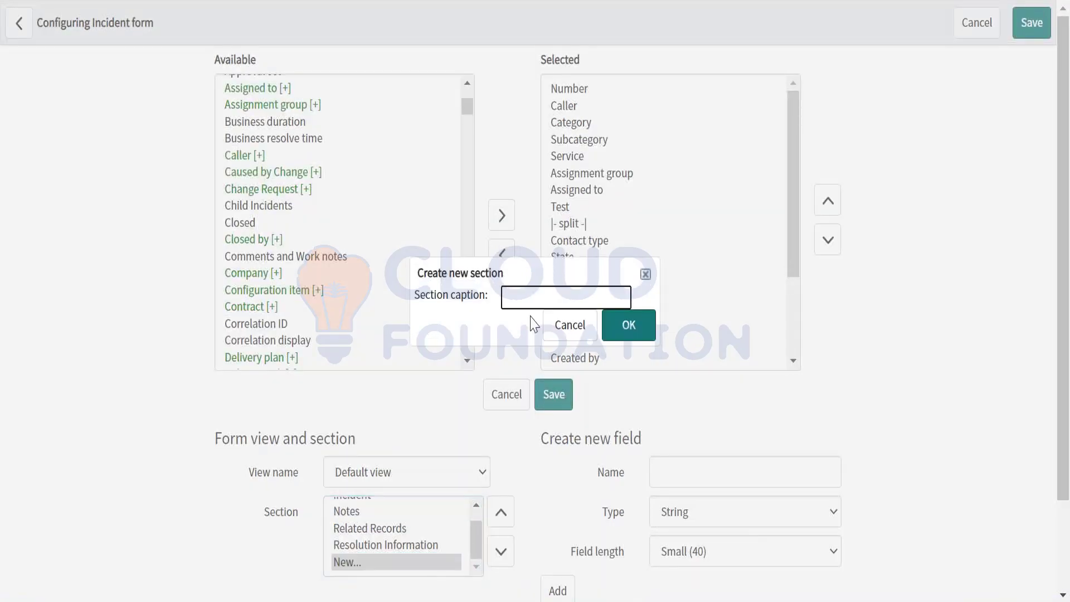
{"action": "type", "text": "Test"}
{"action": "left_click", "coordinate": [613, 324]}
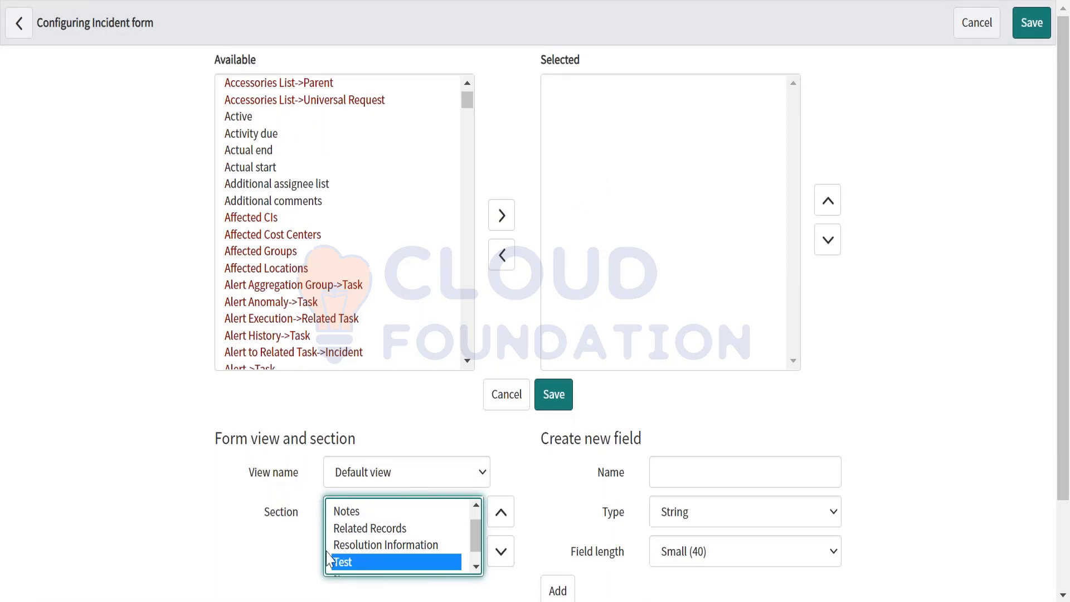
Add the available Test field to the new Test section and save the form layout
{"action": "scroll", "coordinate": [264, 549], "scroll_direction": "down", "scroll_amount": 2}
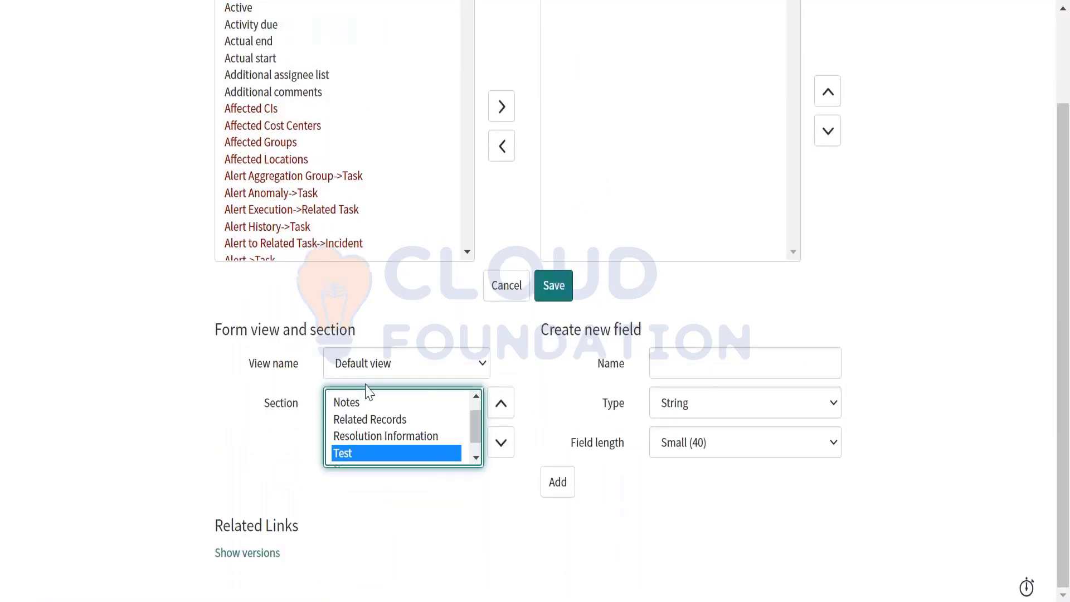
{"action": "scroll", "coordinate": [556, 120], "scroll_direction": "up", "scroll_amount": 2}
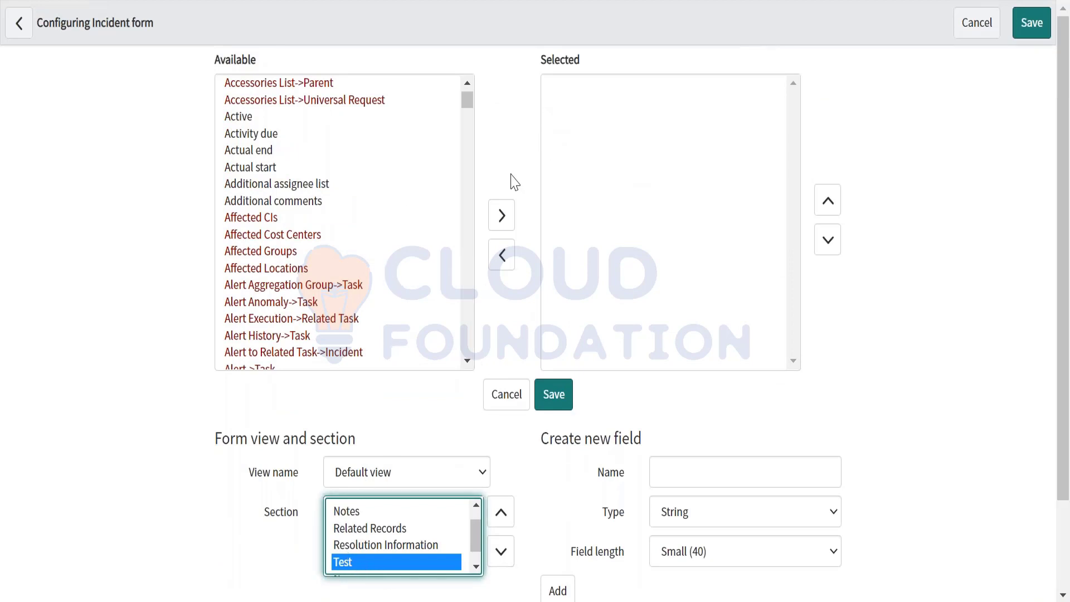
{"action": "left_click", "coordinate": [317, 236]}
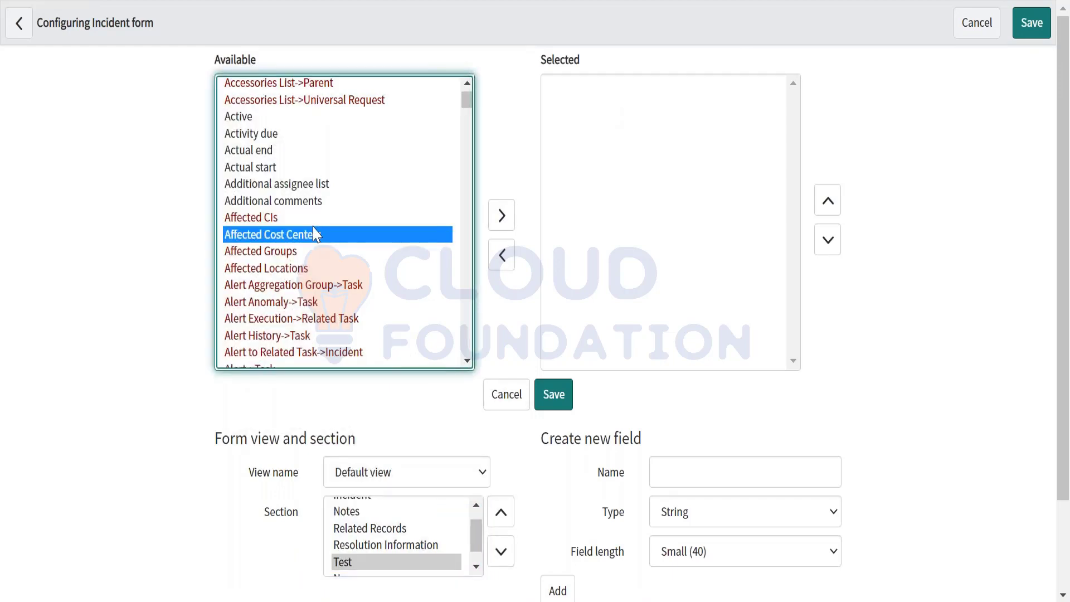
{"action": "type", "text": "test"}
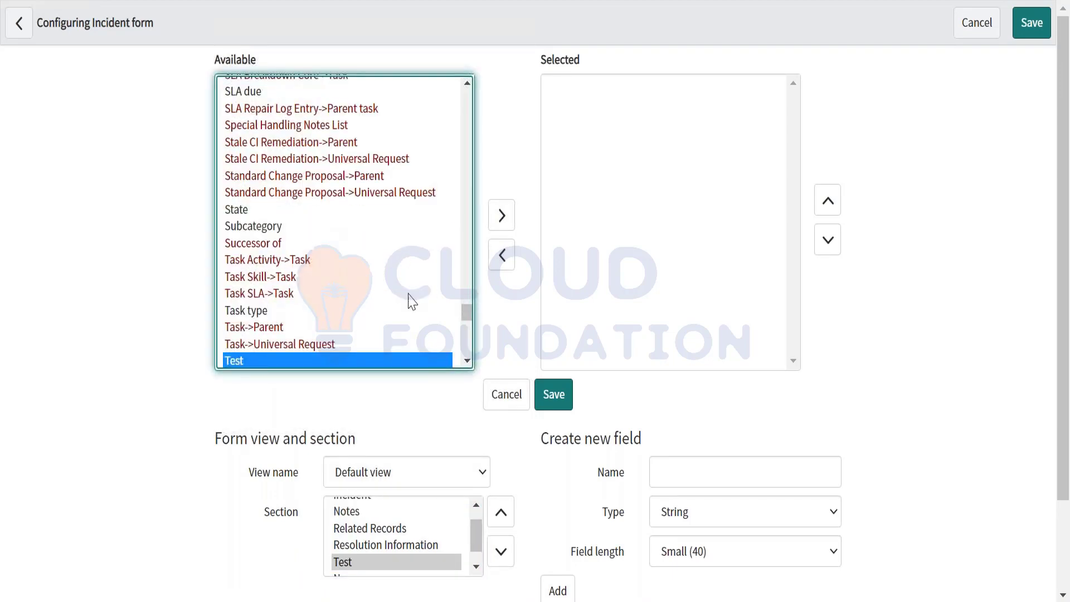
{"action": "left_click", "coordinate": [502, 225]}
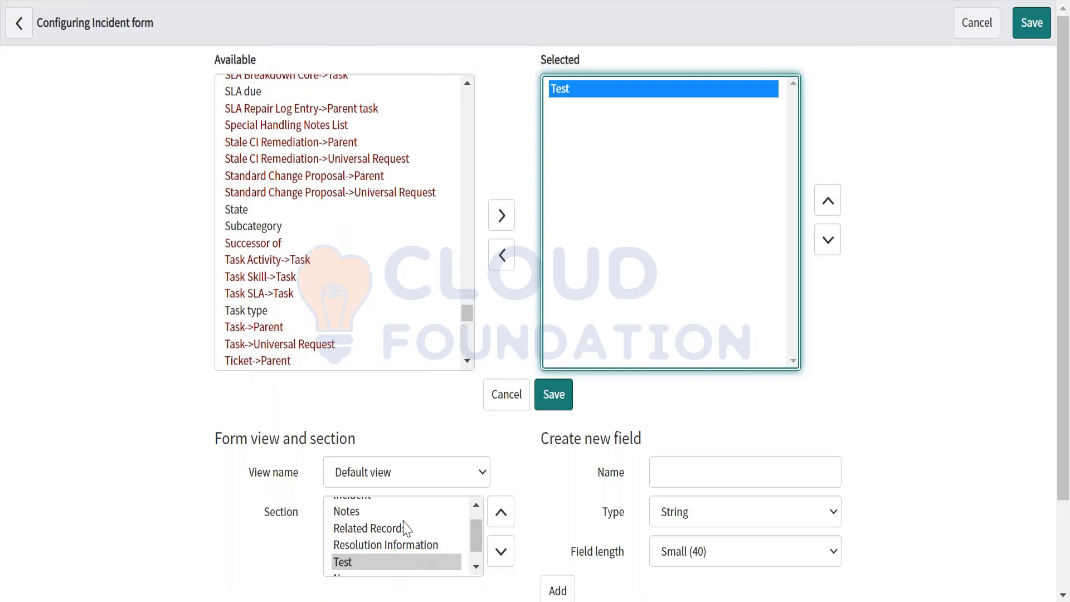
{"action": "left_click", "coordinate": [561, 406]}
{"action": "left_click", "coordinate": [562, 406]}
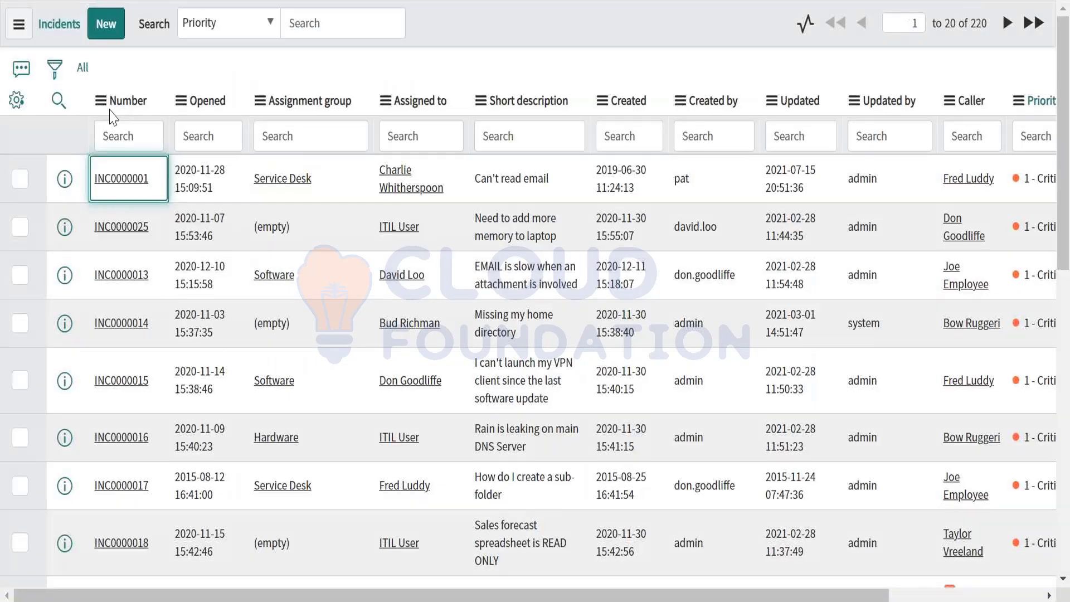
Open incident INC0000001 and compare the Test field in the main form area with the one in the Test section
{"action": "left_click", "coordinate": [120, 179]}
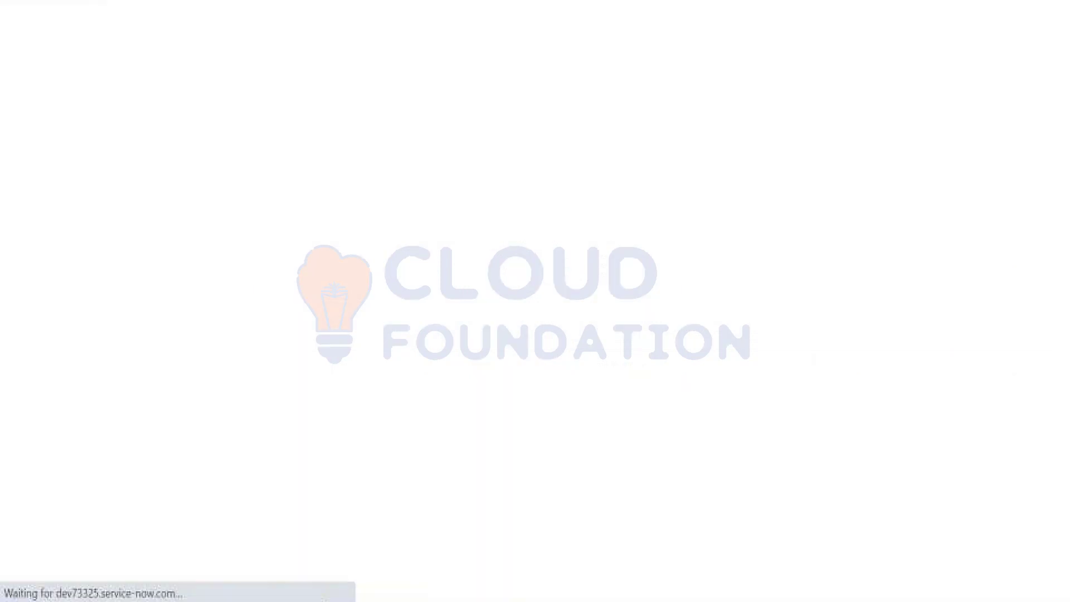
{"action": "scroll", "coordinate": [529, 323], "scroll_direction": "down", "scroll_amount": 6}
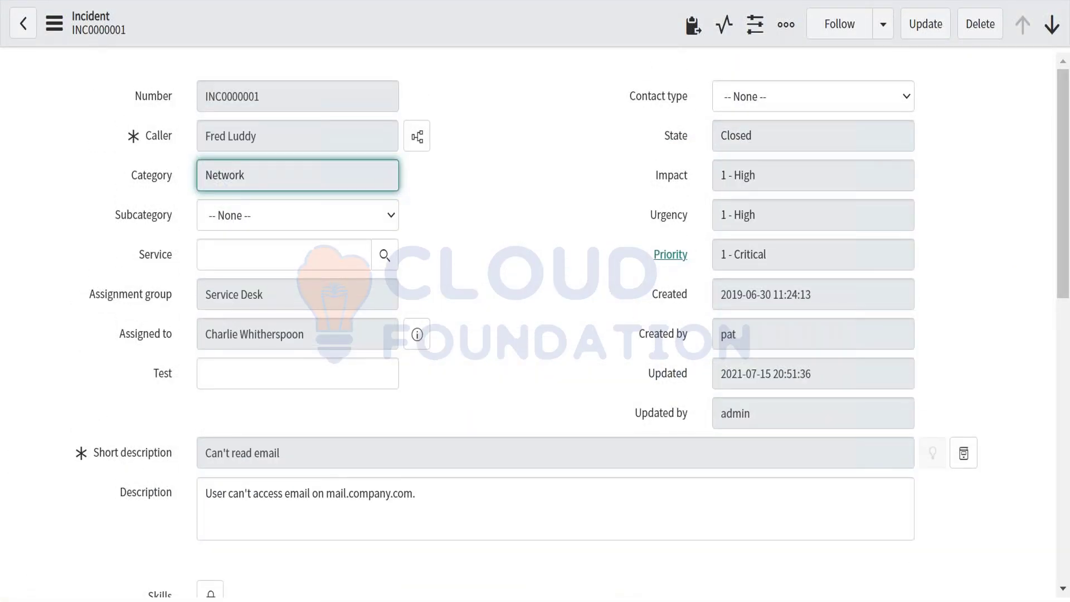
{"action": "scroll", "coordinate": [254, 306], "scroll_direction": "down", "scroll_amount": 6}
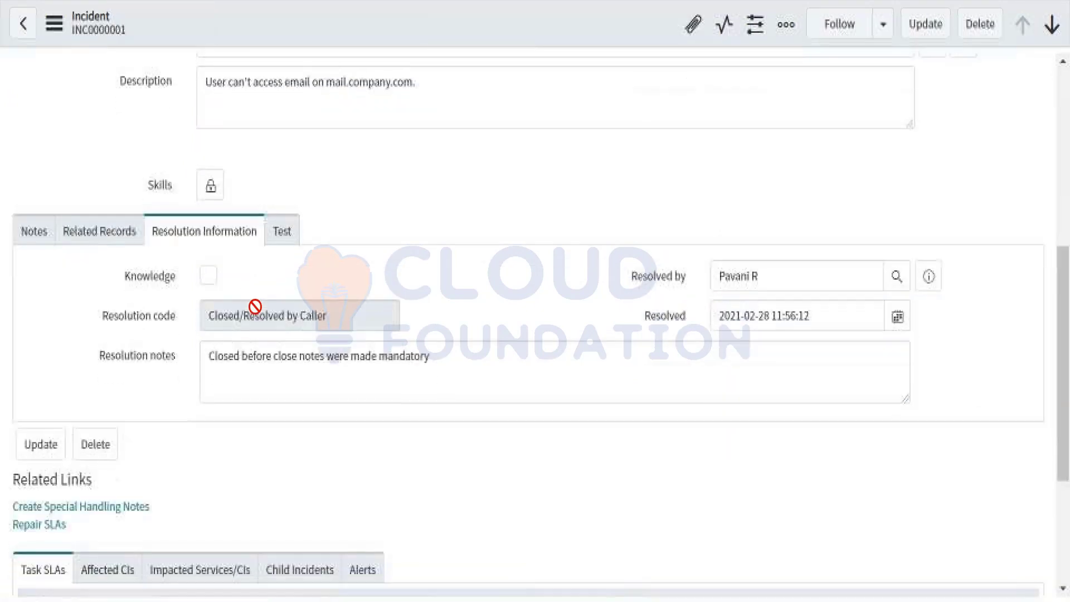
{"action": "scroll", "coordinate": [255, 306], "scroll_direction": "up", "scroll_amount": 3}
{"action": "left_click", "coordinate": [283, 419]}
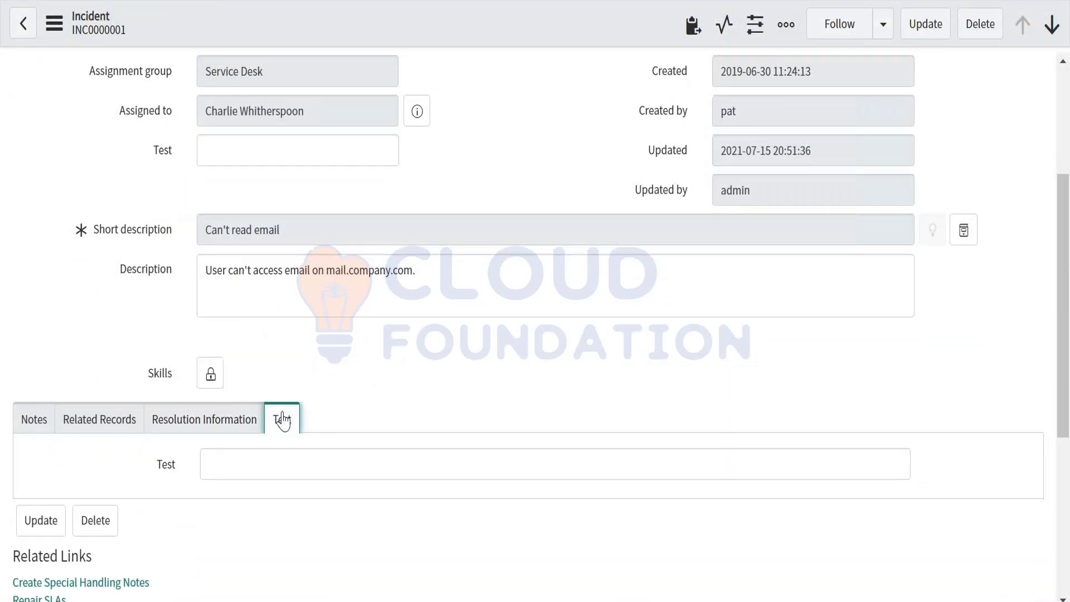
{"action": "scroll", "coordinate": [215, 363], "scroll_direction": "down", "scroll_amount": 2}
{"action": "left_click", "coordinate": [216, 362]}
{"action": "scroll", "coordinate": [215, 363], "scroll_direction": "up", "scroll_amount": 5}
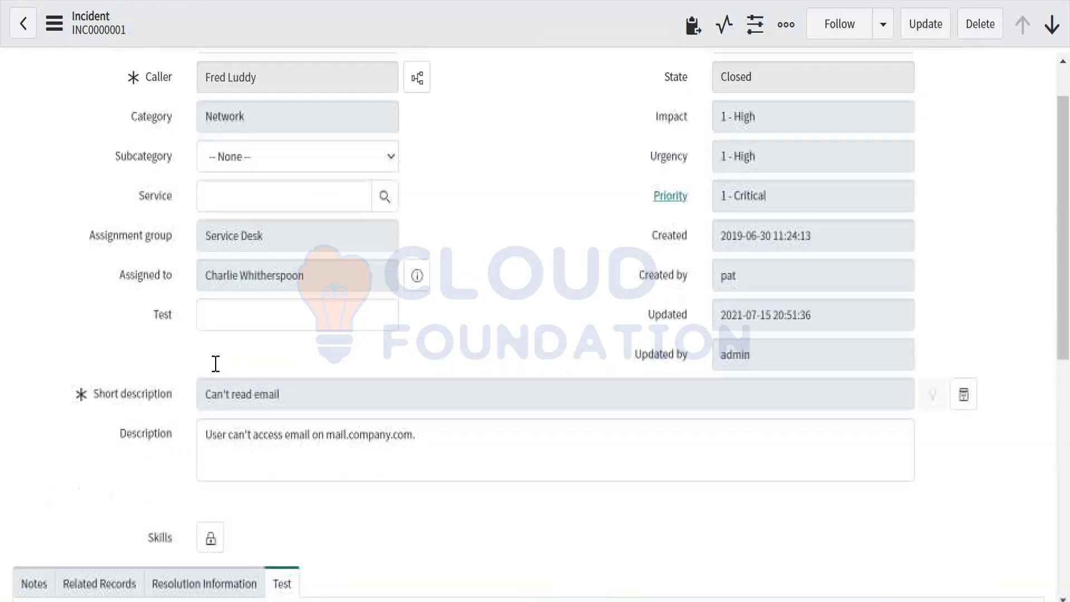
{"action": "left_click", "coordinate": [211, 318]}
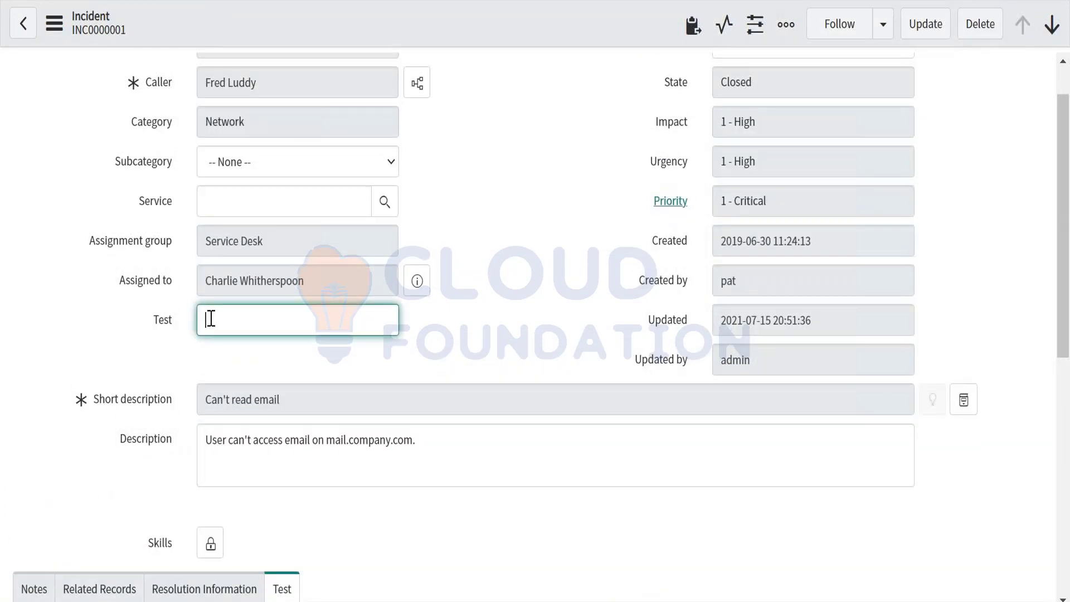
{"action": "scroll", "coordinate": [211, 318], "scroll_direction": "up", "scroll_amount": 1}
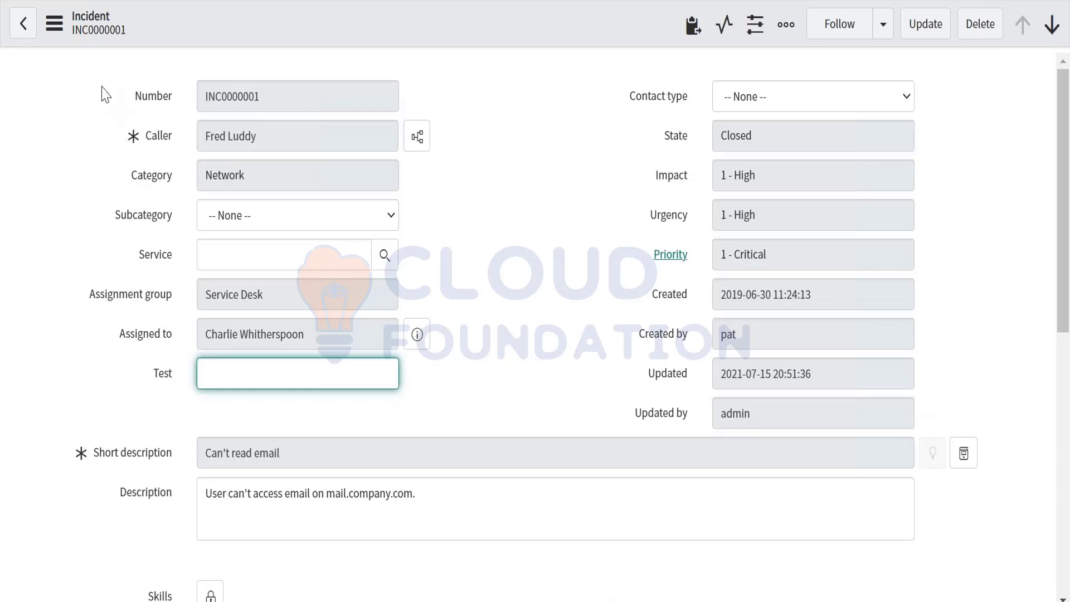
Remove the Test field from the main Incident section in the form layout and save the change
{"action": "left_click", "coordinate": [54, 25]}
{"action": "mouse_move", "coordinate": [149, 246]}
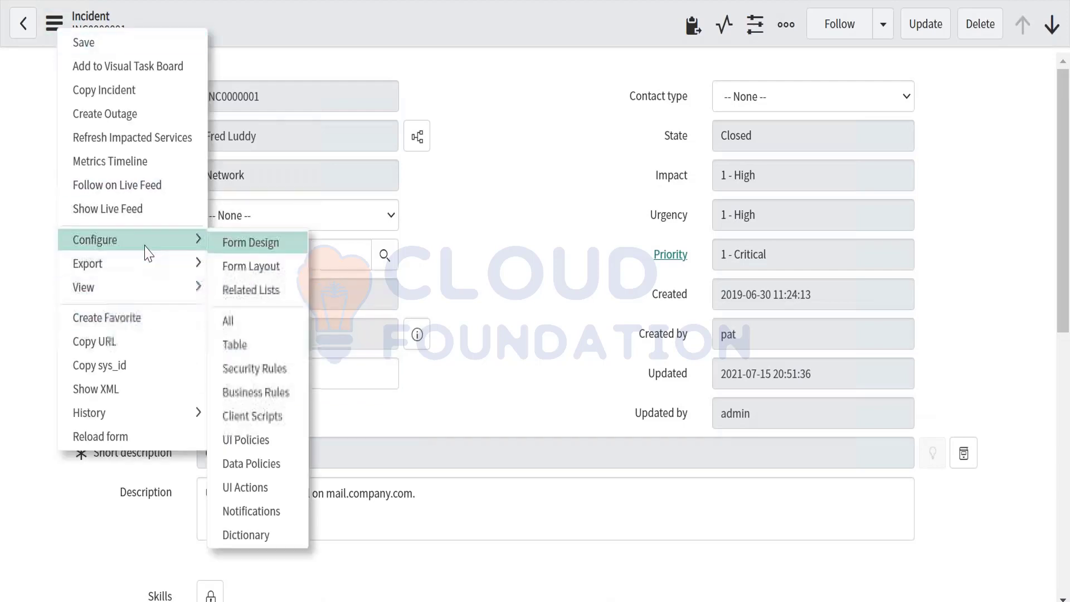
{"action": "left_click", "coordinate": [237, 267]}
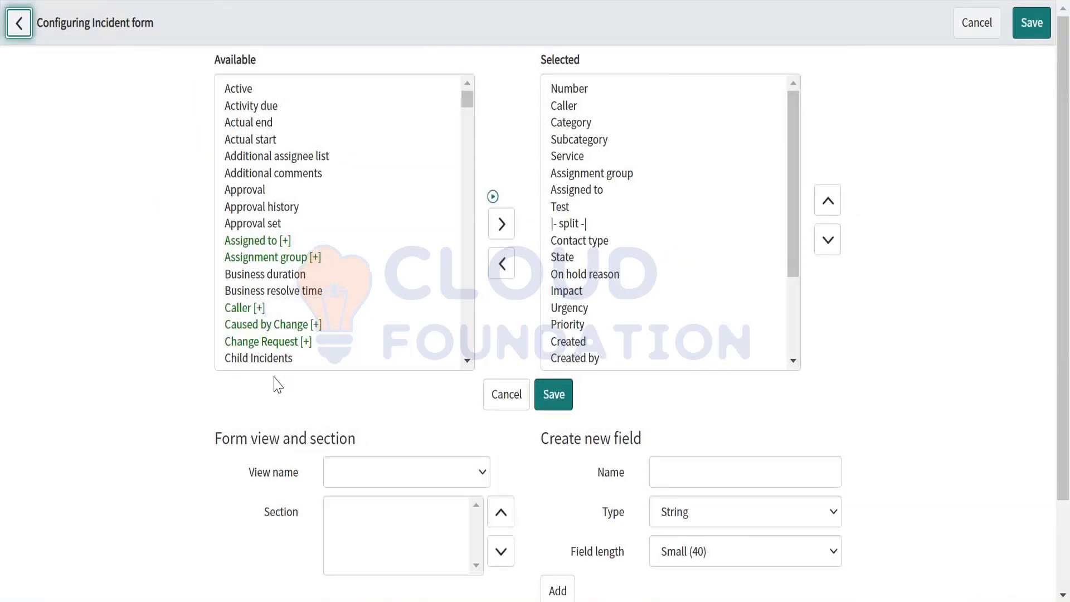
{"action": "left_click", "coordinate": [567, 209]}
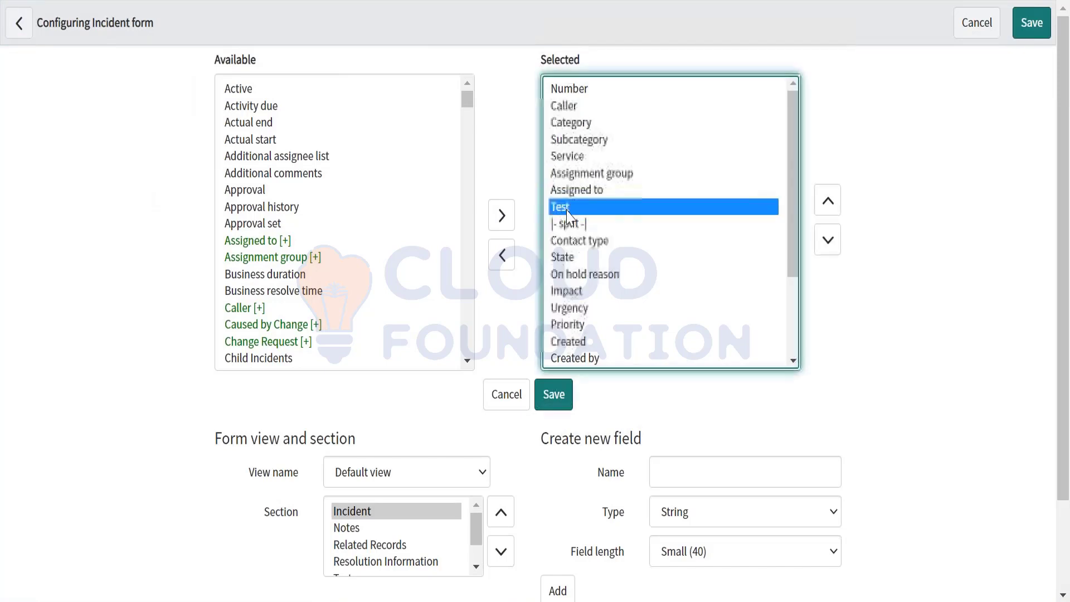
{"action": "left_click", "coordinate": [499, 256]}
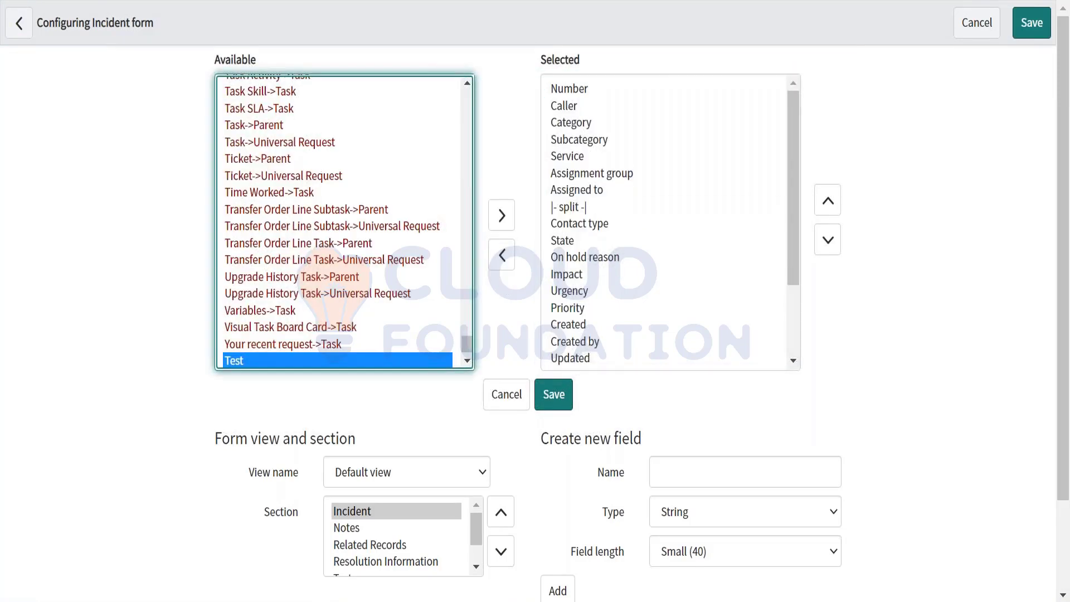
{"action": "left_click", "coordinate": [565, 398]}
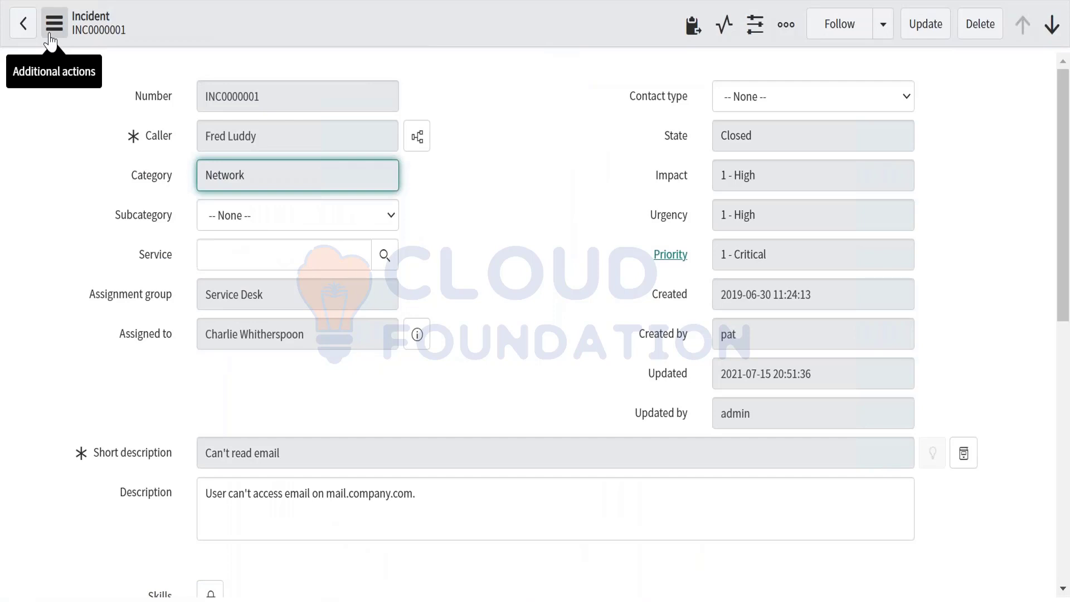
Reopen the incident's form layout configuration and name a new String field "List details"
{"action": "left_click", "coordinate": [51, 40]}
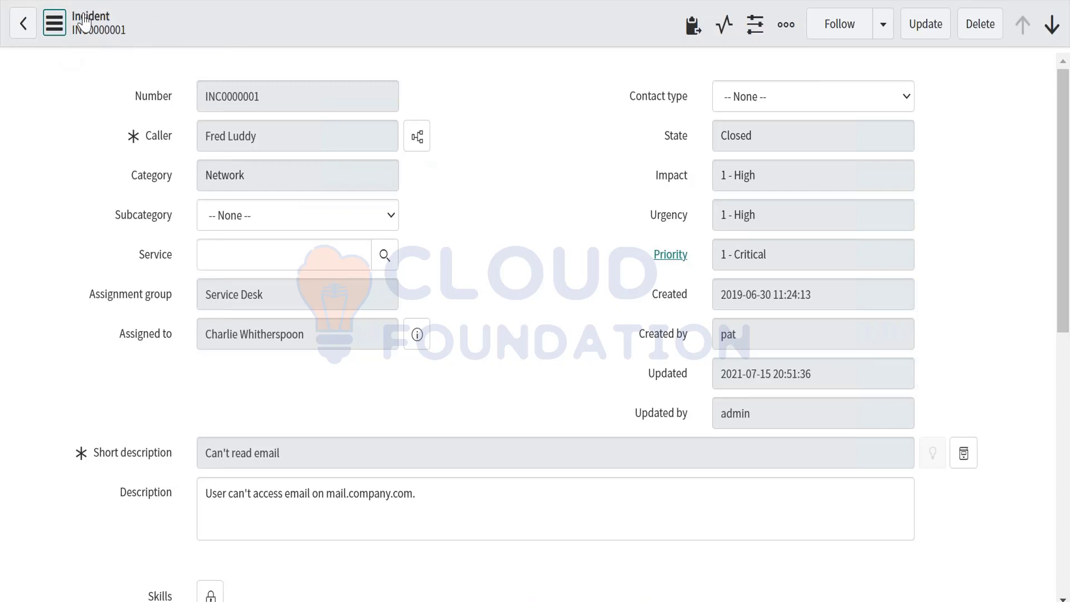
{"action": "left_click", "coordinate": [54, 24]}
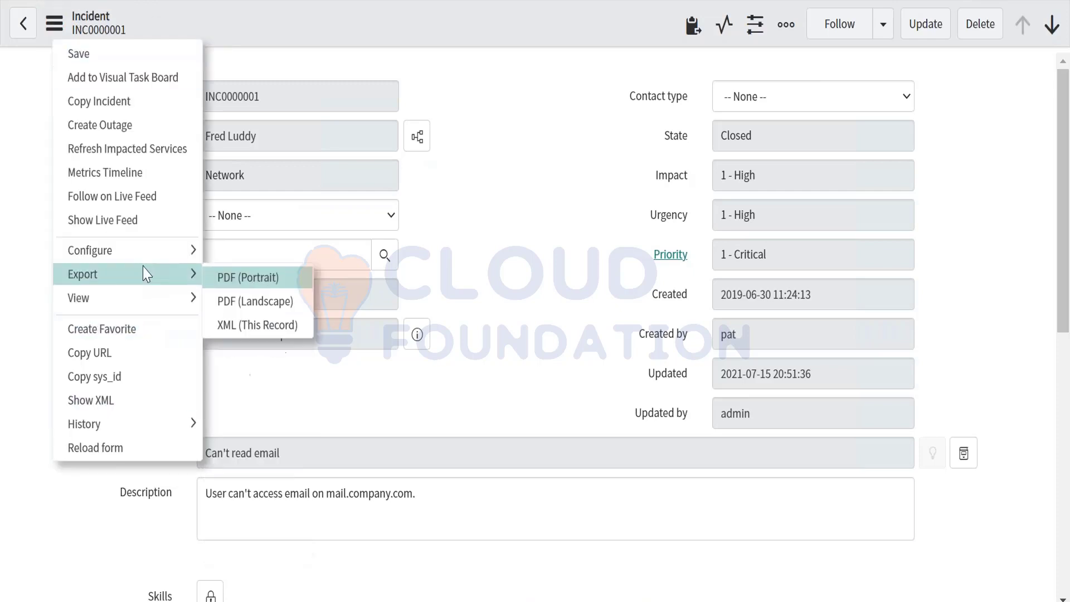
{"action": "mouse_move", "coordinate": [193, 250]}
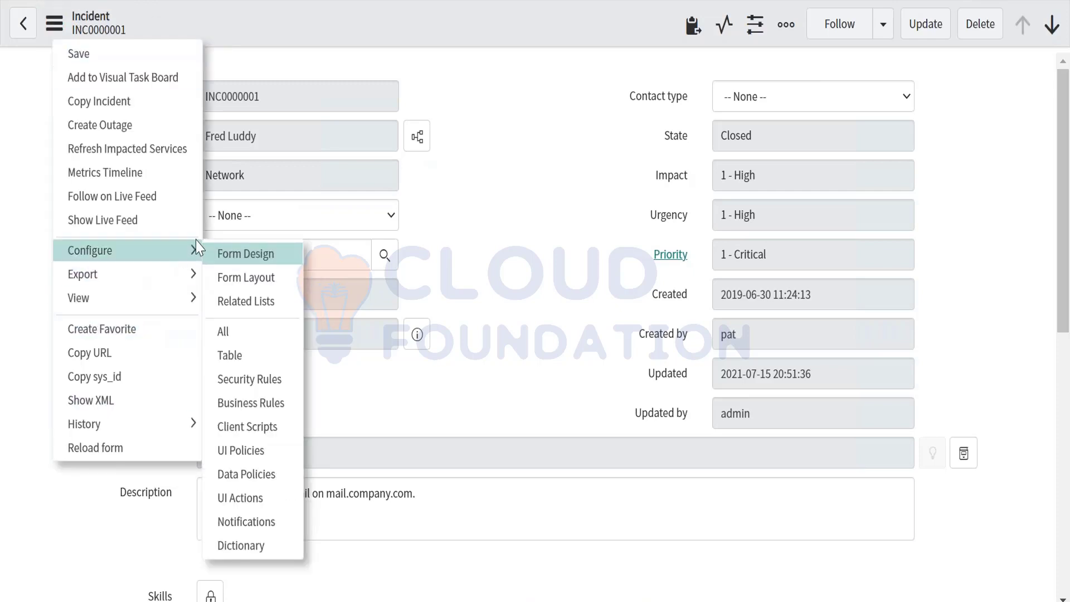
{"action": "left_click", "coordinate": [233, 278]}
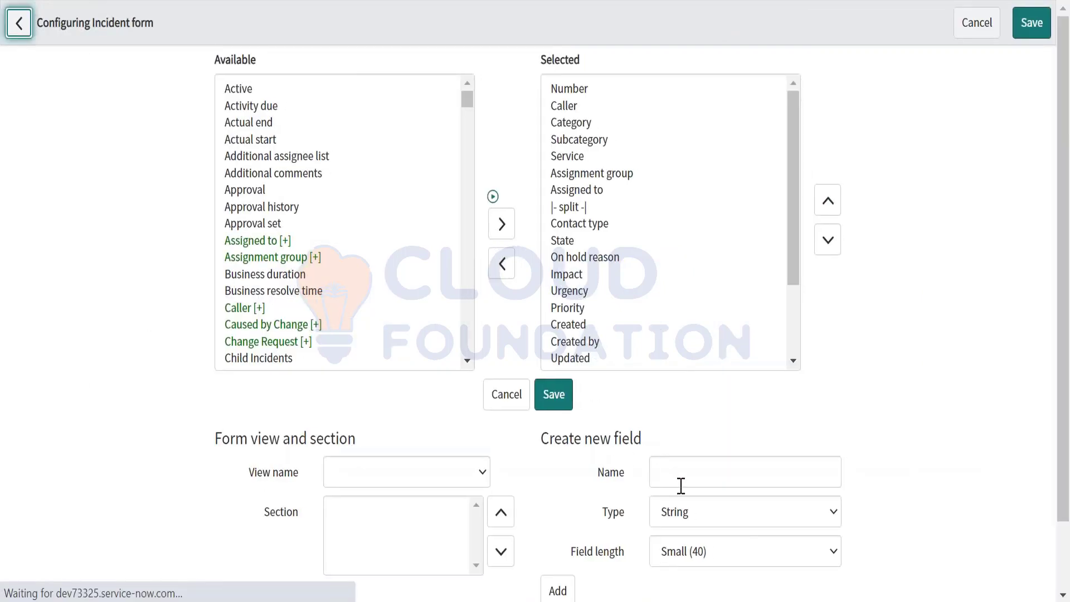
{"action": "left_click", "coordinate": [680, 485]}
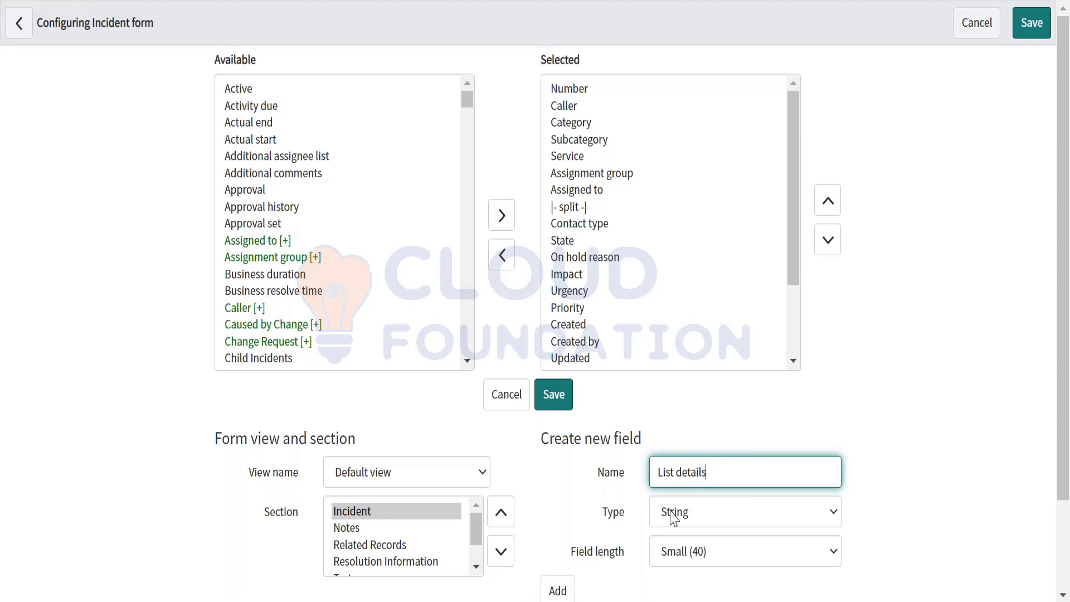
{"action": "scroll", "coordinate": [633, 531], "scroll_direction": "down", "scroll_amount": 1}
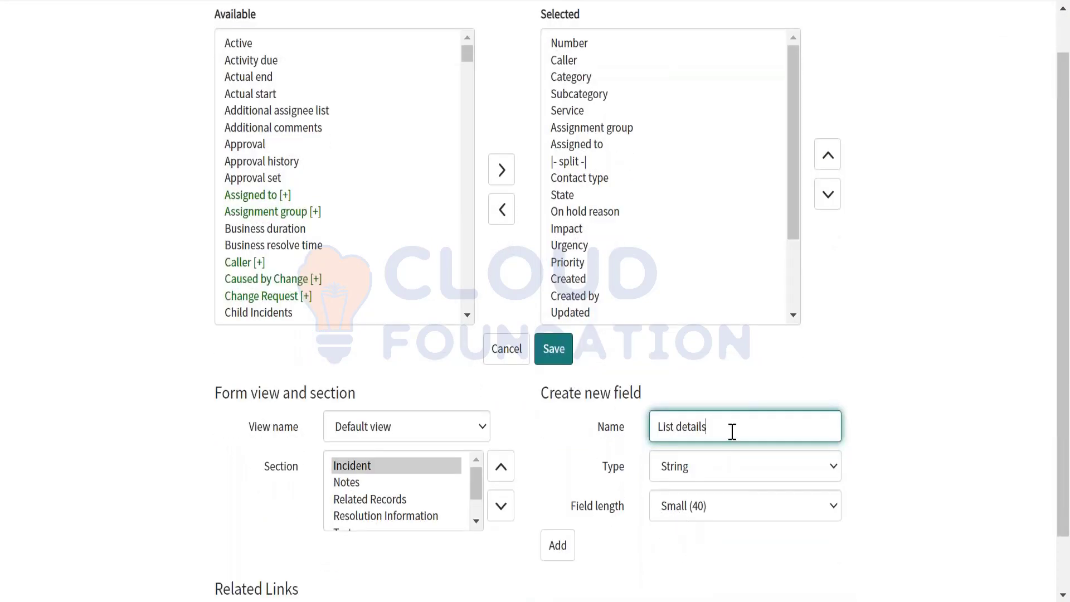
{"action": "left_click_drag", "start_coordinate": [721, 428], "coordinate": [656, 428]}
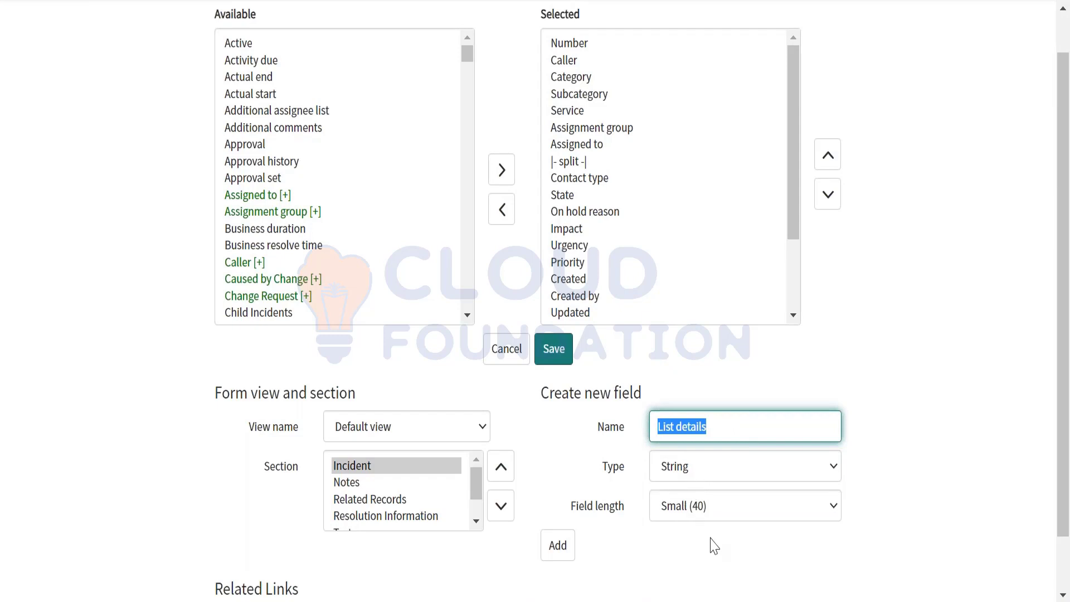
Set the new List details field's length to Medium (100) and review the other length options
{"action": "left_click", "coordinate": [675, 509]}
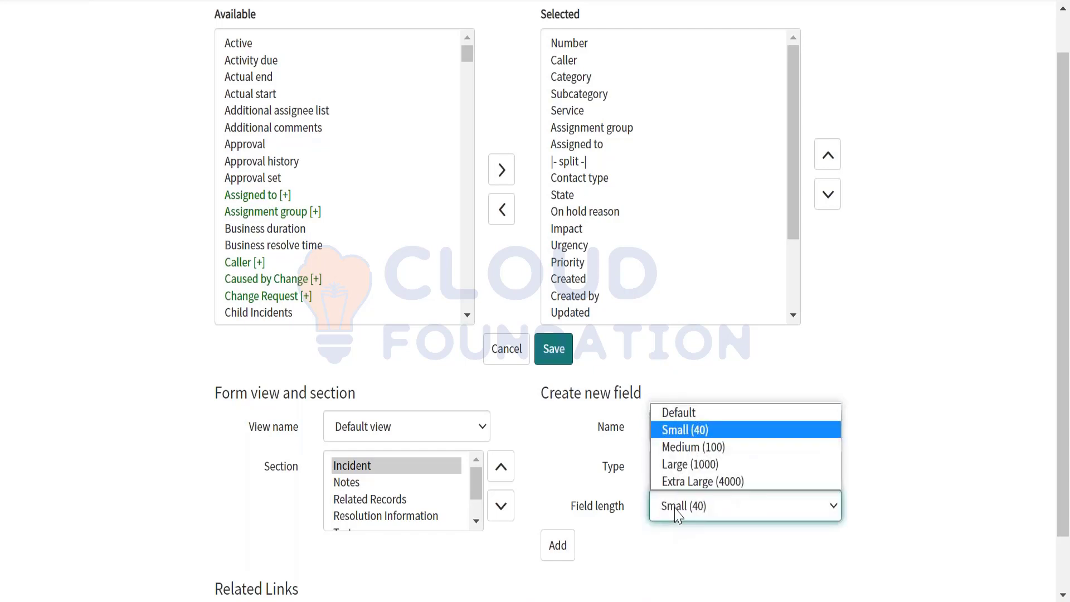
{"action": "left_click", "coordinate": [675, 452]}
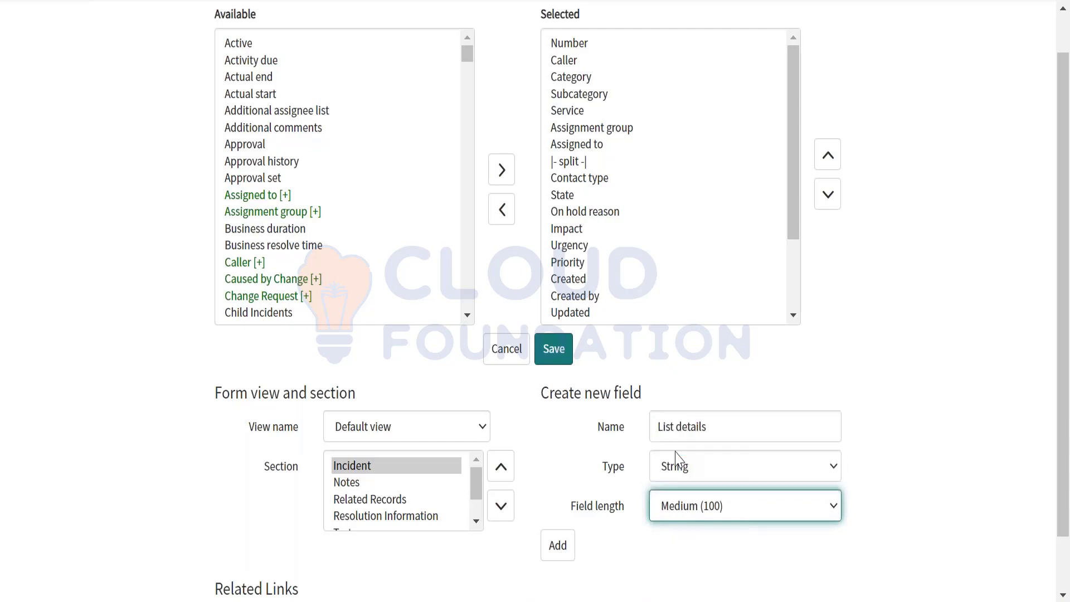
{"action": "left_click", "coordinate": [680, 508]}
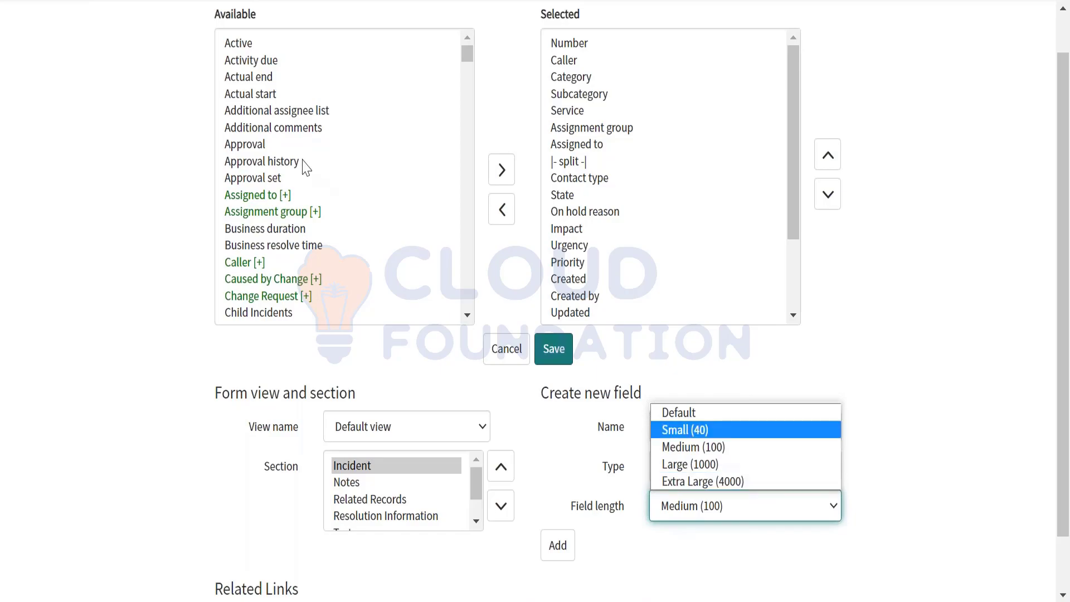
{"action": "key", "text": "Escape"}
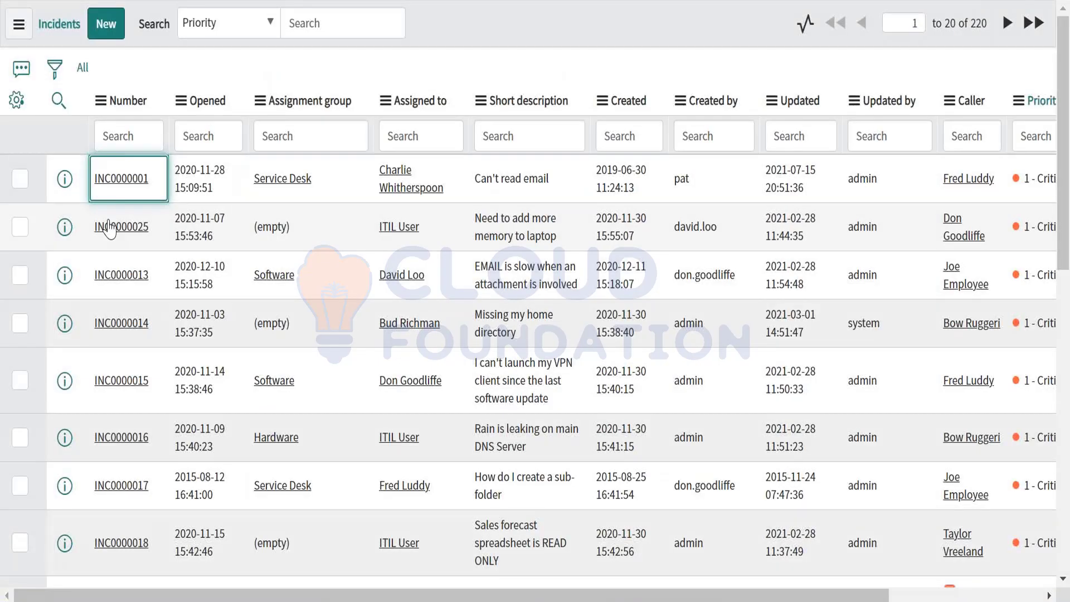
Open incident INC0000025 and examine its Description text, and view the "Fields set to mandatory for all states" UI policy
{"action": "left_click", "coordinate": [109, 227]}
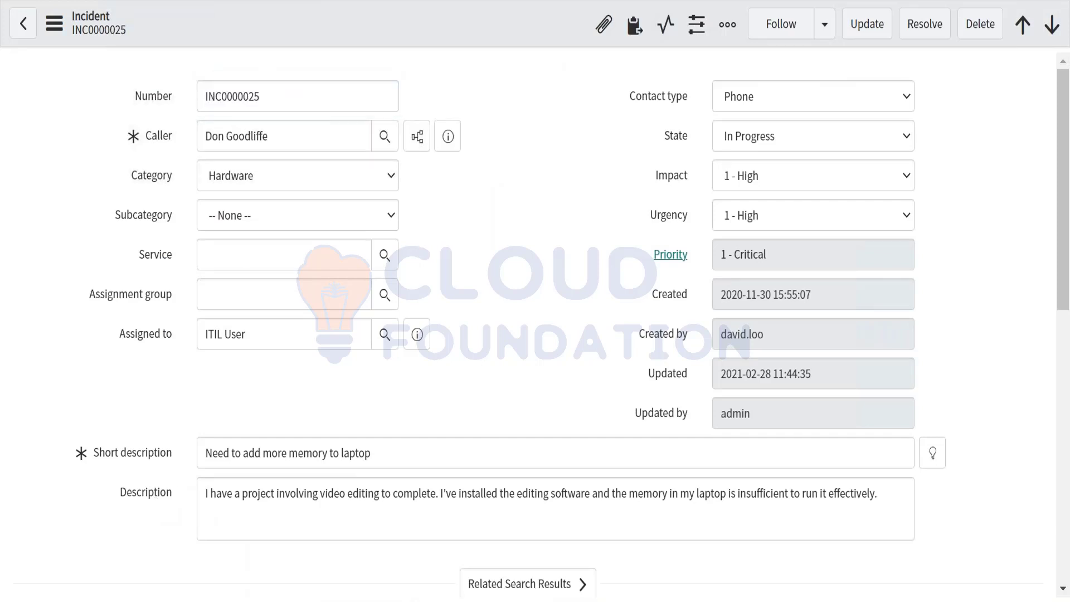
{"action": "right_click", "coordinate": [148, 494]}
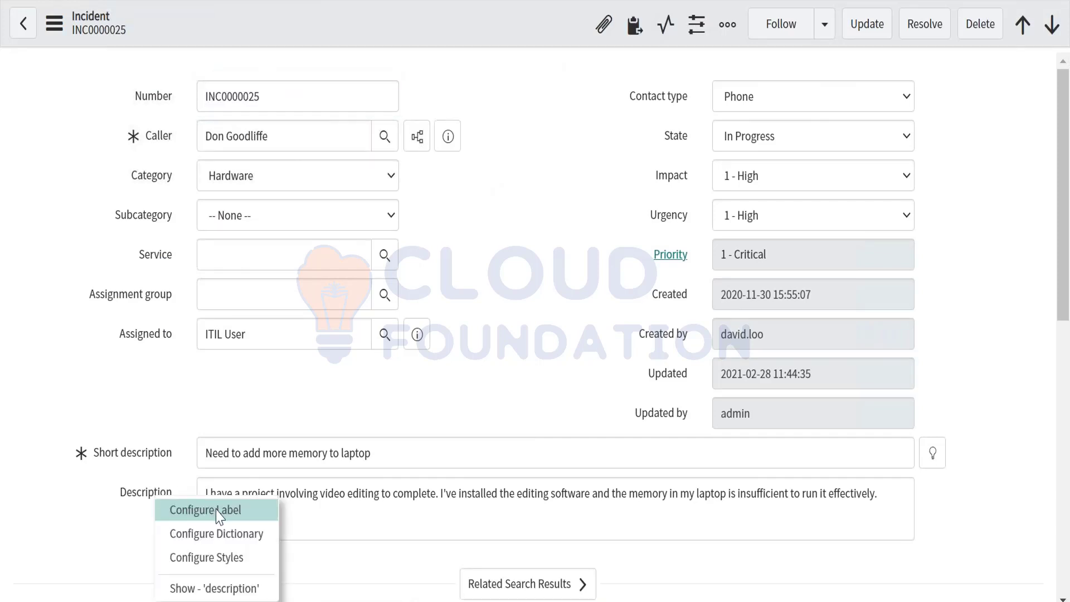
{"action": "left_click", "coordinate": [353, 531]}
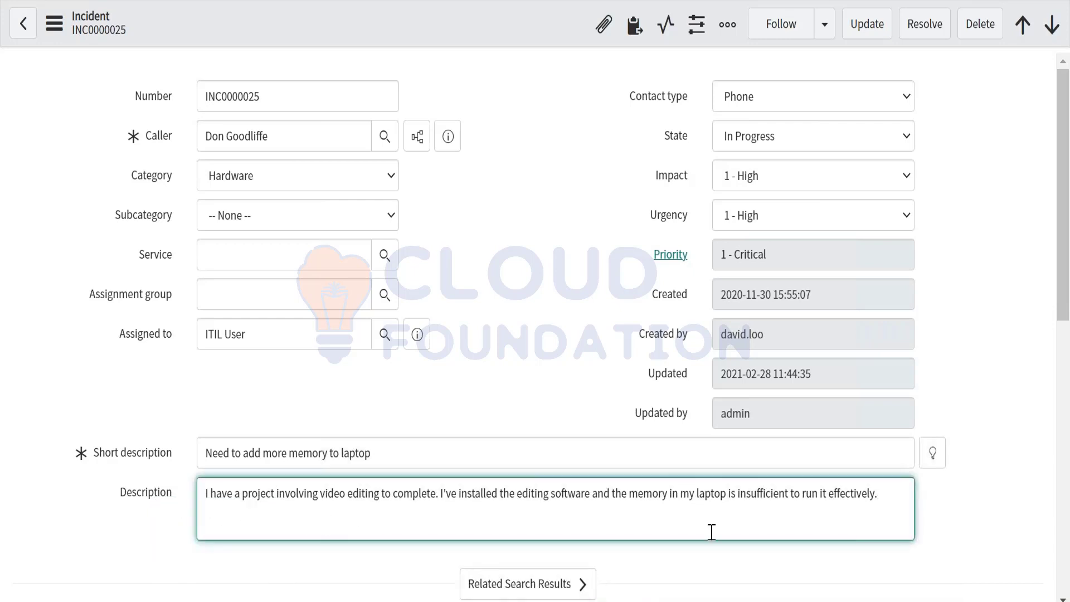
{"action": "left_click_drag", "start_coordinate": [880, 496], "coordinate": [124, 418]}
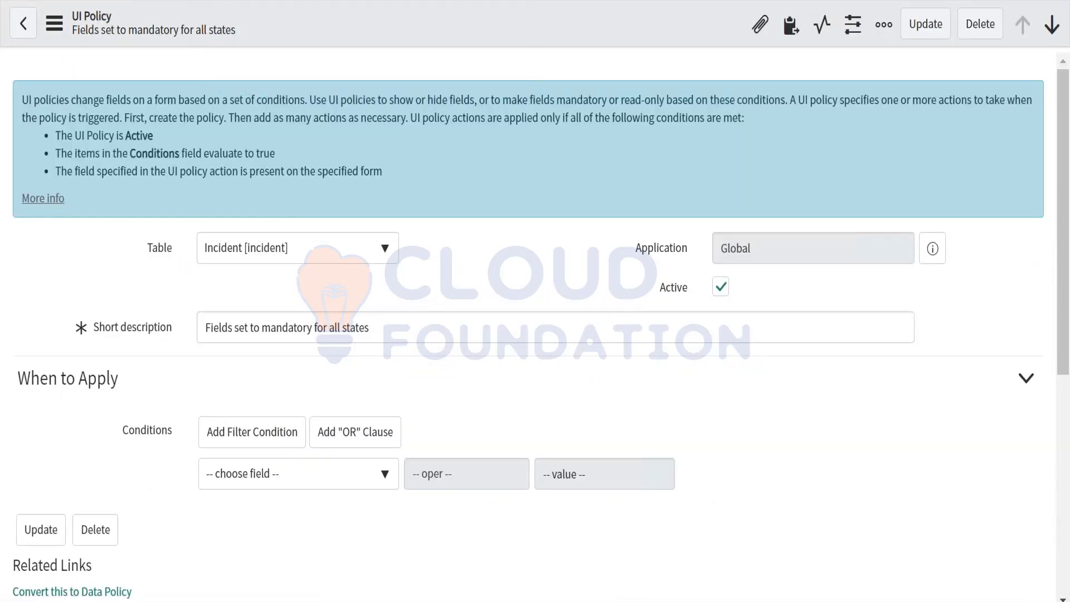
{"action": "scroll", "coordinate": [528, 323], "scroll_direction": "down", "scroll_amount": 1}
{"action": "scroll", "coordinate": [528, 323], "scroll_direction": "up", "scroll_amount": 1}
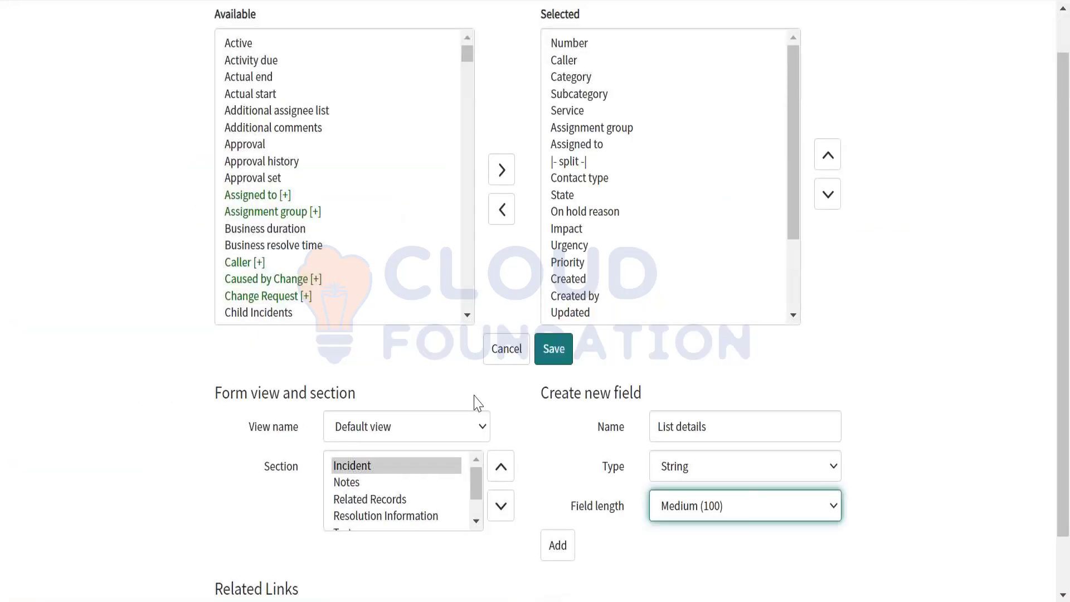
Set the List details field's length to Small (40) and add the field to the Incident section
{"action": "scroll", "coordinate": [691, 497], "scroll_direction": "down", "scroll_amount": 1}
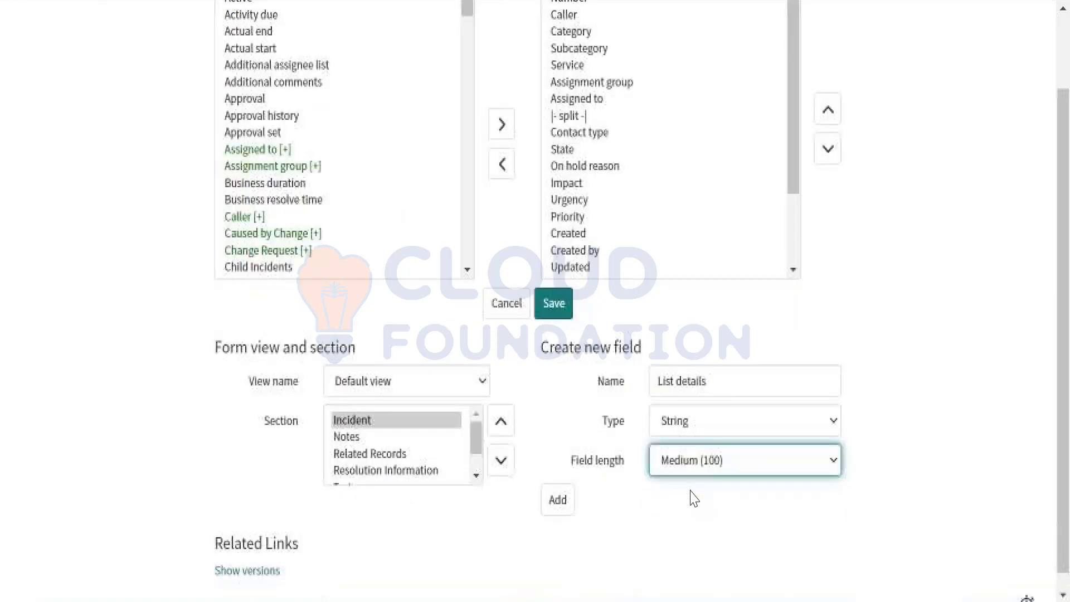
{"action": "left_click", "coordinate": [686, 450]}
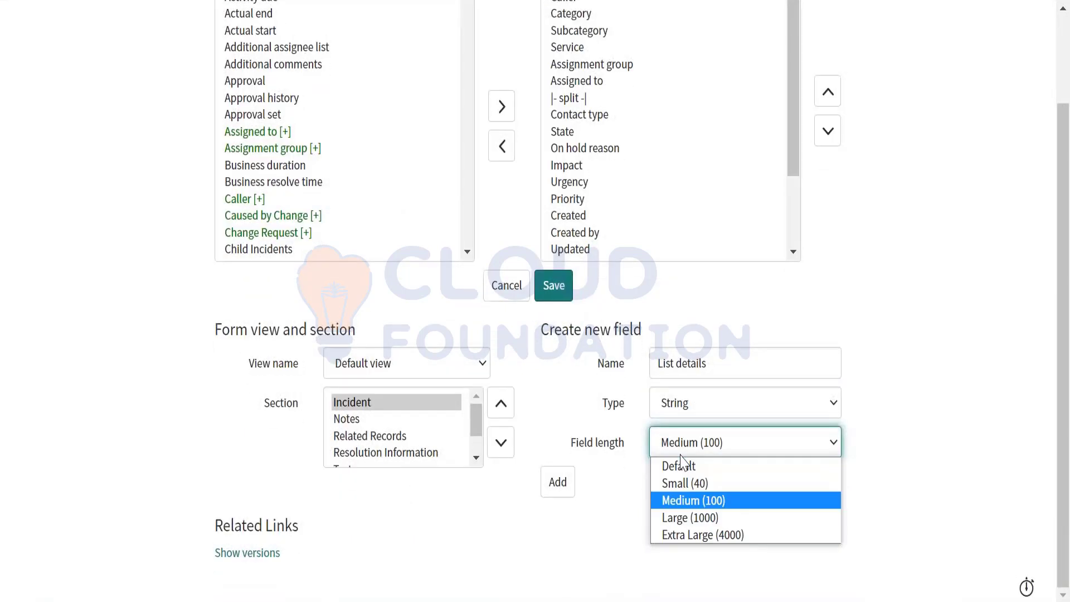
{"action": "left_click", "coordinate": [684, 489]}
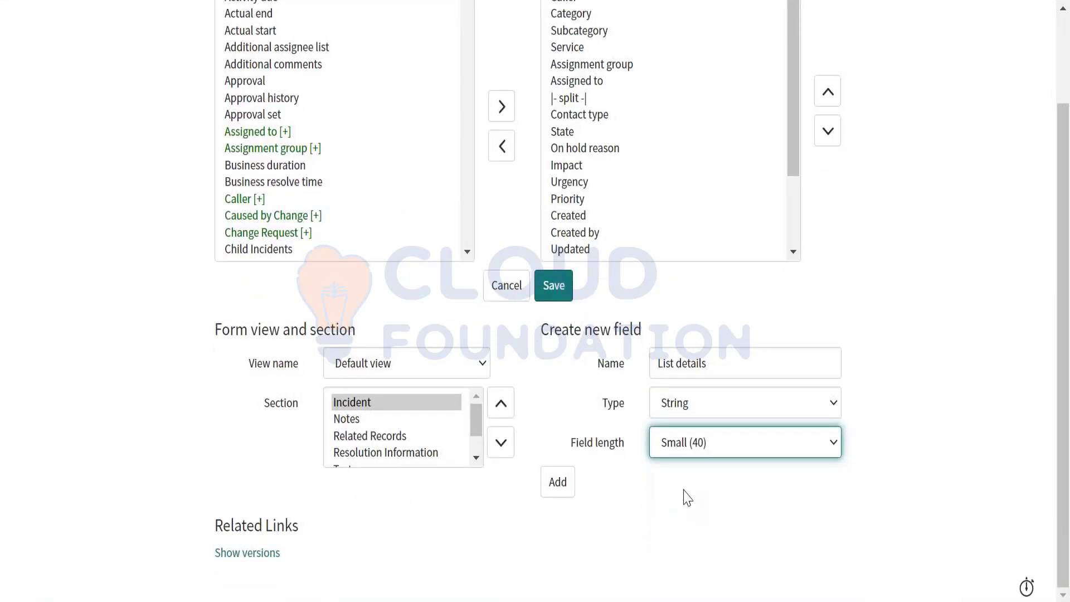
{"action": "scroll", "coordinate": [588, 530], "scroll_direction": "up", "scroll_amount": 1}
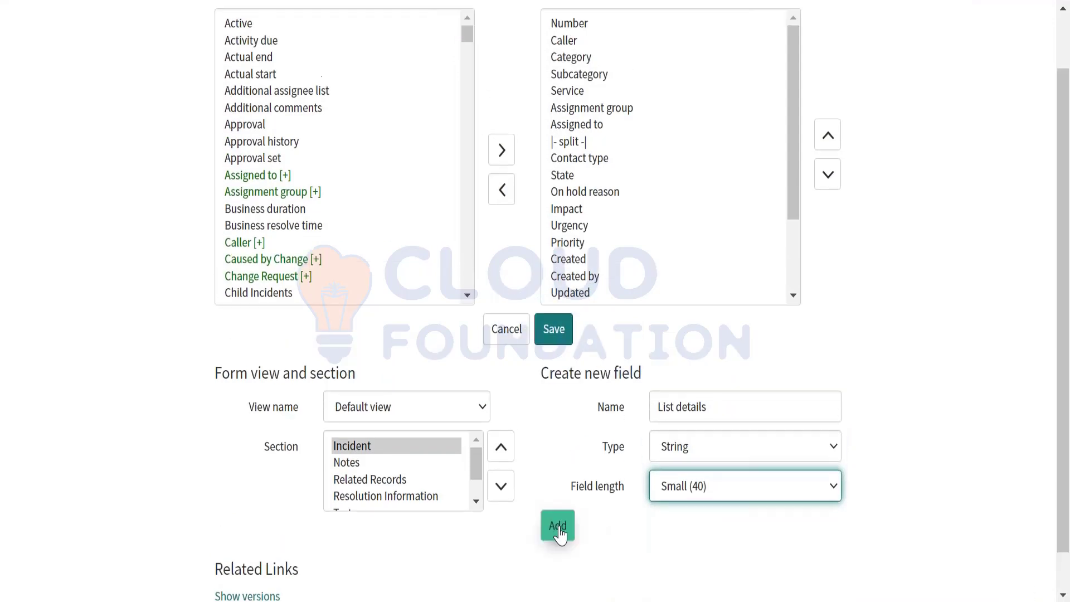
{"action": "scroll", "coordinate": [685, 227], "scroll_direction": "down", "scroll_amount": 2}
{"action": "scroll", "coordinate": [585, 304], "scroll_direction": "down", "scroll_amount": 1}
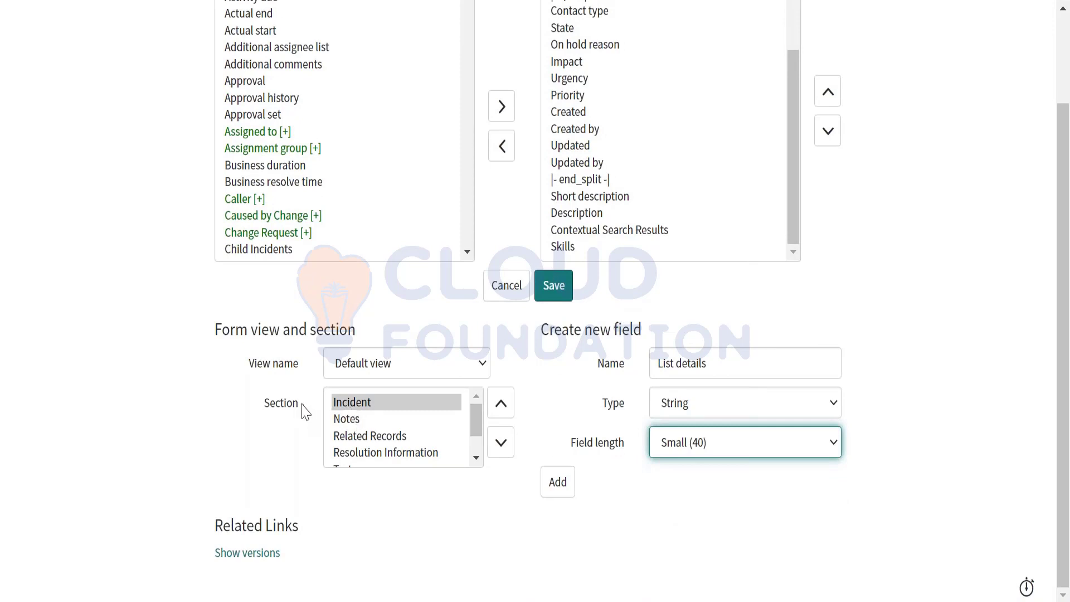
{"action": "left_click", "coordinate": [554, 483]}
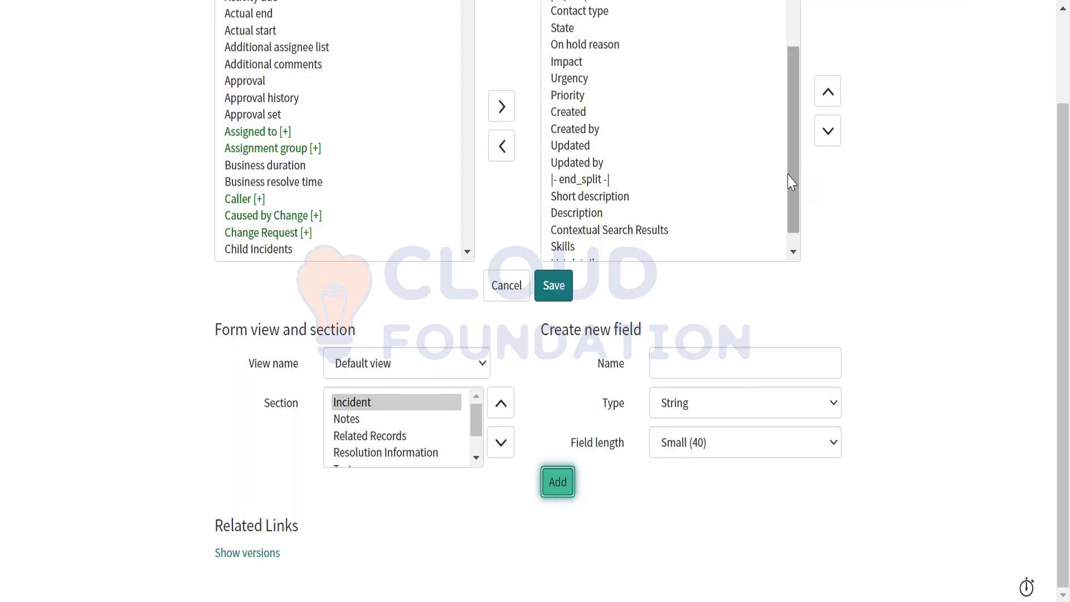
Move the List details field directly below Assigned to in the Incident section and save the form layout
{"action": "left_click_drag", "start_coordinate": [788, 178], "coordinate": [789, 195]}
{"action": "left_click", "coordinate": [595, 284]}
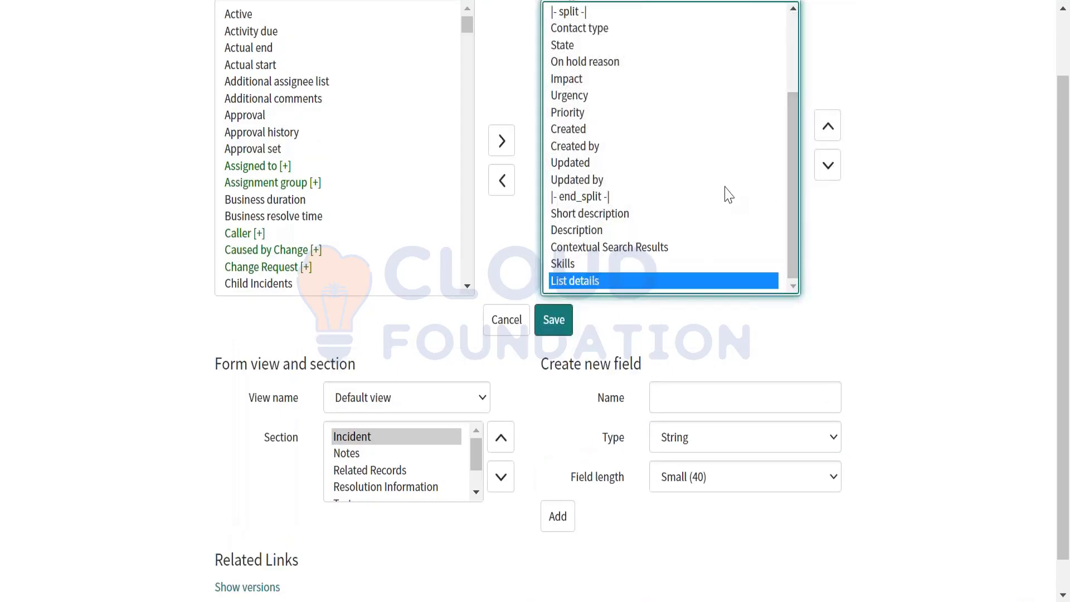
{"action": "left_click", "coordinate": [827, 137]}
{"action": "left_click", "coordinate": [827, 137]}
{"action": "left_click", "coordinate": [827, 137]}
{"action": "left_click", "coordinate": [827, 137]}
{"action": "left_click", "coordinate": [827, 137]}
{"action": "left_click", "coordinate": [827, 137]}
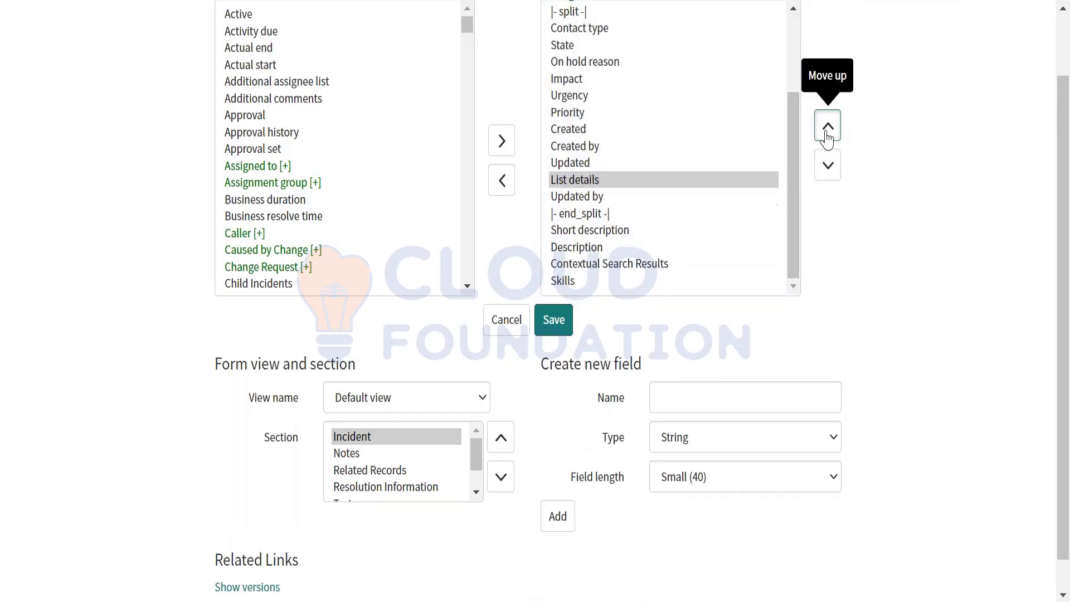
{"action": "left_click", "coordinate": [827, 137]}
{"action": "left_click", "coordinate": [827, 137]}
{"action": "left_click", "coordinate": [827, 137]}
{"action": "left_click", "coordinate": [827, 137]}
{"action": "scroll", "coordinate": [704, 170], "scroll_direction": "up", "scroll_amount": 3}
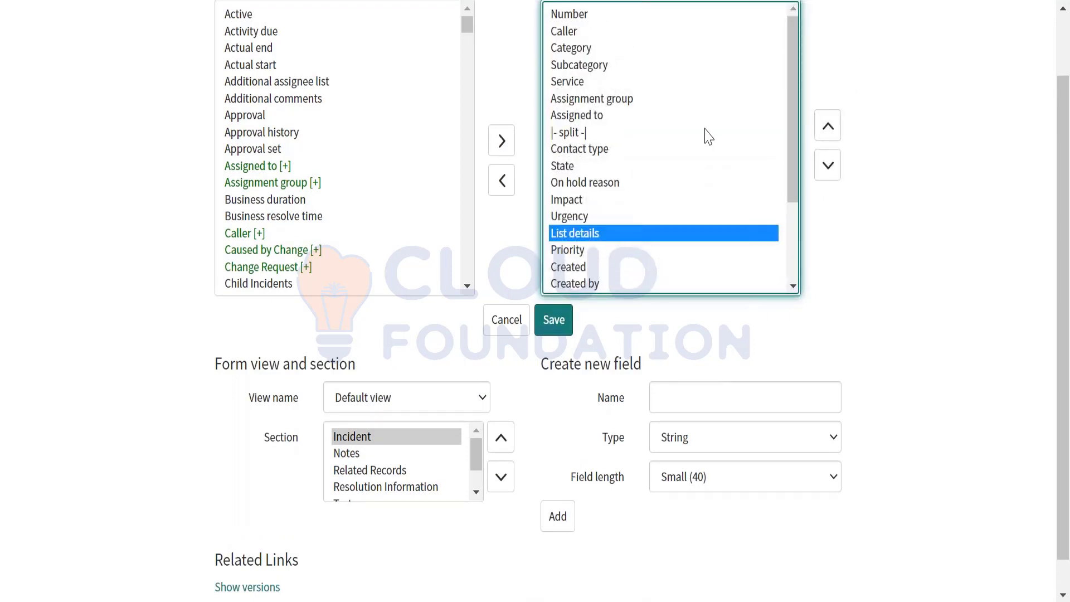
{"action": "left_click", "coordinate": [829, 125]}
{"action": "left_click", "coordinate": [829, 125]}
{"action": "left_click", "coordinate": [829, 125]}
{"action": "left_click", "coordinate": [829, 125]}
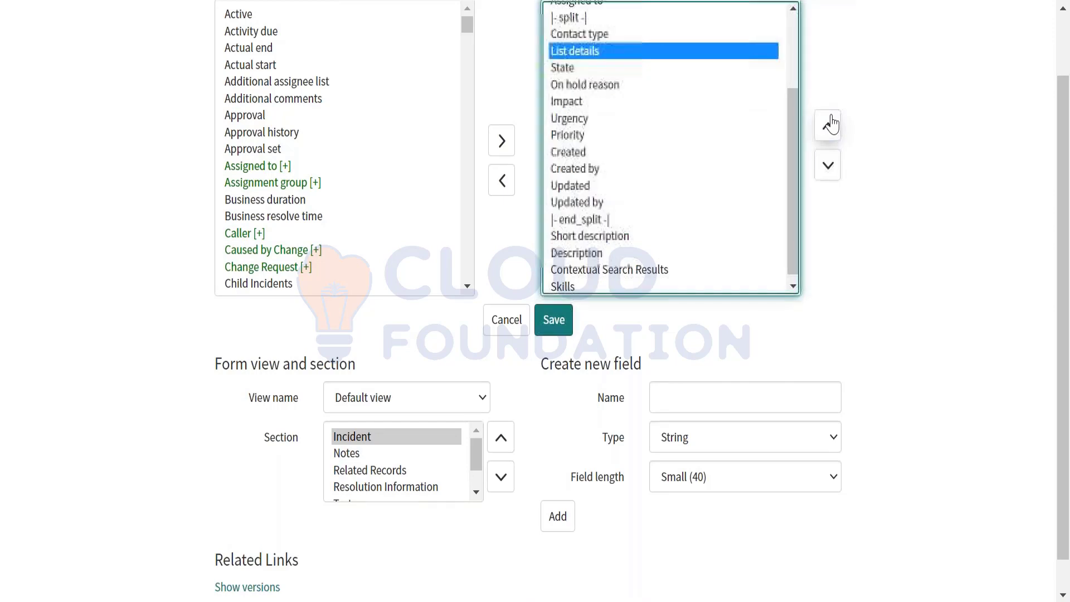
{"action": "scroll", "coordinate": [717, 167], "scroll_direction": "up", "scroll_amount": 2}
{"action": "left_click", "coordinate": [827, 126]}
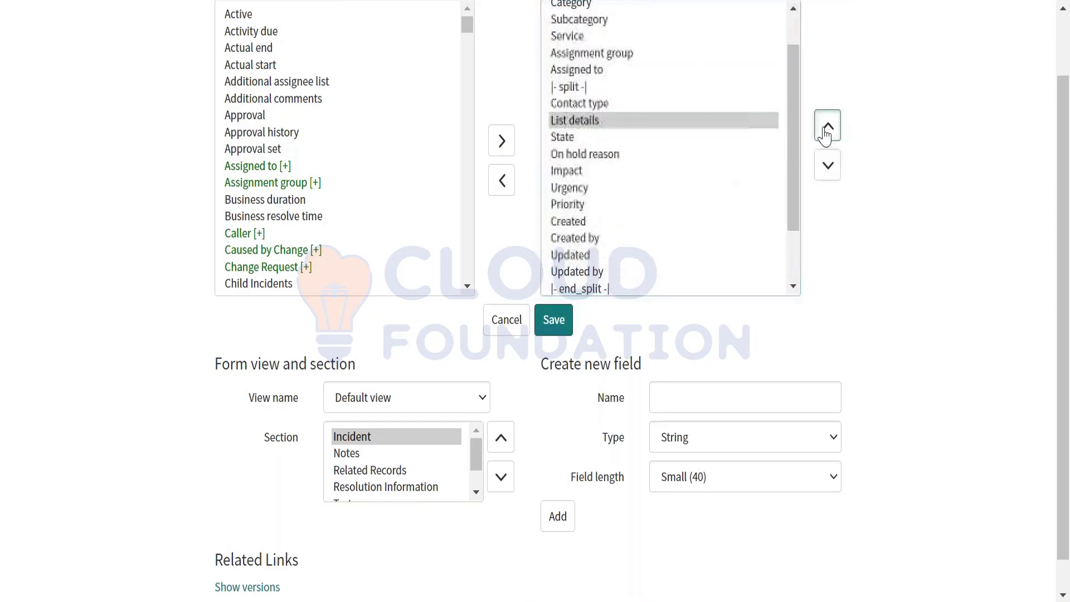
{"action": "left_click", "coordinate": [827, 125]}
{"action": "scroll", "coordinate": [609, 279], "scroll_direction": "up", "scroll_amount": 2}
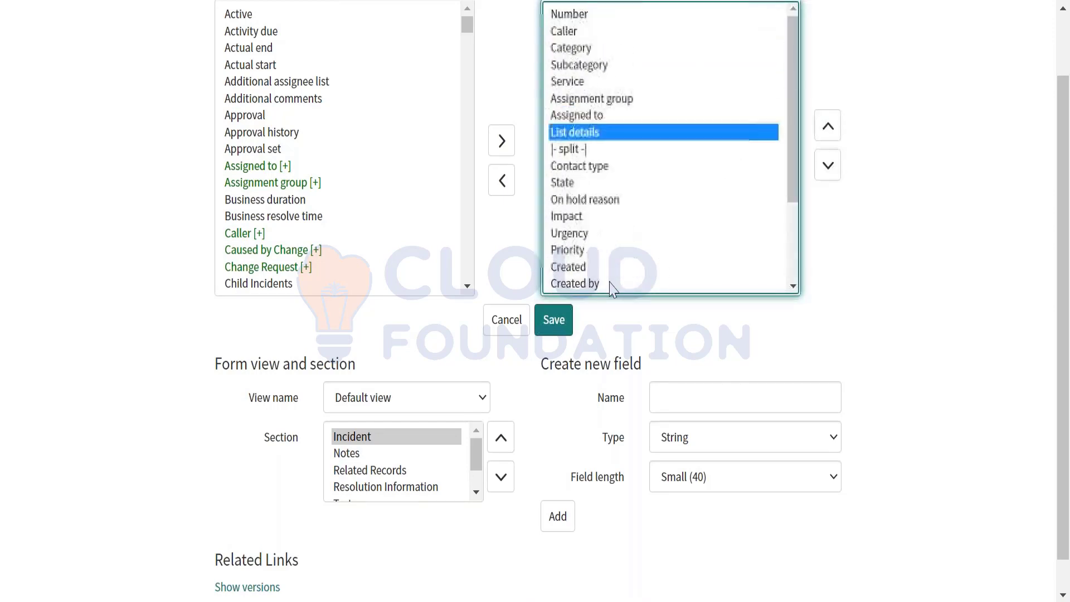
{"action": "left_click", "coordinate": [554, 320]}
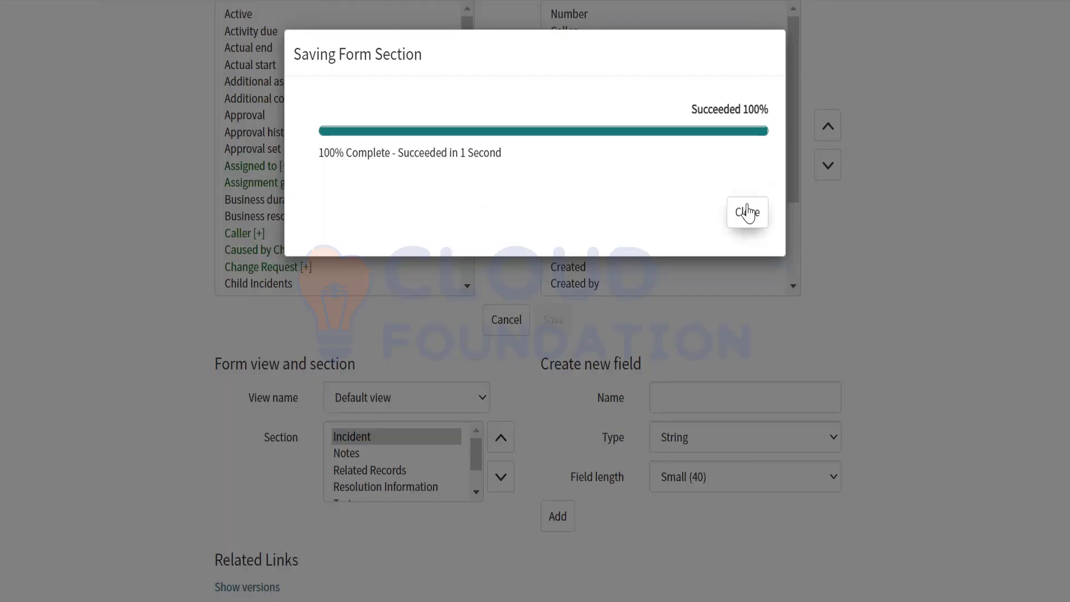
{"action": "left_click", "coordinate": [745, 210]}
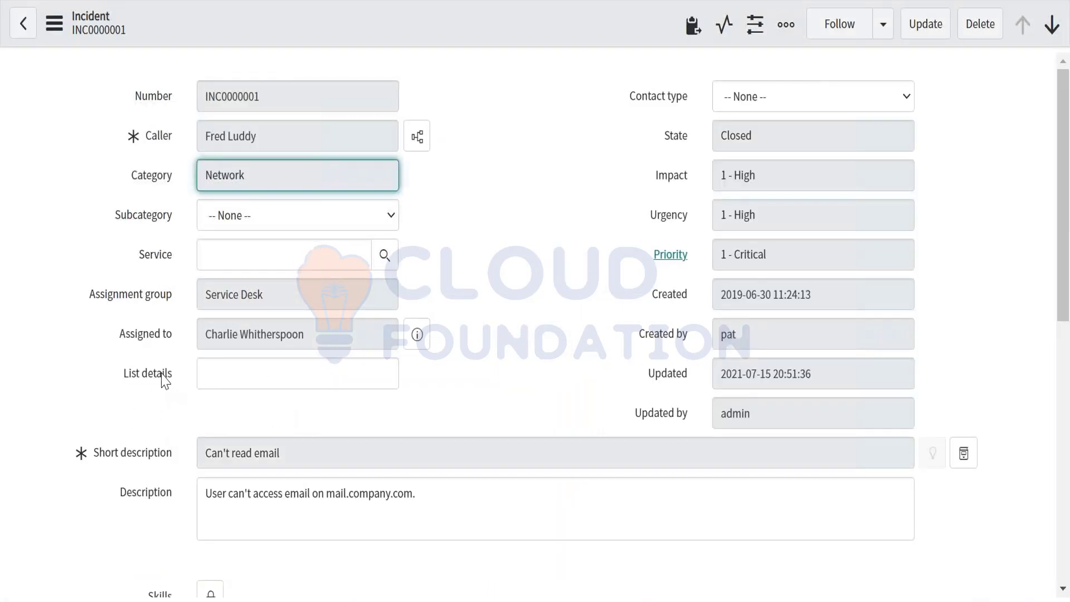
Examine the List details field's placement on incident INC0000001 and view its field name and configuration options
{"action": "right_click", "coordinate": [163, 379]}
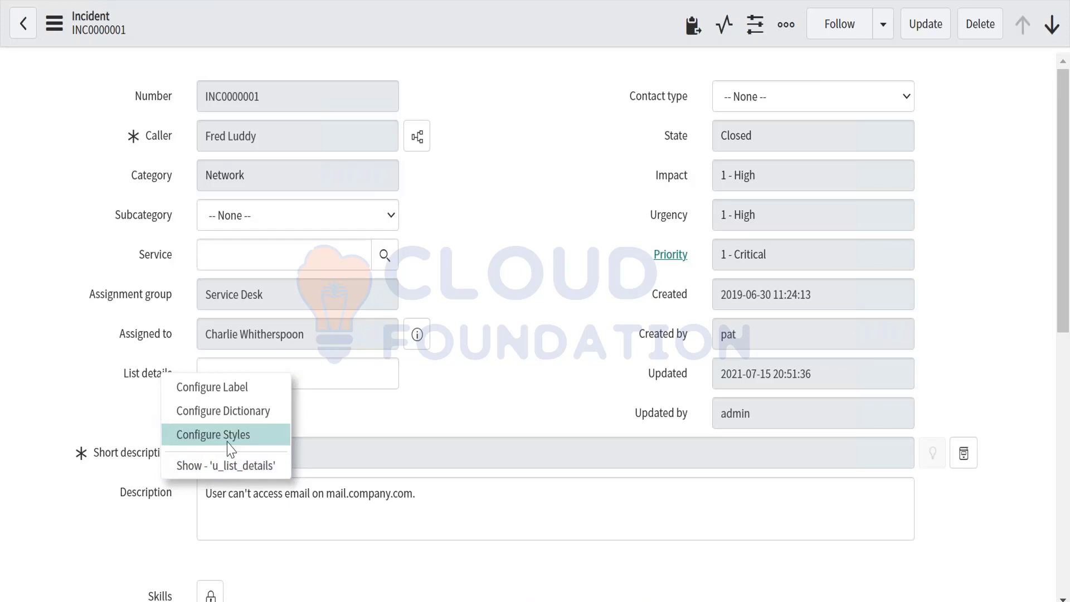
{"action": "scroll", "coordinate": [107, 399], "scroll_direction": "down", "scroll_amount": 3}
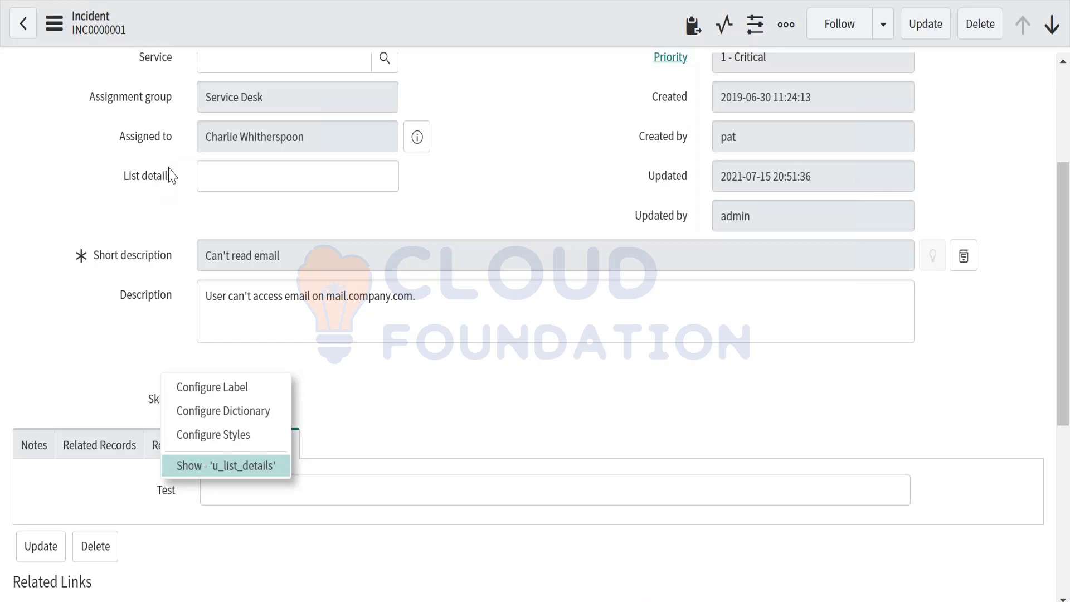
{"action": "left_click_drag", "start_coordinate": [174, 180], "coordinate": [123, 181]}
{"action": "left_click", "coordinate": [121, 175]}
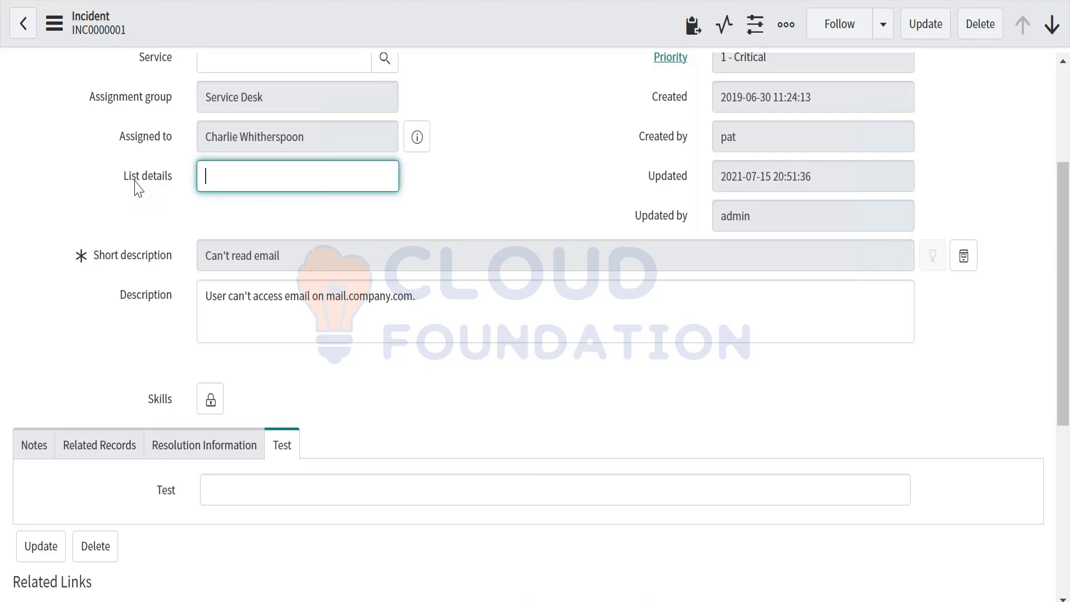
{"action": "right_click", "coordinate": [137, 186]}
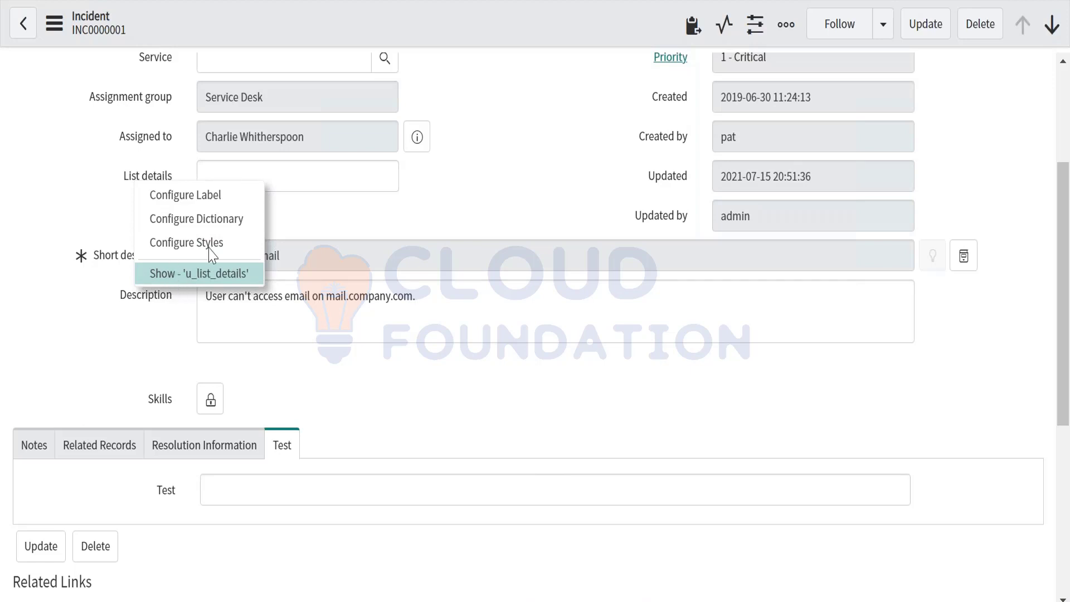
{"action": "left_click", "coordinate": [533, 141]}
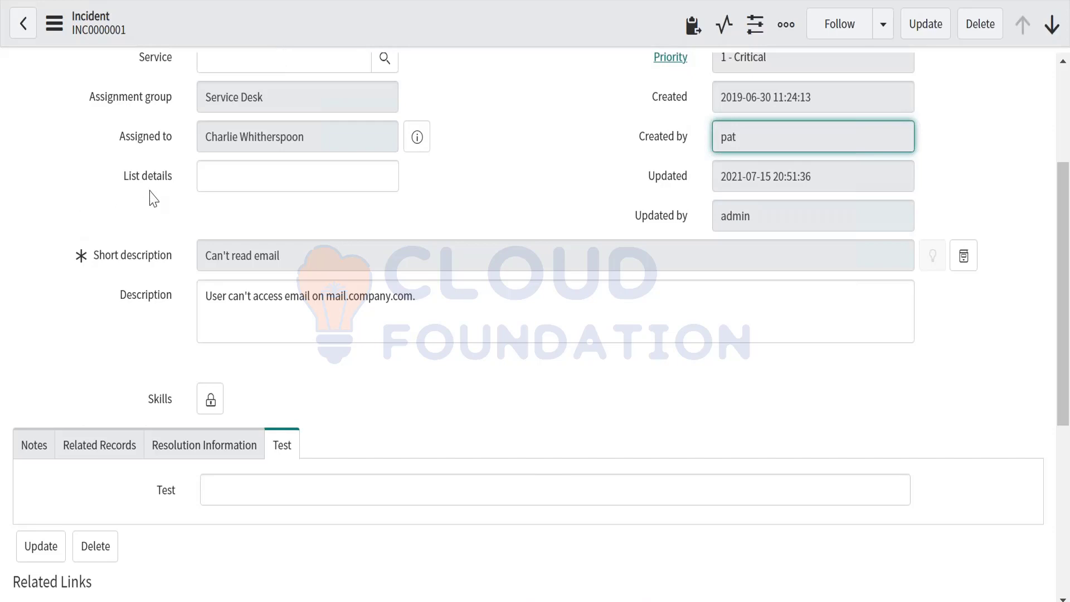
{"action": "scroll", "coordinate": [211, 307], "scroll_direction": "up", "scroll_amount": 4}
{"action": "scroll", "coordinate": [210, 307], "scroll_direction": "down", "scroll_amount": 4}
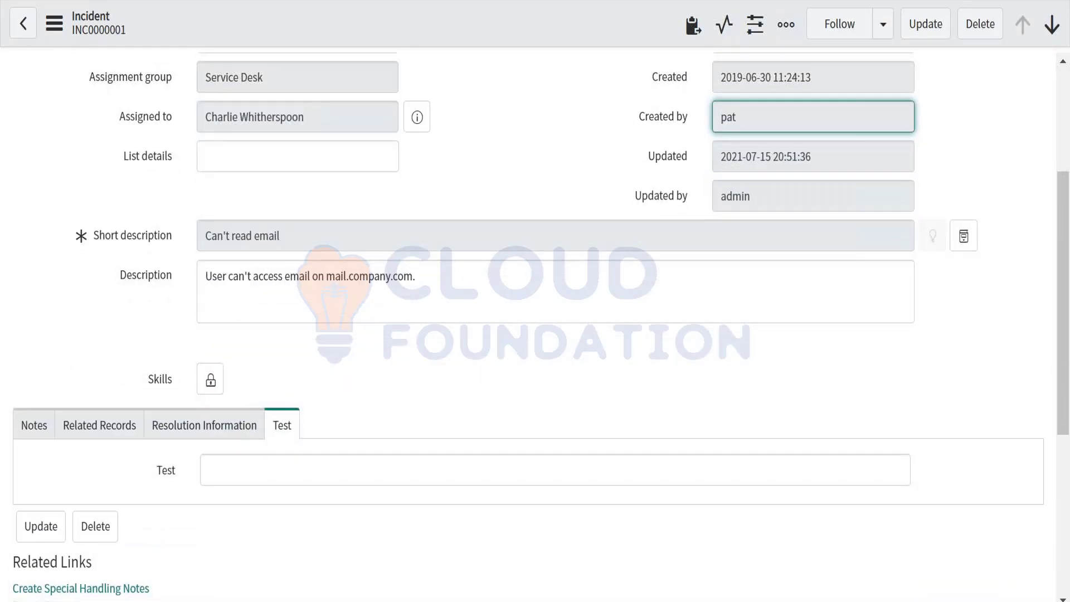
{"action": "scroll", "coordinate": [487, 64], "scroll_direction": "up", "scroll_amount": 1}
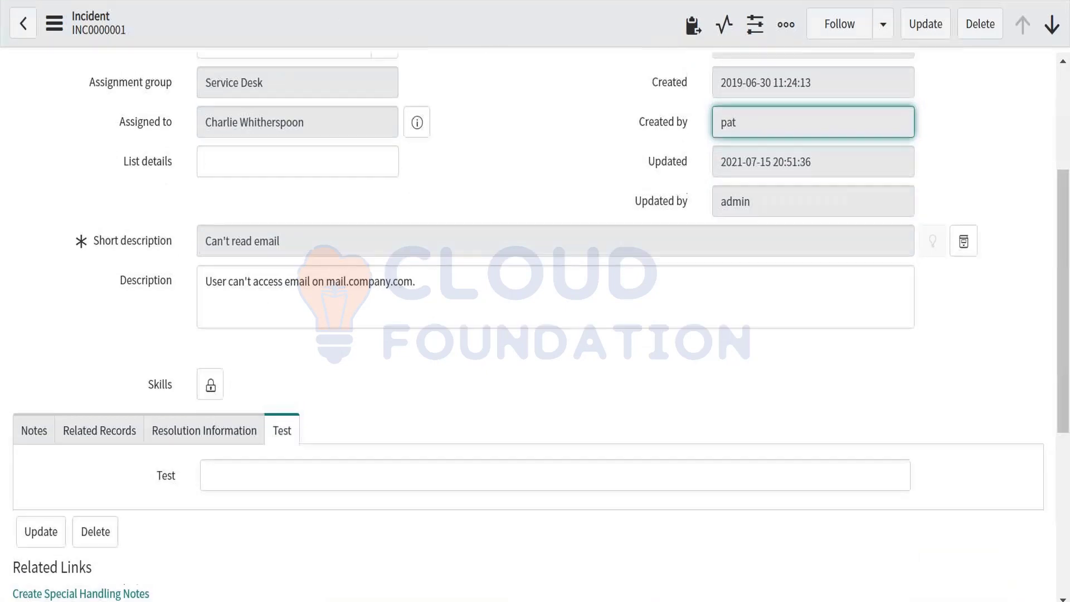
{"action": "scroll", "coordinate": [535, 327], "scroll_direction": "up", "scroll_amount": 4}
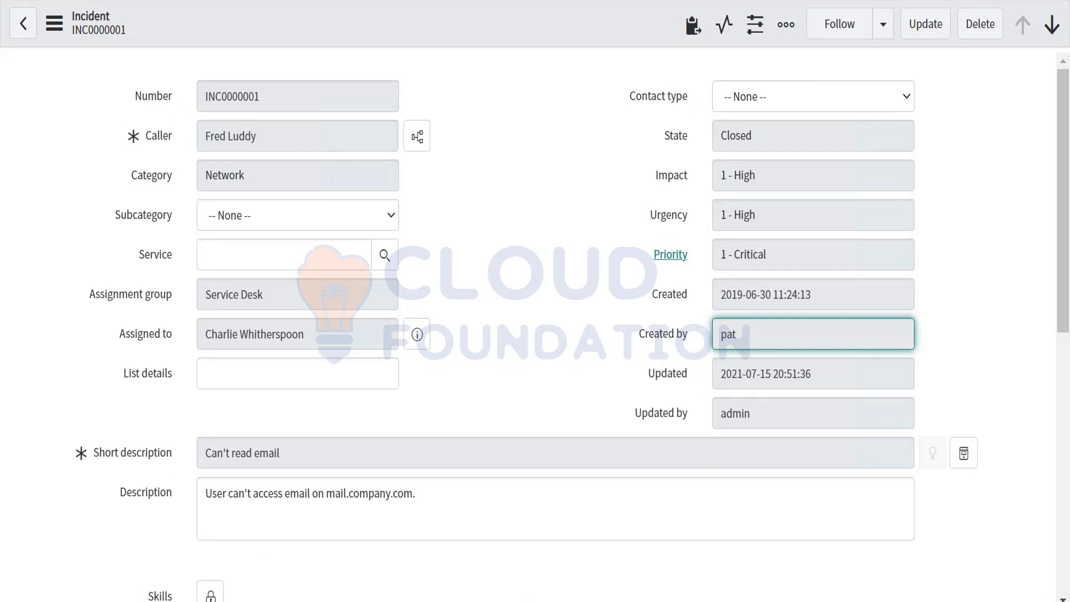
Open the Incident table's configuration from the incident form and start a new dictionary entry among its table columns
{"action": "left_click", "coordinate": [54, 24]}
{"action": "mouse_move", "coordinate": [110, 269]}
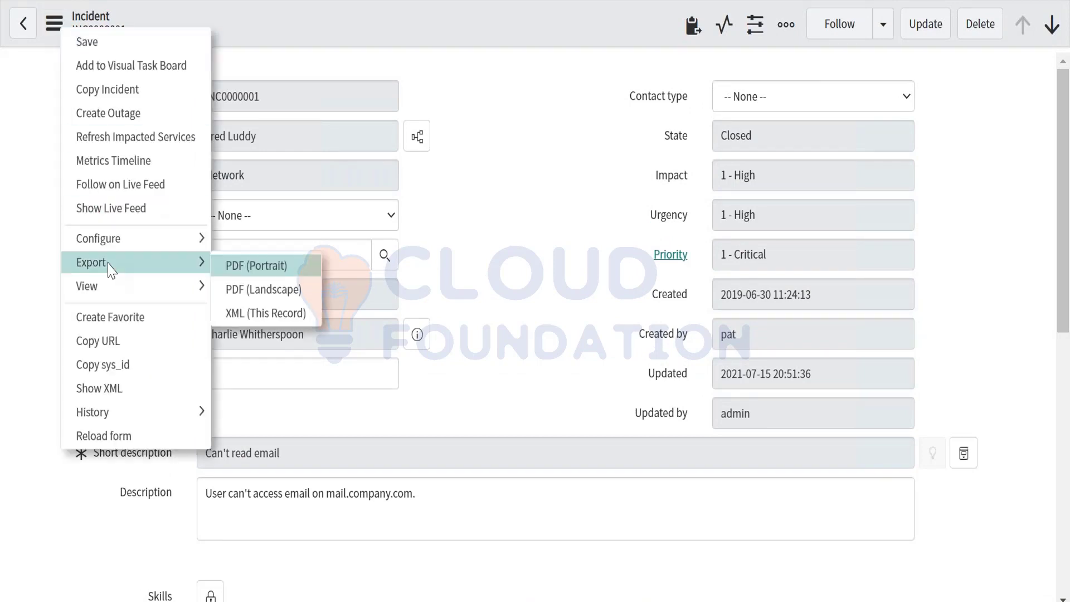
{"action": "mouse_move", "coordinate": [193, 237]}
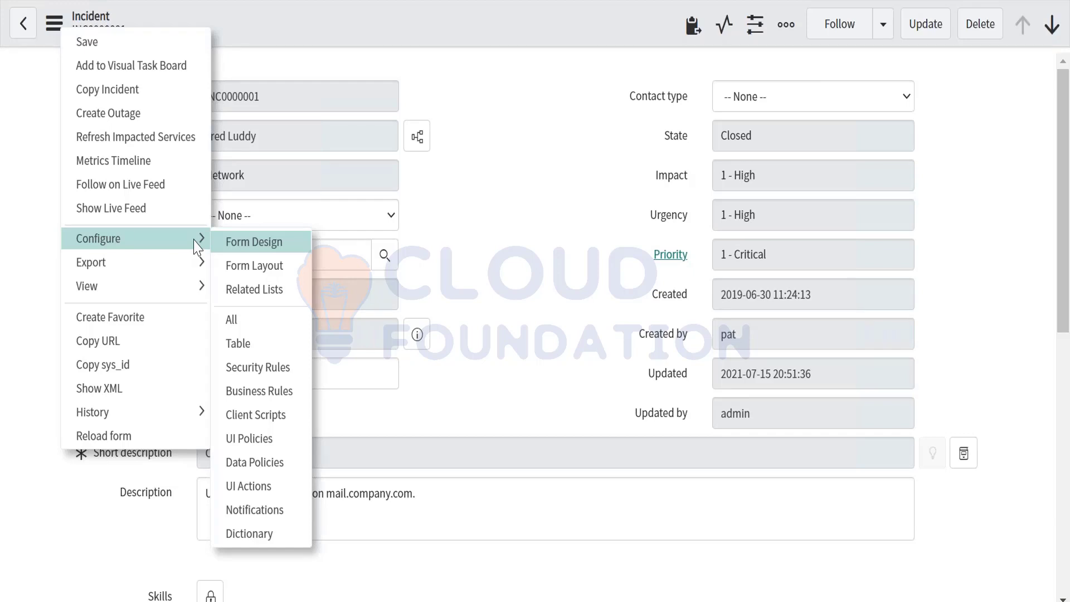
{"action": "left_click", "coordinate": [256, 346]}
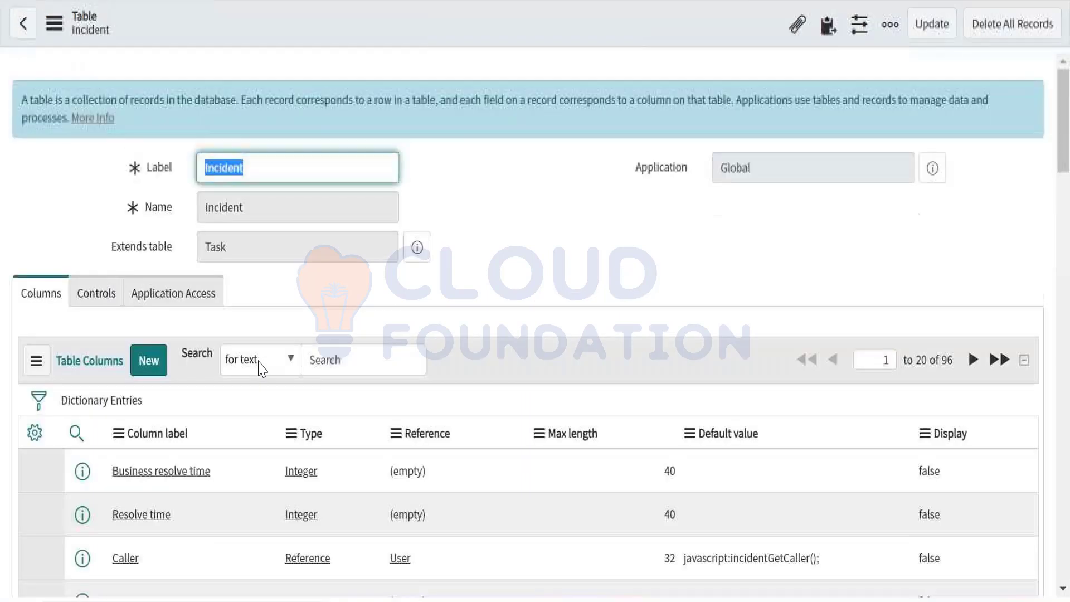
{"action": "scroll", "coordinate": [260, 366], "scroll_direction": "down", "scroll_amount": 1}
{"action": "scroll", "coordinate": [260, 366], "scroll_direction": "down", "scroll_amount": 2}
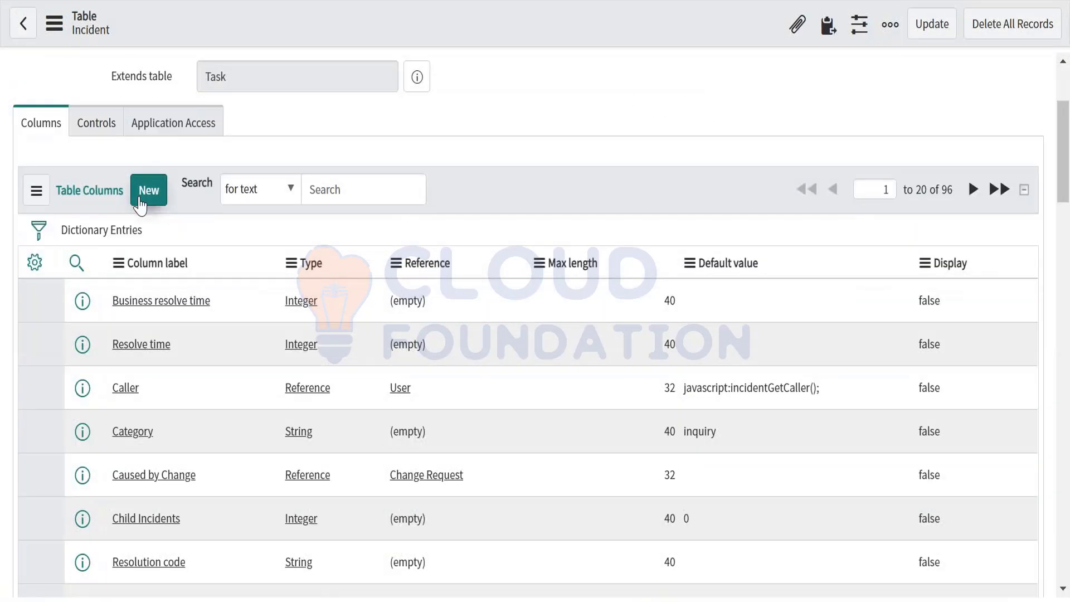
{"action": "left_click", "coordinate": [139, 199]}
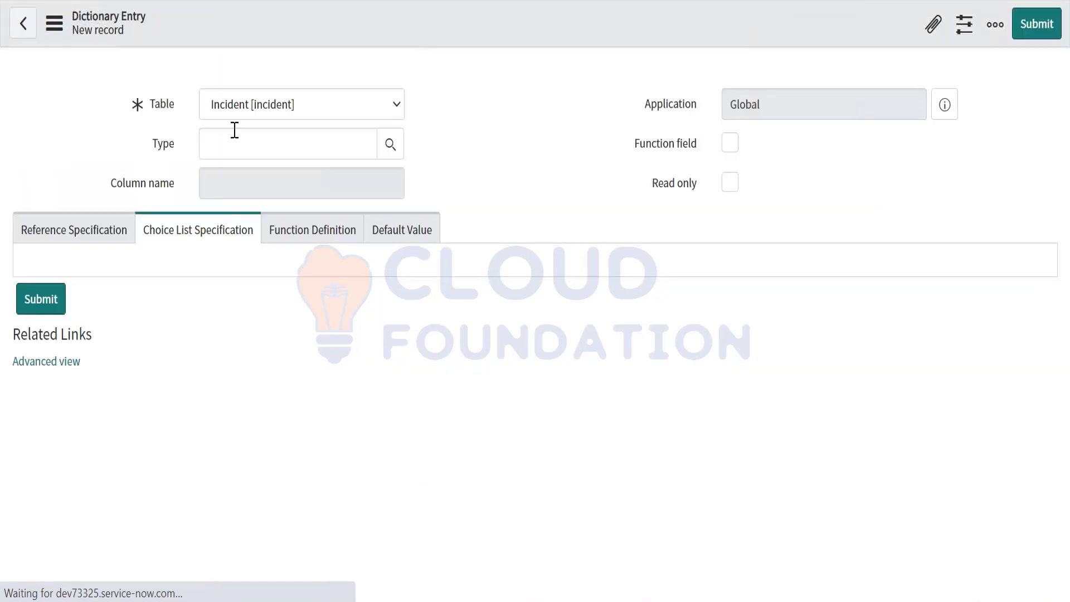
Set the new column's type to String and its column label to "Accessroies Details"
{"action": "left_click", "coordinate": [200, 213]}
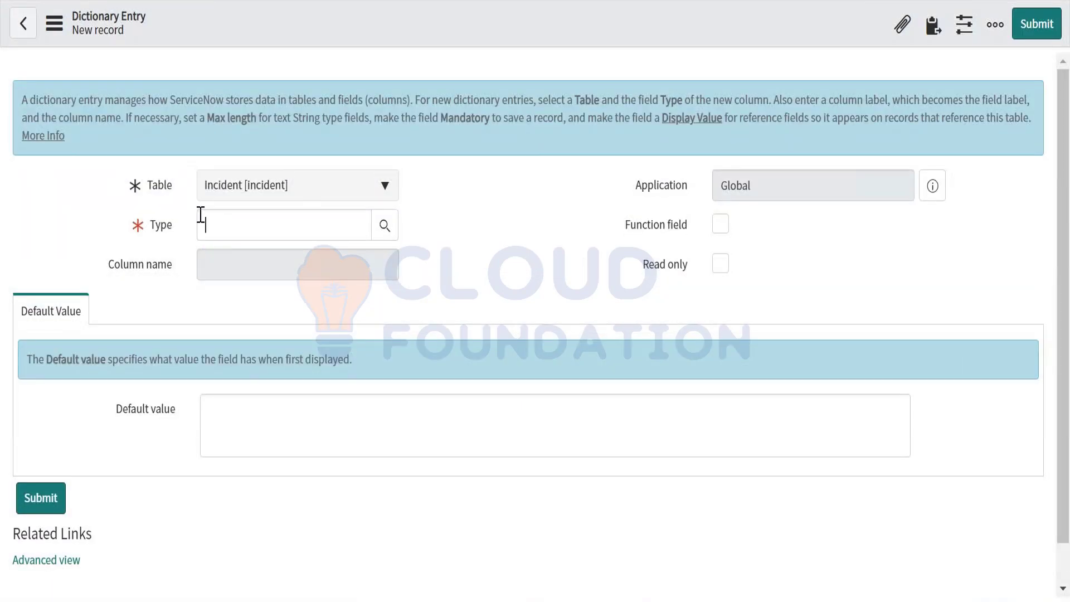
{"action": "type", "text": "String"}
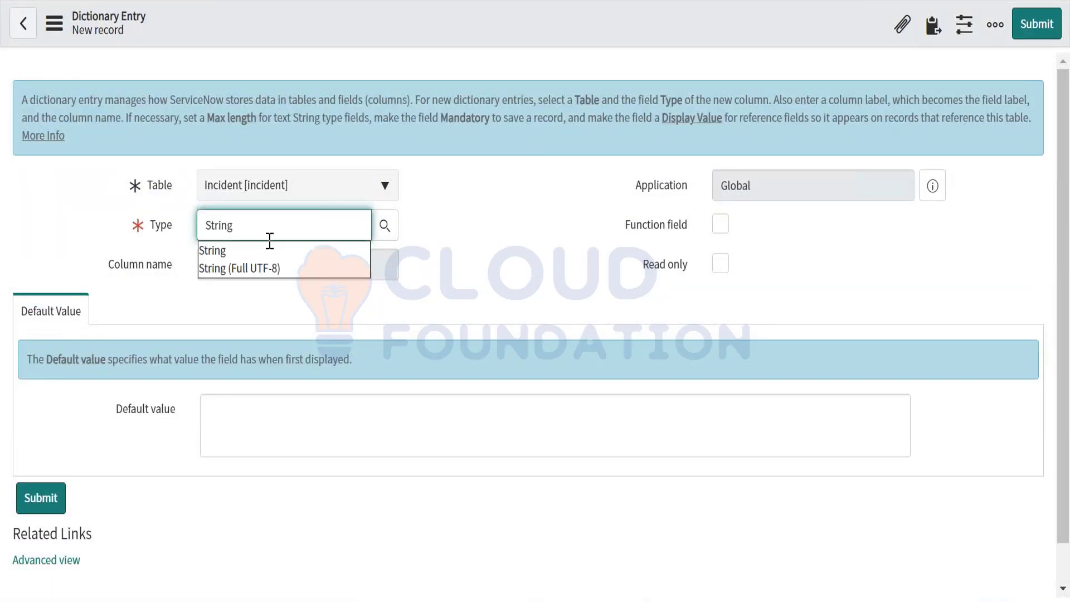
{"action": "left_click", "coordinate": [226, 251]}
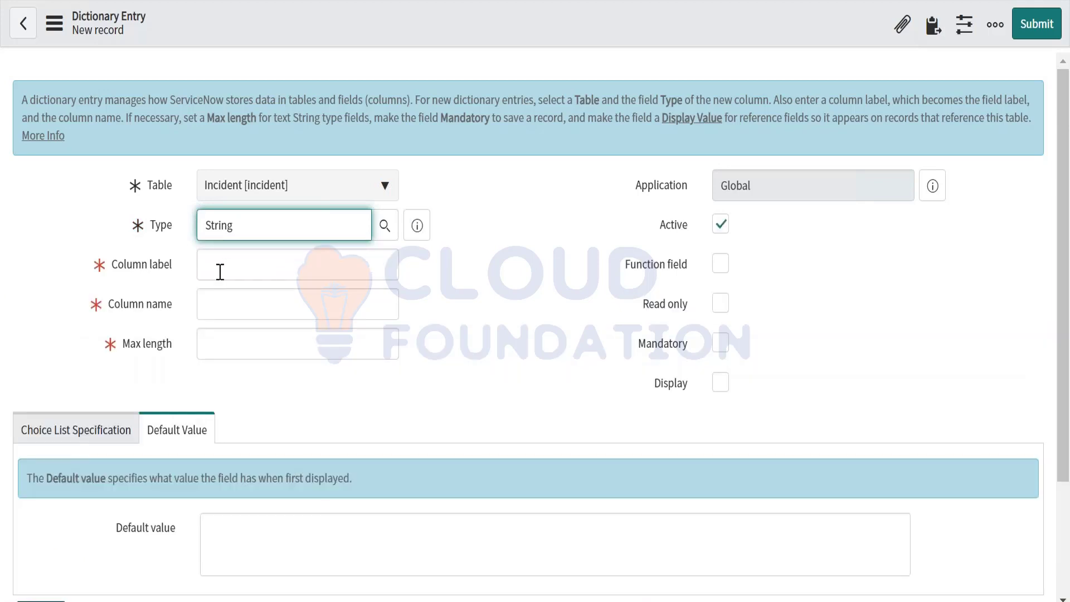
{"action": "left_click", "coordinate": [220, 270]}
{"action": "type", "text": "A"}
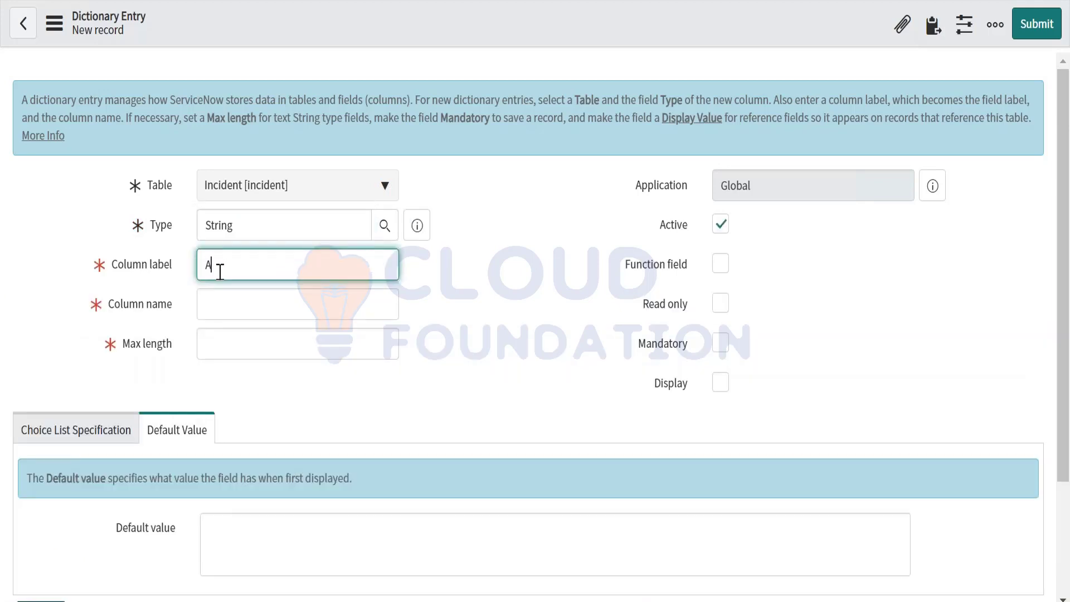
{"action": "type", "text": "ccessroies Details"}
{"action": "left_click", "coordinate": [488, 351]}
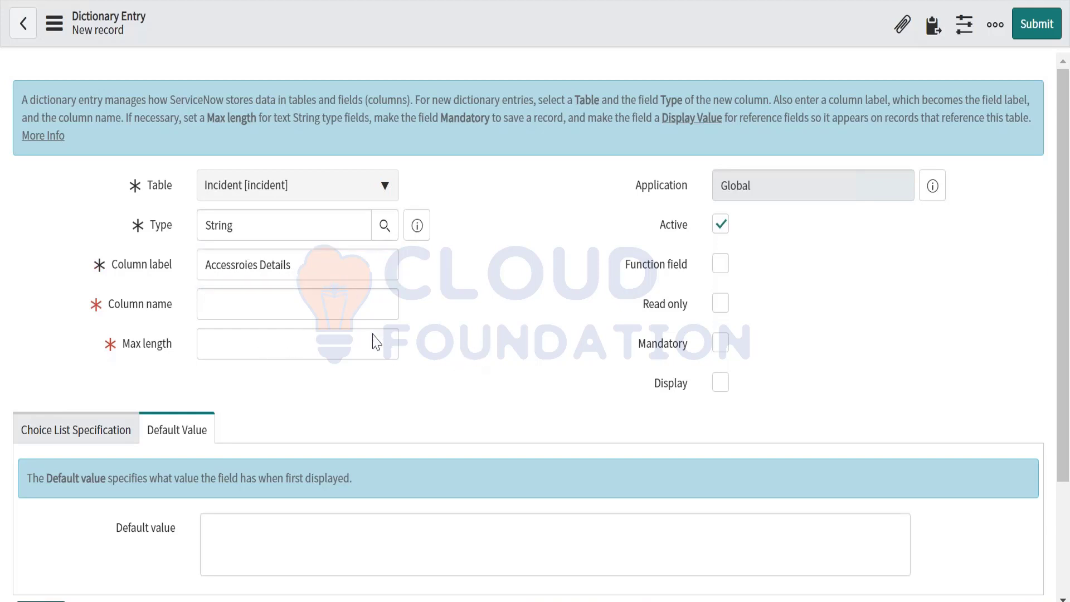
{"action": "left_click", "coordinate": [313, 346]}
{"action": "left_click", "coordinate": [489, 305]}
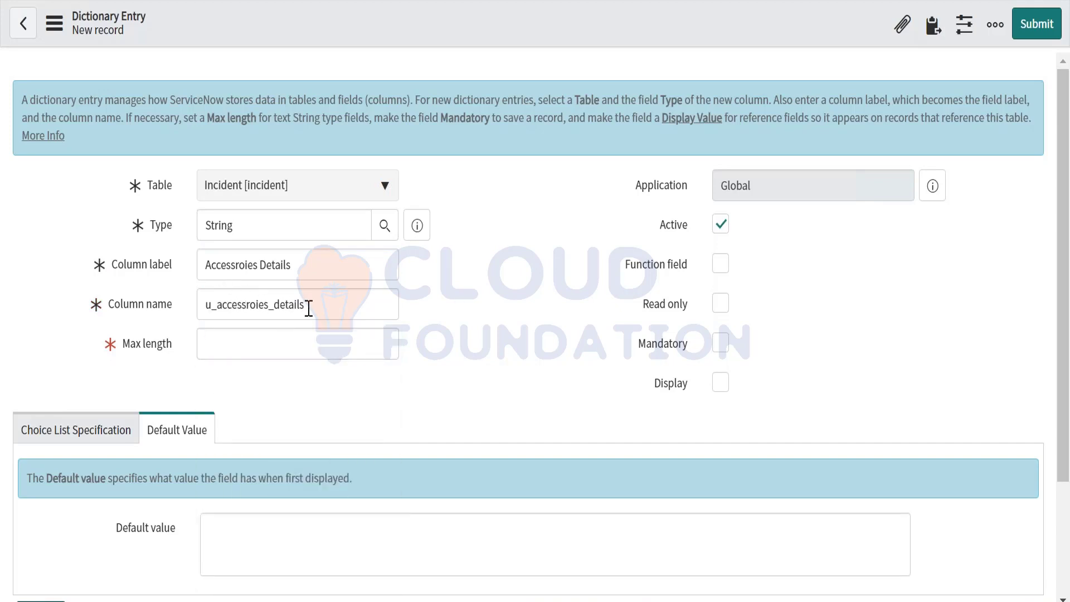
Change the column name to u_accessries_details and review its u_ prefix
{"action": "left_click", "coordinate": [257, 307]}
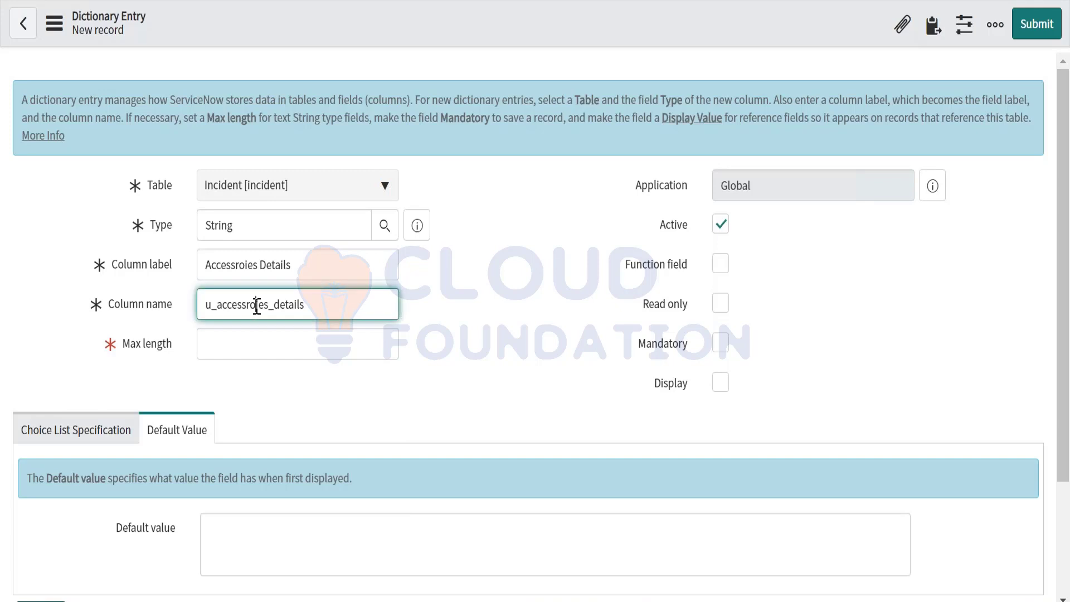
{"action": "key", "text": "BackSpace"}
{"action": "left_click_drag", "start_coordinate": [211, 308], "coordinate": [204, 308]}
{"action": "double_click", "coordinate": [210, 311]}
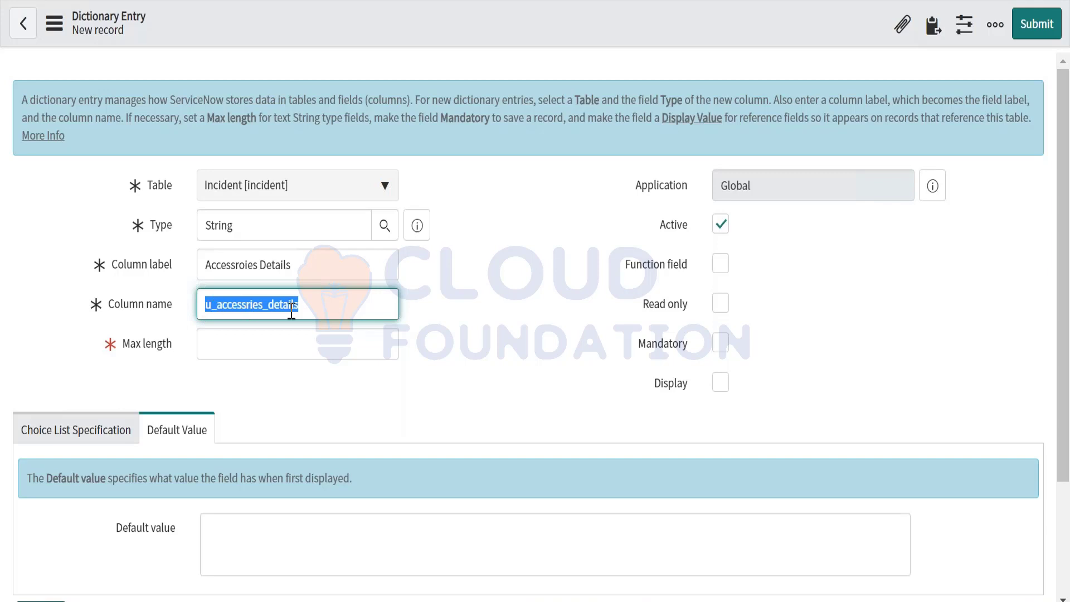
{"action": "left_click", "coordinate": [330, 304]}
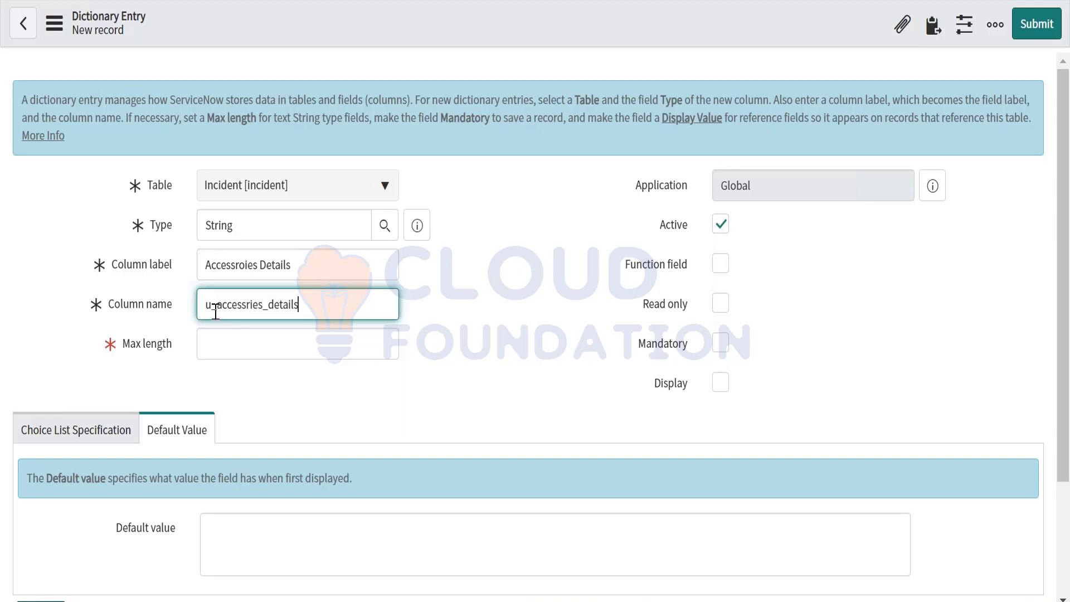
{"action": "left_click_drag", "start_coordinate": [215, 312], "coordinate": [205, 312]}
{"action": "double_click", "coordinate": [210, 310]}
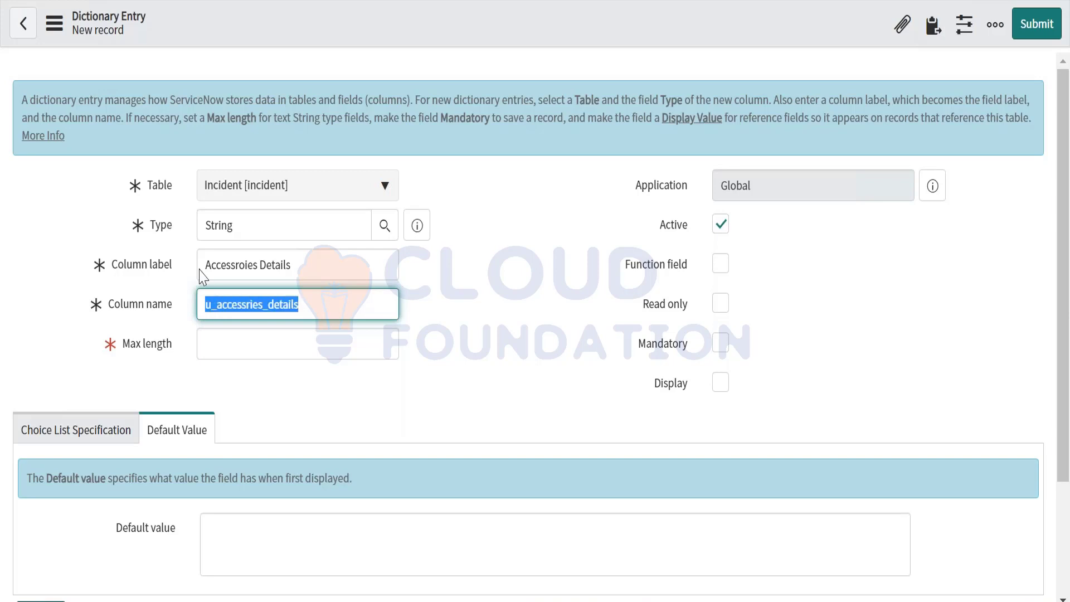
Compare the new entry's column label with its column name by highlighting each value
{"action": "left_click_drag", "start_coordinate": [312, 262], "coordinate": [201, 270]}
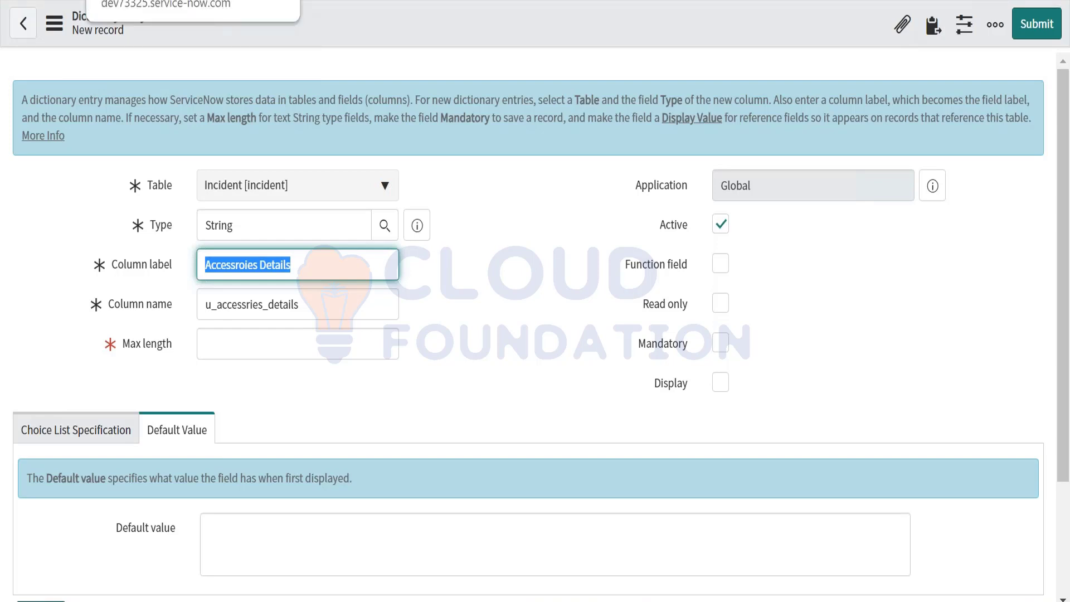
{"action": "left_click", "coordinate": [300, 275]}
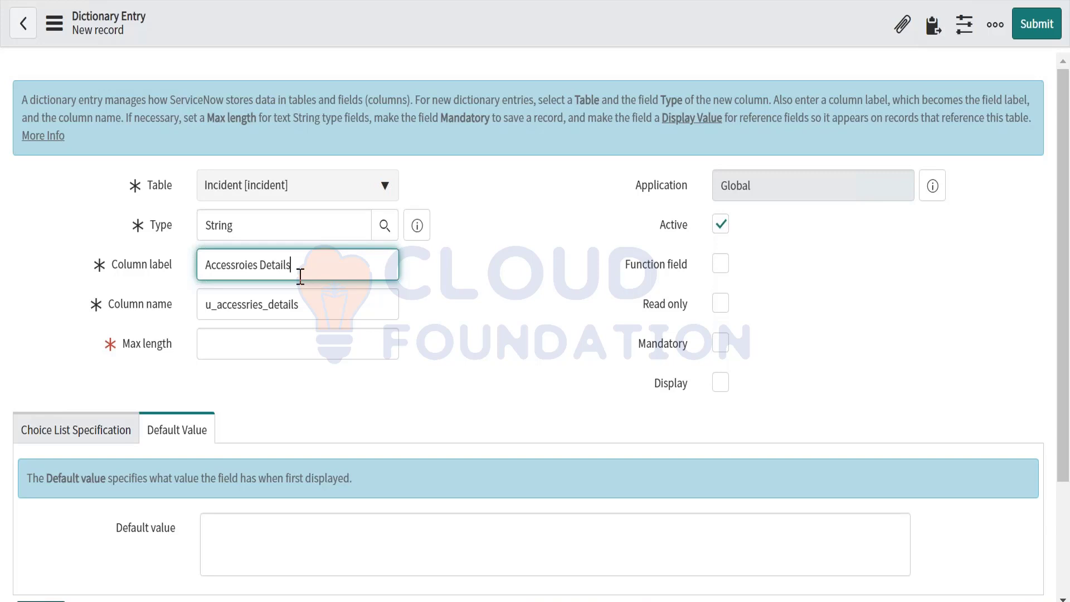
{"action": "left_click_drag", "start_coordinate": [299, 275], "coordinate": [327, 276]}
{"action": "double_click", "coordinate": [200, 267]}
{"action": "key", "text": "Tab"}
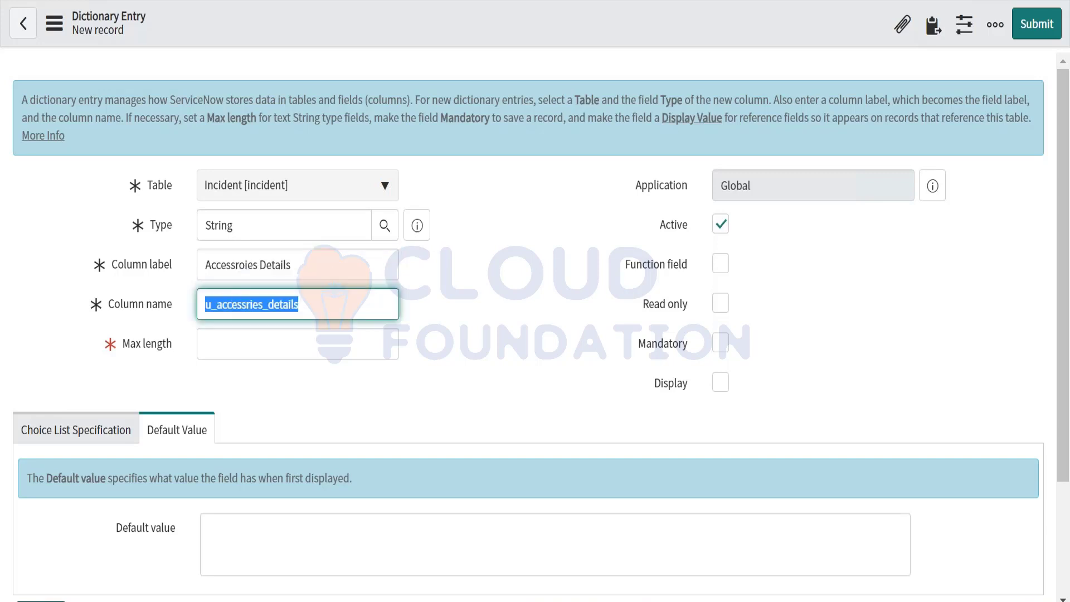
{"action": "left_click_drag", "start_coordinate": [200, 252], "coordinate": [320, 262]}
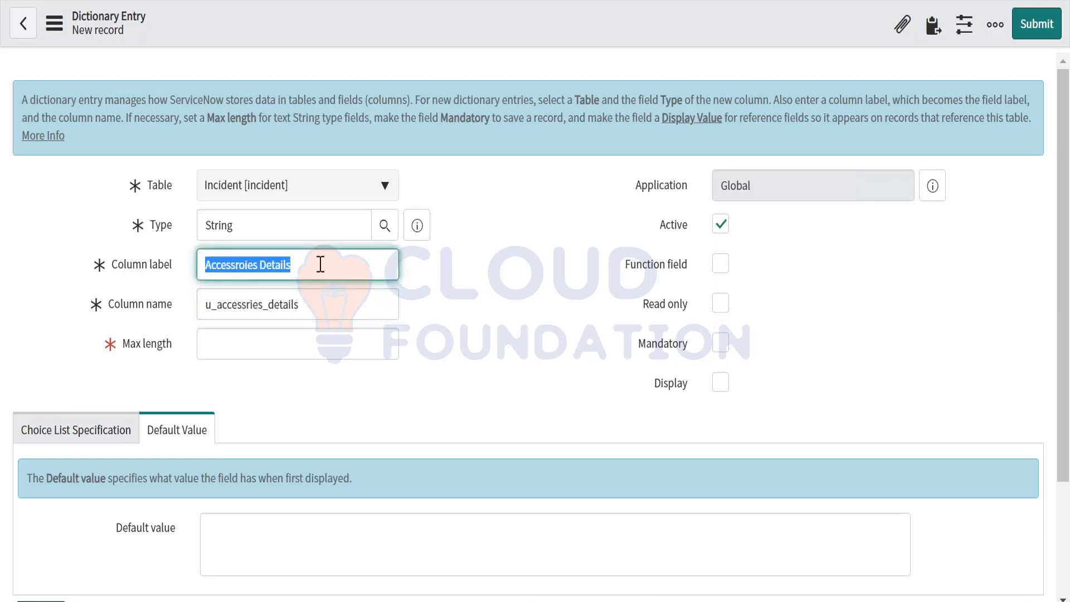
Examine the column name u_accessries_details and its u_ prefix in the new dictionary entry
{"action": "double_click", "coordinate": [312, 306]}
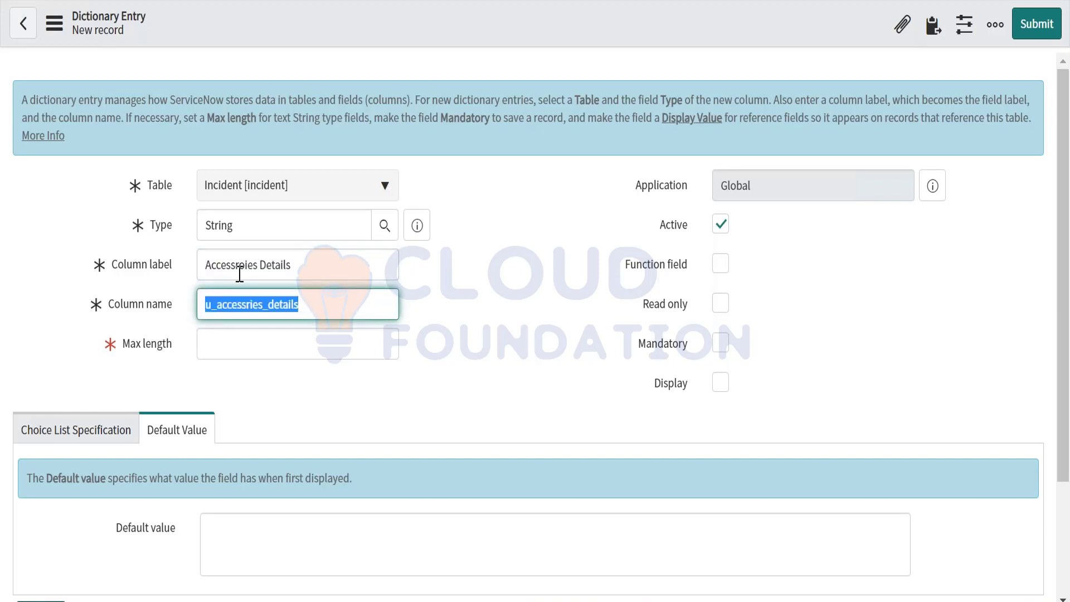
{"action": "left_click", "coordinate": [215, 307]}
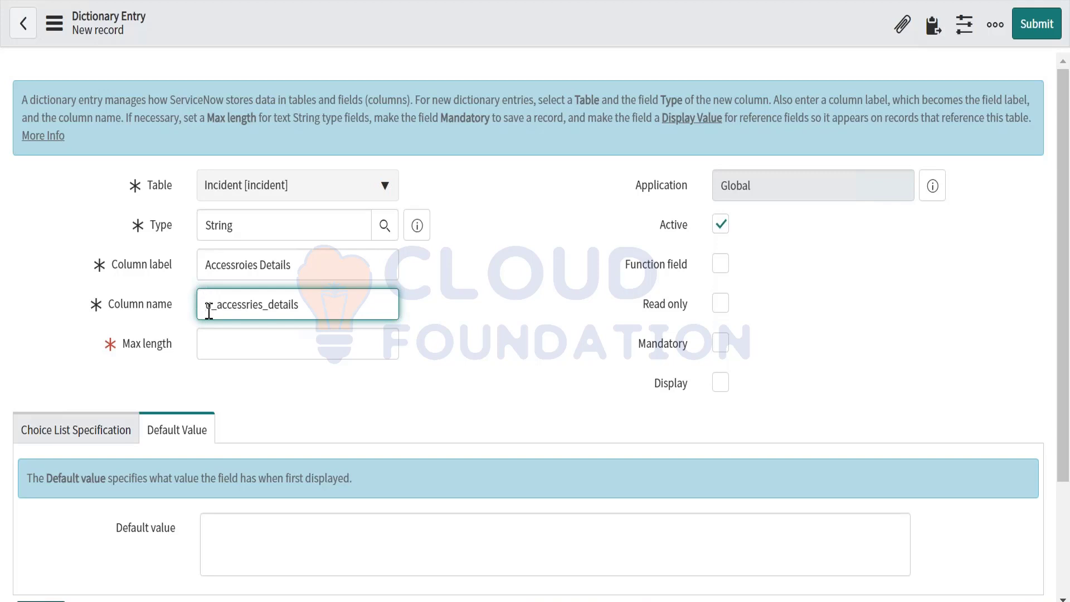
{"action": "double_click", "coordinate": [208, 310]}
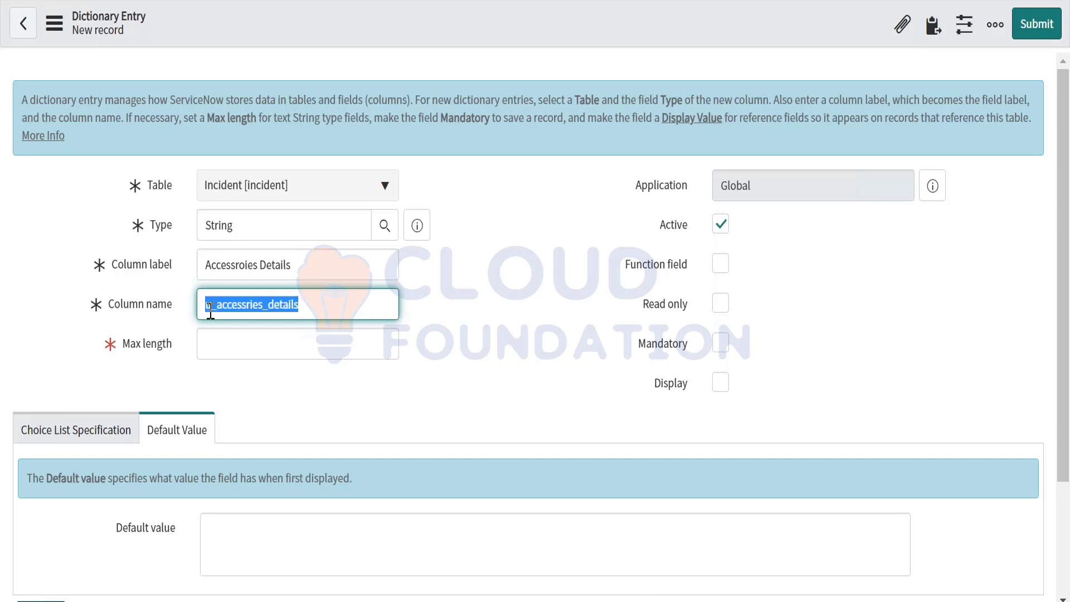
{"action": "left_click", "coordinate": [317, 310]}
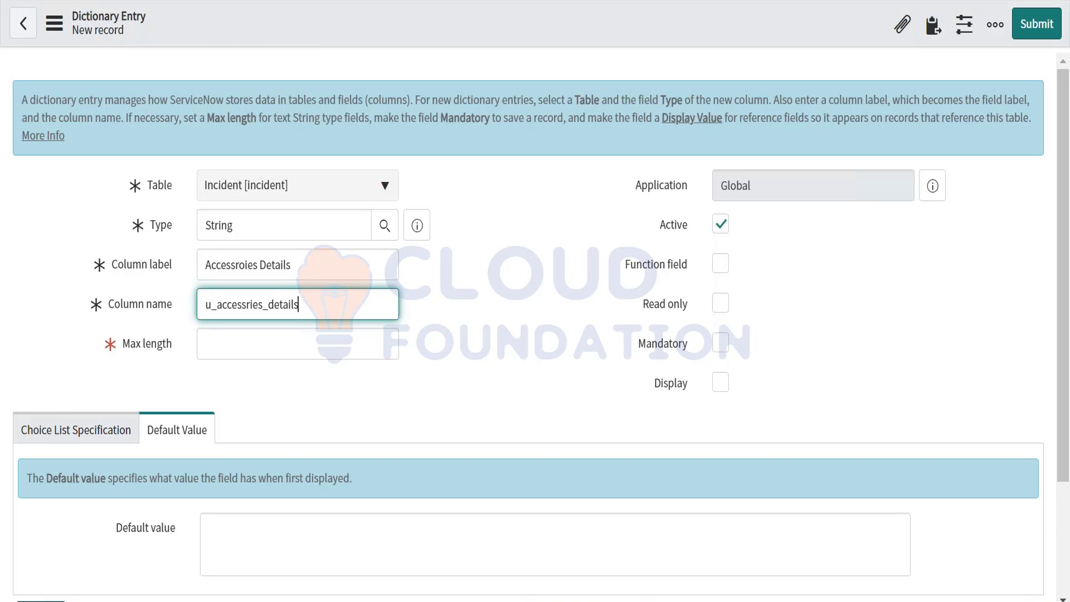
Correct the spelling of the new column's label to "Accessories Details"
{"action": "double_click", "coordinate": [312, 272]}
{"action": "left_click", "coordinate": [242, 268]}
{"action": "key", "text": "BackSpace"}
{"action": "key", "text": "BackSpace"}
{"action": "type", "text": "or"}
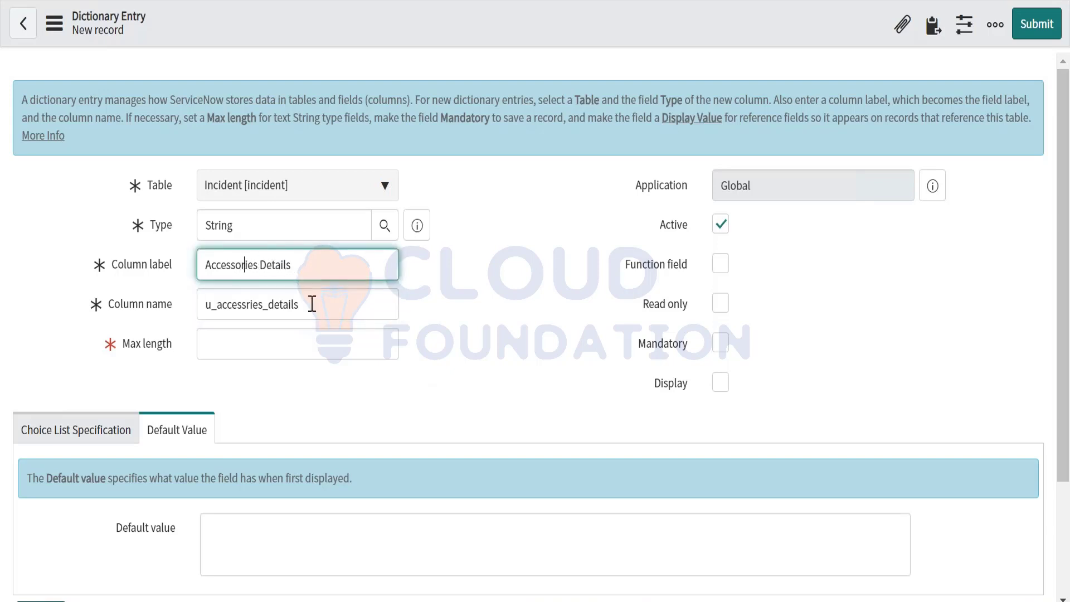
Save the new dictionary entry with a max length of 40 and the column name corrected to u_accessories_details
{"action": "left_click_drag", "start_coordinate": [306, 306], "coordinate": [164, 319]}
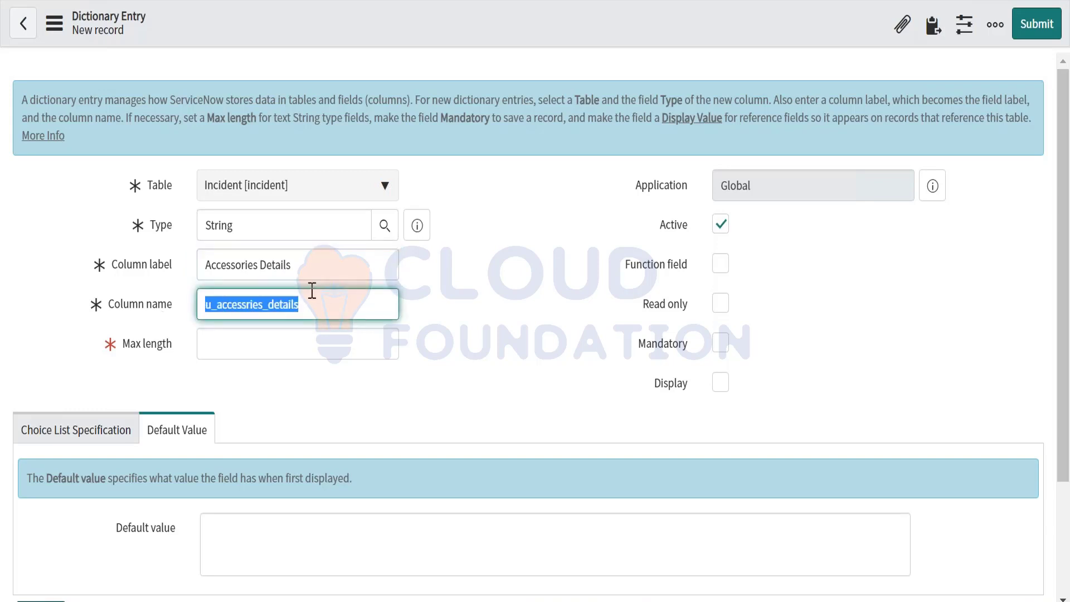
{"action": "left_click", "coordinate": [321, 334]}
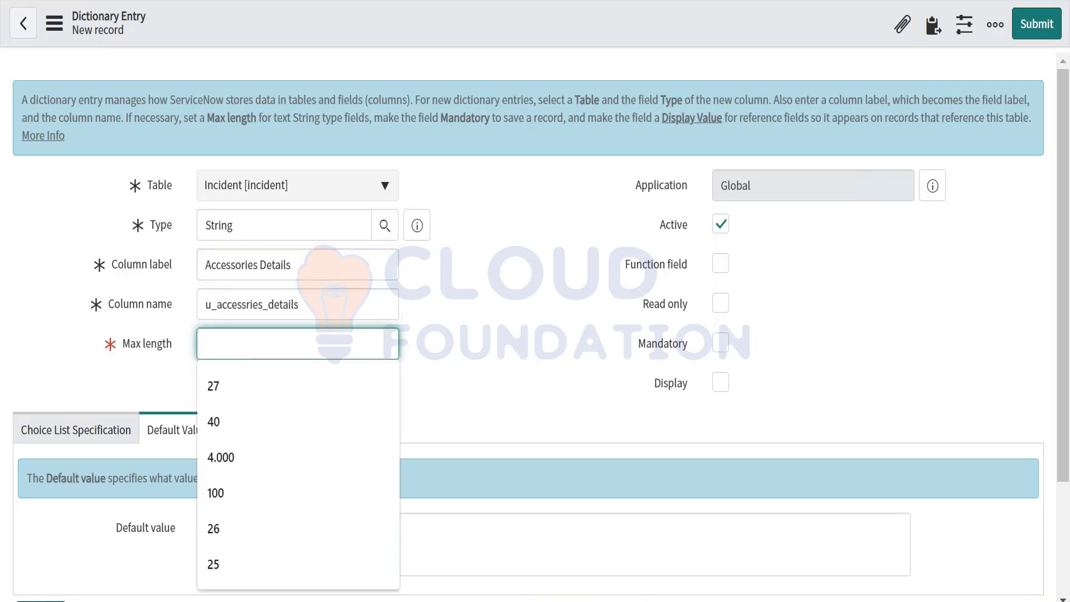
{"action": "type", "text": "40"}
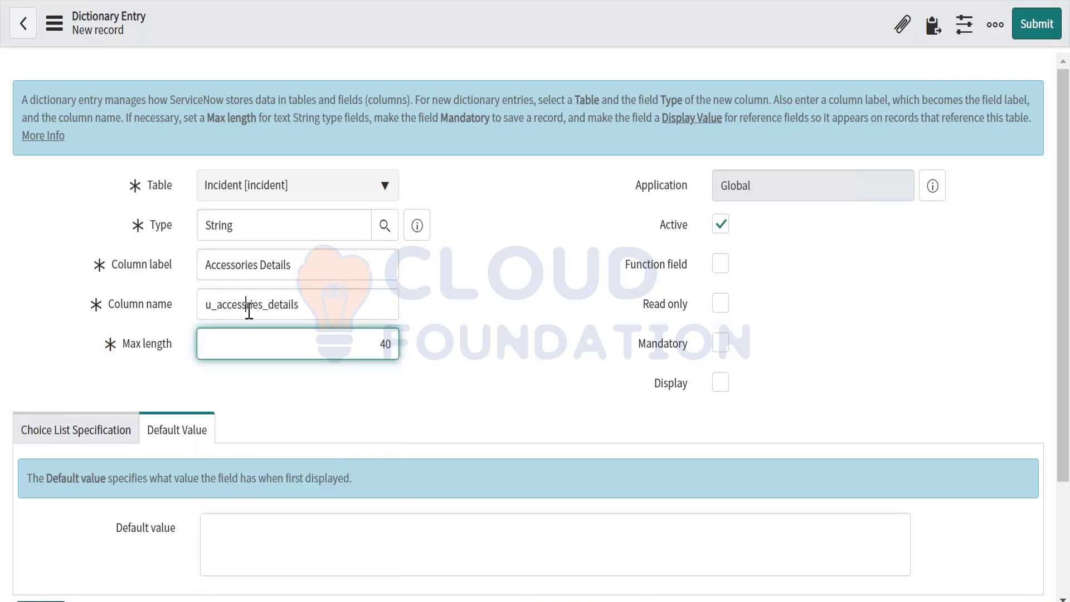
{"action": "left_click", "coordinate": [248, 310]}
{"action": "type", "text": "o"}
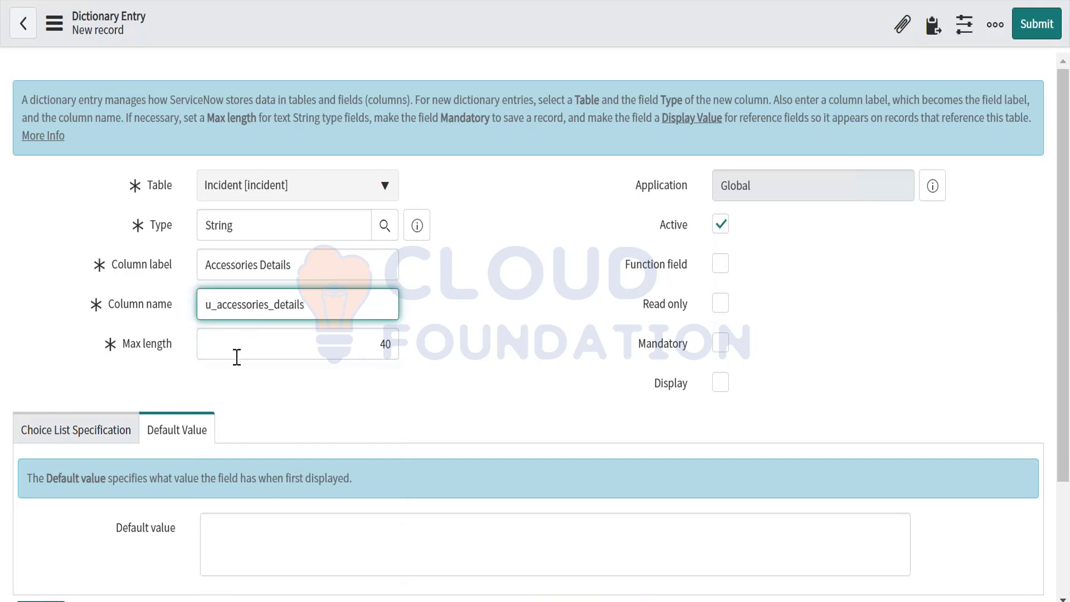
{"action": "right_click", "coordinate": [435, 41]}
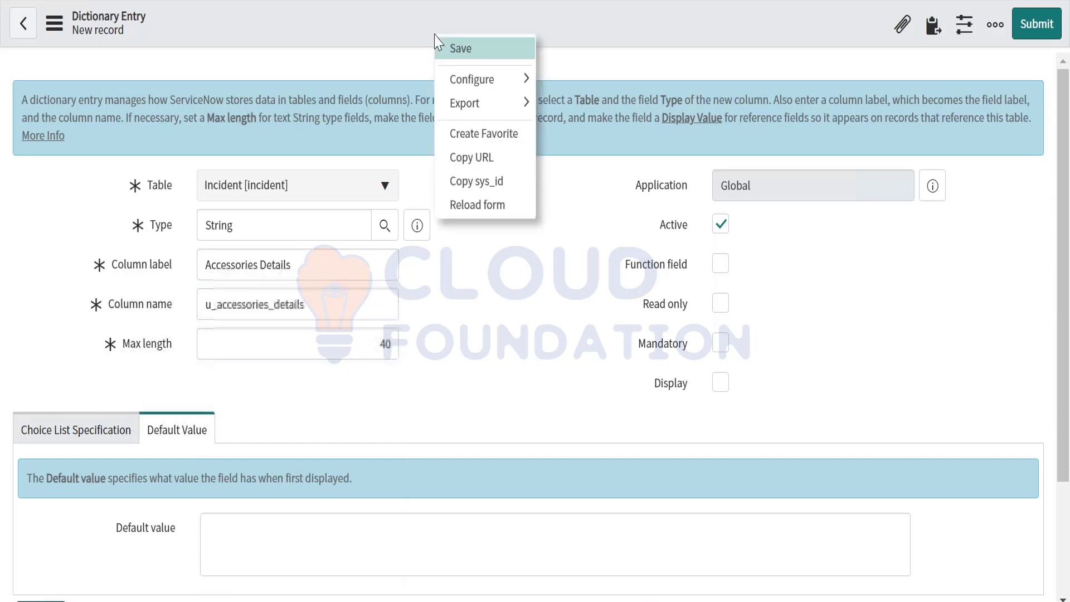
{"action": "left_click", "coordinate": [466, 50]}
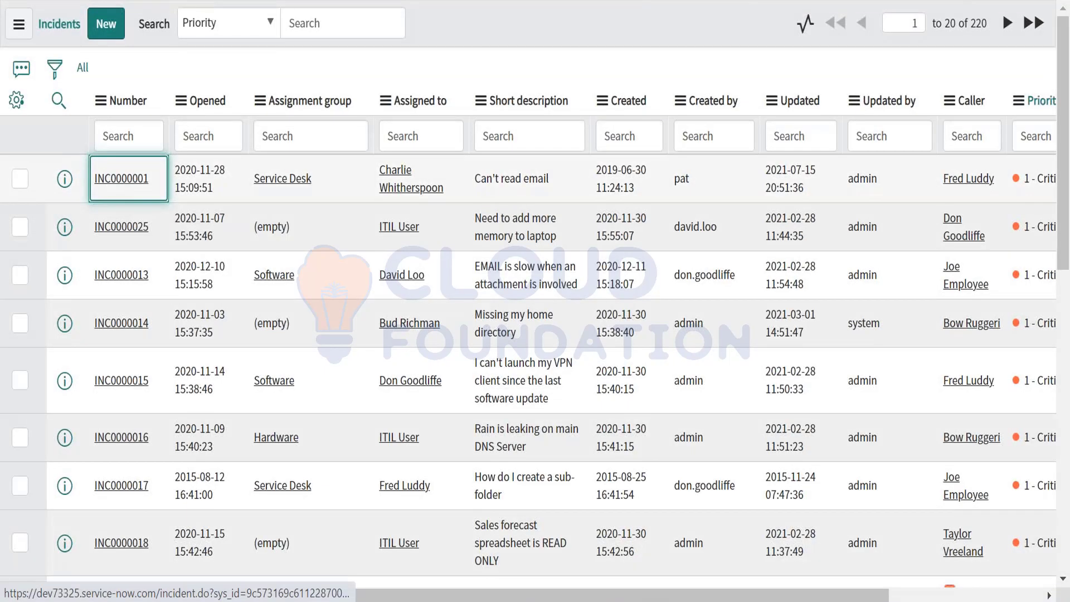
Open incident INC0000001 and locate the new Accessories Details field on its form
{"action": "left_click", "coordinate": [120, 178]}
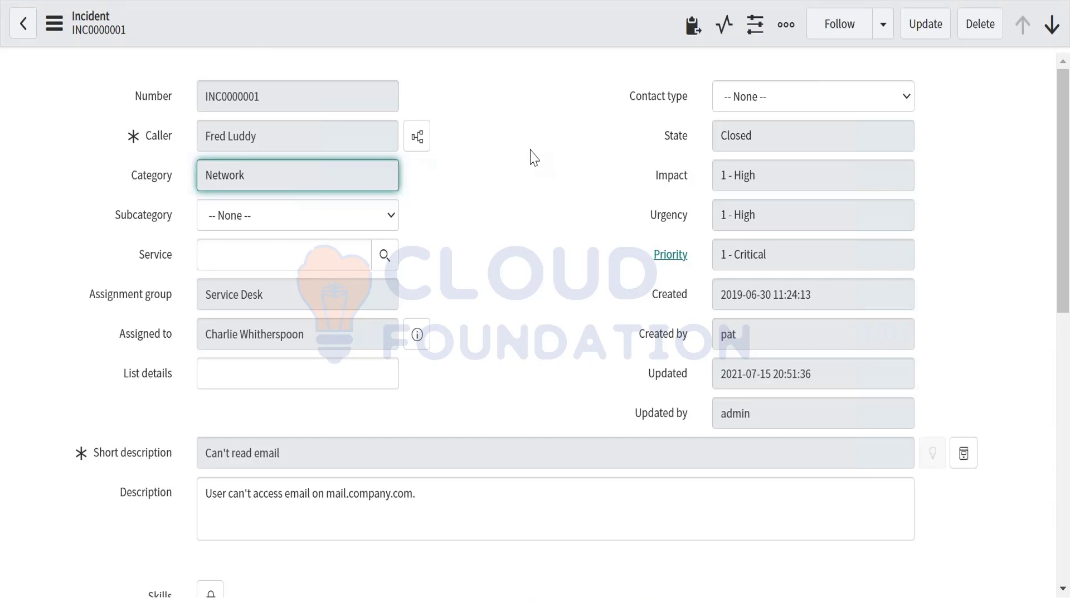
{"action": "scroll", "coordinate": [532, 158], "scroll_direction": "down", "scroll_amount": 9}
{"action": "scroll", "coordinate": [83, 258], "scroll_direction": "up", "scroll_amount": 1}
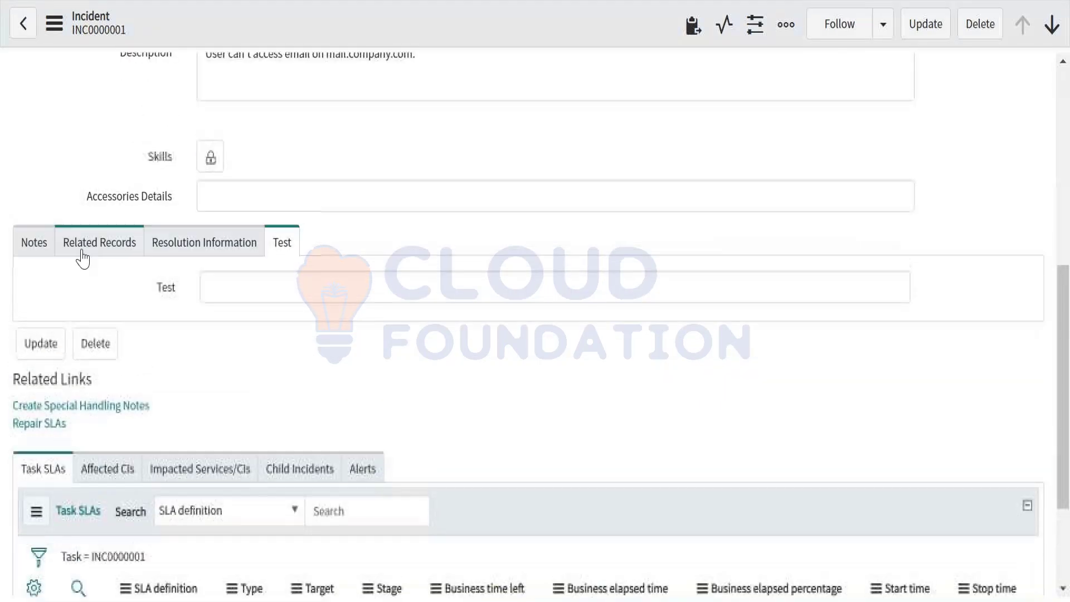
{"action": "left_click", "coordinate": [235, 196]}
{"action": "scroll", "coordinate": [235, 195], "scroll_direction": "up", "scroll_amount": 5}
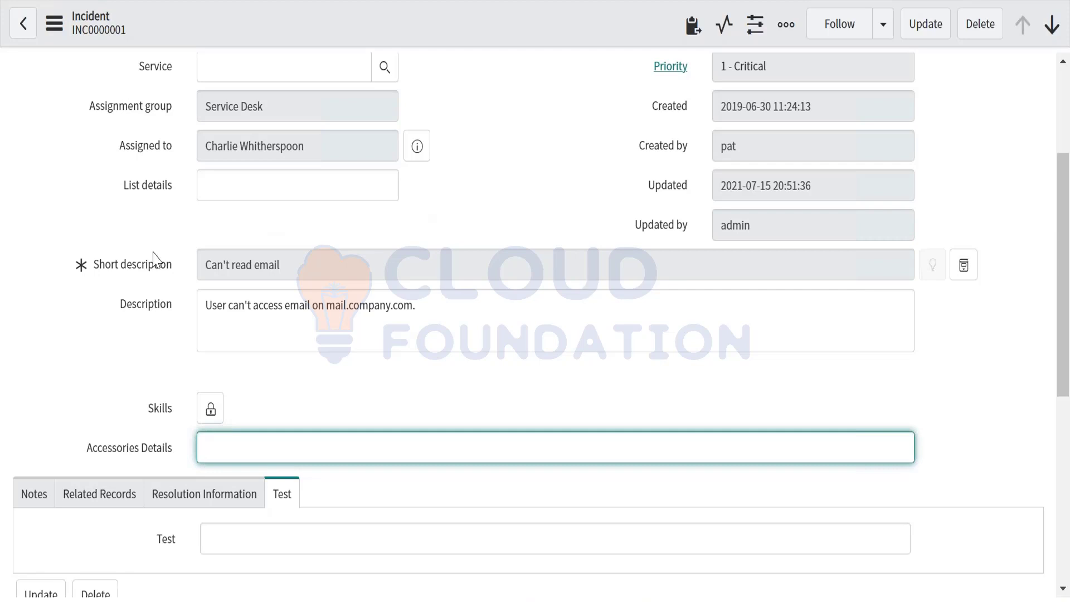
{"action": "scroll", "coordinate": [156, 451], "scroll_direction": "down", "scroll_amount": 3}
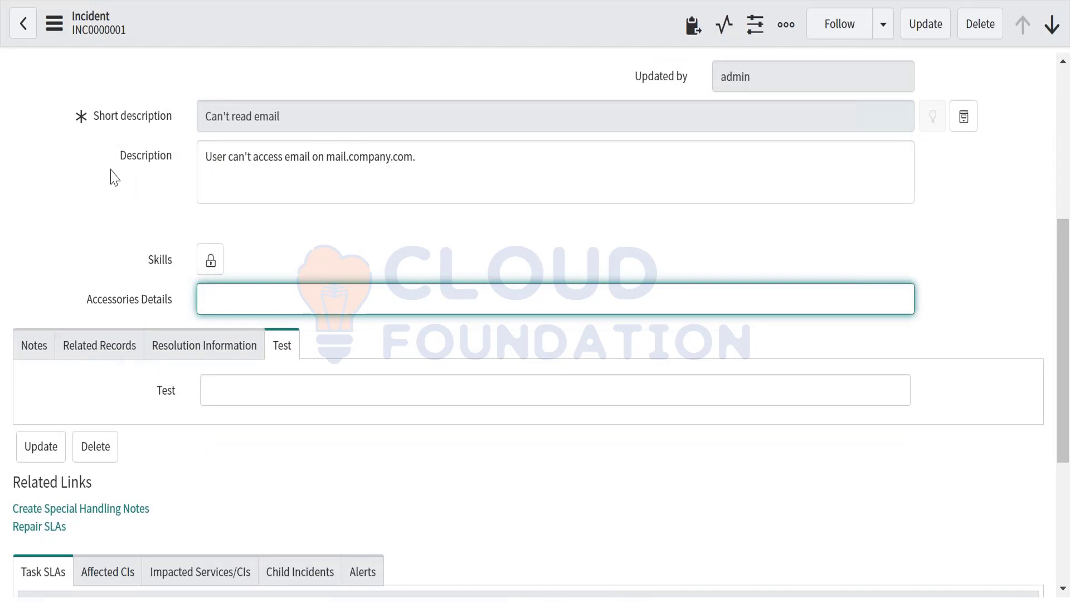
Show the Related Records section and check the Accessories Details field's technical name, dismissing the value prompt without an entry
{"action": "left_click", "coordinate": [103, 361]}
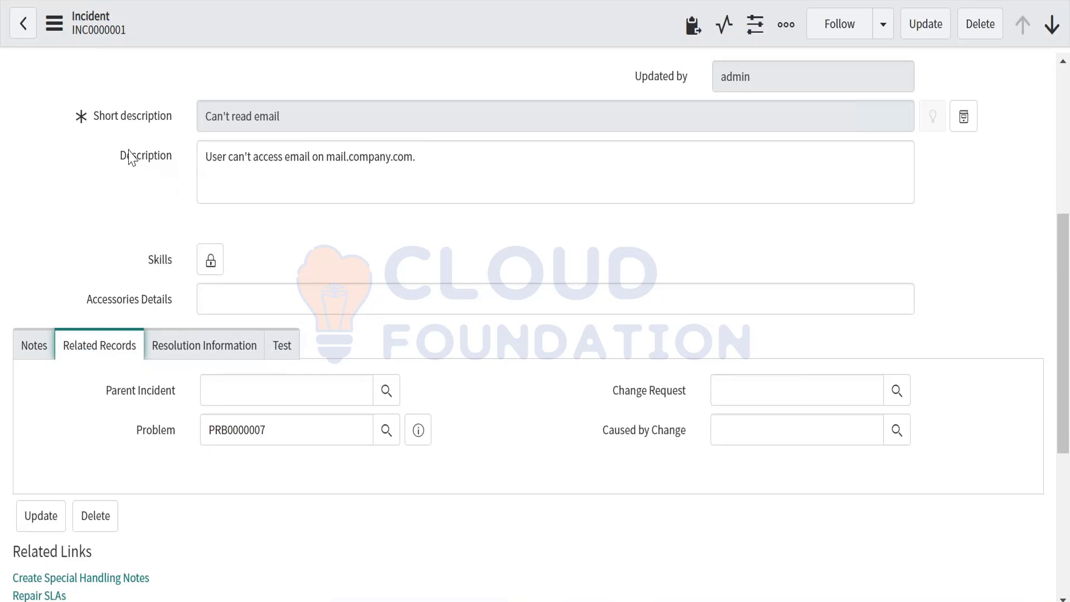
{"action": "left_click_drag", "start_coordinate": [132, 156], "coordinate": [79, 124]}
{"action": "left_click", "coordinate": [79, 124]}
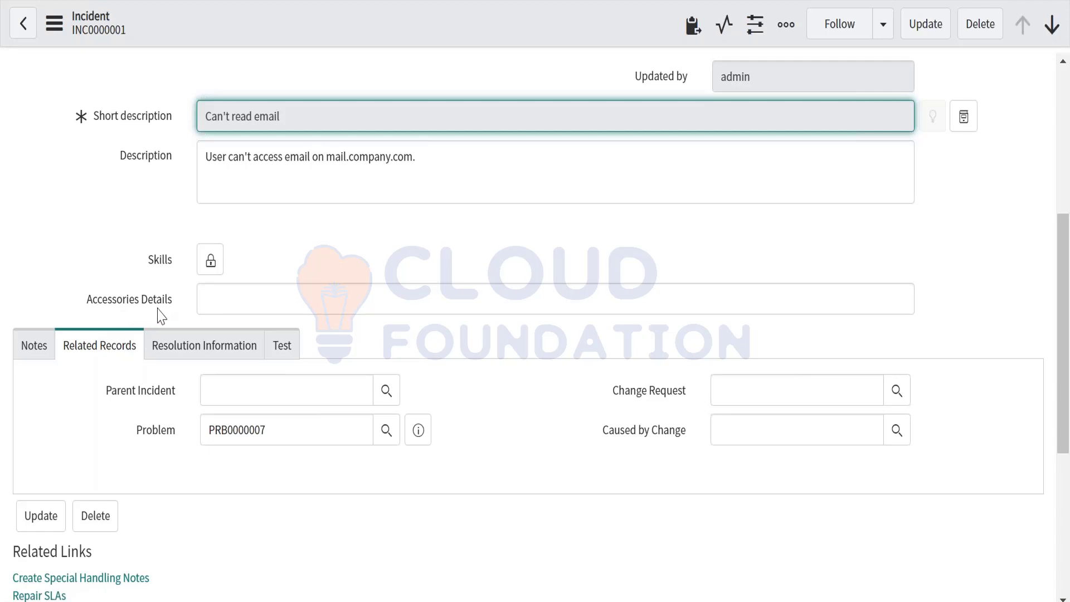
{"action": "left_click", "coordinate": [209, 301]}
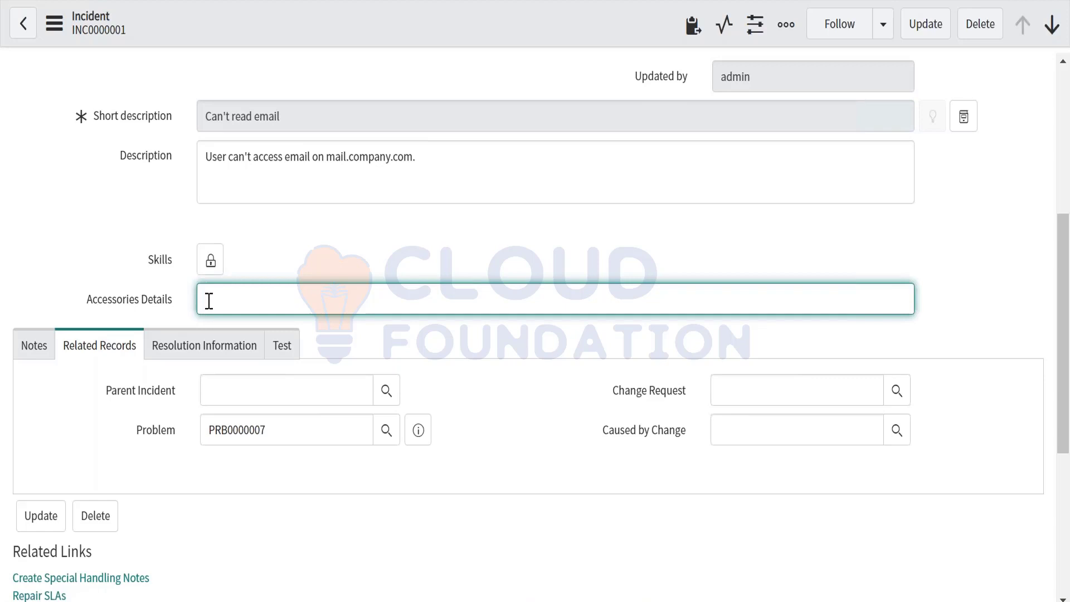
{"action": "double_click", "coordinate": [154, 300]}
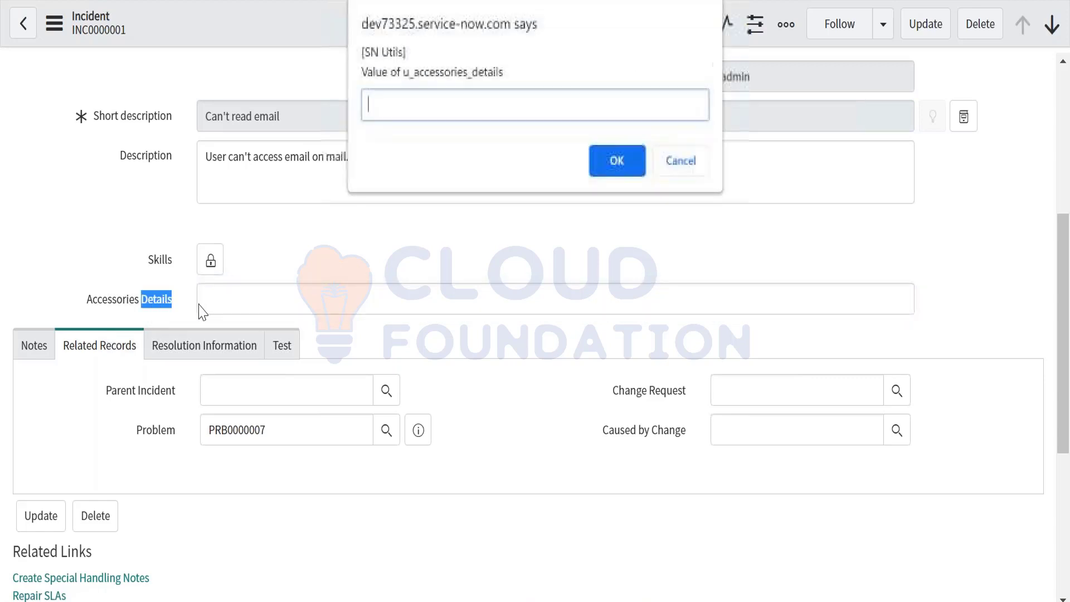
{"action": "left_click", "coordinate": [687, 164]}
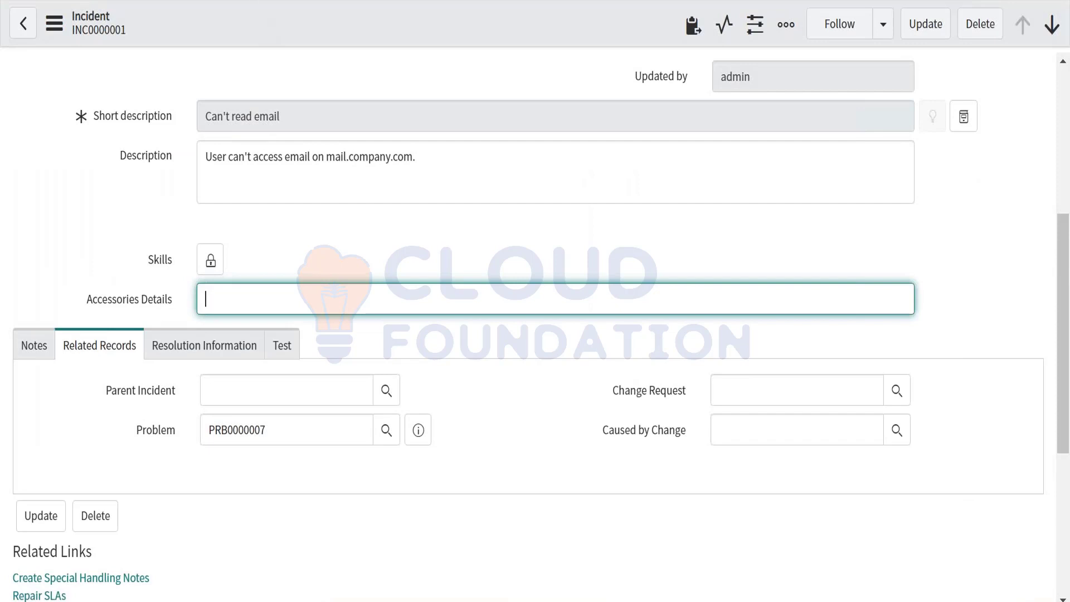
Open the Form Design configuration from the incident form and return to the incident record
{"action": "left_click", "coordinate": [54, 26]}
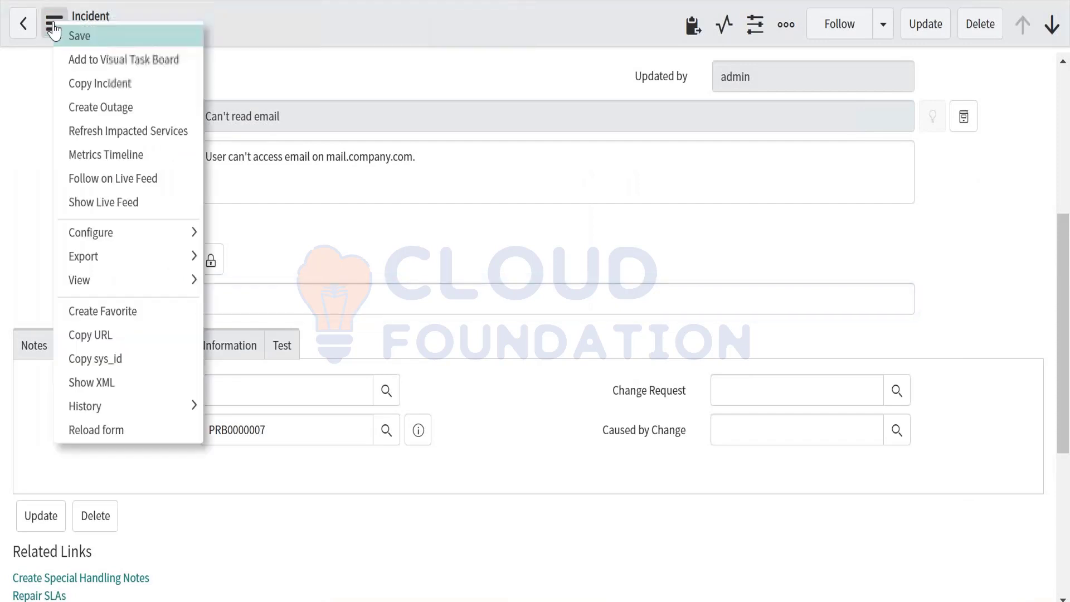
{"action": "mouse_move", "coordinate": [157, 232]}
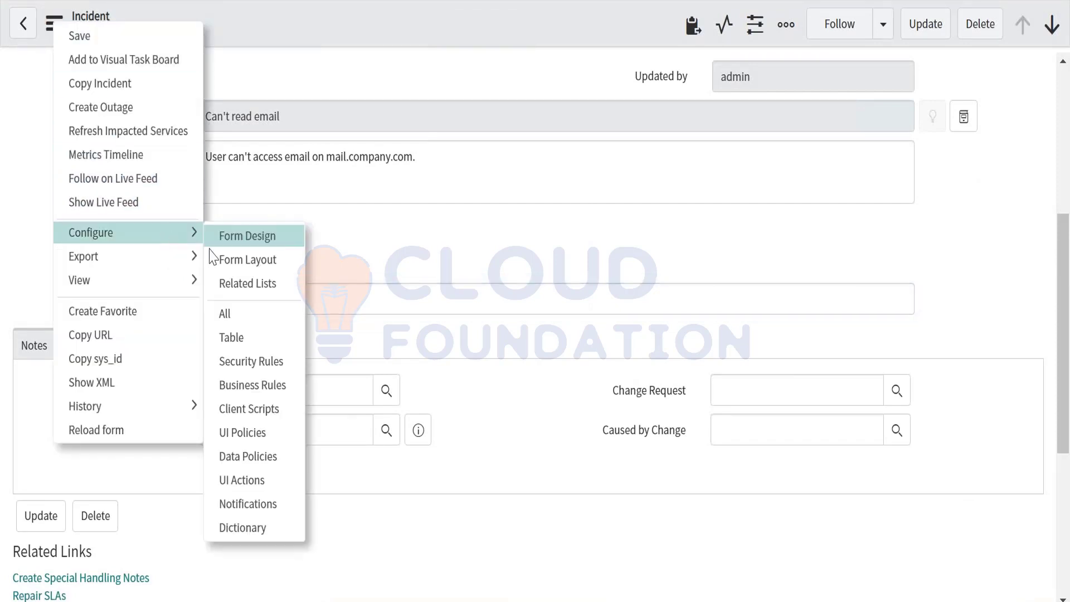
{"action": "left_click", "coordinate": [240, 236]}
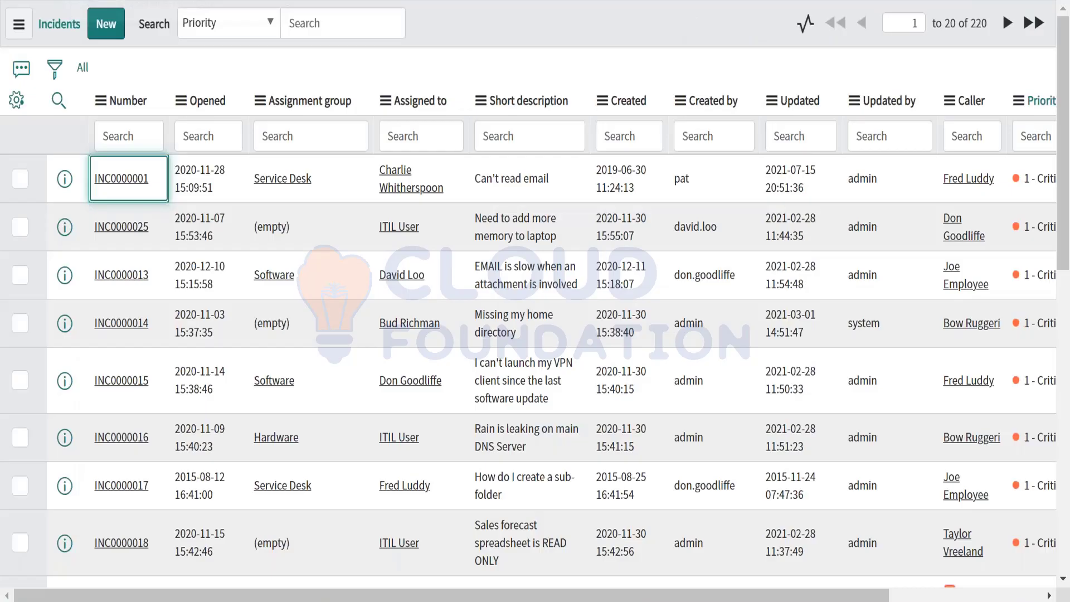
{"action": "left_click", "coordinate": [122, 1]}
{"action": "left_click", "coordinate": [278, 1]}
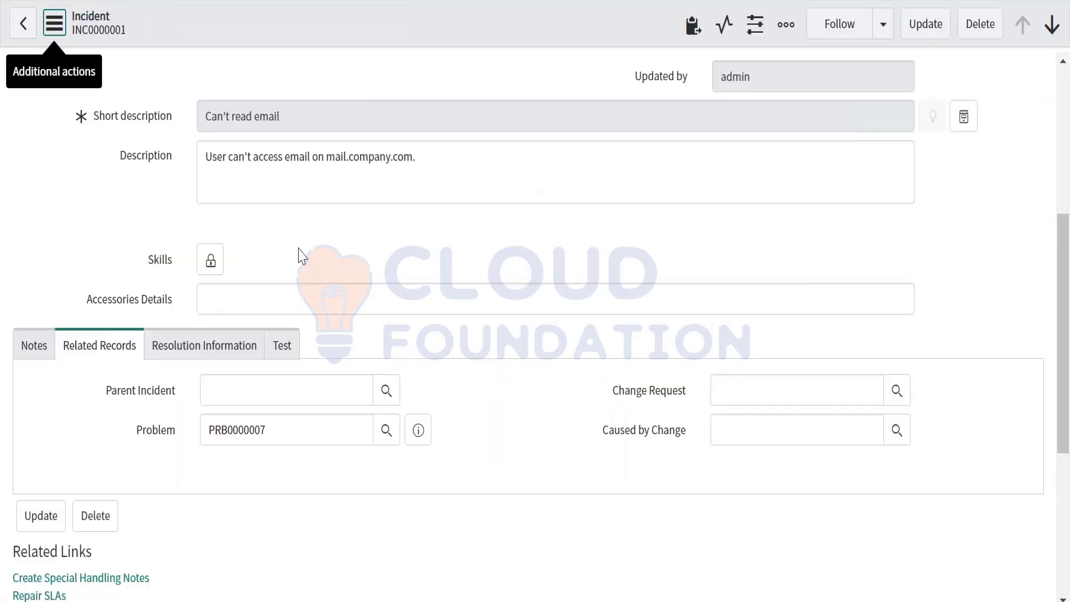
Review the incident's related lists: Task SLAs, Affected CIs, Impacted Services/CIs, Child Incidents and Alerts
{"action": "scroll", "coordinate": [300, 255], "scroll_direction": "down", "scroll_amount": 5}
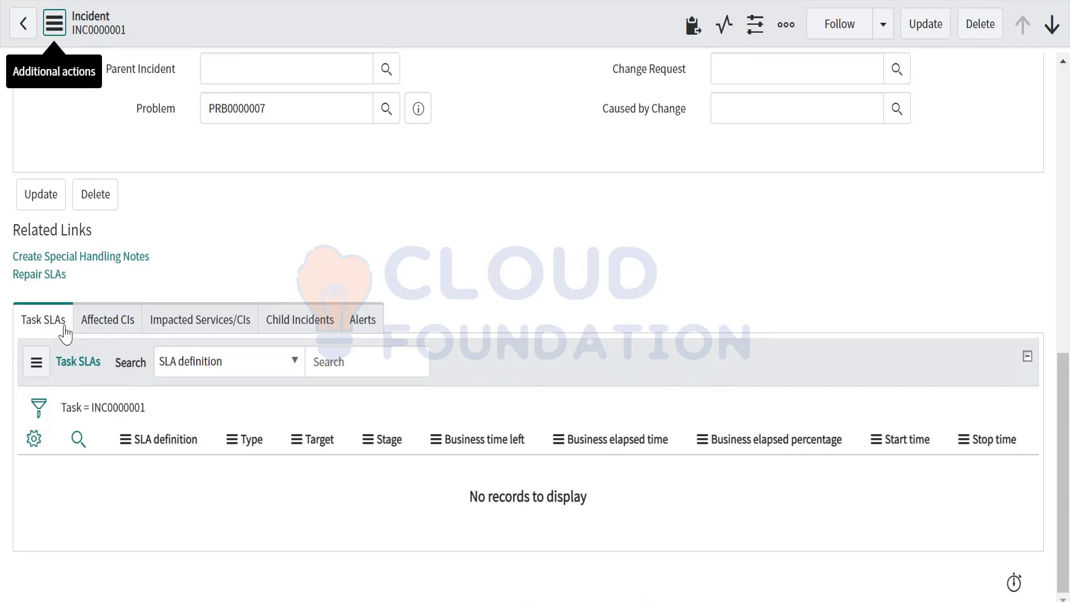
{"action": "left_click", "coordinate": [299, 324]}
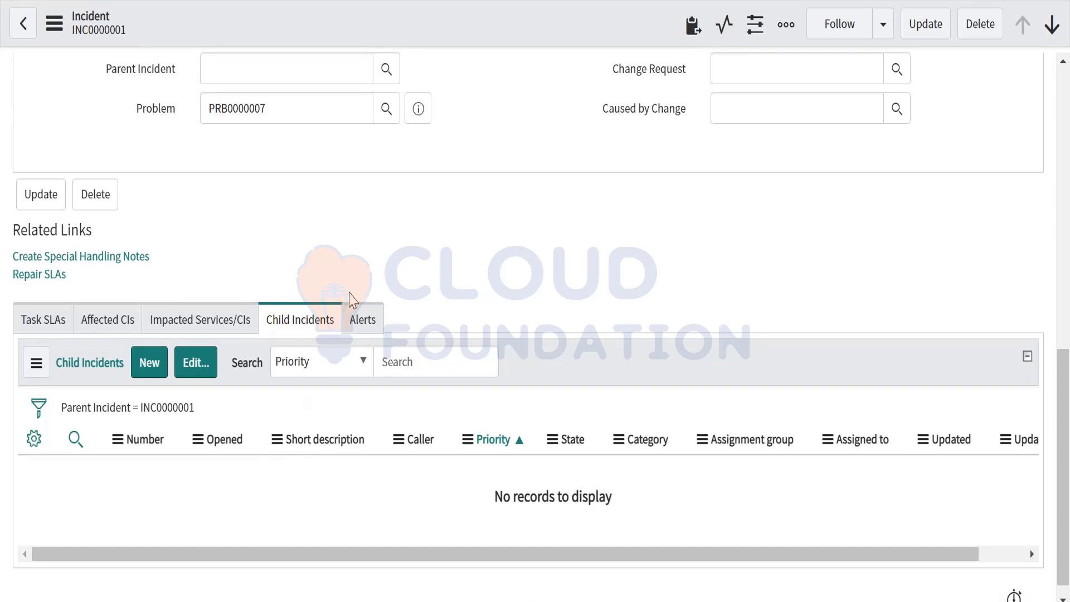
{"action": "left_click", "coordinate": [202, 333]}
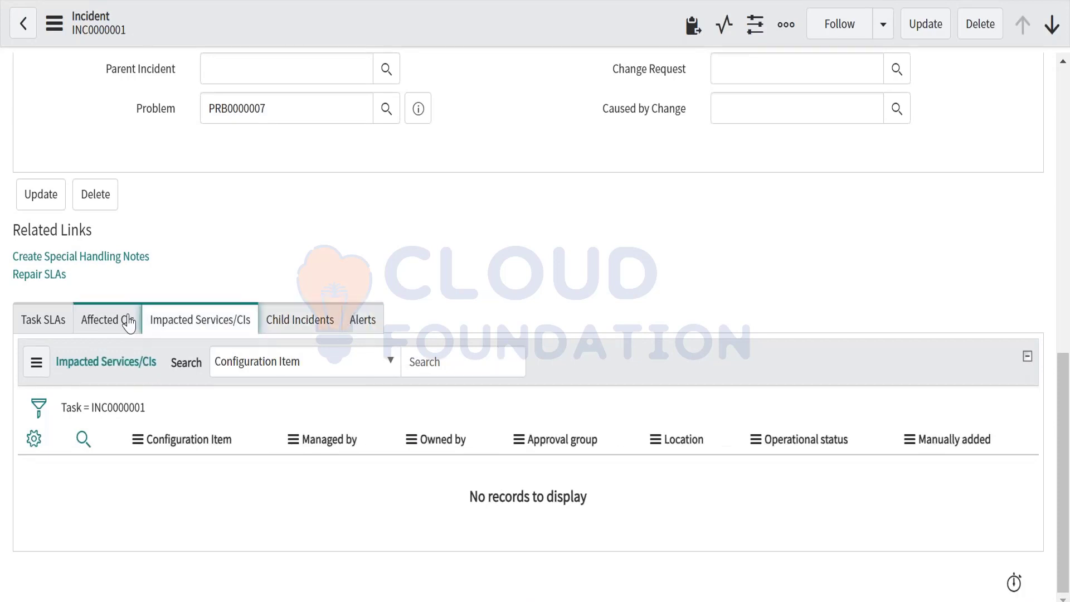
{"action": "left_click", "coordinate": [118, 322]}
{"action": "left_click", "coordinate": [30, 328]}
{"action": "left_click", "coordinate": [110, 329]}
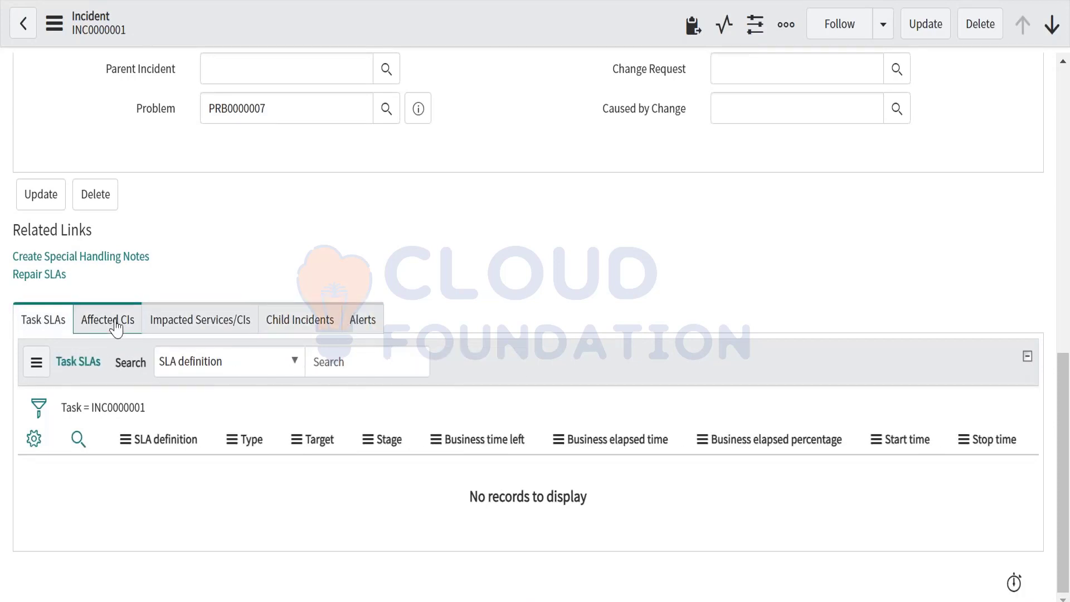
{"action": "left_click", "coordinate": [166, 329]}
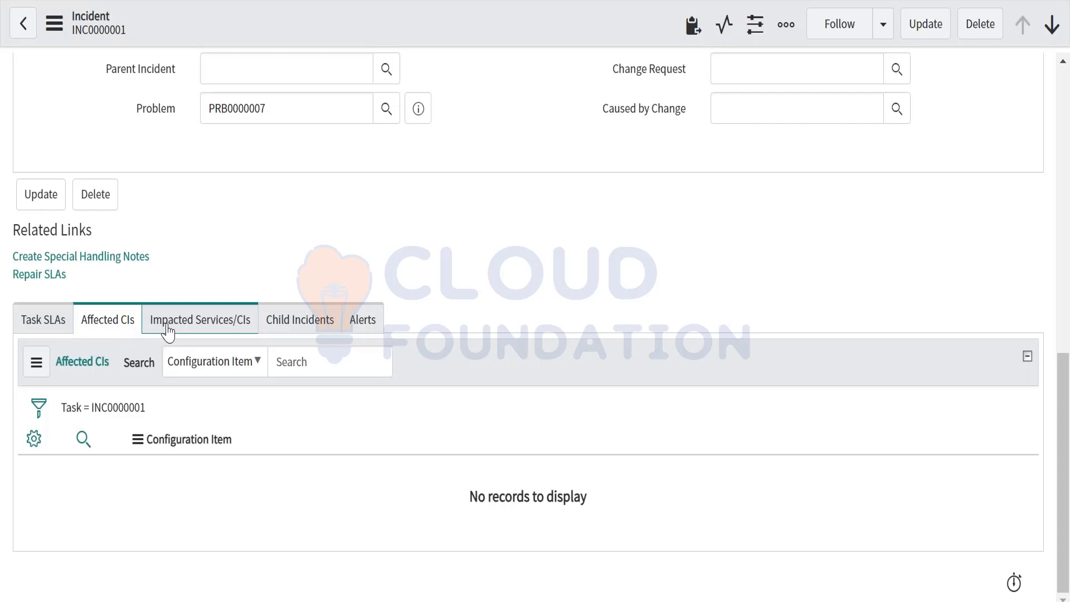
{"action": "left_click", "coordinate": [284, 329]}
{"action": "left_click", "coordinate": [358, 332]}
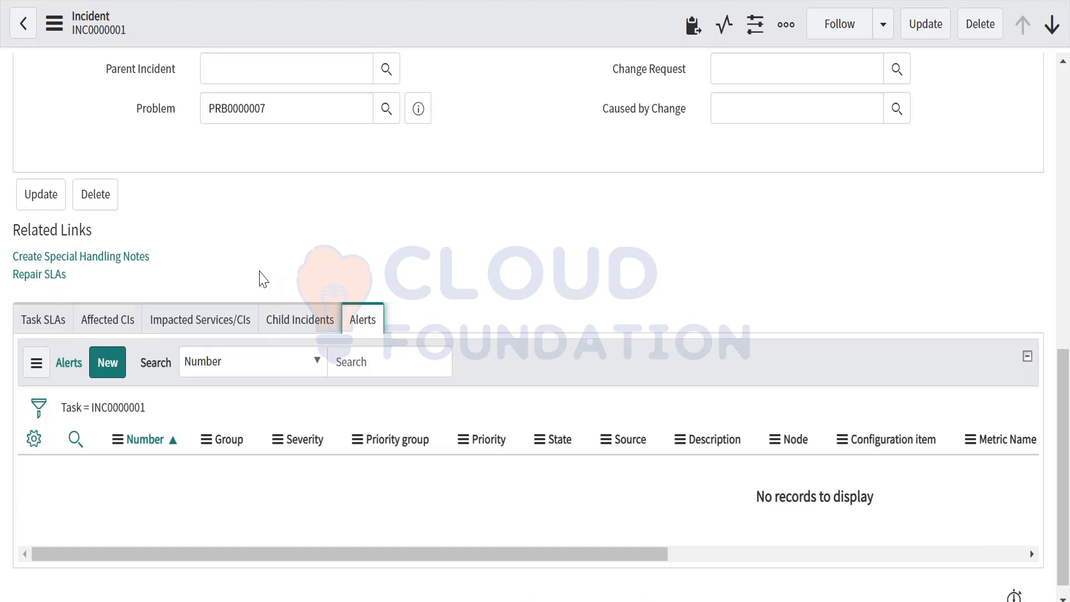
Check the configuration options available for the List details field's label and close them without choosing one
{"action": "scroll", "coordinate": [263, 279], "scroll_direction": "up", "scroll_amount": 9}
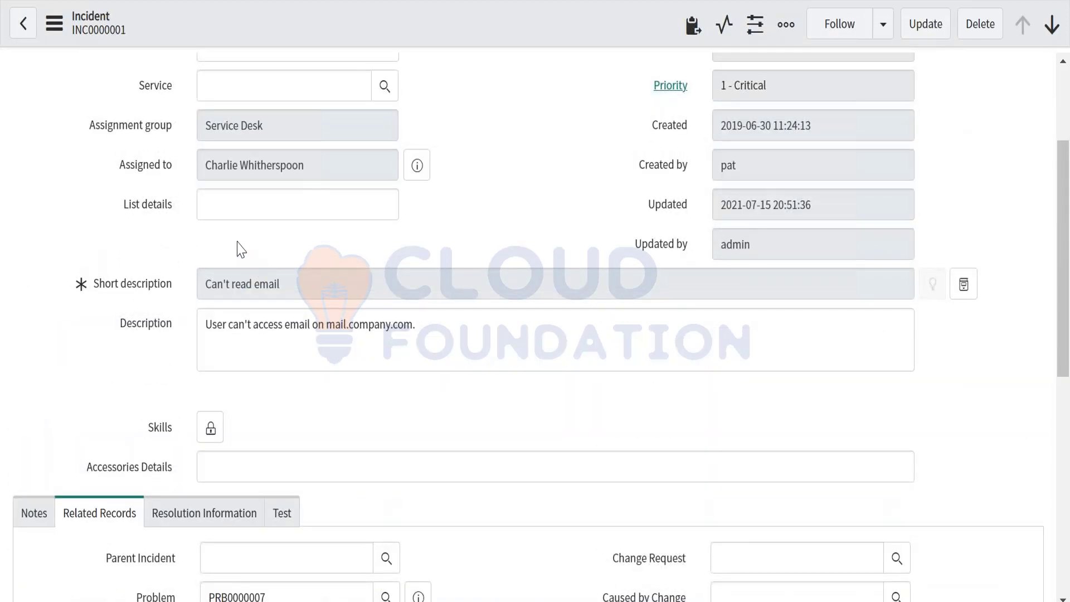
{"action": "left_click", "coordinate": [226, 206]}
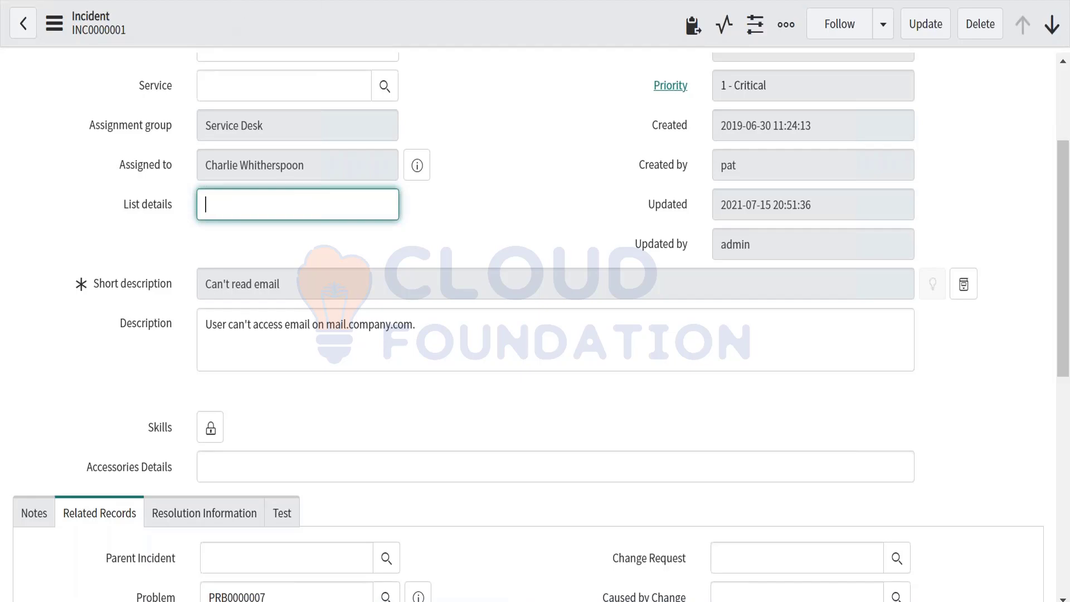
{"action": "left_click", "coordinate": [267, 0]}
{"action": "right_click", "coordinate": [148, 210]}
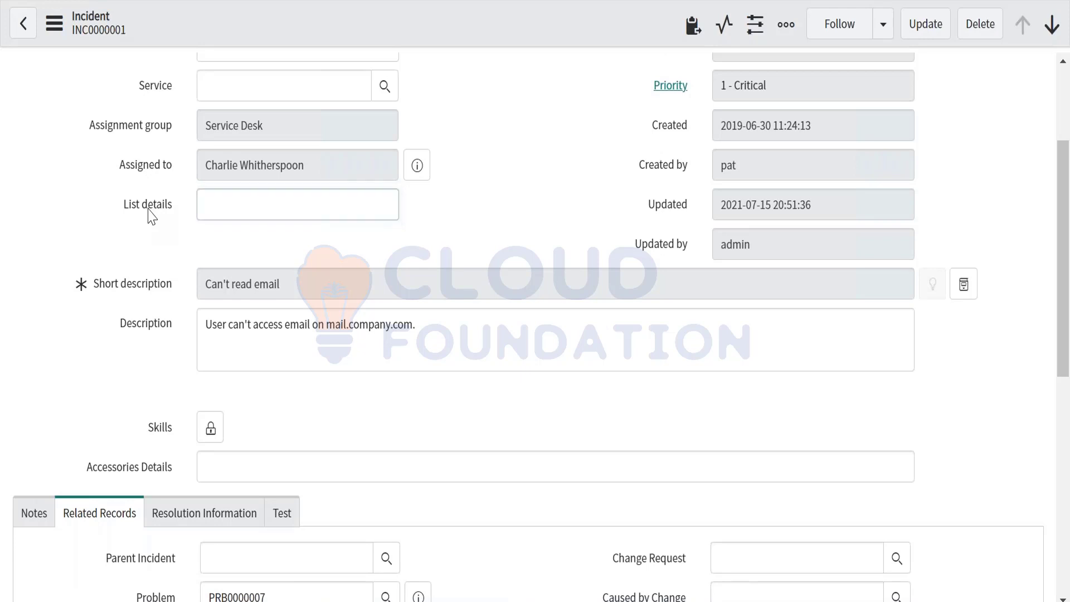
{"action": "right_click", "coordinate": [149, 210]}
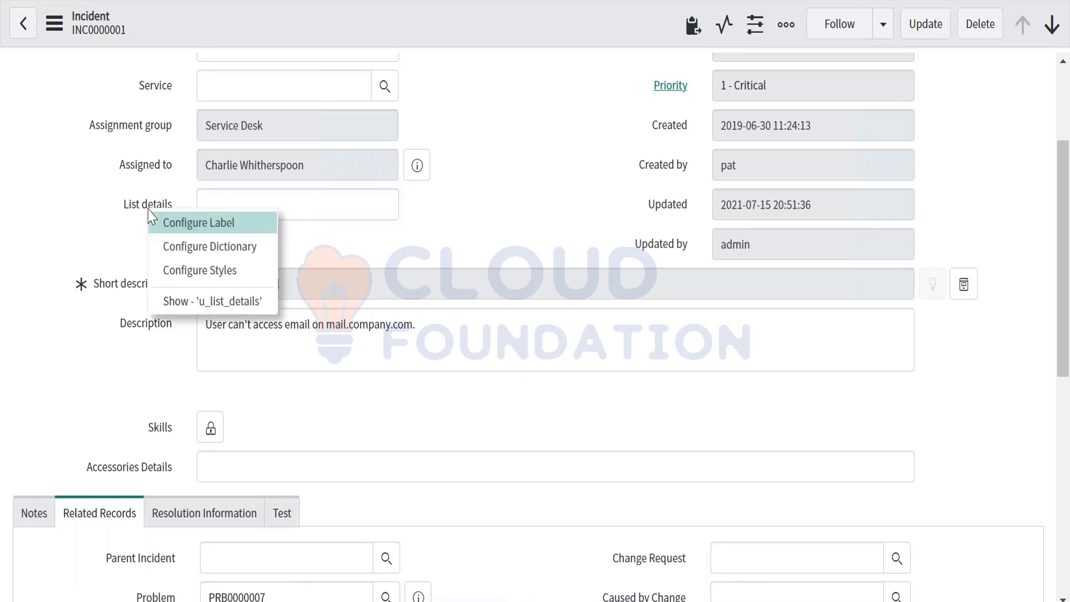
{"action": "left_click", "coordinate": [118, 209]}
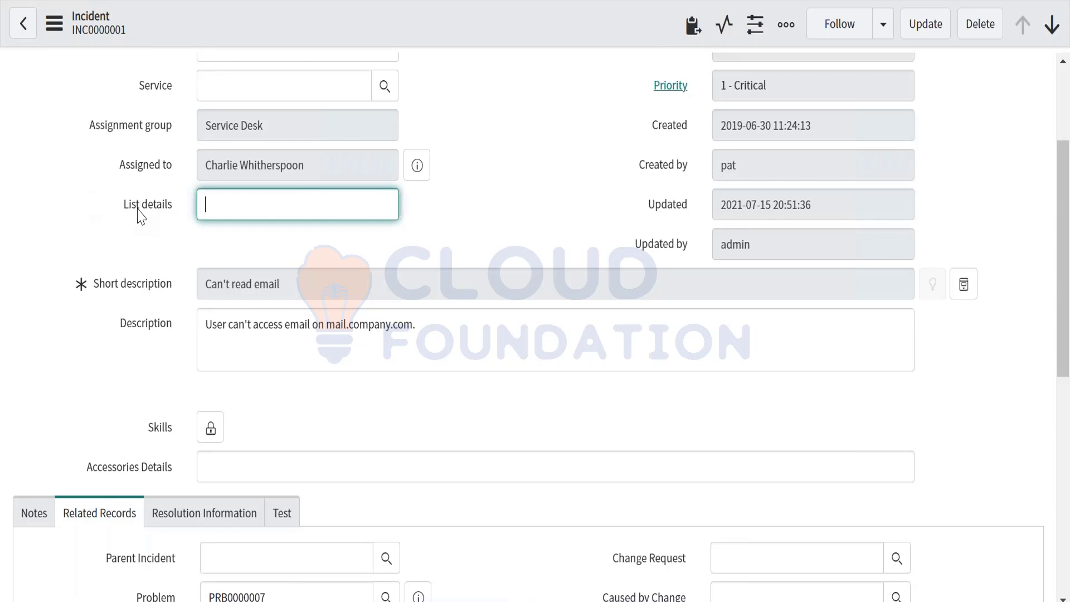
Open the List details field's dictionary entry from the incident form, set its max length to 20 and save
{"action": "left_click", "coordinate": [138, 209]}
{"action": "right_click", "coordinate": [139, 212]}
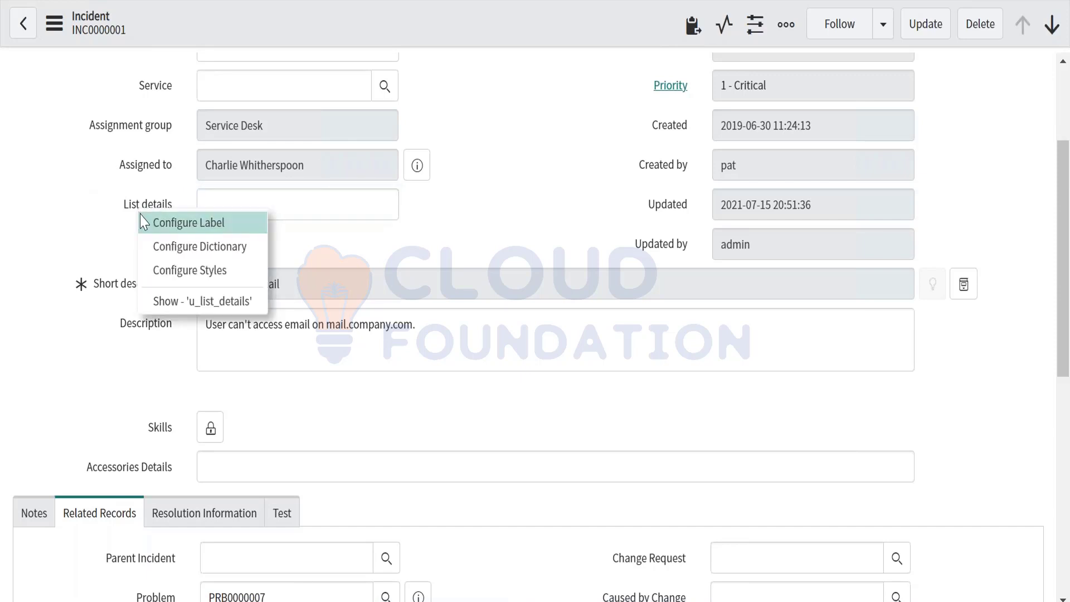
{"action": "left_click", "coordinate": [184, 247]}
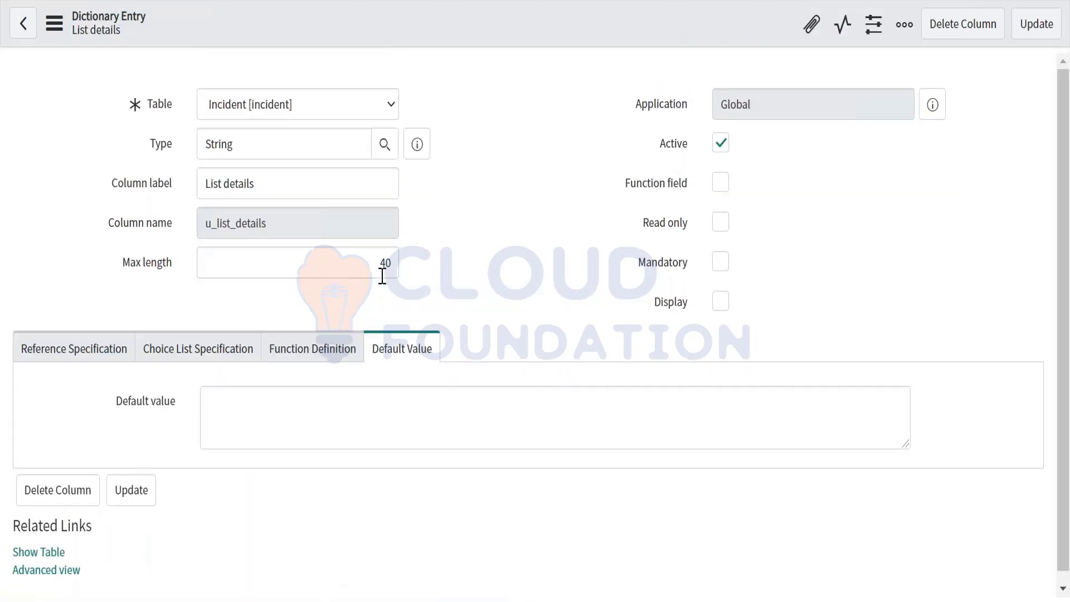
{"action": "left_click", "coordinate": [382, 271]}
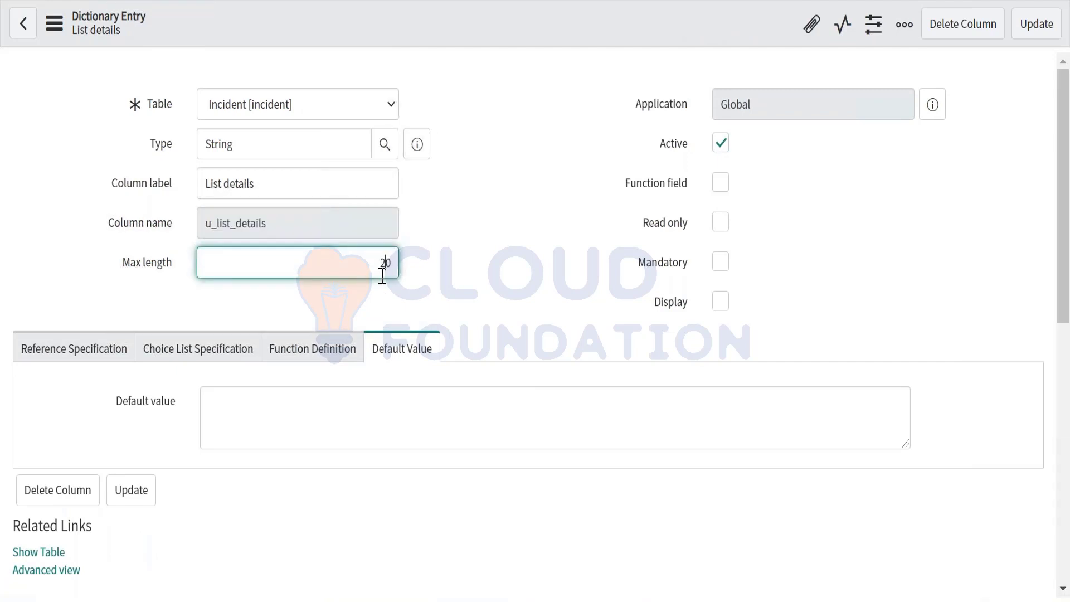
{"action": "type", "text": "2"}
{"action": "right_click", "coordinate": [508, 31]}
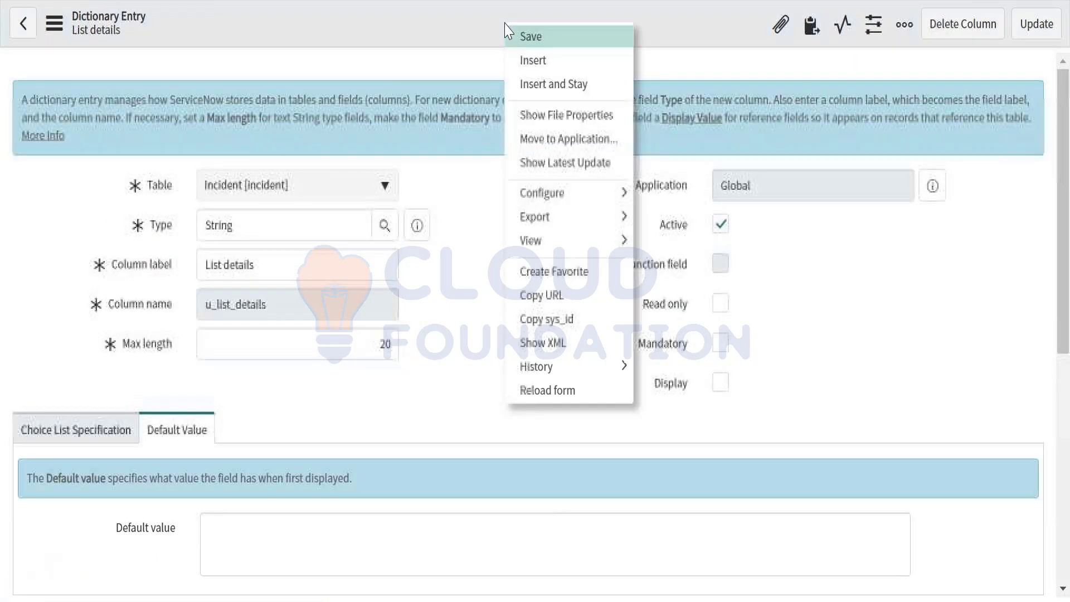
Set the List details column's max length to 5 and save the dictionary entry
{"action": "left_click", "coordinate": [386, 350]}
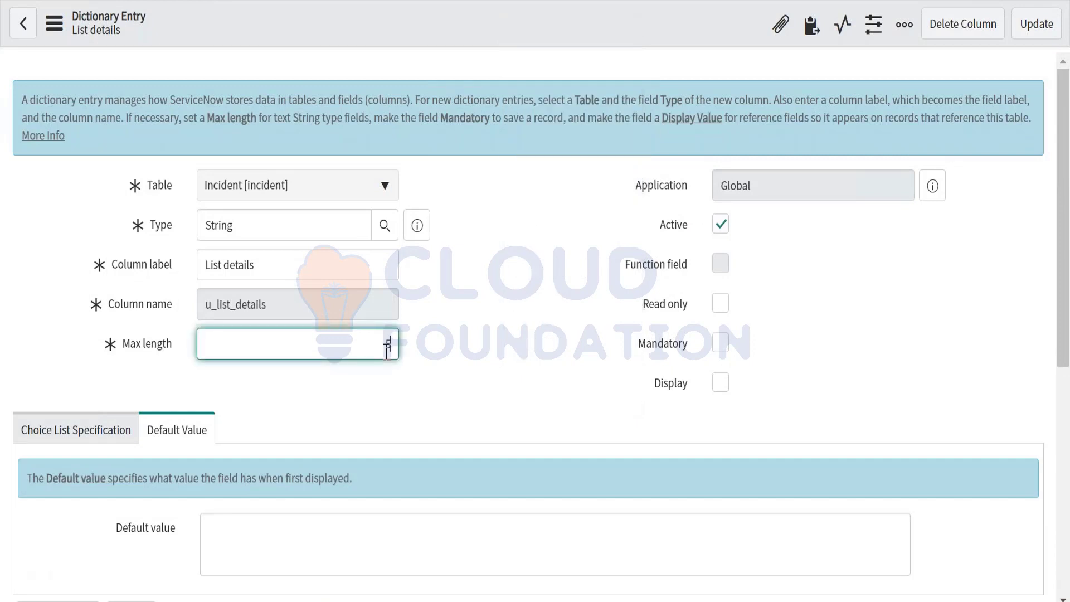
{"action": "right_click", "coordinate": [477, 28]}
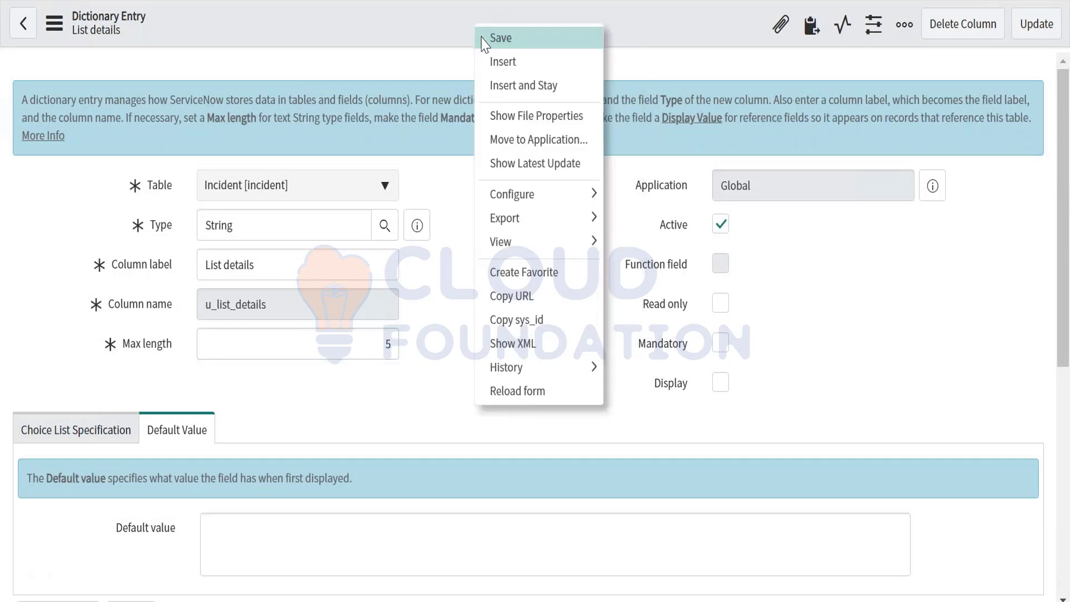
{"action": "left_click", "coordinate": [483, 37]}
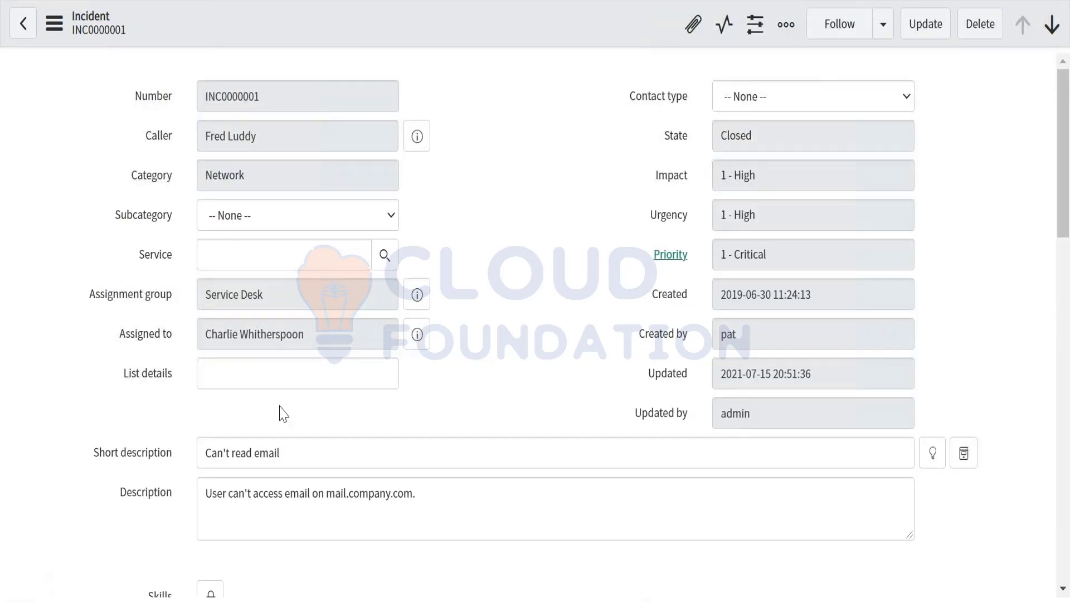
Enter 12345 in the incident's List details field and change its last digit to 1
{"action": "left_click", "coordinate": [254, 371]}
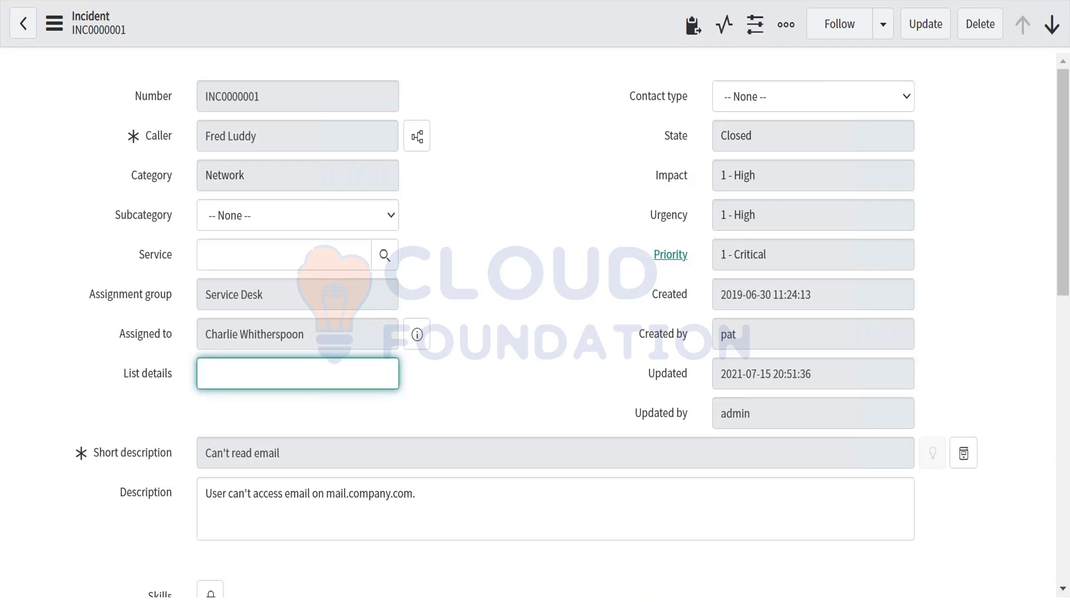
{"action": "left_click_drag", "start_coordinate": [151, 387], "coordinate": [211, 374]}
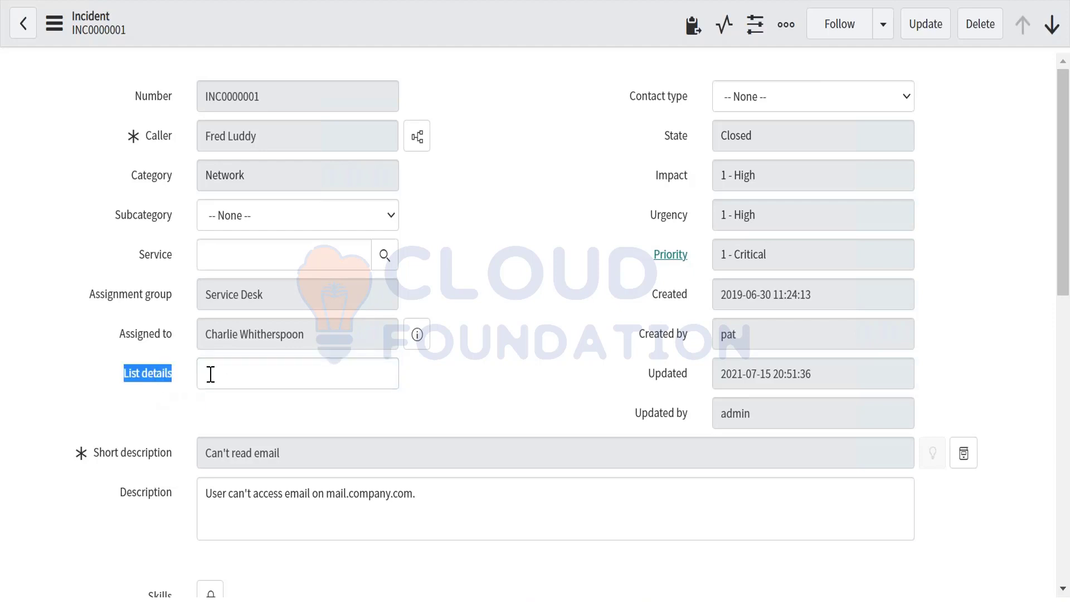
{"action": "left_click", "coordinate": [210, 374]}
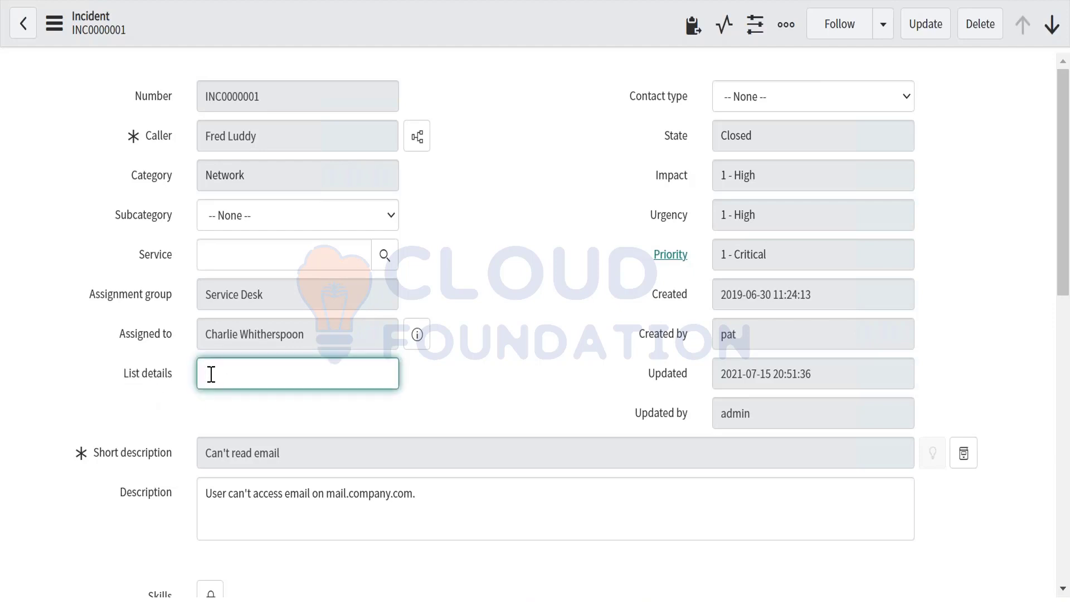
{"action": "type", "text": "12345"}
{"action": "key", "text": "BackSpace"}
{"action": "type", "text": "5"}
{"action": "key", "text": "BackSpace"}
{"action": "type", "text": "1"}
{"action": "left_click_drag", "start_coordinate": [250, 379], "coordinate": [209, 367]}
{"action": "left_click", "coordinate": [230, 374]}
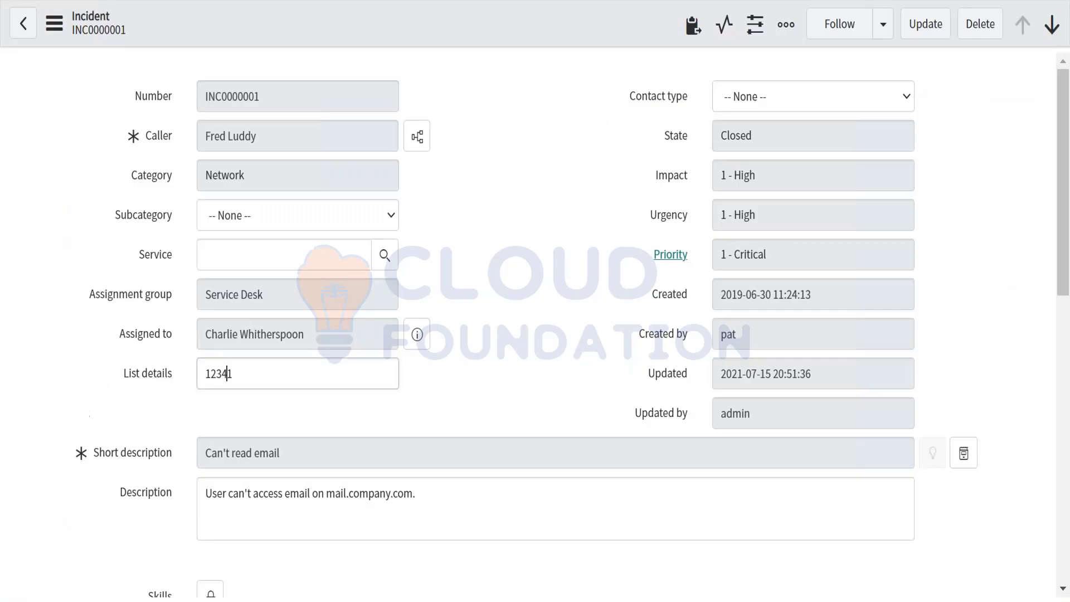
{"action": "type", "text": "12341"}
{"action": "left_click_drag", "start_coordinate": [266, 379], "coordinate": [164, 385]}
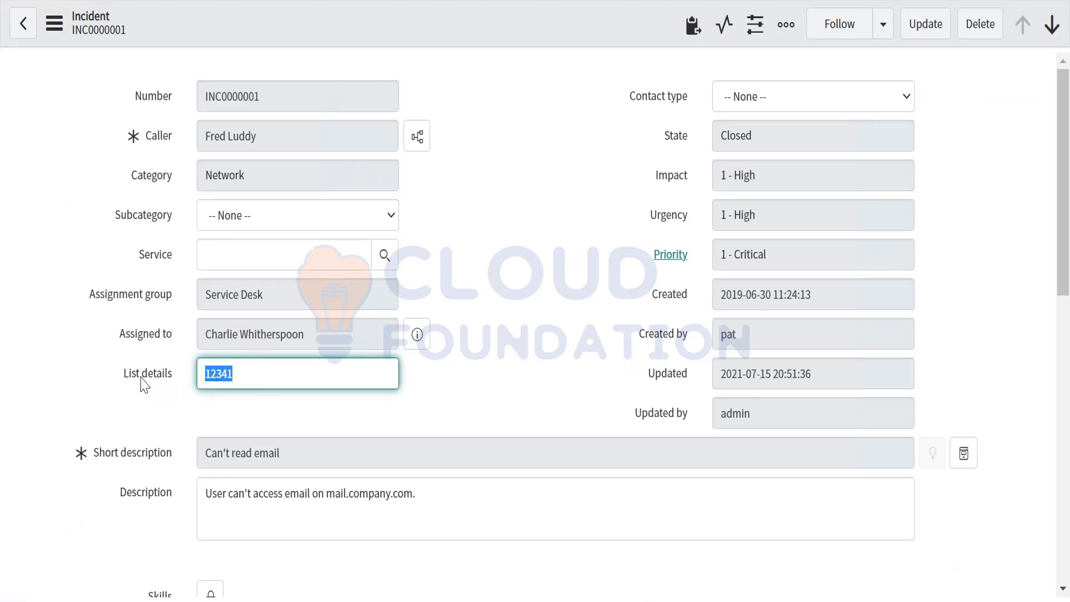
Replace the List details field's content with qwert
{"action": "left_click", "coordinate": [259, 381]}
{"action": "left_click_drag", "start_coordinate": [251, 383], "coordinate": [202, 379]}
{"action": "left_click", "coordinate": [233, 378]}
{"action": "type", "text": "qwert"}
{"action": "mouse_move", "coordinate": [120, 381]}
{"action": "left_mouse_down"}
{"action": "mouse_move", "coordinate": [156, 384]}
{"action": "mouse_move", "coordinate": [174, 368]}
{"action": "mouse_move", "coordinate": [174, 382]}
{"action": "mouse_move", "coordinate": [115, 370]}
{"action": "left_mouse_up"}
{"action": "left_click", "coordinate": [174, 368]}
{"action": "left_click", "coordinate": [118, 370]}
Review the incident's Notes, Related Records, Resolution Information and Test sections and return to the main fields
{"action": "scroll", "coordinate": [118, 371], "scroll_direction": "down", "scroll_amount": 6}
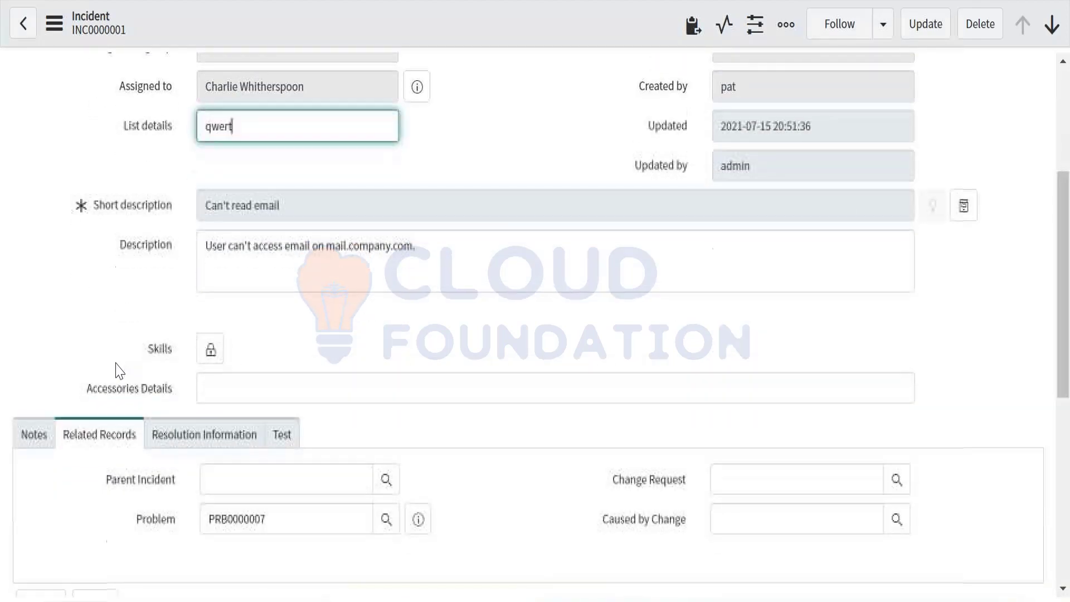
{"action": "left_click", "coordinate": [48, 355]}
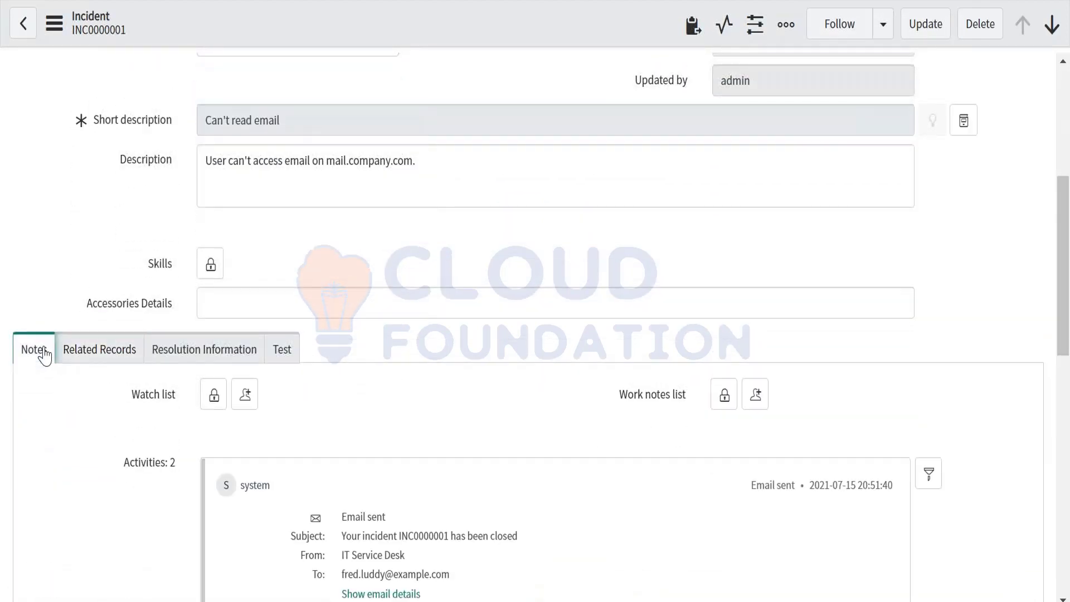
{"action": "left_click", "coordinate": [111, 359]}
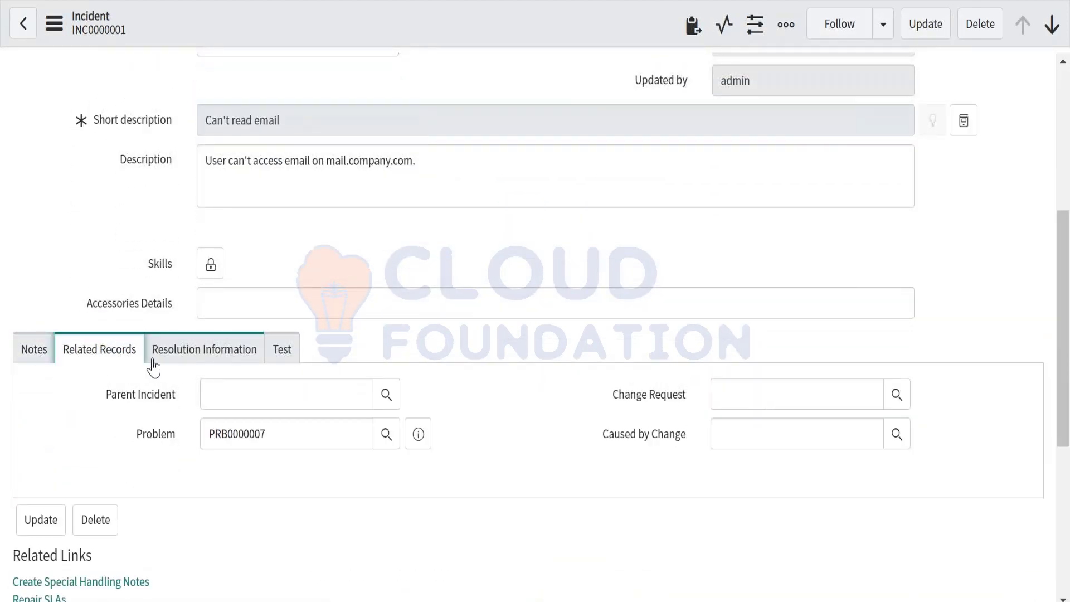
{"action": "left_click", "coordinate": [217, 360]}
{"action": "left_click", "coordinate": [277, 359]}
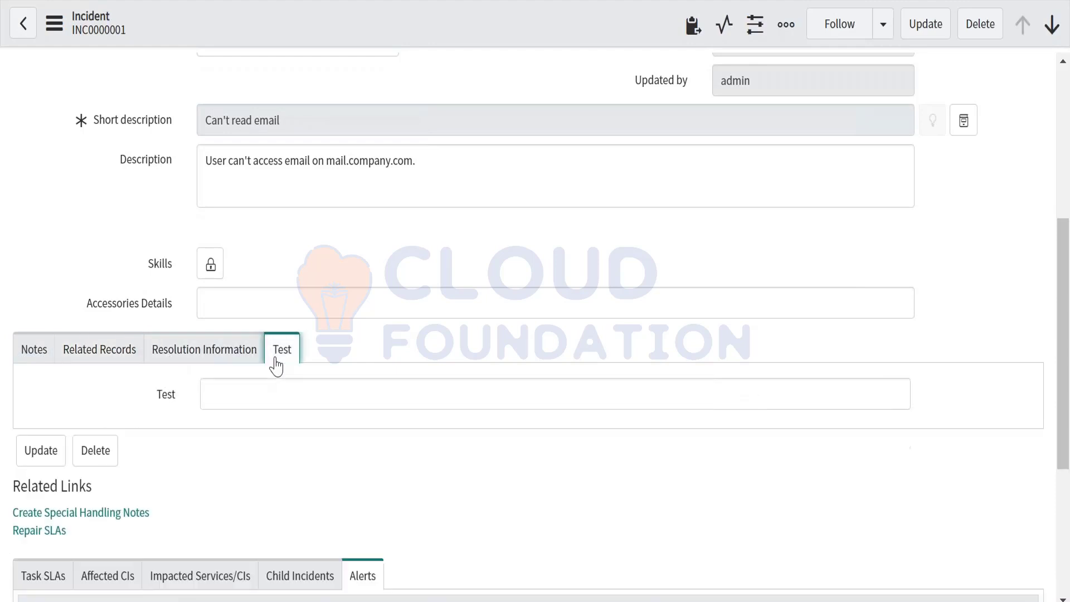
{"action": "scroll", "coordinate": [208, 281], "scroll_direction": "up", "scroll_amount": 6}
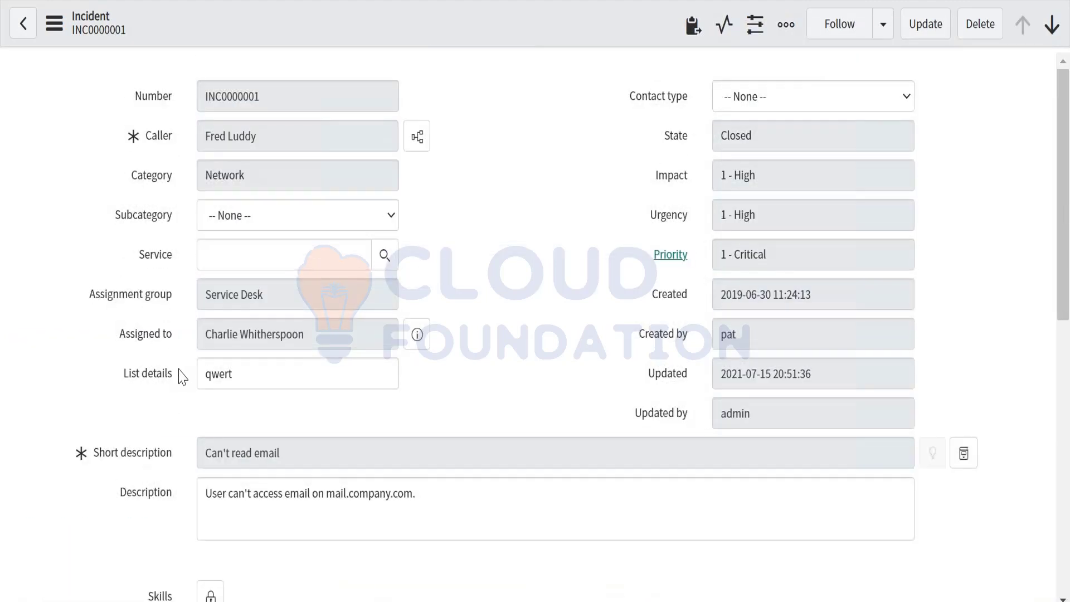
Examine the List details entry and its label's configuration options, closing them without choosing one
{"action": "left_click", "coordinate": [118, 376]}
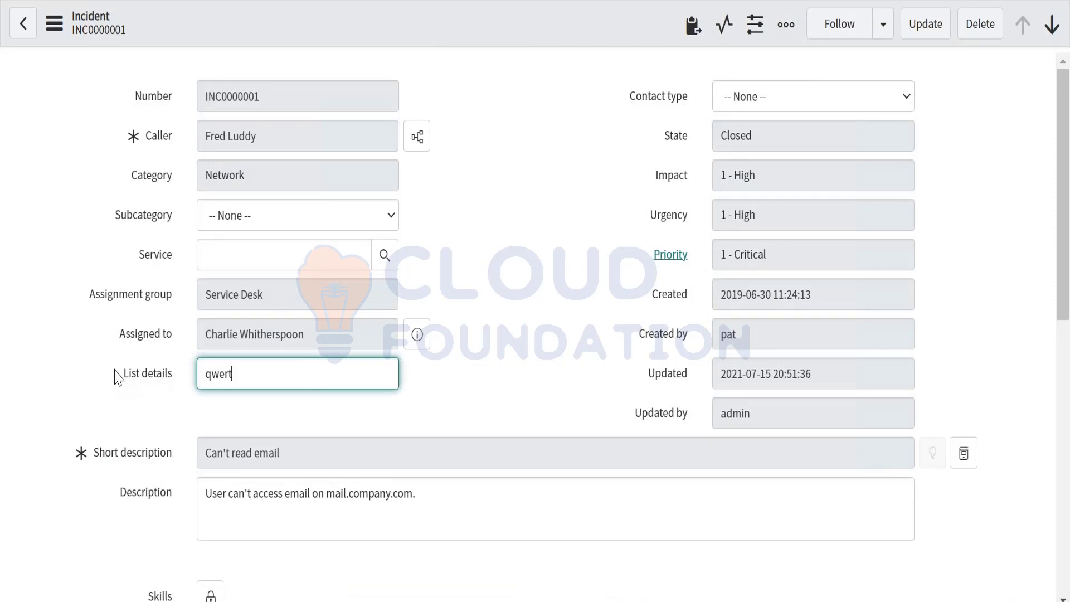
{"action": "left_click_drag", "start_coordinate": [182, 379], "coordinate": [106, 380]}
{"action": "left_click_drag", "start_coordinate": [247, 370], "coordinate": [170, 360]}
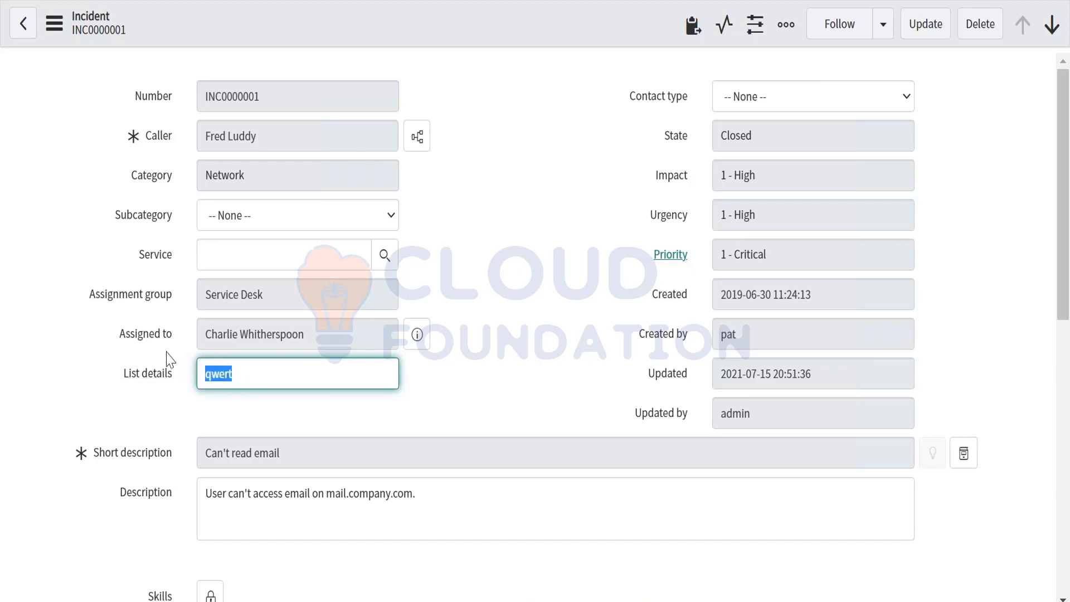
{"action": "left_click", "coordinate": [237, 381]}
{"action": "double_click", "coordinate": [236, 380]}
{"action": "left_click", "coordinate": [264, 381]}
{"action": "left_click_drag", "start_coordinate": [245, 374], "coordinate": [206, 375]}
{"action": "left_click", "coordinate": [238, 370]}
{"action": "double_click", "coordinate": [355, 373]}
{"action": "left_click_drag", "start_coordinate": [363, 367], "coordinate": [197, 378]}
{"action": "right_click", "coordinate": [158, 384]}
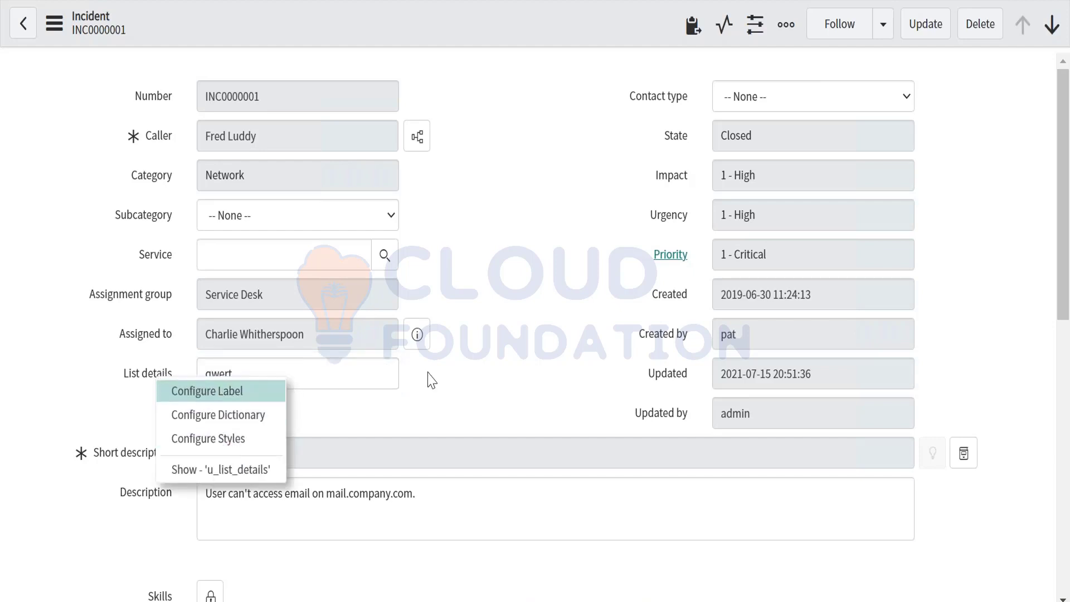
{"action": "left_click", "coordinate": [440, 400]}
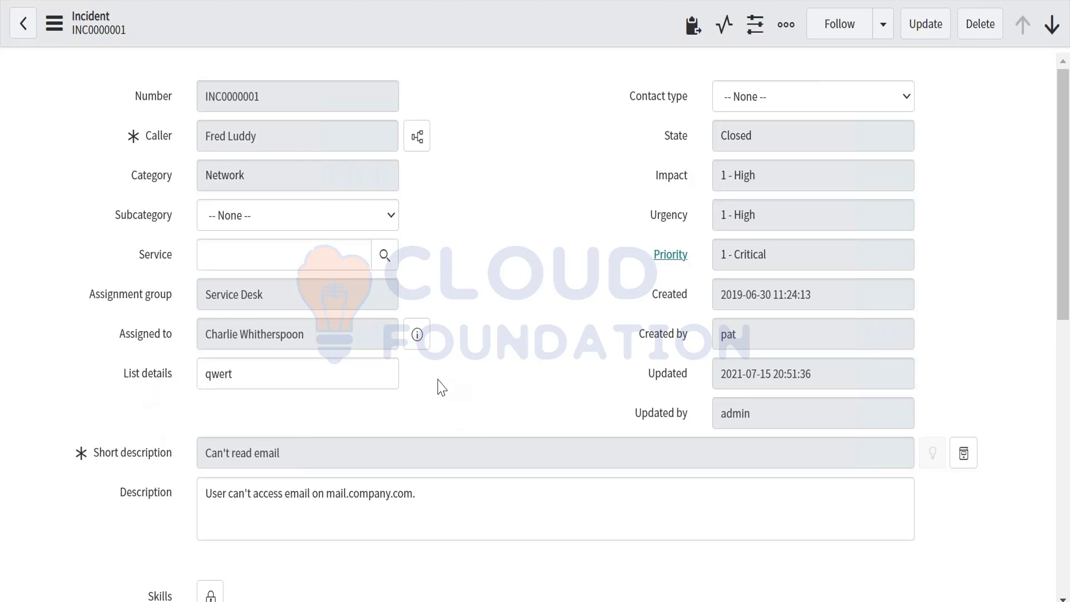
{"action": "left_click", "coordinate": [336, 378]}
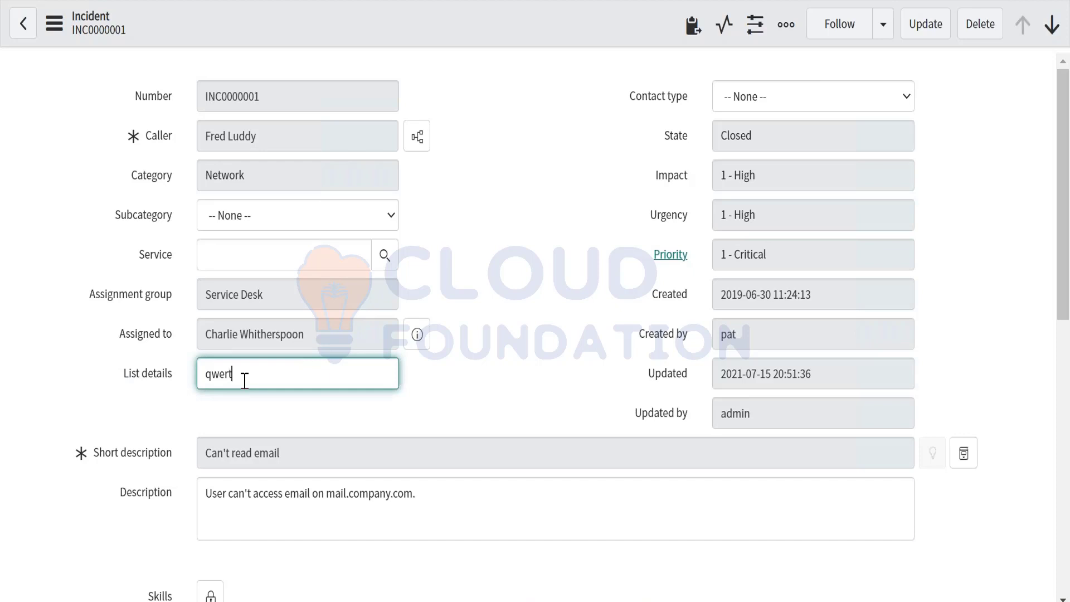
{"action": "left_click_drag", "start_coordinate": [244, 381], "coordinate": [180, 387]}
{"action": "left_click", "coordinate": [157, 394]}
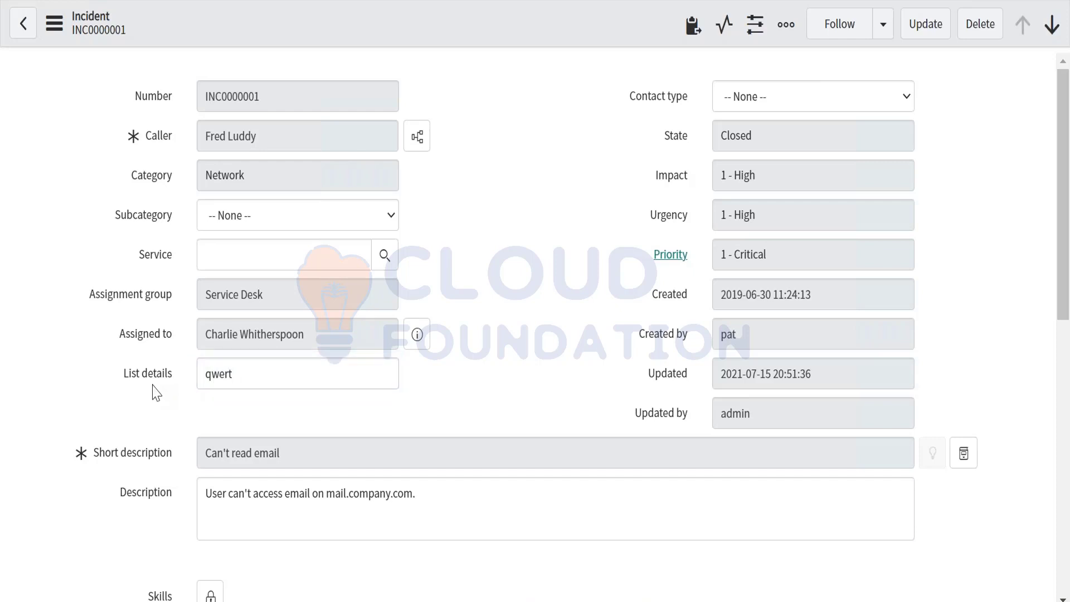
{"action": "left_click", "coordinate": [147, 372]}
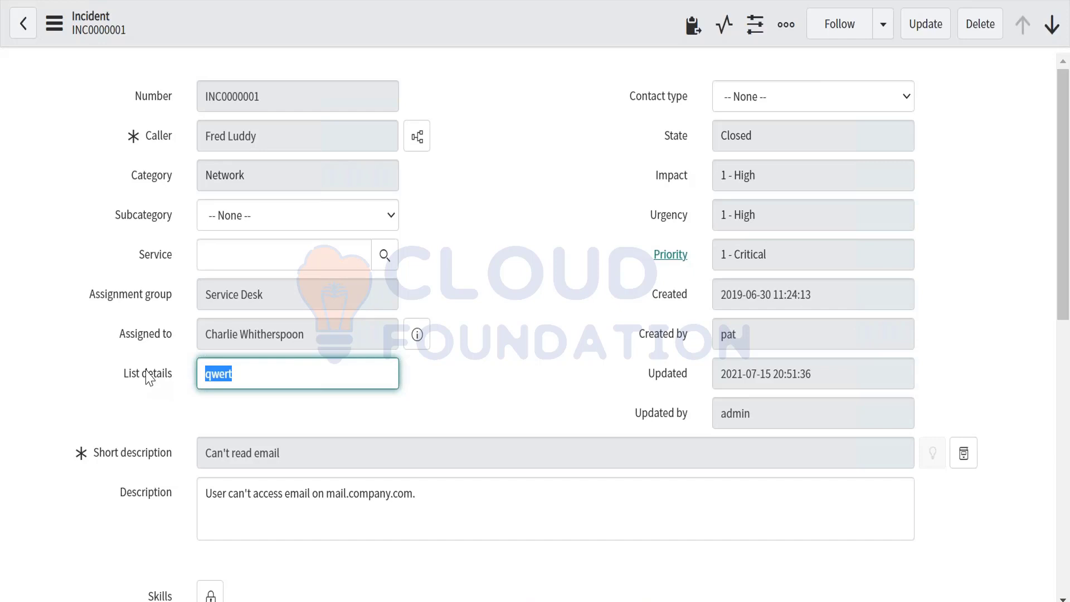
{"action": "left_click_drag", "start_coordinate": [249, 382], "coordinate": [206, 395]}
{"action": "left_click", "coordinate": [205, 376]}
{"action": "left_click_drag", "start_coordinate": [214, 389], "coordinate": [276, 386]}
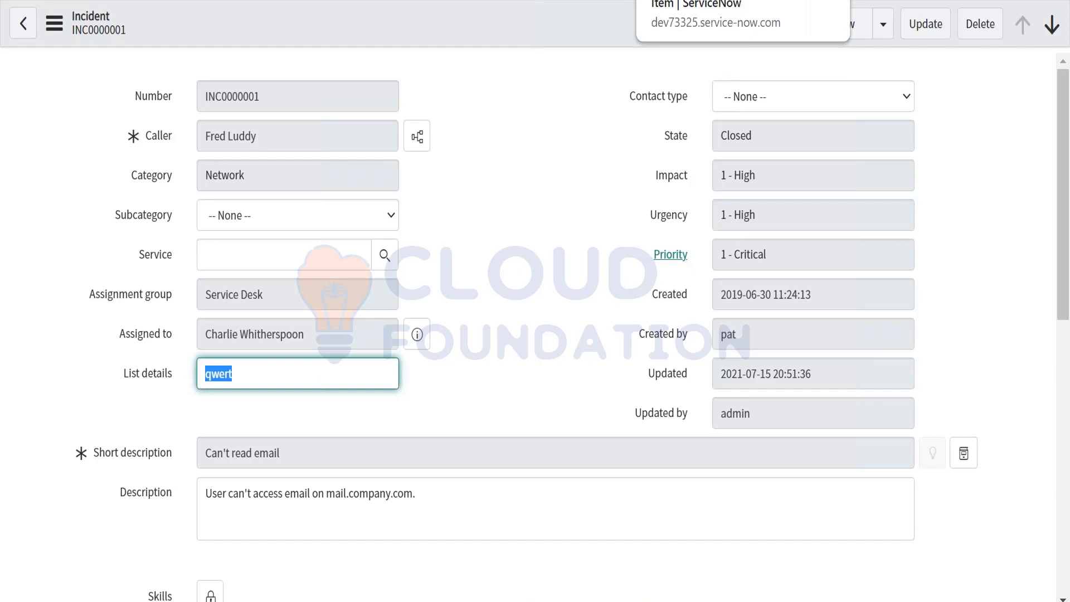
{"action": "left_click", "coordinate": [339, 381]}
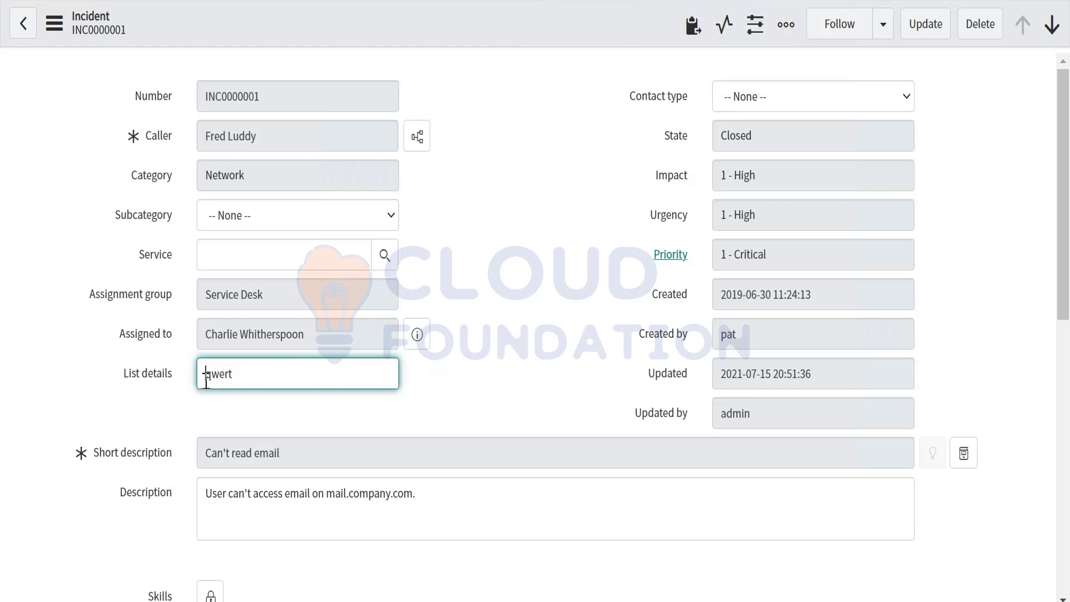
{"action": "left_click_drag", "start_coordinate": [205, 381], "coordinate": [231, 381]}
{"action": "double_click", "coordinate": [242, 380]}
Highlight the Description field's text and its label to examine the incident's description
{"action": "double_click", "coordinate": [435, 504]}
{"action": "left_click_drag", "start_coordinate": [205, 490], "coordinate": [425, 497]}
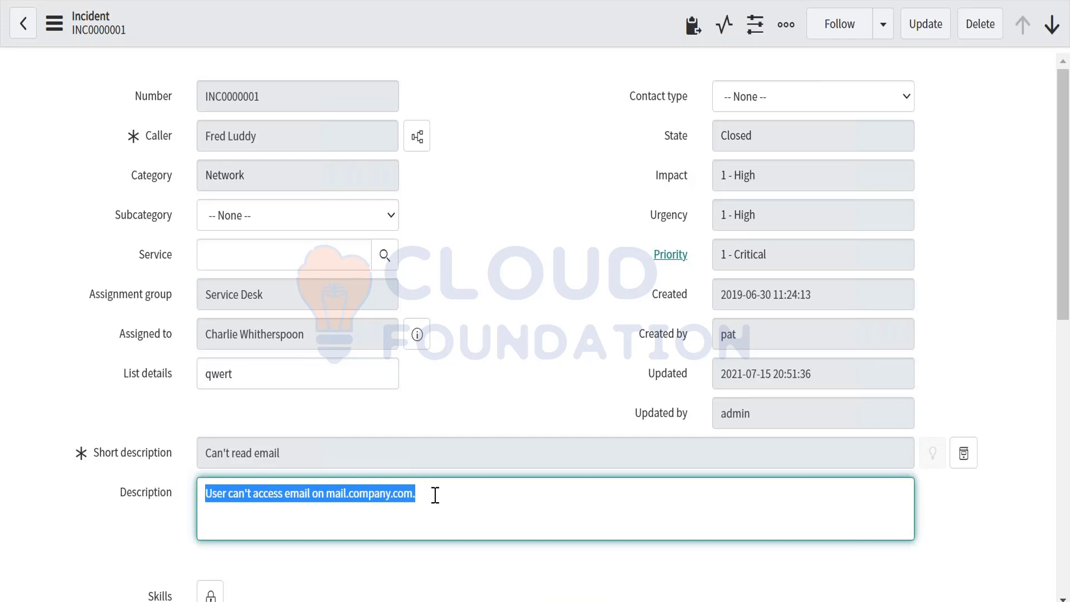
{"action": "double_click", "coordinate": [435, 496]}
{"action": "left_click_drag", "start_coordinate": [435, 496], "coordinate": [196, 493]}
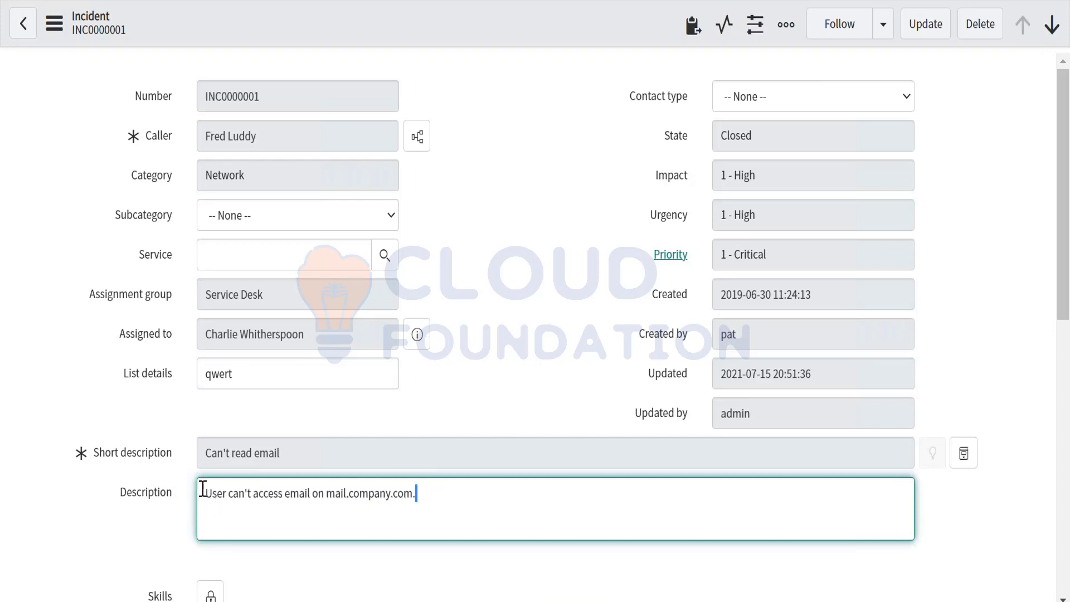
{"action": "double_click", "coordinate": [208, 493]}
{"action": "left_click", "coordinate": [442, 486]}
{"action": "triple_click", "coordinate": [443, 485]}
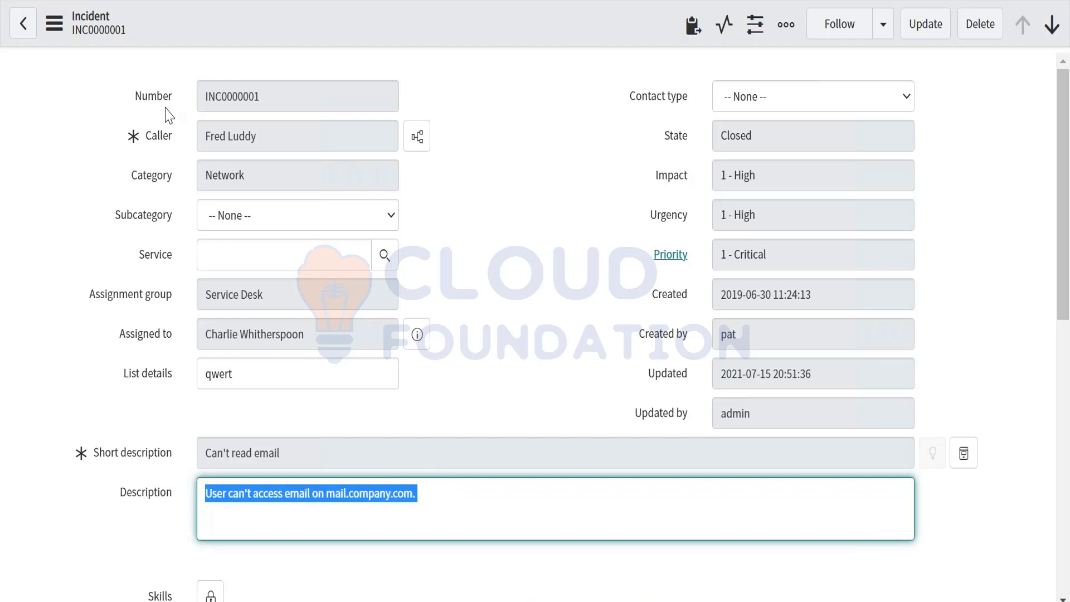
{"action": "left_click", "coordinate": [462, 502]}
{"action": "left_click_drag", "start_coordinate": [462, 502], "coordinate": [179, 492]}
{"action": "double_click", "coordinate": [124, 500]}
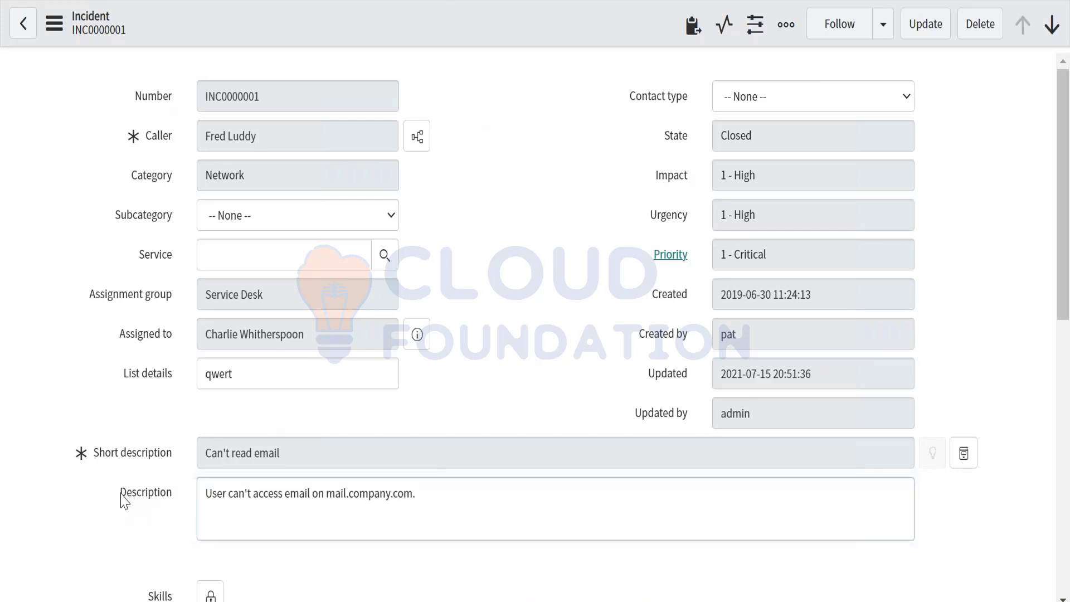
{"action": "left_click", "coordinate": [182, 501]}
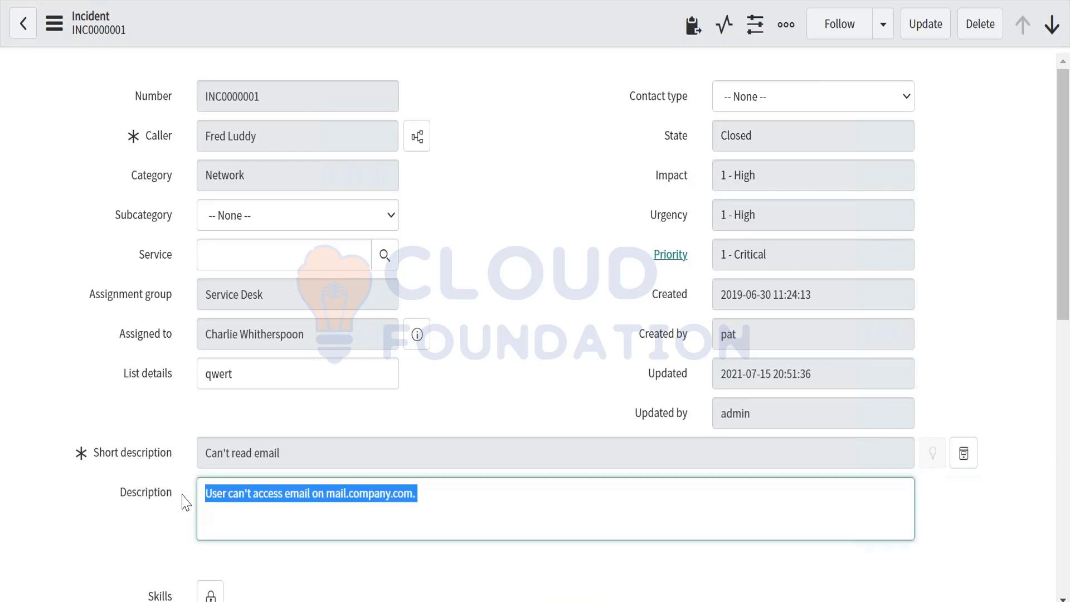
{"action": "double_click", "coordinate": [114, 507]}
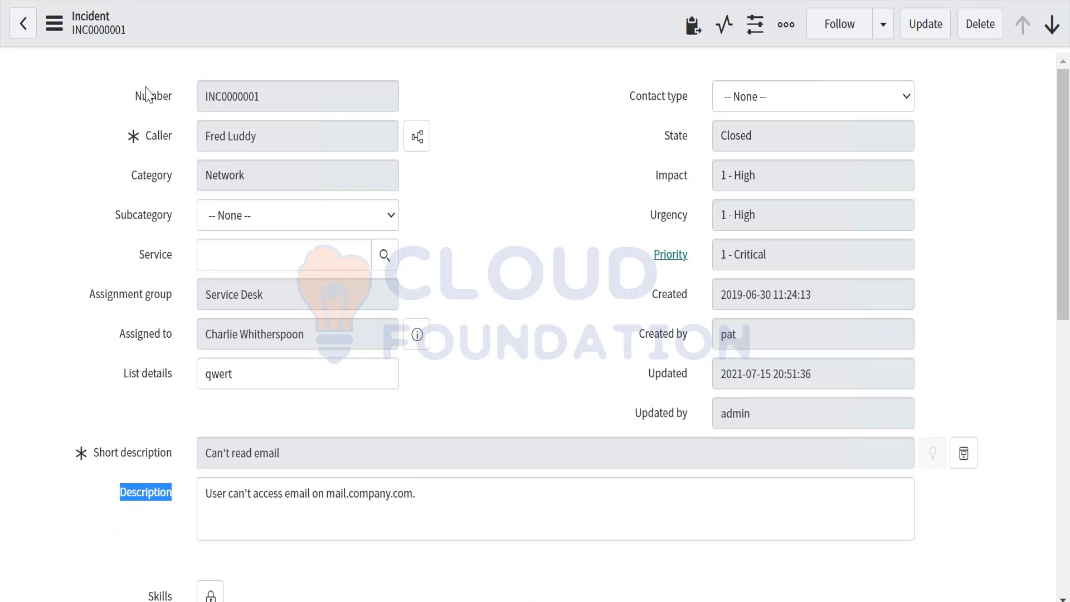
Go back to the incident list, return to the first incident record and bring up its Description value prompt
{"action": "key", "text": "alt+Left"}
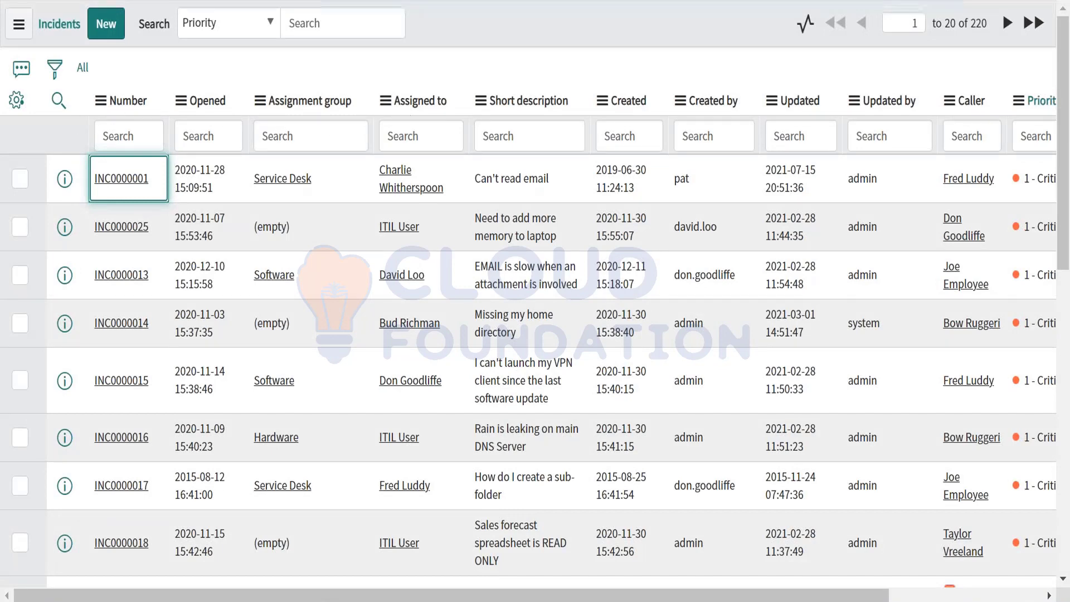
{"action": "key", "text": "Return"}
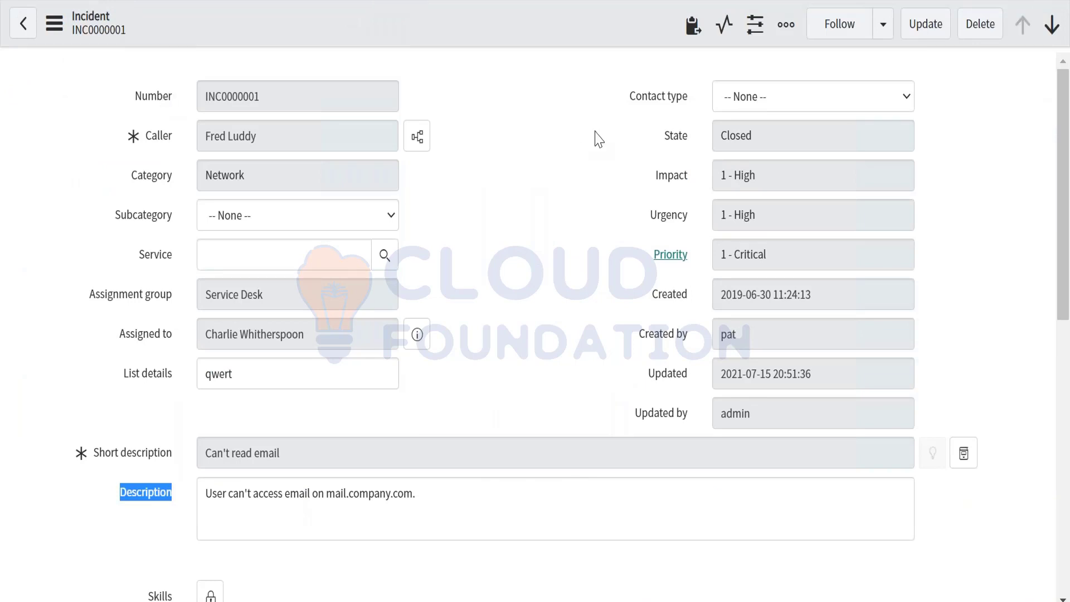
{"action": "left_click", "coordinate": [172, 496]}
{"action": "double_click", "coordinate": [174, 501]}
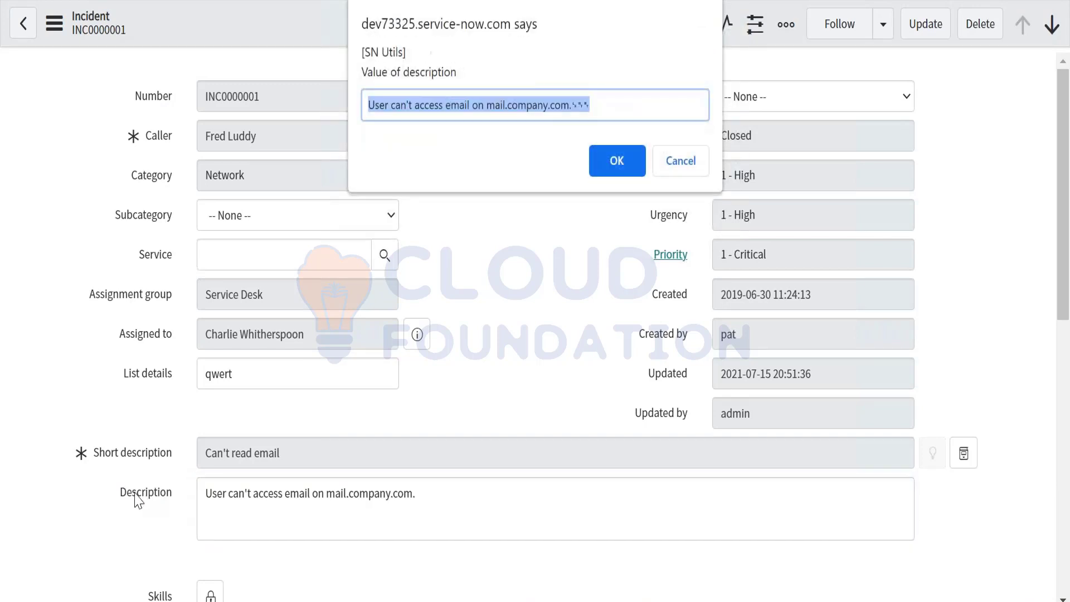
Dismiss the Description value prompt, recheck the value once more, and highlight the Description text on the incident form
{"action": "left_click", "coordinate": [678, 161]}
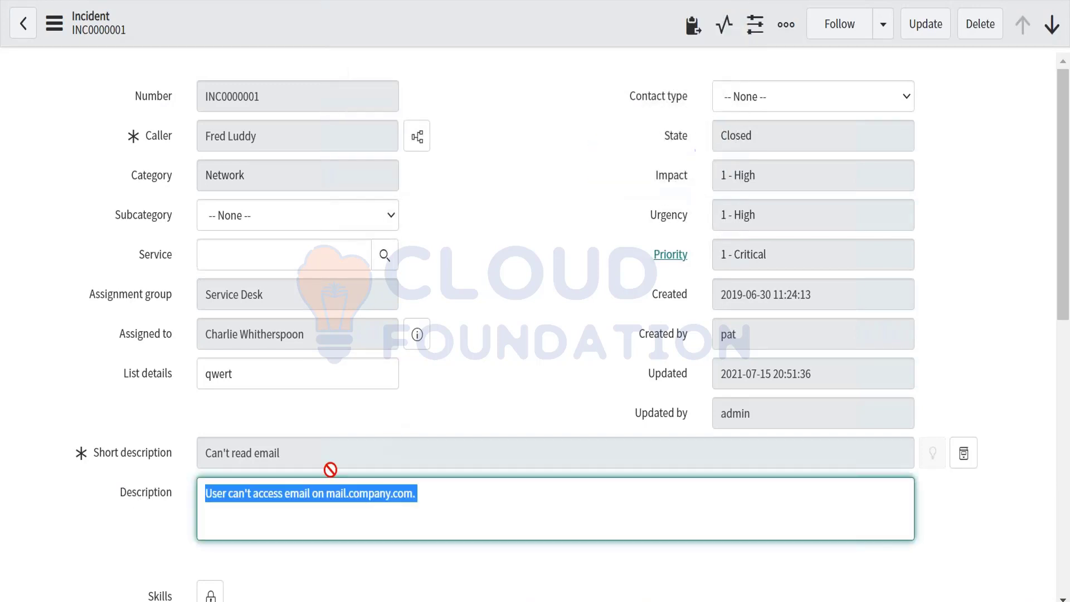
{"action": "double_click", "coordinate": [167, 502]}
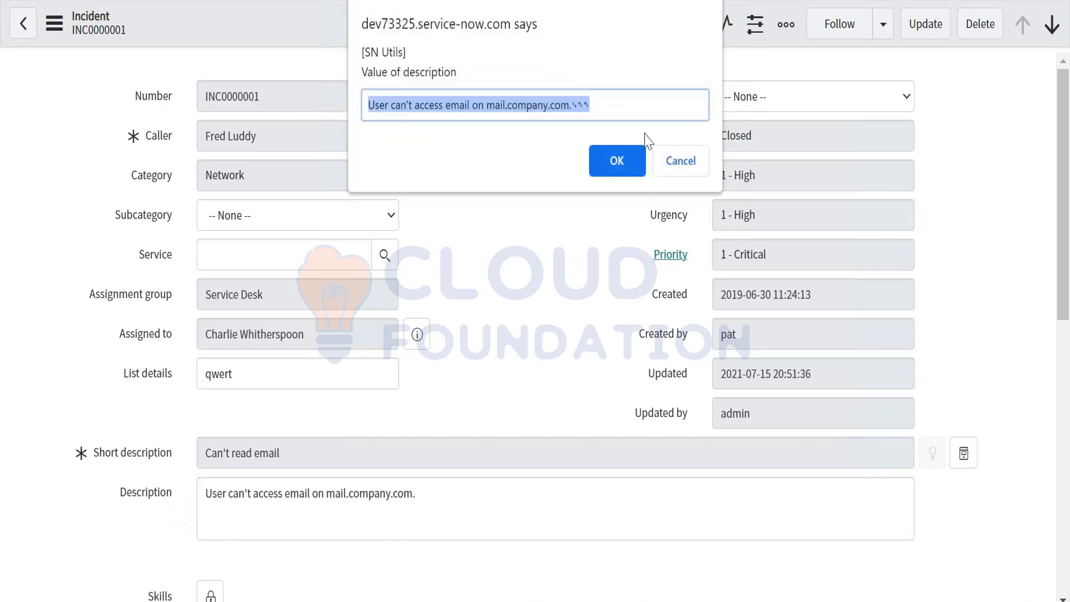
{"action": "left_click", "coordinate": [683, 161]}
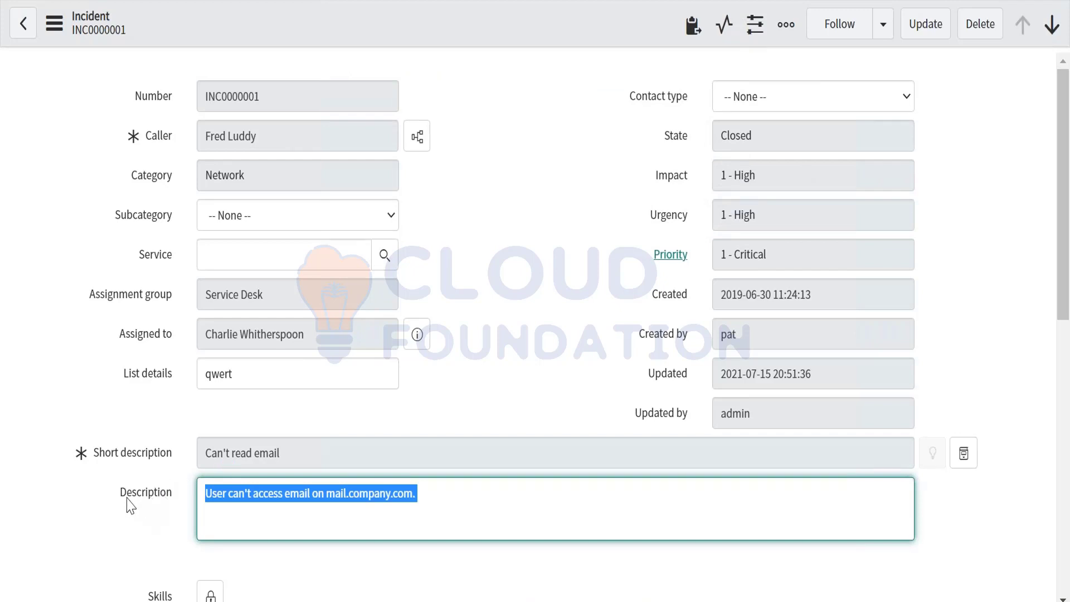
{"action": "left_click_drag", "start_coordinate": [499, 510], "coordinate": [135, 516]}
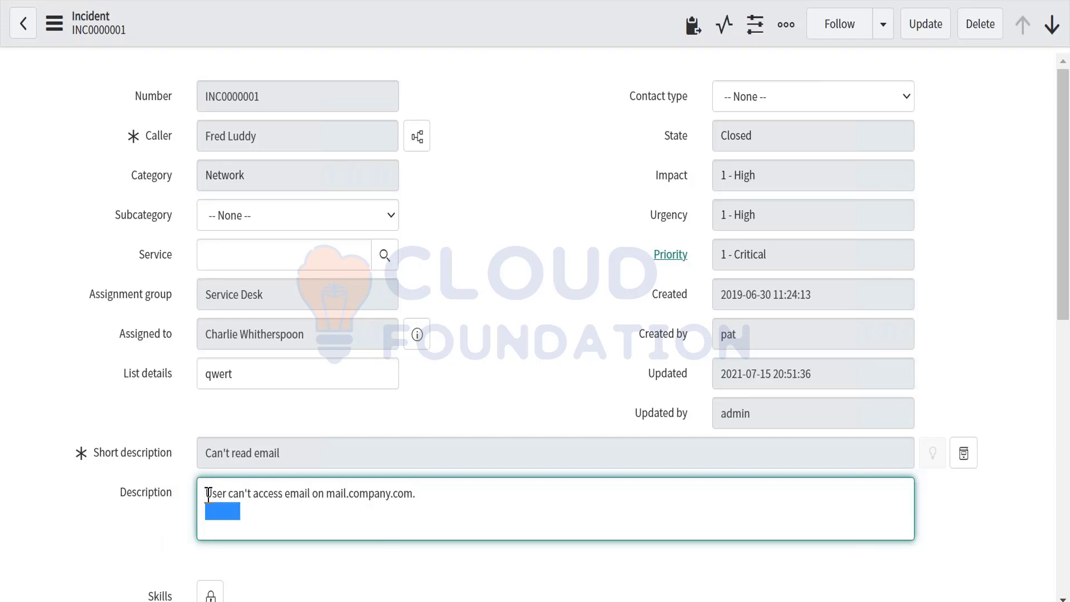
{"action": "left_click_drag", "start_coordinate": [207, 493], "coordinate": [410, 508]}
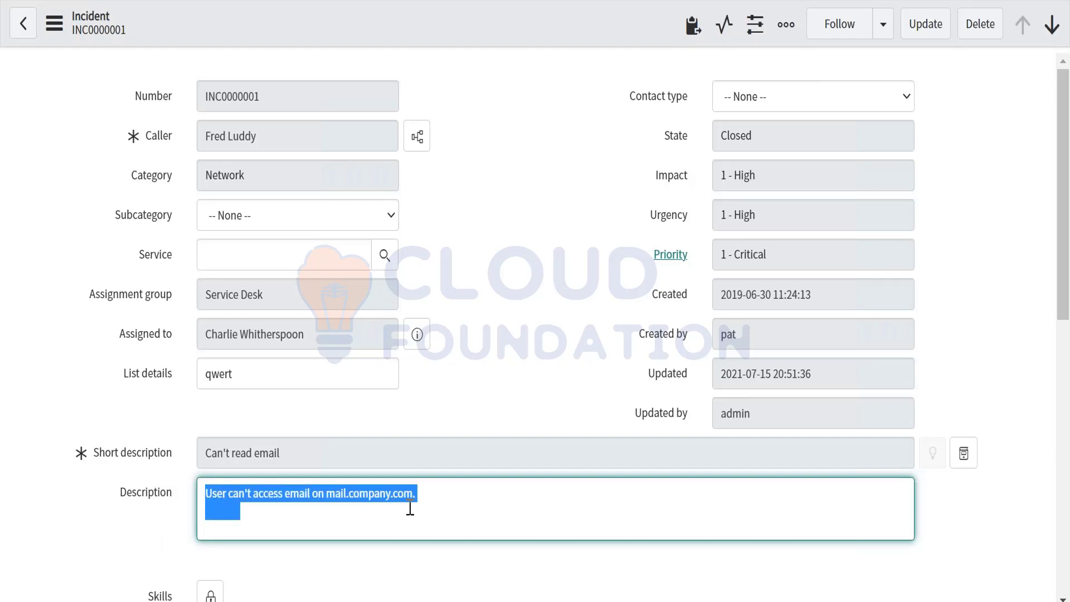
{"action": "left_click", "coordinate": [161, 496]}
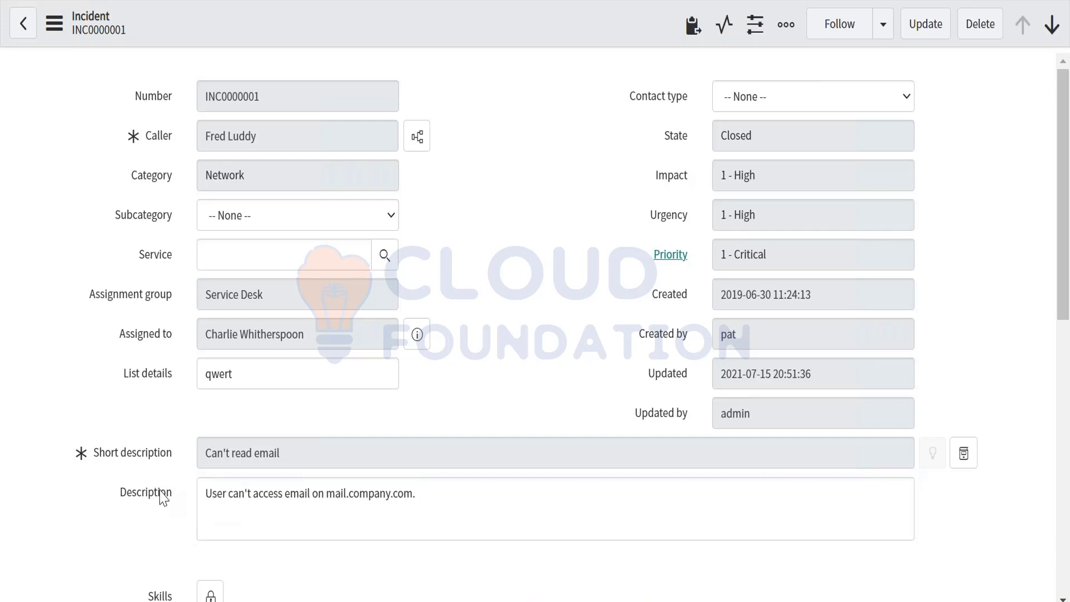
Open the Description field's dictionary entry, leaving the incident without saving, and examine its maximum length
{"action": "right_click", "coordinate": [163, 497]}
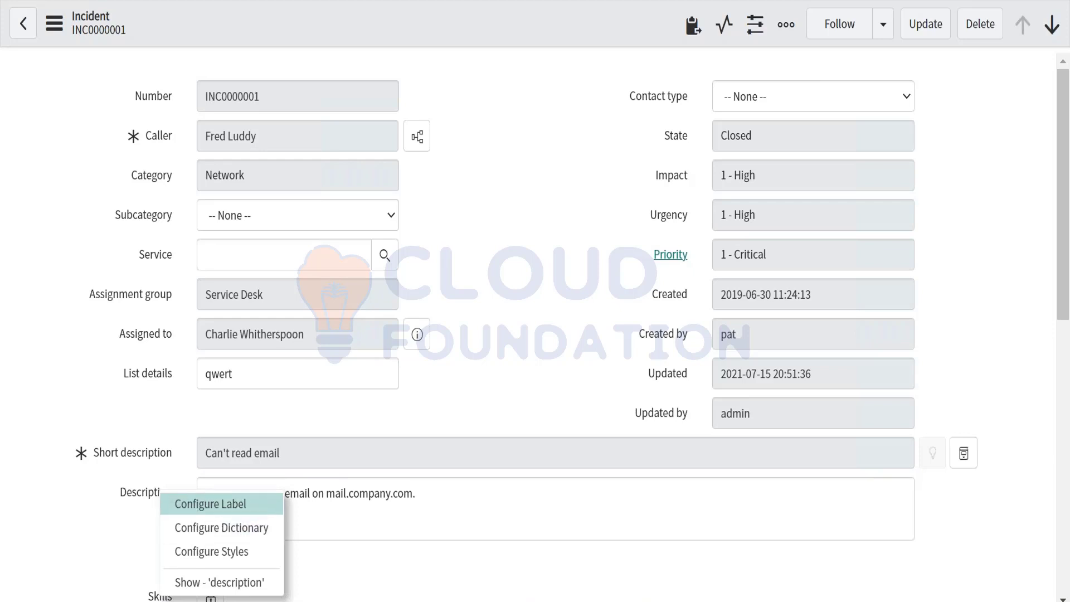
{"action": "left_click", "coordinate": [242, 528]}
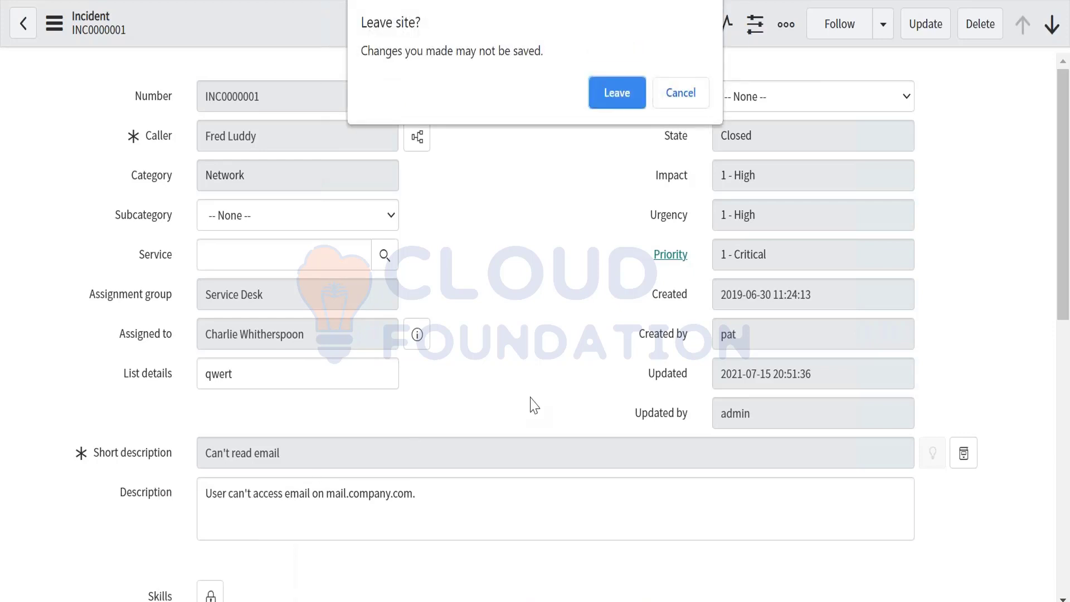
{"action": "left_click", "coordinate": [617, 94]}
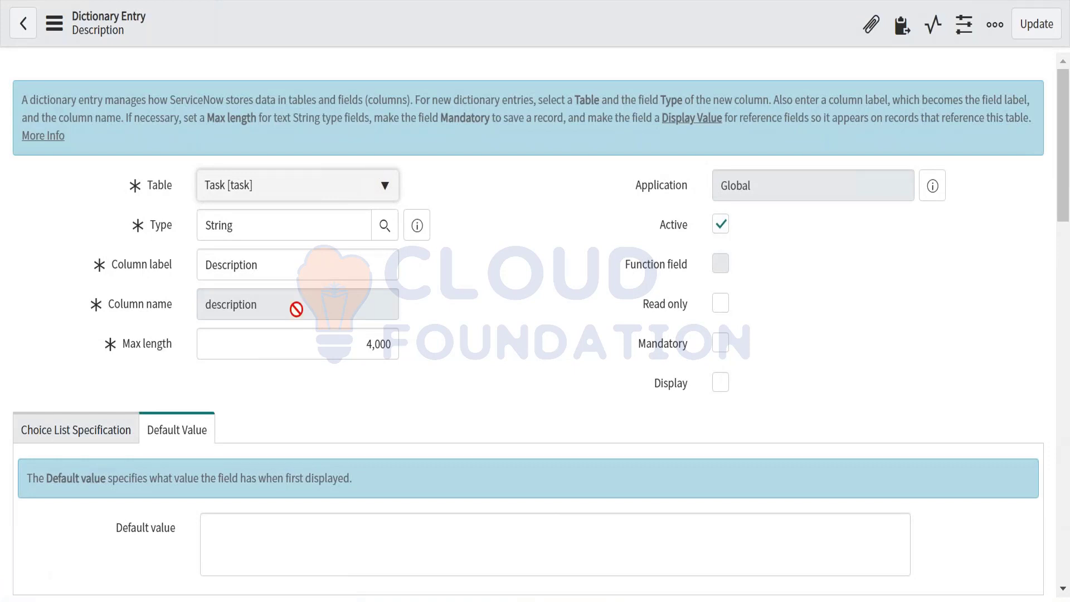
{"action": "double_click", "coordinate": [360, 344]}
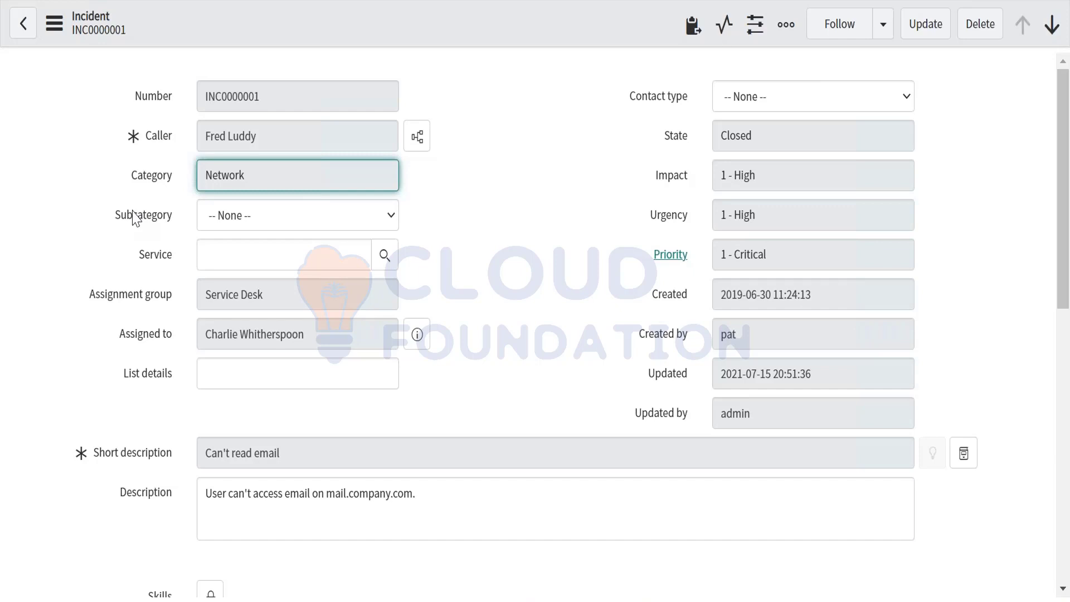
Examine the empty List details field and highlight the Description text on the incident form
{"action": "left_click", "coordinate": [229, 377]}
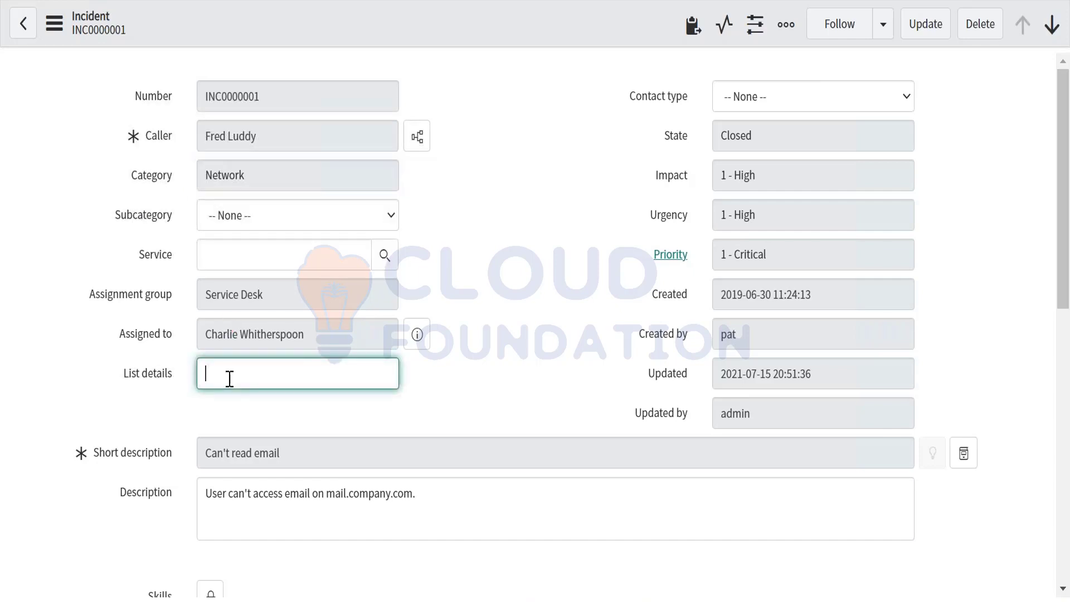
{"action": "left_click", "coordinate": [136, 500]}
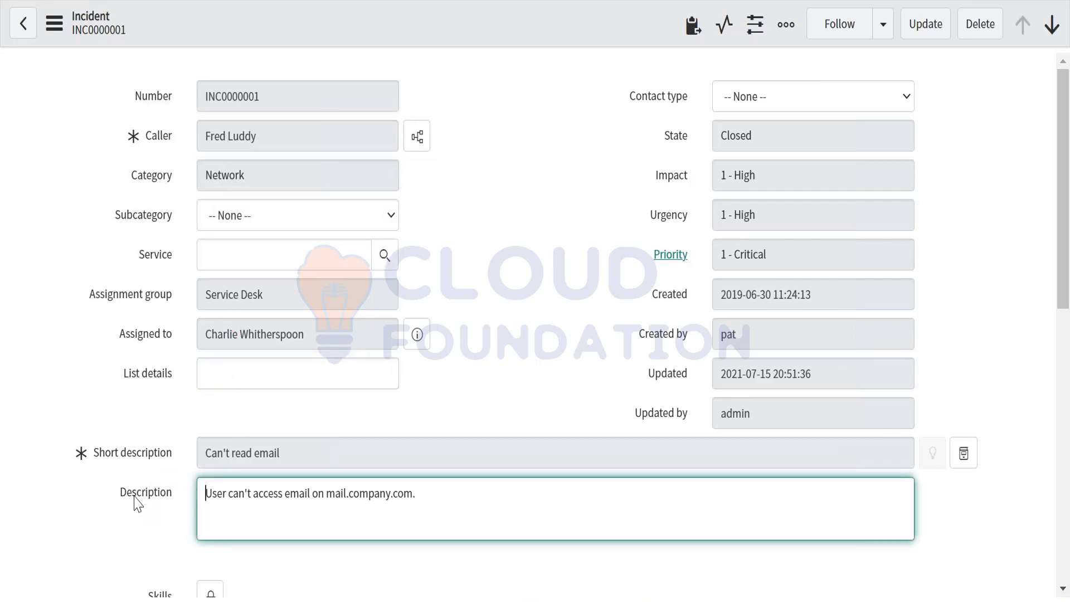
{"action": "left_click_drag", "start_coordinate": [204, 492], "coordinate": [418, 516]}
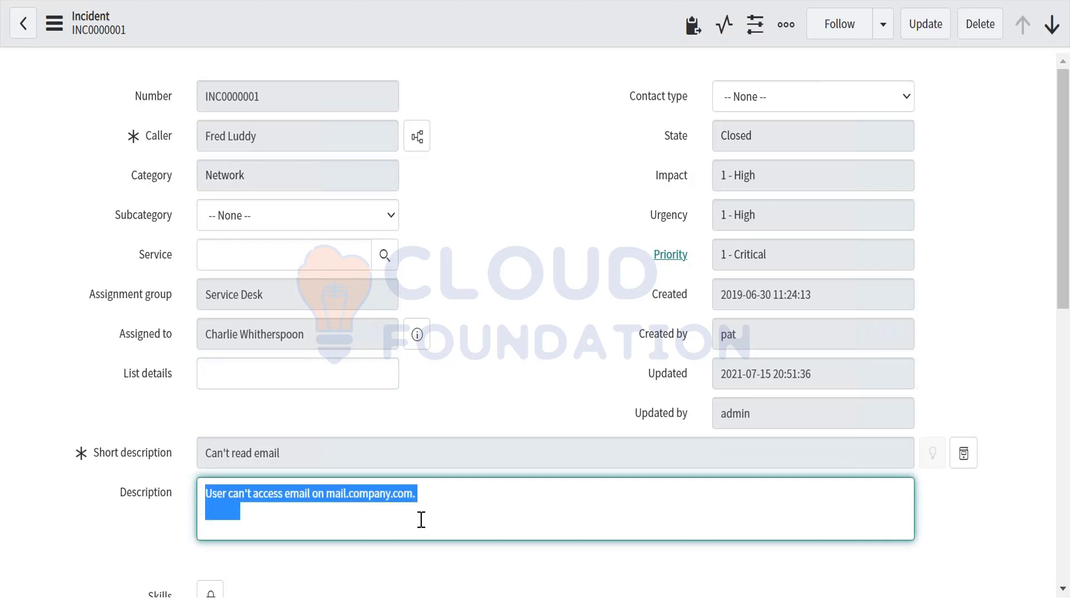
{"action": "left_click", "coordinate": [436, 508]}
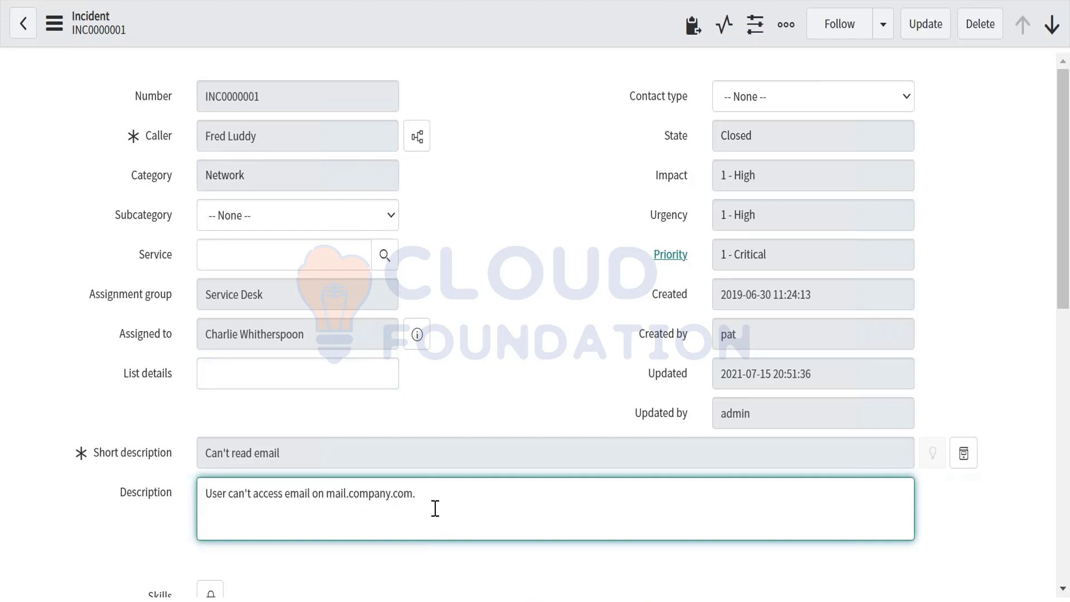
{"action": "left_click_drag", "start_coordinate": [211, 494], "coordinate": [437, 480]}
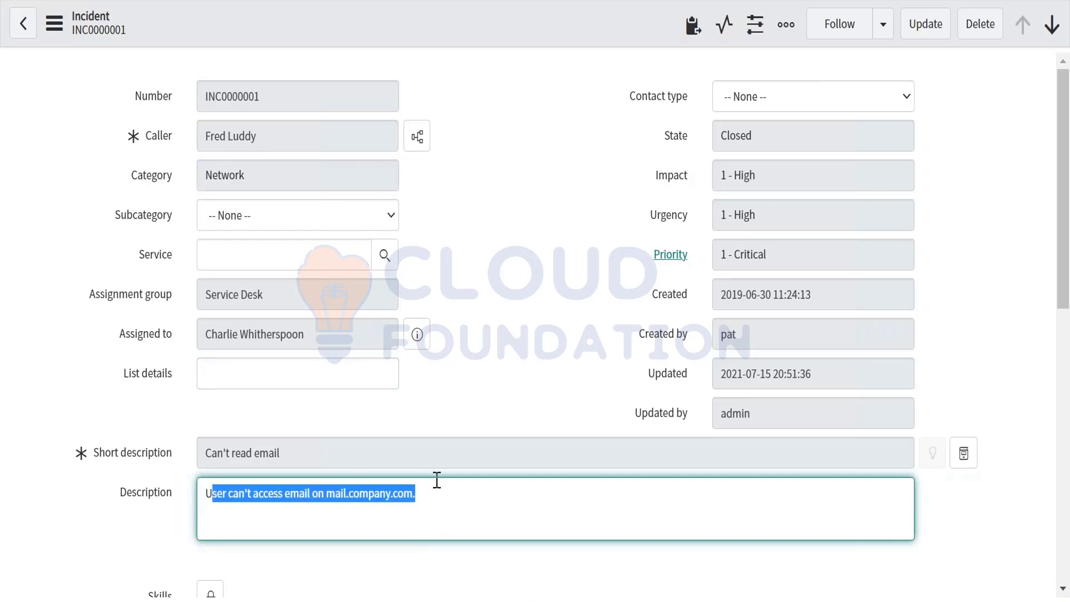
{"action": "left_click", "coordinate": [445, 489]}
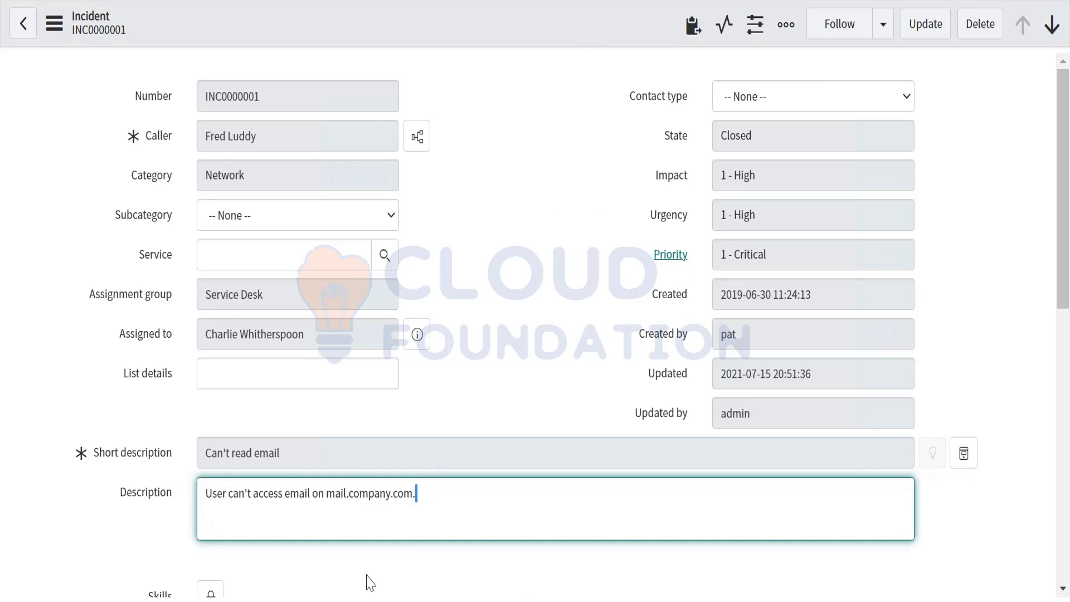
{"action": "left_click", "coordinate": [449, 508]}
{"action": "left_click_drag", "start_coordinate": [448, 508], "coordinate": [350, 493]}
{"action": "double_click", "coordinate": [350, 493]}
Check the Description value prompt, dismiss it, and select the field's entire text for inspection
{"action": "double_click", "coordinate": [131, 504]}
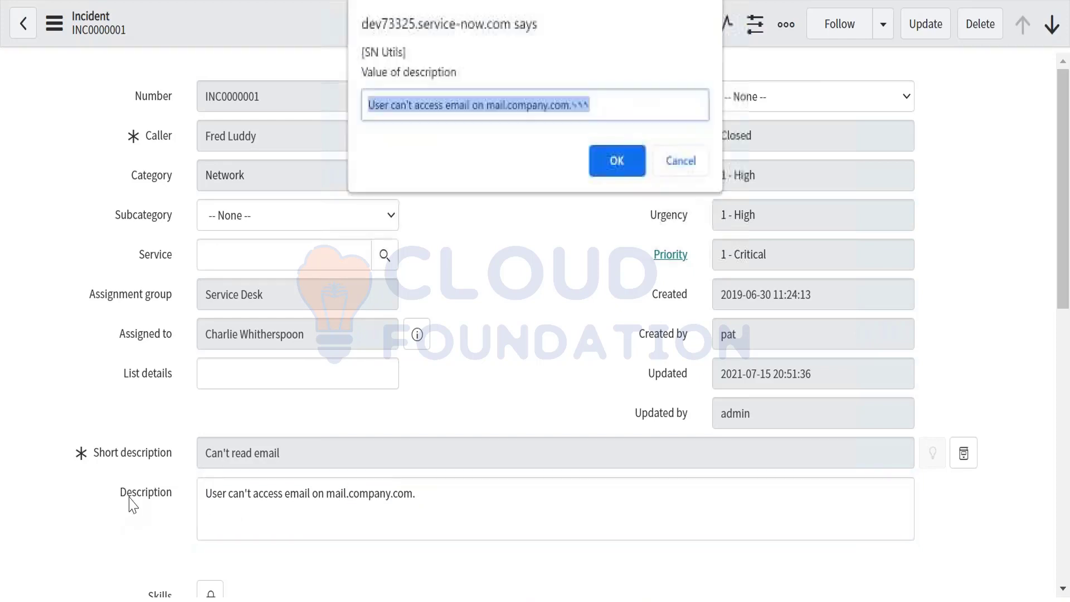
{"action": "left_click", "coordinate": [687, 168]}
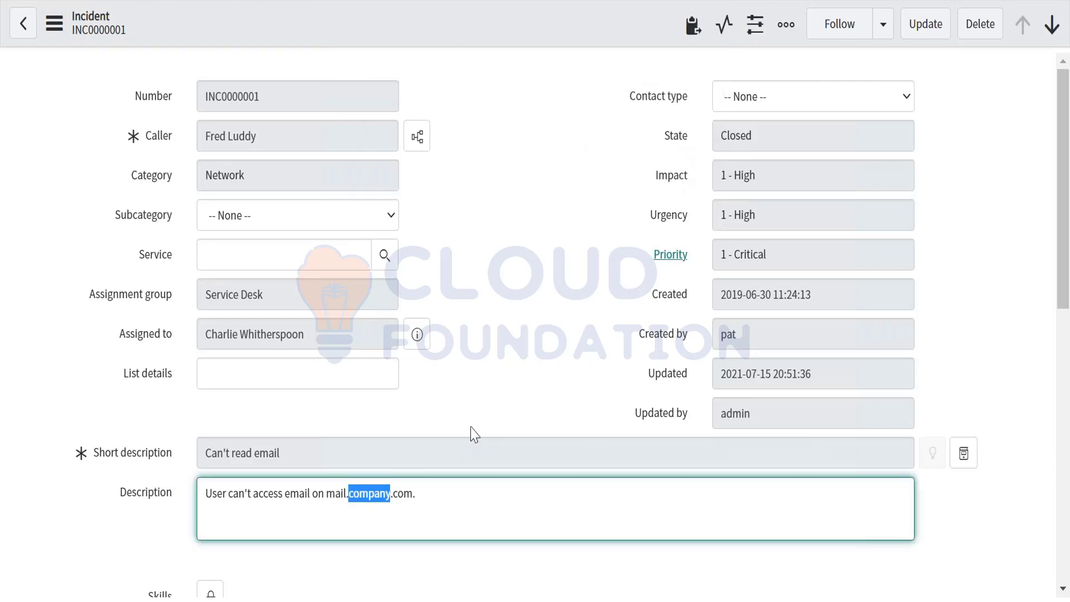
{"action": "left_click", "coordinate": [432, 496]}
{"action": "key", "text": "ctrl+a"}
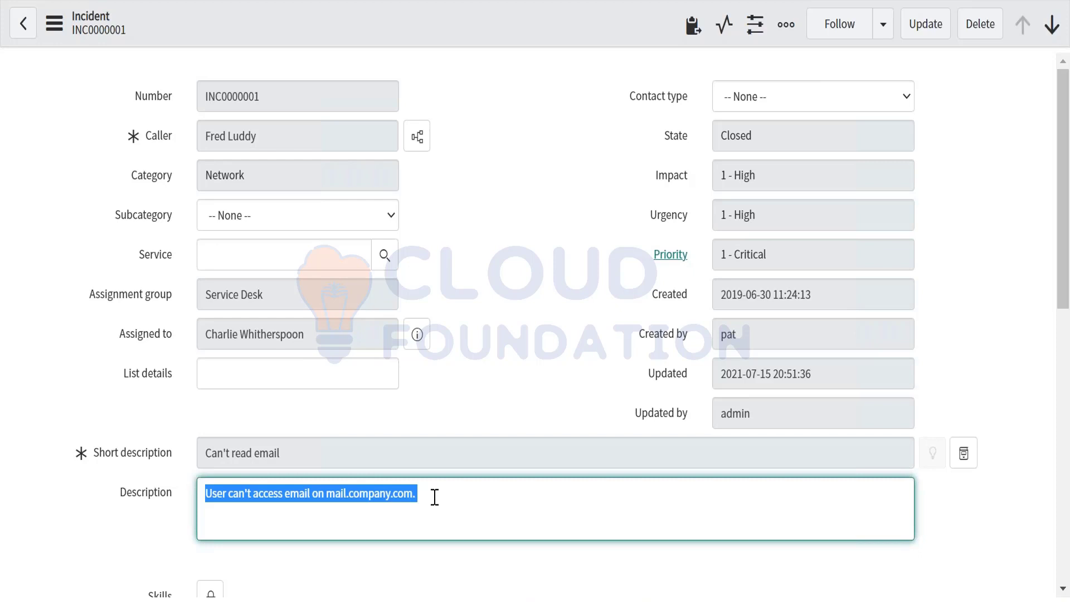
{"action": "left_click", "coordinate": [434, 496]}
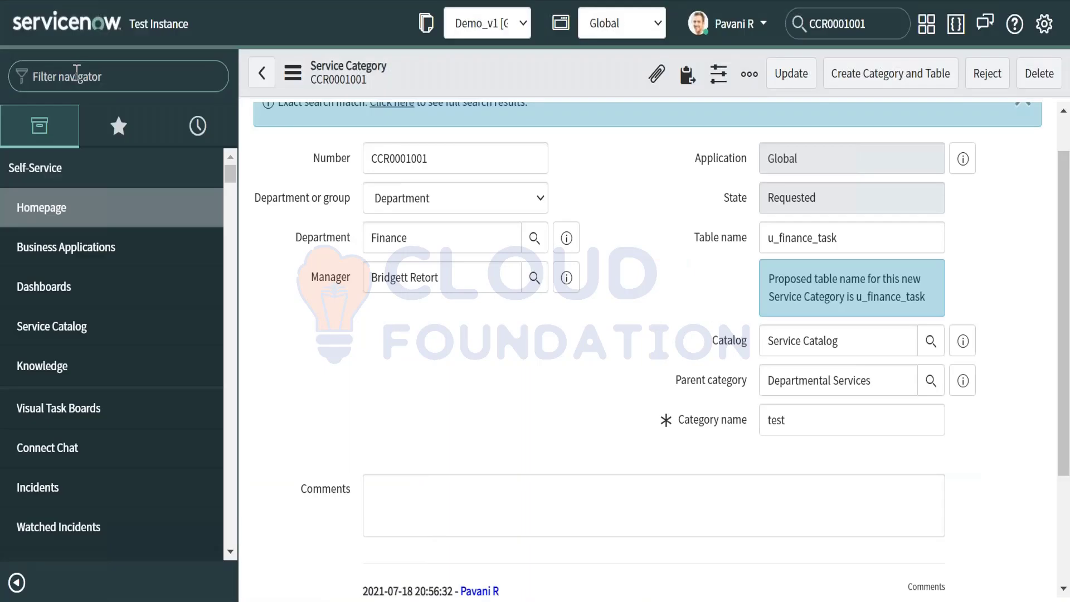
{"action": "left_click", "coordinate": [76, 73]}
{"action": "type", "text": "Incid"}
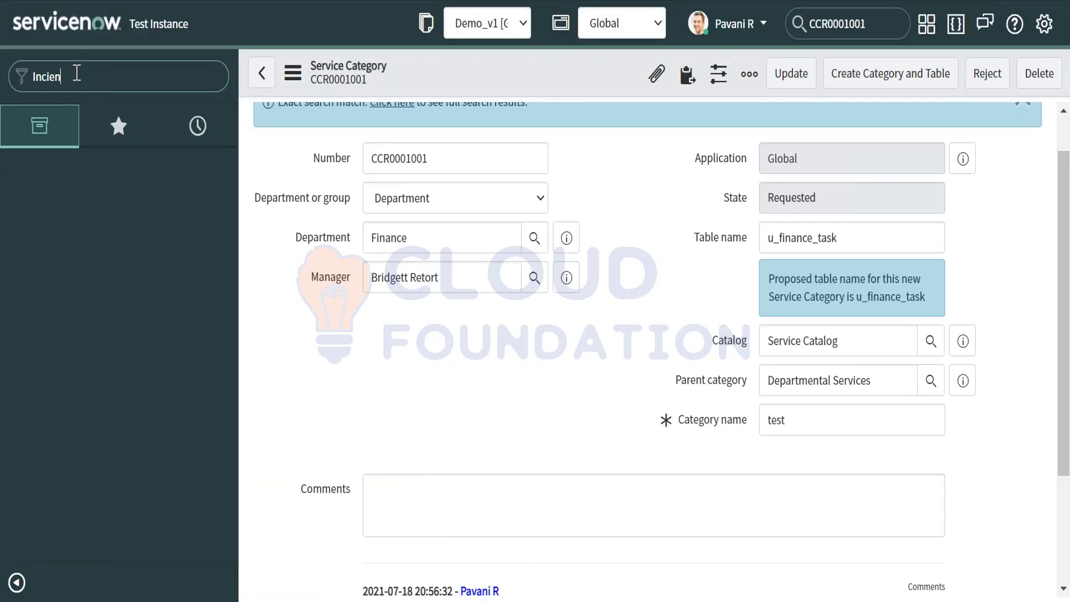
{"action": "key", "text": "BackSpace"}
{"action": "key", "text": "BackSpace"}
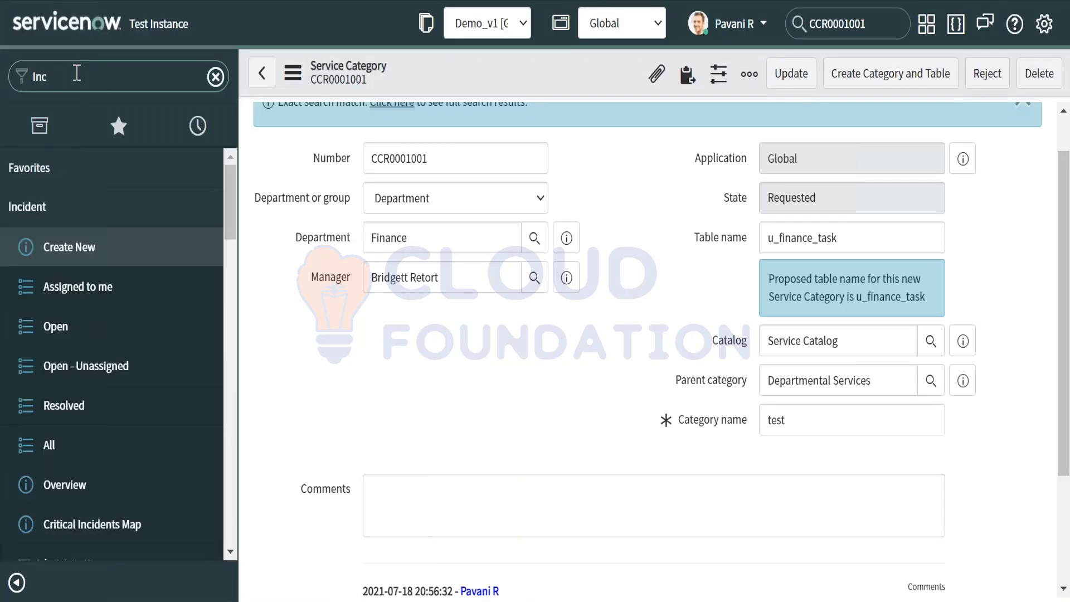
{"action": "key", "text": "ctrl+a"}
{"action": "key", "text": "BackSpace"}
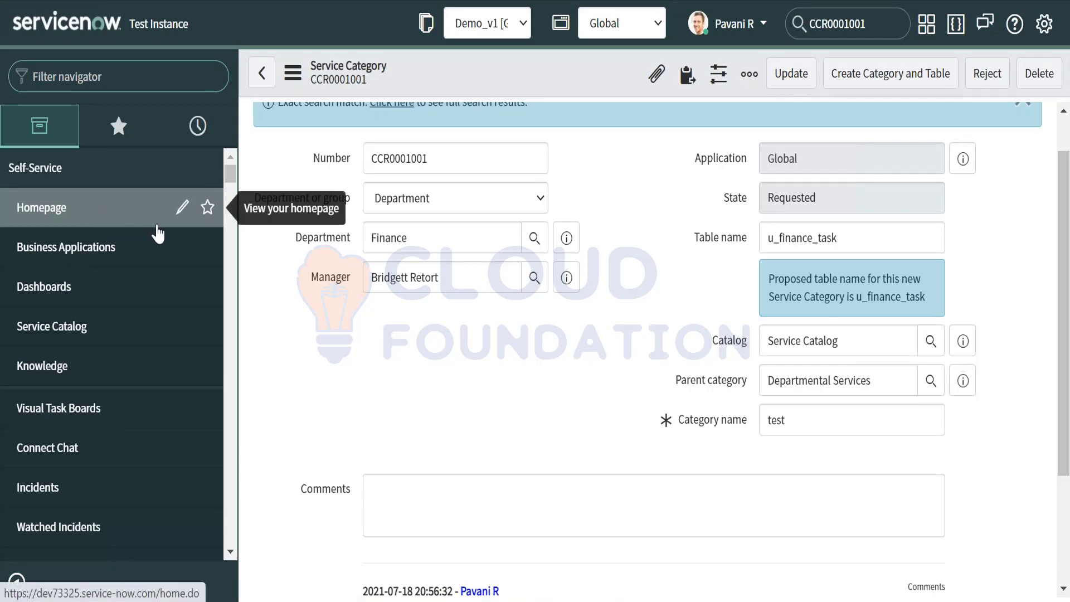
{"action": "scroll", "coordinate": [119, 439], "scroll_direction": "down", "scroll_amount": 3}
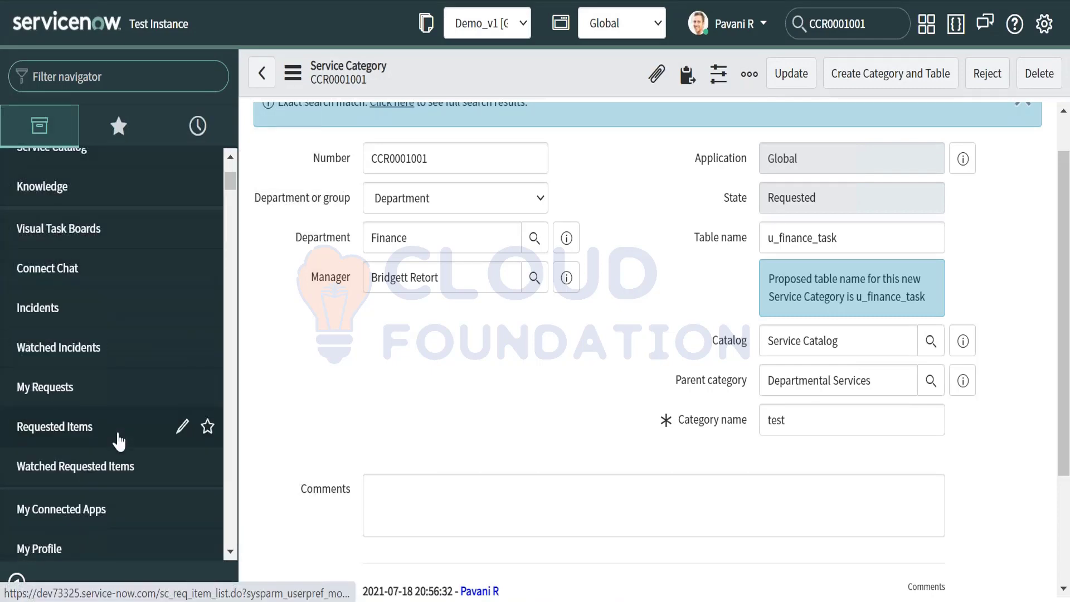
{"action": "scroll", "coordinate": [120, 437], "scroll_direction": "down", "scroll_amount": 2}
{"action": "scroll", "coordinate": [119, 437], "scroll_direction": "up", "scroll_amount": 5}
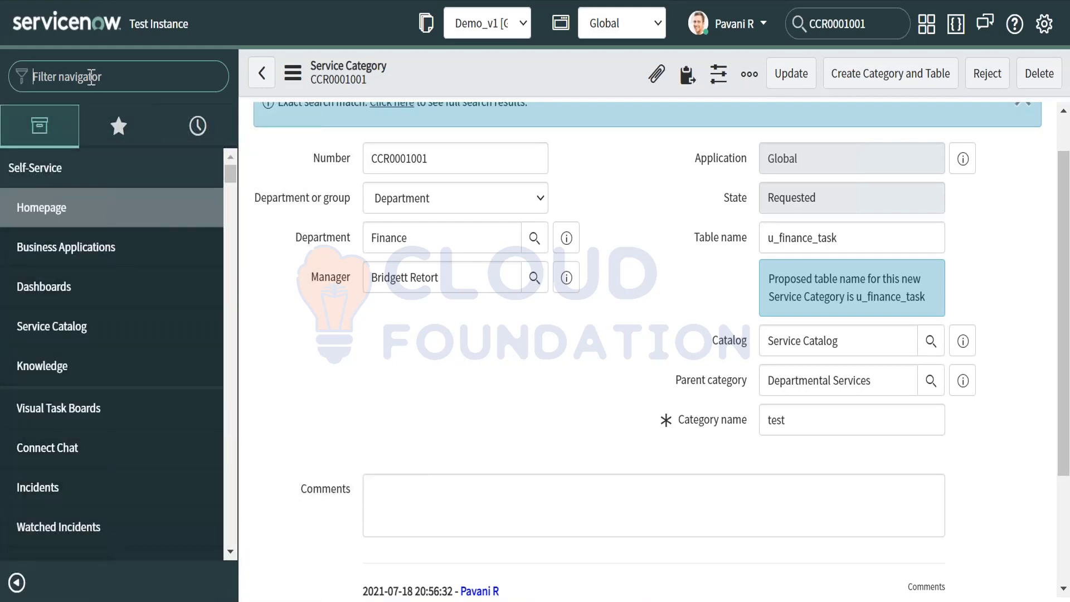
Filter all applications in the navigator by Incident and open the Incident application menu's record for editing
{"action": "type", "text": "Incident"}
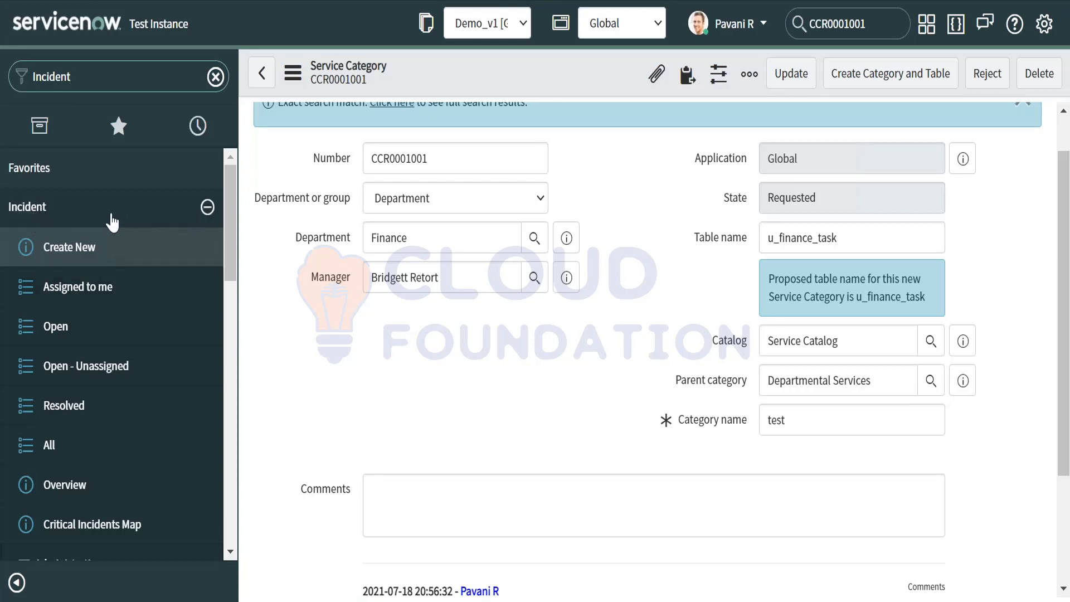
{"action": "left_click", "coordinate": [42, 135]}
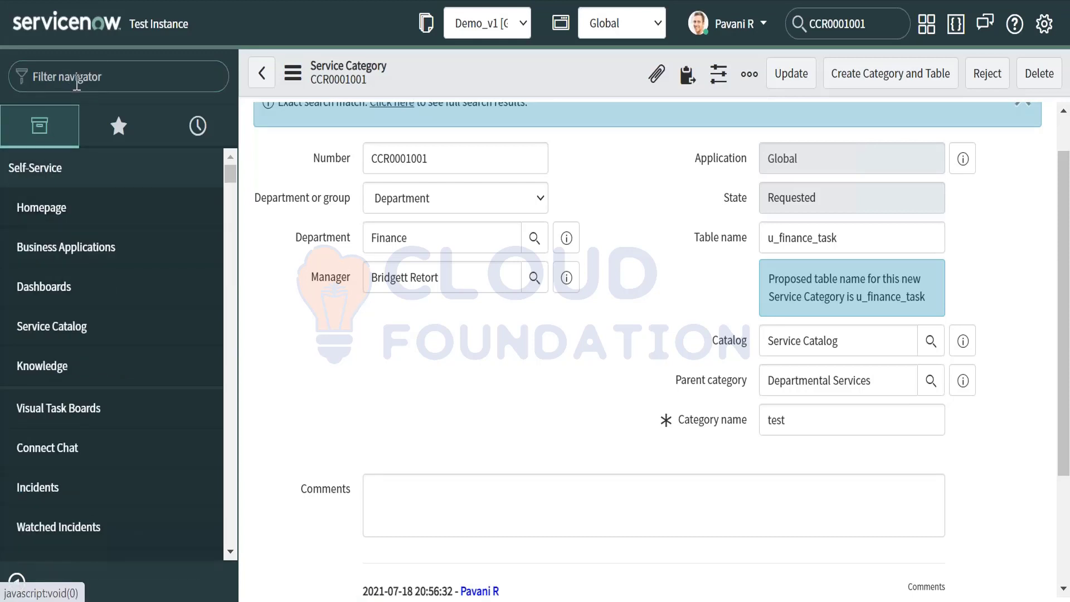
{"action": "left_click", "coordinate": [75, 79]}
{"action": "type", "text": "Incident"}
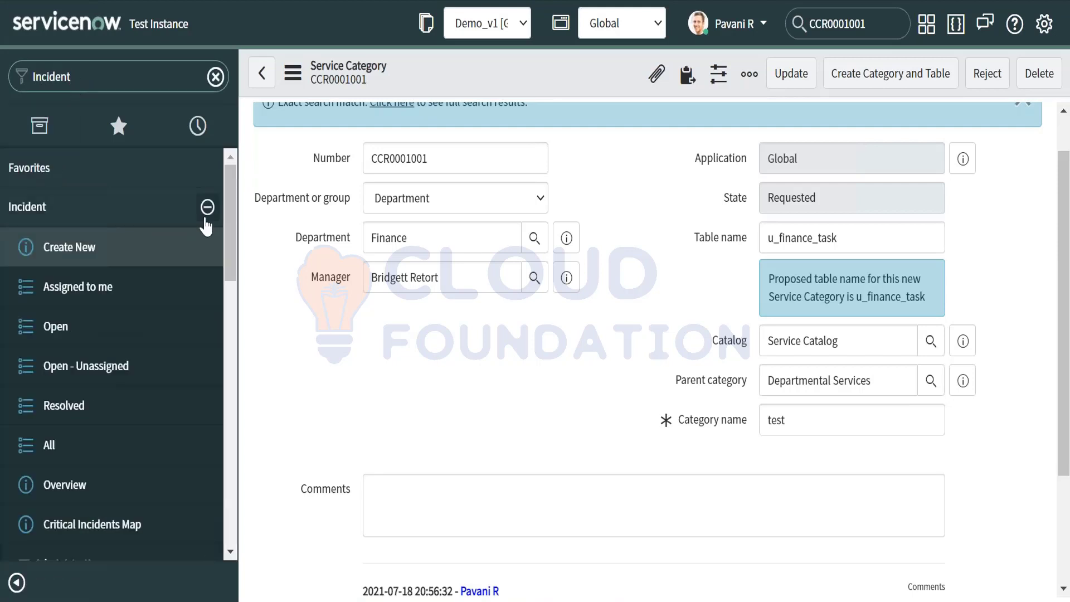
{"action": "left_click", "coordinate": [207, 208]}
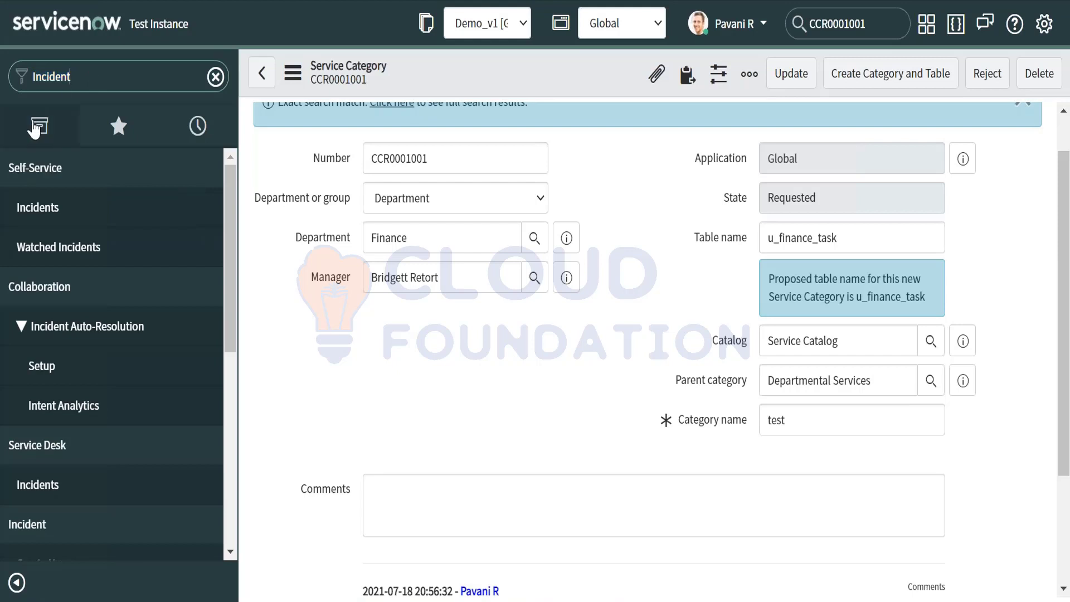
{"action": "left_click", "coordinate": [39, 126]}
{"action": "type", "text": "Incide"}
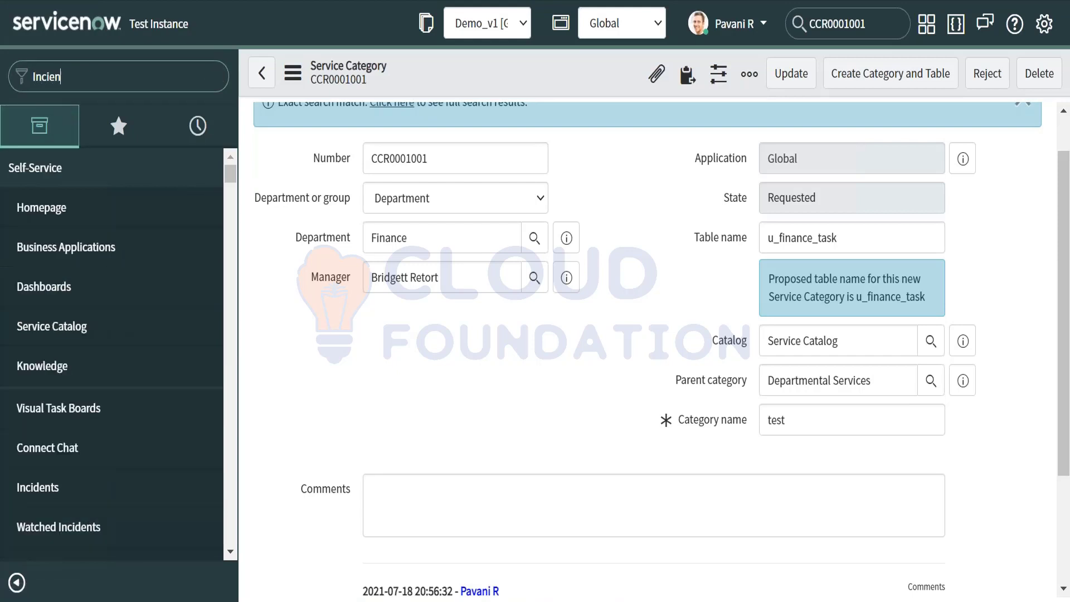
{"action": "type", "text": "nt"}
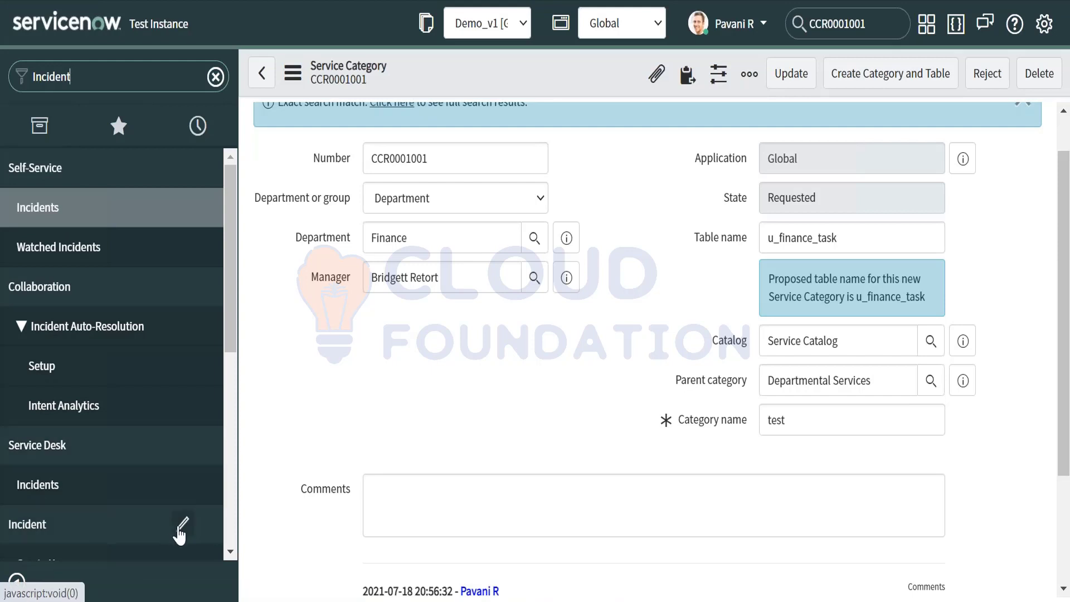
{"action": "left_click", "coordinate": [179, 532]}
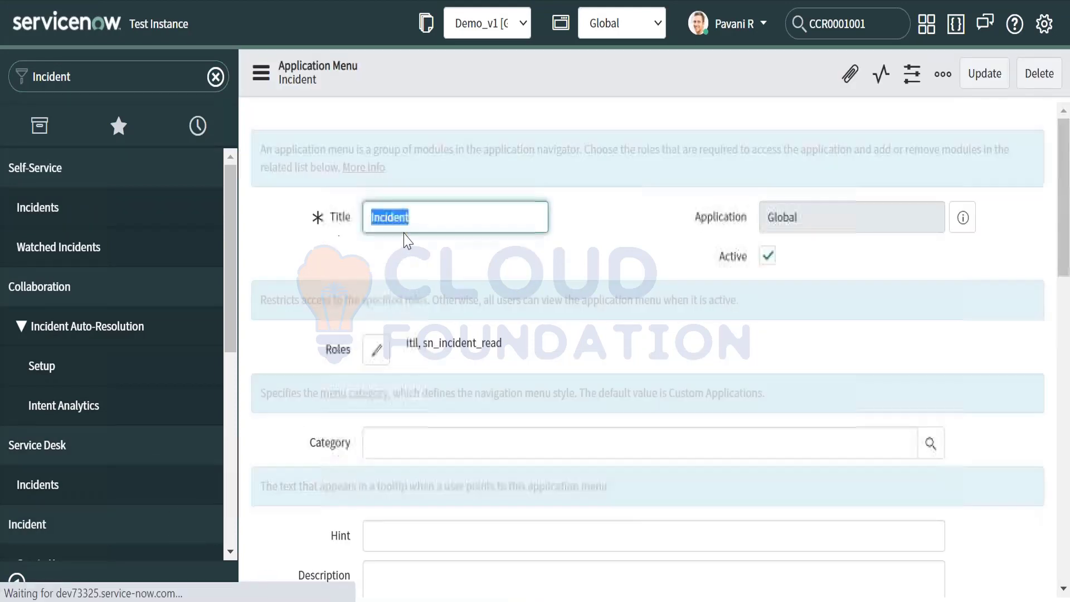
Examine the roles that restrict access to the Incident application menu and look over its modules in the navigator
{"action": "left_click_drag", "start_coordinate": [405, 342], "coordinate": [521, 346]}
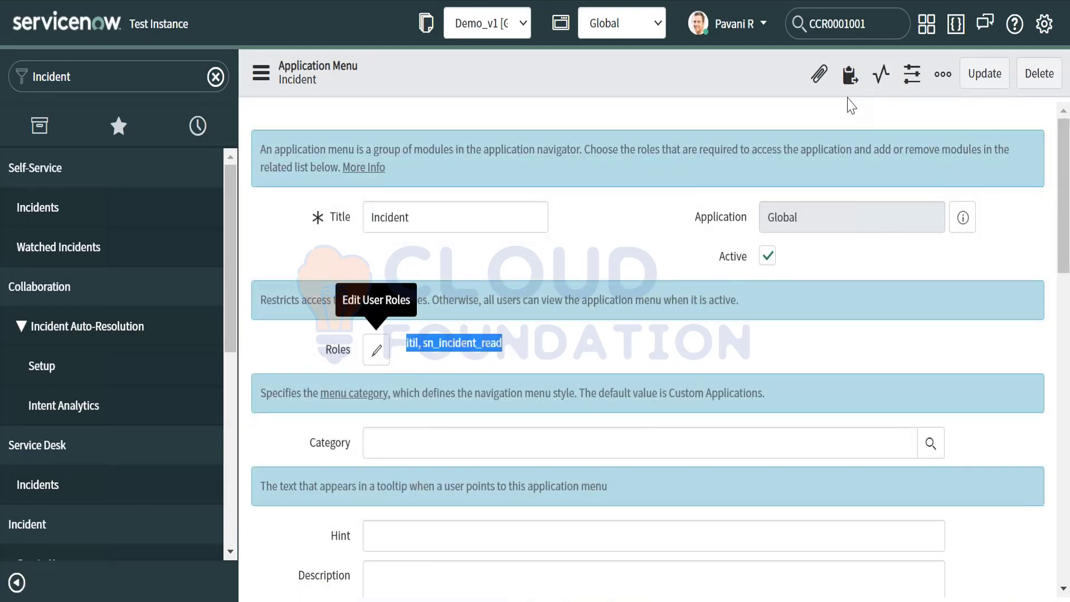
{"action": "left_click", "coordinate": [81, 78]}
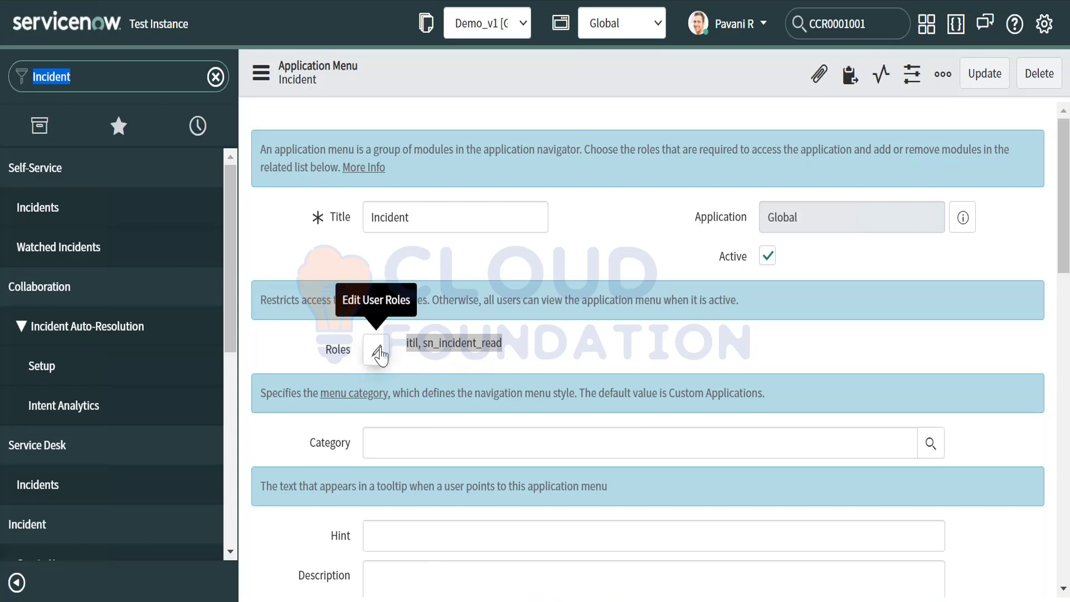
{"action": "left_click_drag", "start_coordinate": [518, 351], "coordinate": [405, 344]}
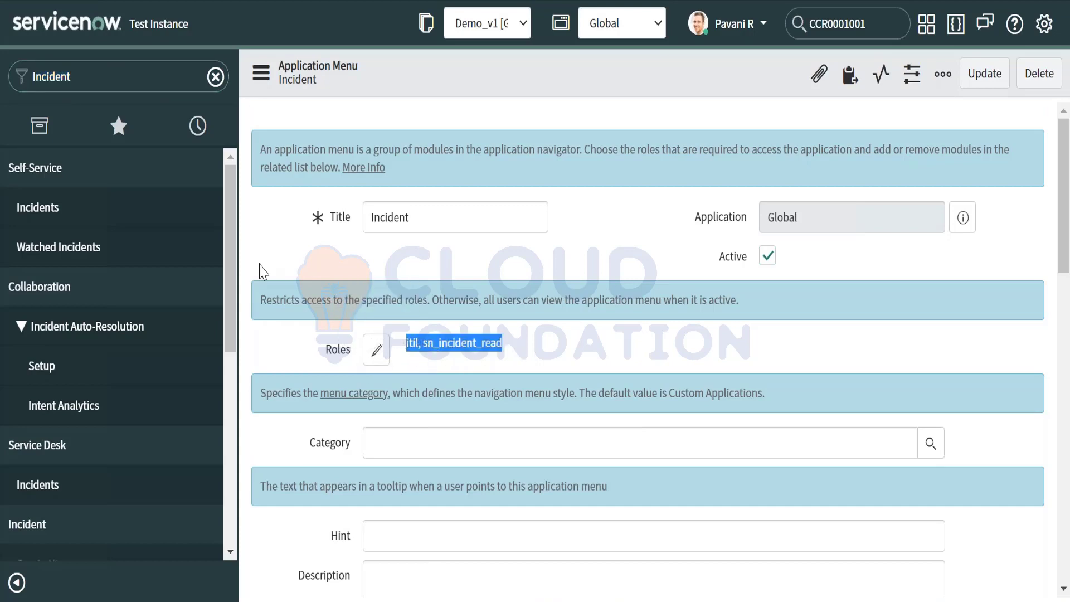
{"action": "scroll", "coordinate": [124, 530], "scroll_direction": "down", "scroll_amount": 2}
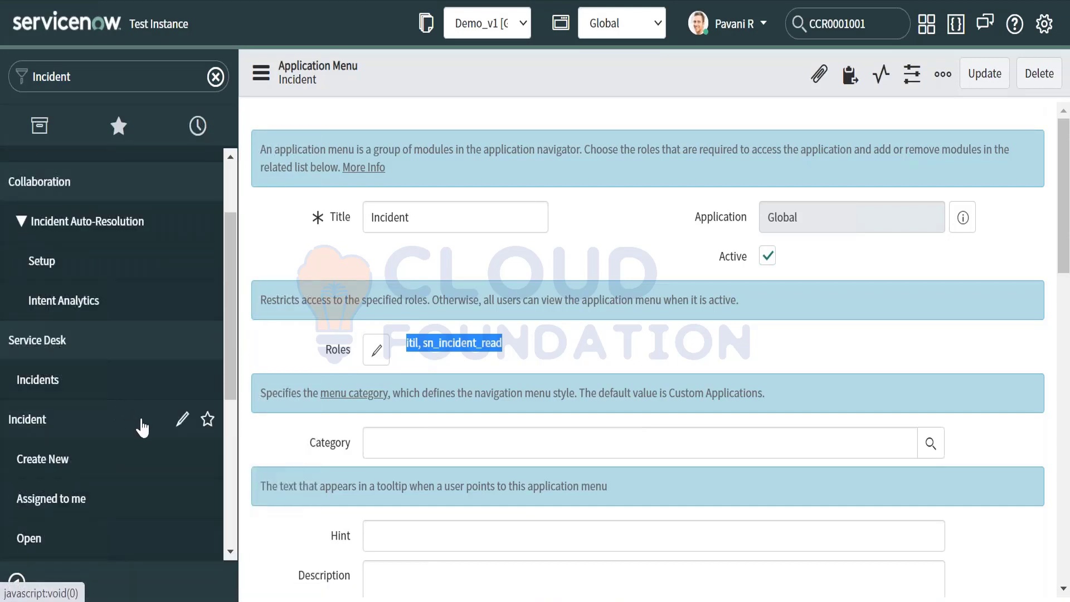
{"action": "left_click", "coordinate": [554, 355]}
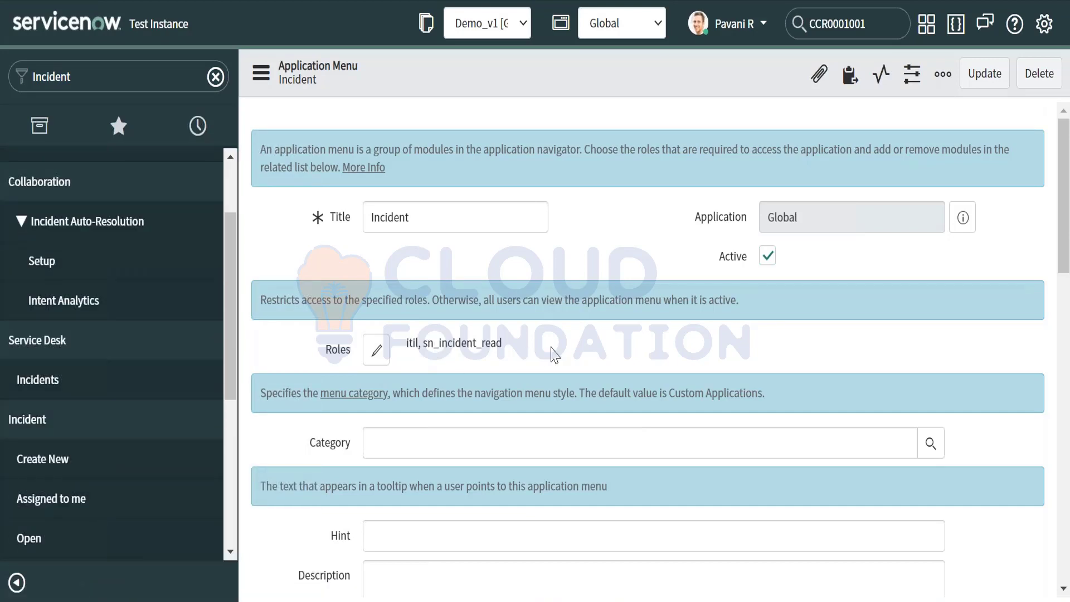